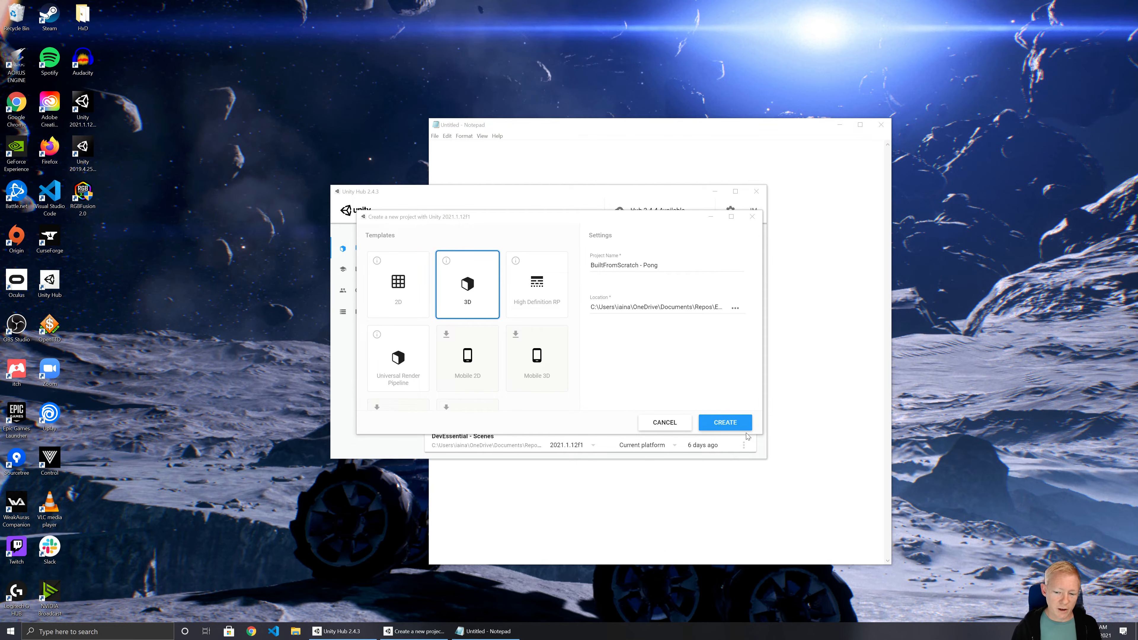
# Create the new Unity project "BuiltFromScratch - Pong" from the 3D template
pyautogui.click(725, 423)
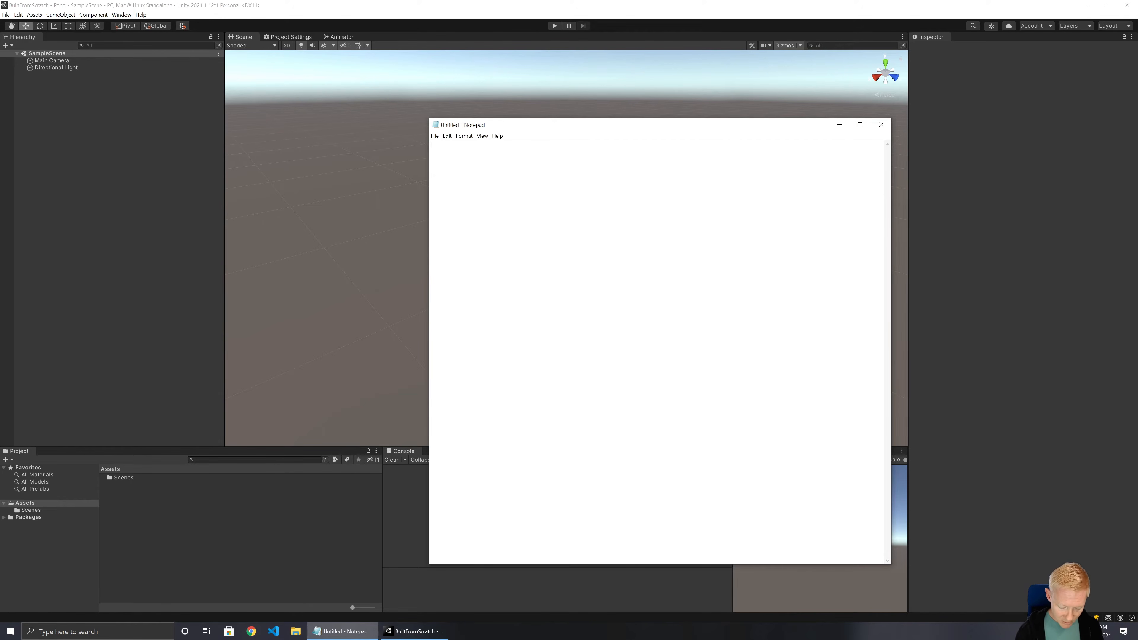
# In Notepad, write "Based off of pong" and a "Key elements" list with the bullet "Ball that moves around rectangular environment"
pyautogui.write('Based off of pong')
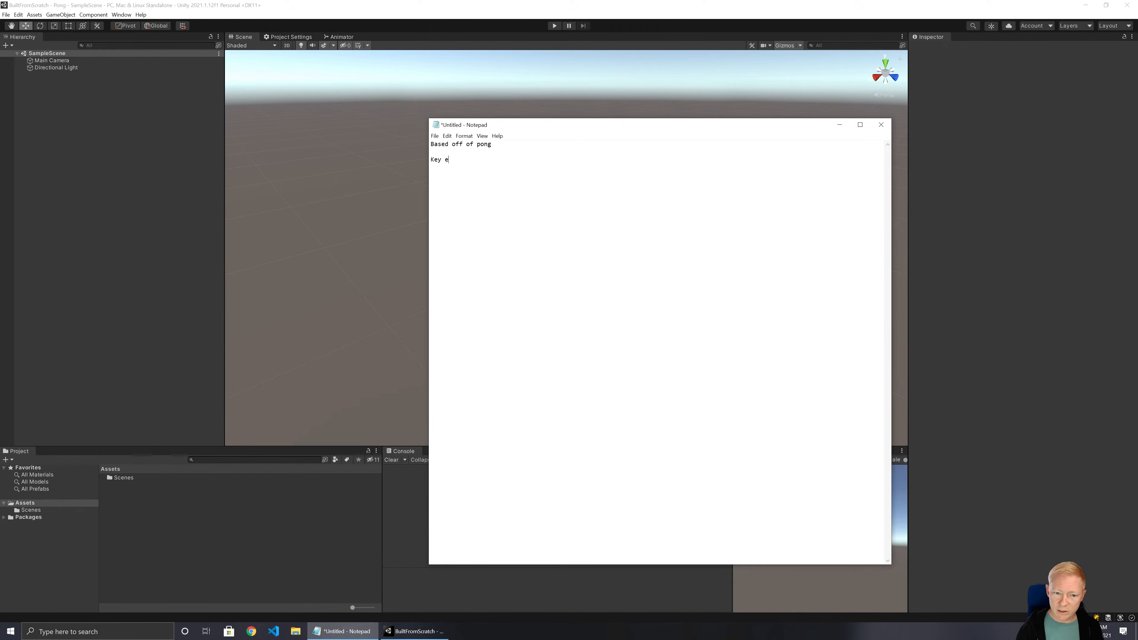
pyautogui.write('nts  * Ball t')
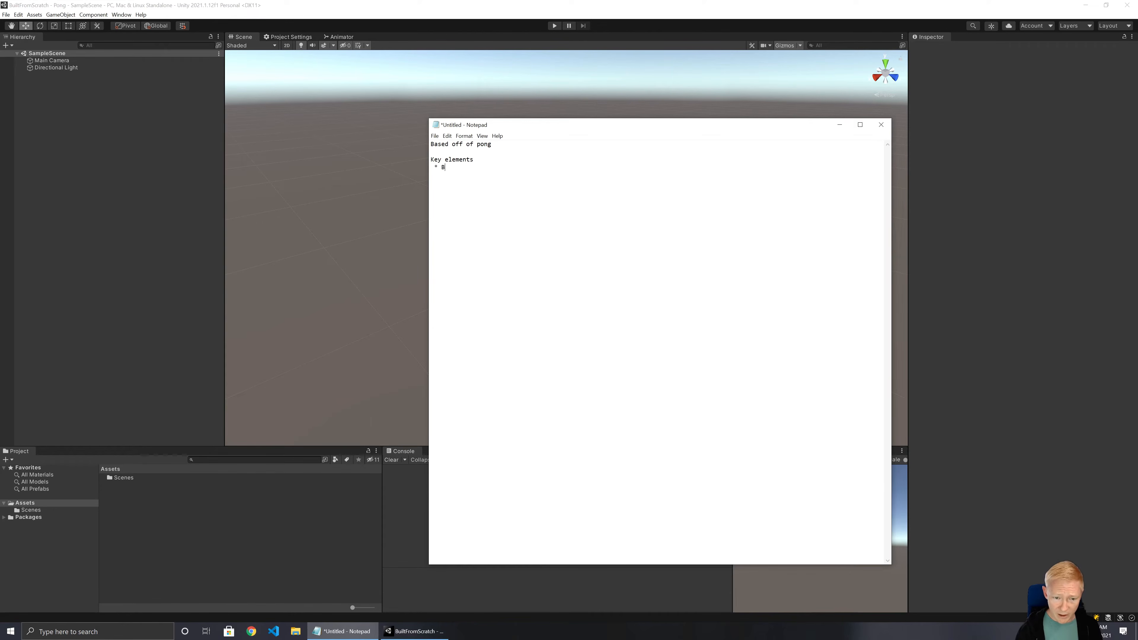
pyautogui.write('hat moves around rectangular environment')
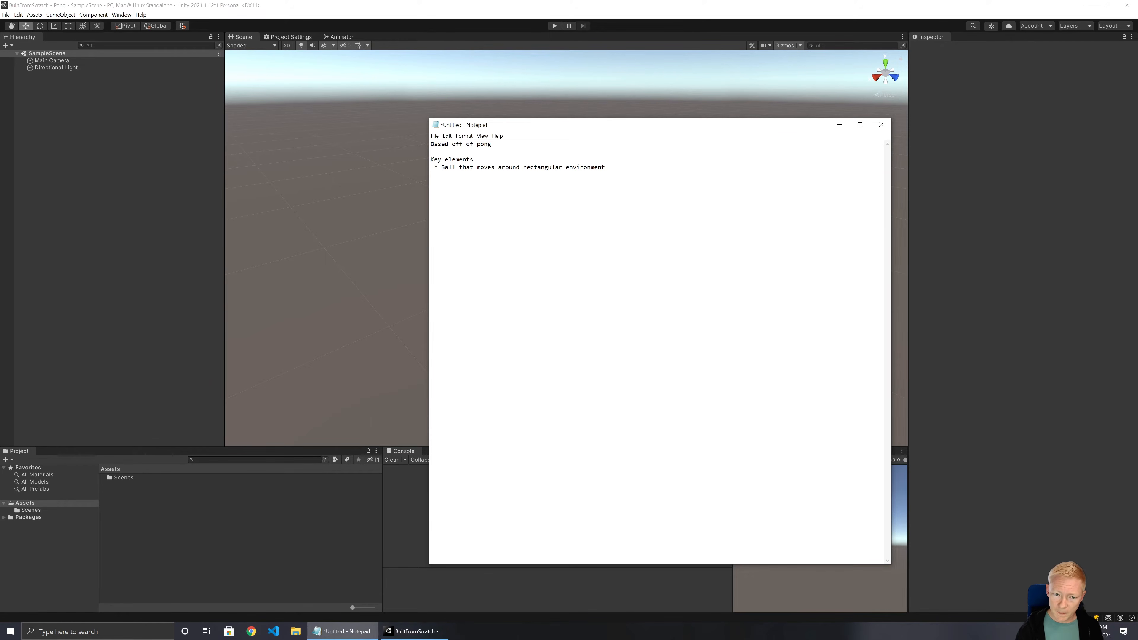
# Add the bullet "Two player (1 human + 1 AI or 2 humans)" to the key elements list
pyautogui.write('  * Two player ')
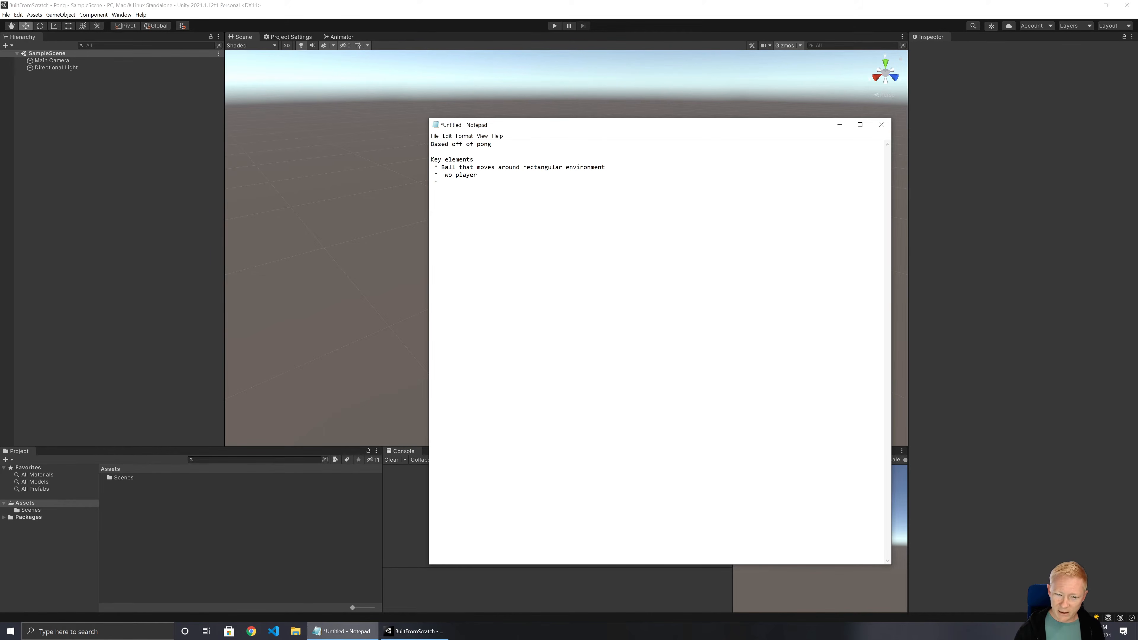
pyautogui.write('(')
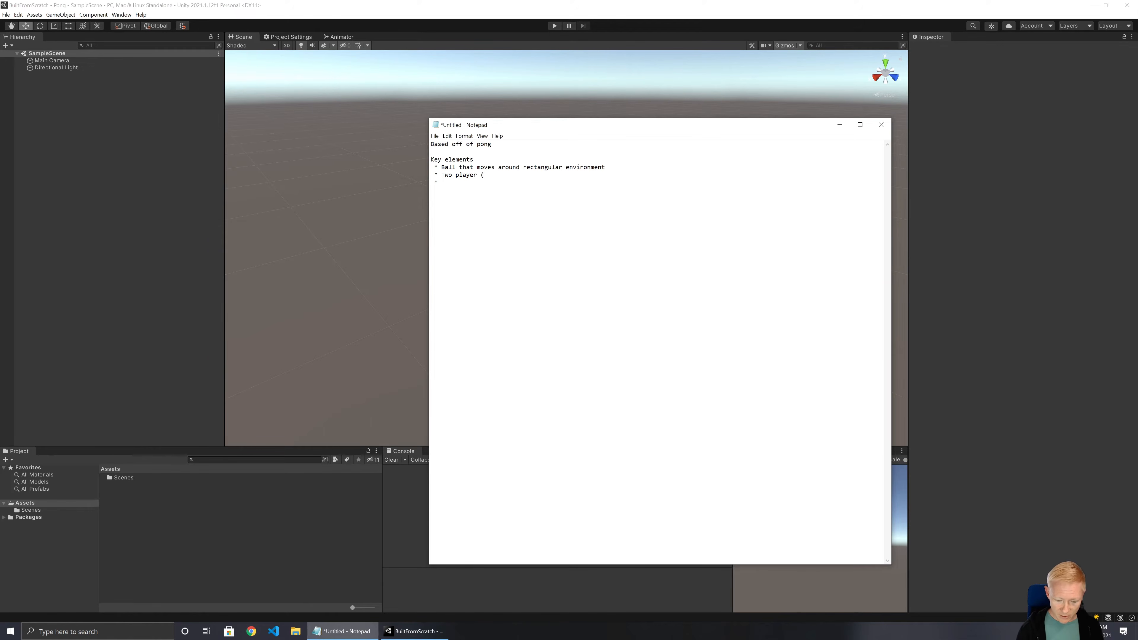
pyautogui.write('1 human _')
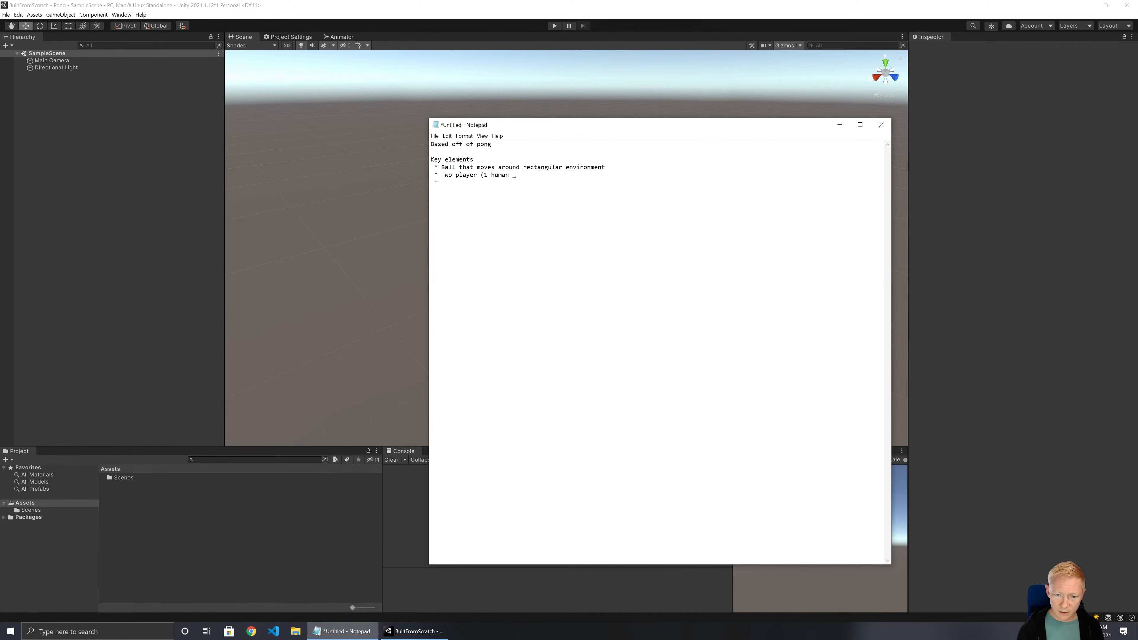
pyautogui.press('BackSpace')
pyautogui.write('+ 1 AI or')
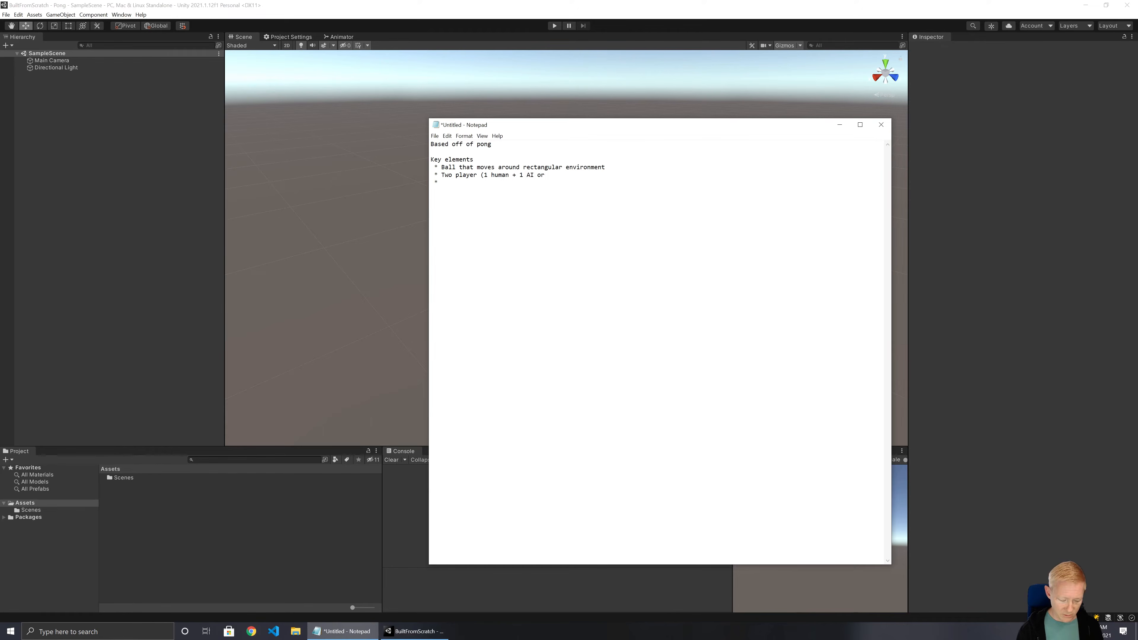
pyautogui.write(' 2 humans)')
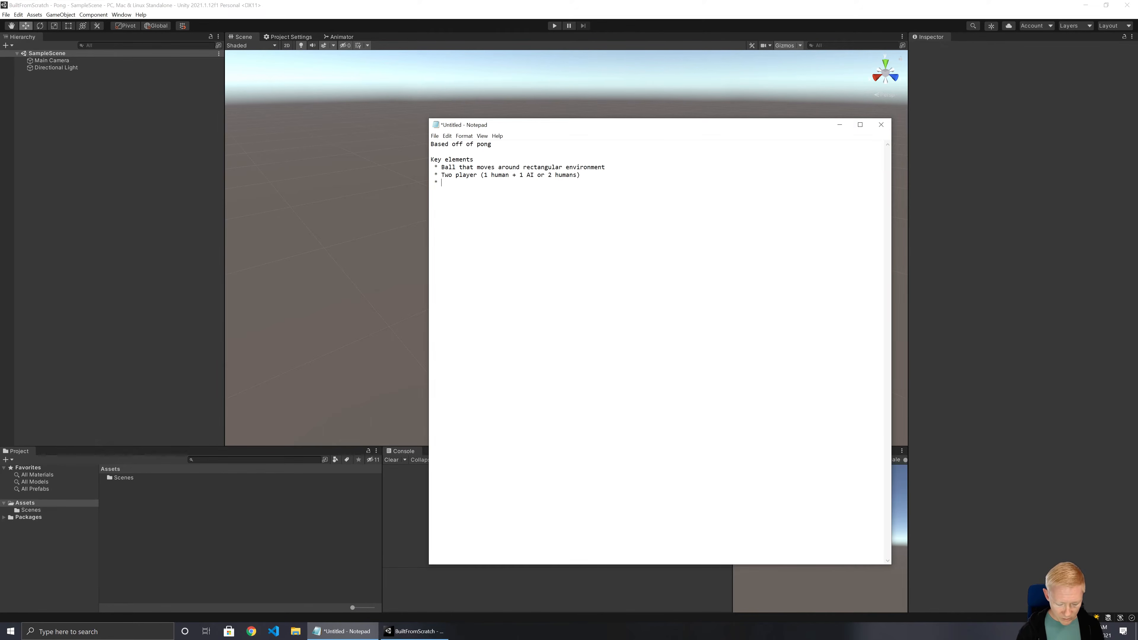
# Add the key element bullet "Each player/AI can control a single paddle"
pyautogui.write('laye')
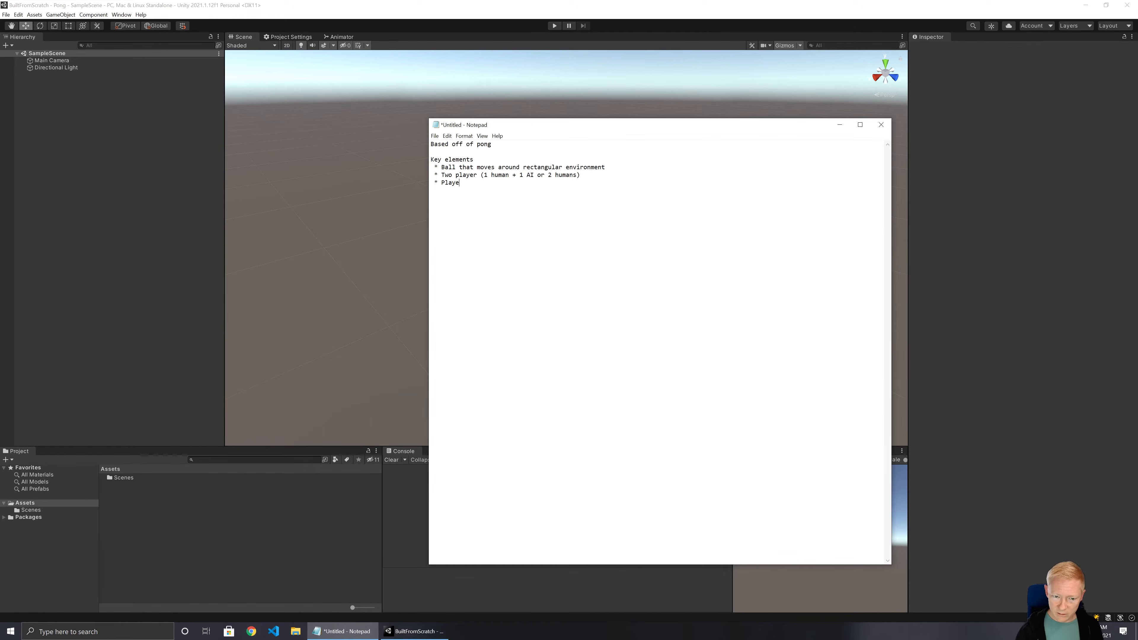
pyautogui.write('r/AI can control a sin')
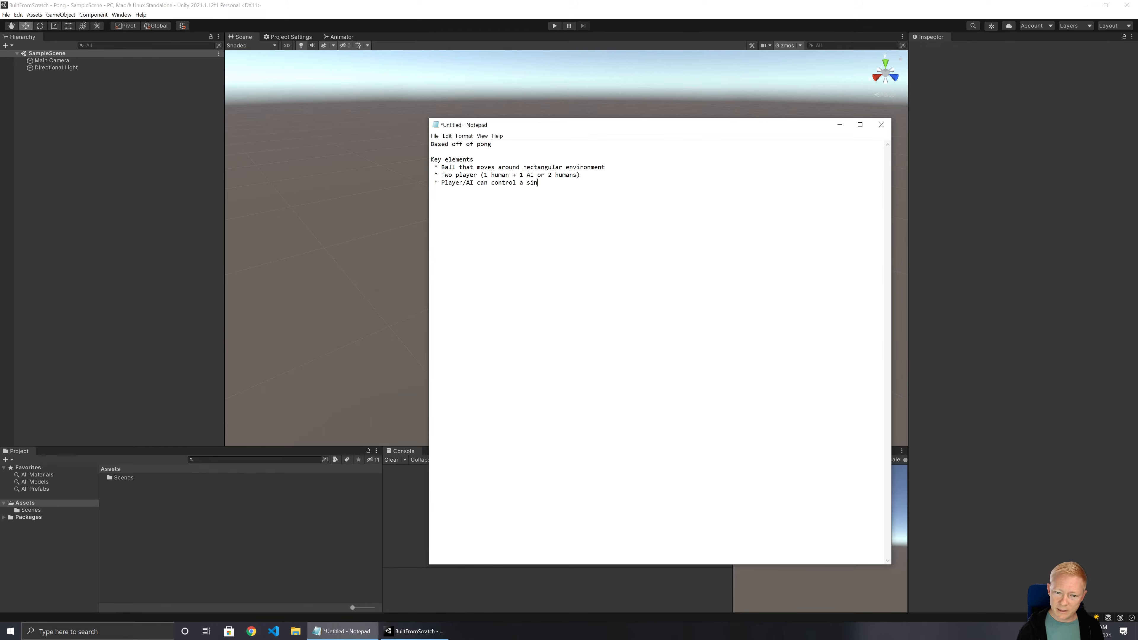
pyautogui.write('gle paddle')
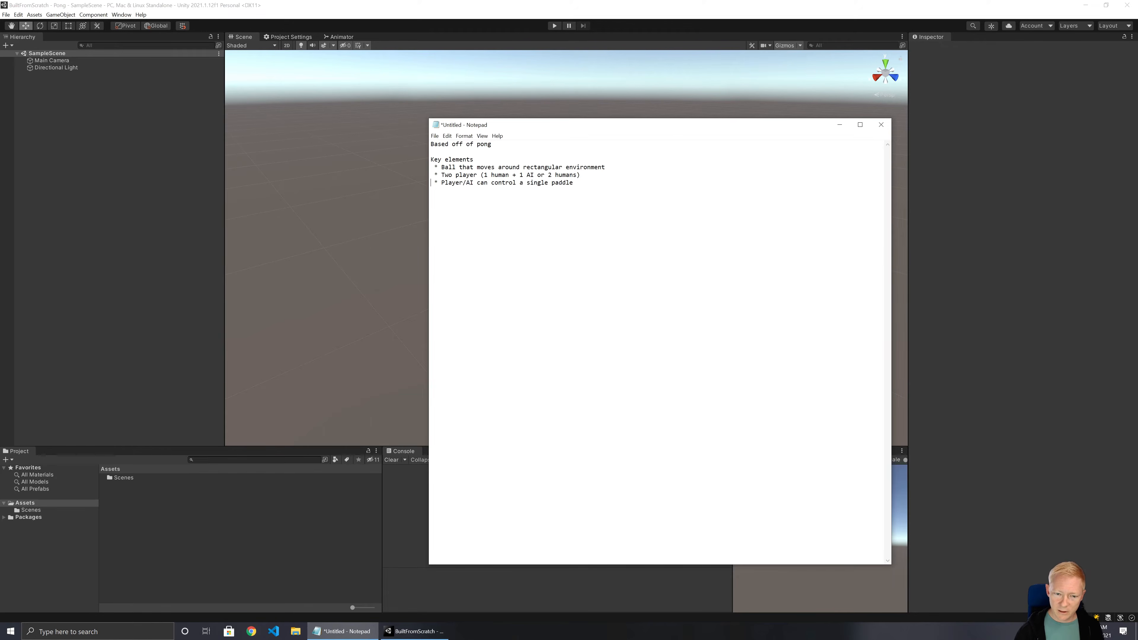
pyautogui.press('Delete')
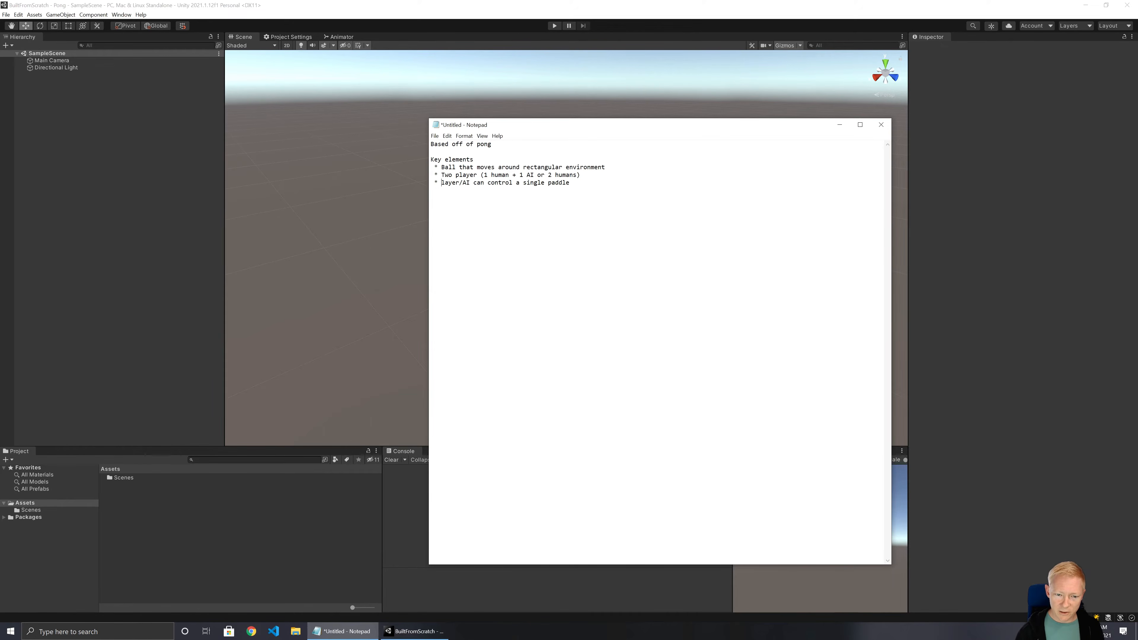
pyautogui.write('Each p')
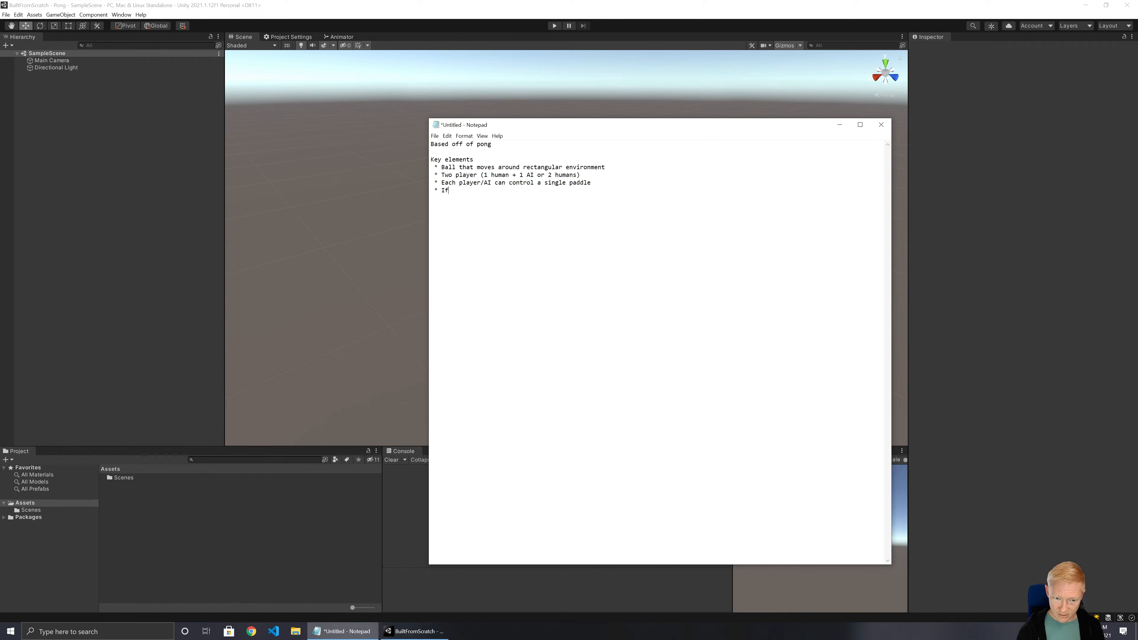
# Add the scoring rule bullet "If ball hits wall behind player then opponent scores a point"
pyautogui.write('it')
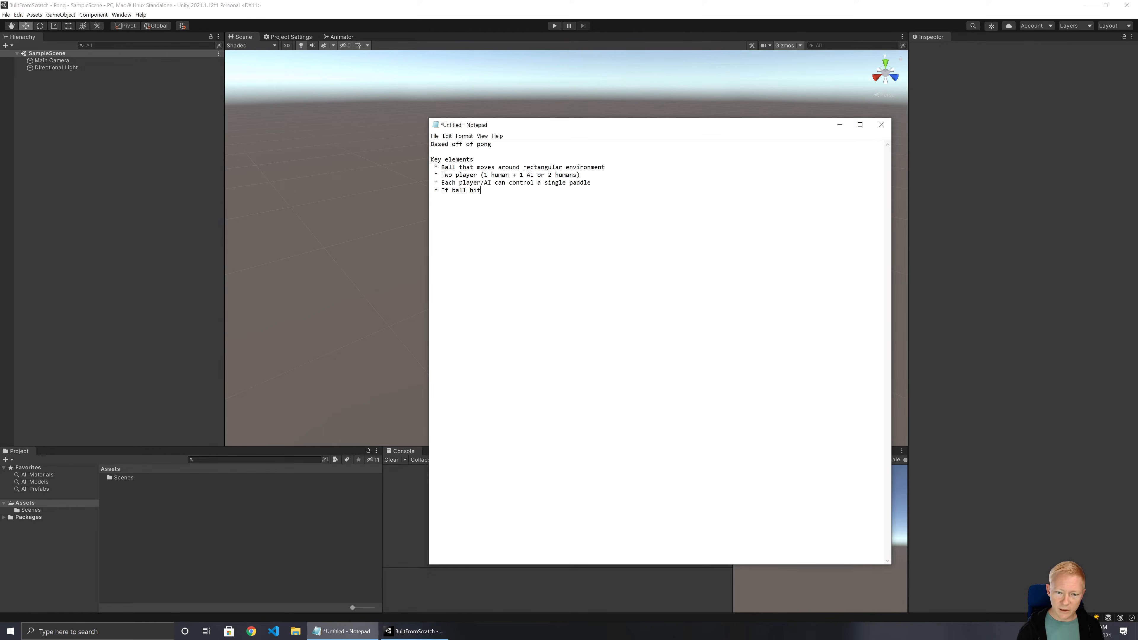
pyautogui.write('s wall behind player then')
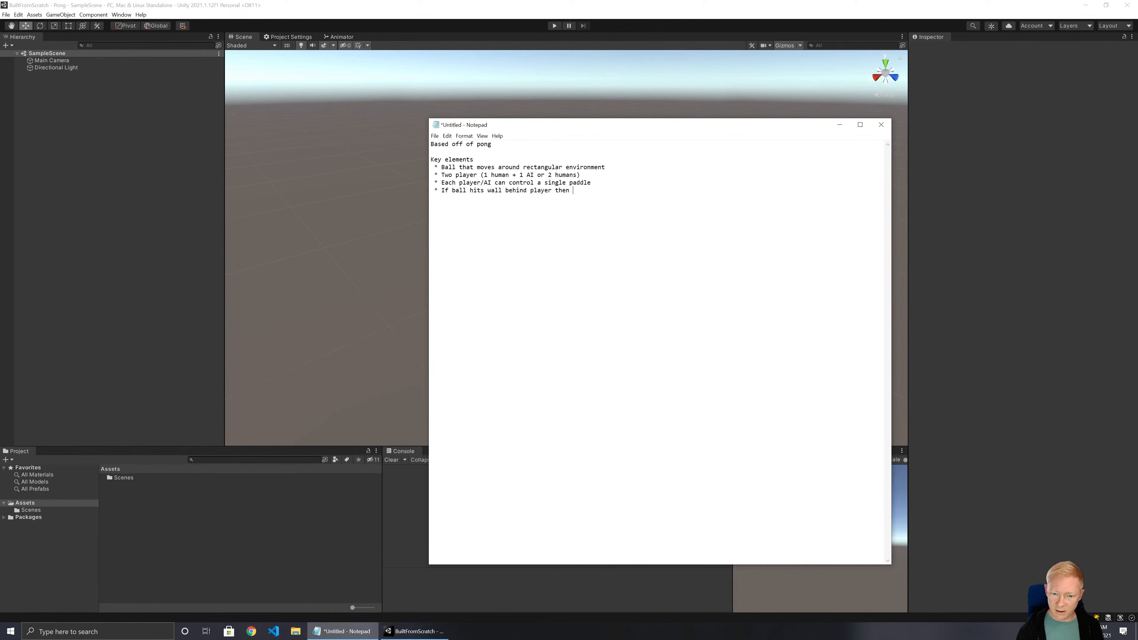
pyautogui.write(' opp')
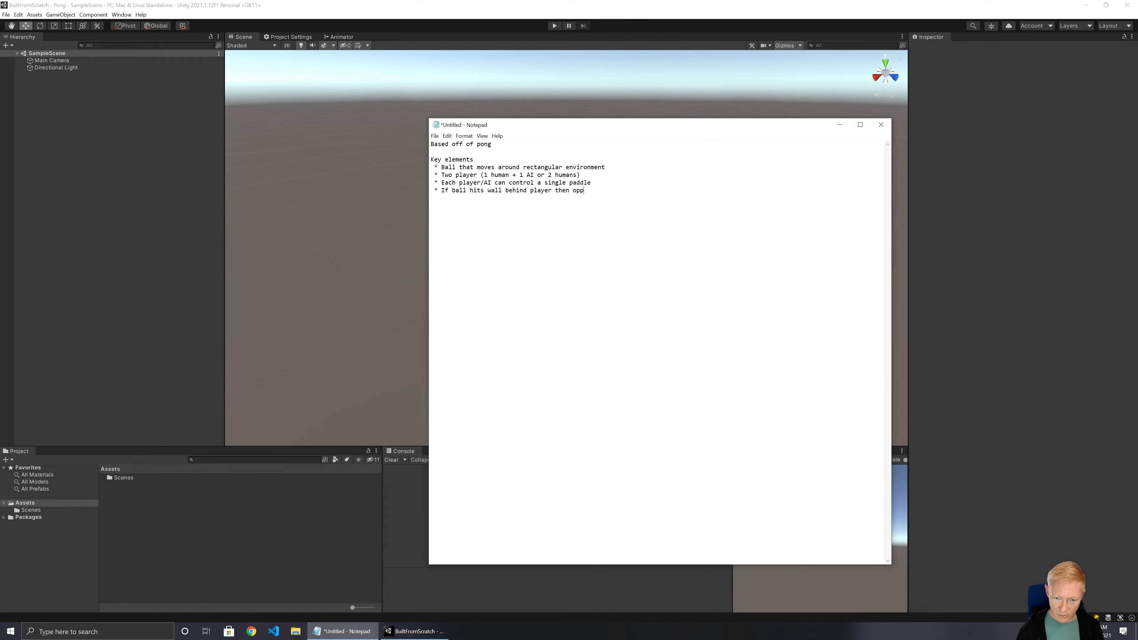
pyautogui.write('onent scores a point')
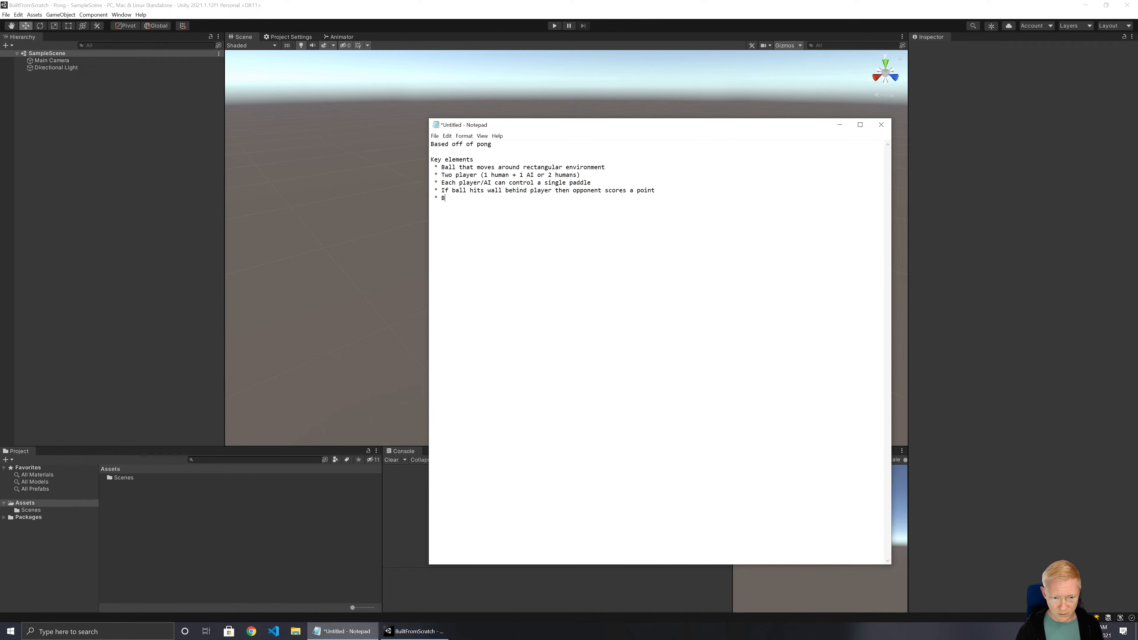
# Add the bullets "Ball bounces off of surfaces" and "Ball speed remains the same except when hits the paddle"
pyautogui.write('boun')
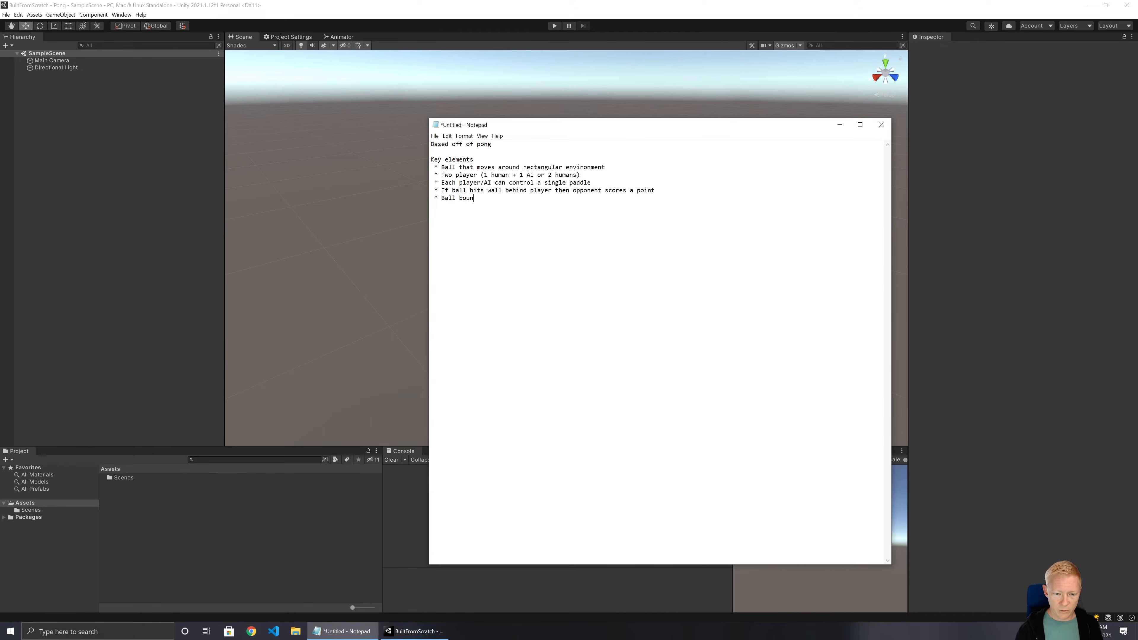
pyautogui.write('ces off of surfaces')
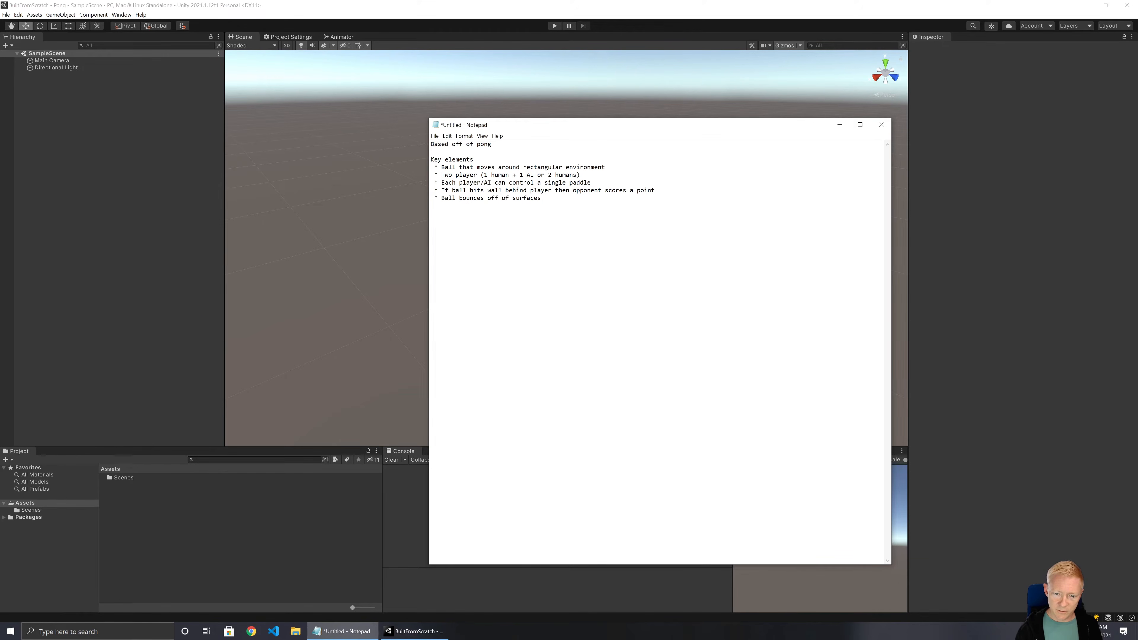
pyautogui.write('  * Ball speed')
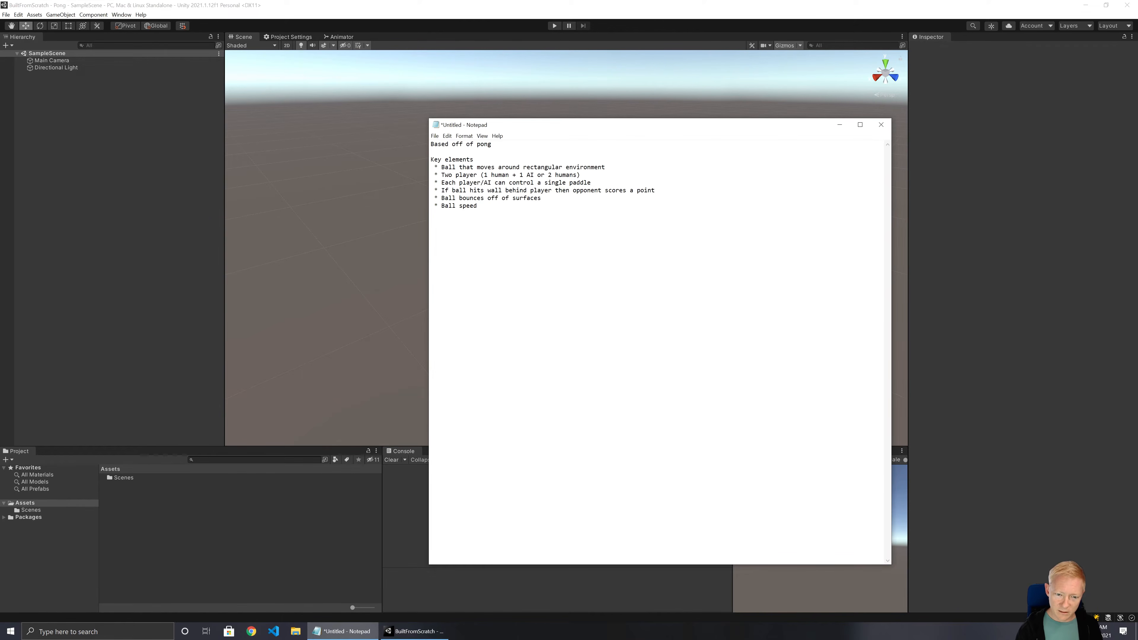
pyautogui.write(' remains the same except')
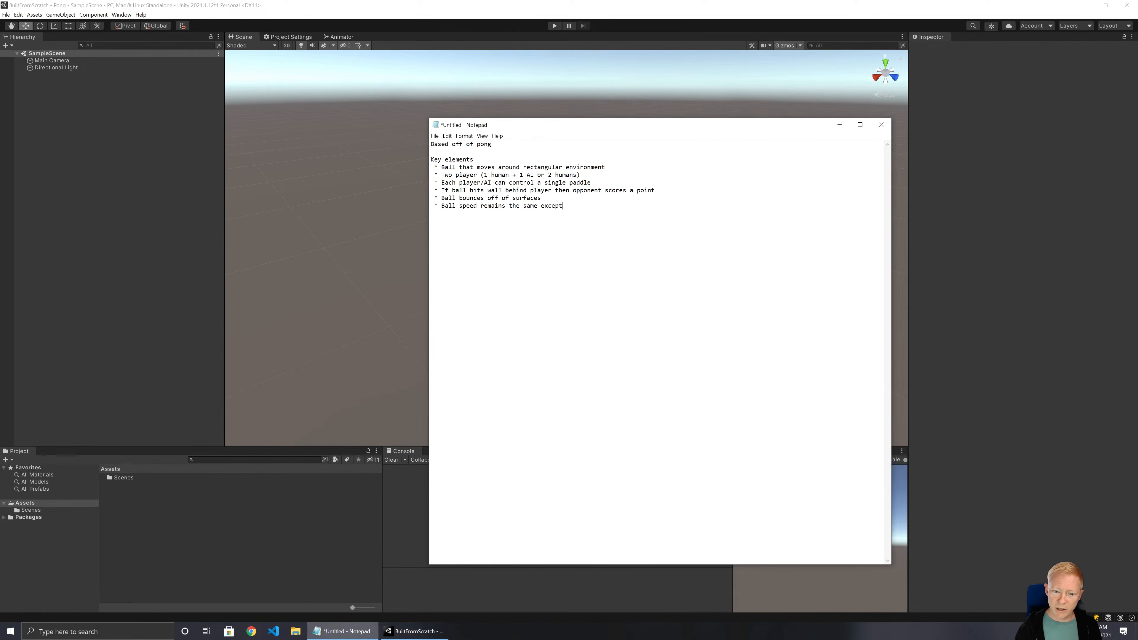
pyautogui.write(' when hits the paddle')
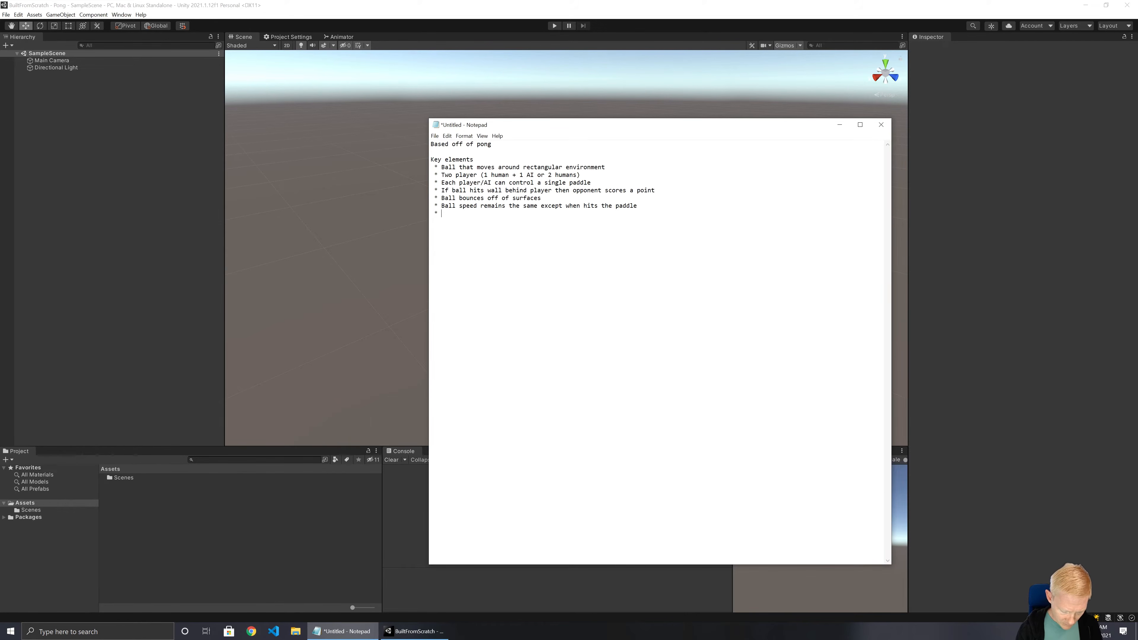
# Add the bullet "Paddle can speed up or slow down ball" to the key elements list
pyautogui.write('dl')
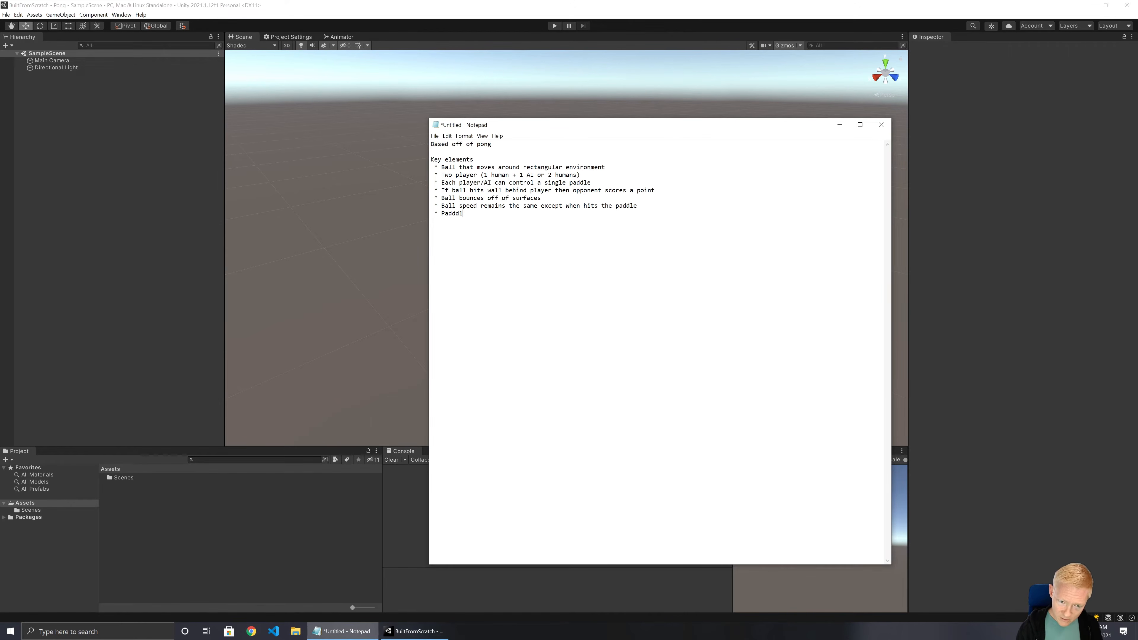
pyautogui.press('BackSpace')
pyautogui.press('BackSpace')
pyautogui.press('BackSpace')
pyautogui.write('le can ')
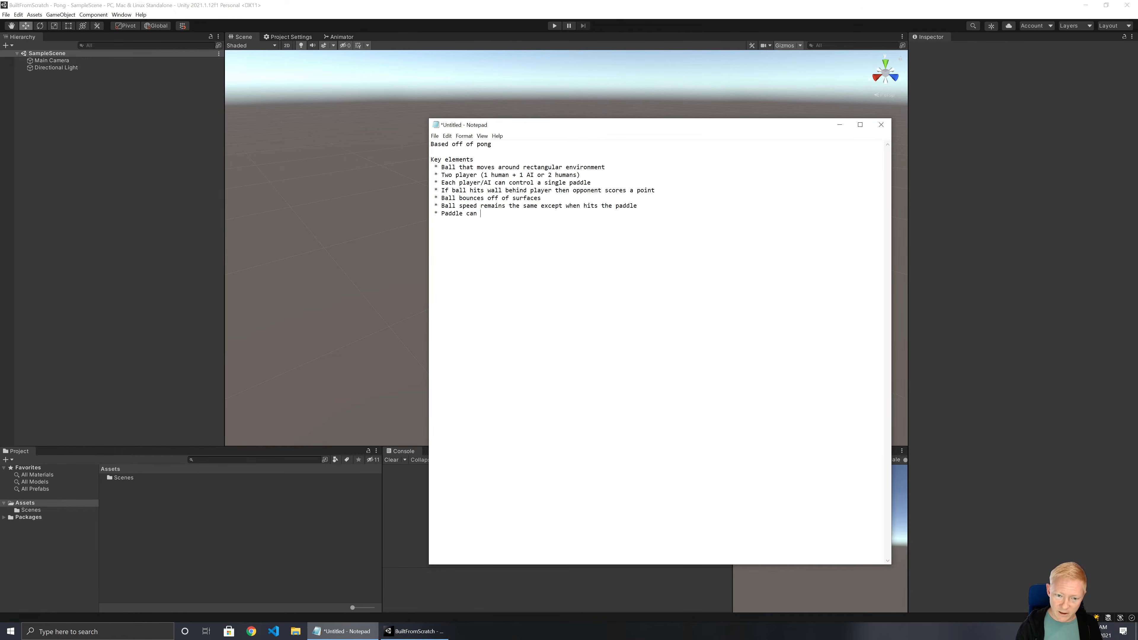
pyautogui.write('speed up or slow dow')
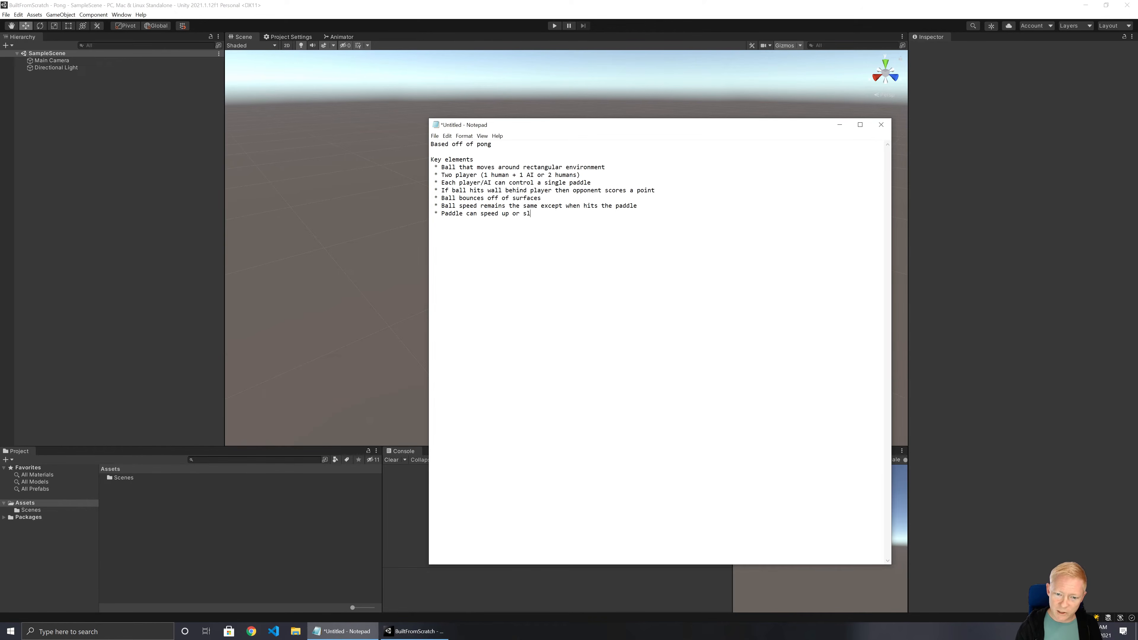
pyautogui.write('ll (mo')
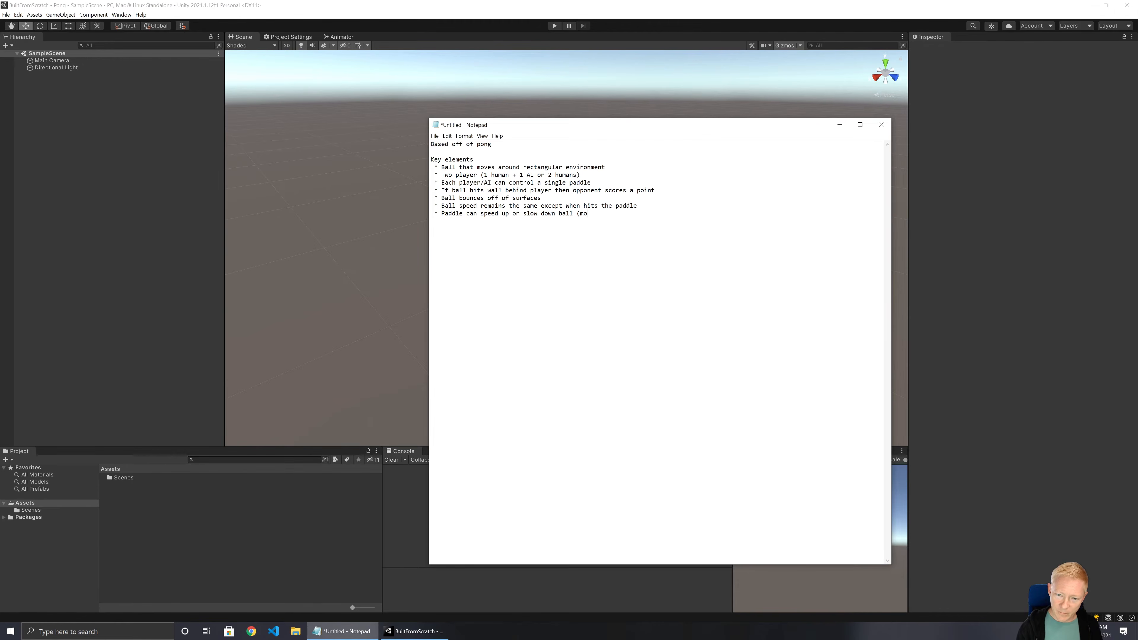
# Complete the paddle speed bullet with the parenthetical "(hit while moving in same direction => increase speed)"
pyautogui.press('BackSpace')
pyautogui.press('BackSpace')
pyautogui.write('hit while moving in same')
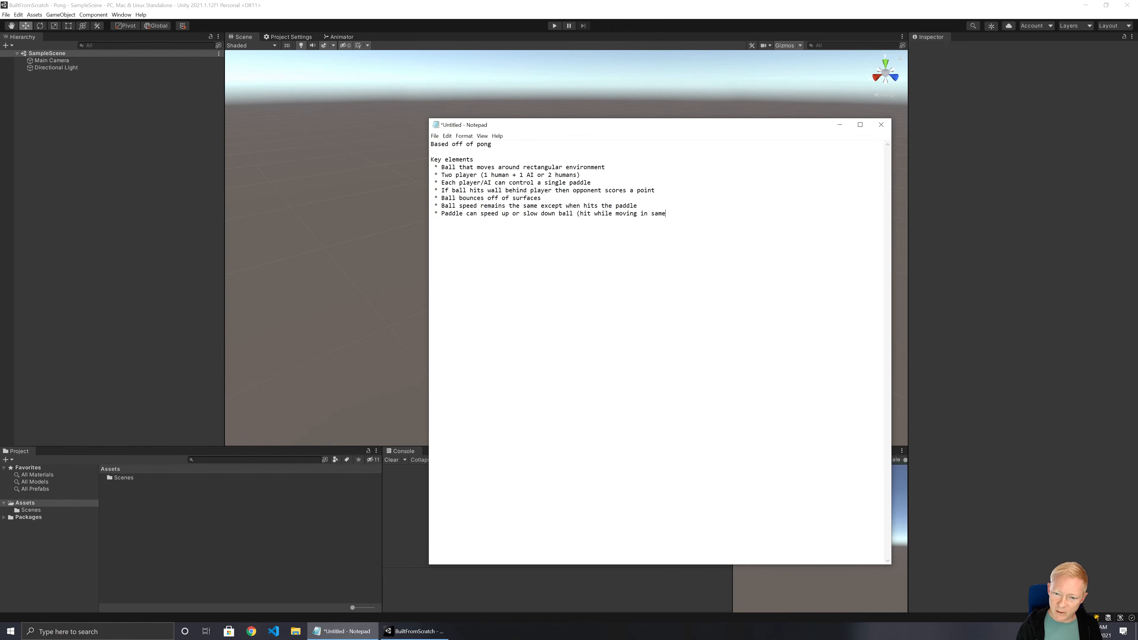
pyautogui.write(' direction')
pyautogui.press('BackSpace')
pyautogui.press('BackSpace')
pyautogui.press('BackSpace')
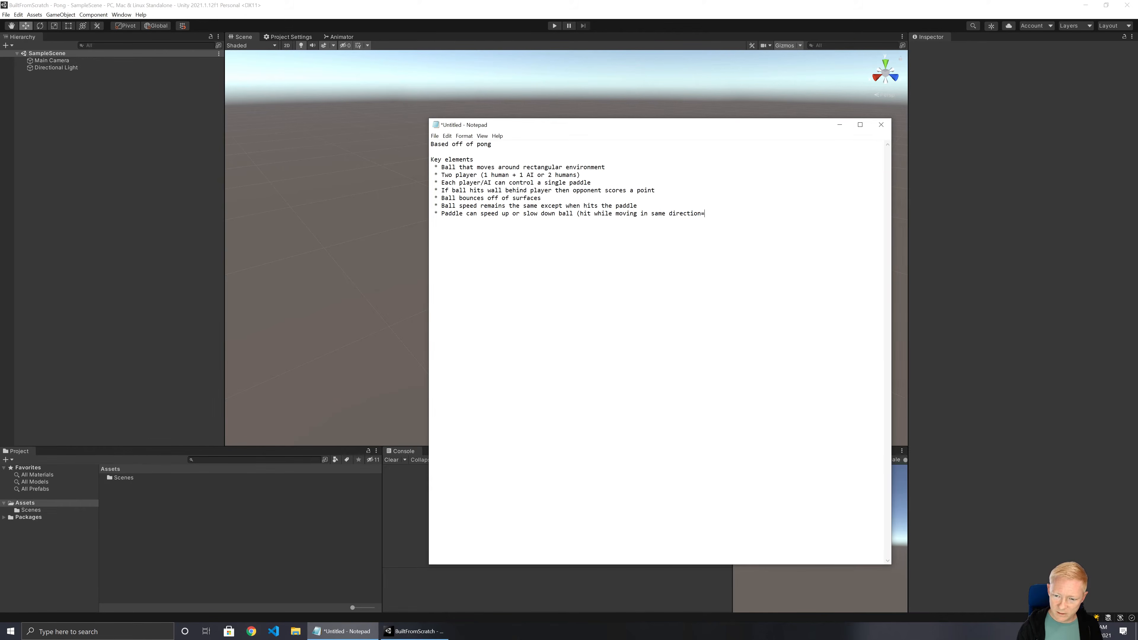
pyautogui.write('in')
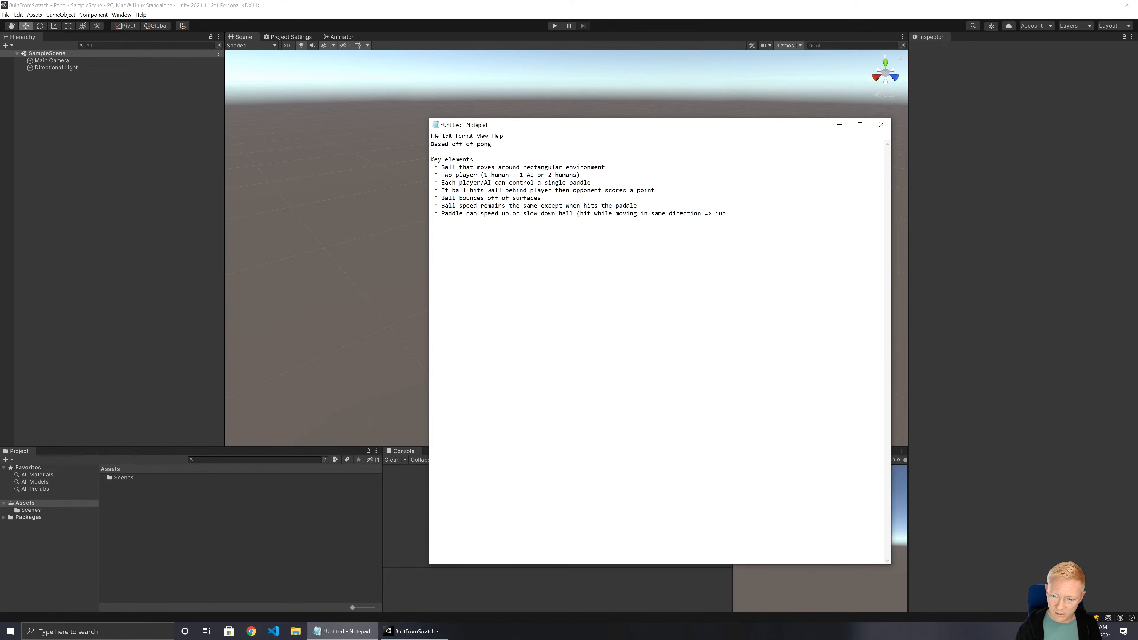
pyautogui.write('crease speed')
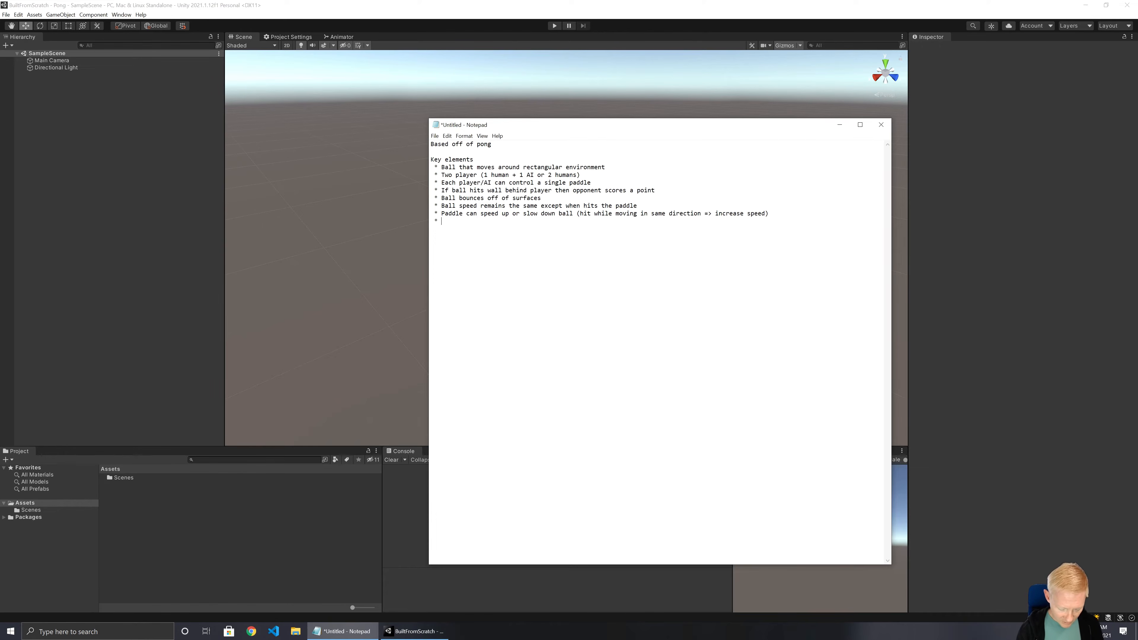
# Add the bullet "Winner is first to 5 points" and start a new section headed "Going to need (ie. assets)"
pyautogui.write('inner is first to')
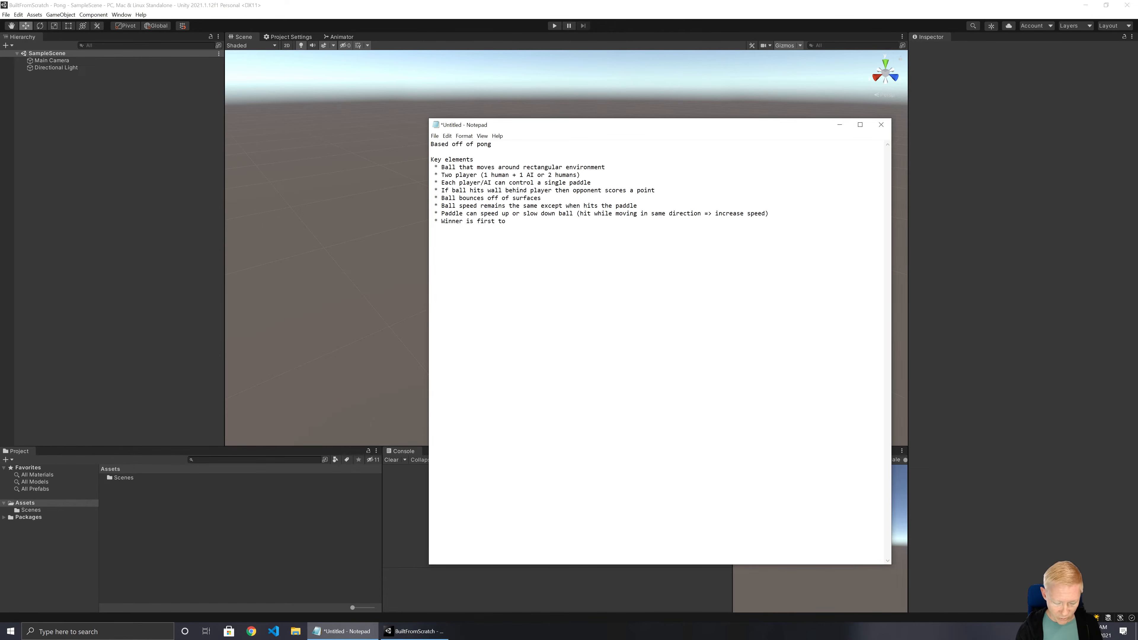
pyautogui.write(' 5 points')
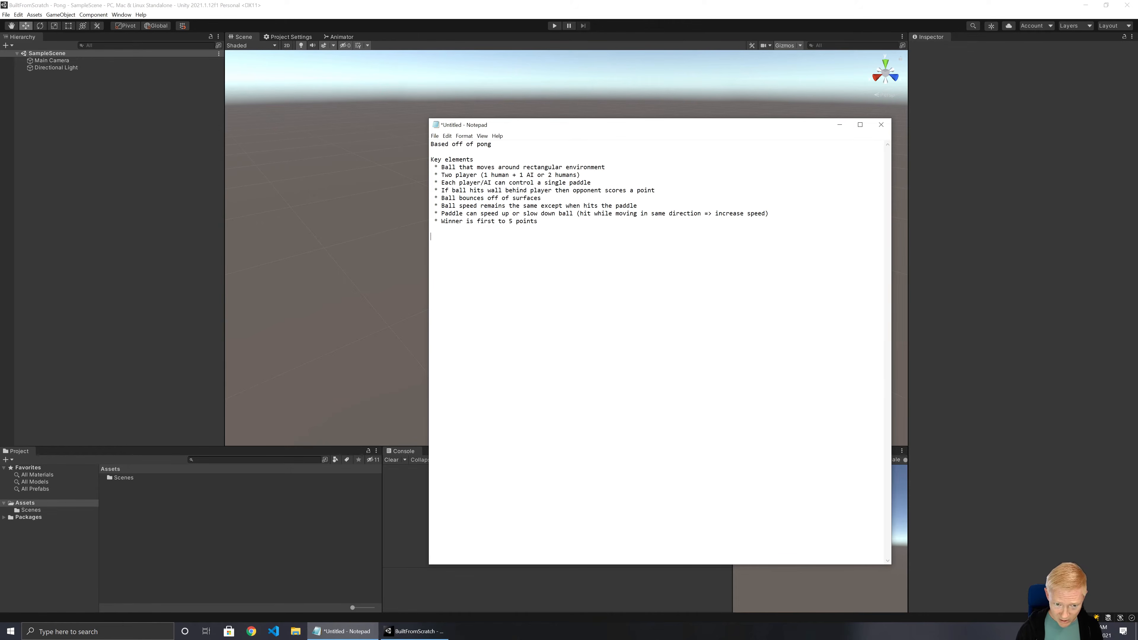
pyautogui.press('Return')
pyautogui.press('Return')
pyautogui.write('Going to need')
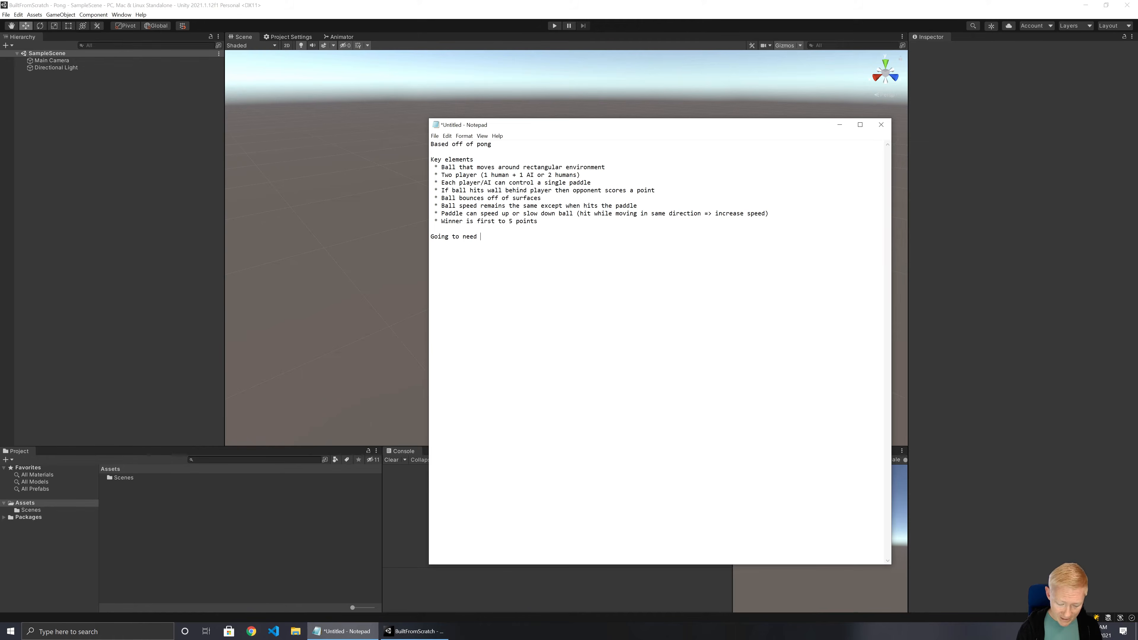
pyautogui.write(' (ie. assets)  * A')
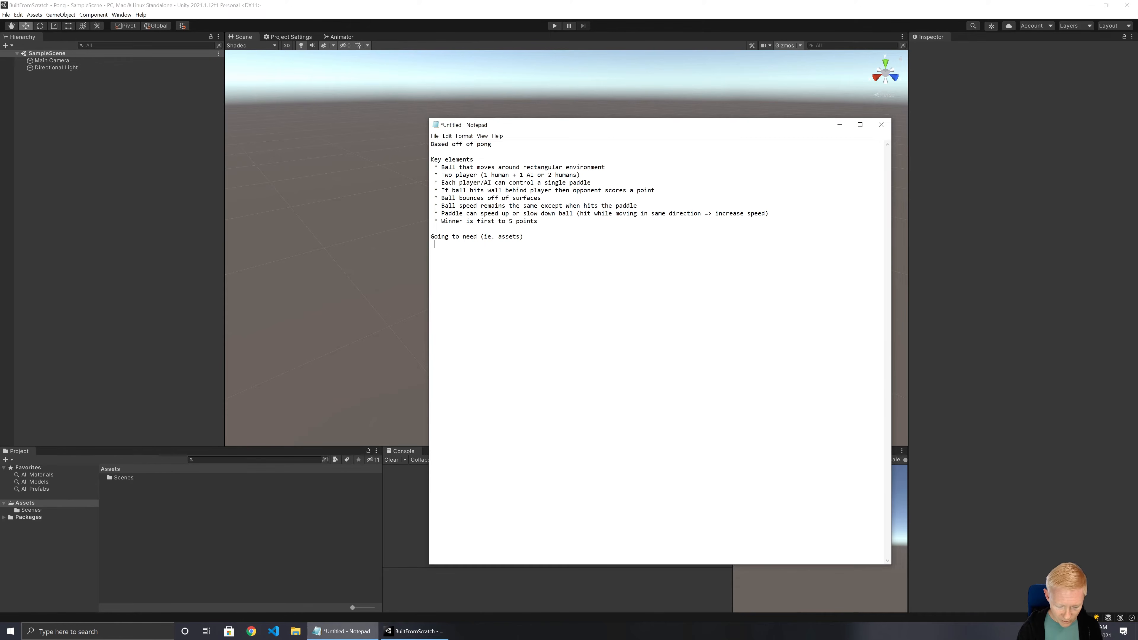
# Add an "Audio" bullet with the sub-items "Ball hit wall" and "Ball hit paddle (speed up vs speed down variants)"
pyautogui.write('udio')
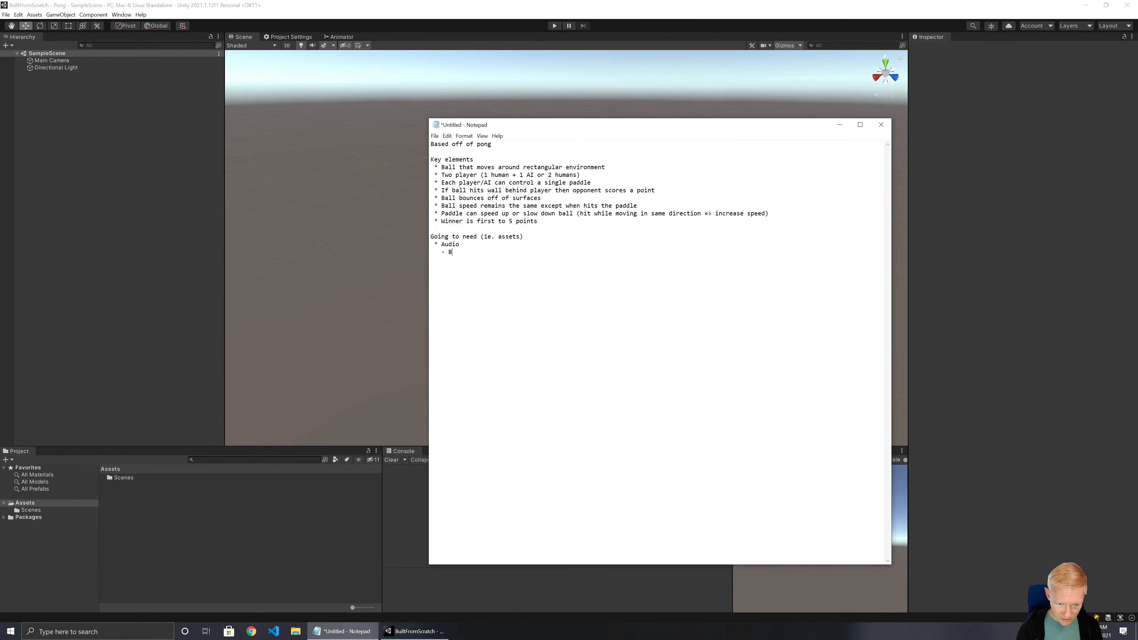
pyautogui.write('hit wal')
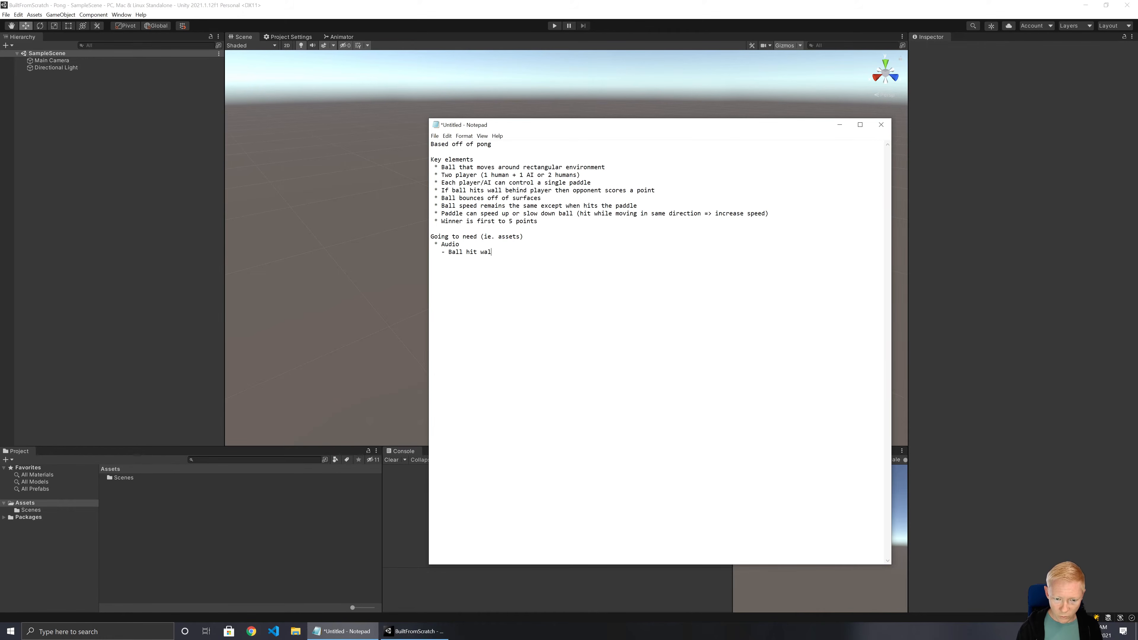
pyautogui.write('all hit paddle')
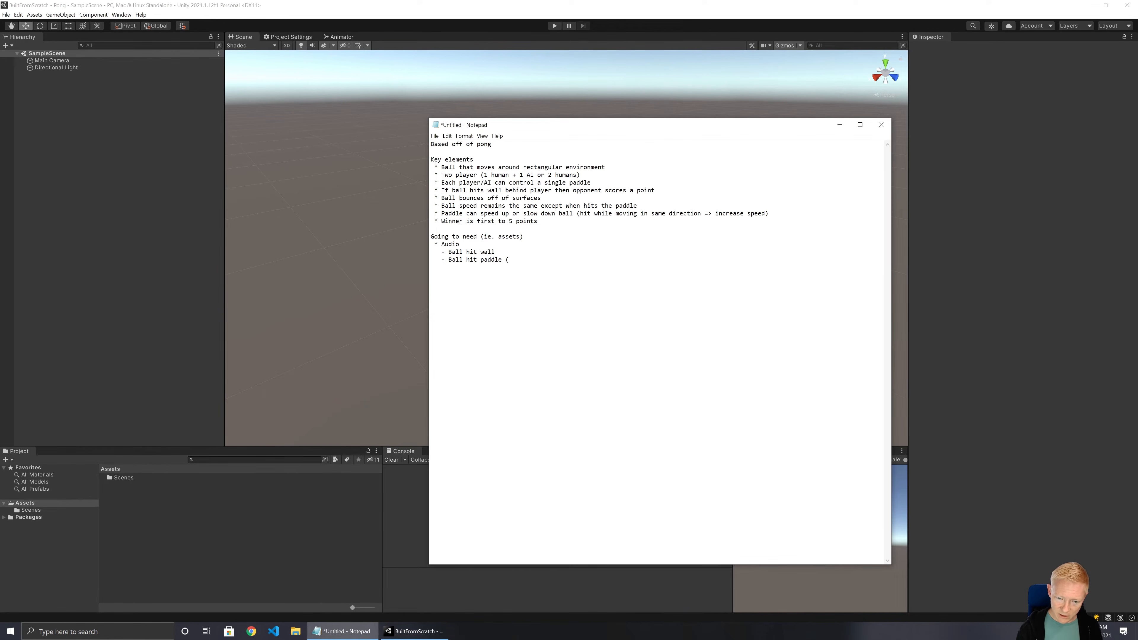
pyautogui.write(' (speed u')
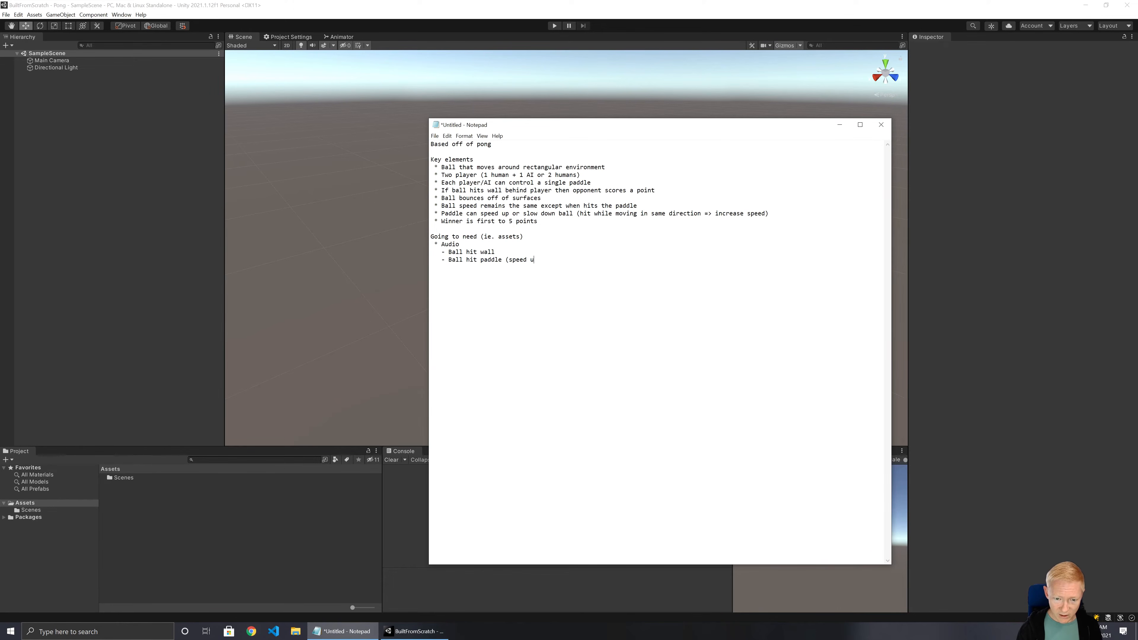
pyautogui.write('p vs speed down vari')
pyautogui.write('atn')
pyautogui.write('nts')
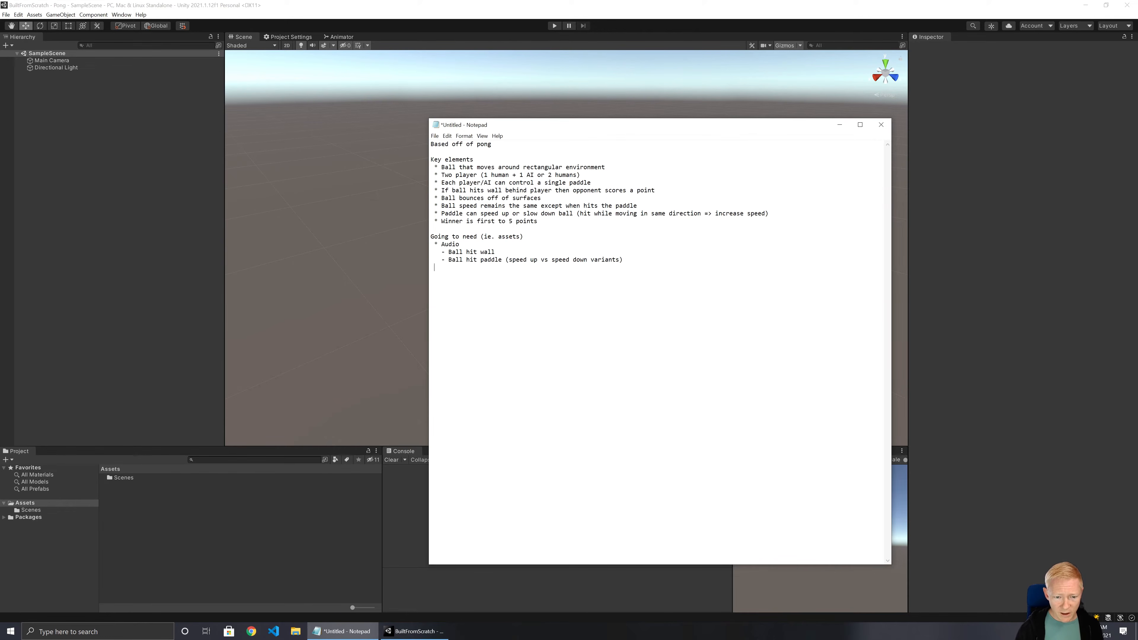
# Add the audio sub-items "Goal scored sound" and "End of game sound"
pyautogui.write('oal scored soun')
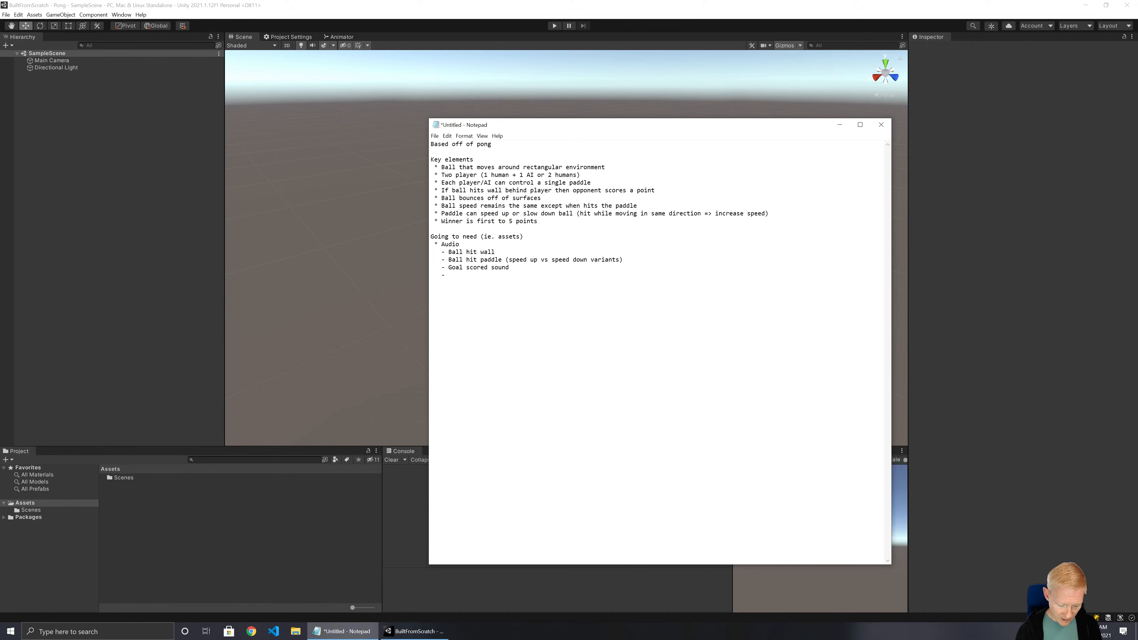
pyautogui.write('d    - End of')
pyautogui.write(' game sound')
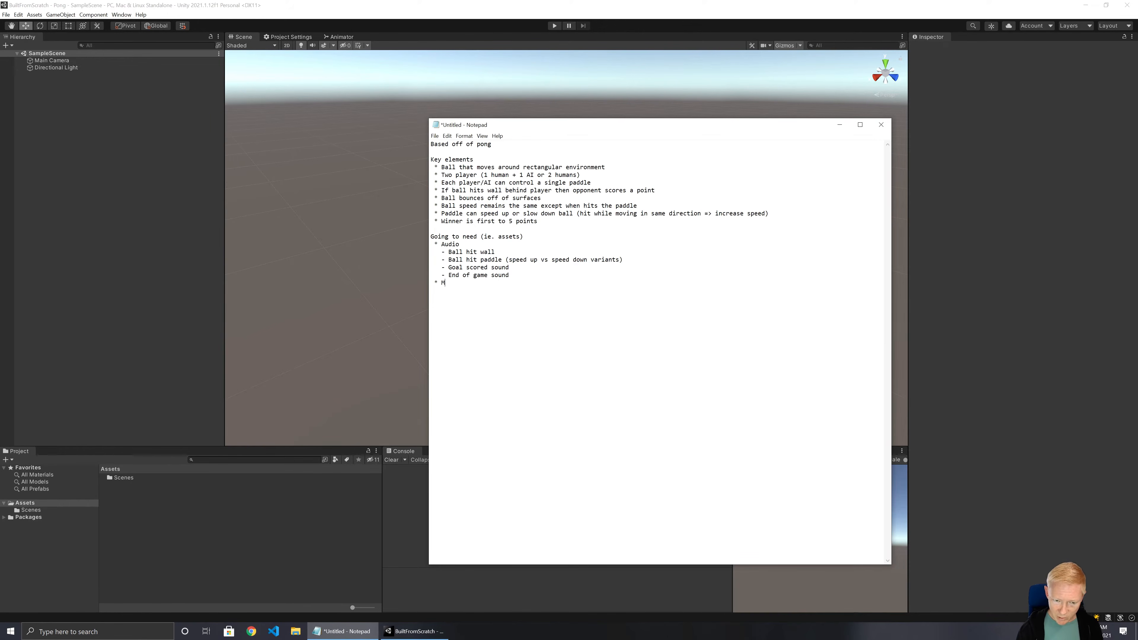
# Add a "Materials" bullet with the sub-items Ball, Wall, Paddle and Goal
pyautogui.write('terials')
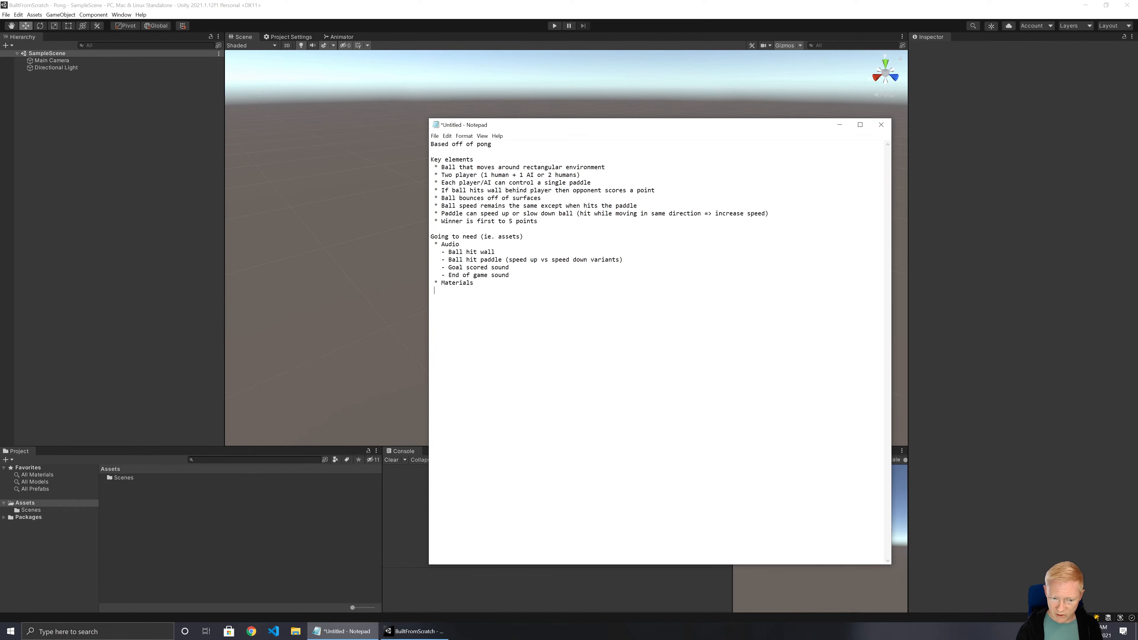
pyautogui.write(' Ball ')
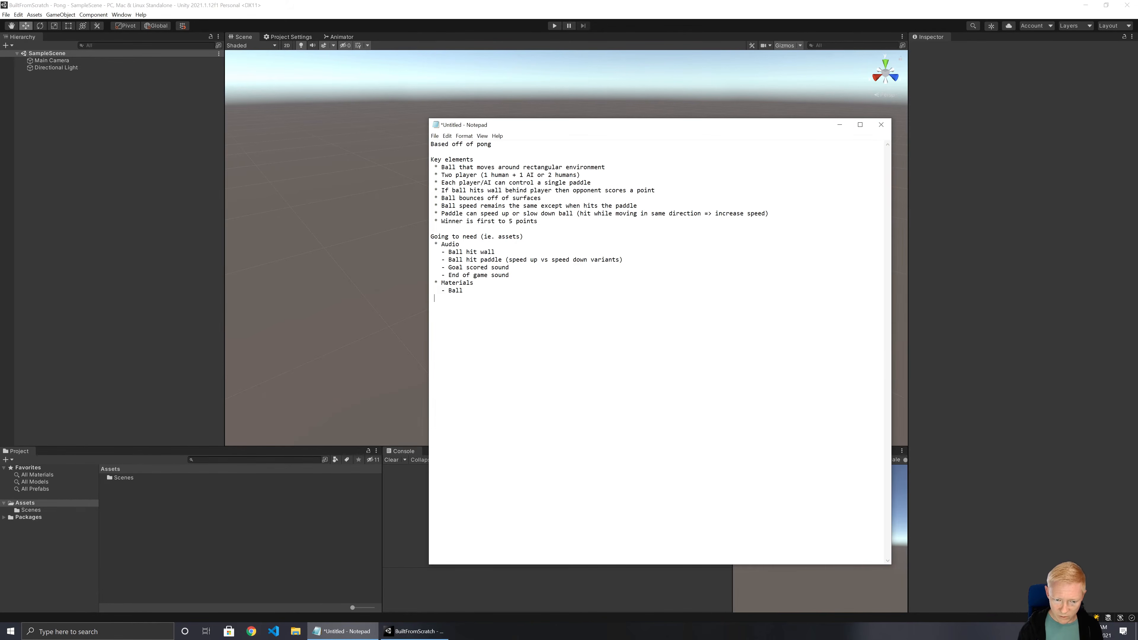
pyautogui.write('all')
pyautogui.write('Paddl')
pyautogui.write('oal')
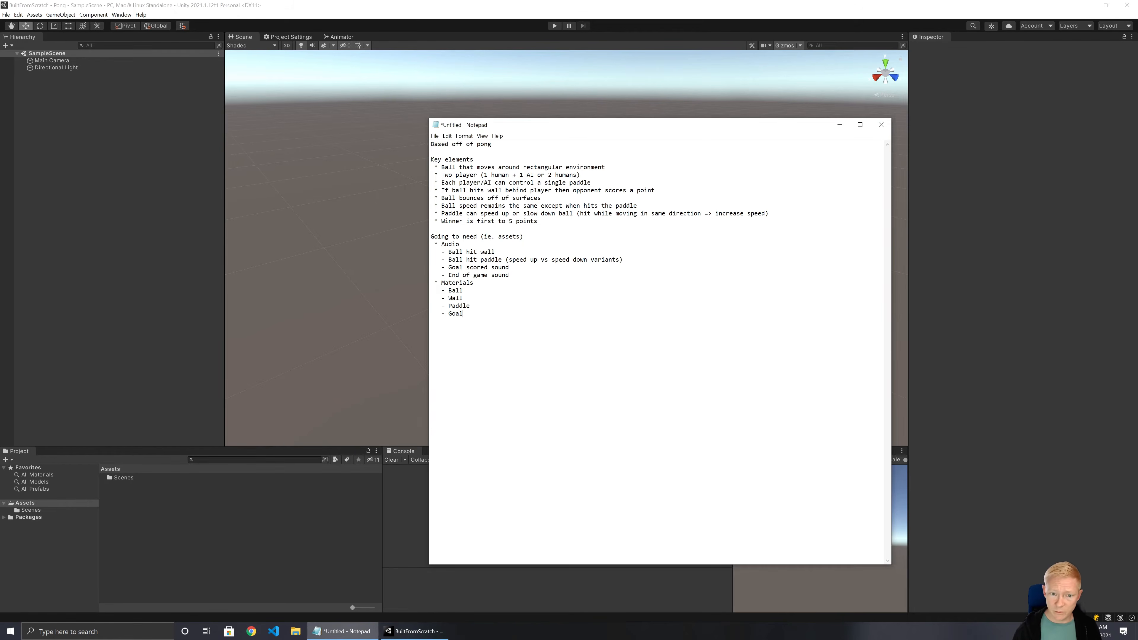
# Switch to Unity, rename the sample scene in the Scenes folder to "Main Menu" and reload it
pyautogui.click(100, 222)
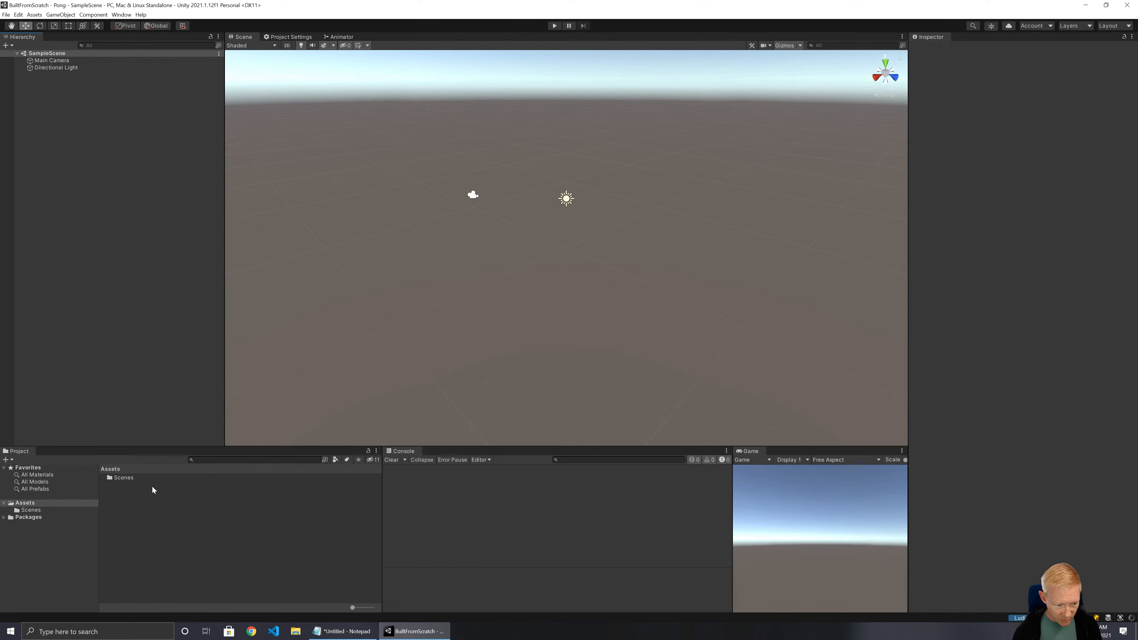
pyautogui.click(31, 511)
pyautogui.click(142, 481)
pyautogui.press('F2')
pyautogui.write('Main Menu')
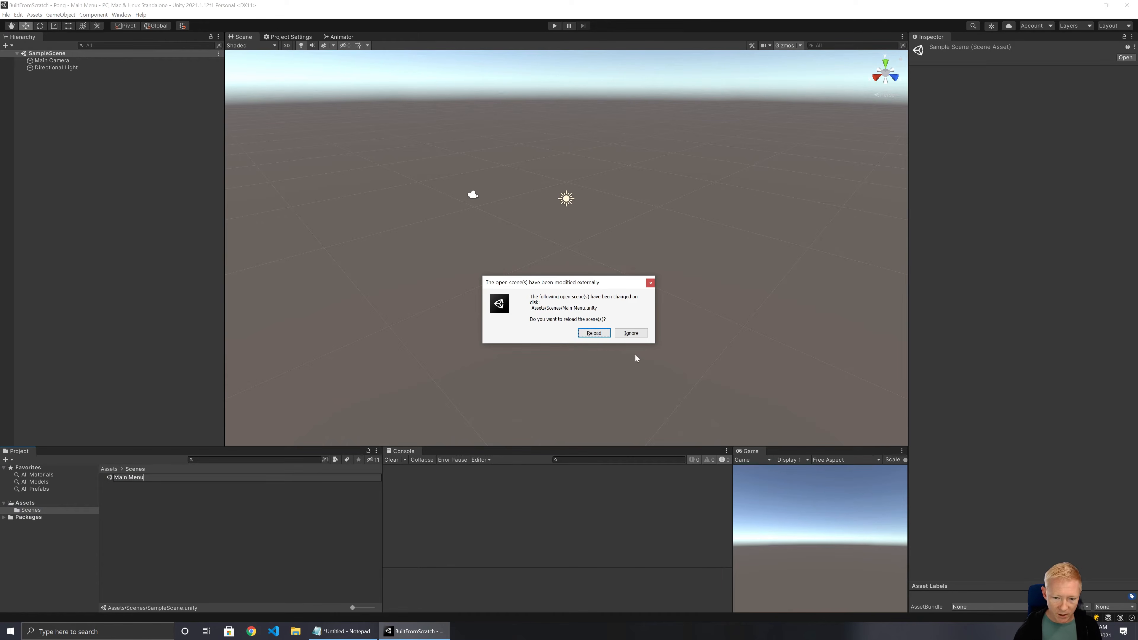
pyautogui.click(594, 334)
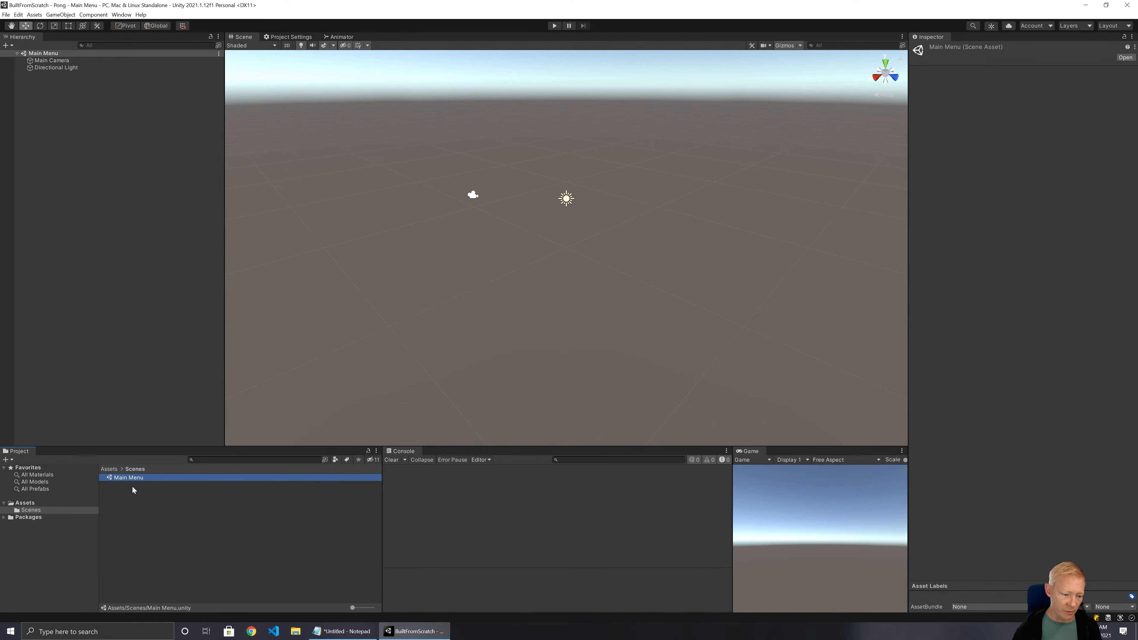
# Create a new scene named "Main Level" in the Scenes folder
pyautogui.click(124, 487)
pyautogui.rightClick(125, 489)
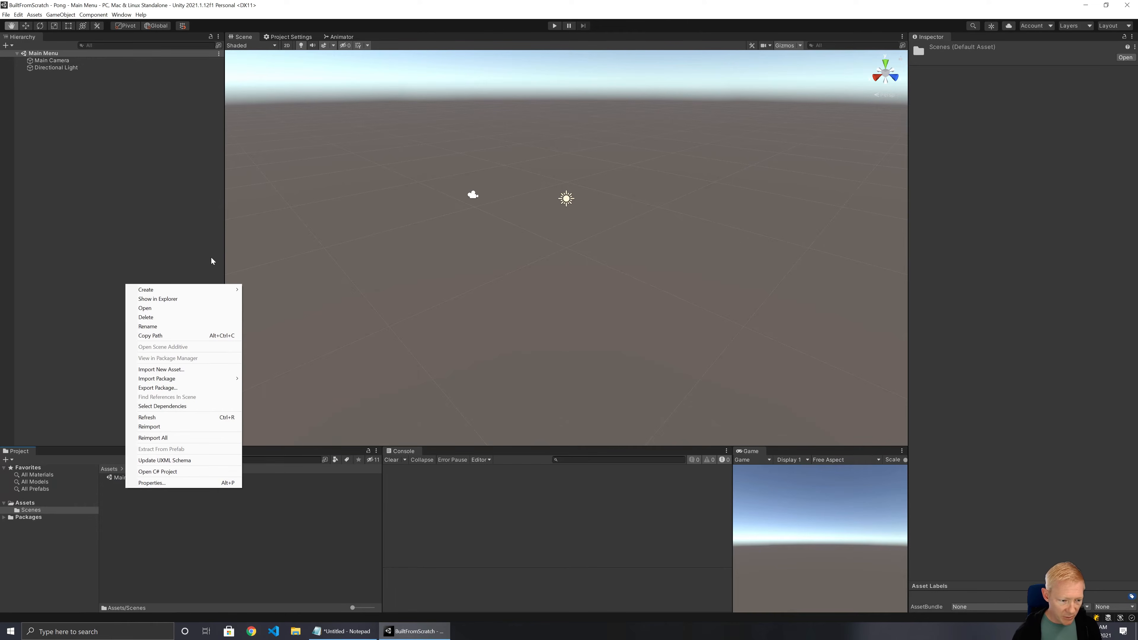
pyautogui.moveTo(193, 285)
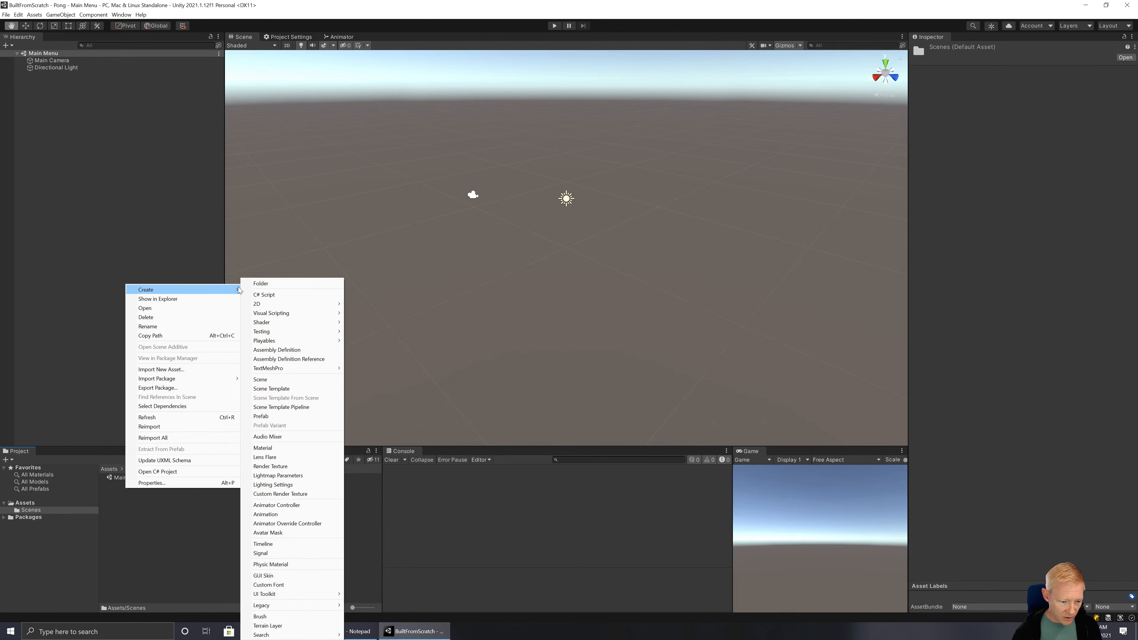
pyautogui.click(301, 379)
pyautogui.write('Mai')
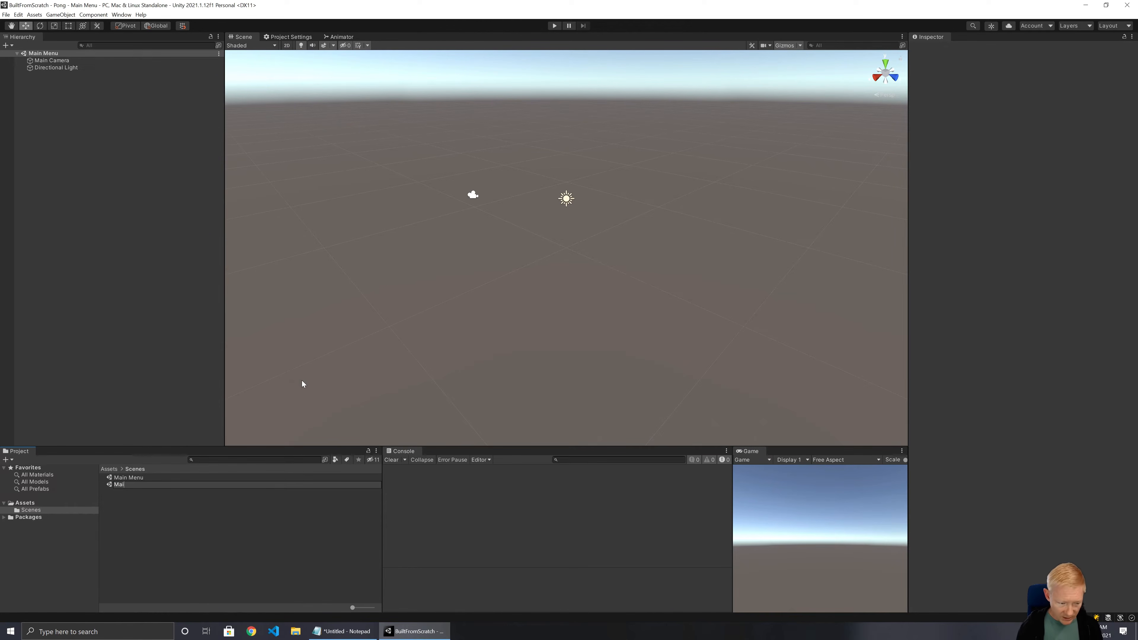
pyautogui.write('n Level')
pyautogui.press('Return')
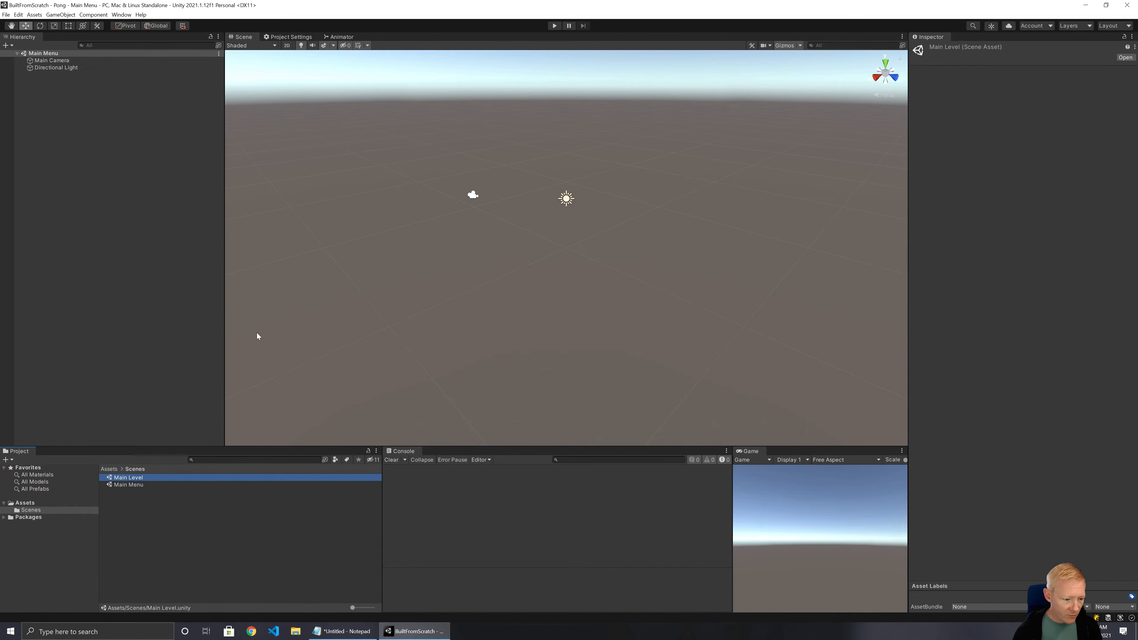
# Add the Main Menu and Main Level scenes to the build settings, with Main Menu first
pyautogui.click(18, 14)
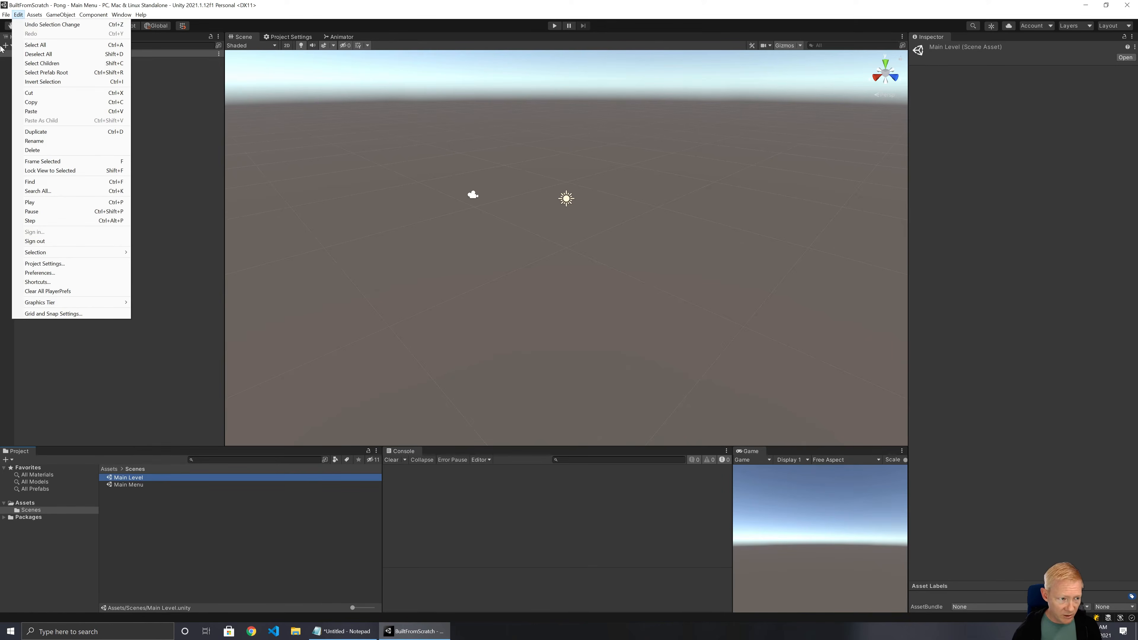
pyautogui.moveTo(6, 17)
pyautogui.click(30, 113)
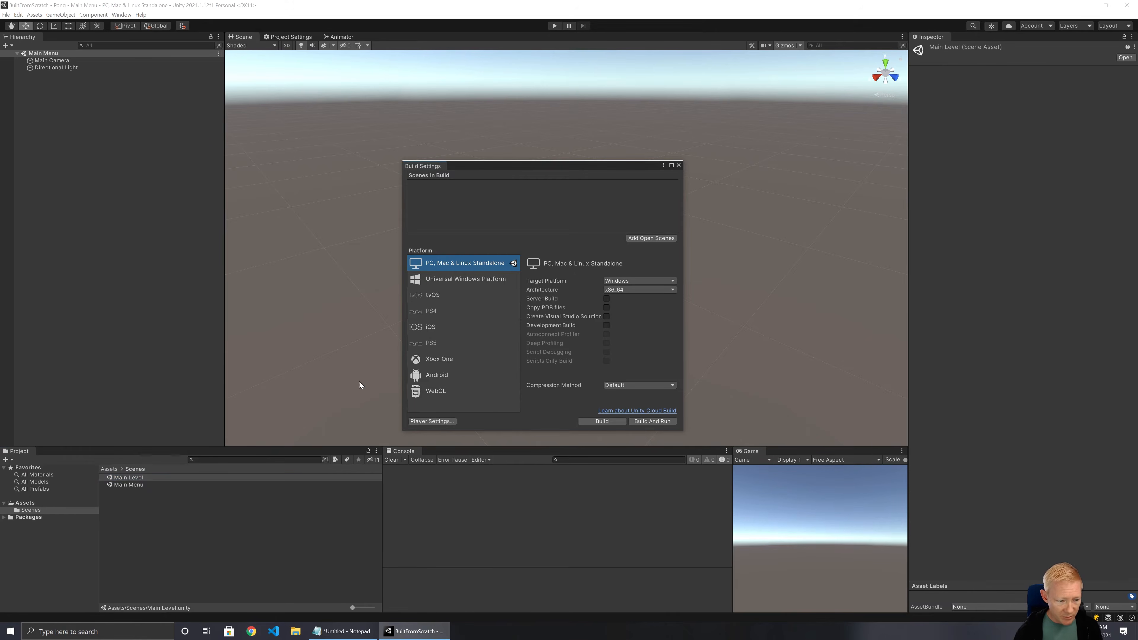
pyautogui.moveTo(131, 474); pyautogui.dragTo(495, 204)
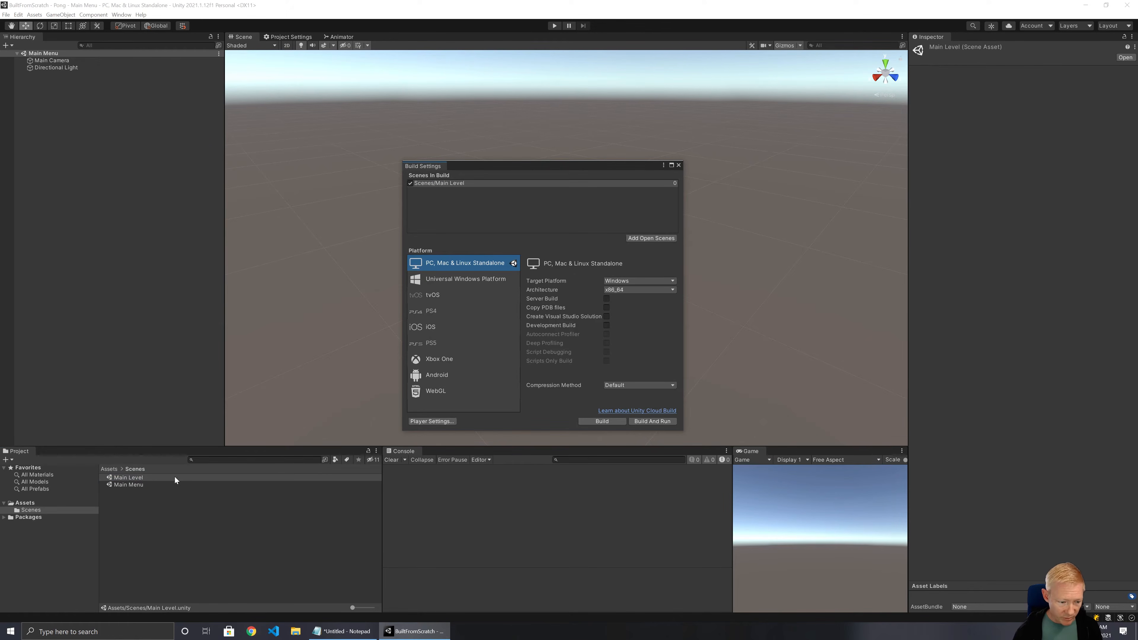
pyautogui.moveTo(122, 486); pyautogui.dragTo(455, 184)
pyautogui.click(487, 191)
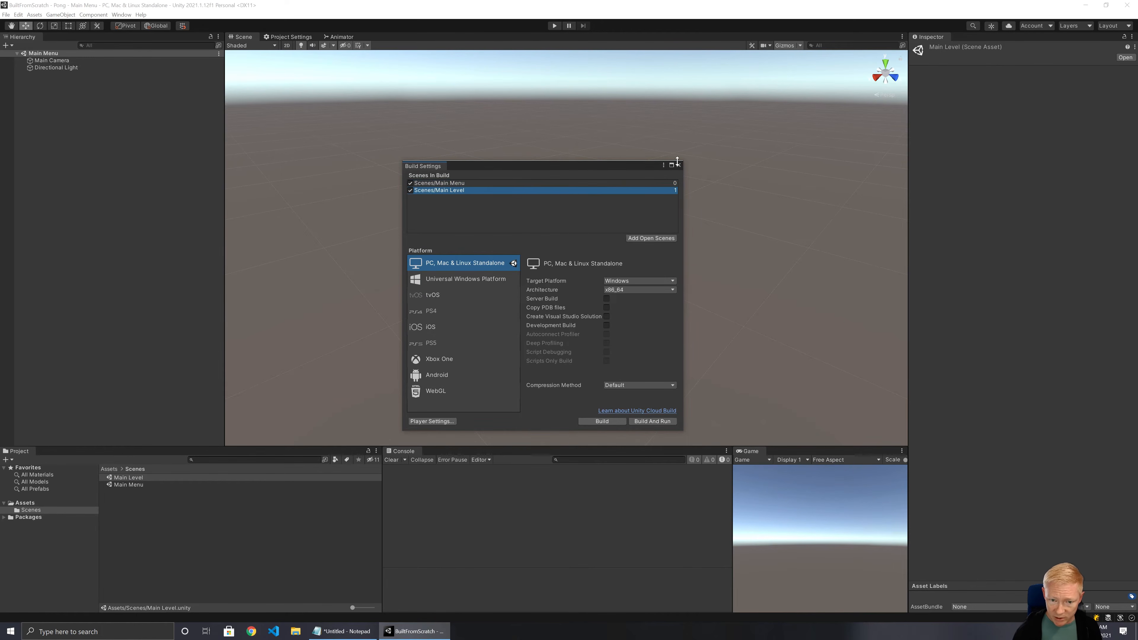
pyautogui.click(678, 165)
# Add a UI Canvas to the Main Menu scene and dock the Game view alongside the Scene view
pyautogui.click(117, 131)
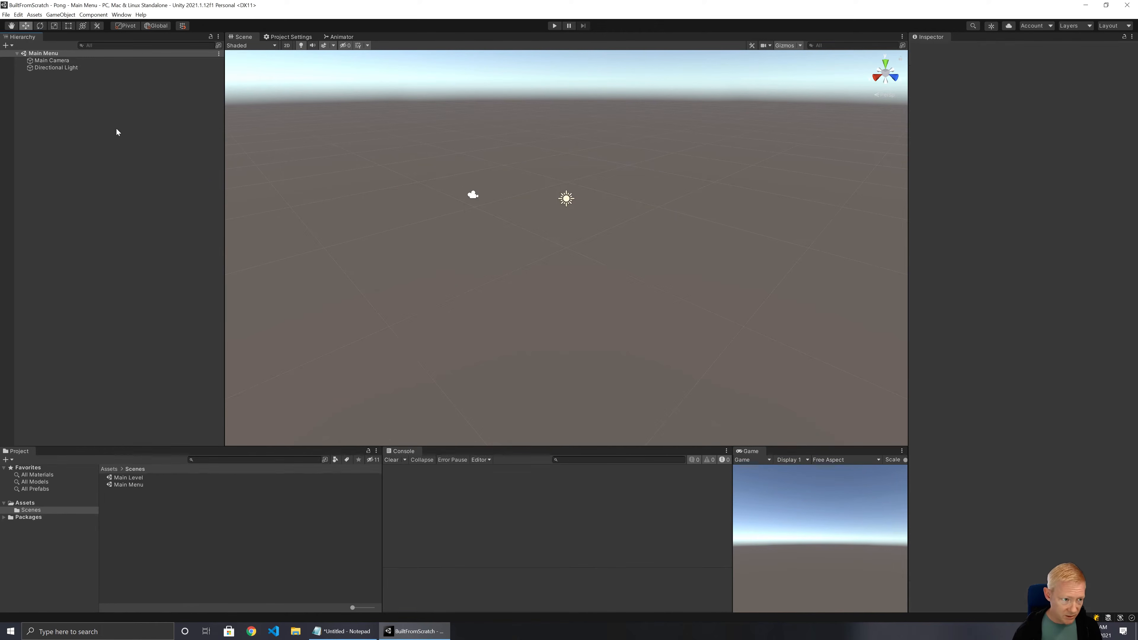
pyautogui.rightClick(79, 144)
pyautogui.moveTo(122, 294)
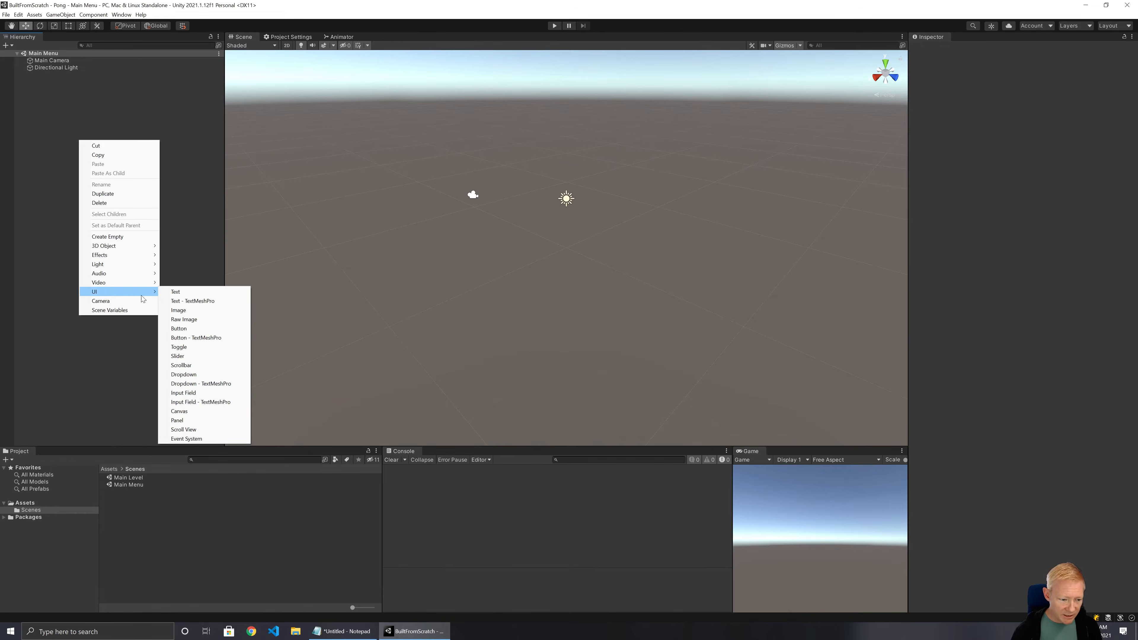
pyautogui.click(202, 412)
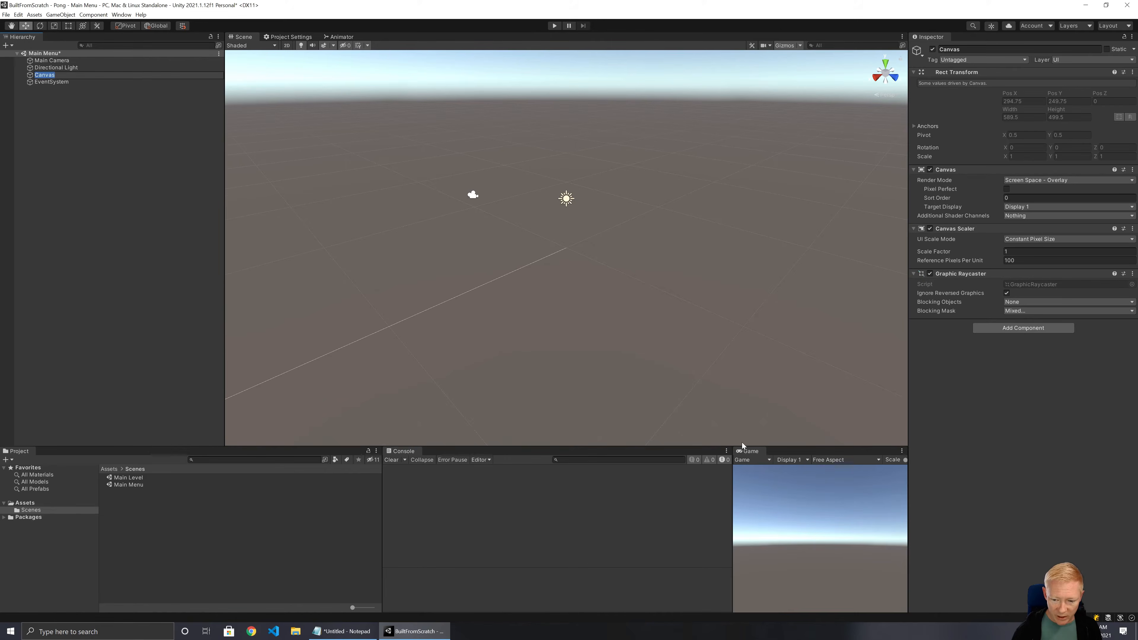
pyautogui.moveTo(747, 455); pyautogui.dragTo(379, 37)
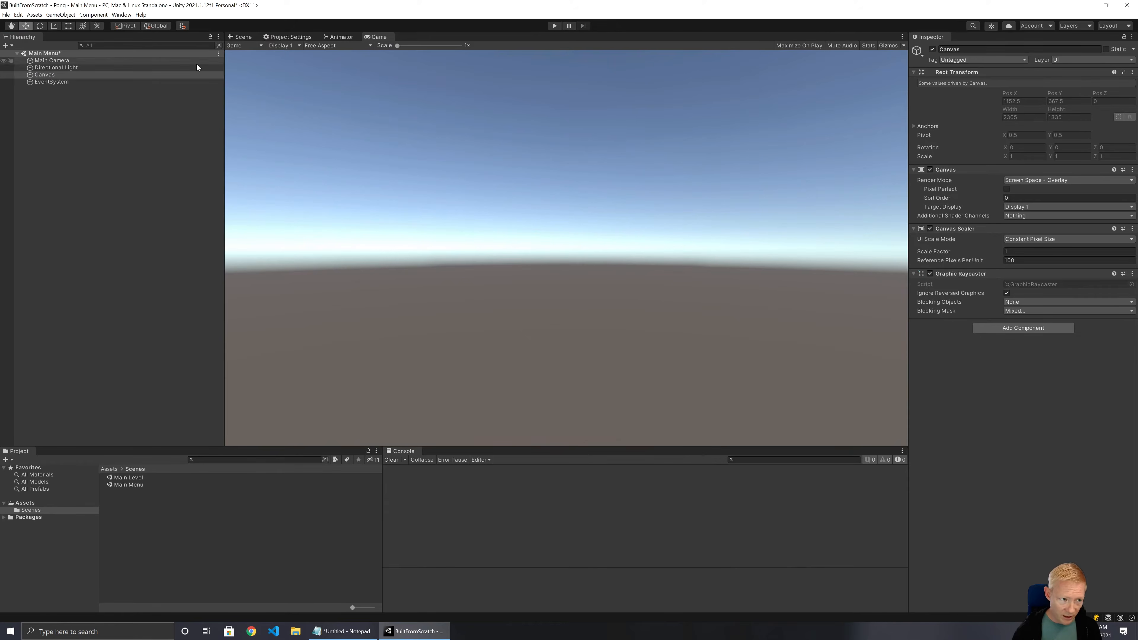
# Set the Canvas Scaler to Scale With Screen Size with a reference resolution of 1920 x 1080
pyautogui.click(1046, 240)
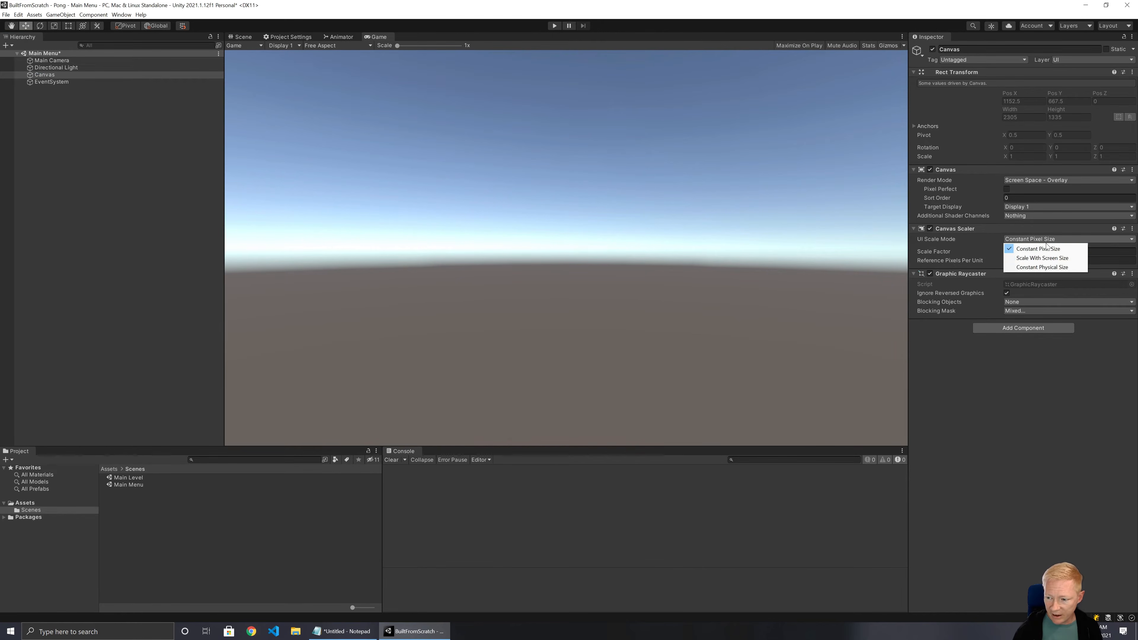
pyautogui.click(1037, 258)
pyautogui.click(1026, 251)
pyautogui.write('1')
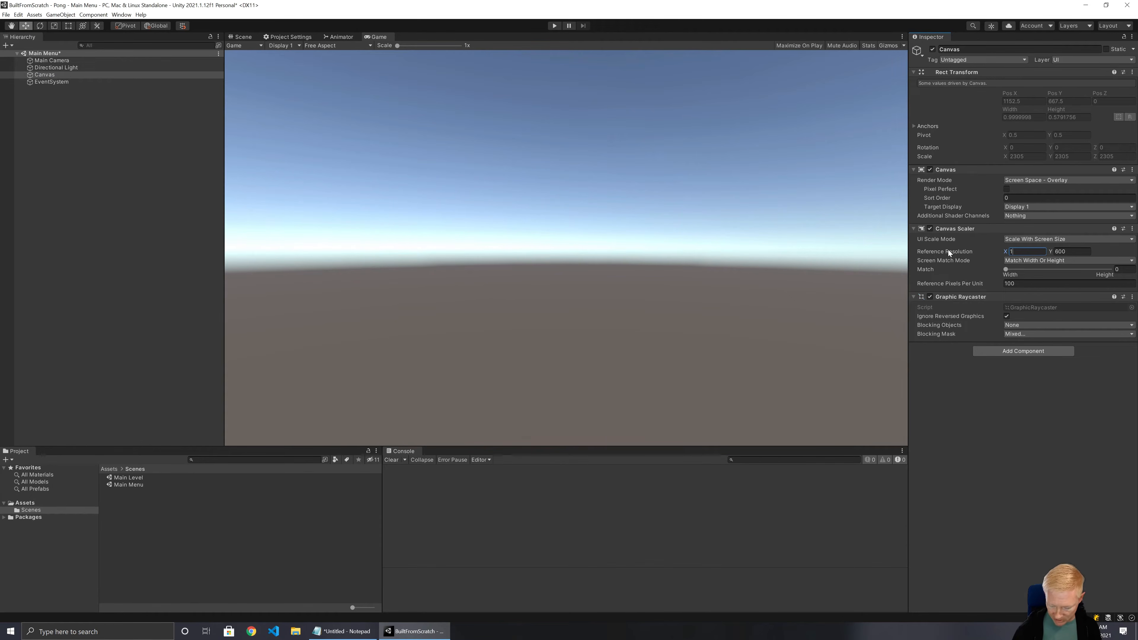
pyautogui.write('920')
pyautogui.press('Tab')
pyautogui.write('1')
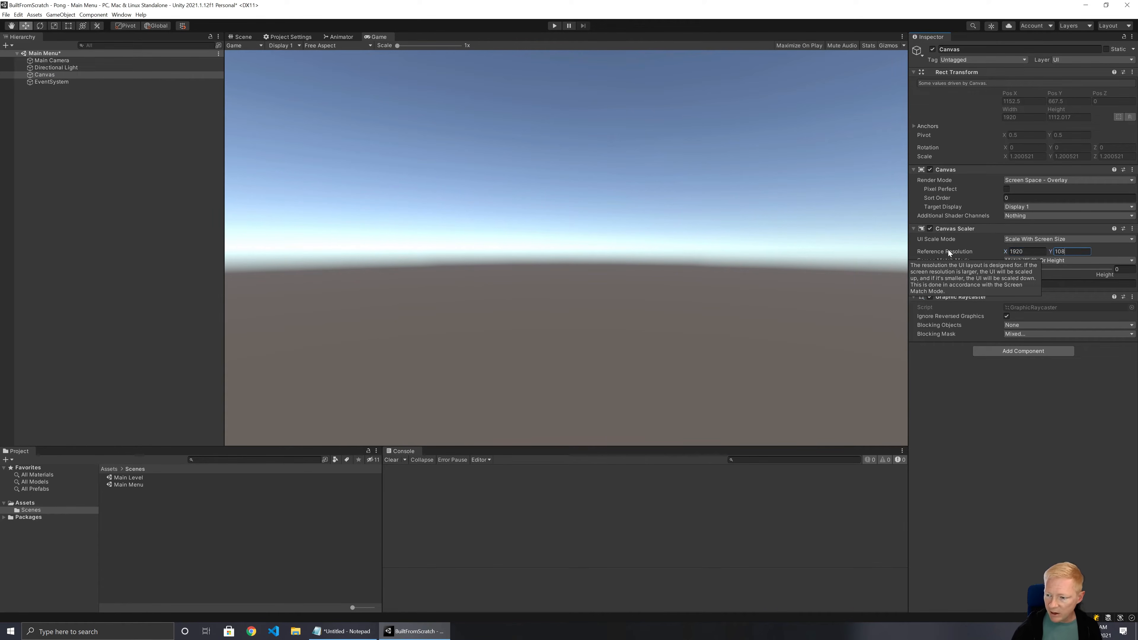
pyautogui.click(85, 143)
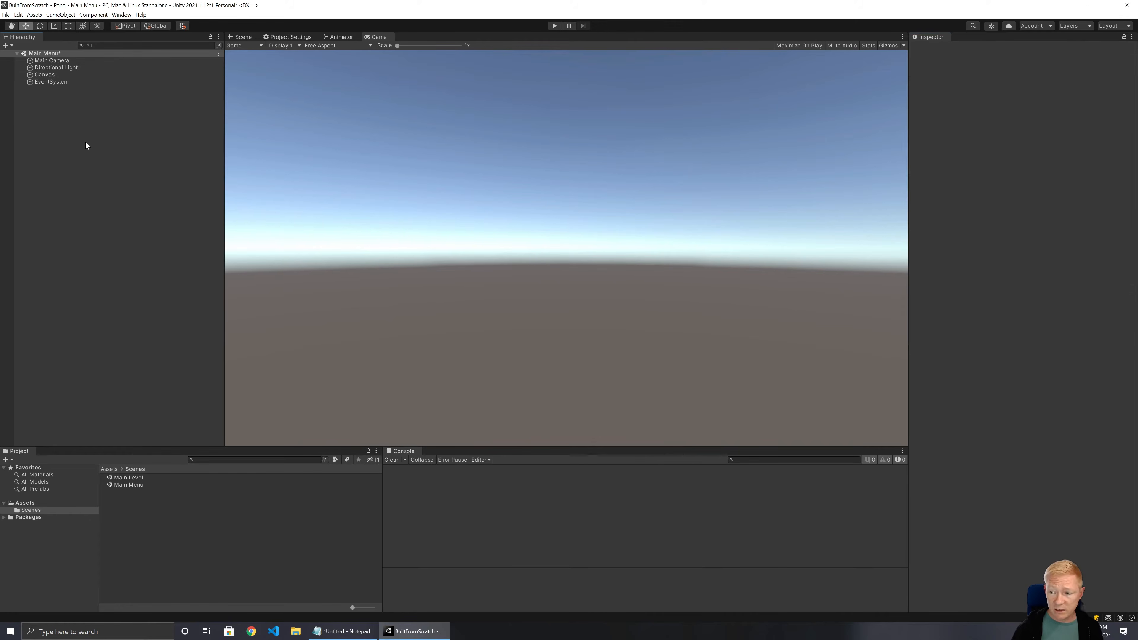
# Rename the Canvas object in the Main Menu scene to "Menu Canvas"
pyautogui.click(89, 76)
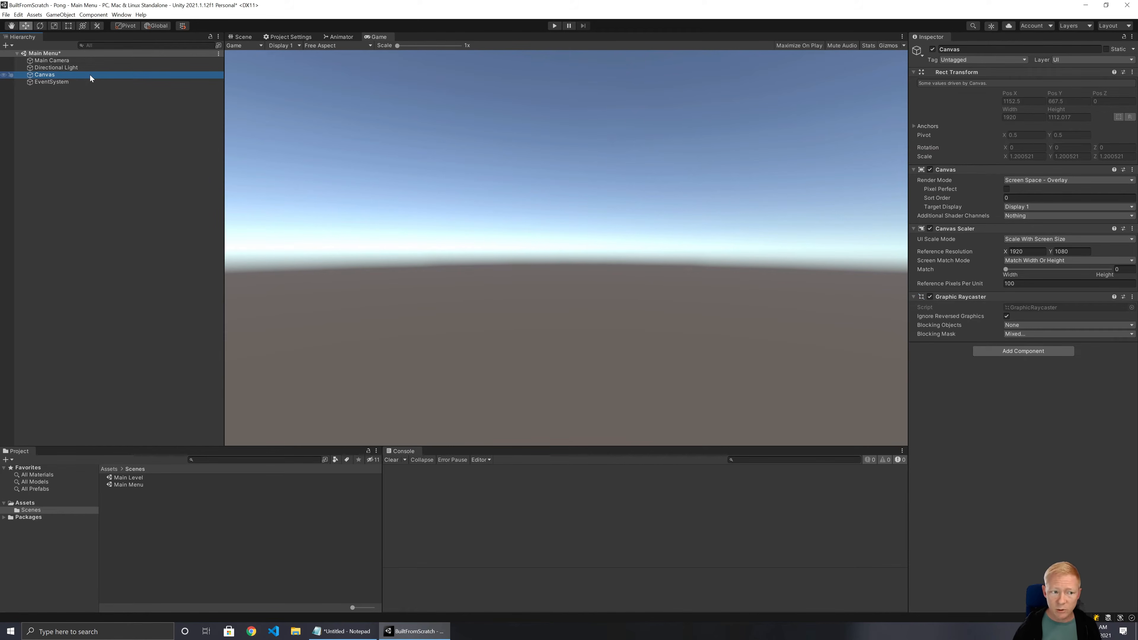
pyautogui.press('F2')
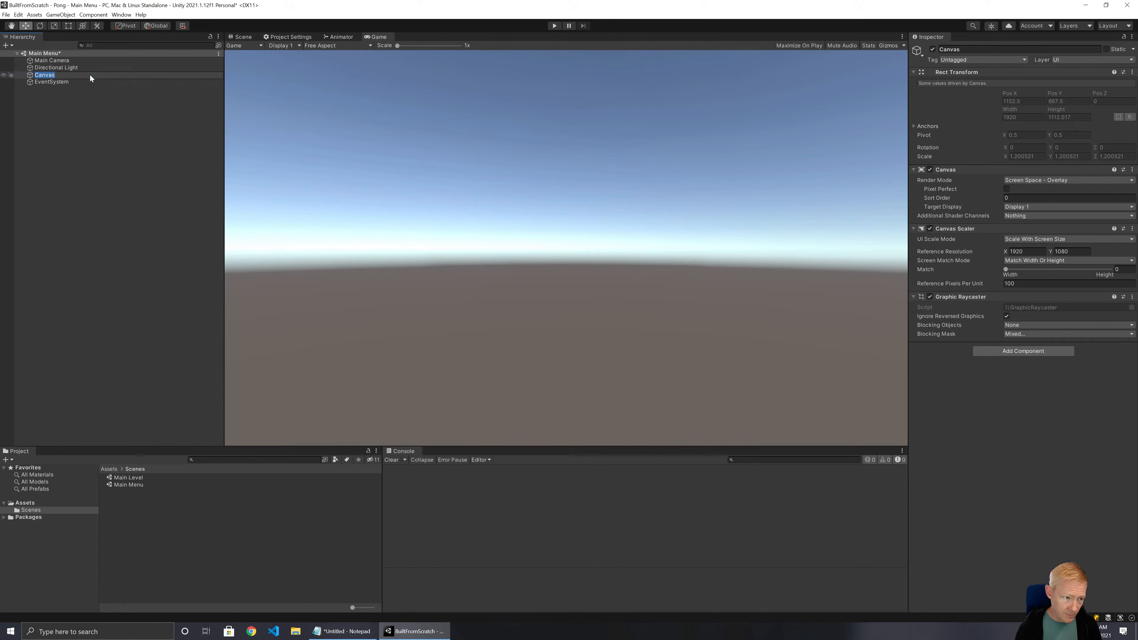
pyautogui.write('Menu Canvas')
pyautogui.press('Return')
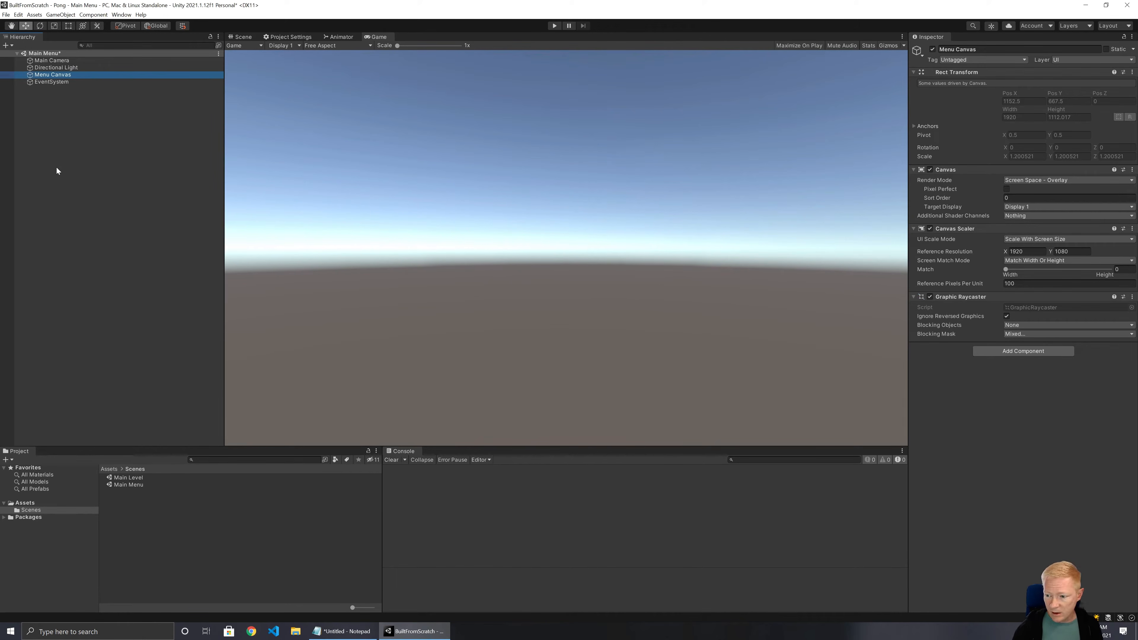
pyautogui.rightClick(56, 78)
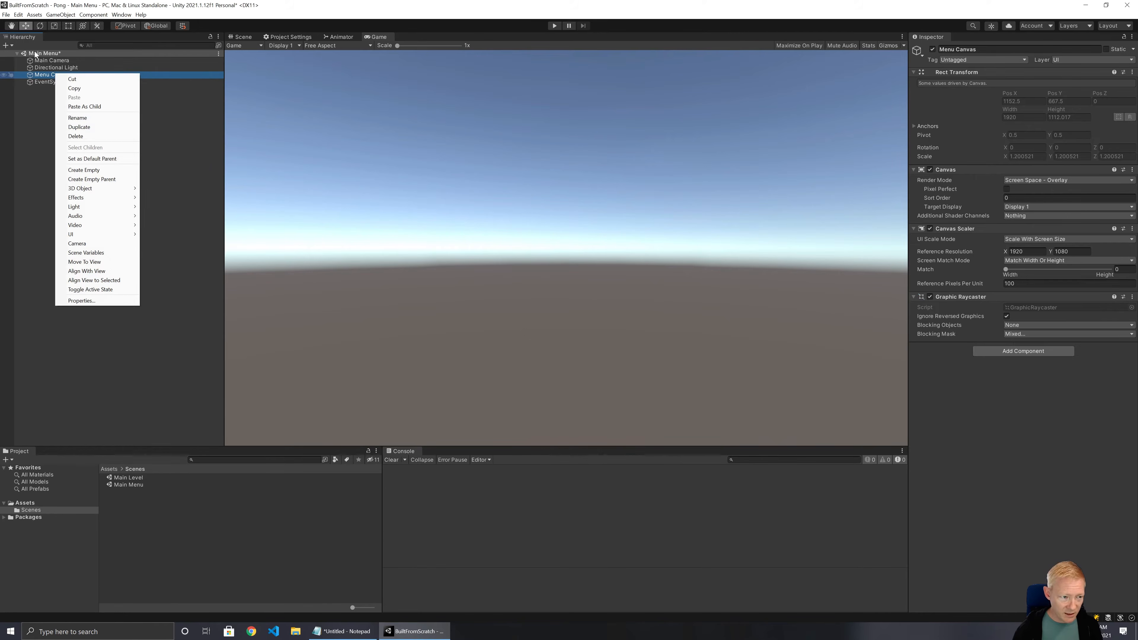
# Set the Main Camera's Clear Flags to Solid Color with a black background (000000) at alpha 100
pyautogui.click(64, 61)
pyautogui.click(1031, 125)
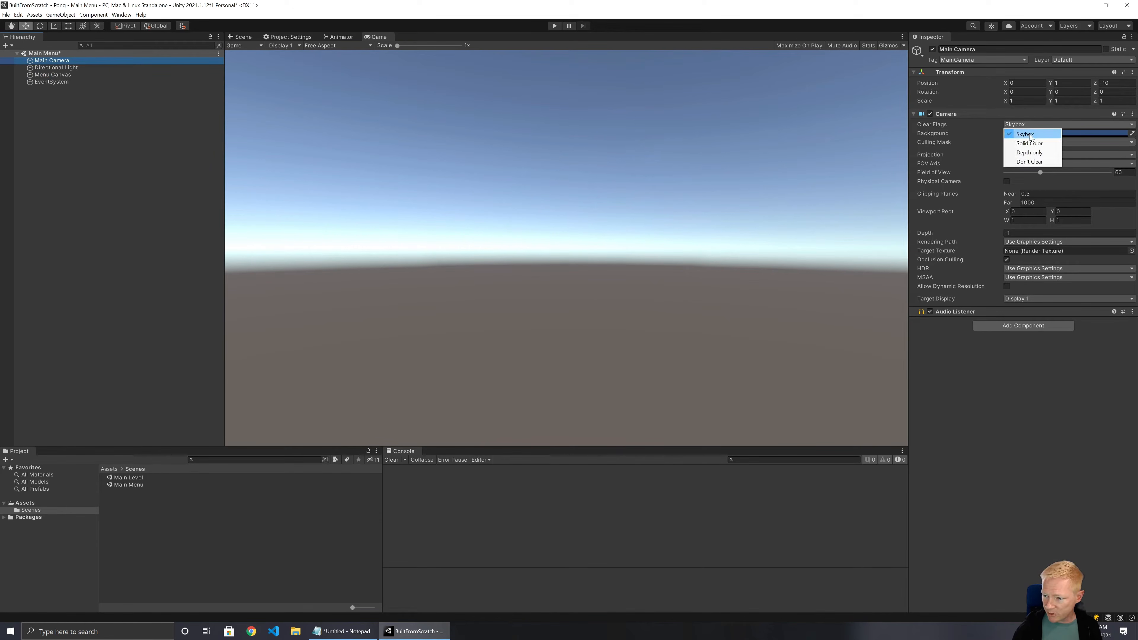
pyautogui.click(1031, 144)
pyautogui.click(1031, 133)
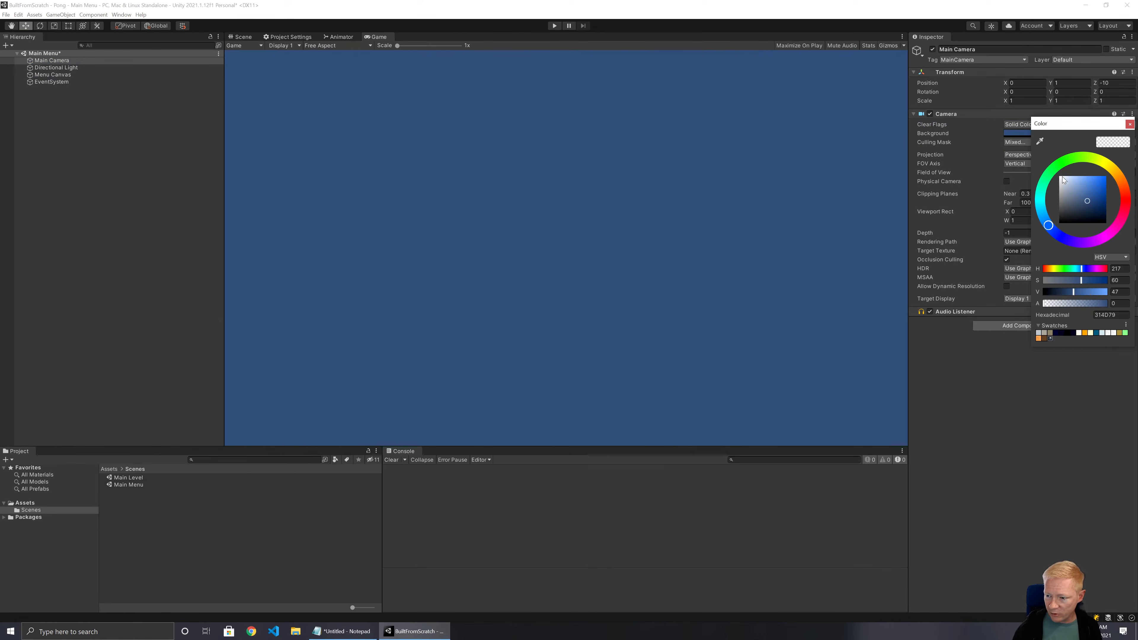
pyautogui.moveTo(1062, 177); pyautogui.dragTo(1049, 230)
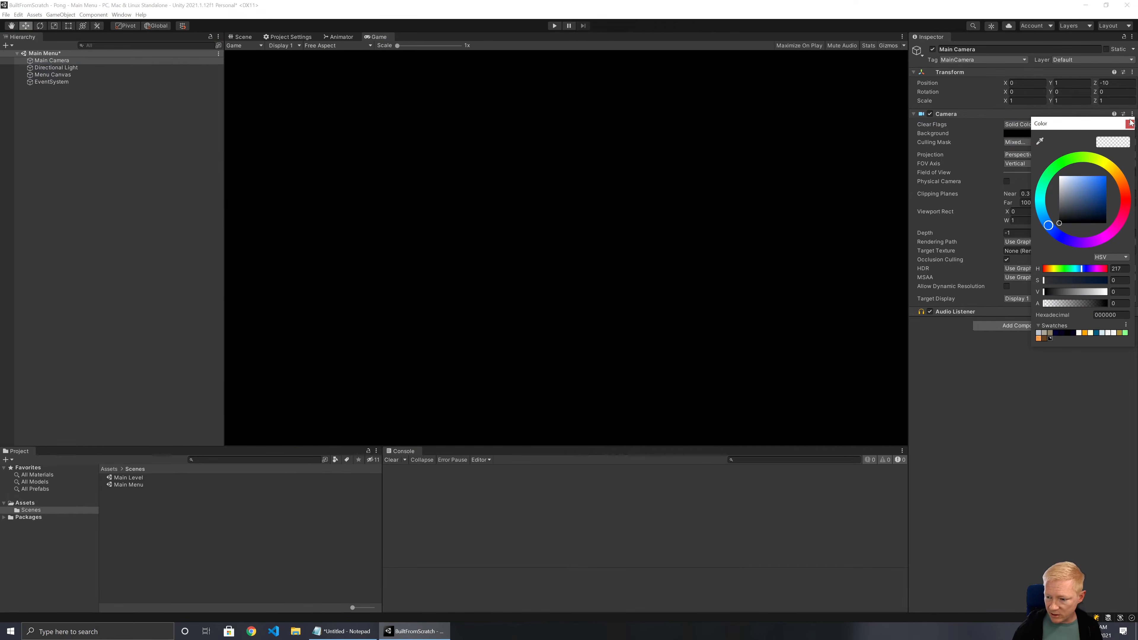
pyautogui.click(1119, 304)
pyautogui.write('100')
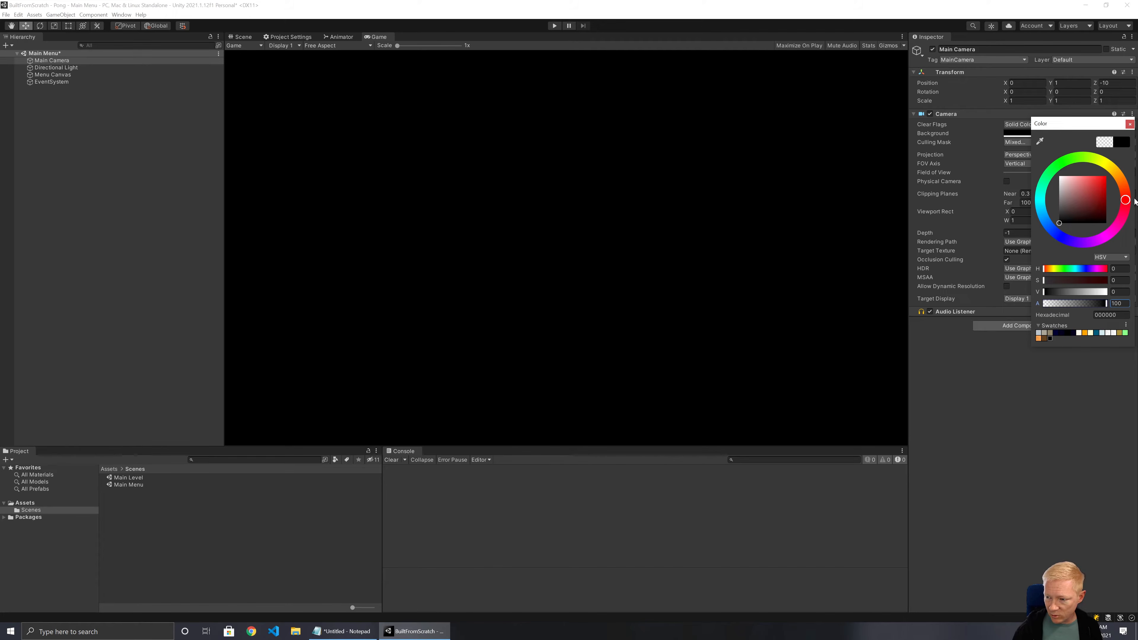
pyautogui.click(1129, 124)
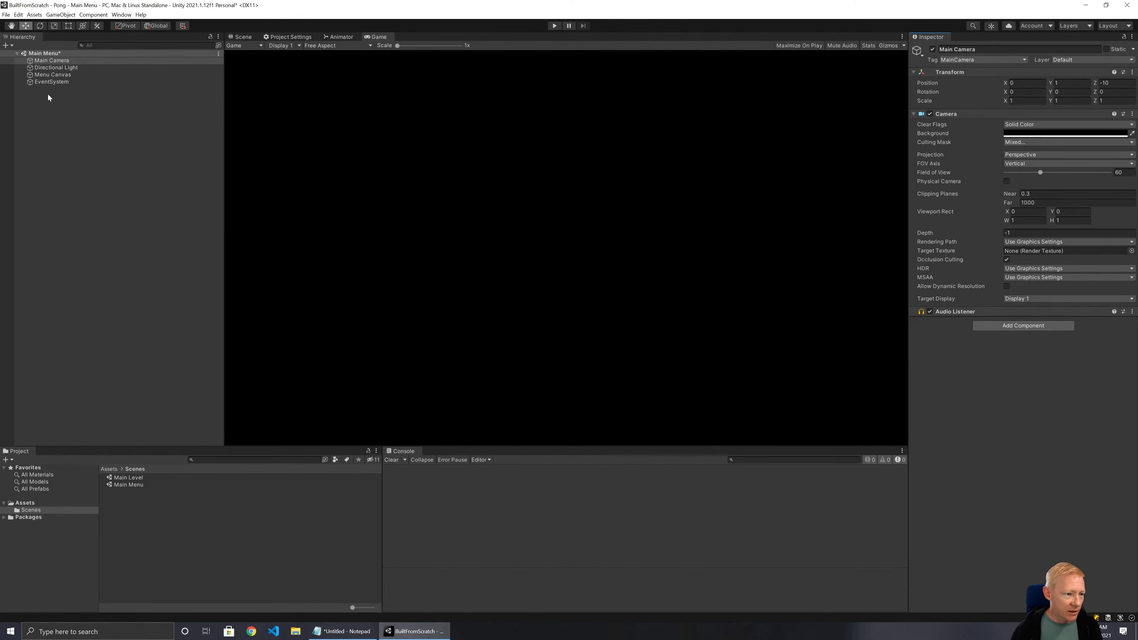
# Add a UI Panel as a child of the Menu Canvas
pyautogui.click(63, 73)
pyautogui.rightClick(62, 74)
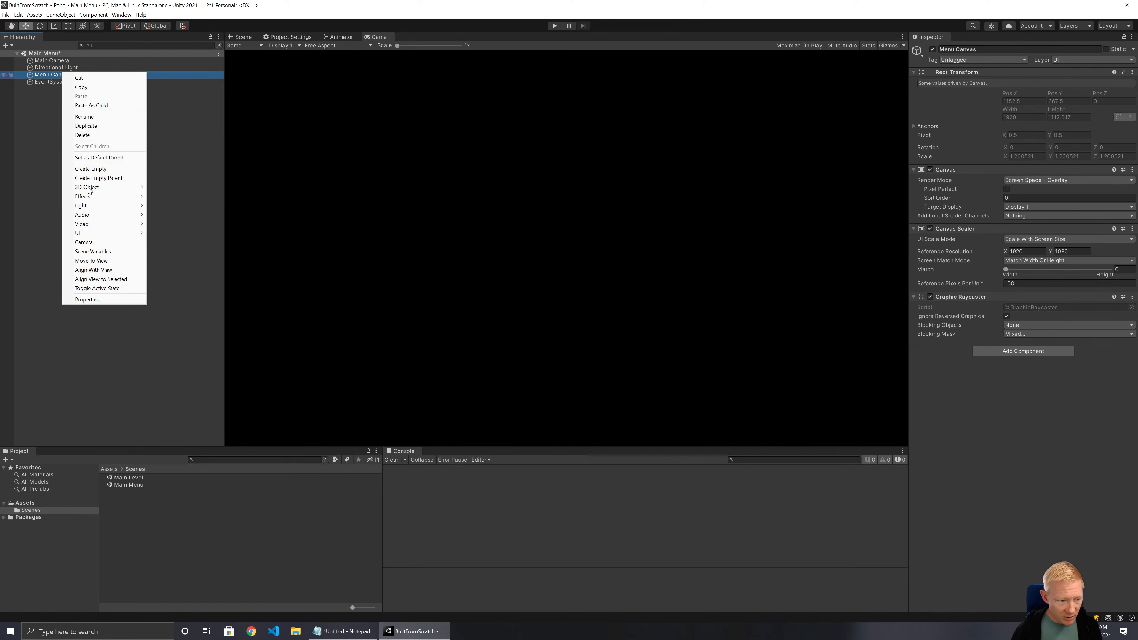
pyautogui.moveTo(101, 233)
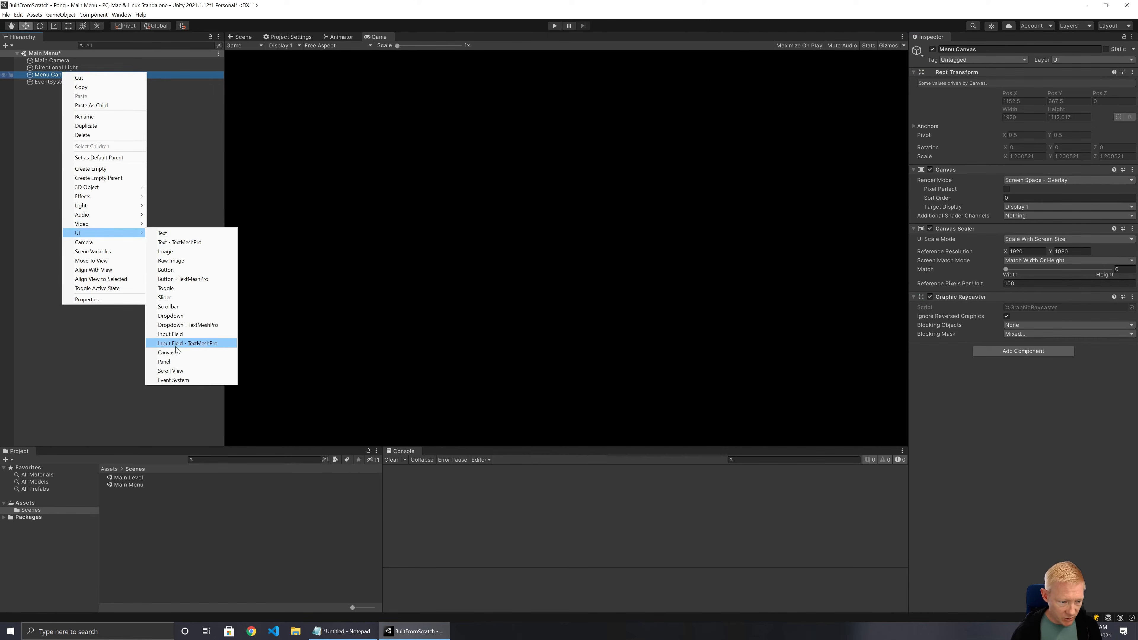
pyautogui.click(171, 360)
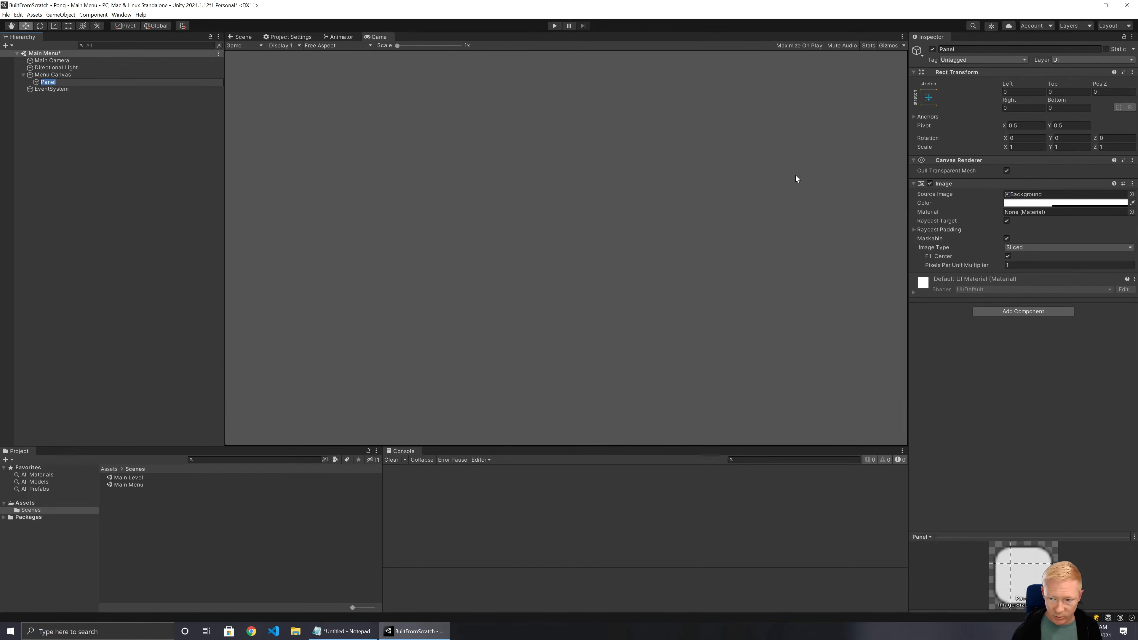
# Anchor the new panel to middle center and set its size to 400 wide by 300 high
pyautogui.click(928, 97)
pyautogui.click(979, 187)
pyautogui.click(1036, 108)
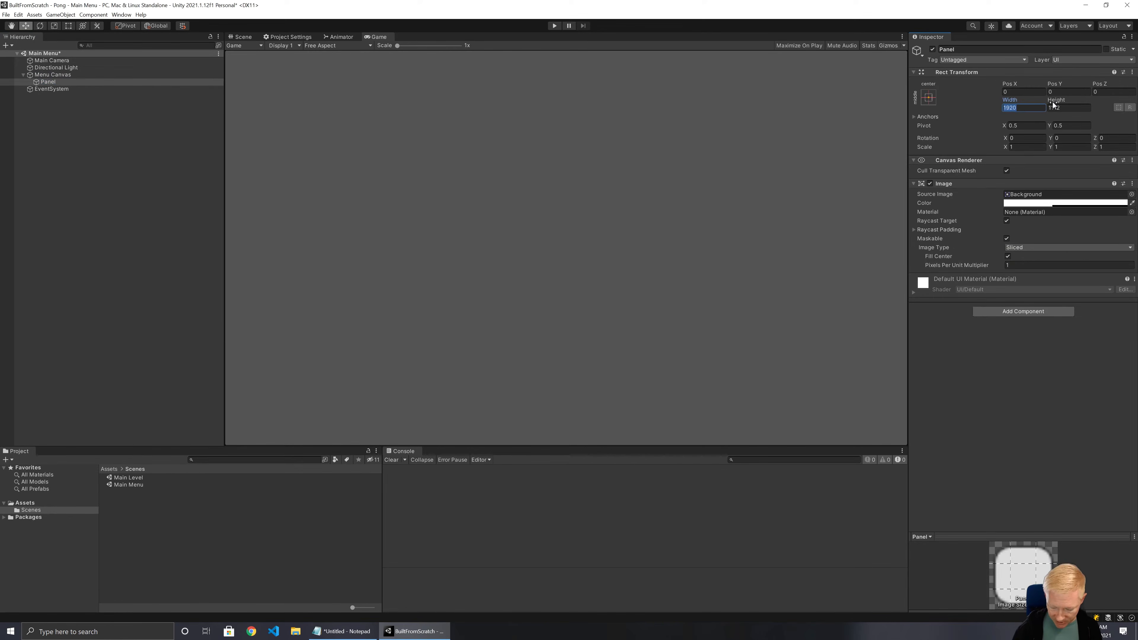
pyautogui.write('400')
pyautogui.click(1055, 108)
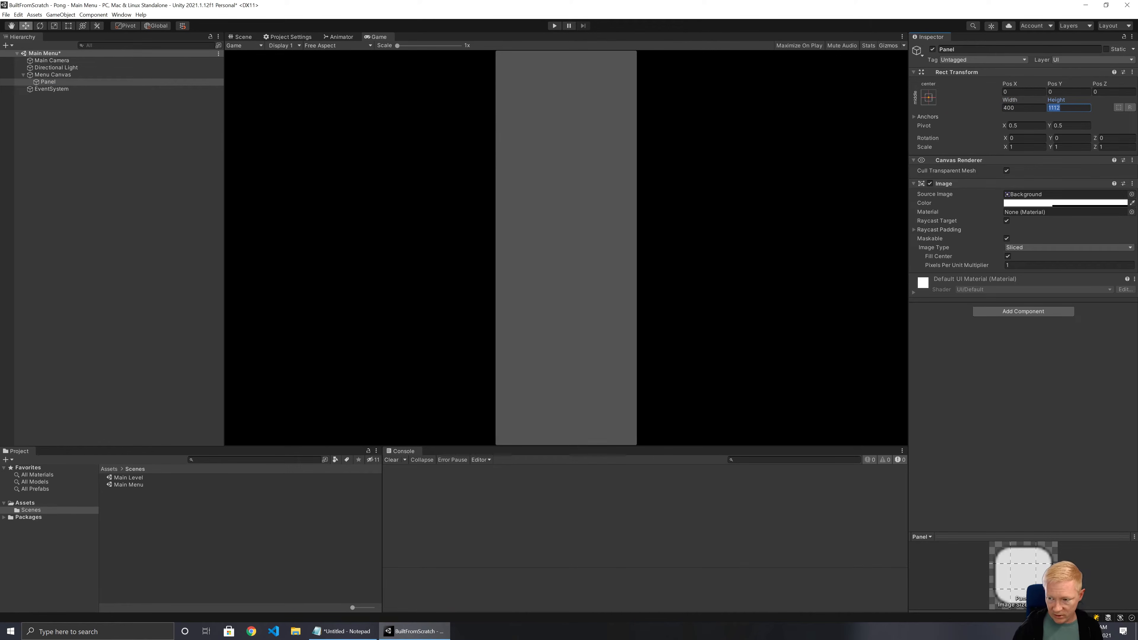
pyautogui.write('300')
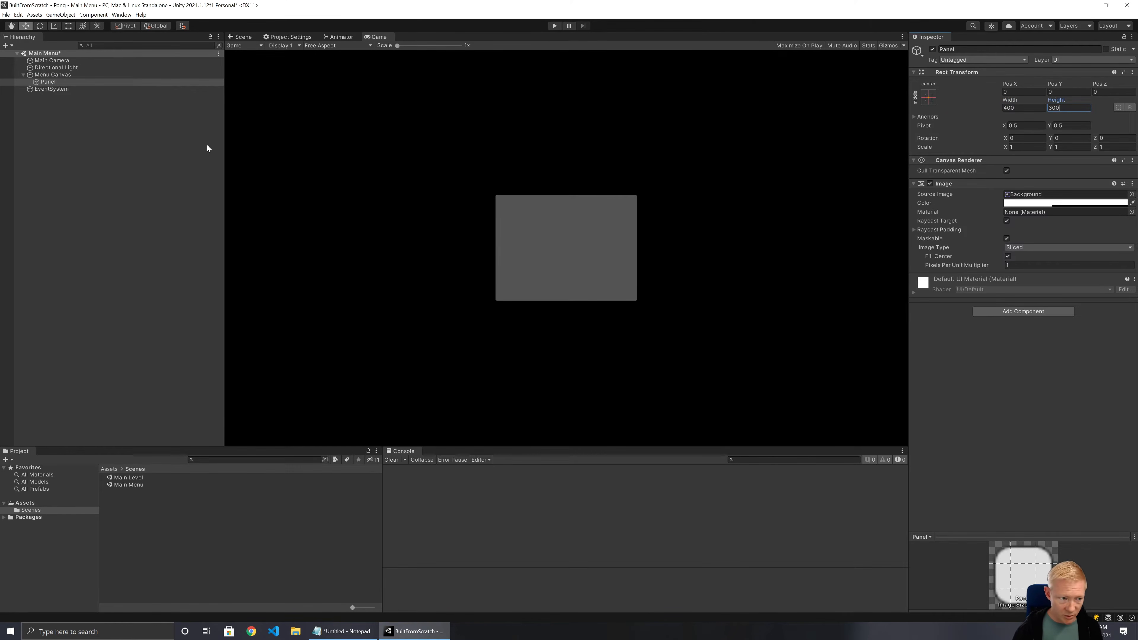
# Rename the 400 x 300 panel to "Menu Options"
pyautogui.click(56, 75)
pyautogui.click(48, 82)
pyautogui.press('F2')
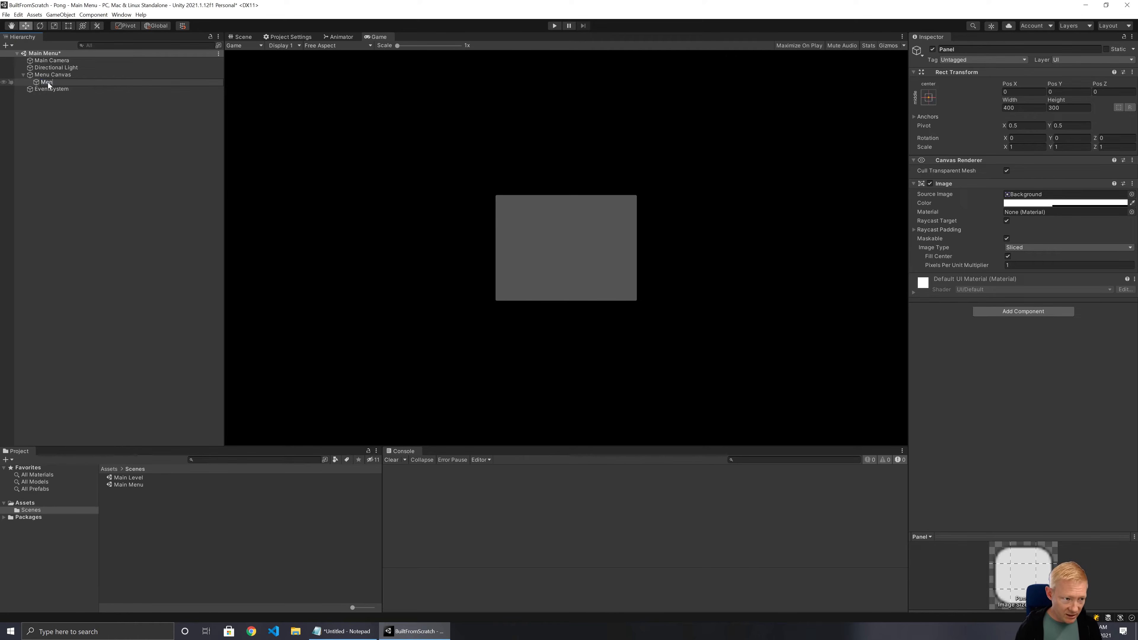
pyautogui.press('Return')
# Add a second UI Panel under the Menu Canvas and name it "Main Menu"
pyautogui.rightClick(49, 75)
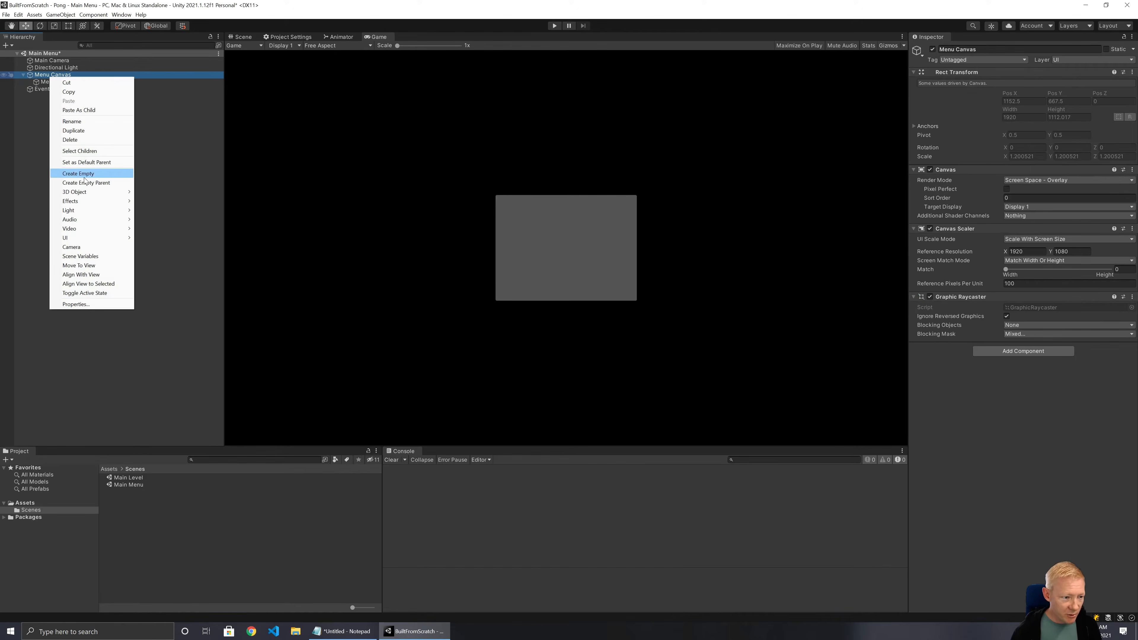
pyautogui.moveTo(97, 237)
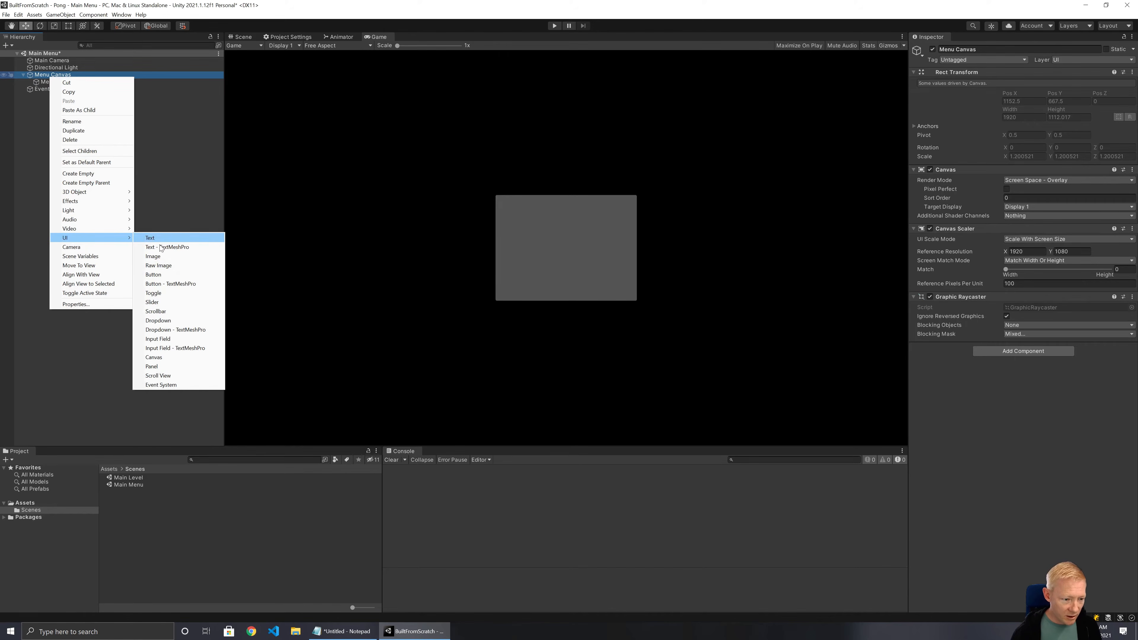
pyautogui.click(164, 367)
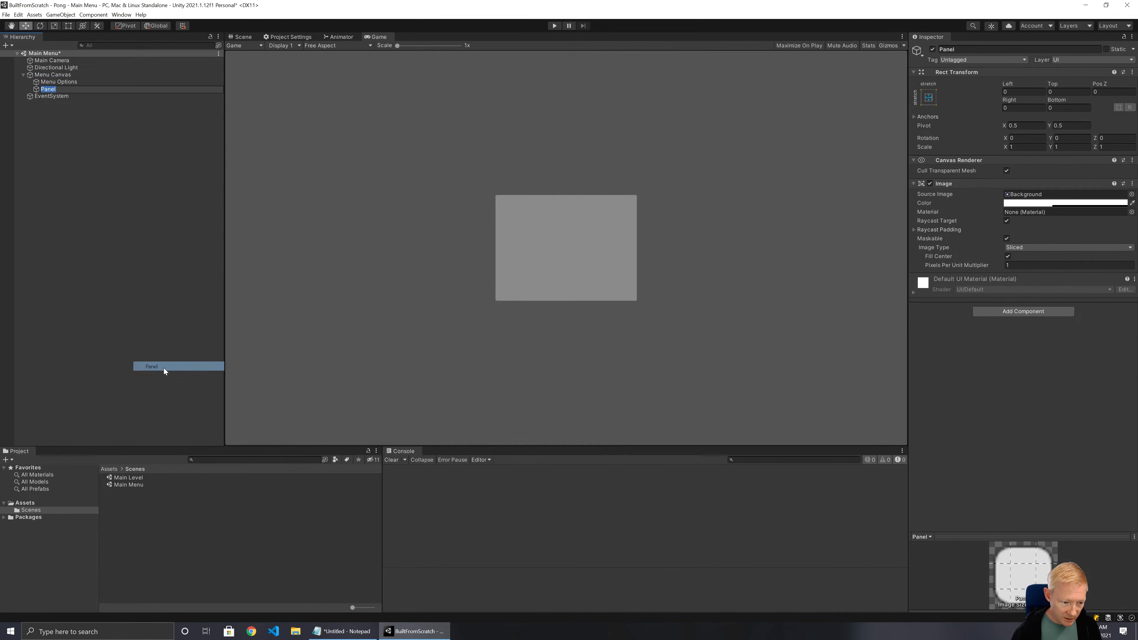
pyautogui.write('Main Menu')
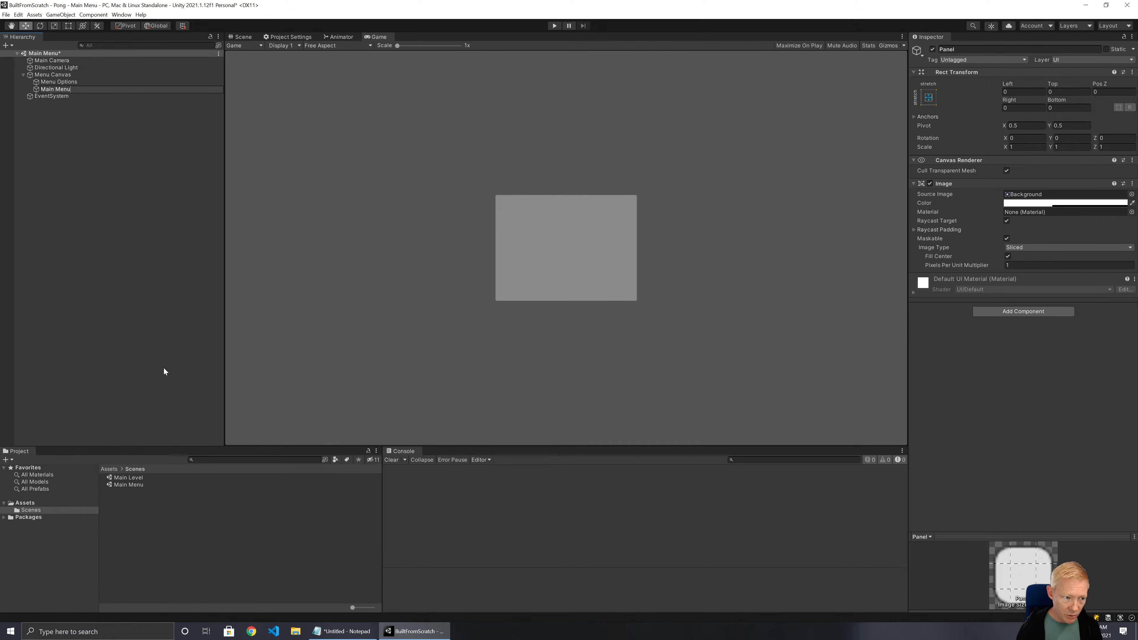
pyautogui.press('Return')
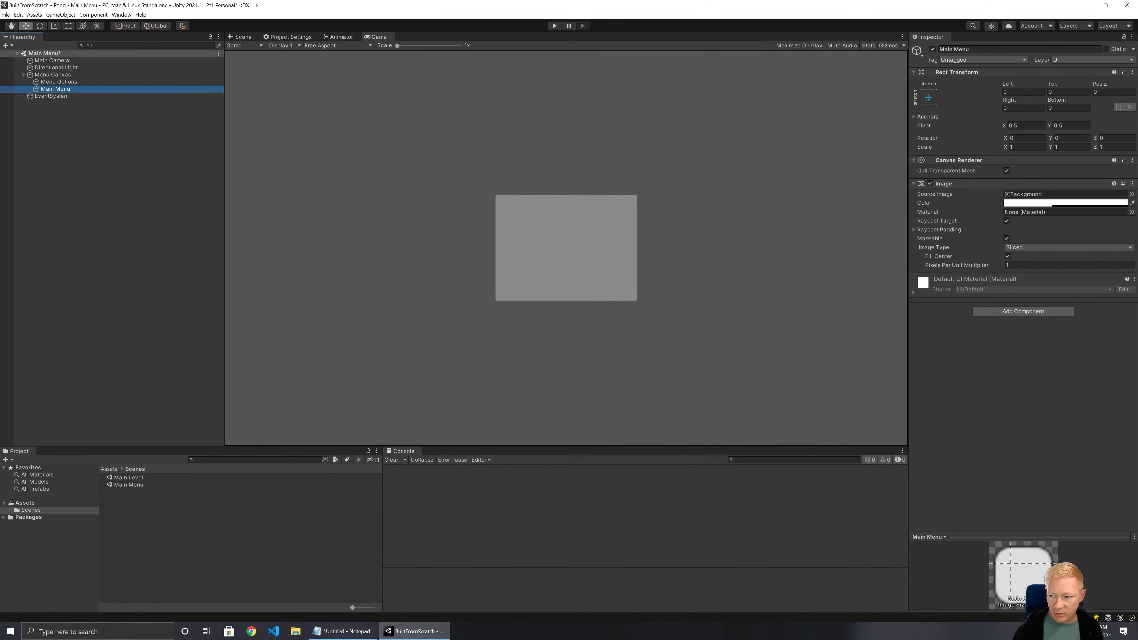
# Remove the Image component from the Main Menu panel and nest Menu Options beneath that panel
pyautogui.click(1132, 183)
pyautogui.click(1075, 204)
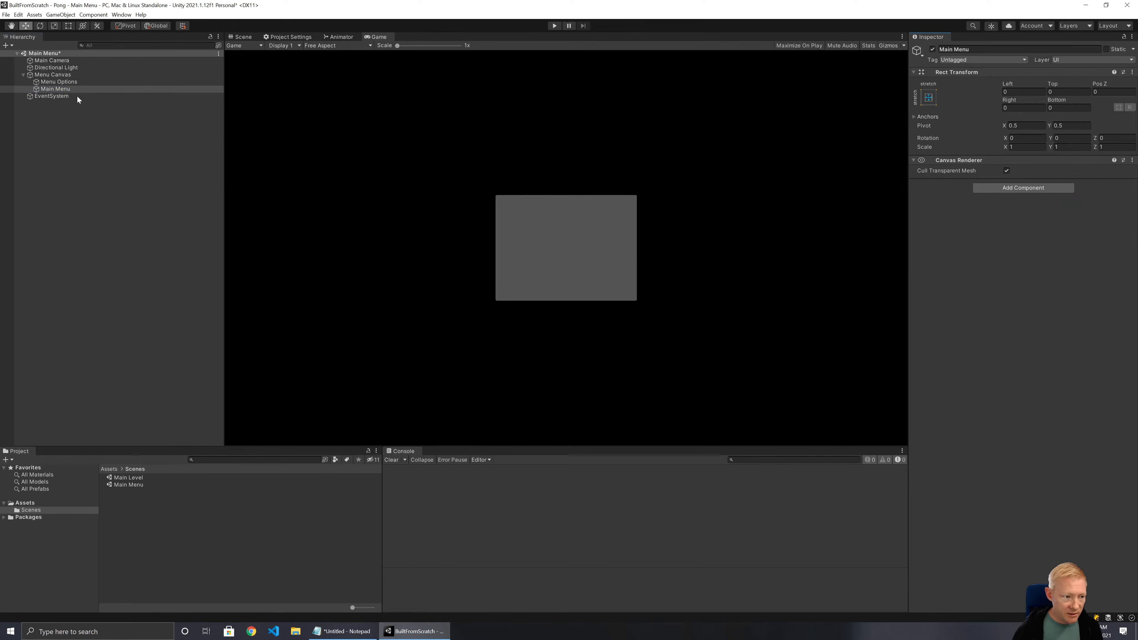
pyautogui.moveTo(44, 82); pyautogui.dragTo(57, 91)
# Add a Canvas Group component to the Main Menu panel
pyautogui.click(57, 81)
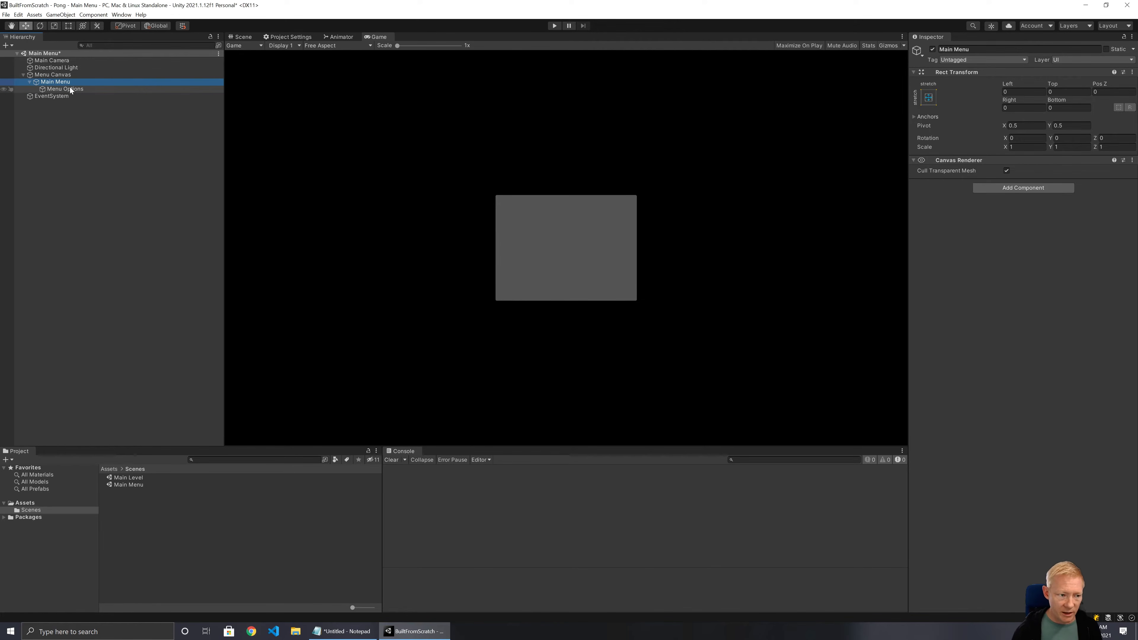
pyautogui.click(998, 187)
pyautogui.write('q')
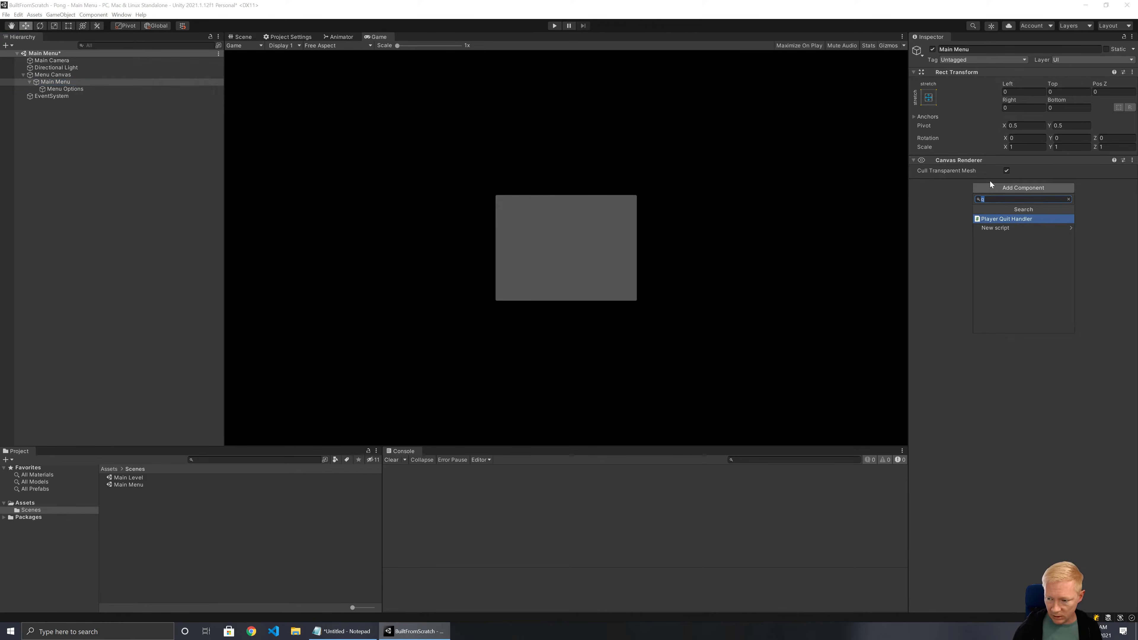
pyautogui.write('can')
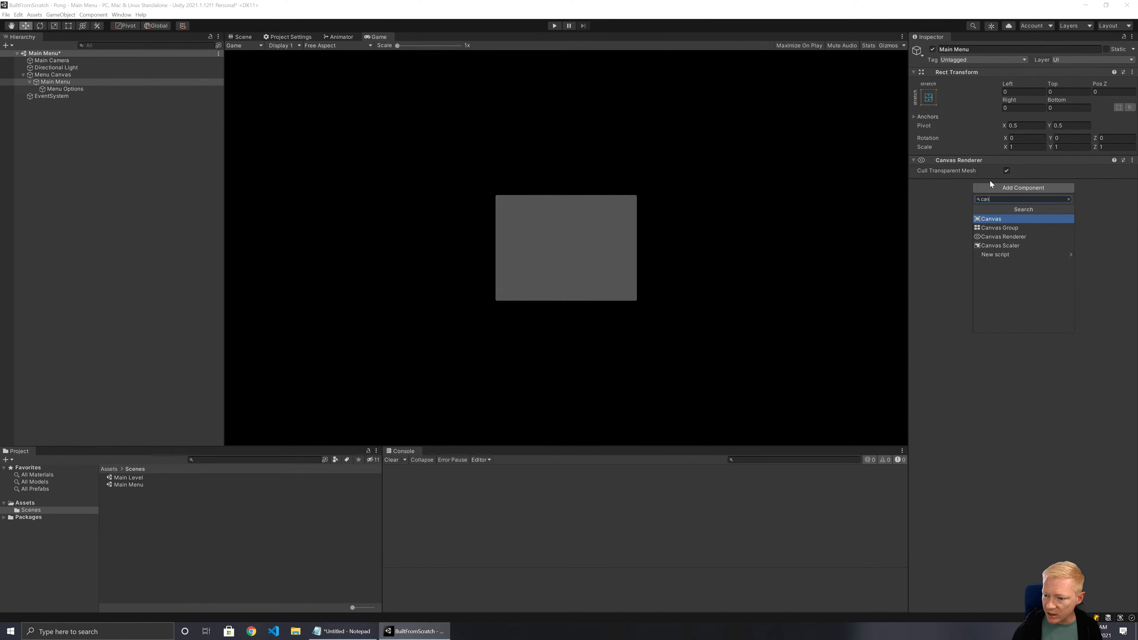
pyautogui.click(996, 228)
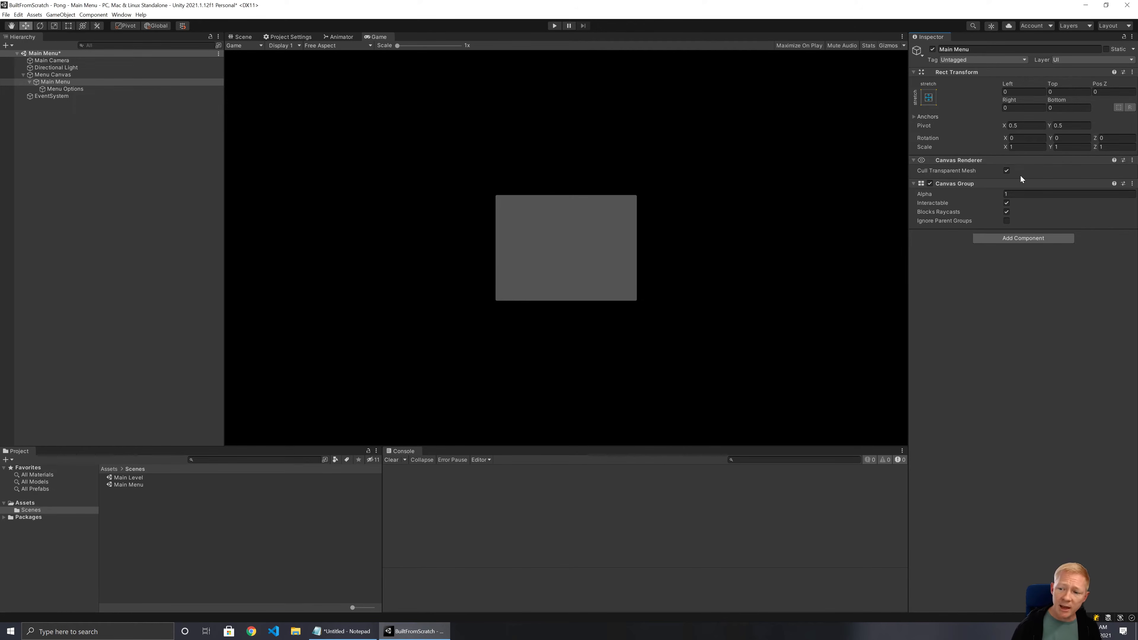
# Test fading the Main Menu panel by lowering its Canvas Group Alpha to 0.37 and setting it back to 1
pyautogui.moveTo(1000, 193)
pyautogui.mouseDown()
pyautogui.moveTo(980, 195)
pyautogui.moveTo(1001, 195)
pyautogui.mouseUp()
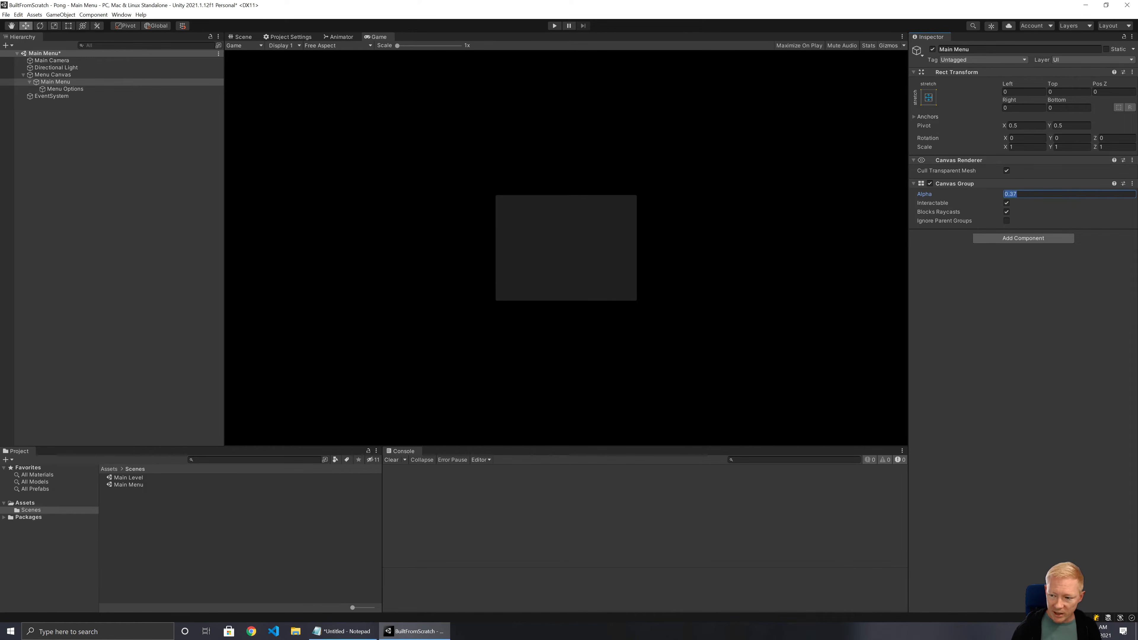
pyautogui.write('1')
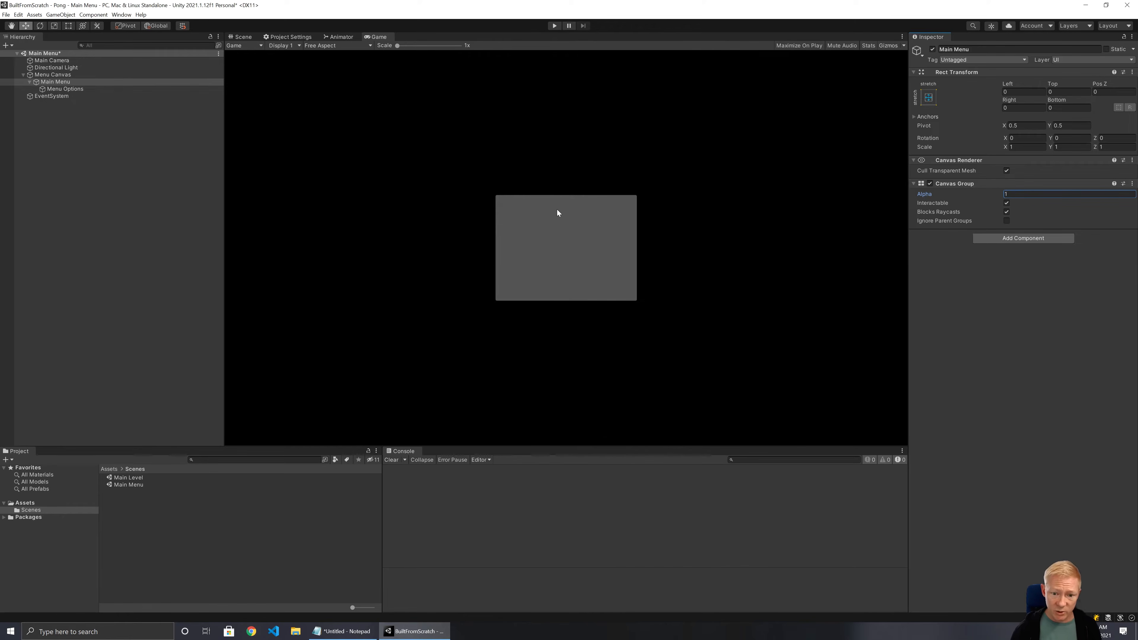
pyautogui.click(58, 88)
pyautogui.click(62, 82)
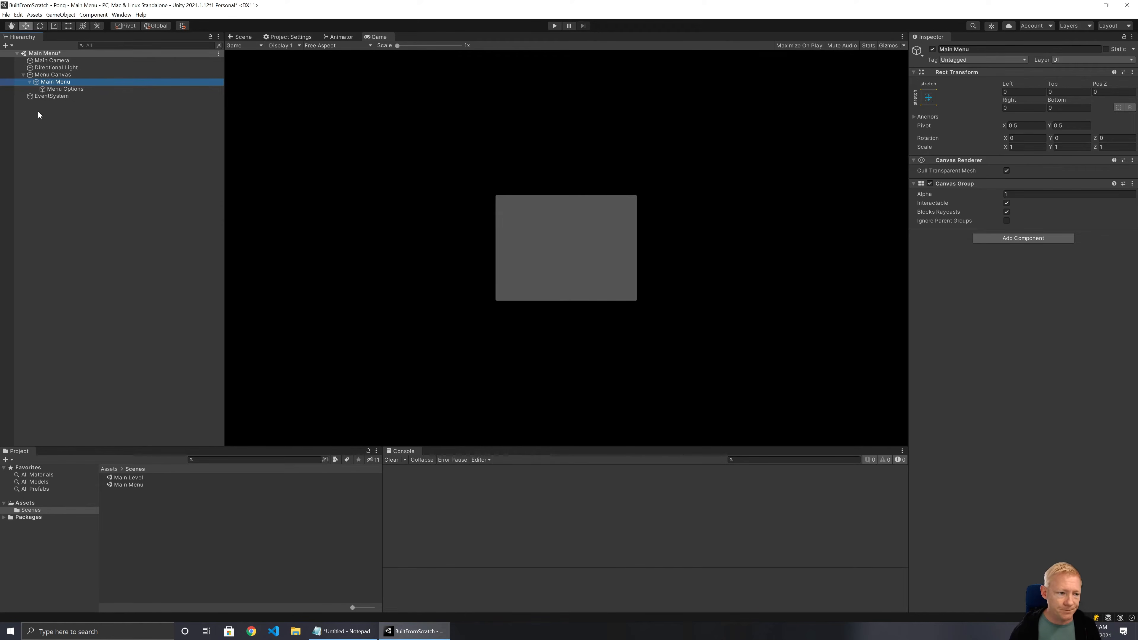
pyautogui.click(56, 92)
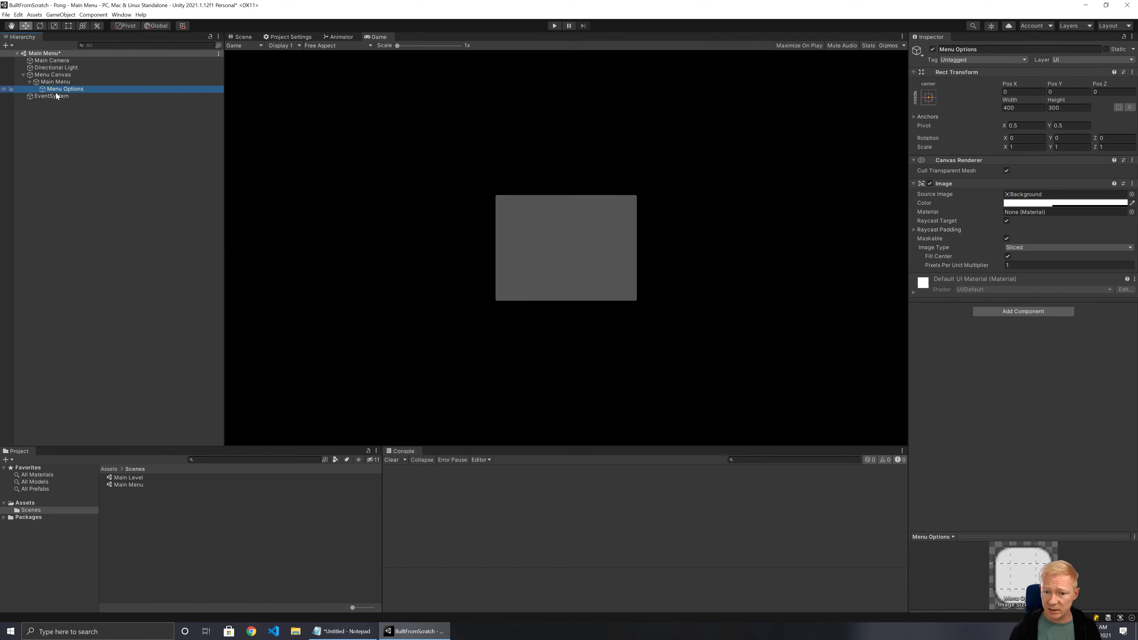
# Add another full-stretch UI Panel directly under the Menu Canvas, alongside the Main Menu panel
pyautogui.click(51, 76)
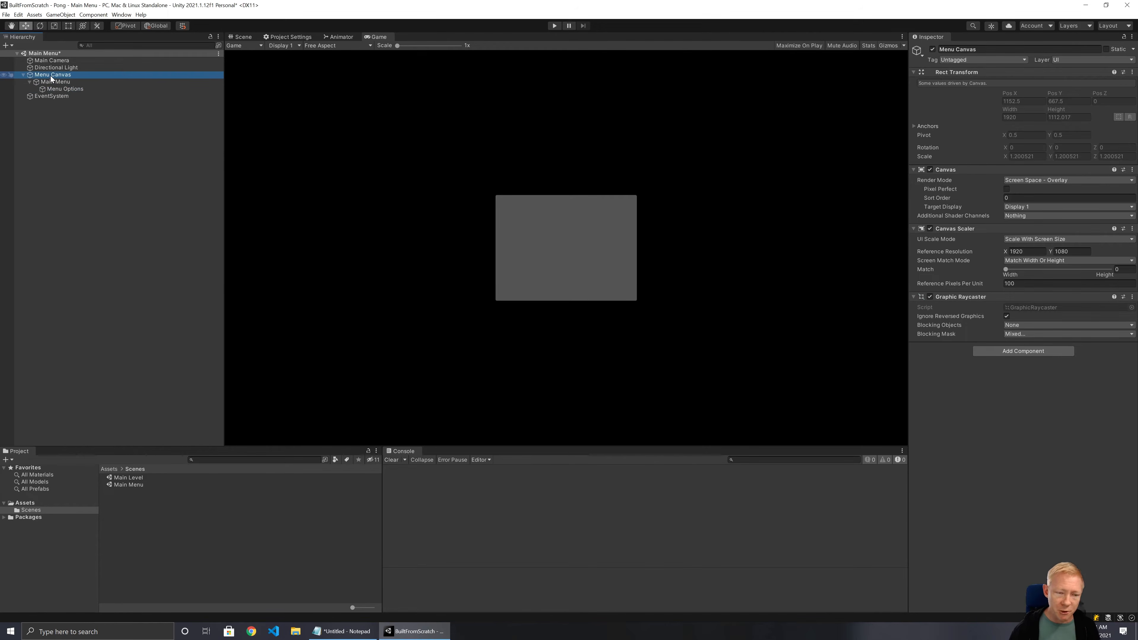
pyautogui.rightClick(51, 76)
pyautogui.moveTo(100, 234)
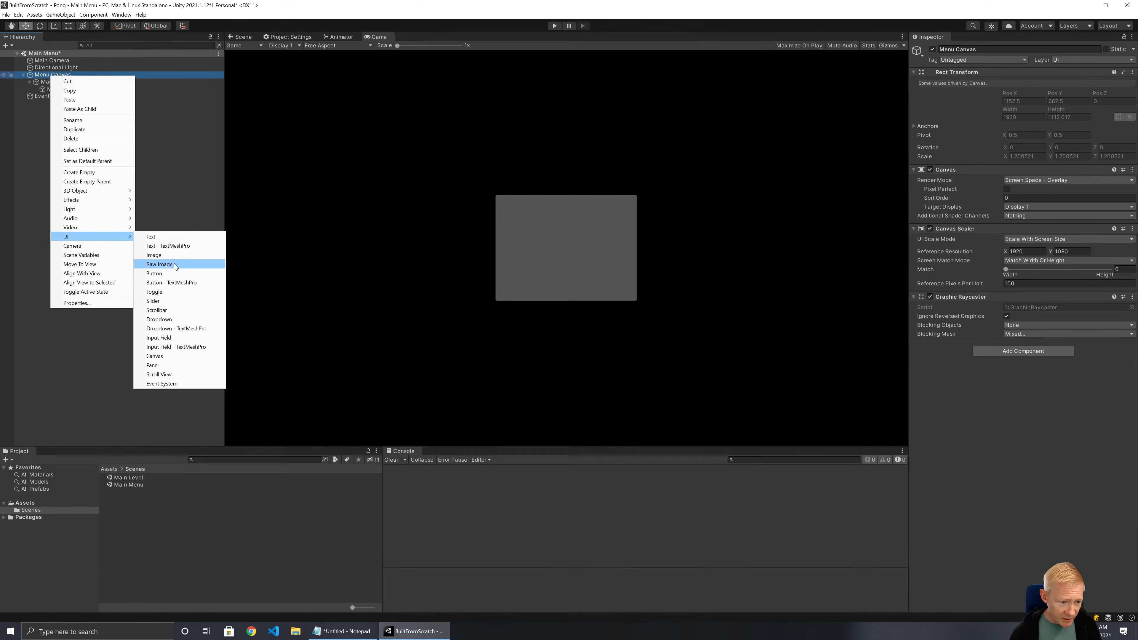
pyautogui.click(152, 365)
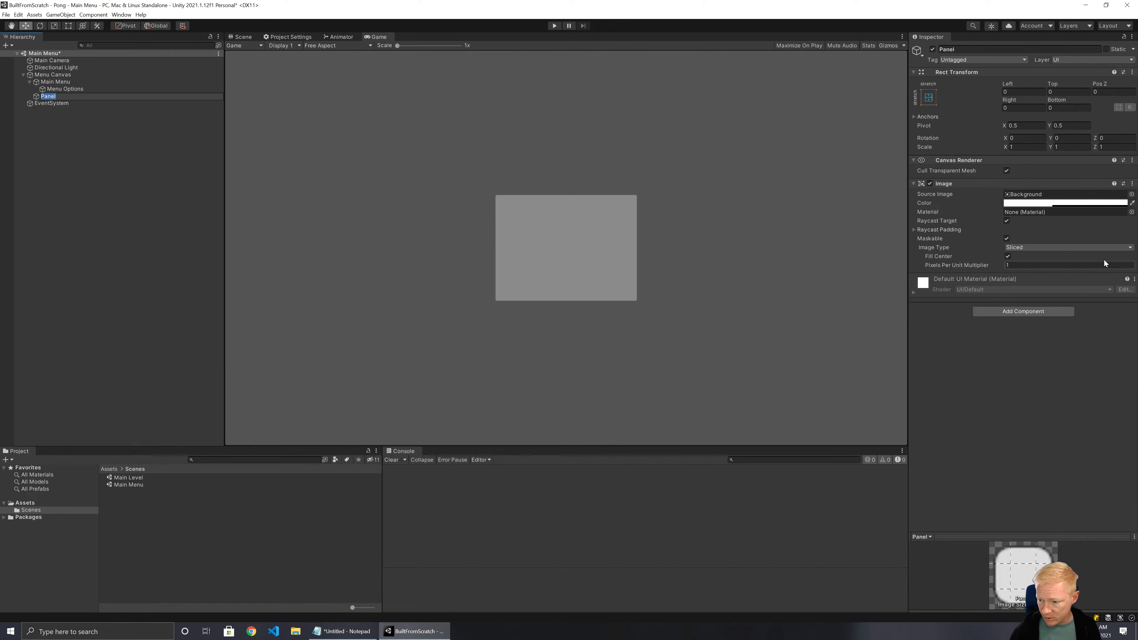
# Replace the new panel's Image component with a Canvas Group component
pyautogui.click(1132, 183)
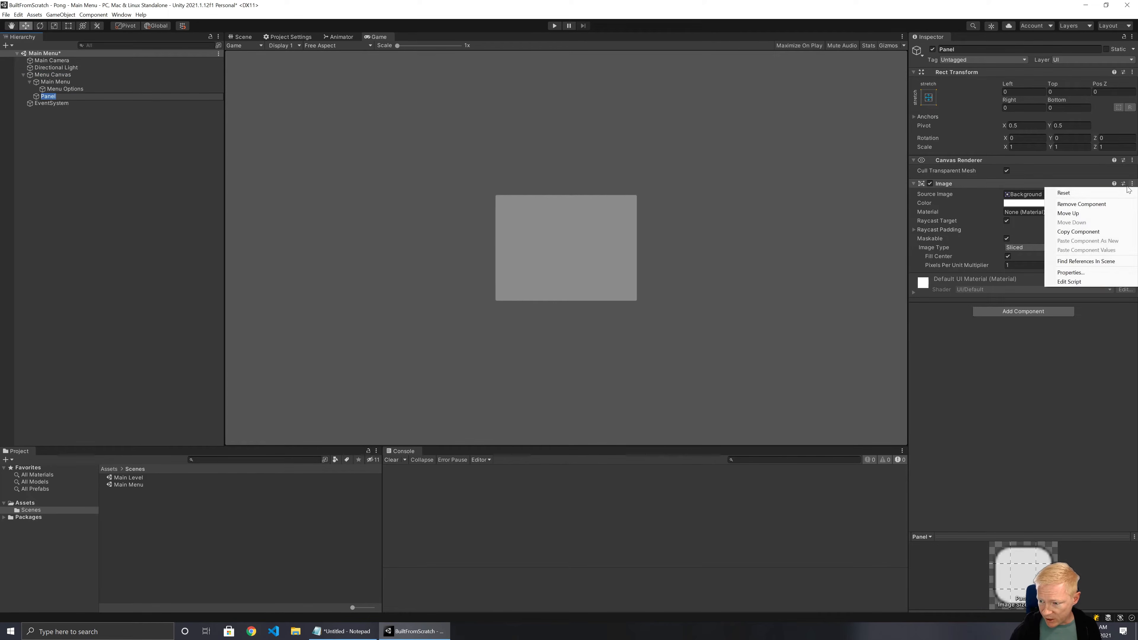
pyautogui.click(1090, 205)
pyautogui.click(1028, 189)
pyautogui.click(1012, 227)
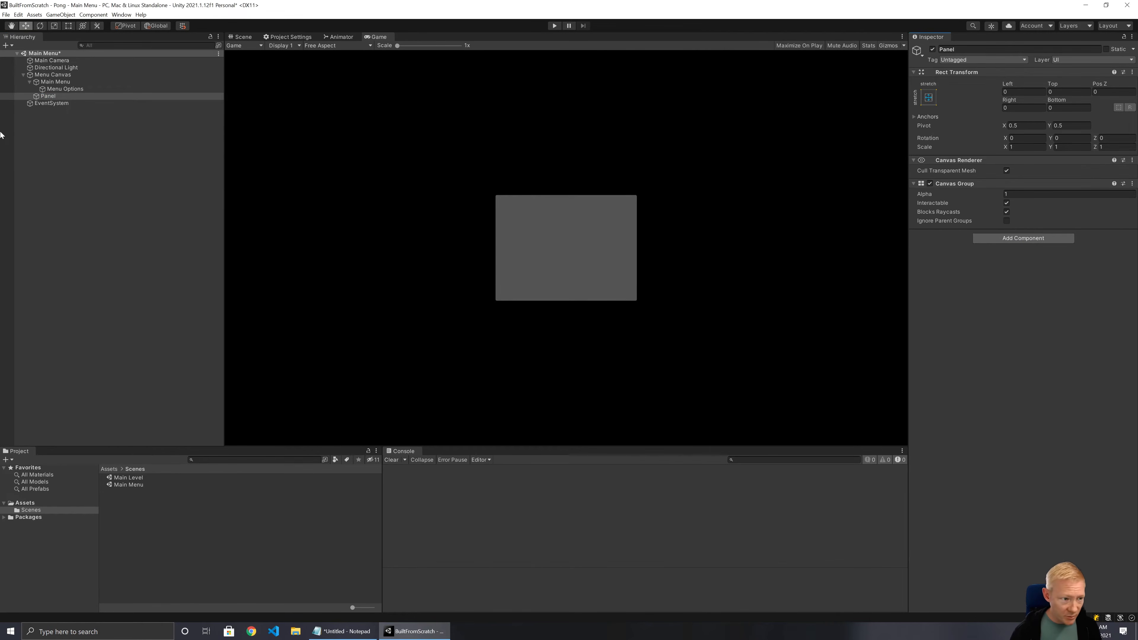
# Duplicate the new panel under the Menu Canvas and rename the two panels Settings and Credits
pyautogui.click(48, 96)
pyautogui.hotkey('ctrl', 'd')
pyautogui.click(49, 96)
pyautogui.click(49, 96)
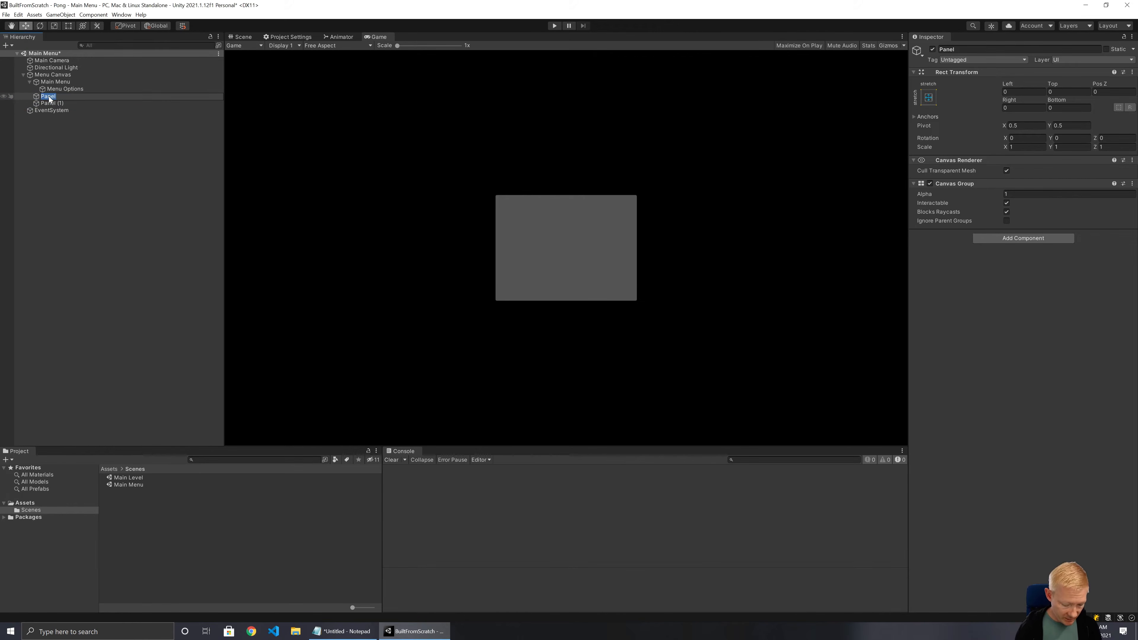
pyautogui.write('Settings')
pyautogui.press('Return')
pyautogui.press('Down')
pyautogui.press('F2')
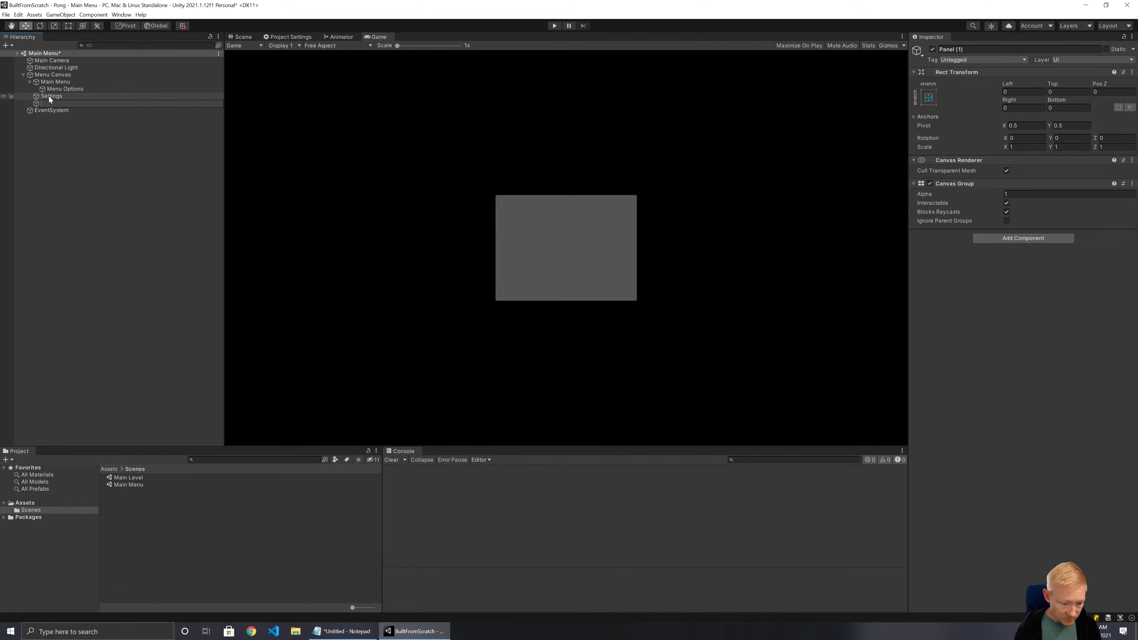
pyautogui.write('Credits')
pyautogui.press('Return')
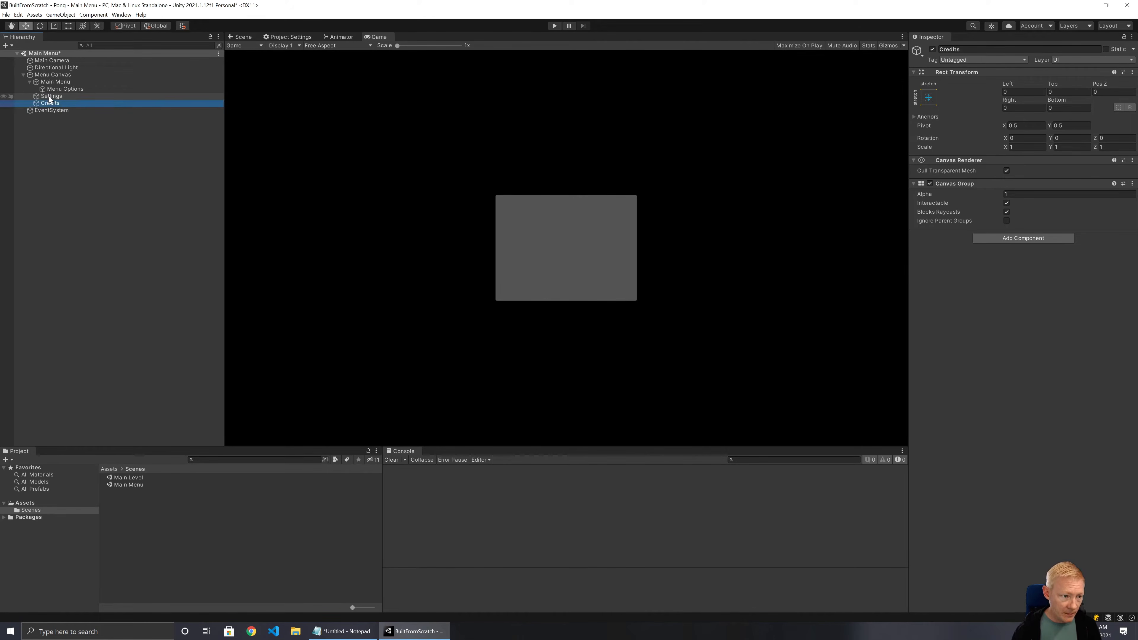
# Deactivate the Settings and Credits panels together
pyautogui.keyDown('shift'); pyautogui.click(49, 96); pyautogui.keyUp('shift')
pyautogui.click(931, 50)
pyautogui.click(31, 145)
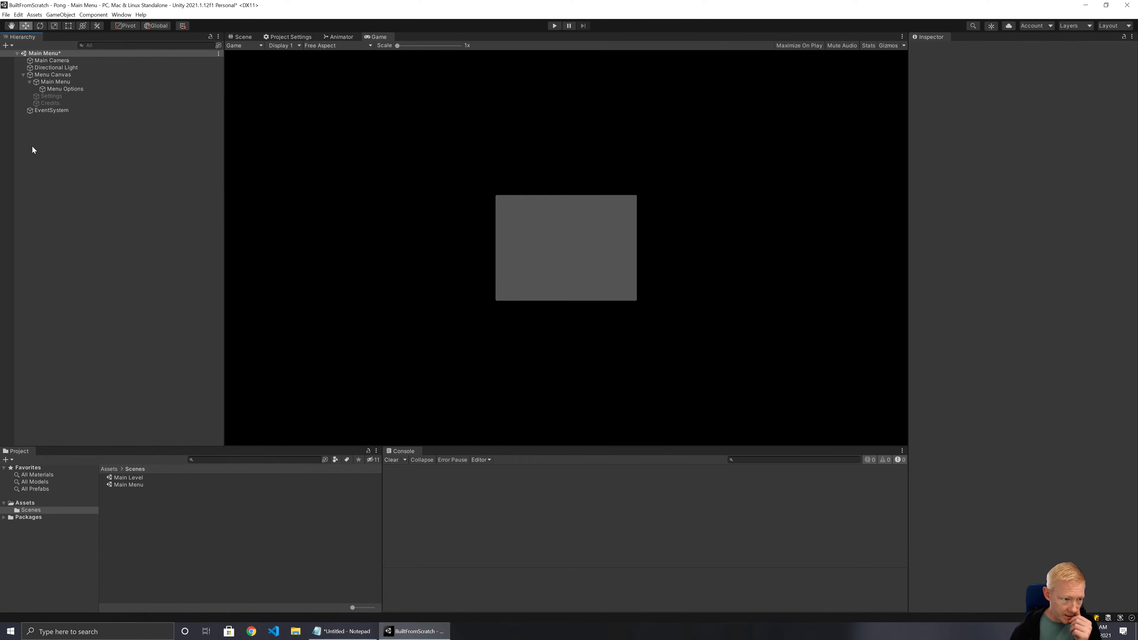
# Add a TextMeshPro text inside Menu Options and import the TMP Essentials resources
pyautogui.click(65, 88)
pyautogui.rightClick(65, 88)
pyautogui.moveTo(103, 252)
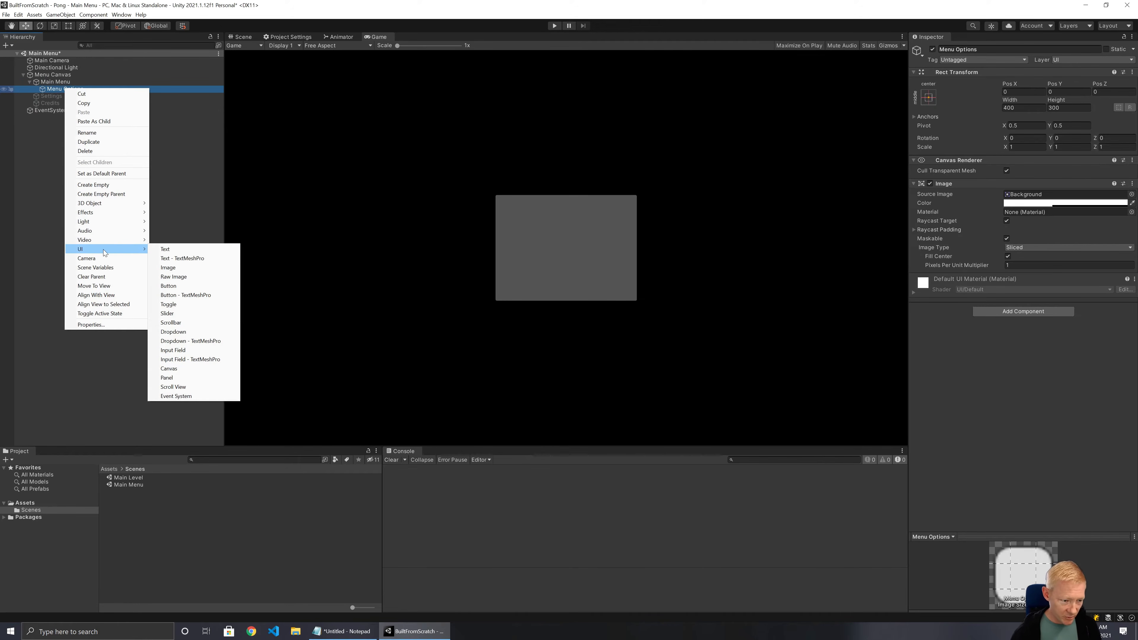
pyautogui.click(186, 258)
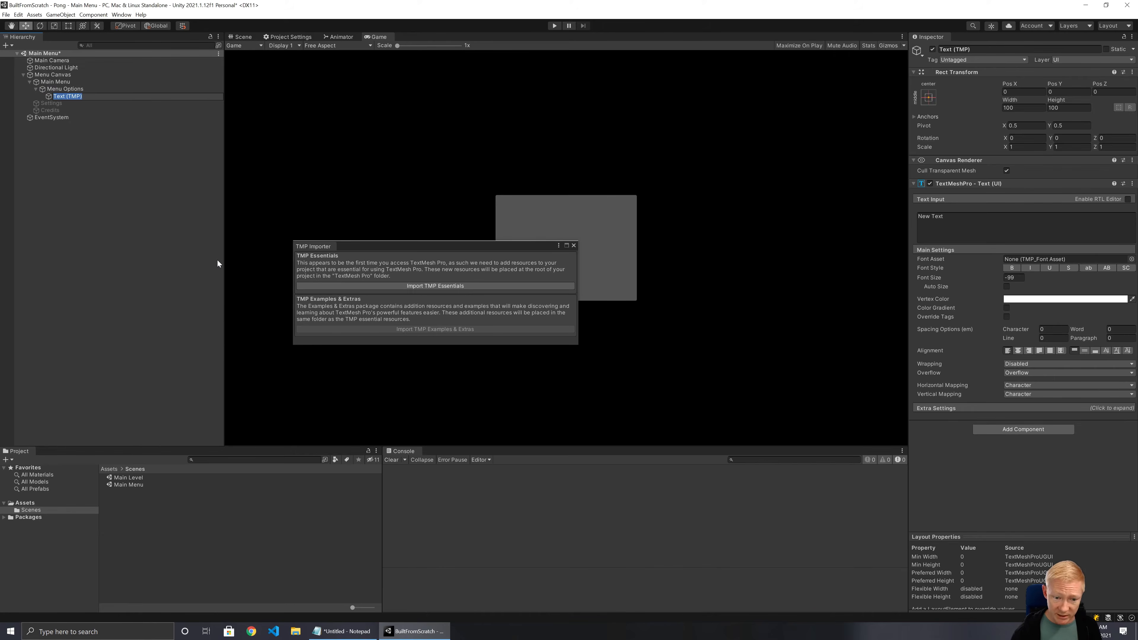
pyautogui.click(445, 287)
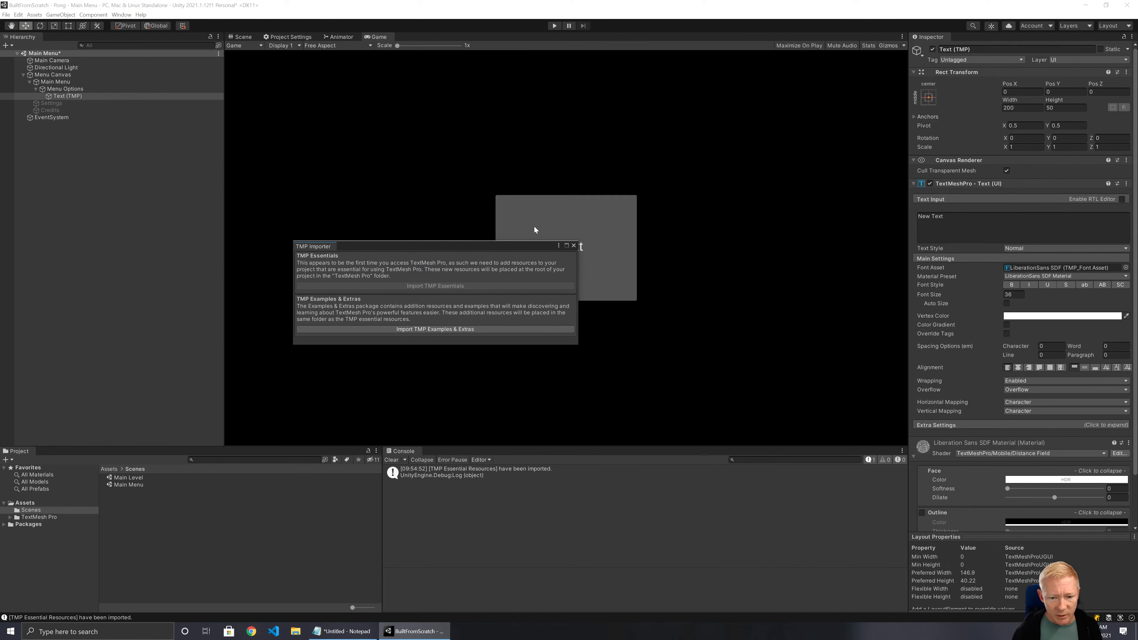
pyautogui.click(574, 245)
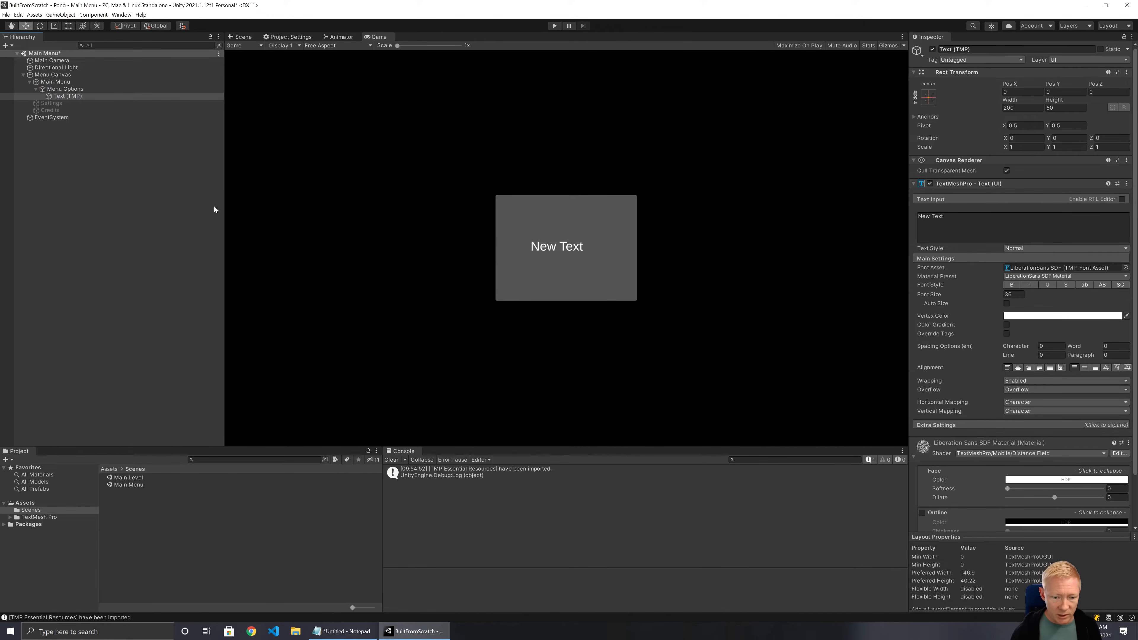
# Add a TextMeshPro text directly under the Main Menu panel and name it Game Title
pyautogui.rightClick(53, 83)
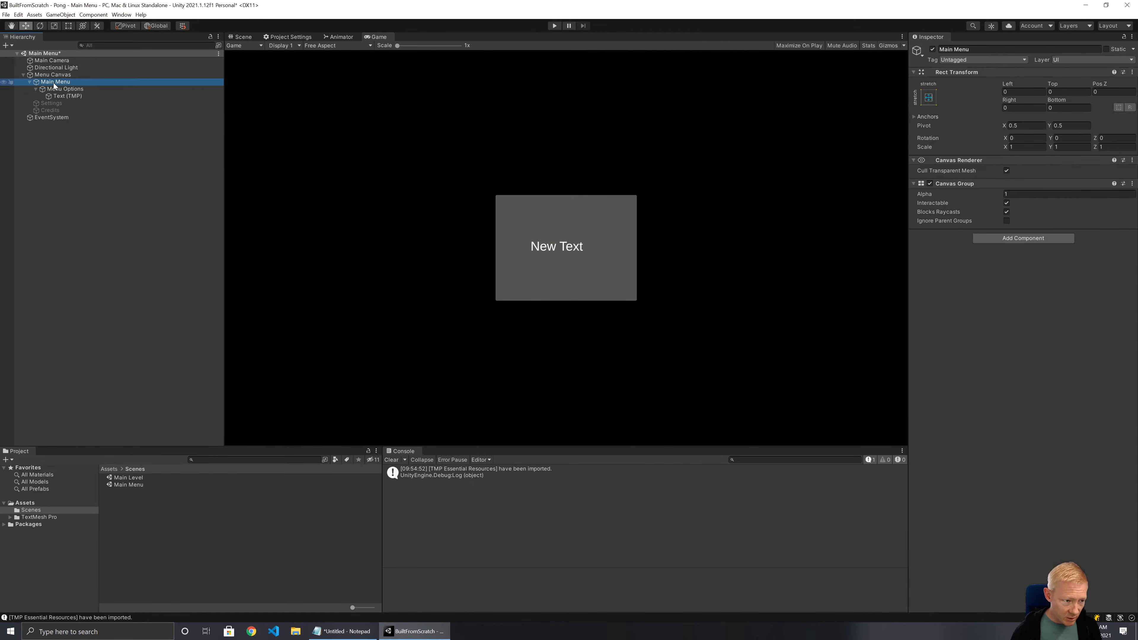
pyautogui.moveTo(85, 243)
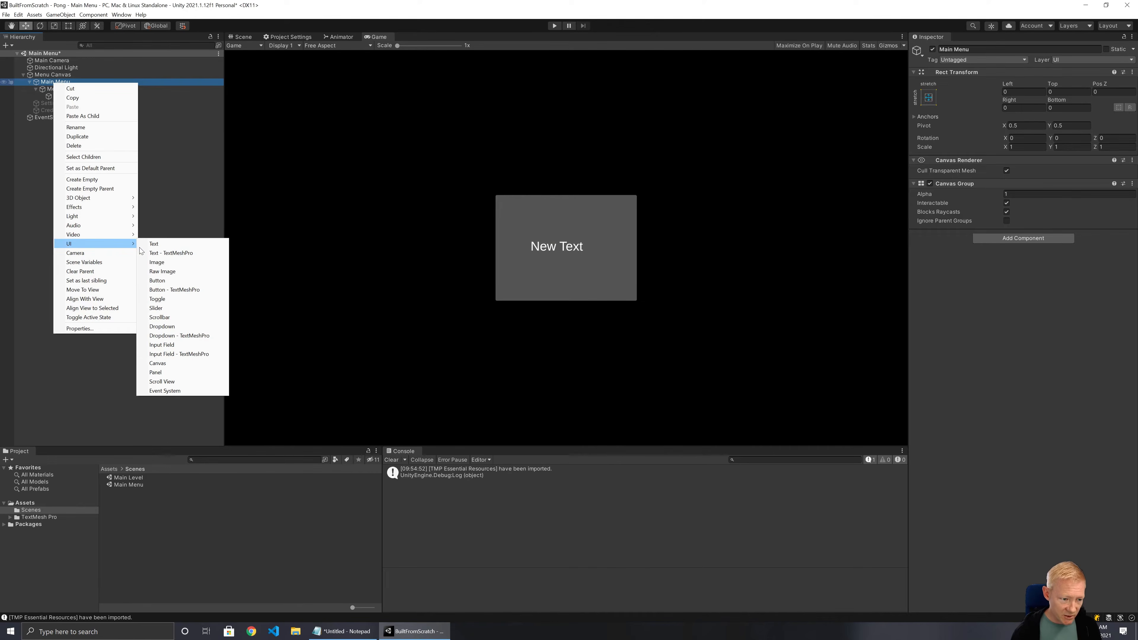
pyautogui.click(162, 253)
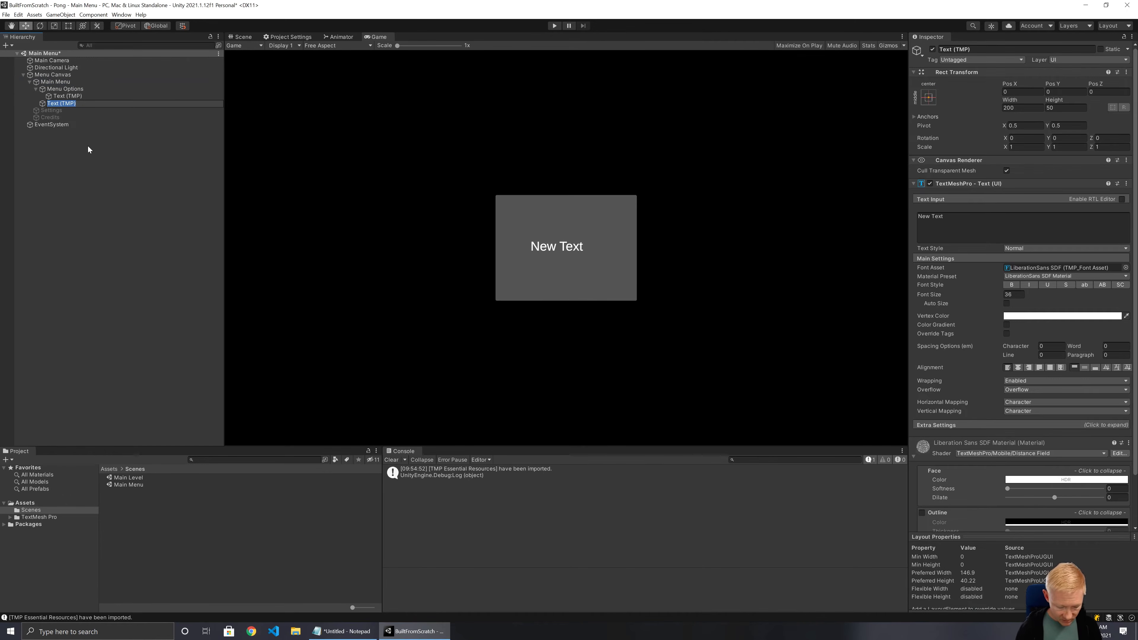
pyautogui.write('Game Title')
pyautogui.press('Return')
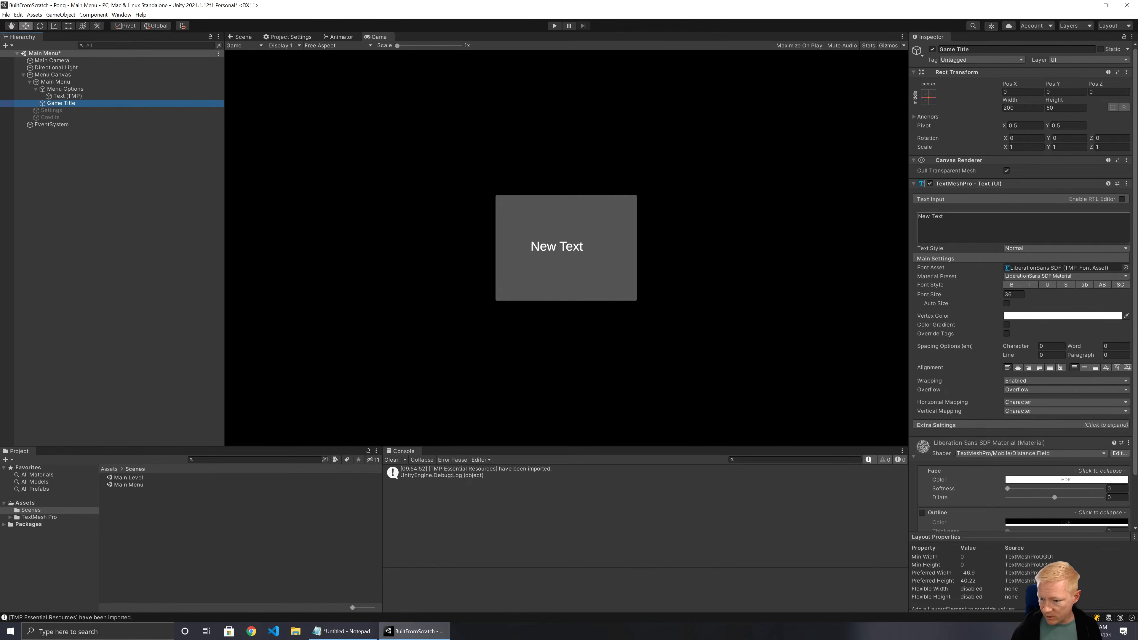
# Anchor Game Title as a top stretch, with its Pivot Y set to 1 and Pos Y to 0
pyautogui.click(927, 98)
pyautogui.click(1022, 168)
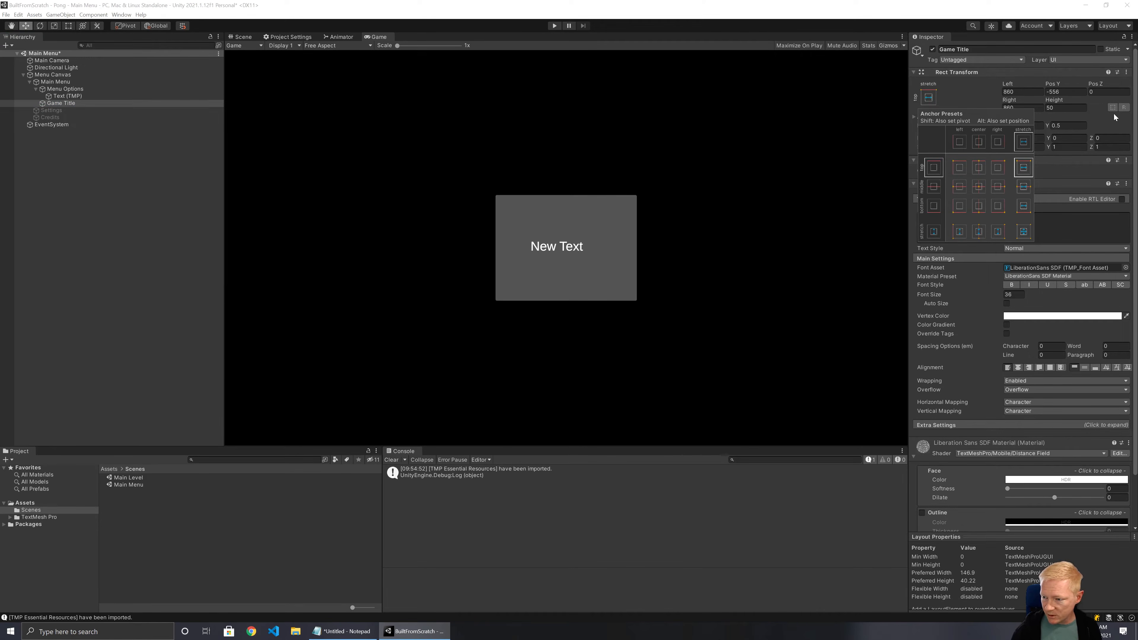
pyautogui.click(1109, 122)
pyautogui.click(1069, 126)
pyautogui.write('1')
pyautogui.click(1061, 92)
pyautogui.write('0')
# Set Game Title's Left and Right offsets to 5 and its Height to 75
pyautogui.click(1022, 92)
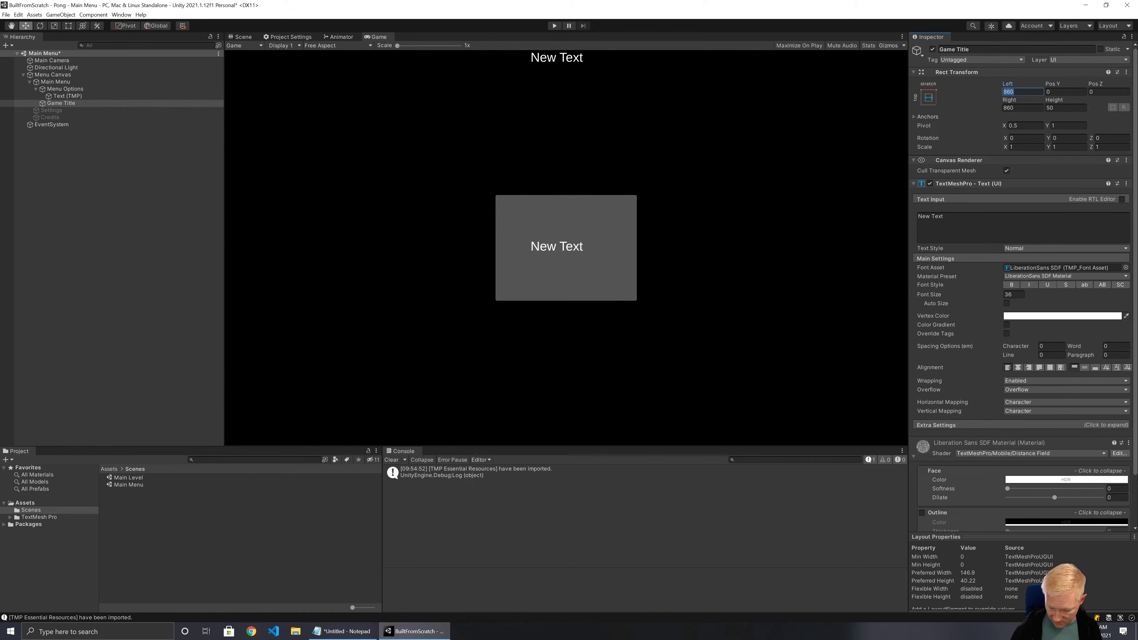
pyautogui.write('5')
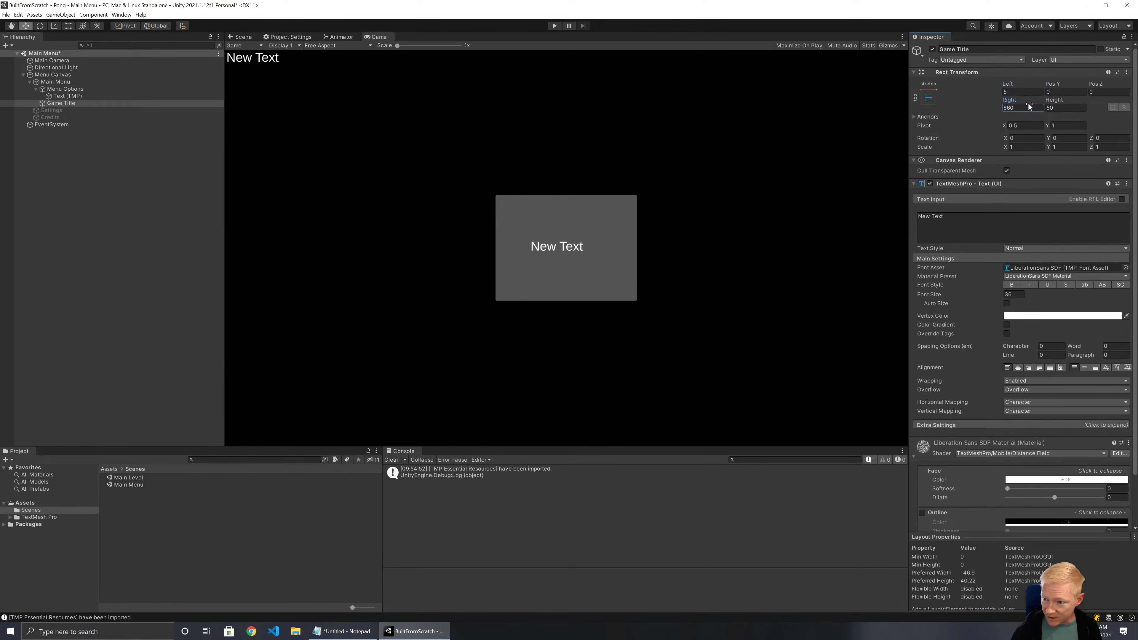
pyautogui.moveTo(1018, 107); pyautogui.dragTo(968, 103)
pyautogui.write('5')
pyautogui.click(1064, 108)
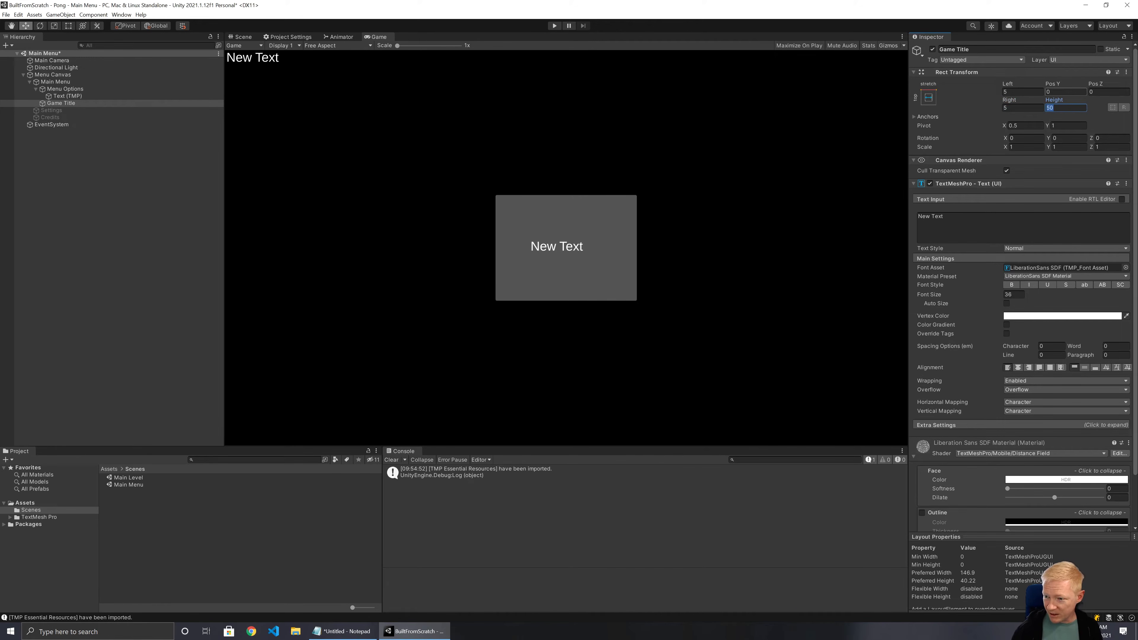
pyautogui.write('75')
# Set Game Title's text to "Pong - 2021 Edition" and center it horizontally and vertically
pyautogui.click(1009, 214)
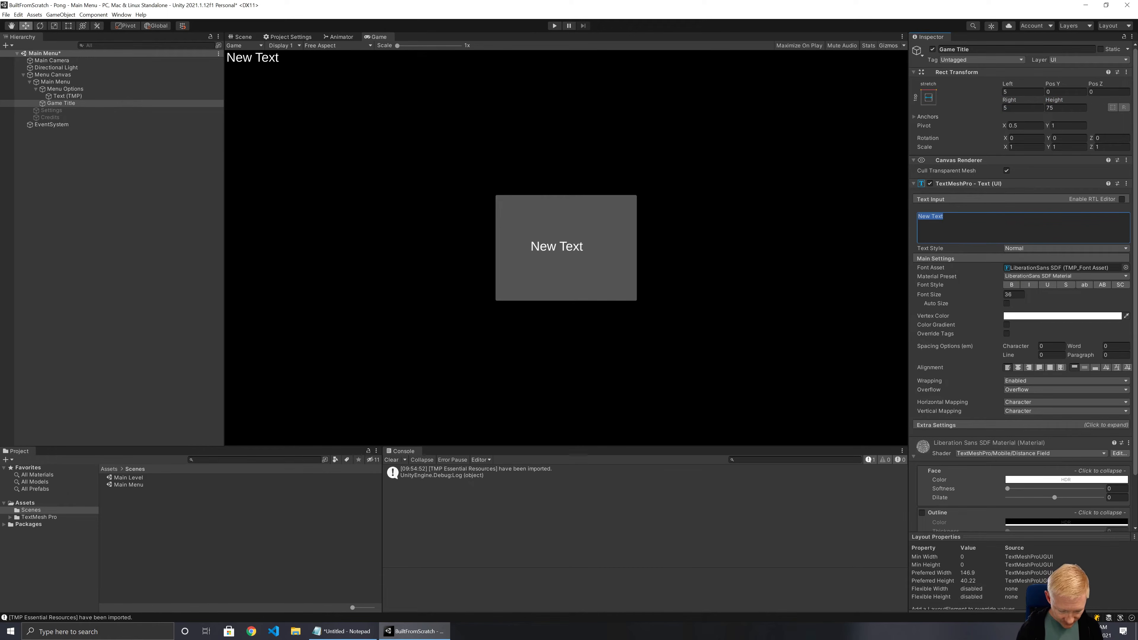
pyautogui.write('P')
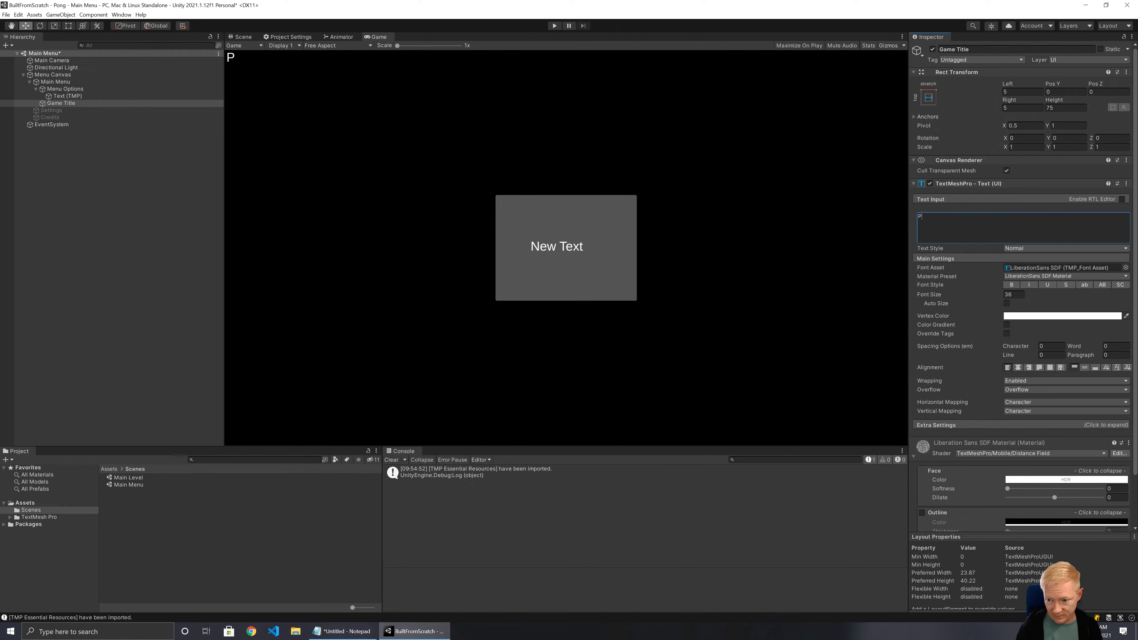
pyautogui.write('ong - ')
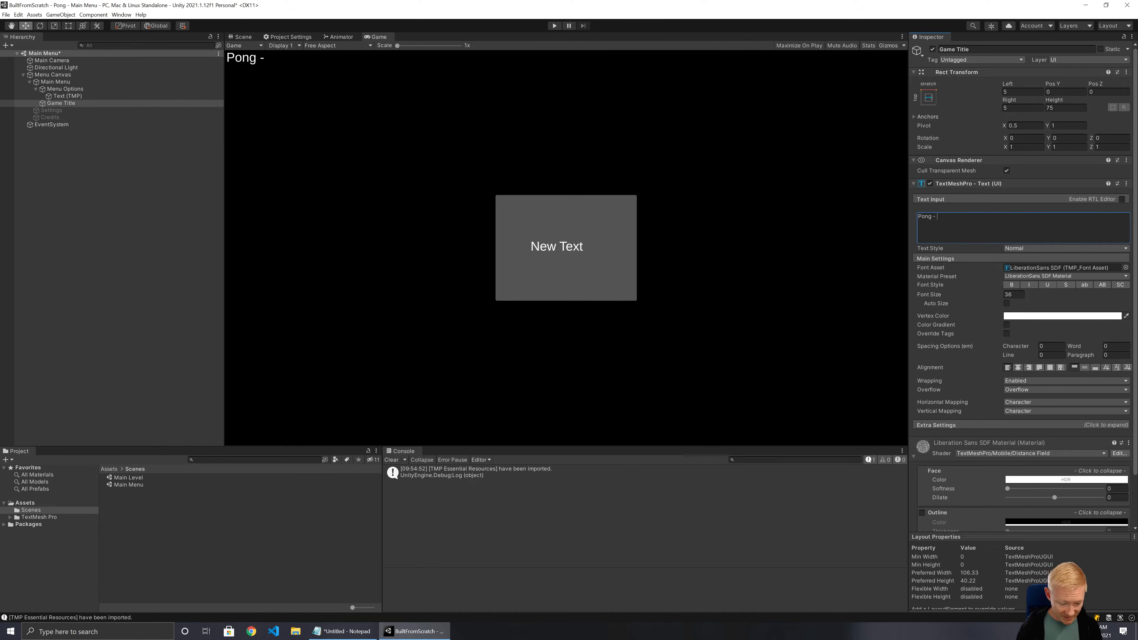
pyautogui.write('2021 Edition')
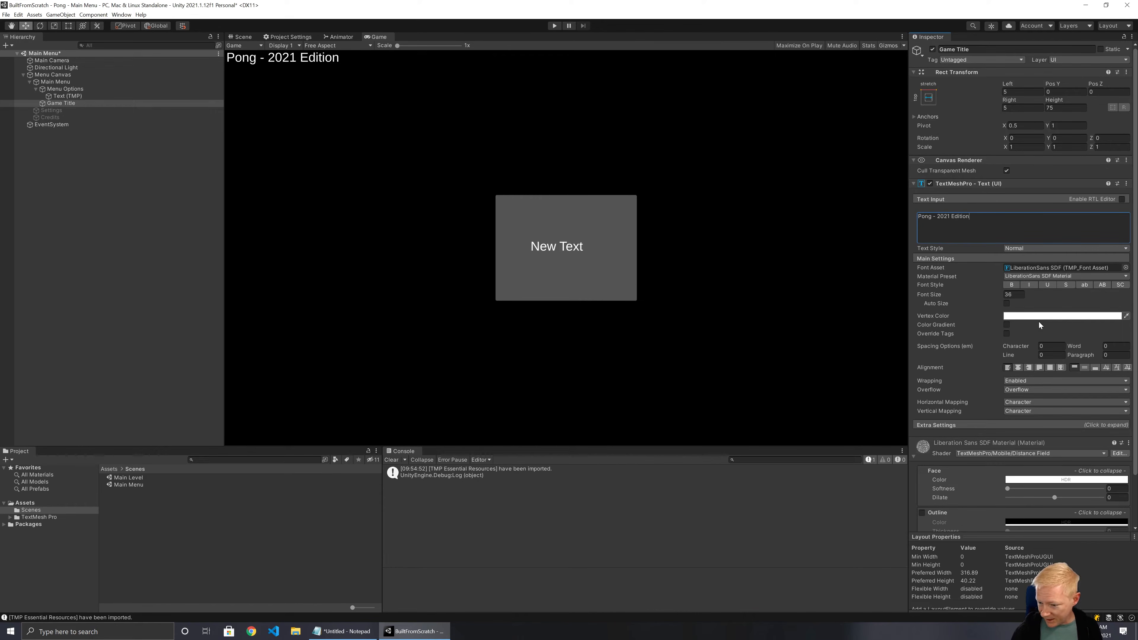
pyautogui.click(1018, 368)
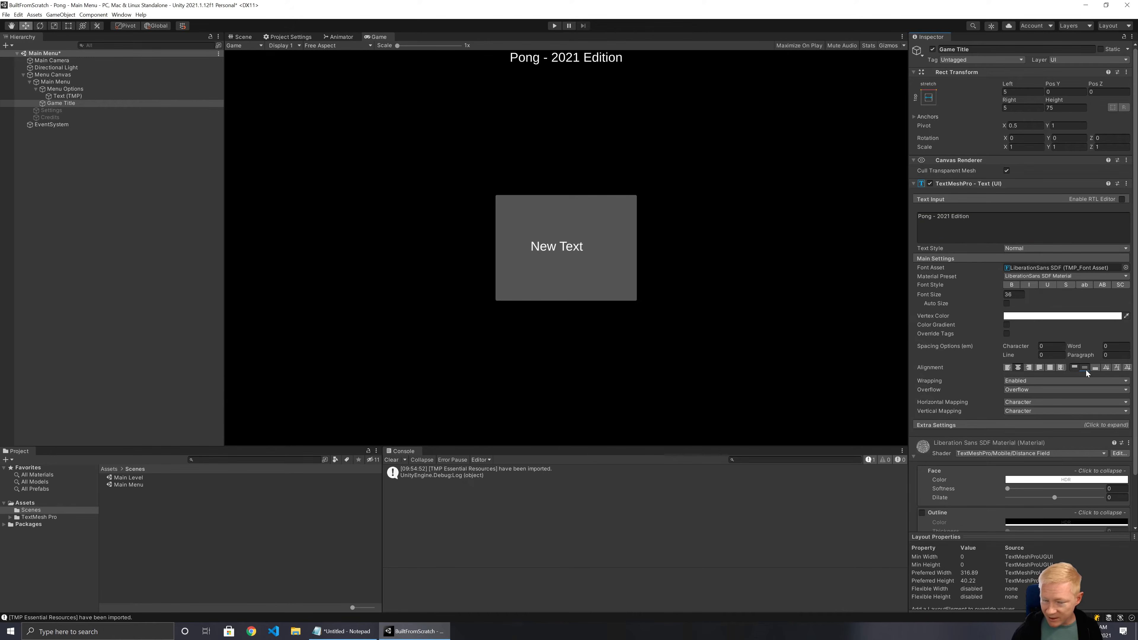
pyautogui.click(1085, 368)
# Set Game Title's font size to 72 and its Pos Y to -25
pyautogui.click(962, 294)
pyautogui.write('72')
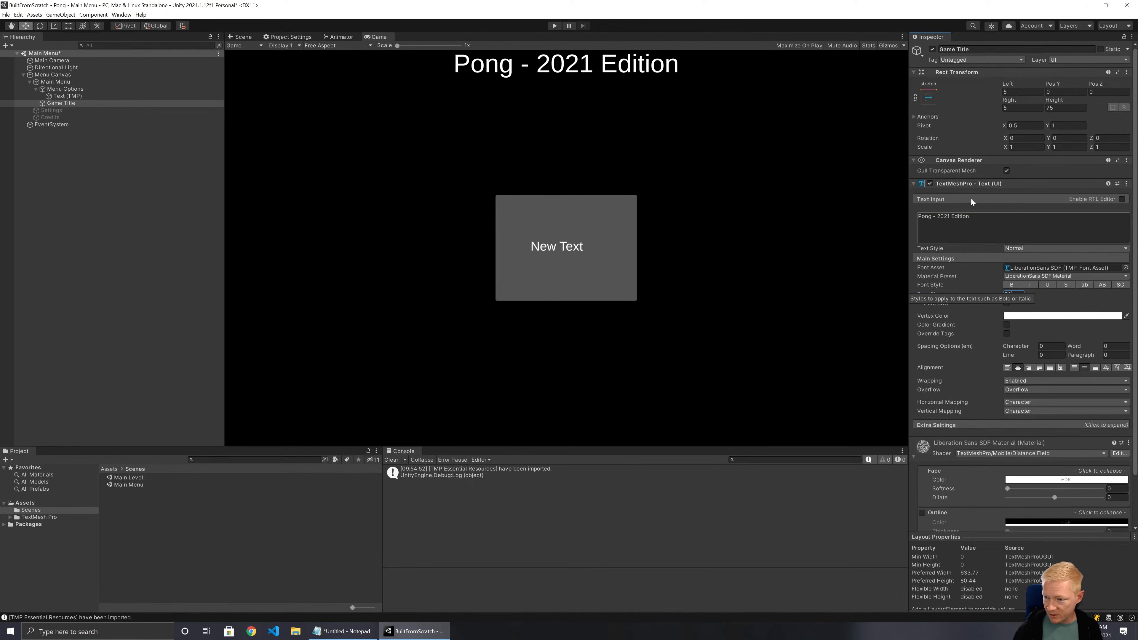
pyautogui.click(1064, 91)
pyautogui.write('25')
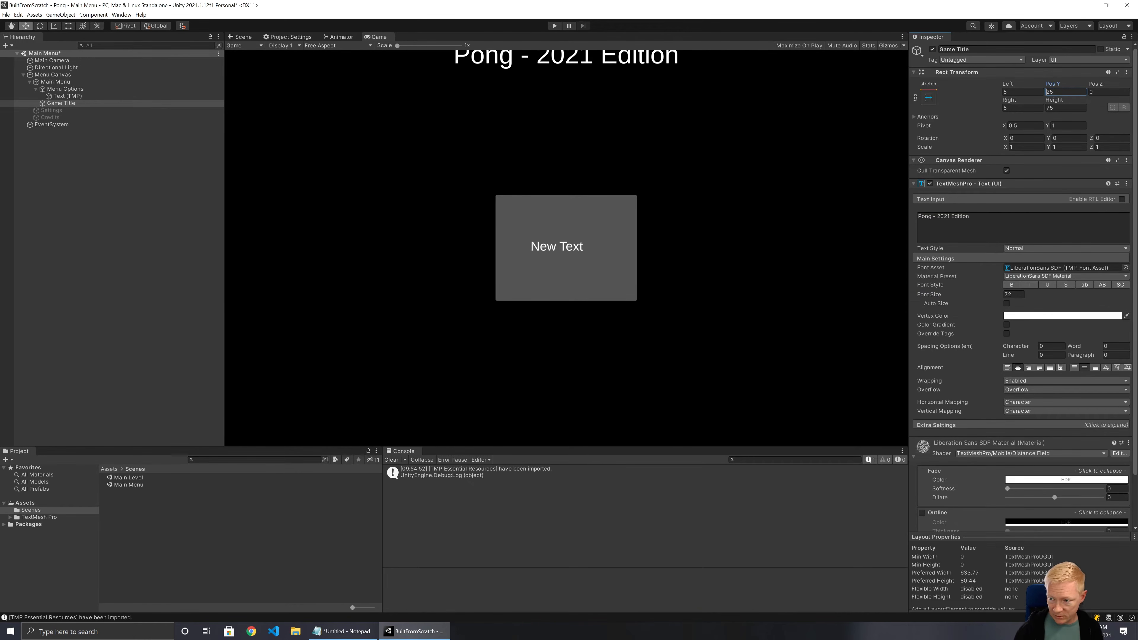
pyautogui.write('-')
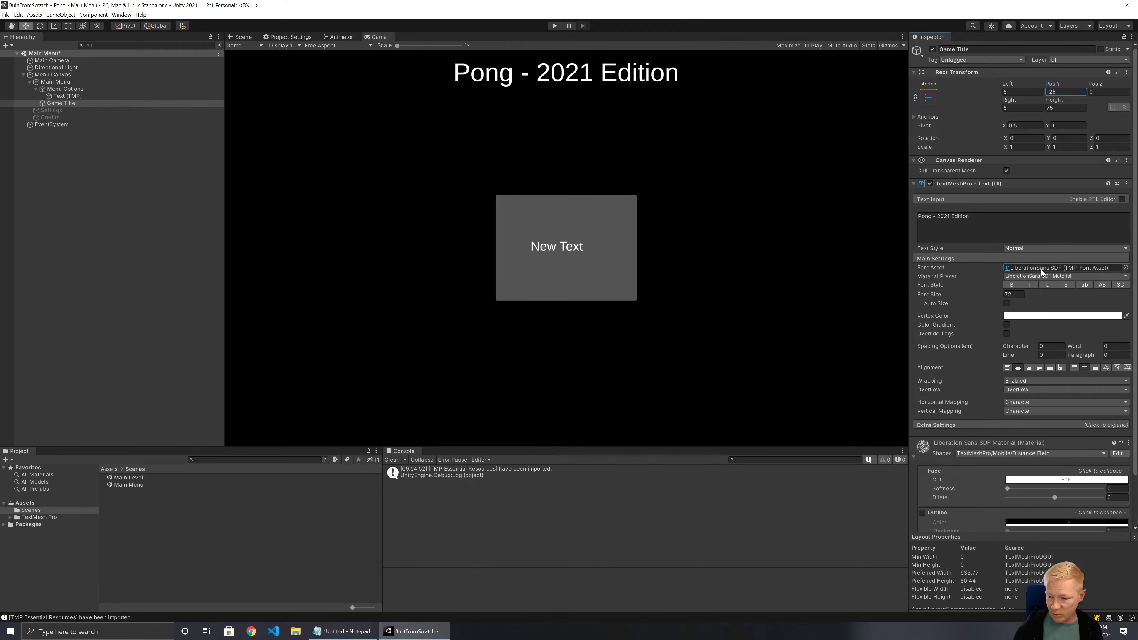
# Enlarge Game Title's font size to 128 and lower it to Pos Y -50
pyautogui.click(1013, 294)
pyautogui.write('128')
pyautogui.click(1066, 92)
pyautogui.write('-50')
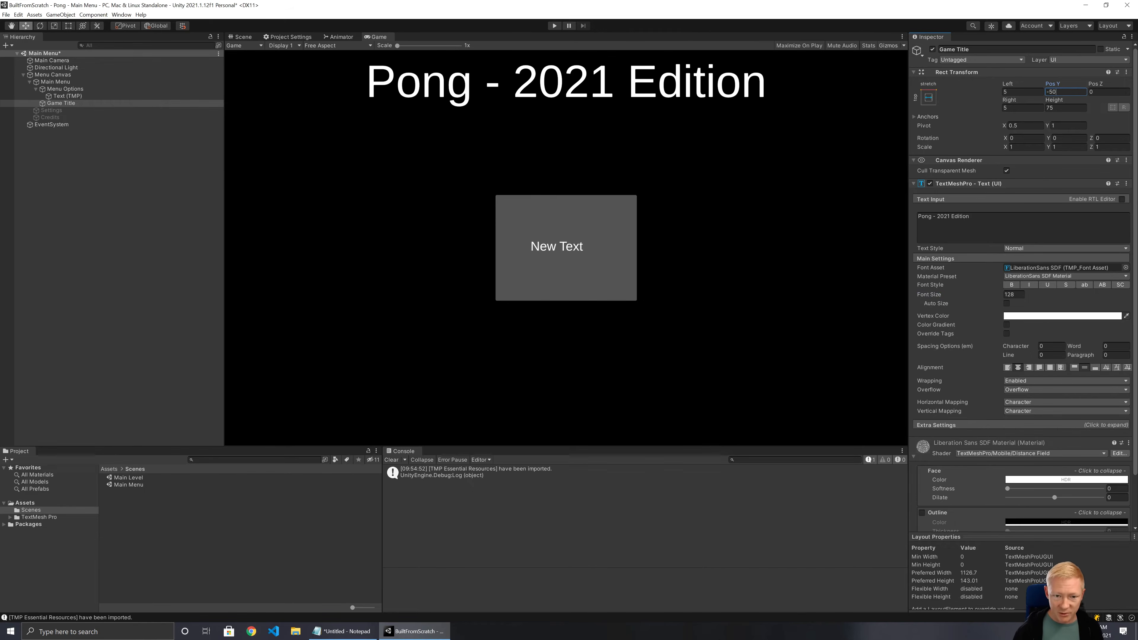
# Delete the placeholder TextMeshPro text inside Menu Options
pyautogui.click(82, 92)
pyautogui.click(69, 96)
pyautogui.press('Delete')
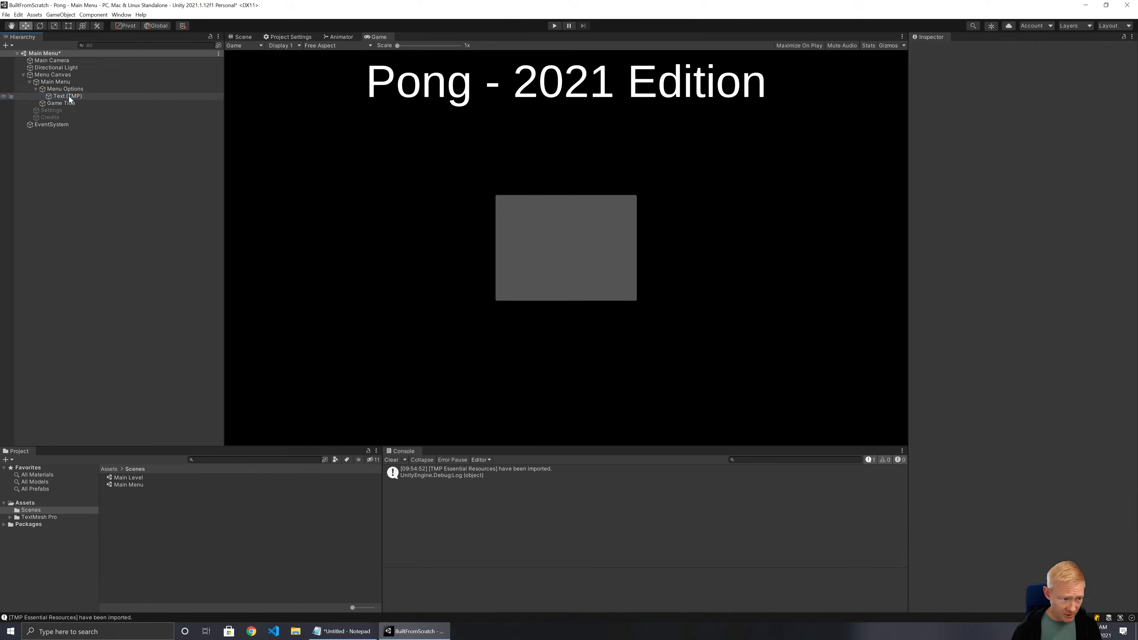
# Add a TextMeshPro button inside Menu Options and name it "Play - Human vs Human"
pyautogui.click(71, 88)
pyautogui.rightClick(71, 87)
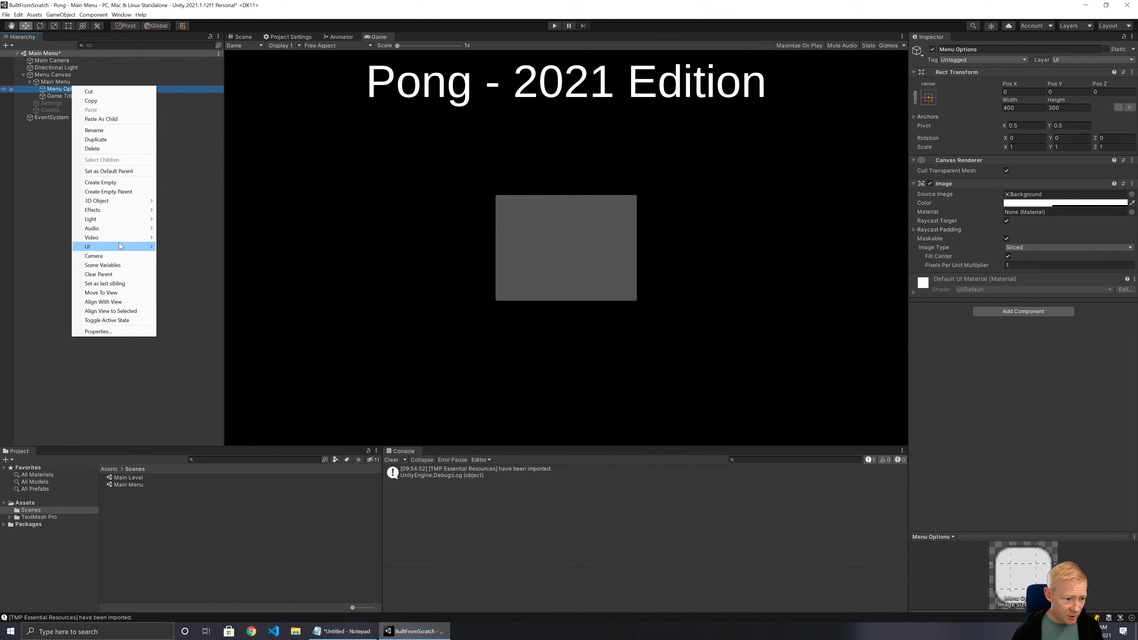
pyautogui.moveTo(120, 243)
pyautogui.click(208, 292)
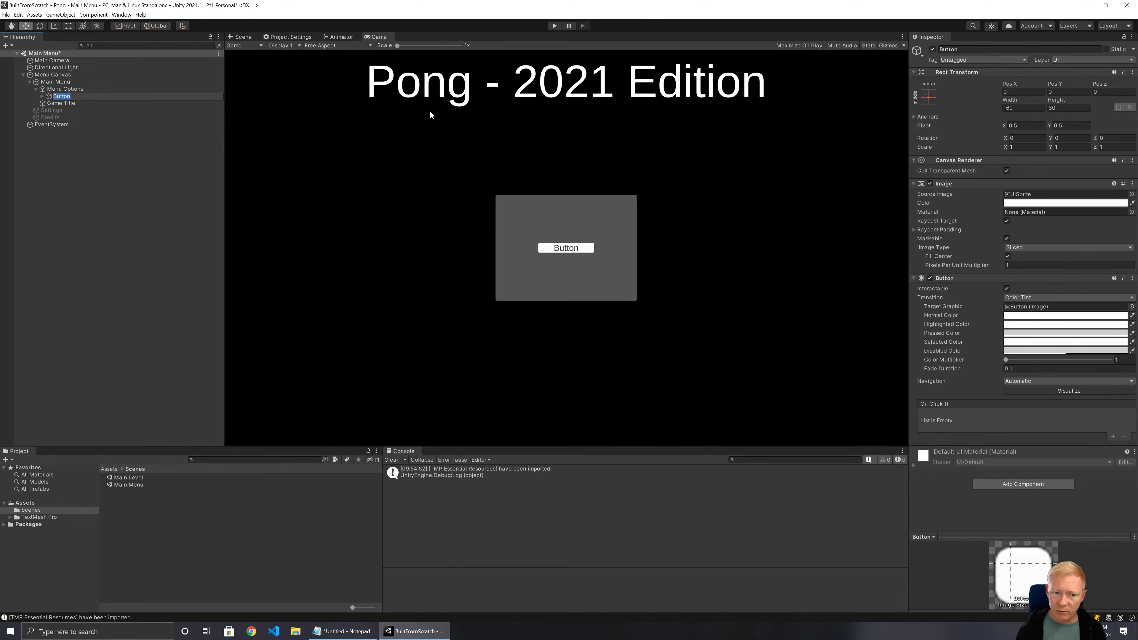
pyautogui.write('Pl')
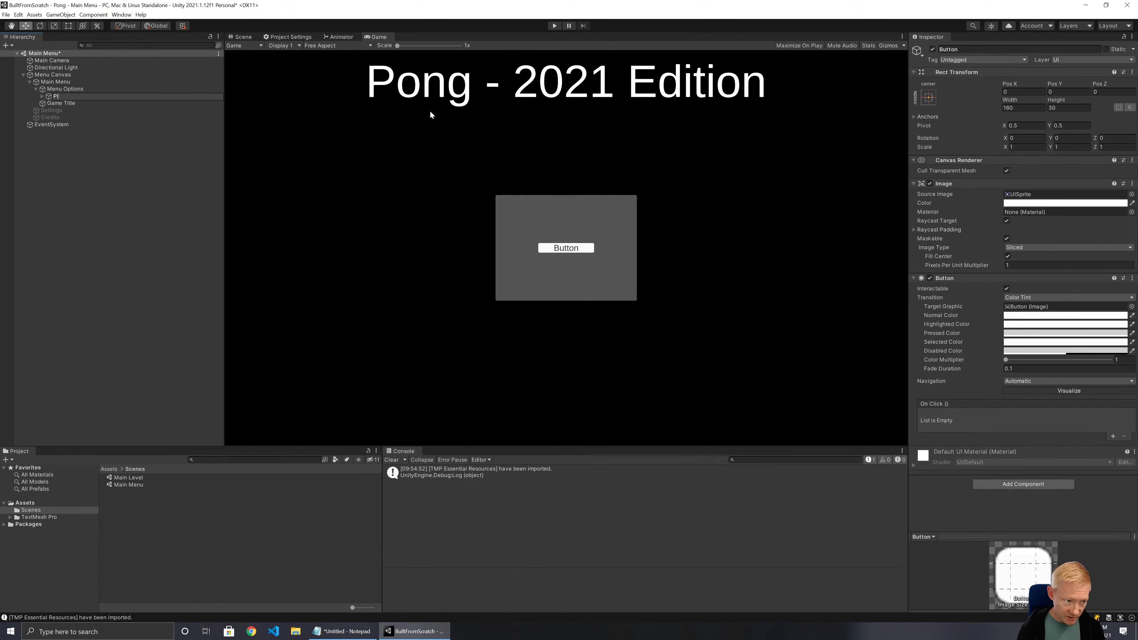
pyautogui.write('ay - Human vs Human')
pyautogui.press('Return')
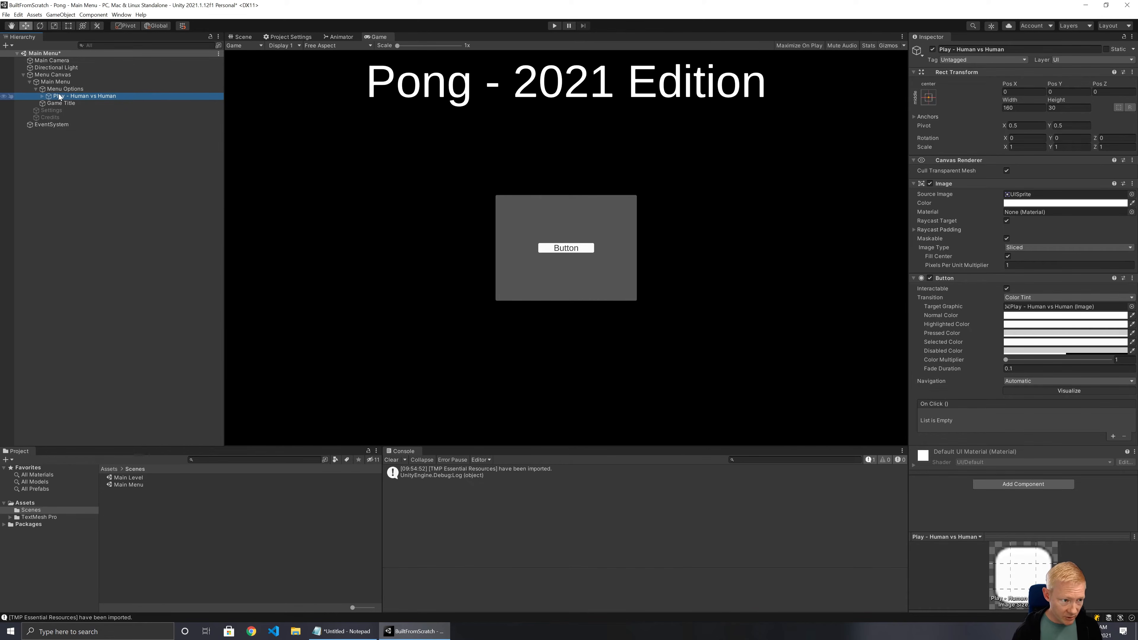
# Duplicate the Human vs Human button and rename the copy "Play - Human vs AI"
pyautogui.hotkey('ctrl', 'd')
pyautogui.press('F2')
pyautogui.write('Pla')
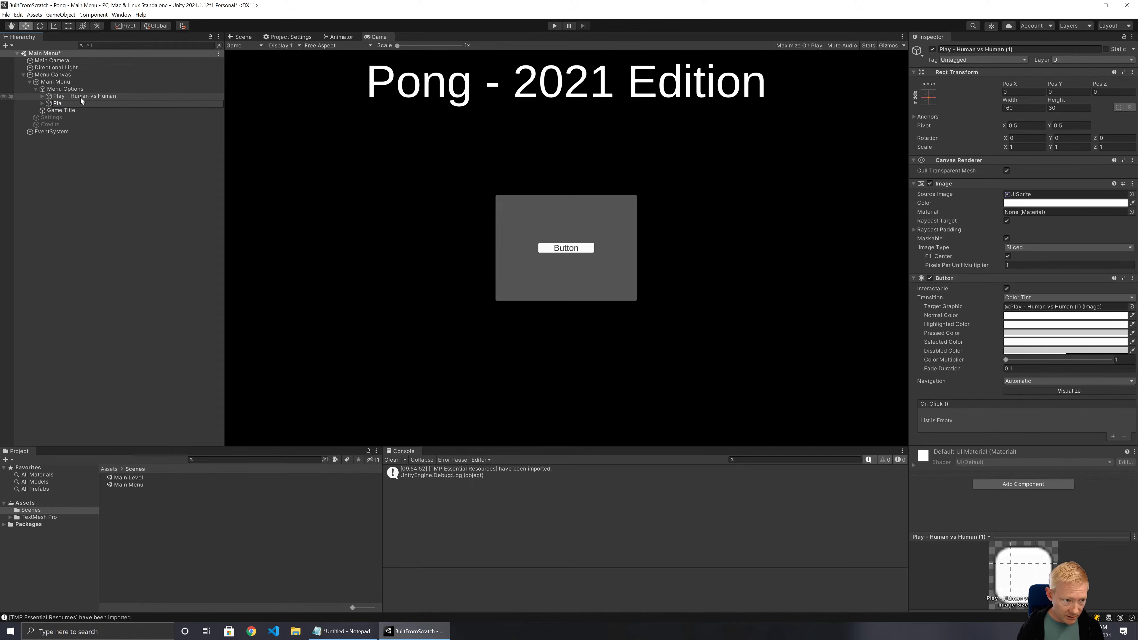
pyautogui.write('y - Human vs AI')
pyautogui.press('Return')
# Label the two play buttons "Human vs Human" and "Human vs AI" through their child text objects
pyautogui.press('Right')
pyautogui.press('Up')
pyautogui.press('Right')
pyautogui.press('Down')
pyautogui.click(977, 227)
pyautogui.write('Human ')
pyautogui.write('vs Human')
pyautogui.click(39, 119)
pyautogui.write('Human vs AI')
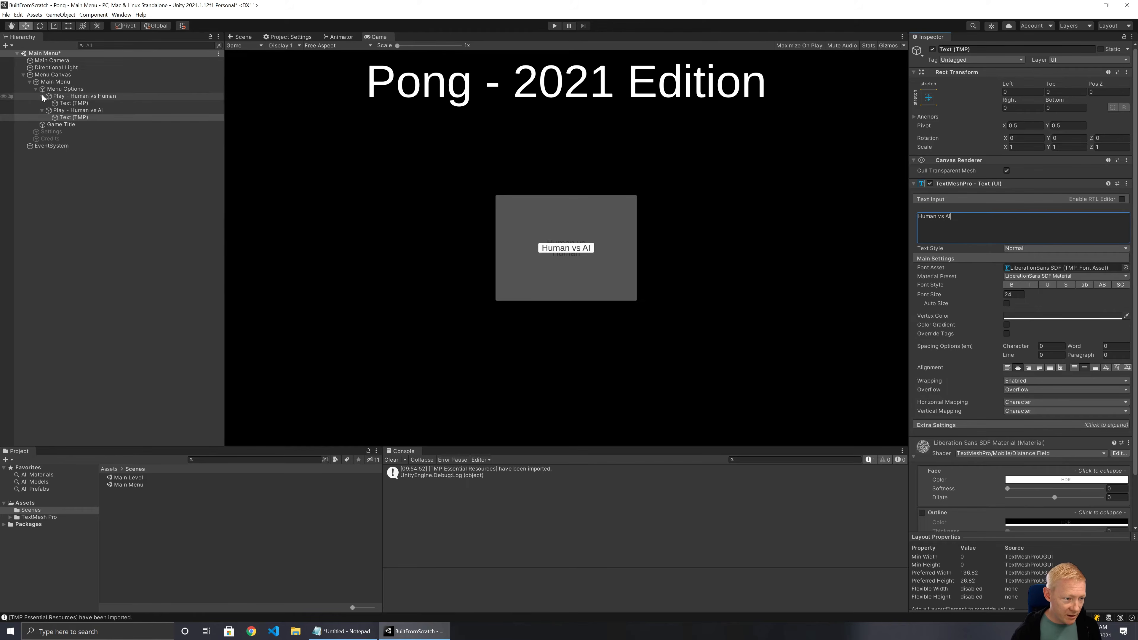
# Set the Height of both play buttons to 50
pyautogui.click(56, 96)
pyautogui.keyDown('ctrl'); pyautogui.click(72, 111); pyautogui.keyUp('ctrl')
pyautogui.click(1066, 108)
pyautogui.write('50')
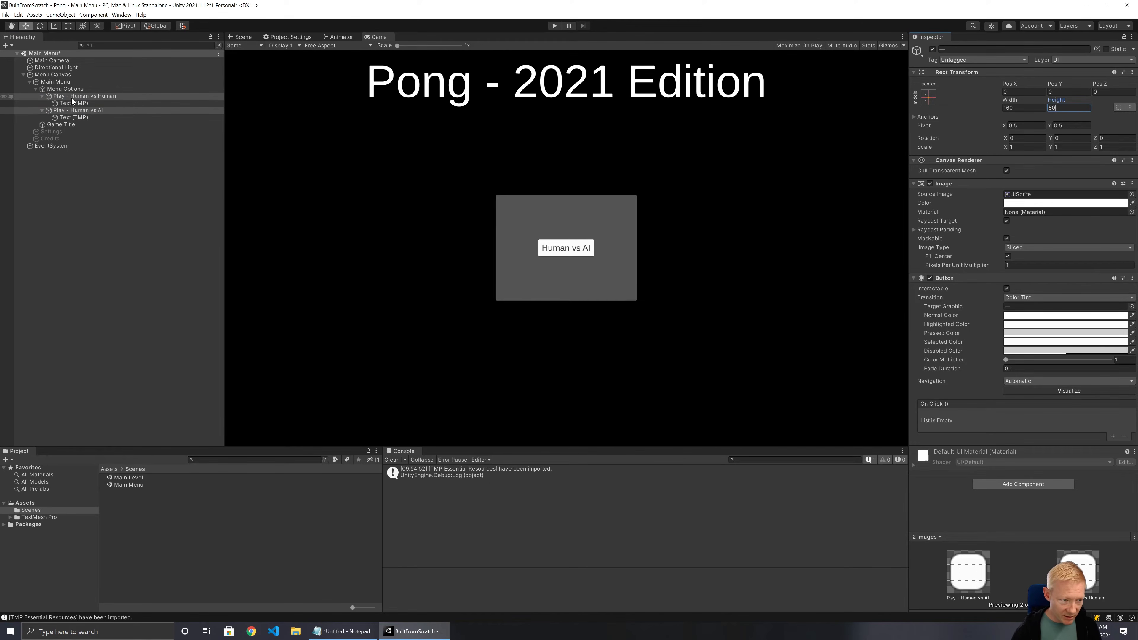
# Add a Vertical Layout Group component to Menu Options and set its Child Alignment to Middle Center
pyautogui.click(112, 89)
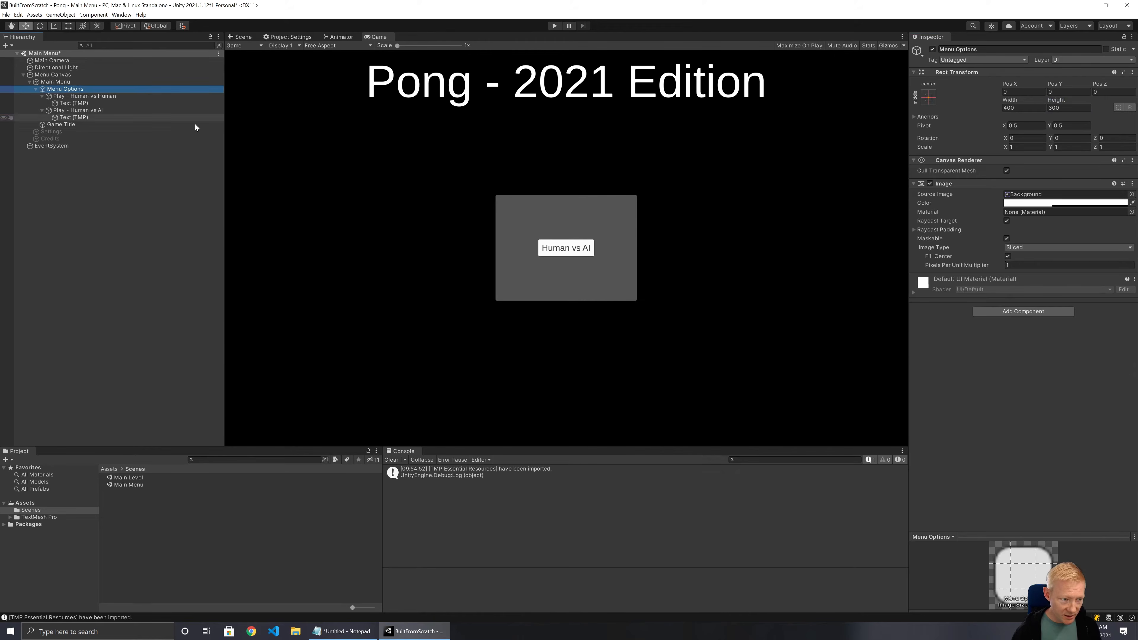
pyautogui.click(1015, 313)
pyautogui.write('verti')
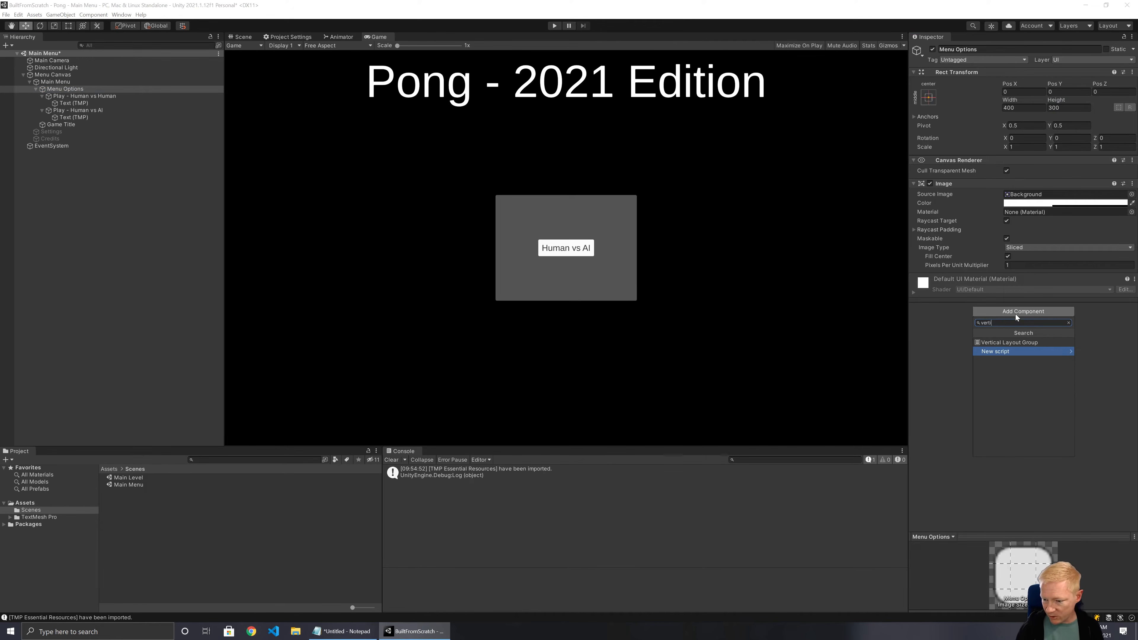
pyautogui.click(1010, 341)
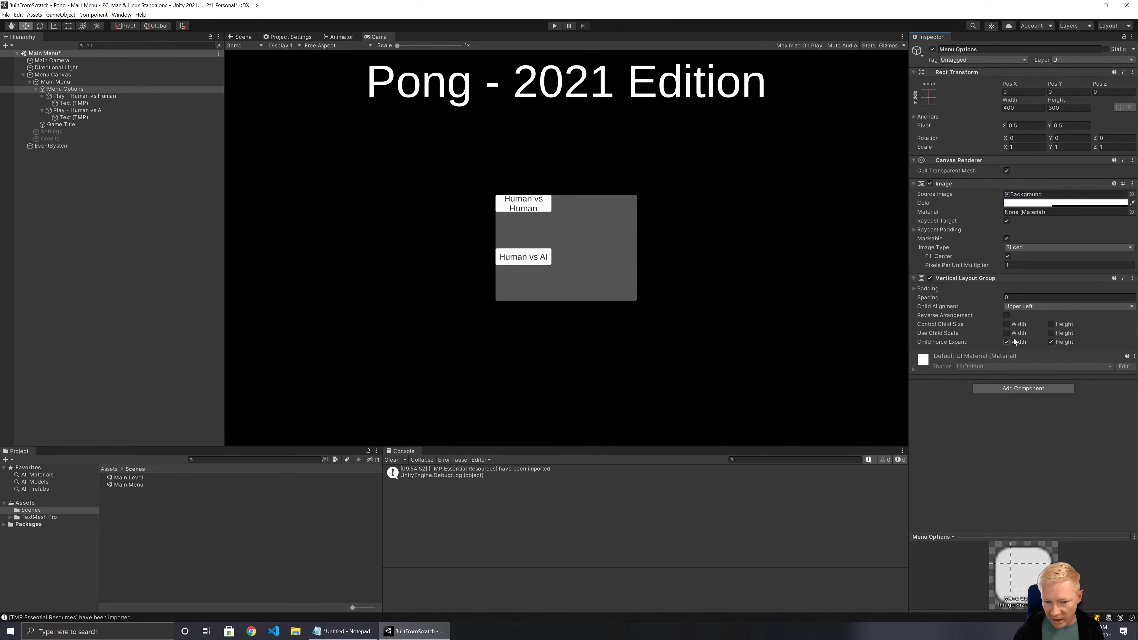
pyautogui.click(1031, 306)
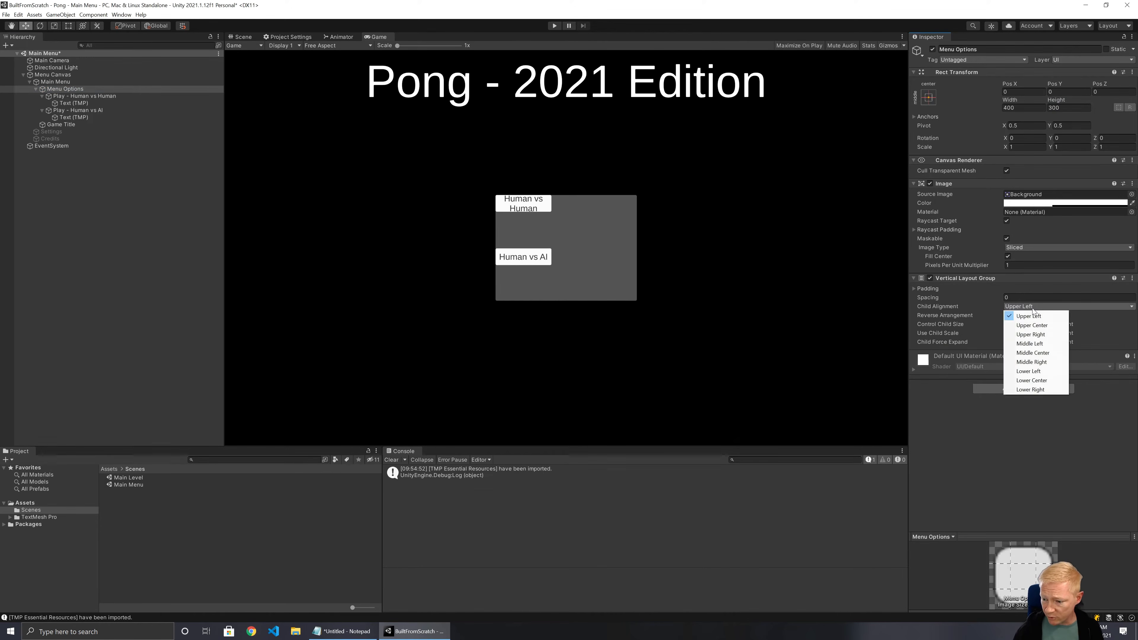
pyautogui.click(1037, 351)
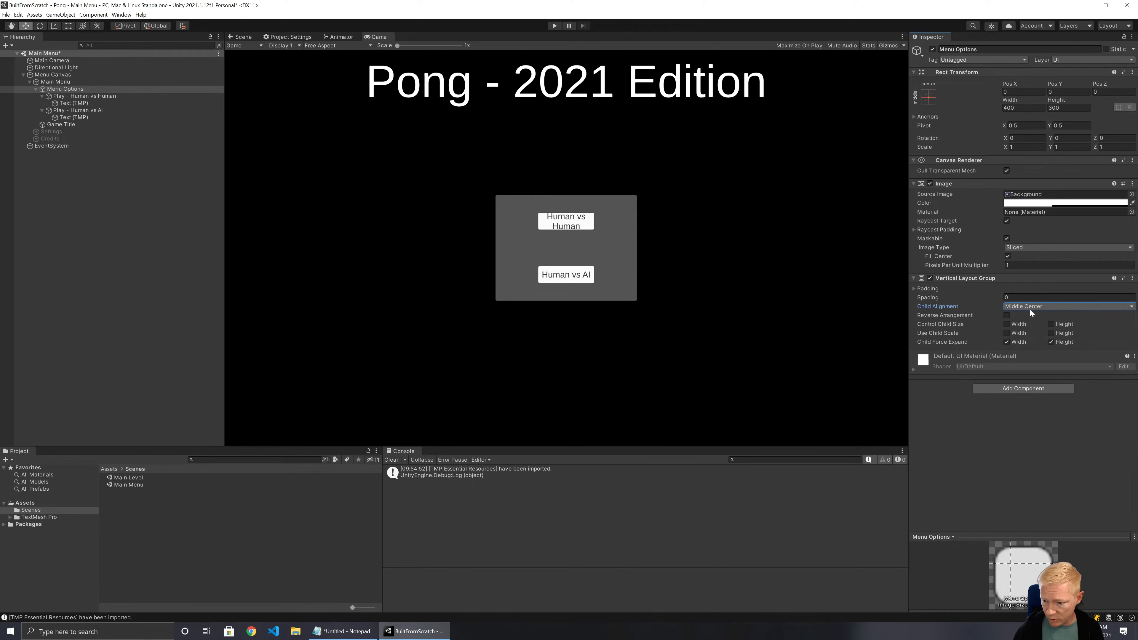
# Make the layout group control child width and turn off its Child Force Expand for height
pyautogui.click(1007, 323)
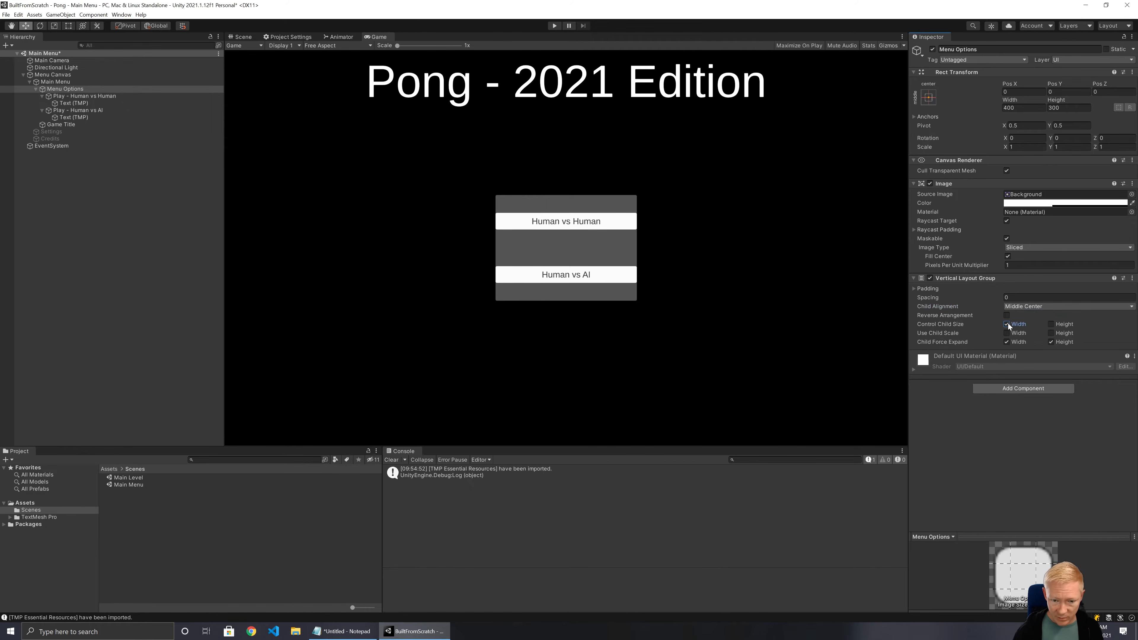
pyautogui.click(919, 288)
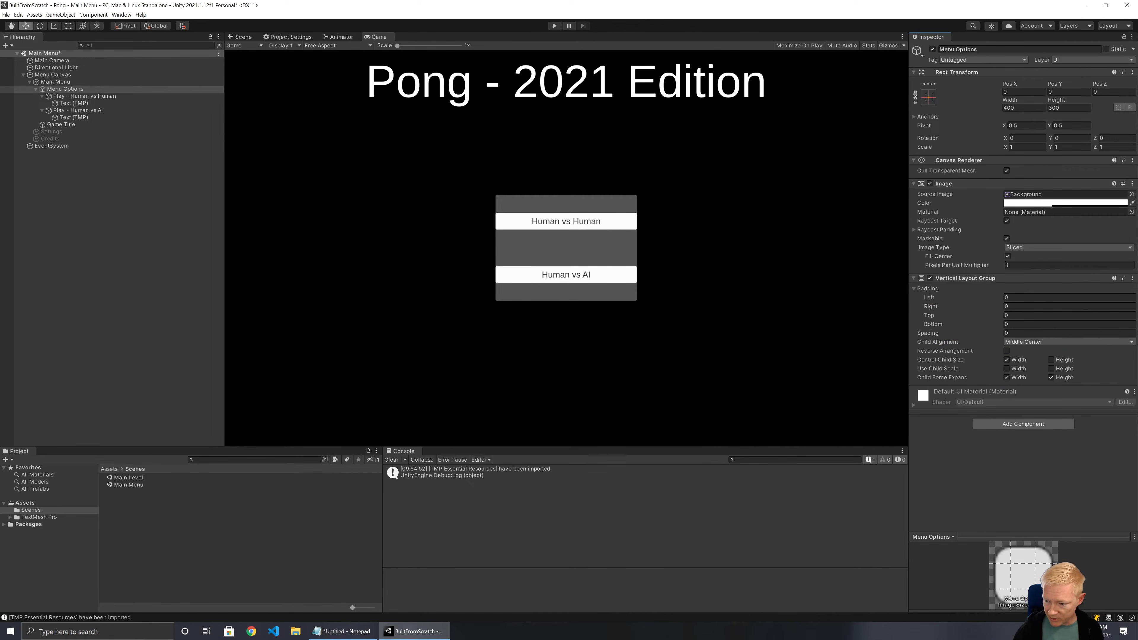
pyautogui.click(1051, 378)
# Set the layout group's padding to 5 on all four sides and spacing to 10, and disable the Menu Options Image component
pyautogui.click(1053, 297)
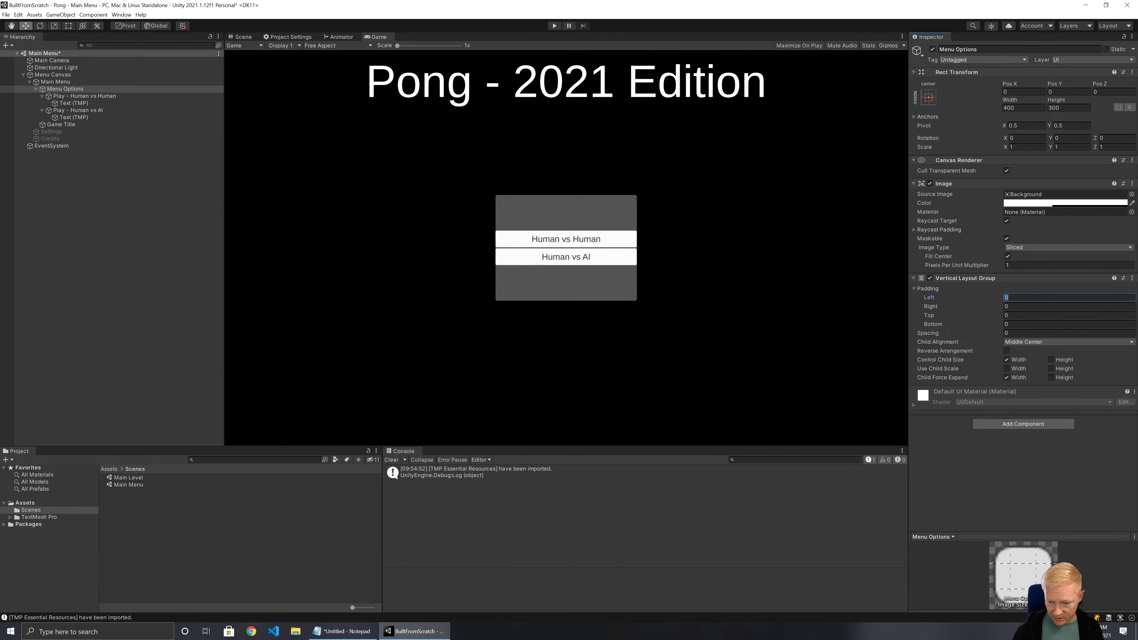
pyautogui.write('5')
pyautogui.press('Tab')
pyautogui.write('5')
pyautogui.press('Tab')
pyautogui.write('5')
pyautogui.press('Tab')
pyautogui.write('5')
pyautogui.press('Tab')
pyautogui.write('10')
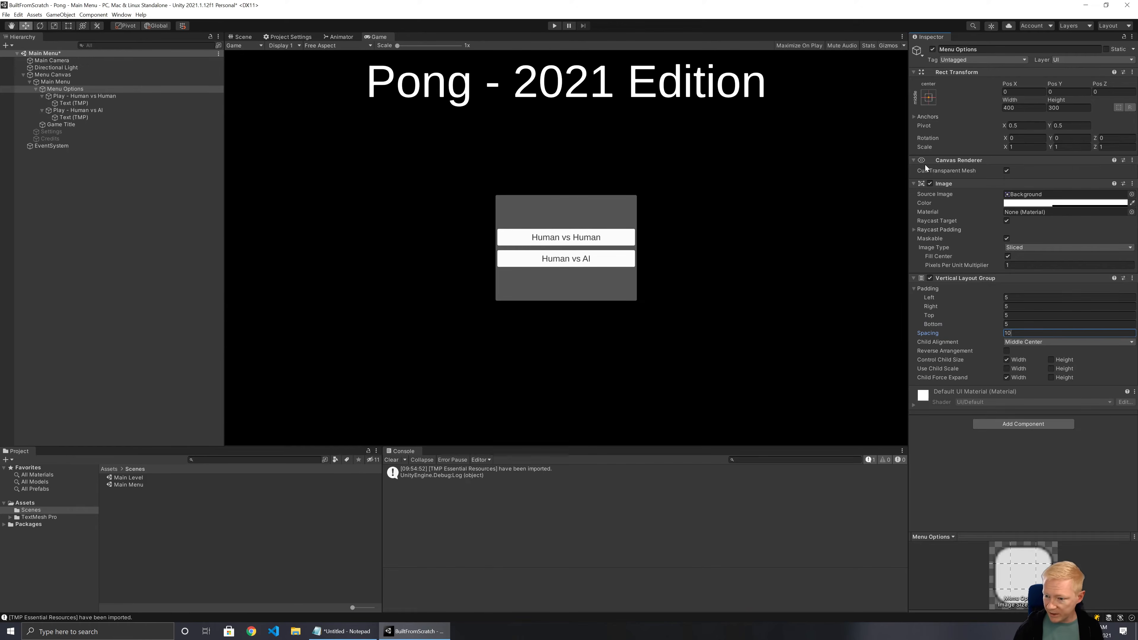
pyautogui.click(930, 183)
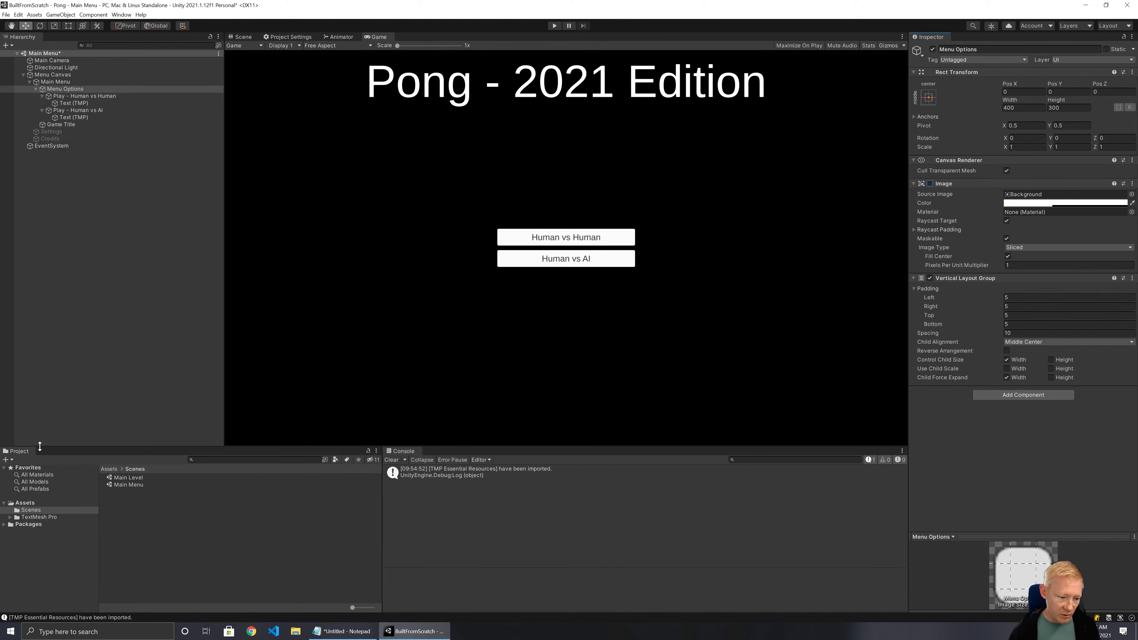
# Create a folder named "Scripts" in the project's Assets folder
pyautogui.click(24, 510)
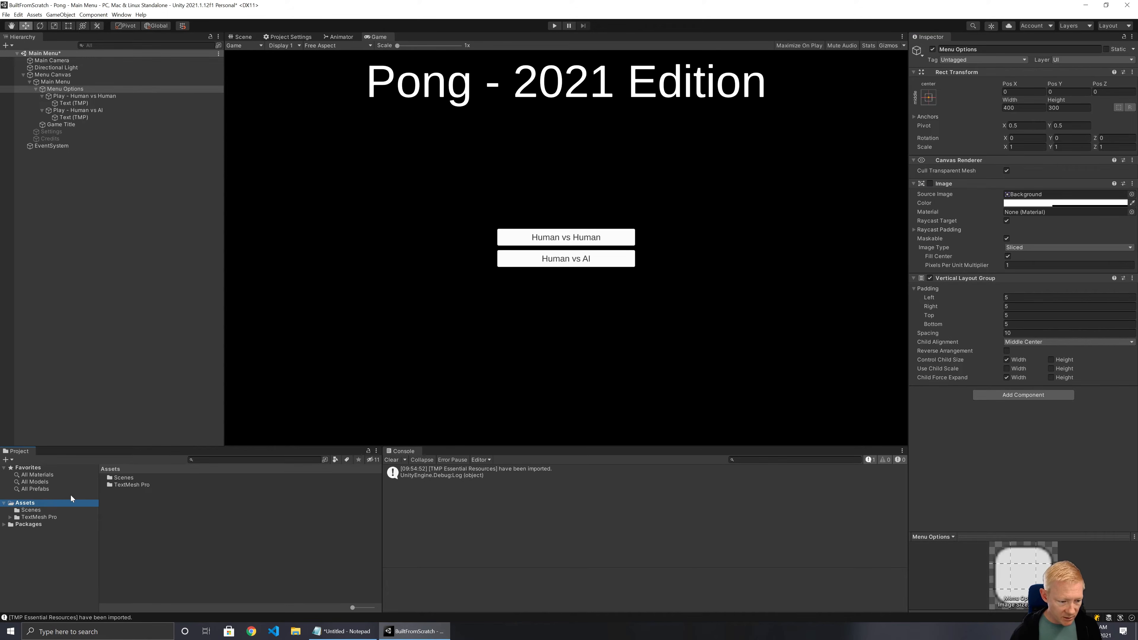
pyautogui.click(33, 504)
pyautogui.rightClick(133, 517)
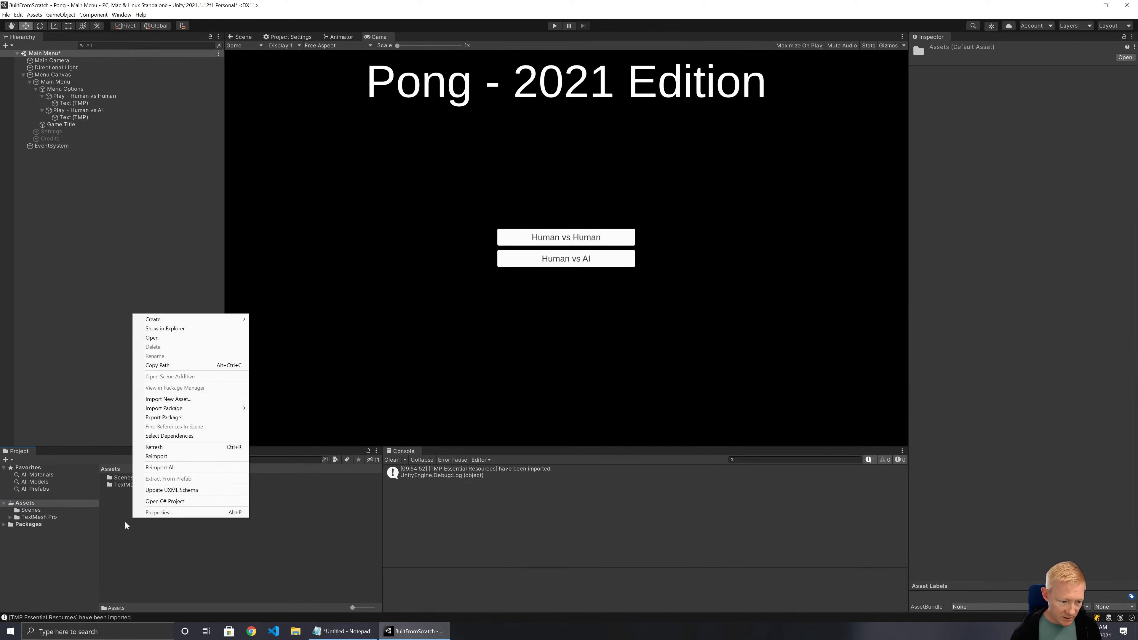
pyautogui.moveTo(181, 322)
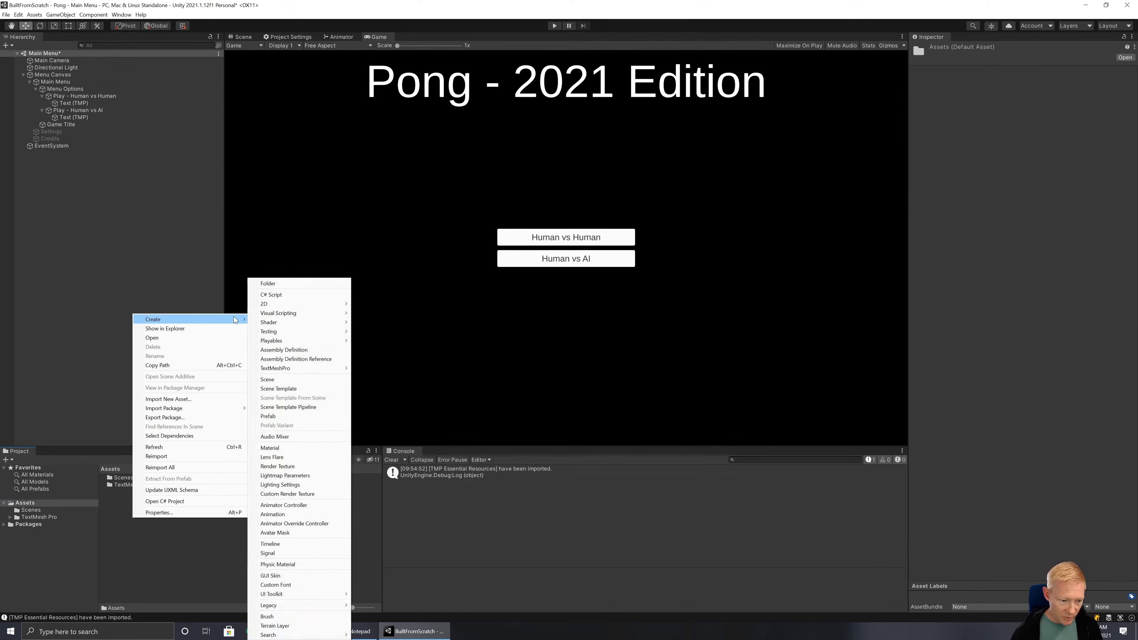
pyautogui.click(315, 280)
pyautogui.write('Scripts')
pyautogui.press('Return')
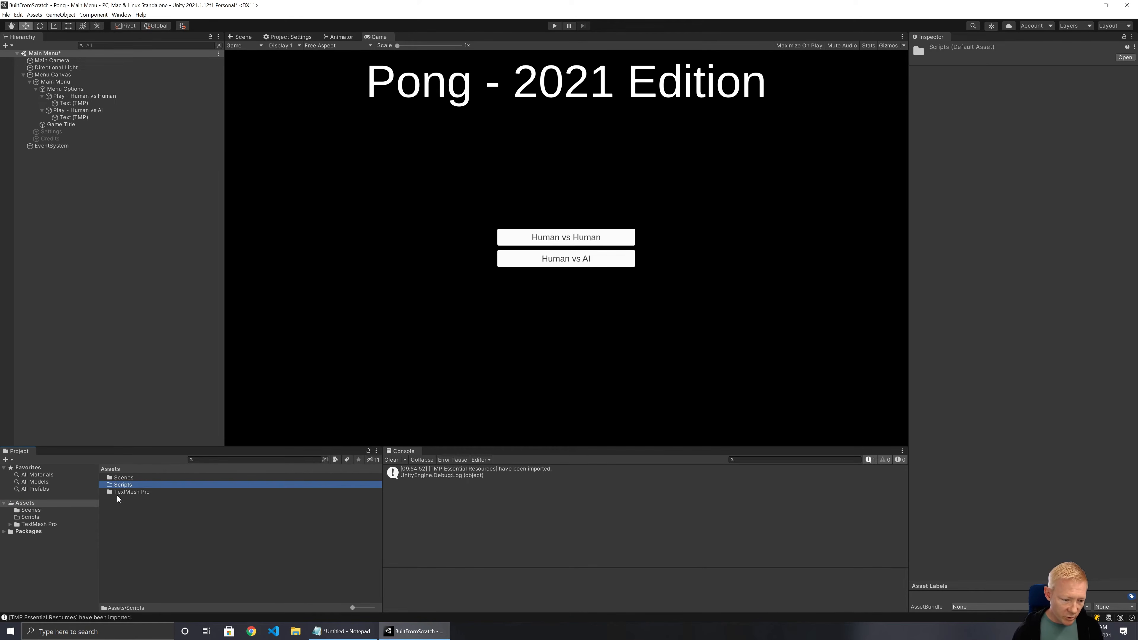
# Create a subfolder named "Main Menu" inside the Scripts folder
pyautogui.doubleClick(125, 488)
pyautogui.rightClick(126, 494)
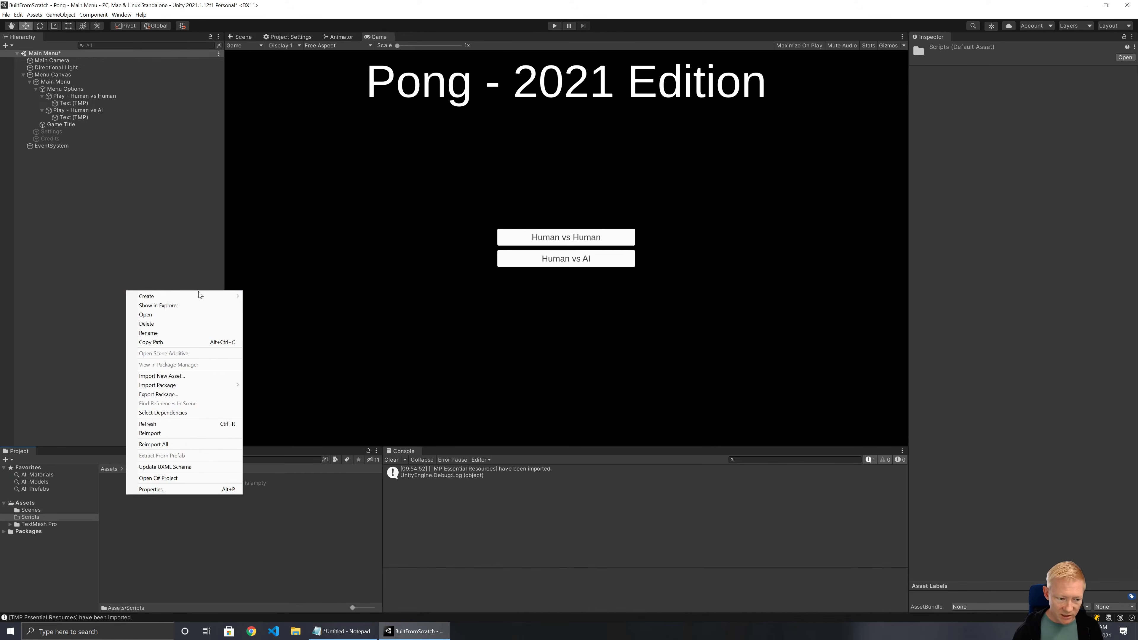
pyautogui.moveTo(200, 292)
pyautogui.click(252, 286)
pyautogui.write('Main Menu')
pyautogui.press('Return')
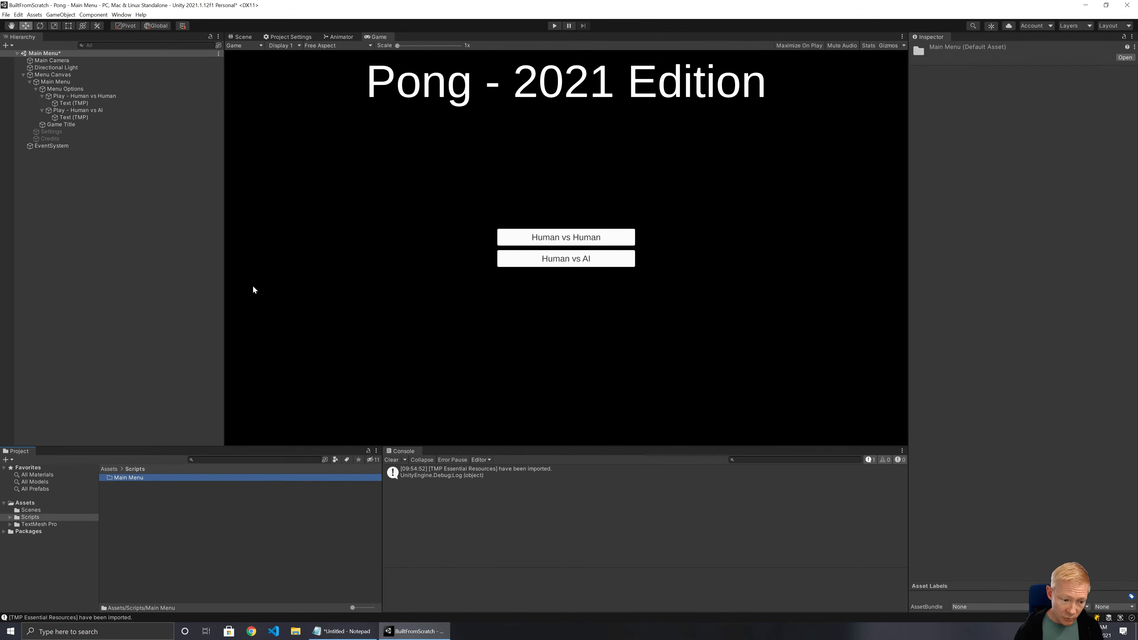
# Create a C# script named "MainMenuUI" inside the Scripts/Main Menu folder
pyautogui.doubleClick(128, 476)
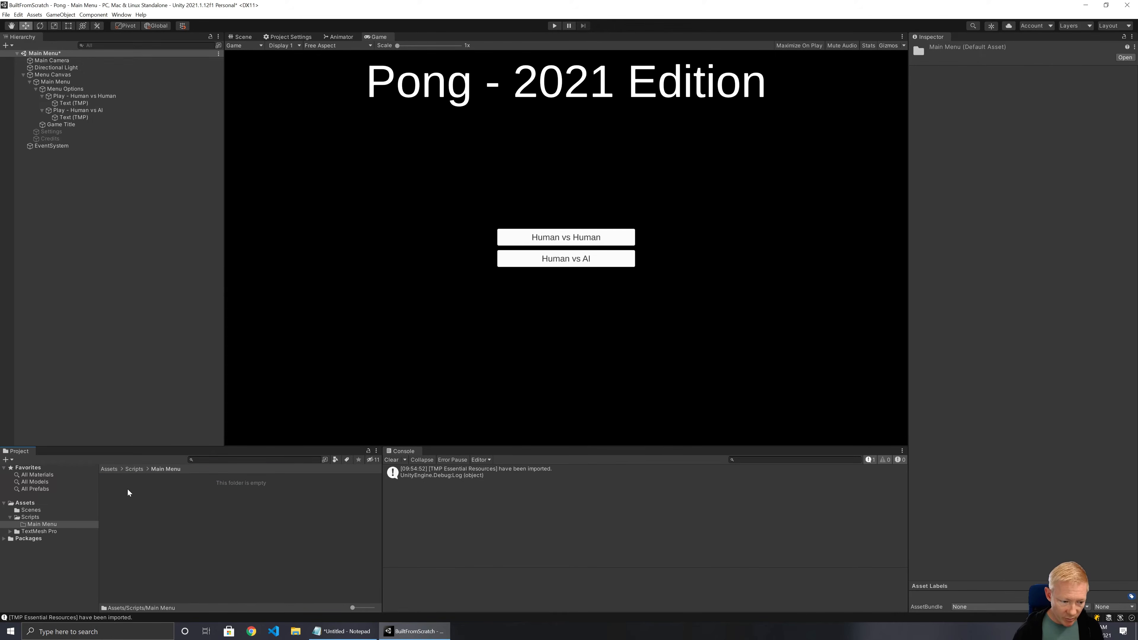
pyautogui.rightClick(127, 488)
pyautogui.moveTo(204, 295)
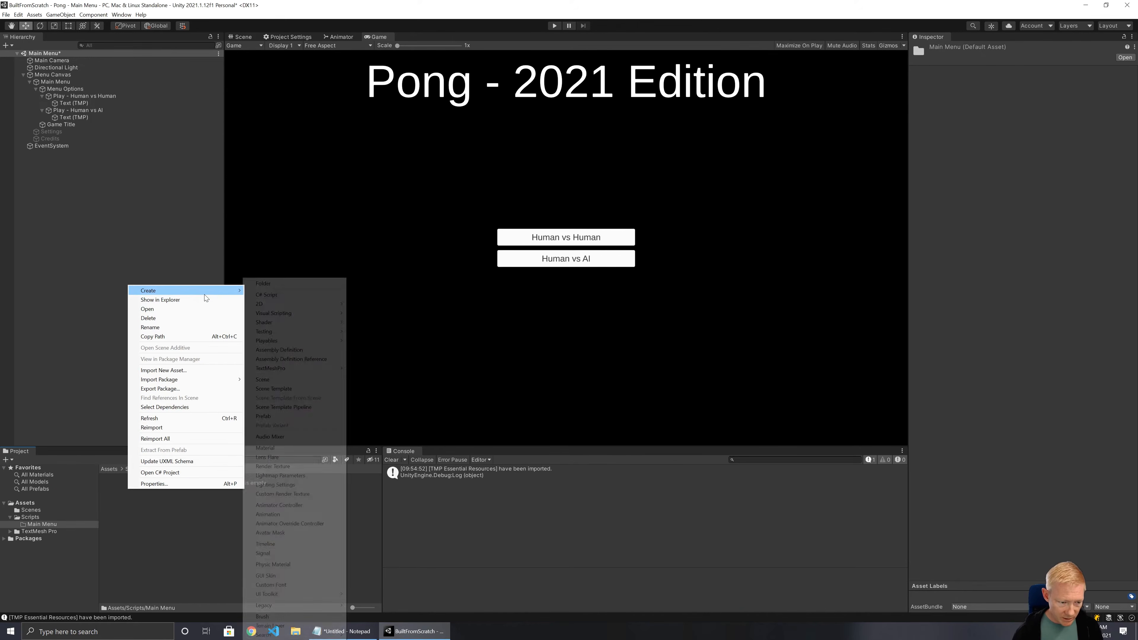
pyautogui.click(284, 293)
pyautogui.write('MainMenuUI')
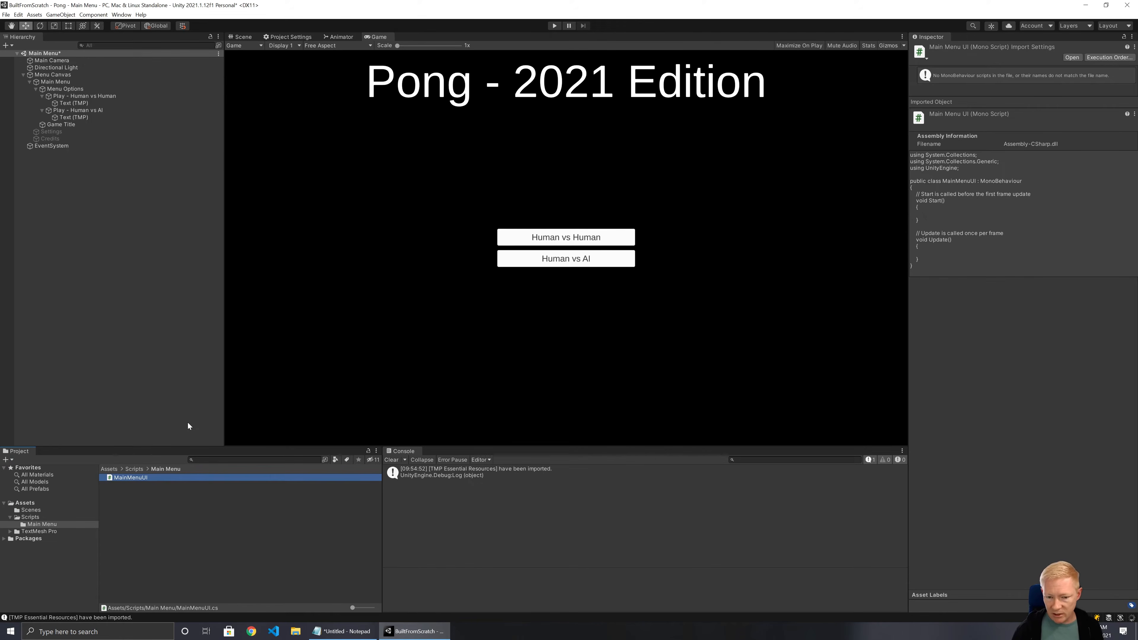
# Attach the MainMenuUI script to the Main Menu object in the scene
pyautogui.click(28, 518)
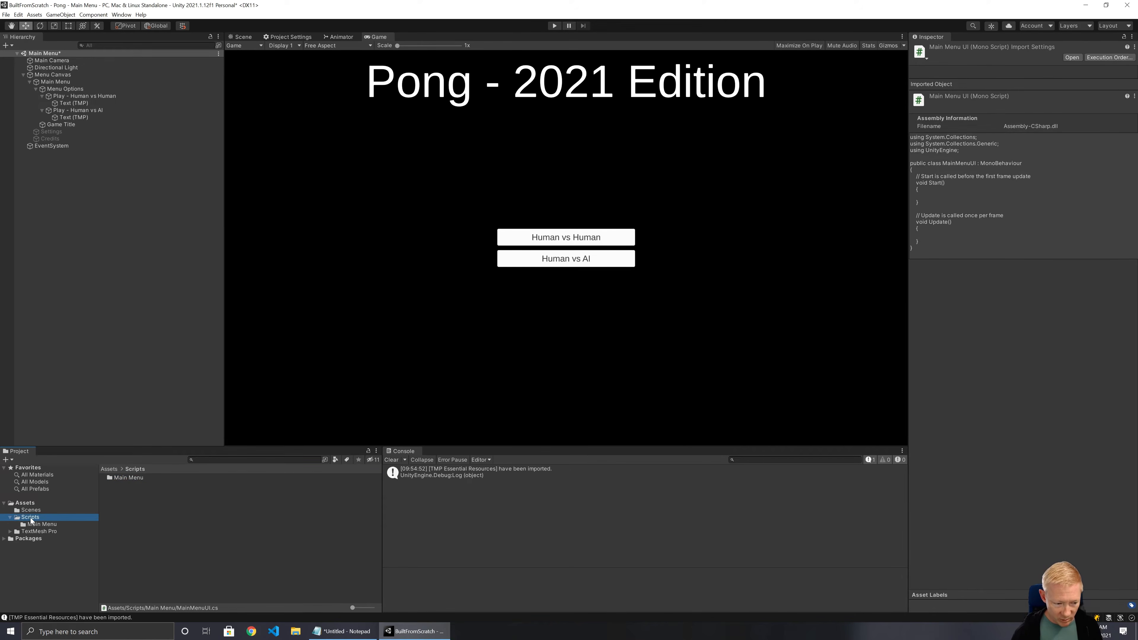
pyautogui.click(42, 525)
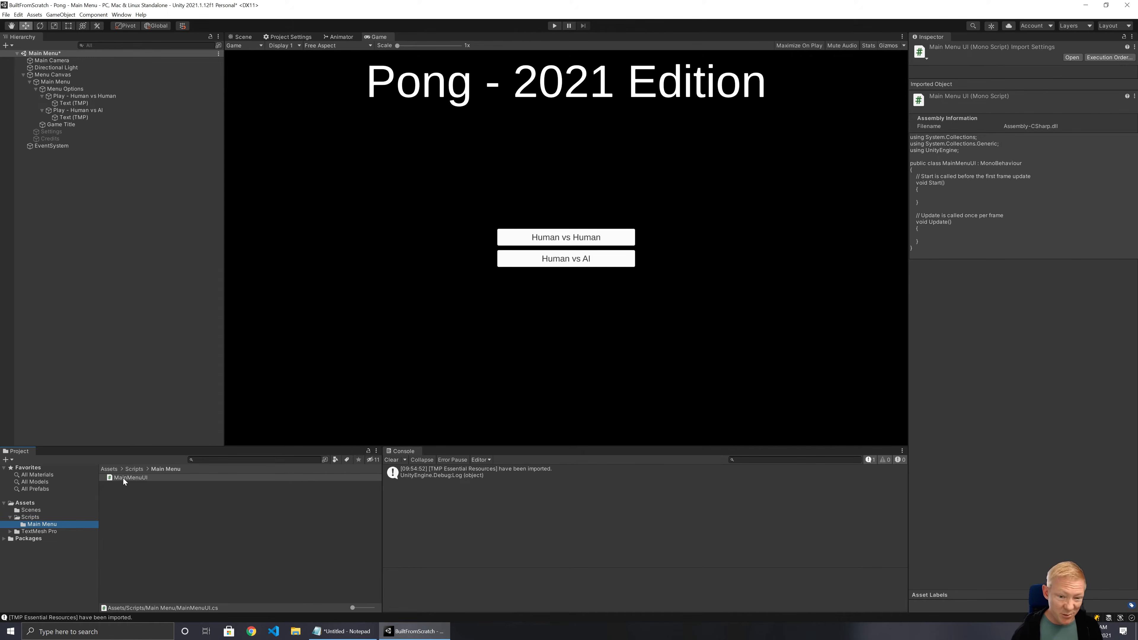
pyautogui.moveTo(127, 477); pyautogui.dragTo(57, 84)
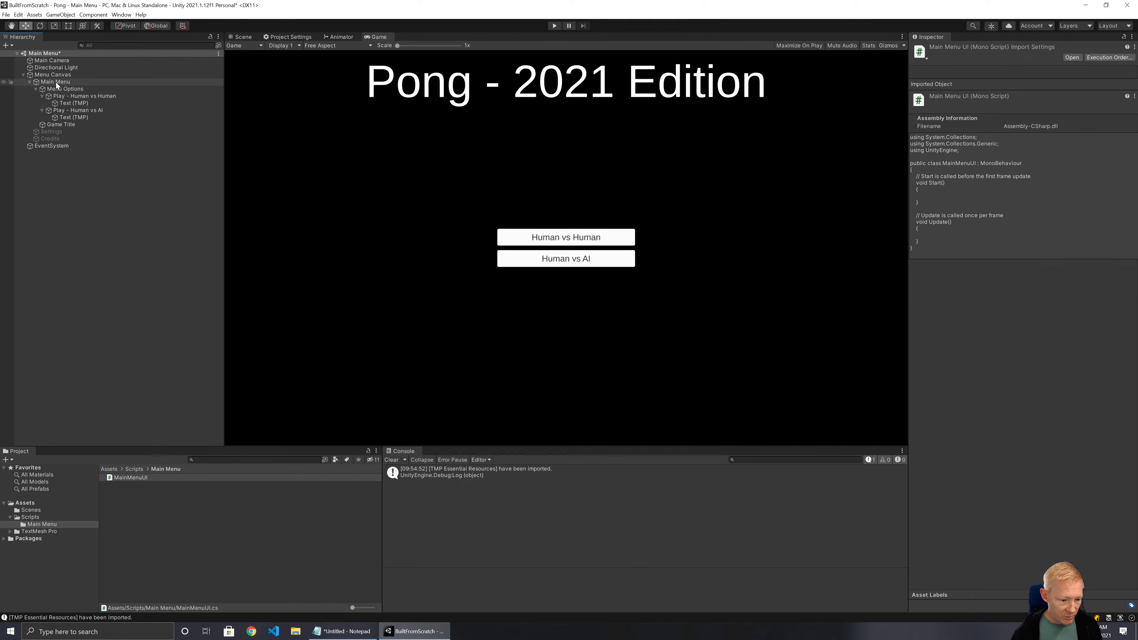
# Open the MainMenuUI script in Visual Studio Code, enlarge the display and add "using TMPro;" below the UnityEngine directive
pyautogui.doubleClick(124, 477)
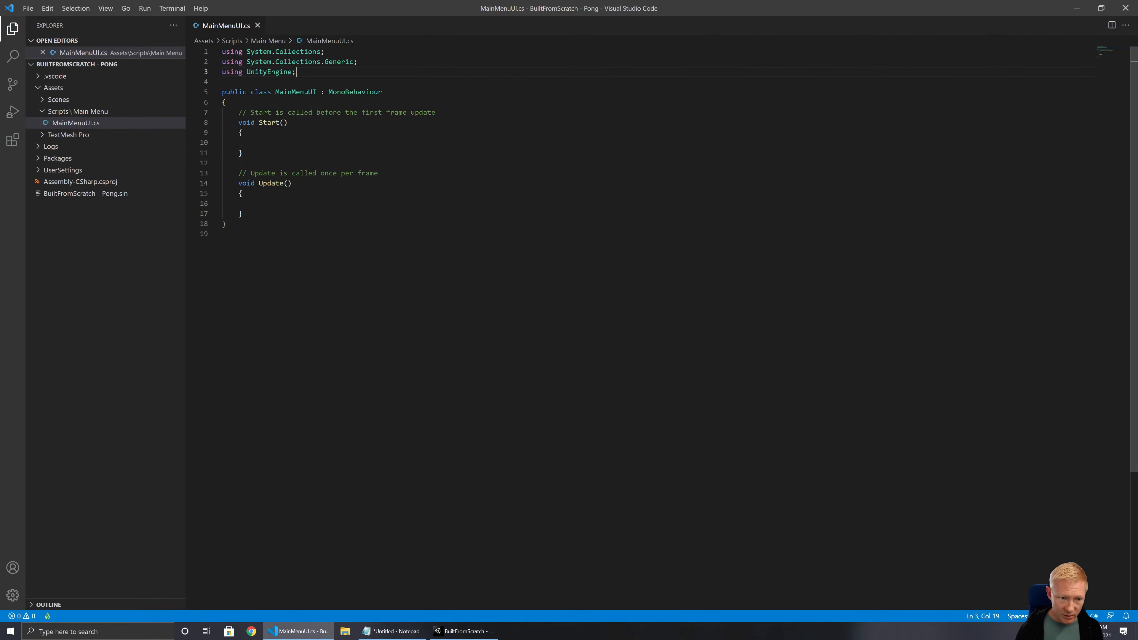
pyautogui.hotkey('ctrl', '=')
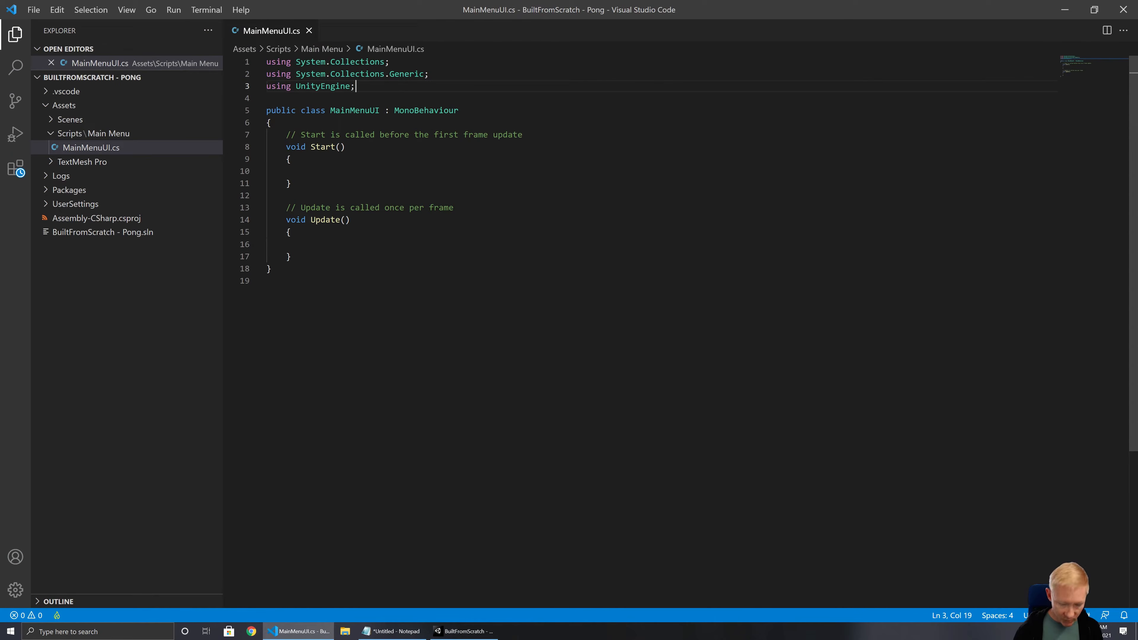
pyautogui.press('Return')
pyautogui.press('Return')
pyautogui.press('BackSpace')
pyautogui.write('using TMPro;')
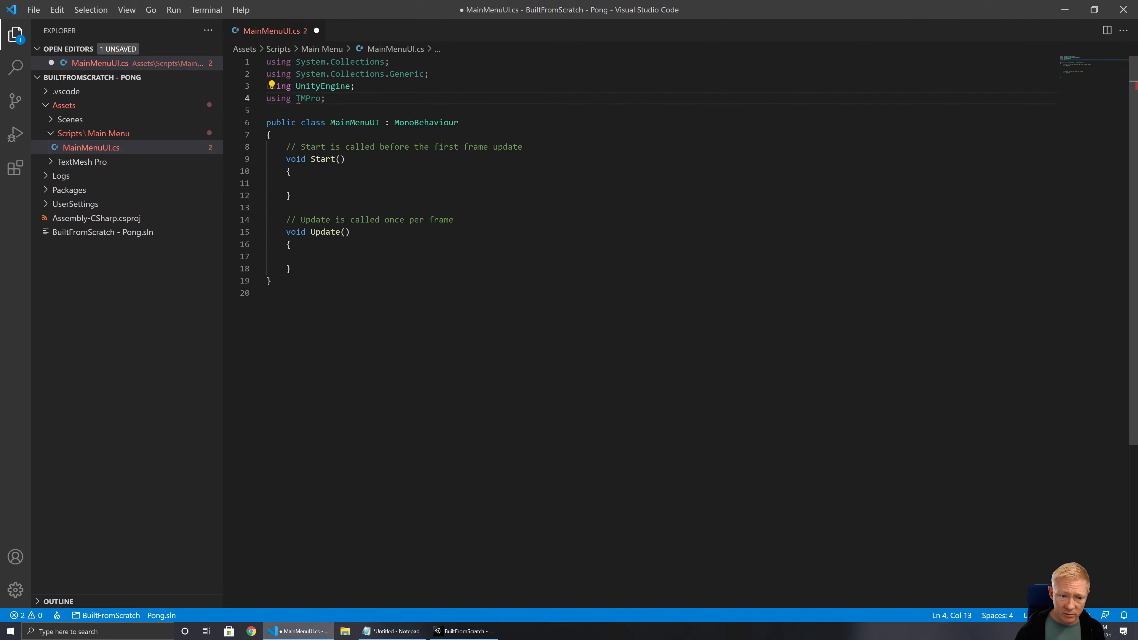
pyautogui.click(271, 135)
pyautogui.press('Up')
pyautogui.press('Up')
pyautogui.press('Up')
pyautogui.hotkey('shift', 'Down')
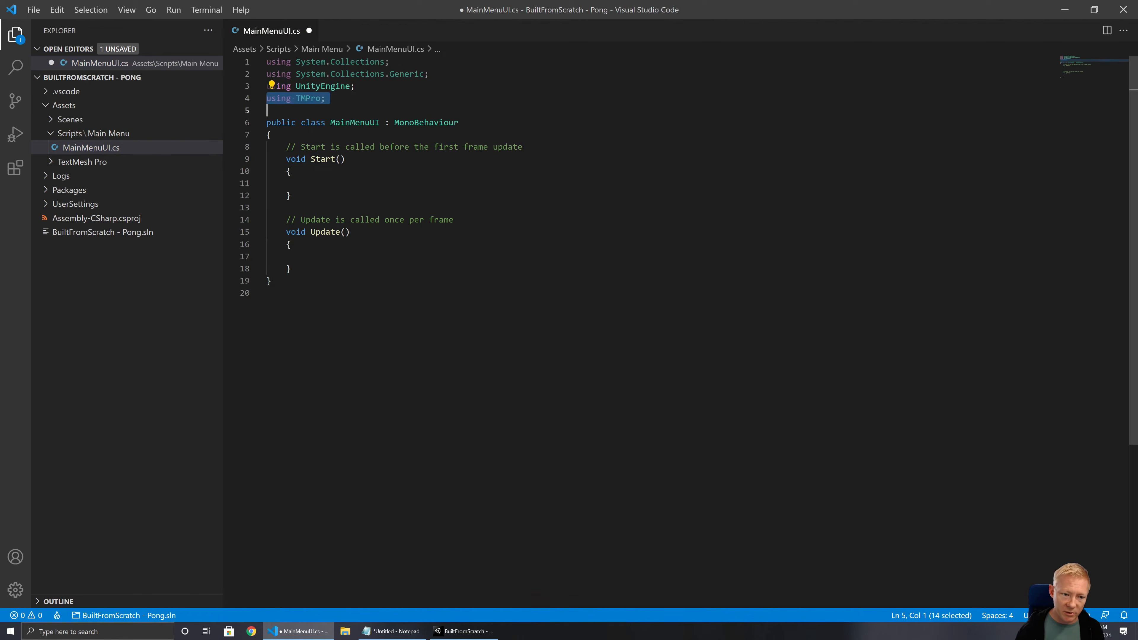
pyautogui.press('Delete')
pyautogui.hotkey('ctrl', 'z')
# Declare "[SerializeField] TMPro VersionDisplay;" at the start of the MainMenuUI class, followed by a blank line
pyautogui.press('Down')
pyautogui.press('Down')
pyautogui.press('Return')
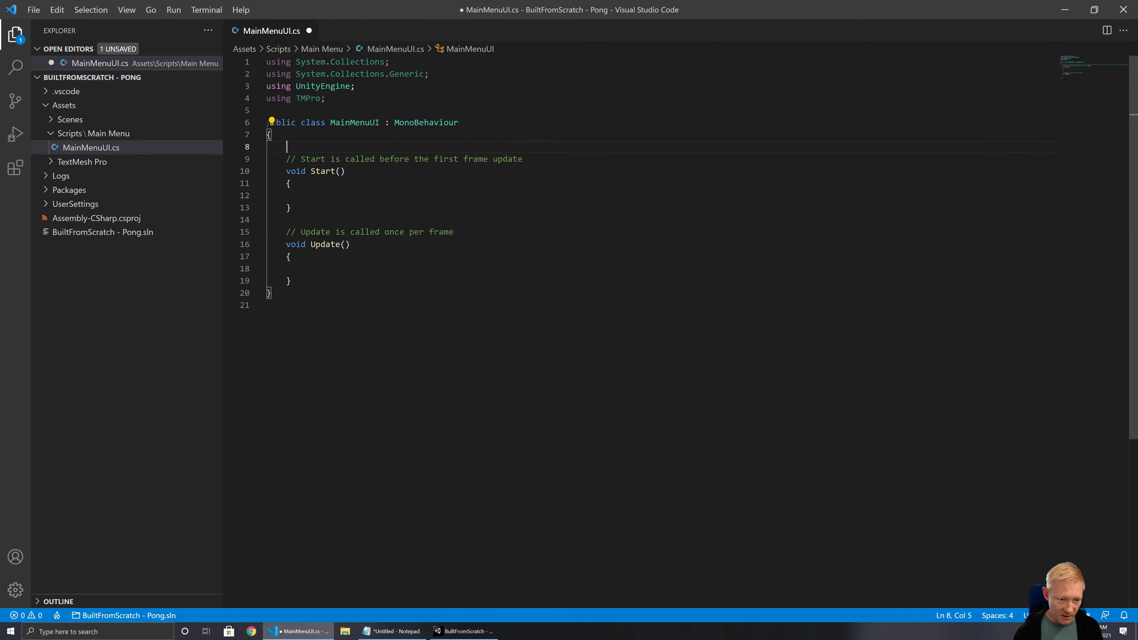
pyautogui.write('[Seri')
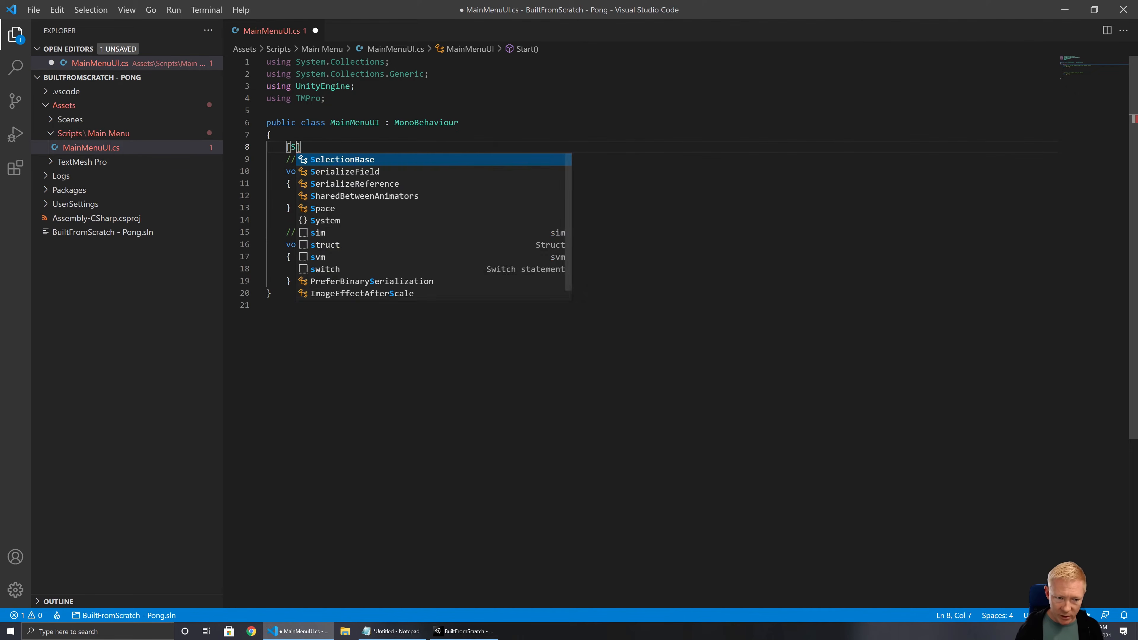
pyautogui.press('Tab')
pyautogui.write('] T')
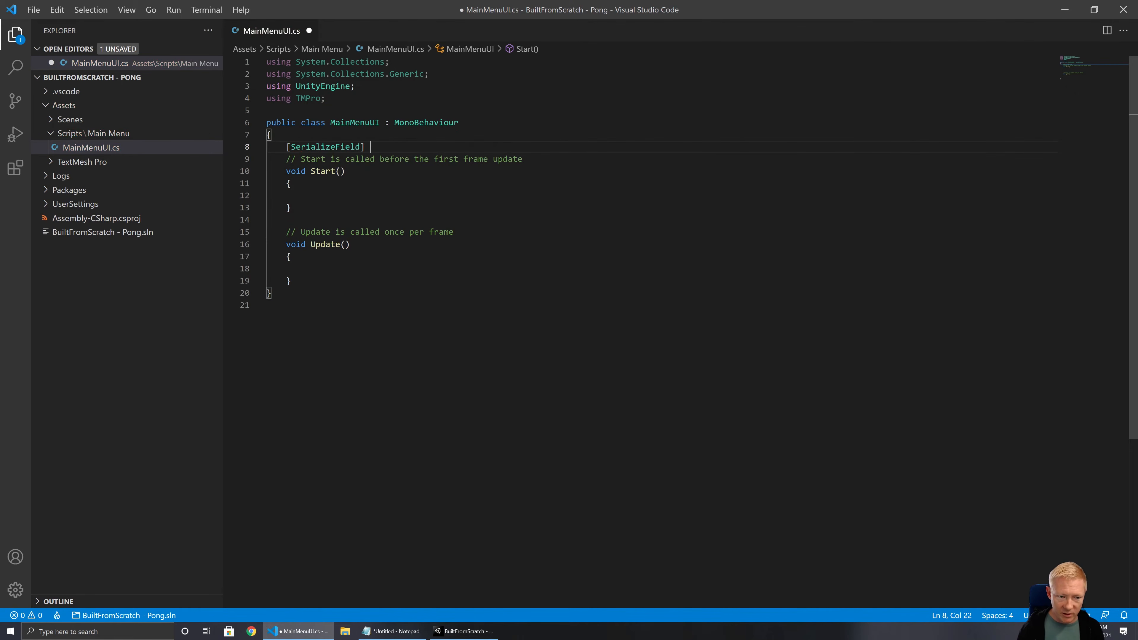
pyautogui.write('MPro V')
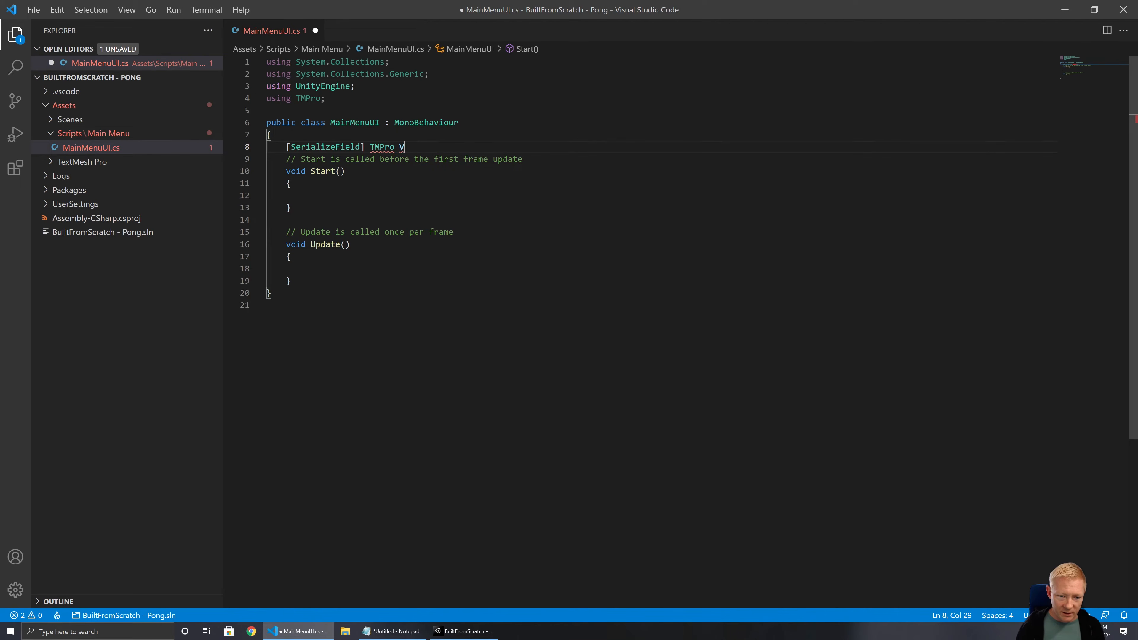
pyautogui.write('ersionDisplay;')
pyautogui.press('Return')
# Insert an extra blank line below the "using TMPro;" directive
pyautogui.press('Up')
pyautogui.press('Up')
pyautogui.press('Up')
pyautogui.press('Up')
pyautogui.press('Up')
pyautogui.press('End')
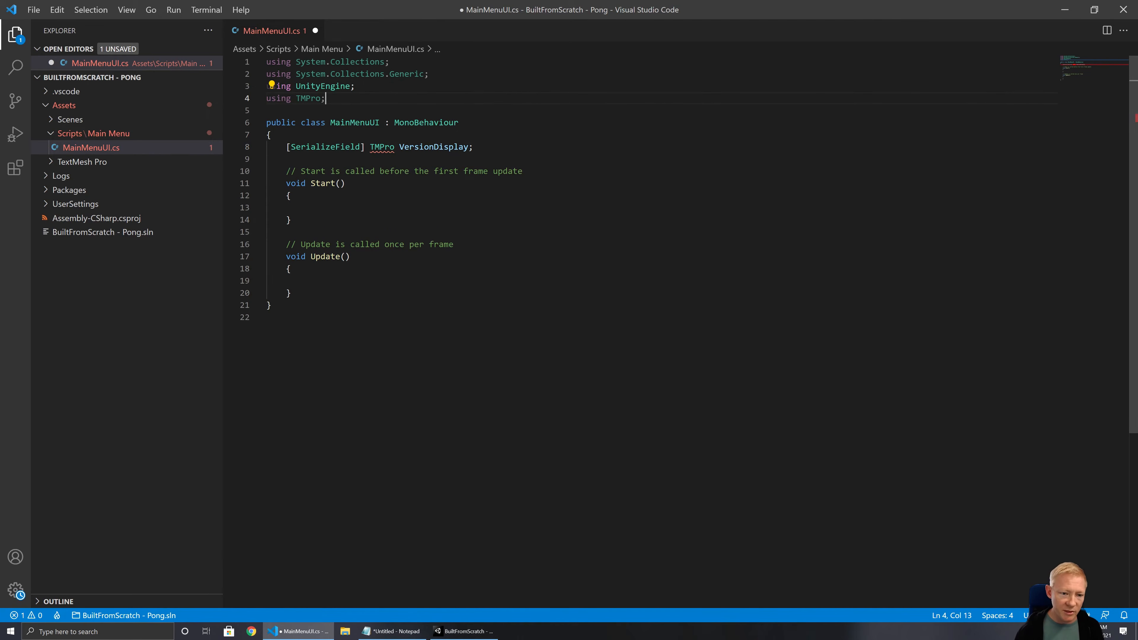
pyautogui.press('Return')
# Change the type of the VersionDisplay field to TextMeshProUGUI
pyautogui.doubleClick(381, 159)
pyautogui.write('E')
pyautogui.press('BackSpace')
pyautogui.write('T')
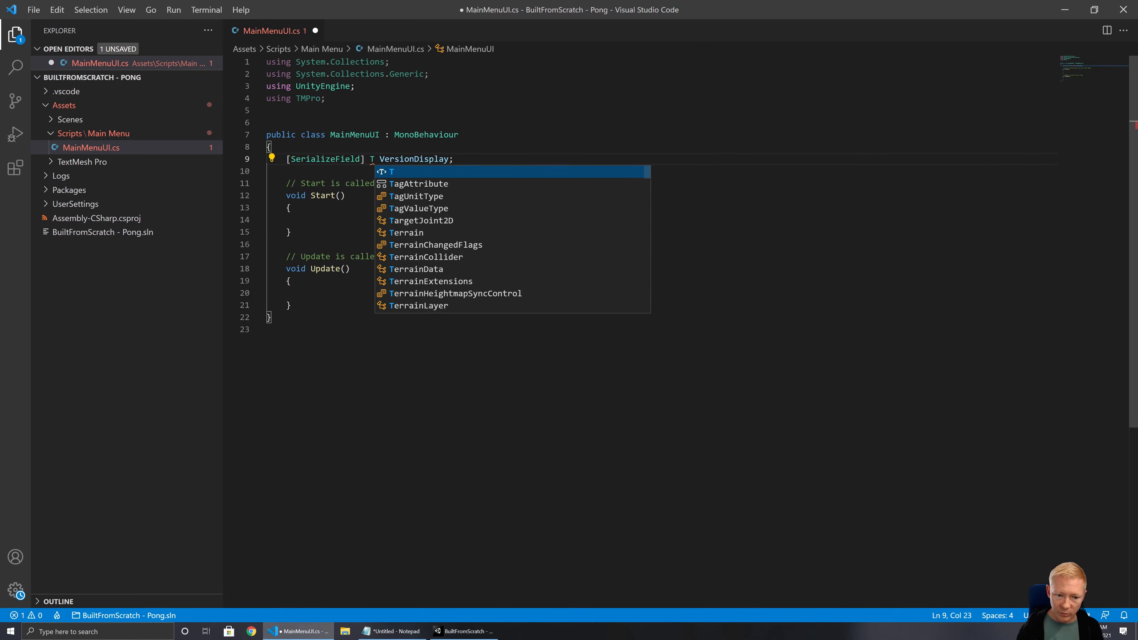
pyautogui.write('ext')
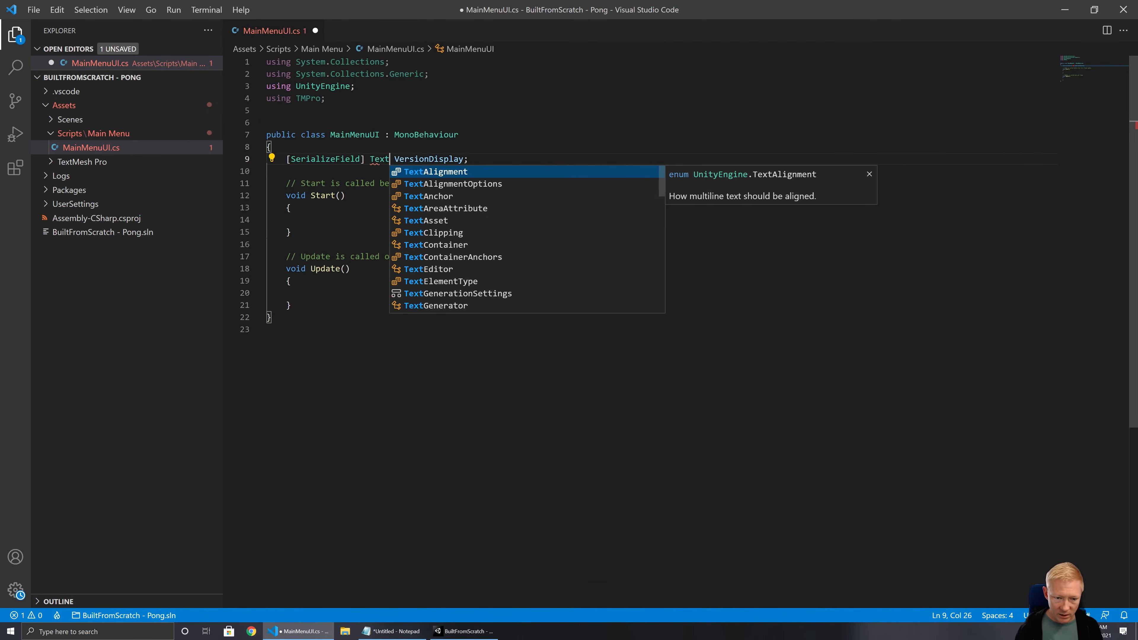
pyautogui.write('MeshProUGUI')
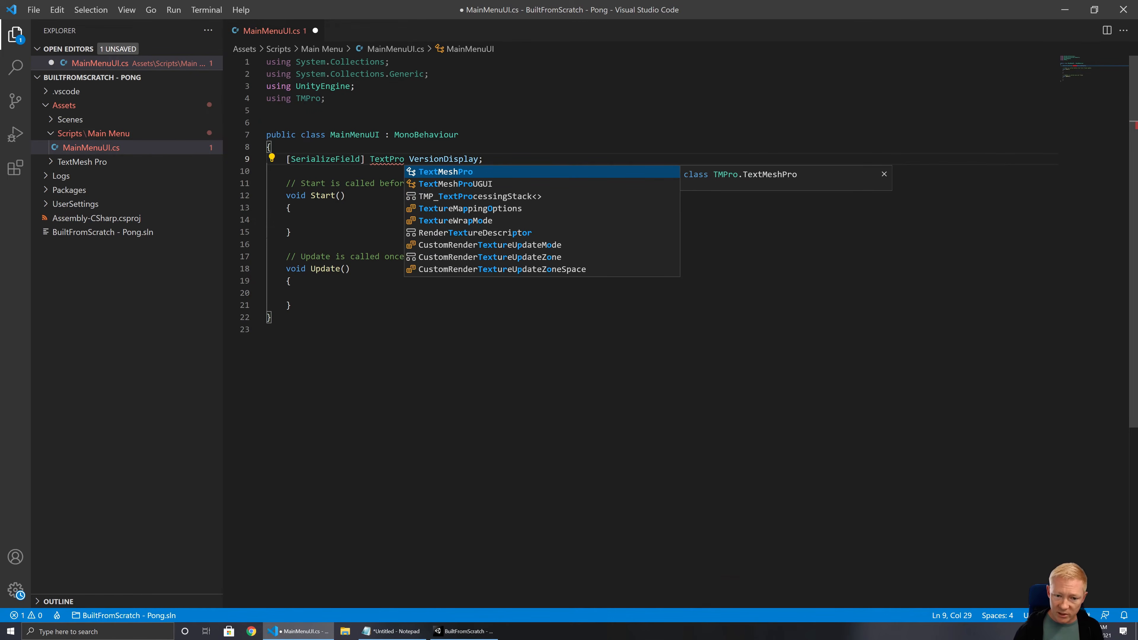
pyautogui.click(267, 110)
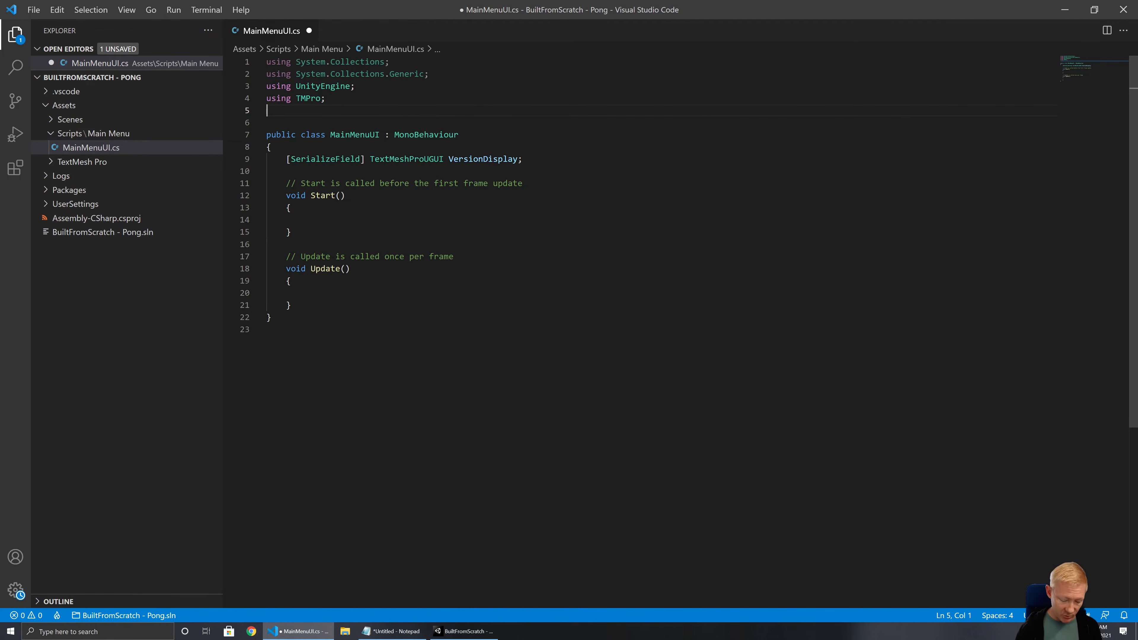
# Add the directive "using UnityEngine.UI;" below "using TMPro;"
pyautogui.write('using UnityEngine.UI')
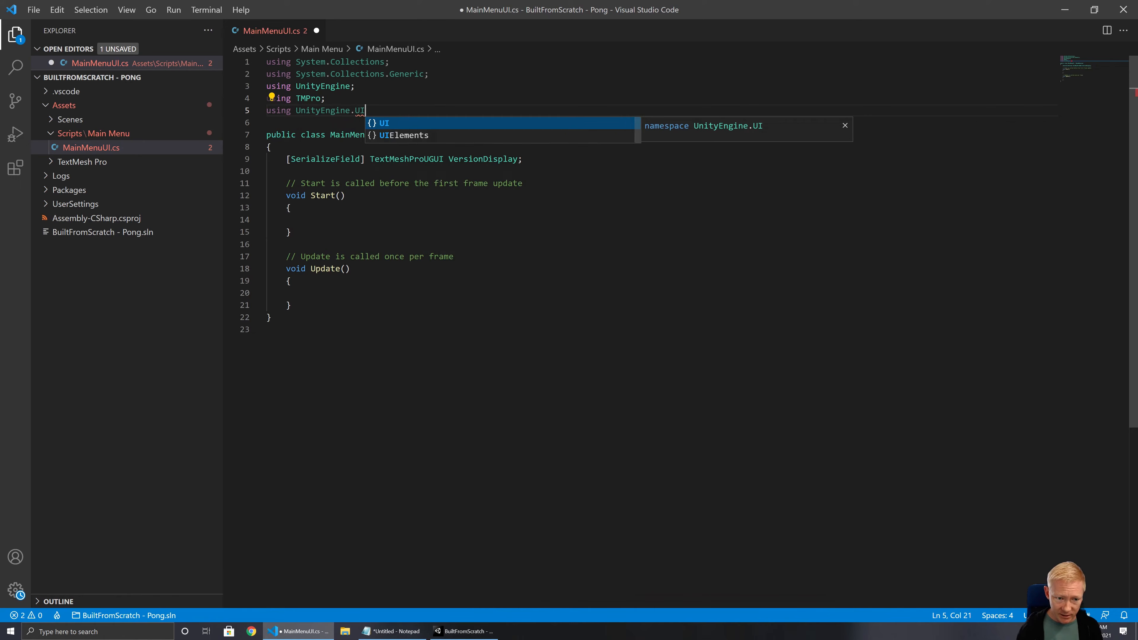
pyautogui.write(';')
# Inside Start(), assign the application version to the display text with "VersionDisplay.text = Application.version;"
pyautogui.click(306, 220)
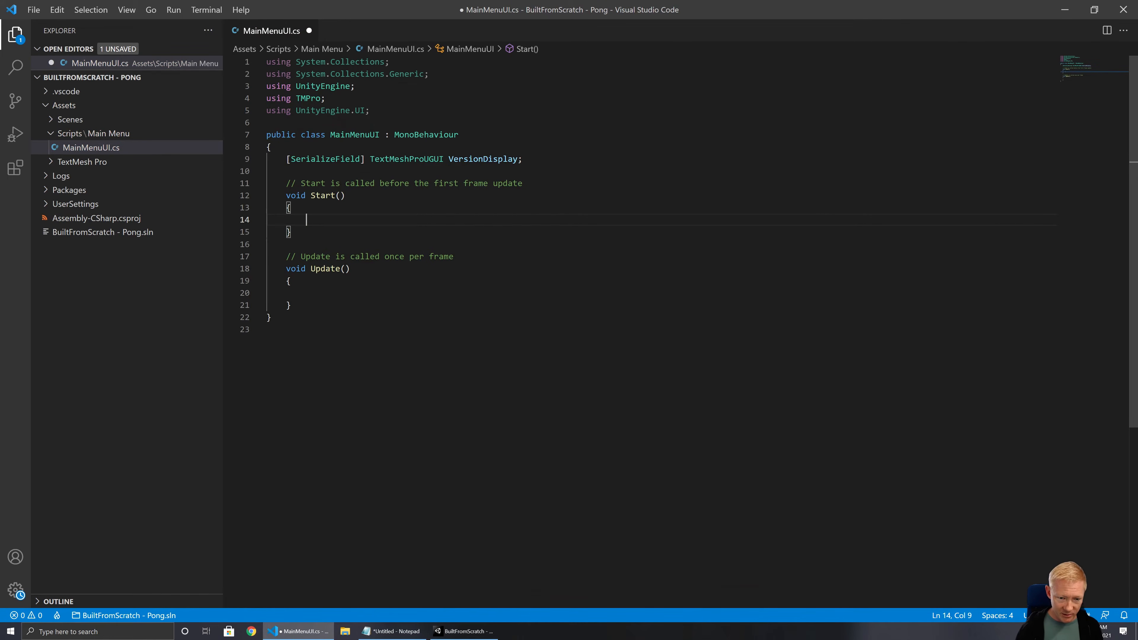
pyautogui.press('Tab')
pyautogui.write('versi')
pyautogui.press('Tab')
pyautogui.write('.te')
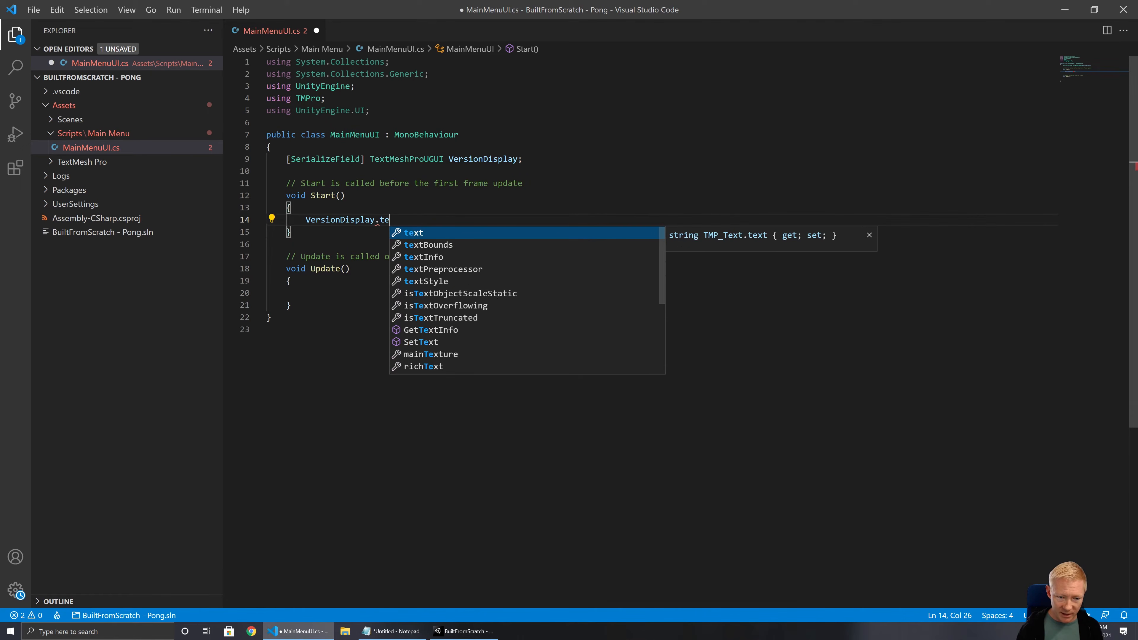
pyautogui.press('Tab')
pyautogui.write('= ')
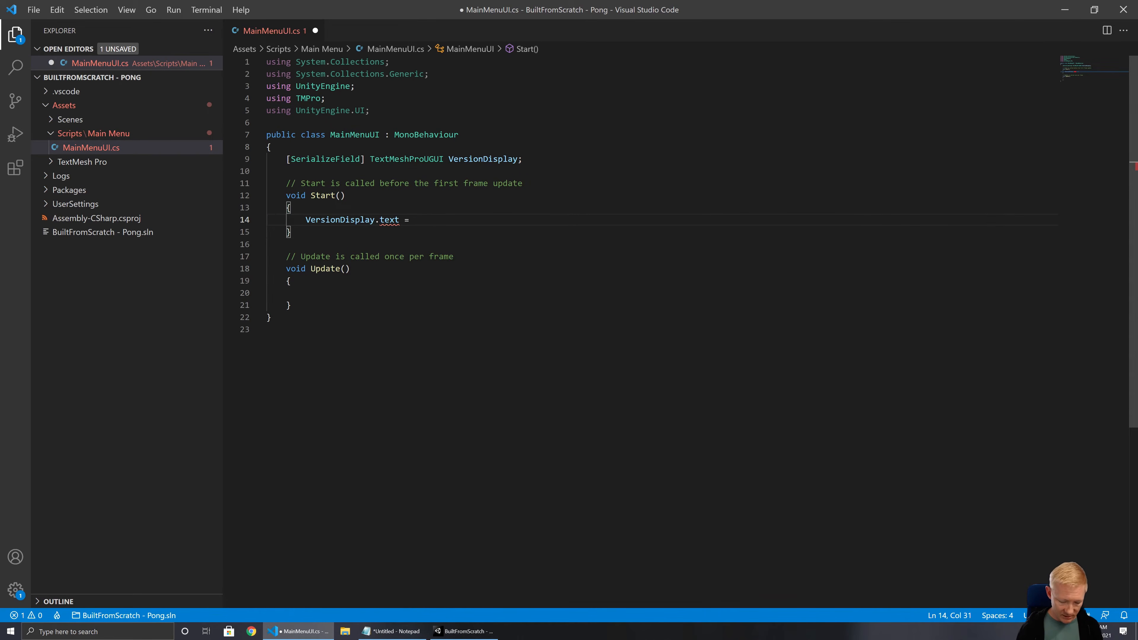
pyautogui.write('ap')
pyautogui.press('Tab')
pyautogui.write('.')
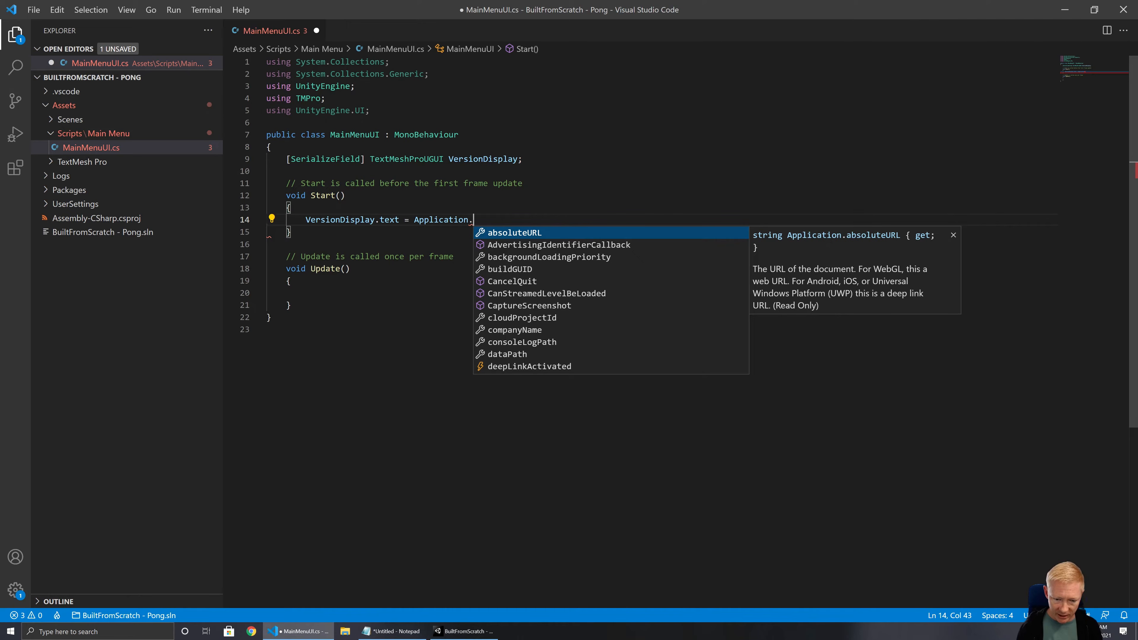
pyautogui.write('v')
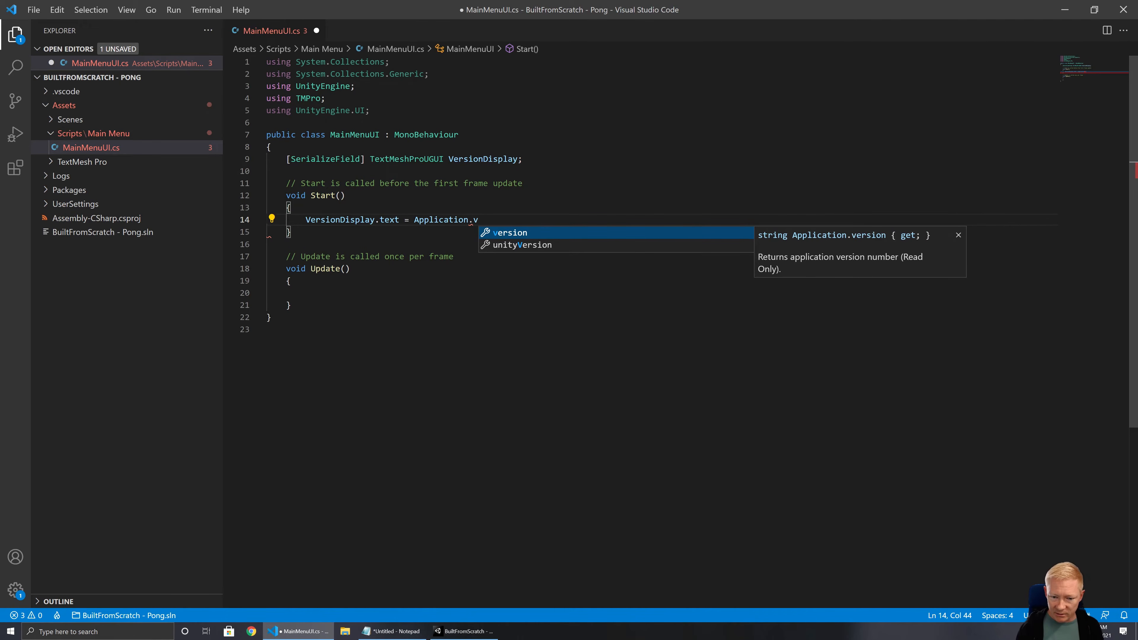
pyautogui.press('Return')
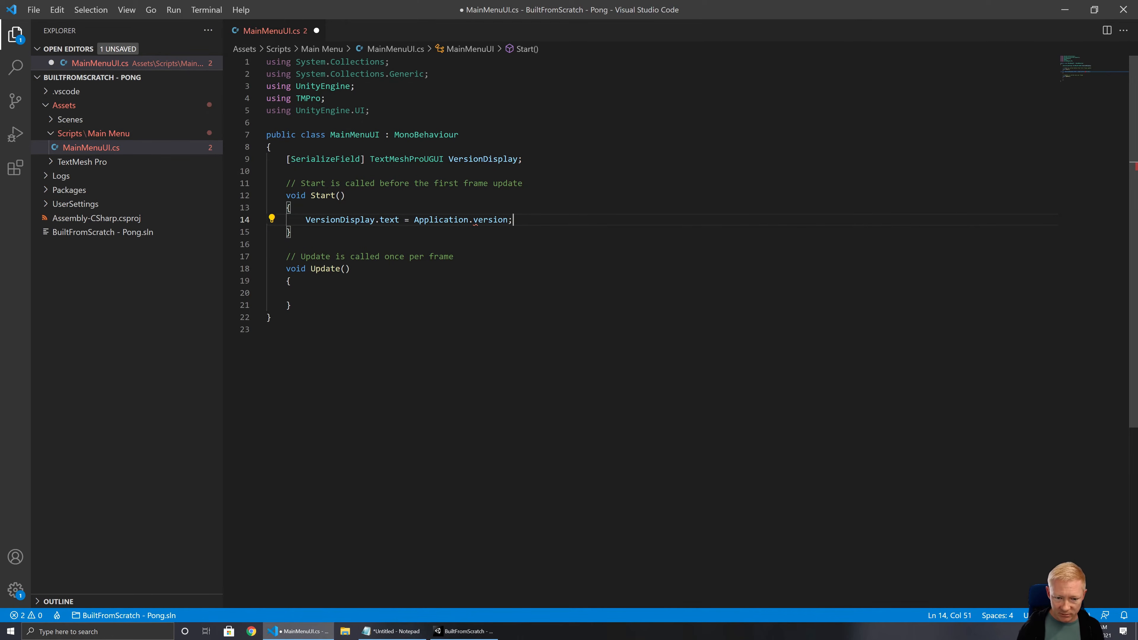
# Prefix Application.version in the VersionDisplay.text assignment with "v" + so the version string starts with v
pyautogui.click(414, 220)
pyautogui.write('"v" +')
pyautogui.press('Down')
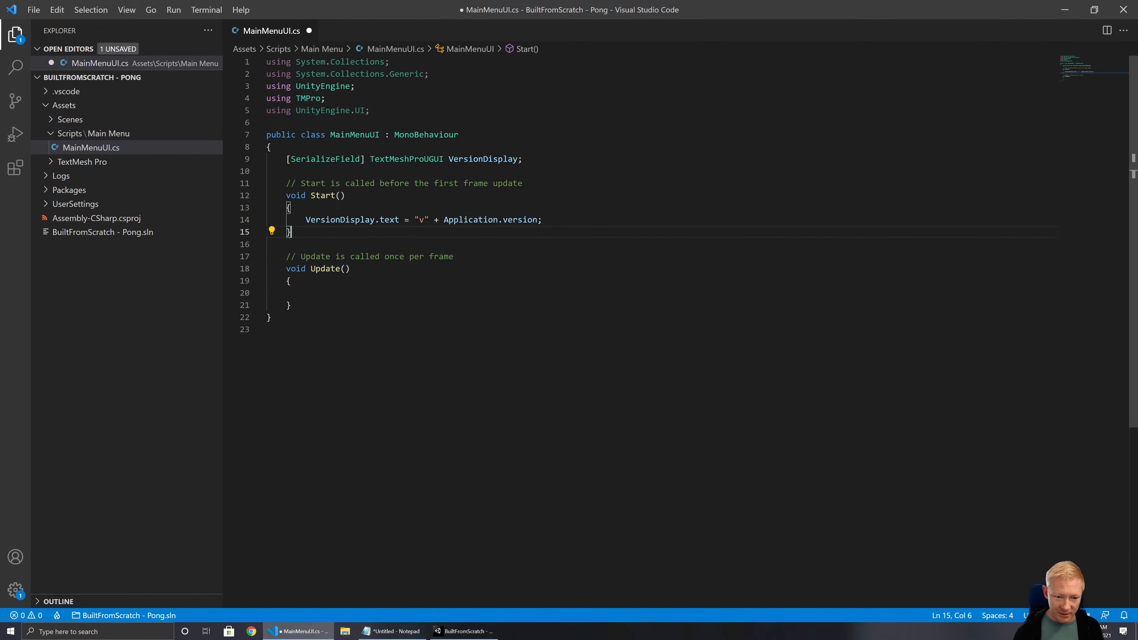
# Add an empty public void method OnPlay_HumanVsHuman() below Update(), separated by a blank line
pyautogui.click(292, 306)
pyautogui.press('Return')
pyautogui.press('Return')
pyautogui.write('public void OnStr')
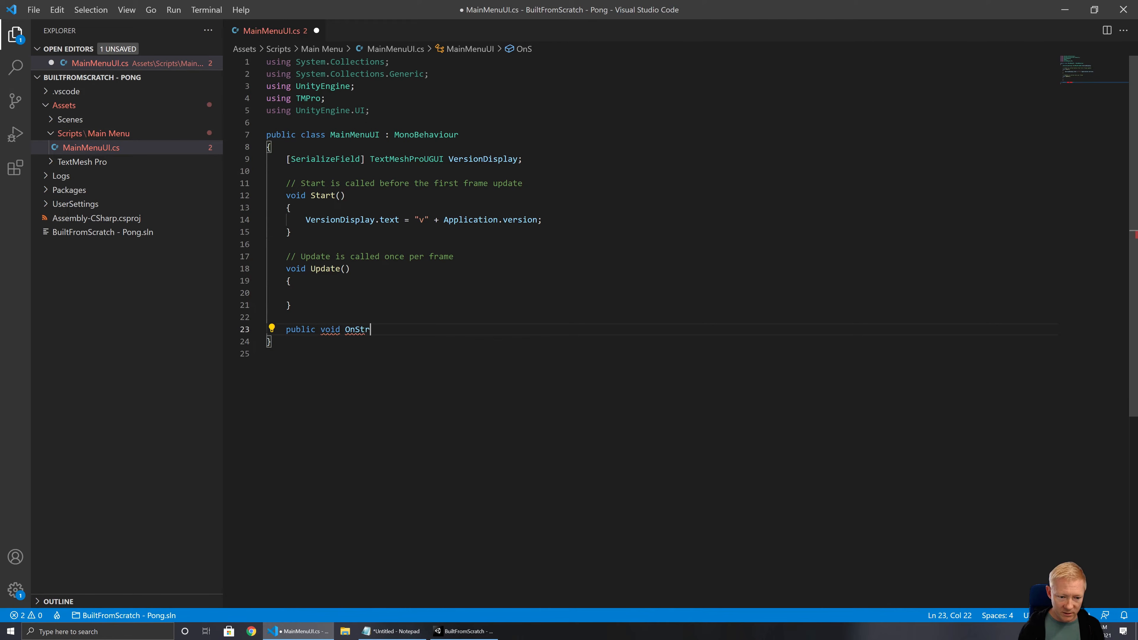
pyautogui.press('BackSpace')
pyautogui.press('BackSpace')
pyautogui.press('BackSpace')
pyautogui.write('Play_')
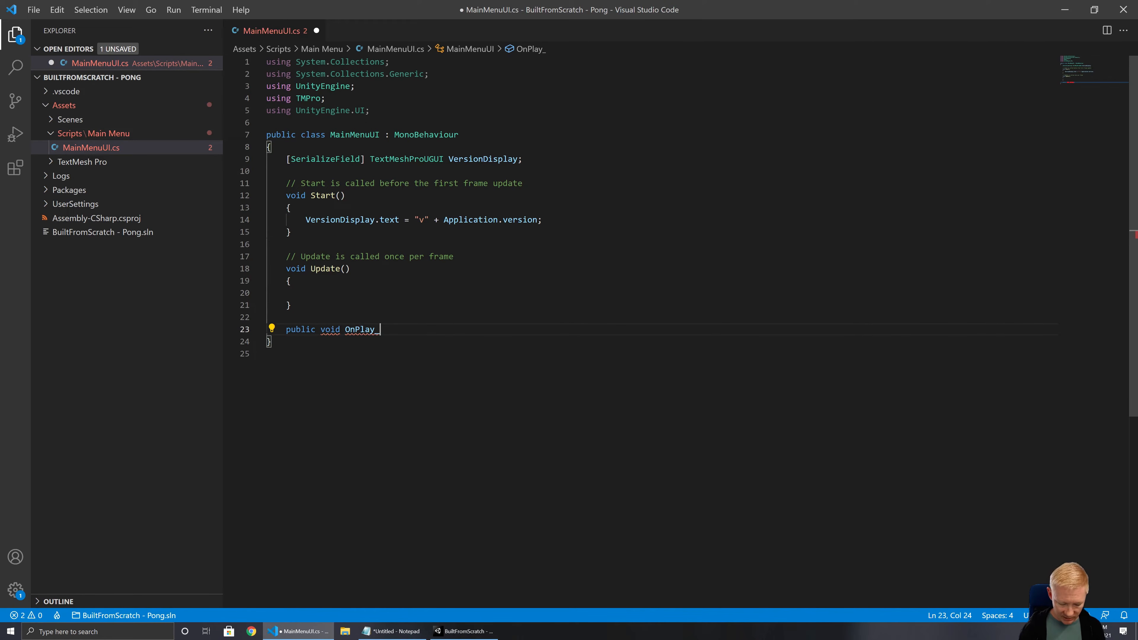
pyautogui.write(' Human')
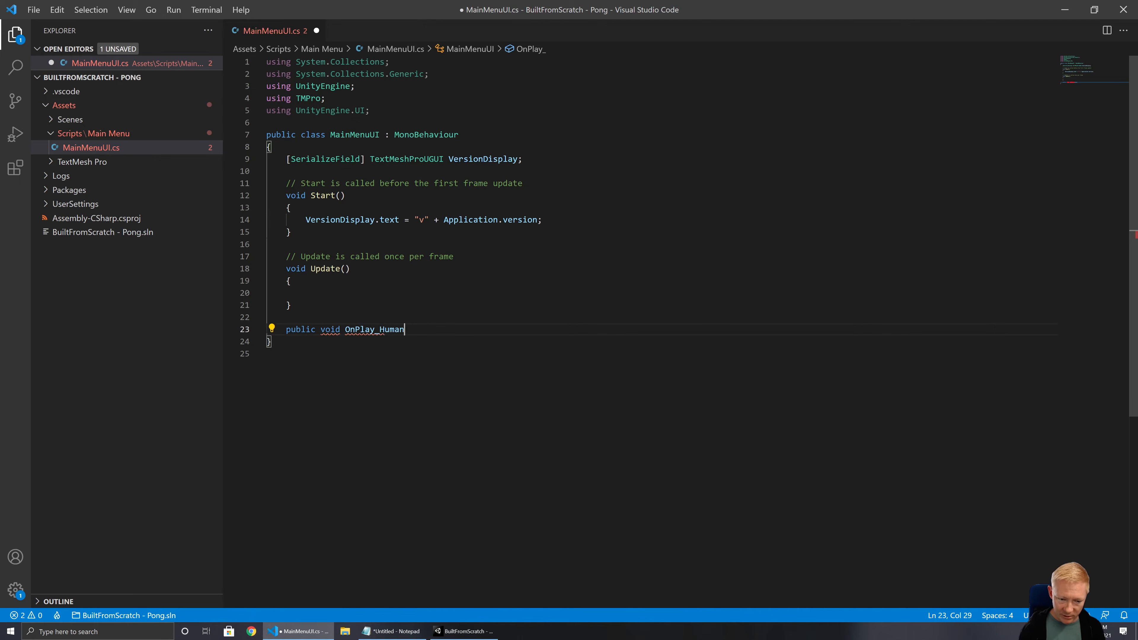
pyautogui.write('vsHuman()')
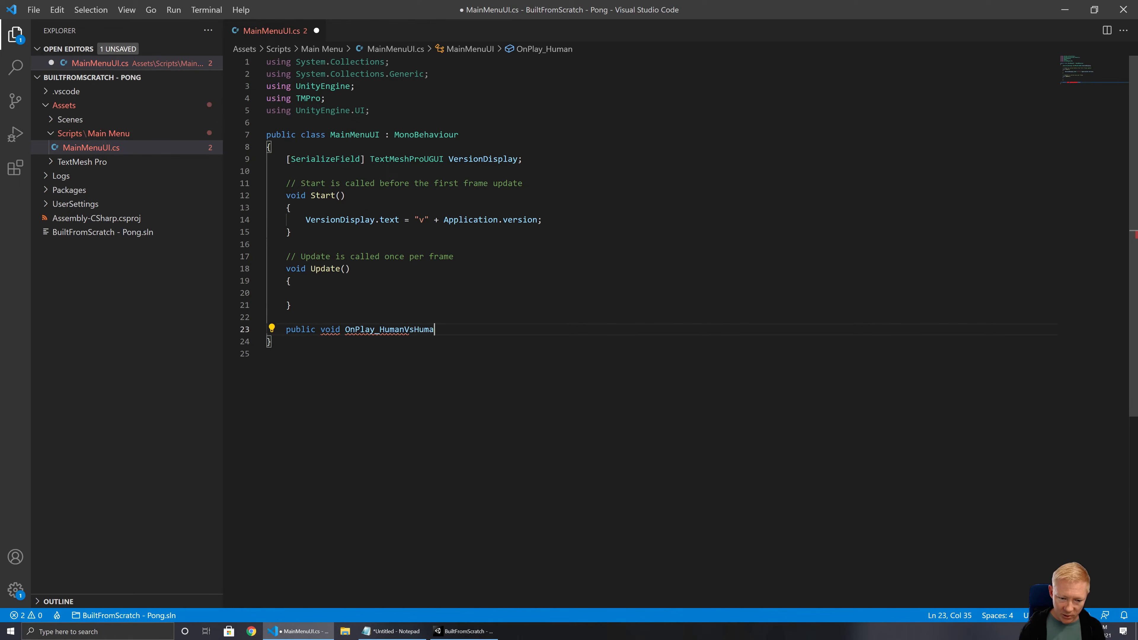
pyautogui.press('Return')
pyautogui.write('{')
pyautogui.press('Return')
pyautogui.press('Down')
# Add an empty public void method OnPlay_HumanVsAI() below OnPlay_HumanVsHuman()
pyautogui.press('Return')
pyautogui.press('Return')
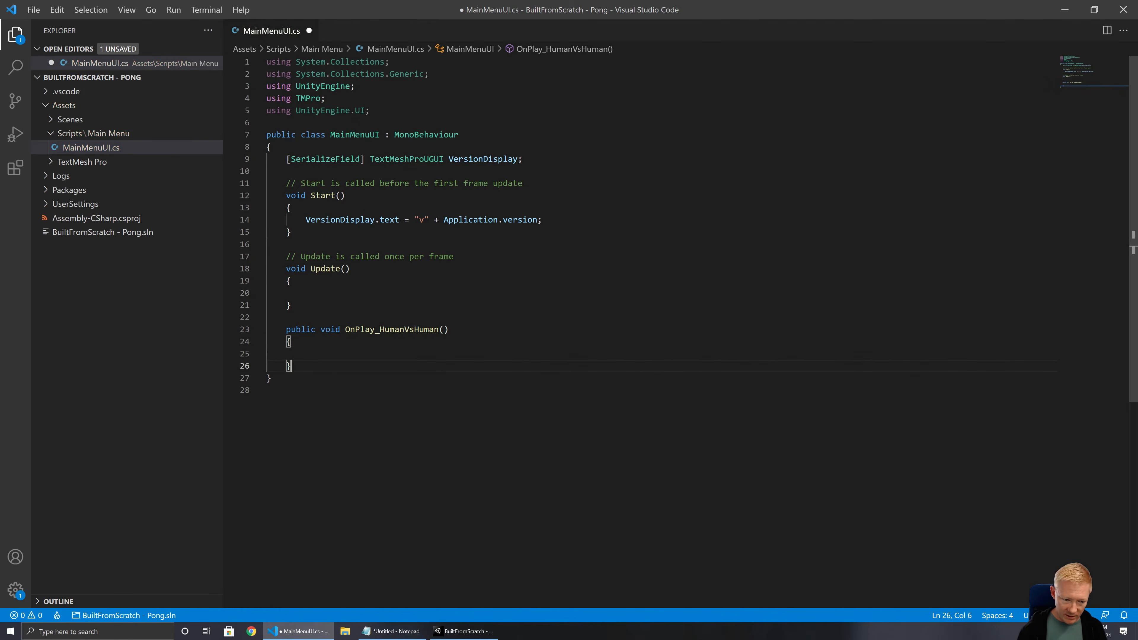
pyautogui.write('public void ')
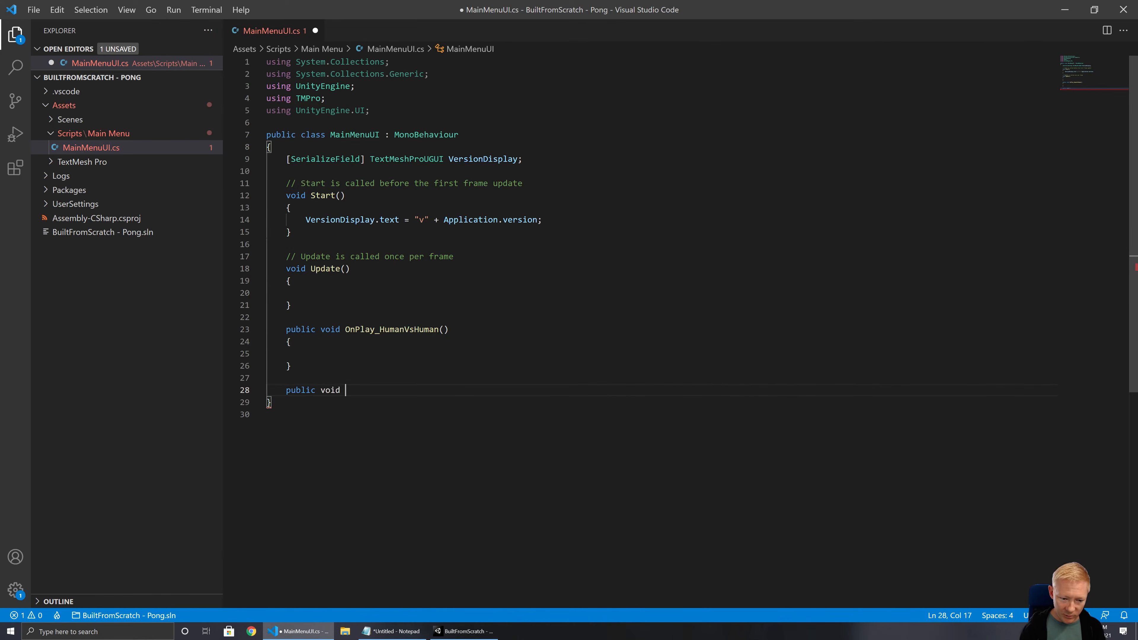
pyautogui.write('OnPlay_H')
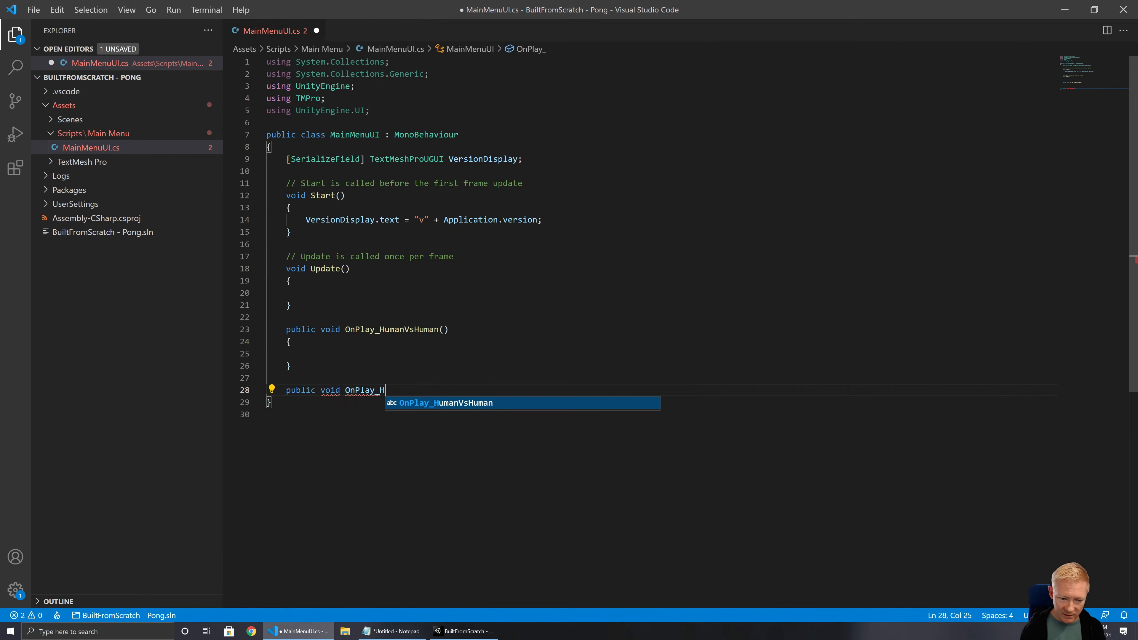
pyautogui.write('umanVsAI()')
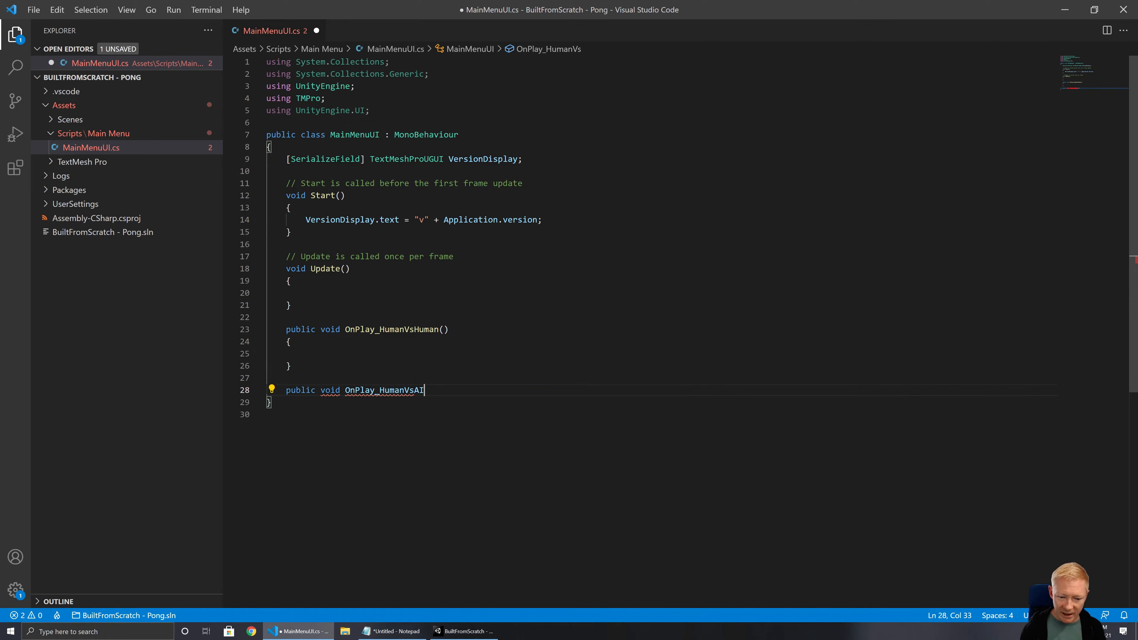
pyautogui.press('Return')
pyautogui.write('{')
pyautogui.press('Return')
pyautogui.press('Down')
# Add a public void method OnQuit() below OnPlay_HumanVsAI() that calls Application.Quit();
pyautogui.press('Return')
pyautogui.press('Return')
pyautogui.write('pu')
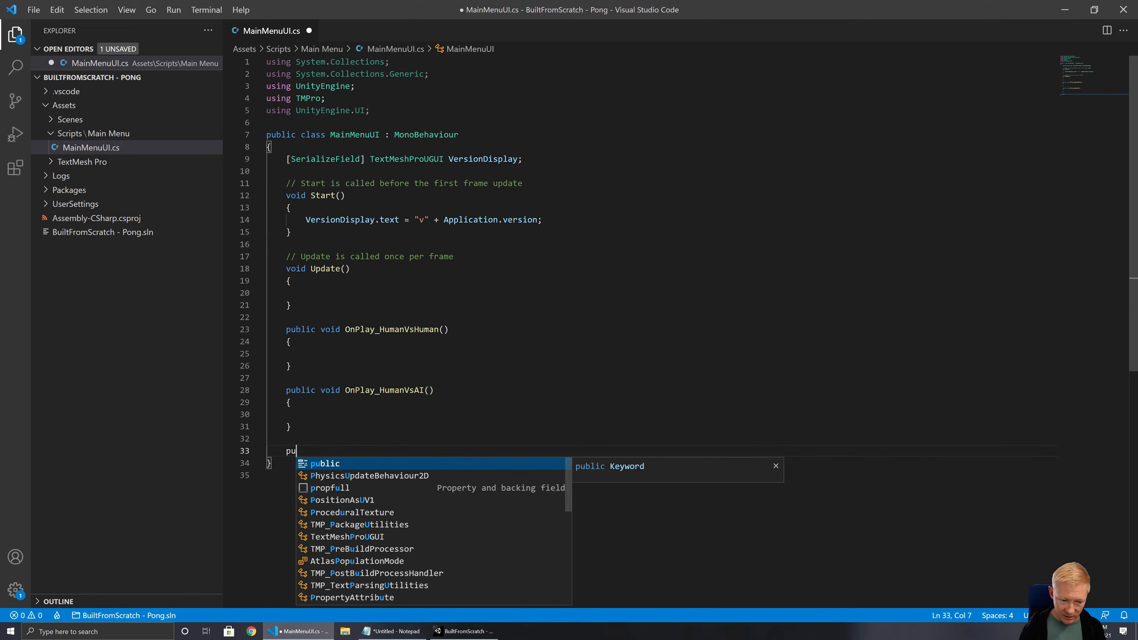
pyautogui.write('blic void OnQuit()')
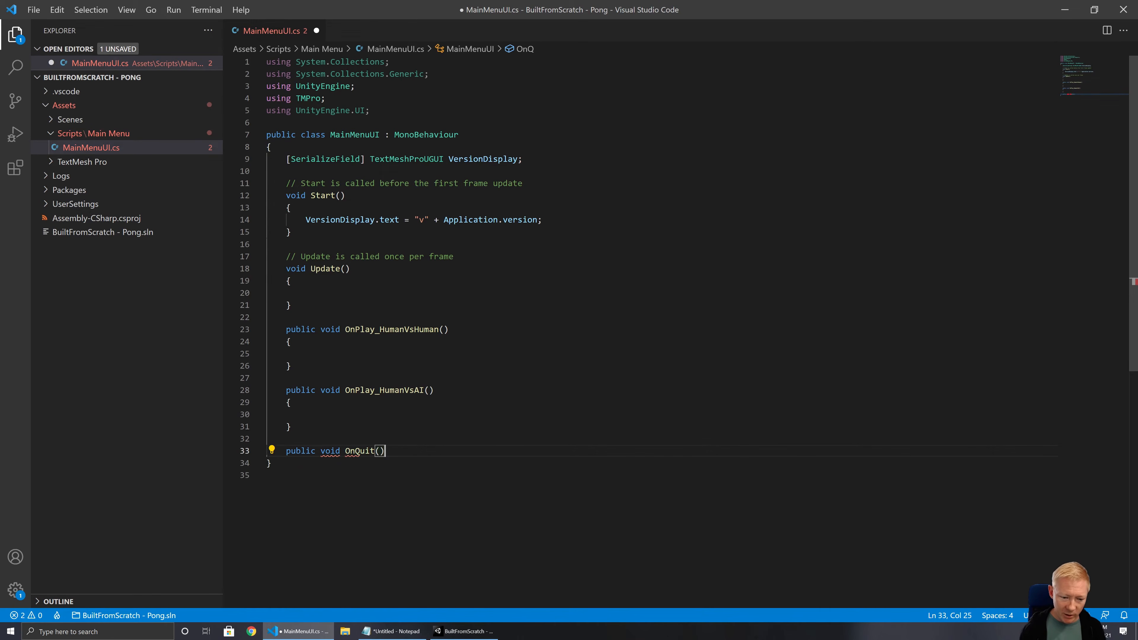
pyautogui.press('Return')
pyautogui.write('{')
pyautogui.press('Return')
pyautogui.write('App')
pyautogui.press('Tab')
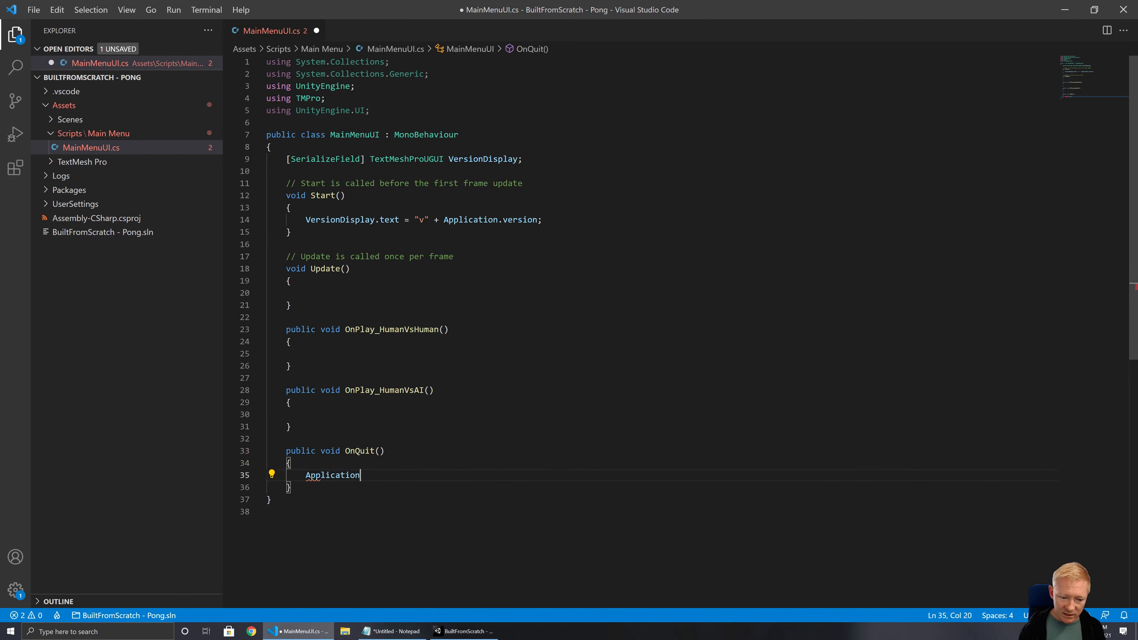
pyautogui.write('.')
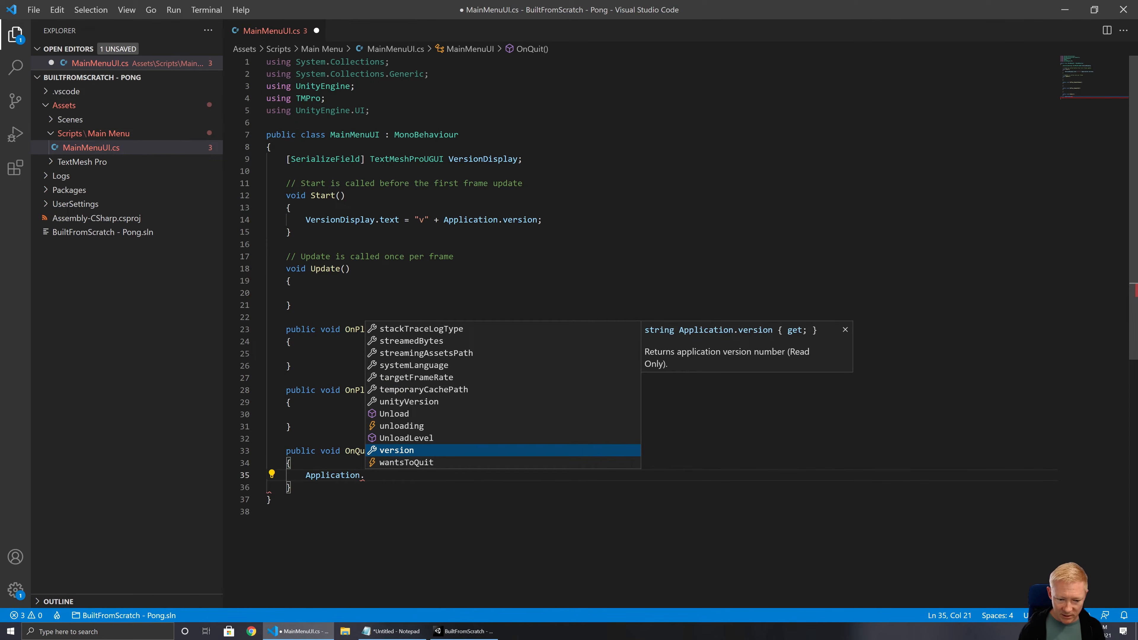
pyautogui.write('qui')
pyautogui.press('Down')
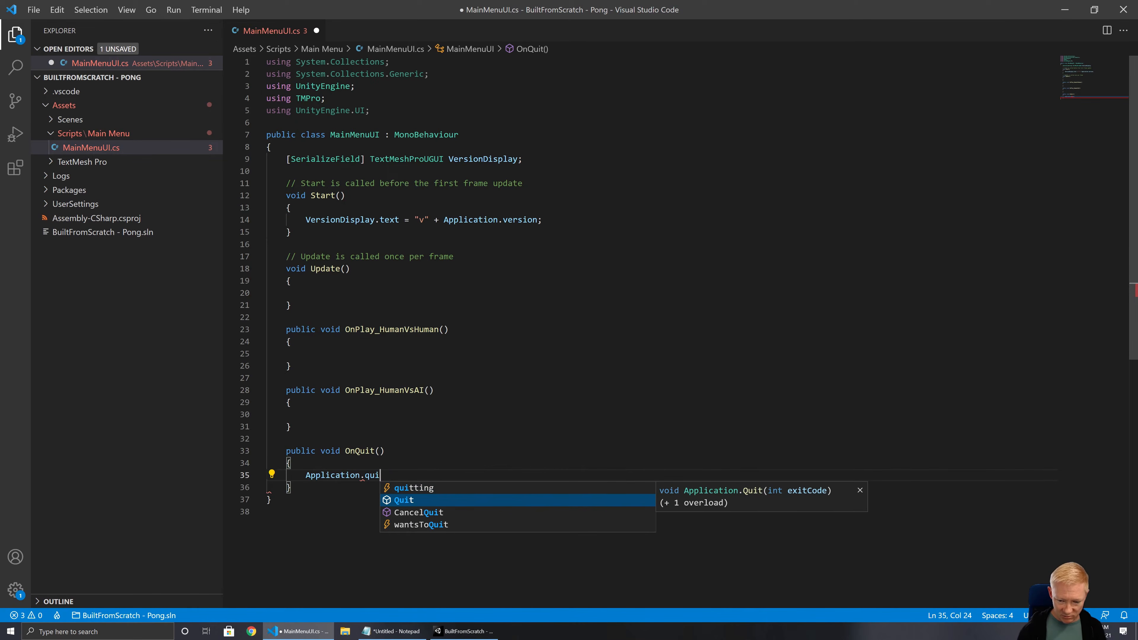
pyautogui.press('Tab')
pyautogui.write('();')
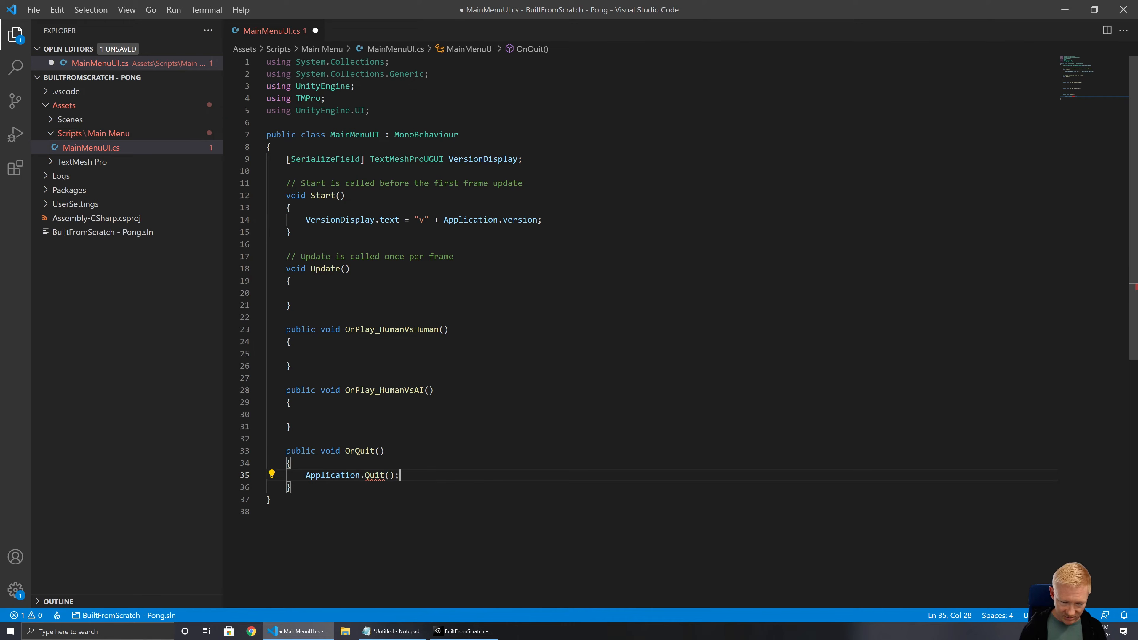
pyautogui.press('Up')
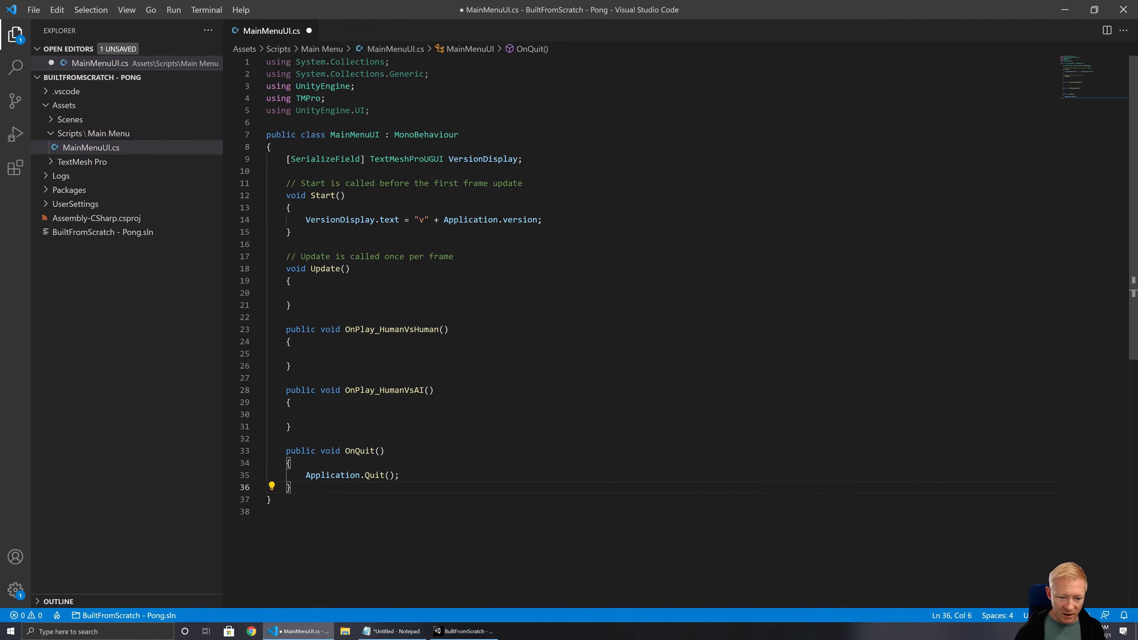
# Save the MainMenuUI script
pyautogui.click(292, 402)
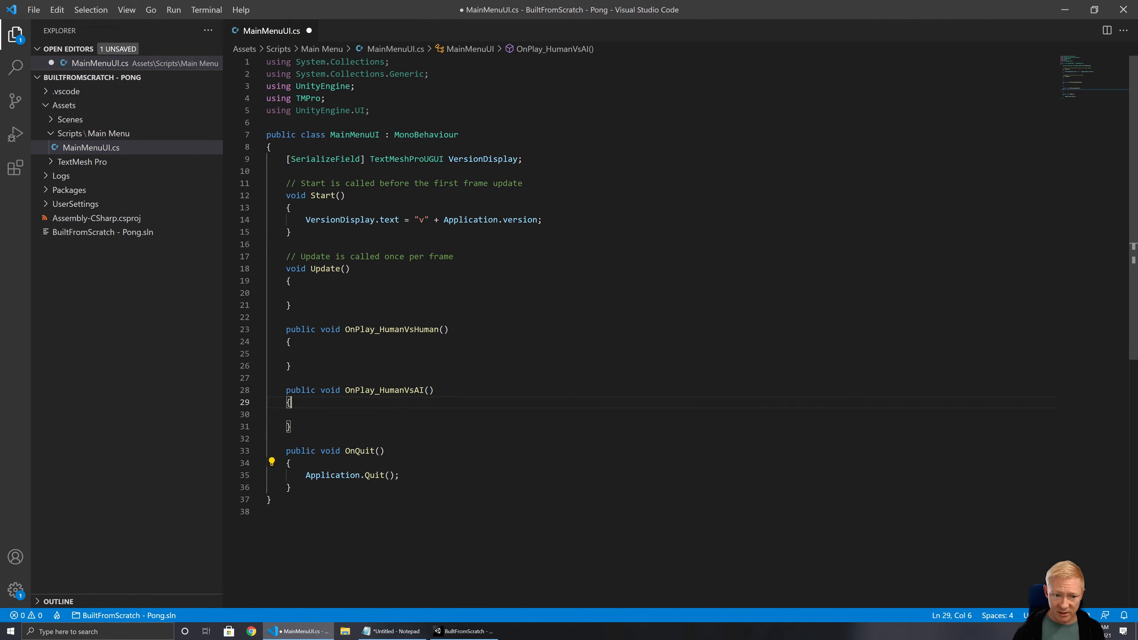
pyautogui.click(268, 354)
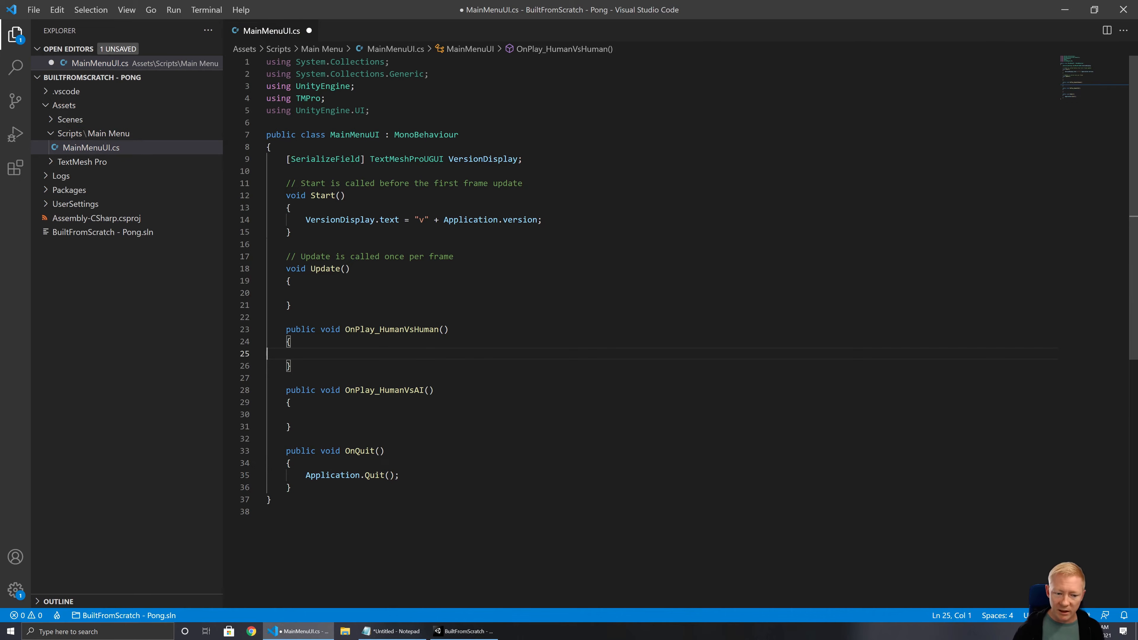
pyautogui.hotkey('ctrl', 's')
pyautogui.click(292, 426)
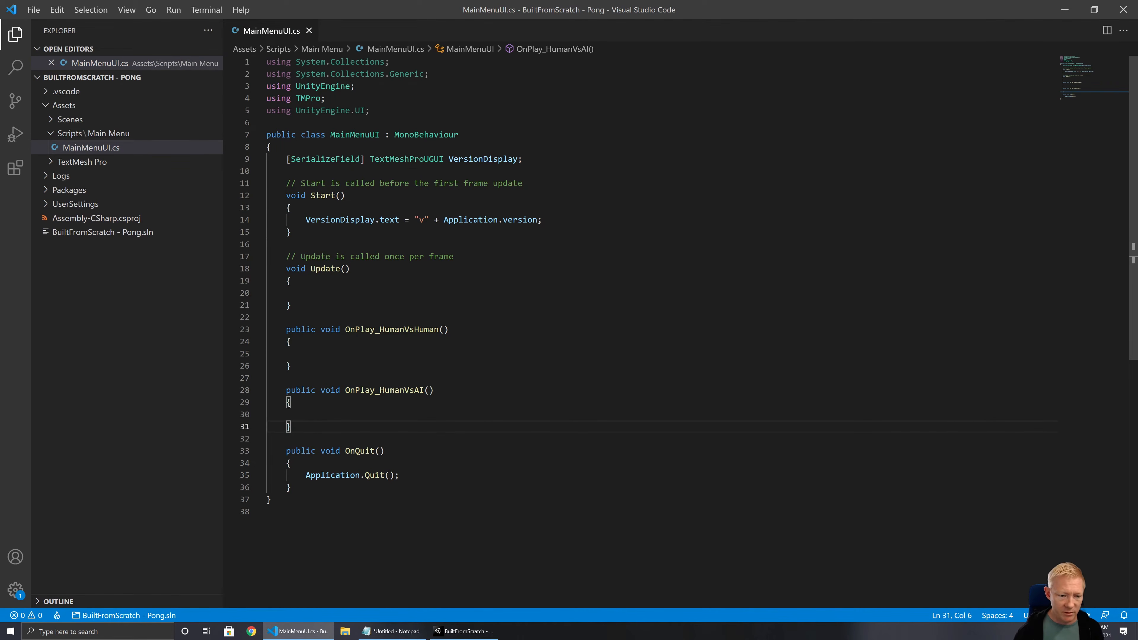
pyautogui.click(375, 330)
pyautogui.click(370, 390)
pyautogui.click(268, 354)
# Add the directive "using UnityEngine.SceneManagement;" below "using UnityEngine.UI;"
pyautogui.click(371, 111)
pyautogui.press('Return')
pyautogui.write('using Unity')
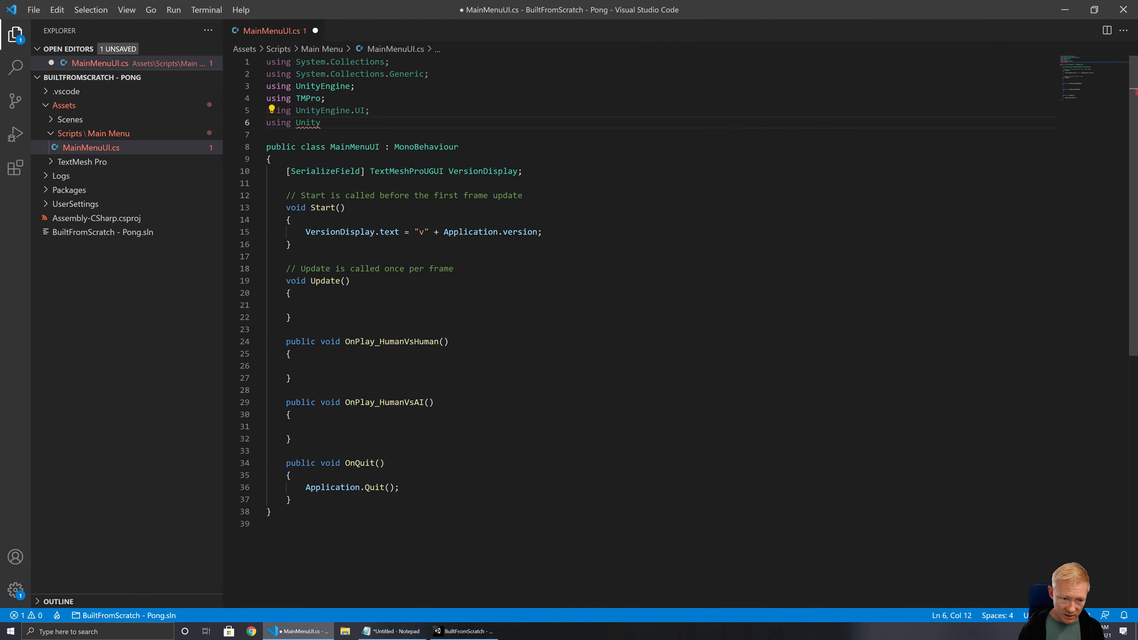
pyautogui.write('Engine.SceneManagement;')
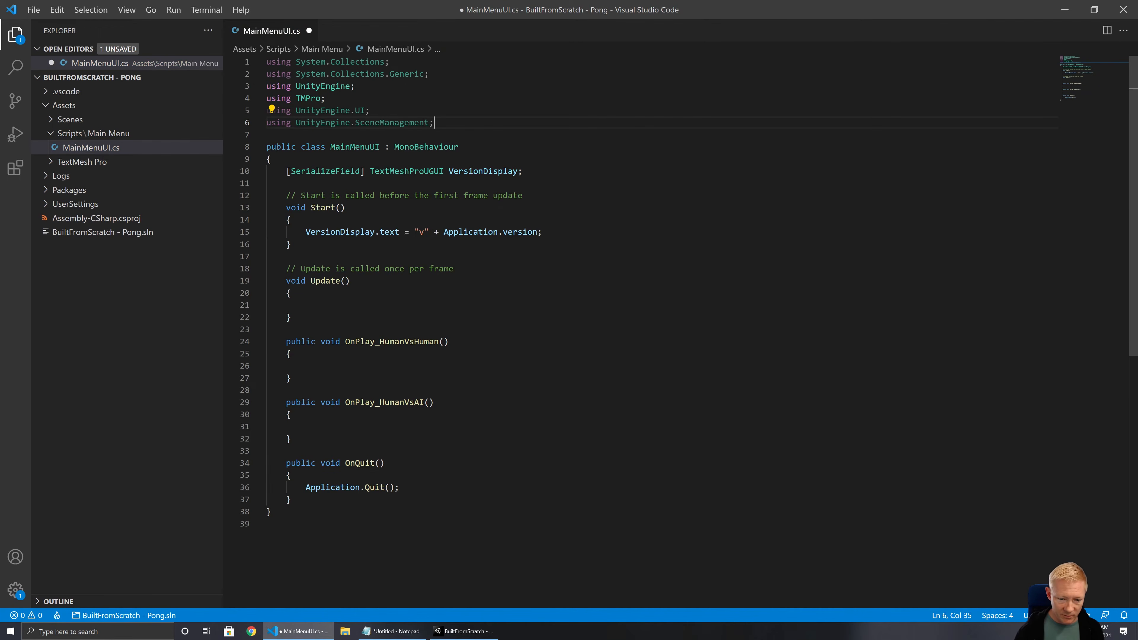
# Start a SceneManager.LoadScene() call in the body of OnPlay_HumanVsHuman(), leaving its argument empty
pyautogui.click(291, 354)
pyautogui.press('Down')
pyautogui.press('BackSpace')
pyautogui.press('Return')
pyautogui.write('S')
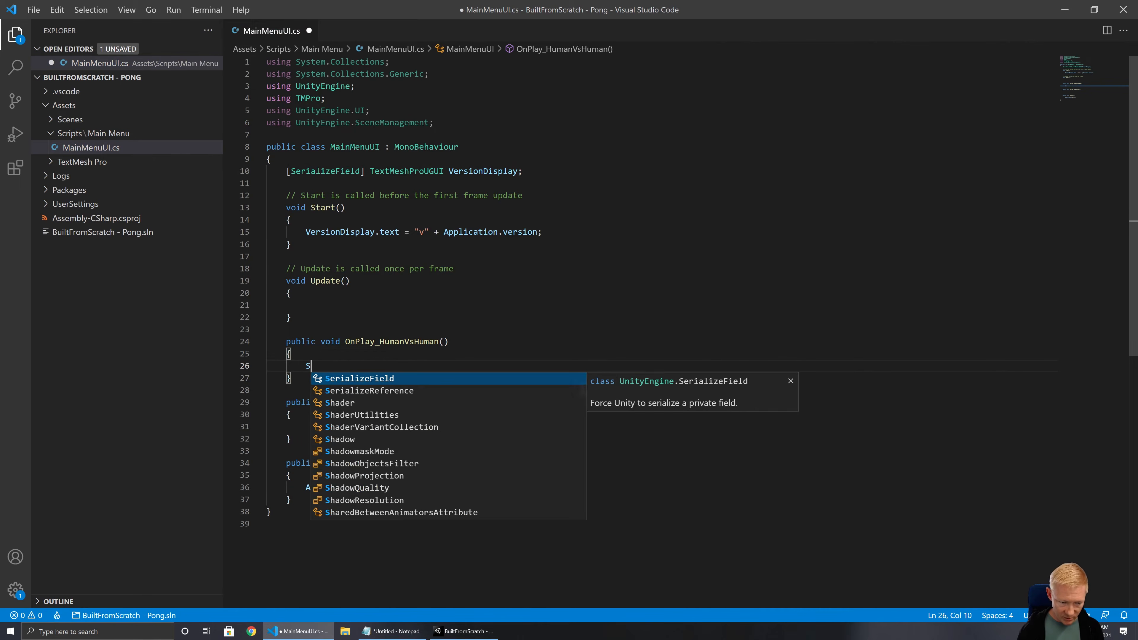
pyautogui.write('ceneManager.LoadScene(')
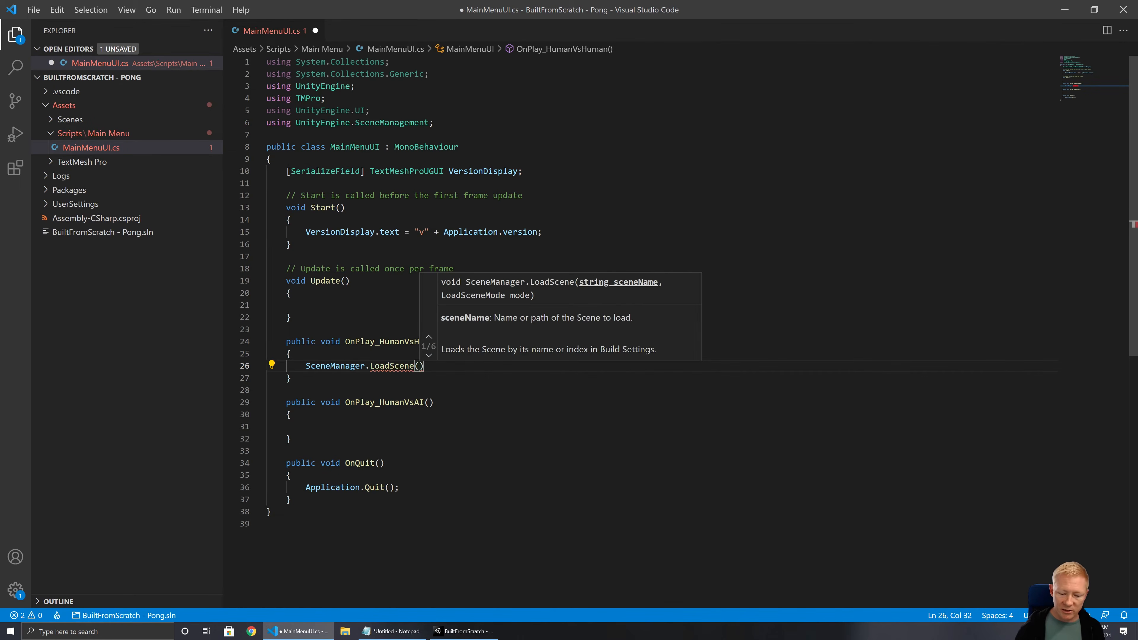
pyautogui.hotkey('ctrl', 's')
# Check the level scene's name in Unity's Scenes folder, and back in Visual Studio Code complete the call as SceneManager.LoadScene("Main Level");
pyautogui.click(463, 631)
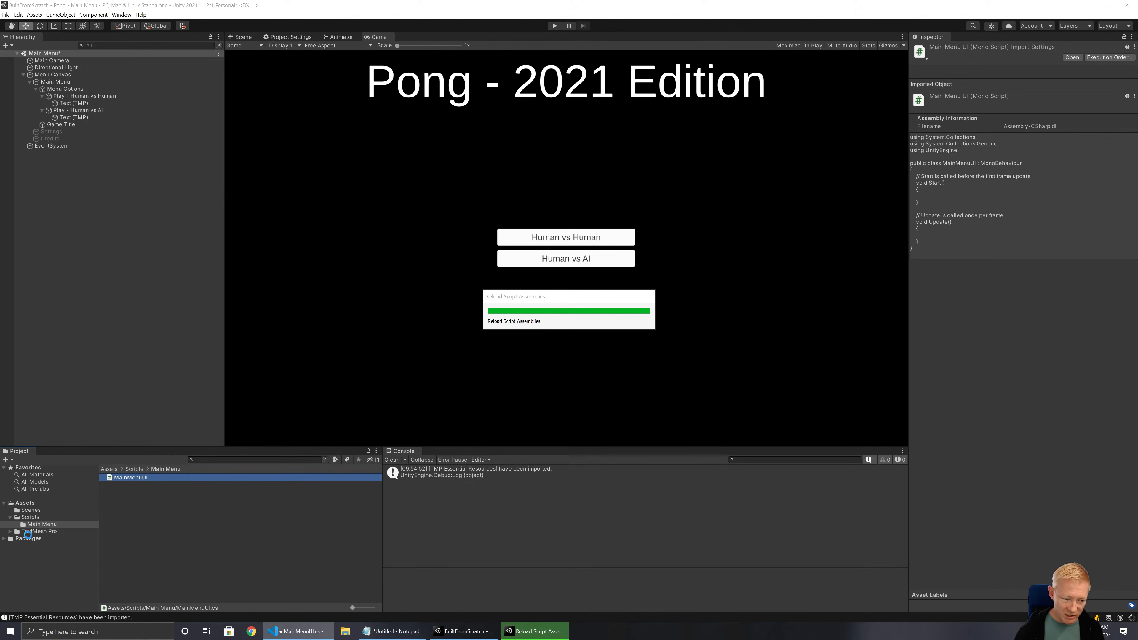
pyautogui.click(35, 510)
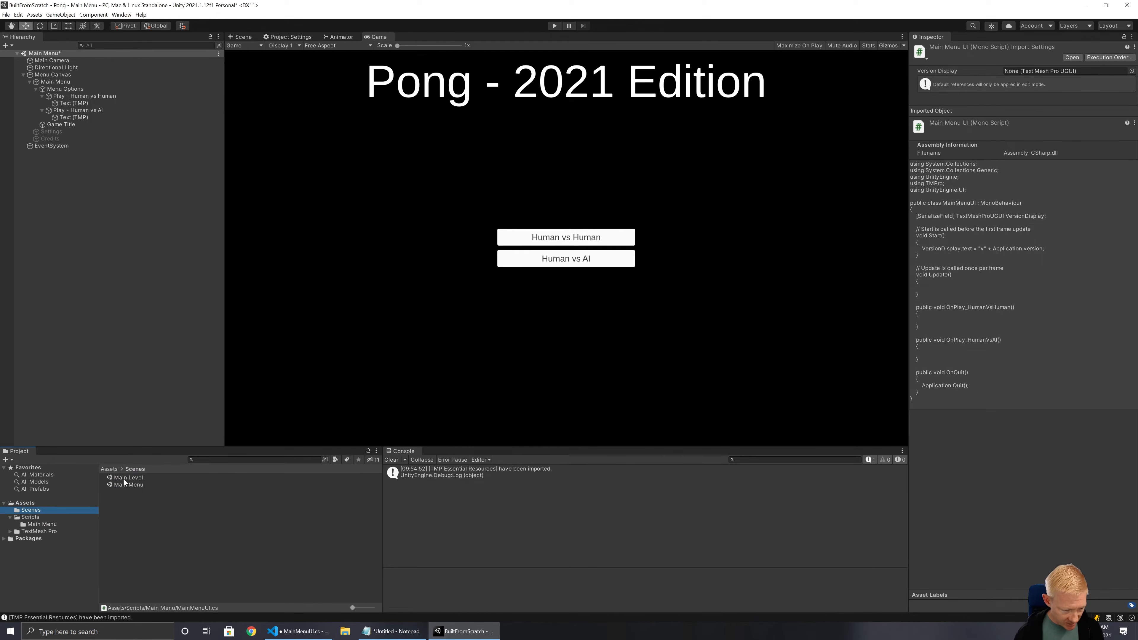
pyautogui.click(302, 631)
pyautogui.write('"Main Level')
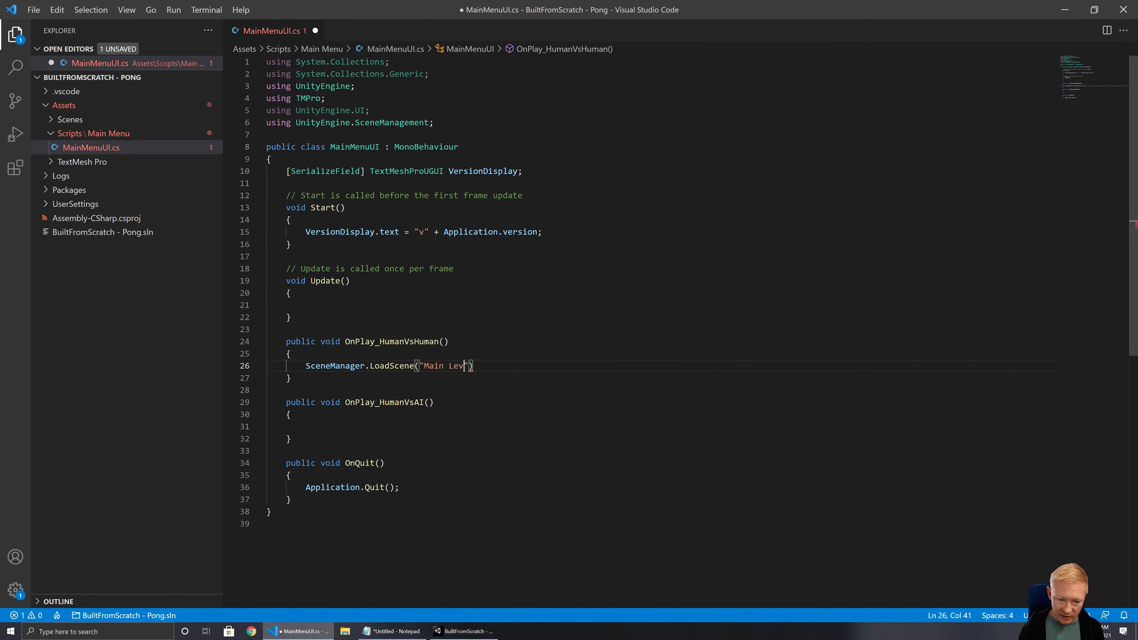
pyautogui.press('End')
pyautogui.write(';')
# Copy the SceneManager.LoadScene("Main Level"); line into the body of OnPlay_HumanVsAI() and save the script
pyautogui.press('Home')
pyautogui.press('Home')
pyautogui.press('Home')
pyautogui.press('Home')
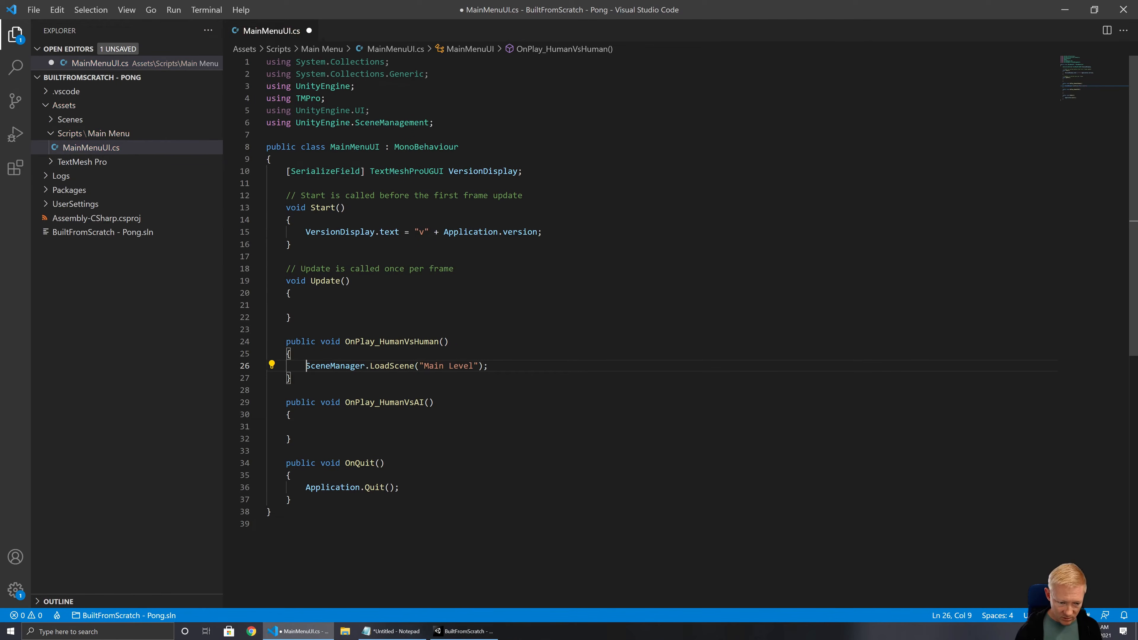
pyautogui.hotkey('shift', 'Down')
pyautogui.hotkey('ctrl', 'c')
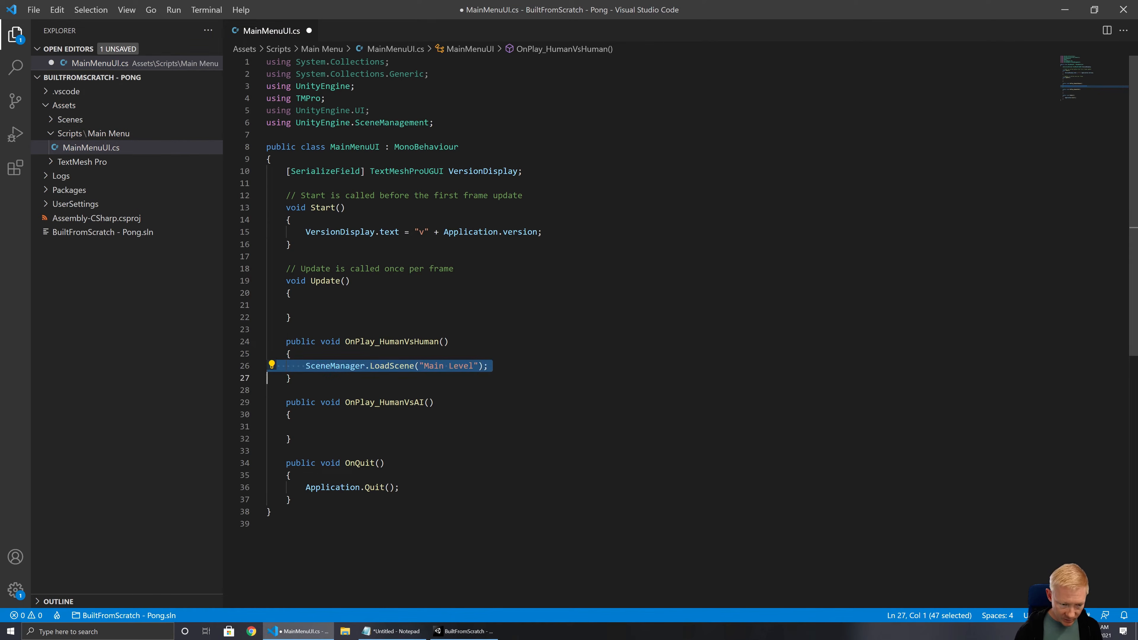
pyautogui.press('Down')
pyautogui.press('Down')
pyautogui.press('Down')
pyautogui.press('Down')
pyautogui.hotkey('shift', 'Down')
pyautogui.hotkey('ctrl', 'v')
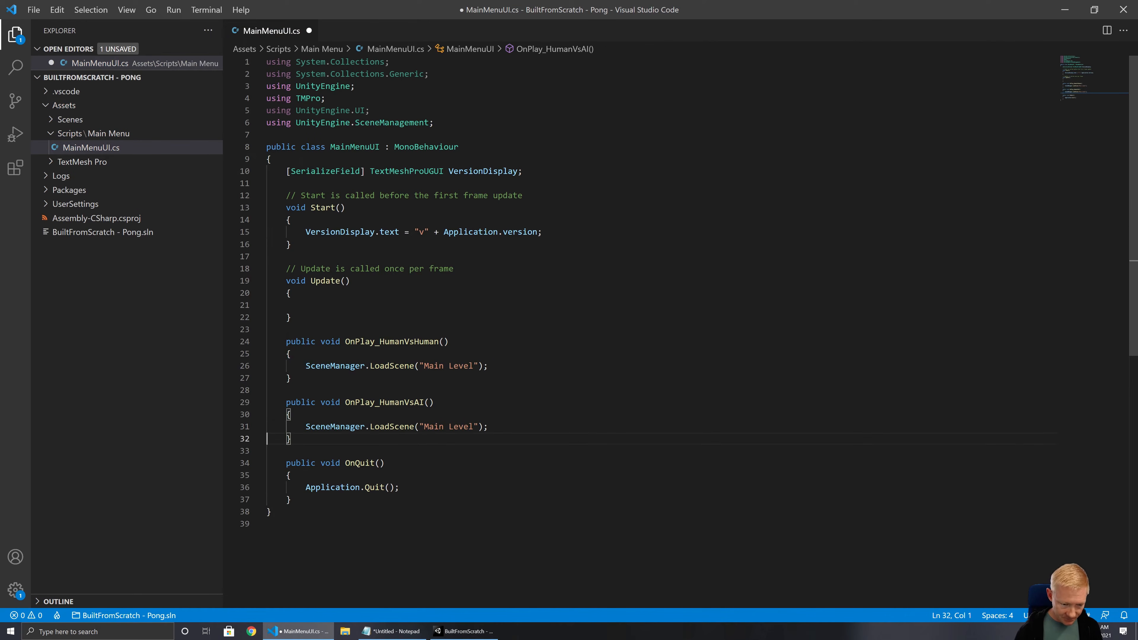
pyautogui.hotkey('ctrl', 's')
pyautogui.click(293, 318)
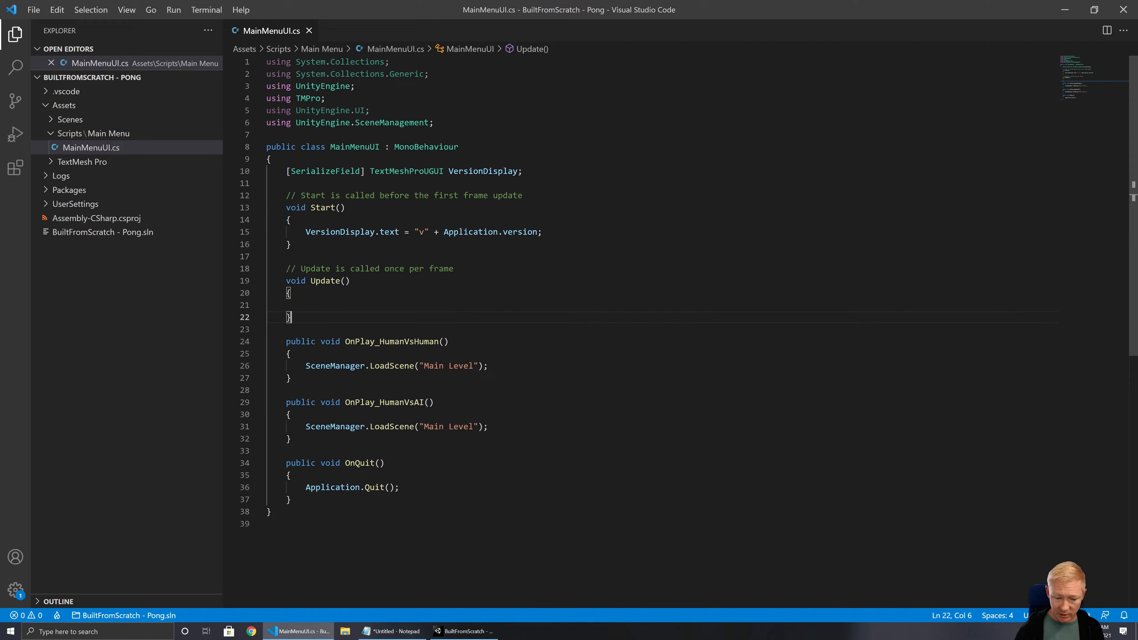
# Switch to Unity and duplicate the "Play - Human vs AI" button, naming the copy "Exit Game"
pyautogui.click(450, 629)
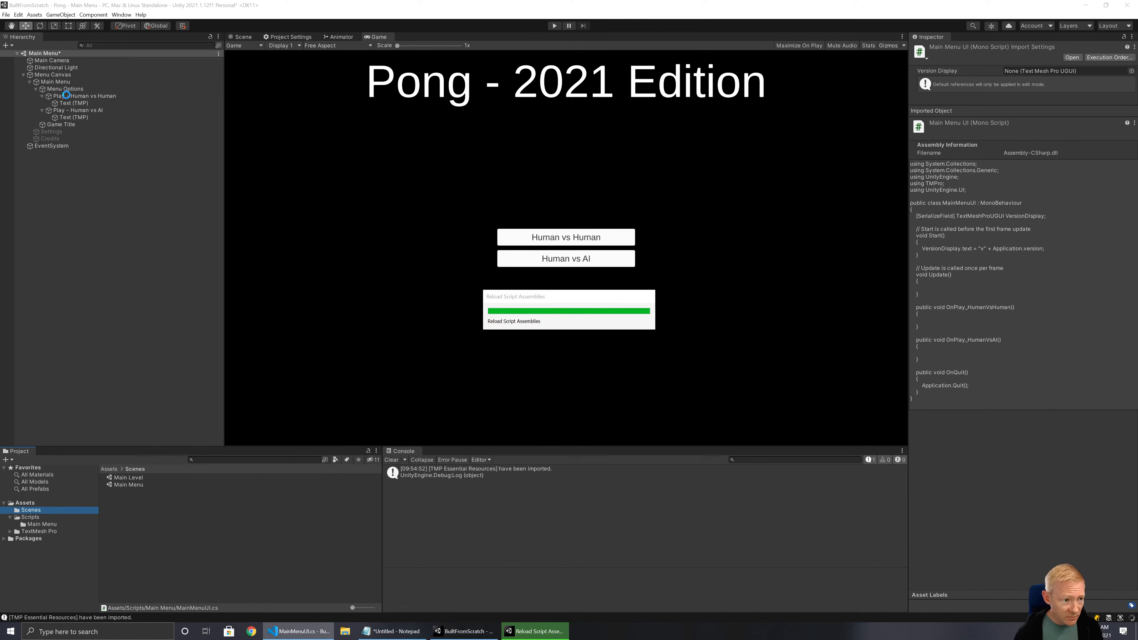
pyautogui.click(60, 110)
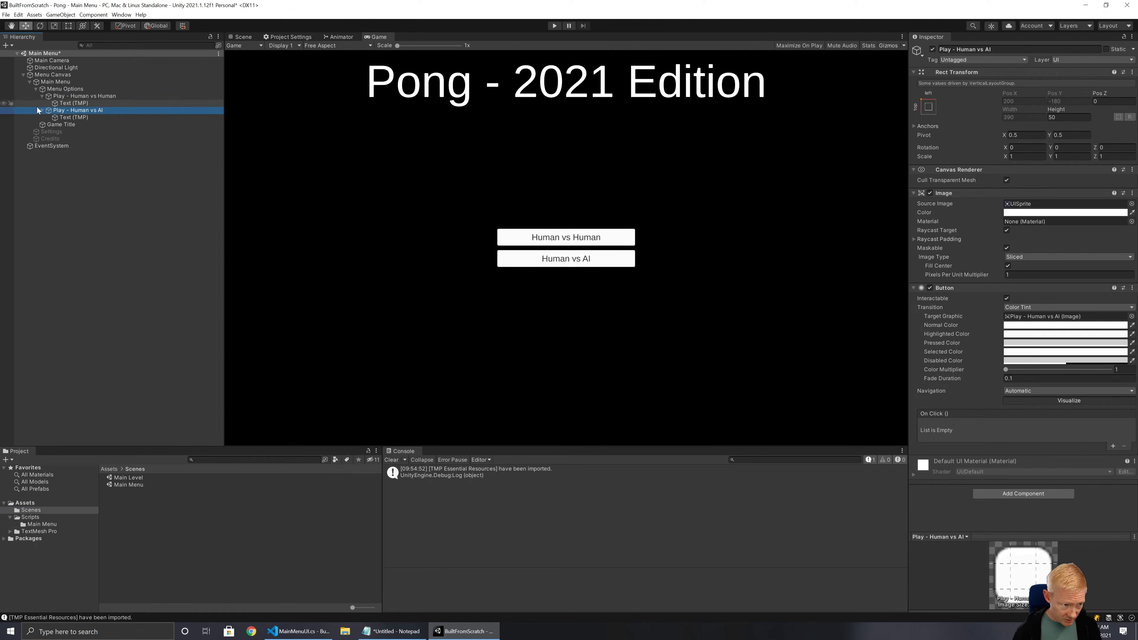
pyautogui.click(41, 96)
pyautogui.click(41, 103)
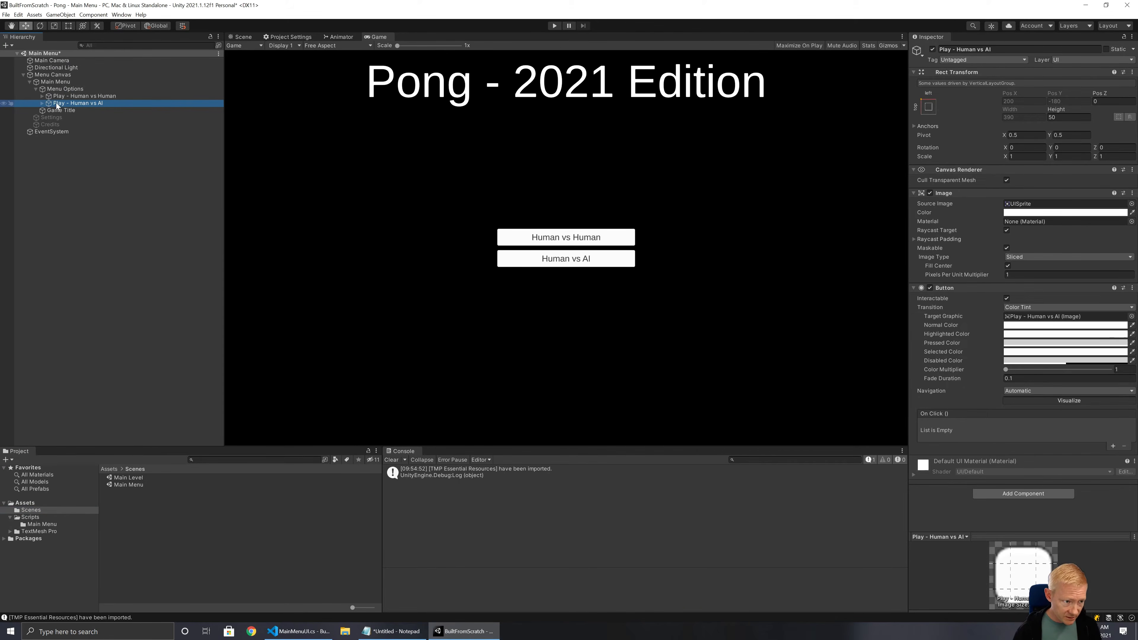
pyautogui.hotkey('ctrl', 'd')
pyautogui.press('F2')
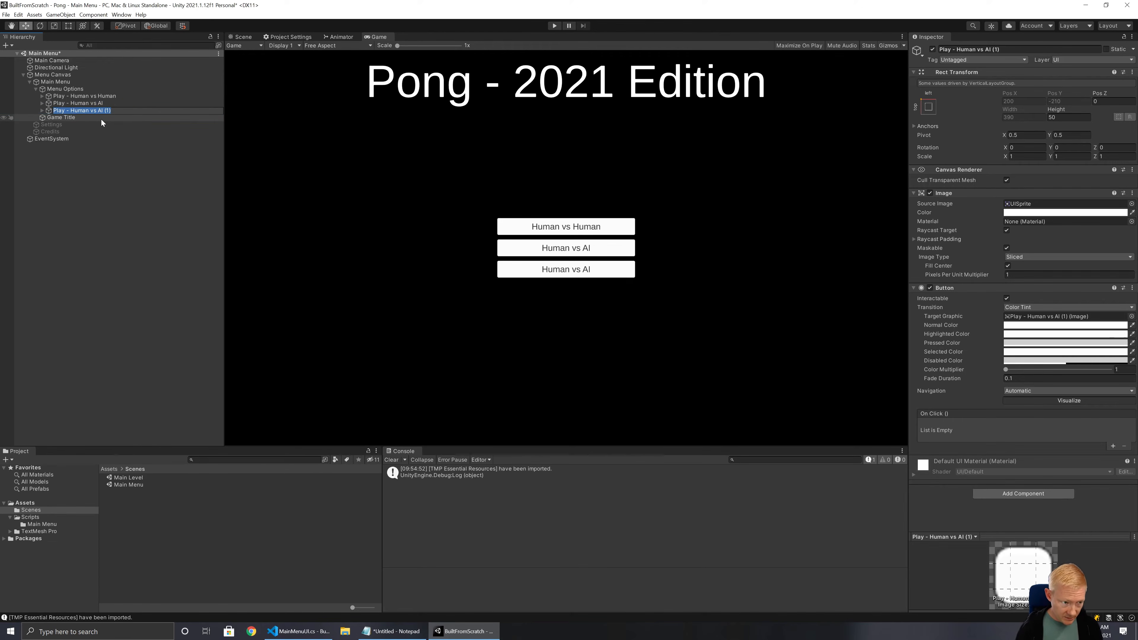
pyautogui.write('Exit Game')
pyautogui.press('Return')
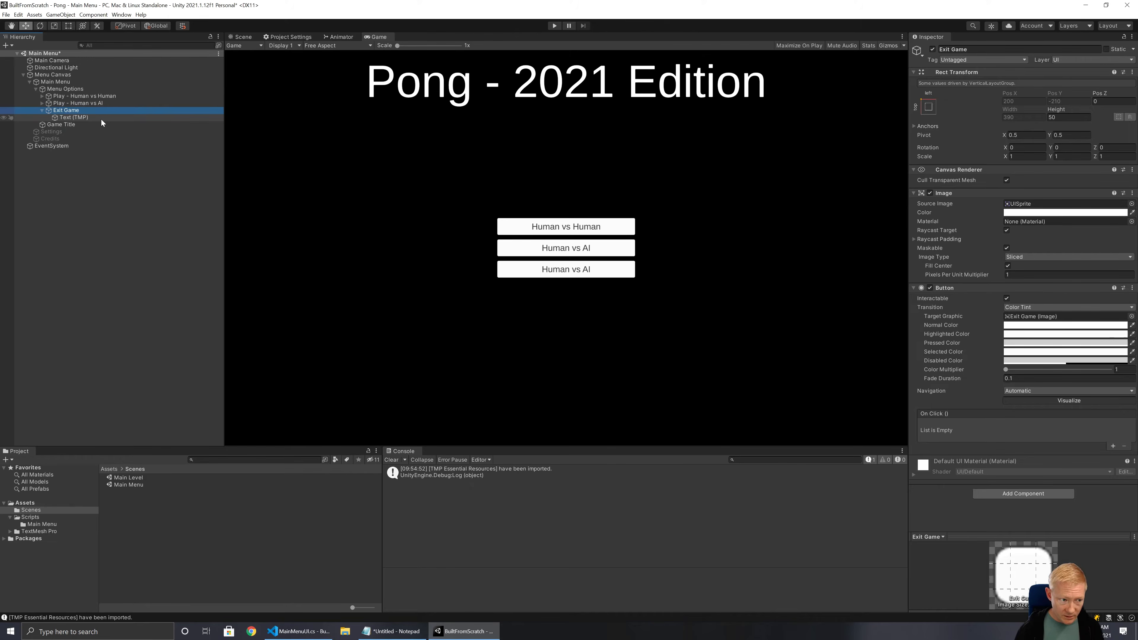
# Set the Exit Game button's label text to "Exit" and collapse the button in the hierarchy
pyautogui.click(101, 117)
pyautogui.click(1006, 221)
pyautogui.write('Exit')
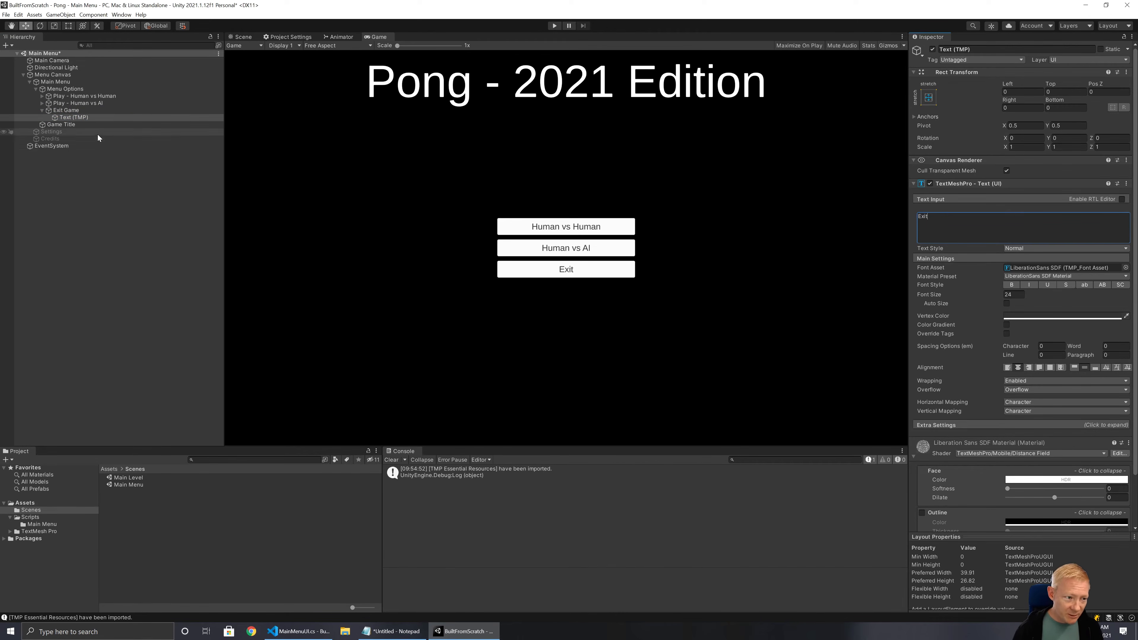
pyautogui.click(39, 110)
pyautogui.click(42, 110)
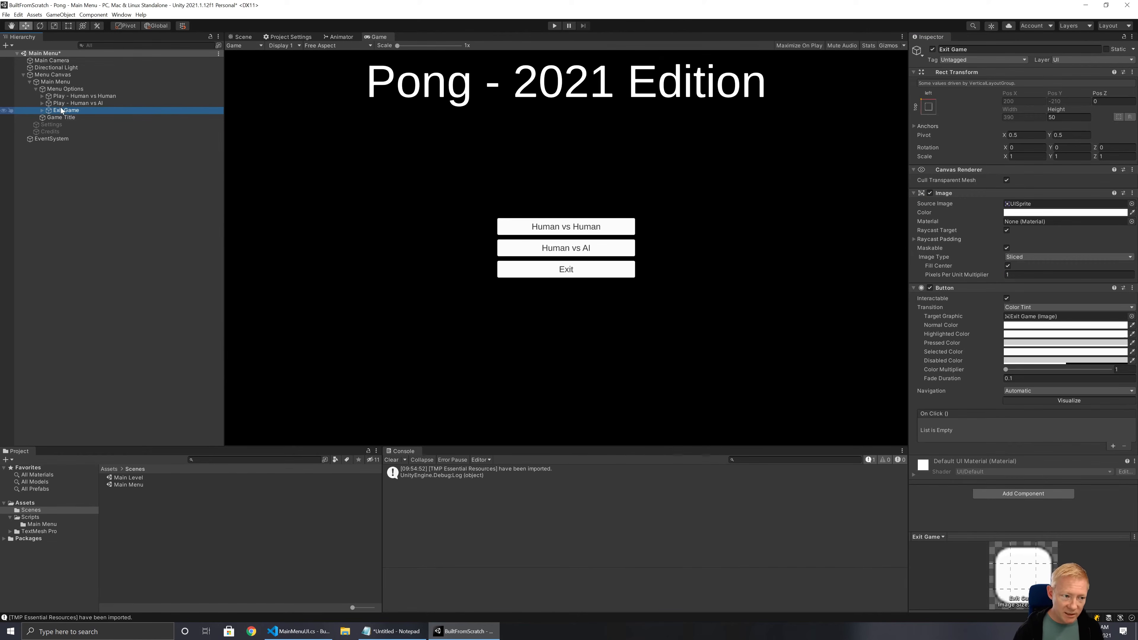
# Add a UI Panel under Menu Options and place it between "Play - Human vs AI" and "Exit Game"
pyautogui.rightClick(63, 88)
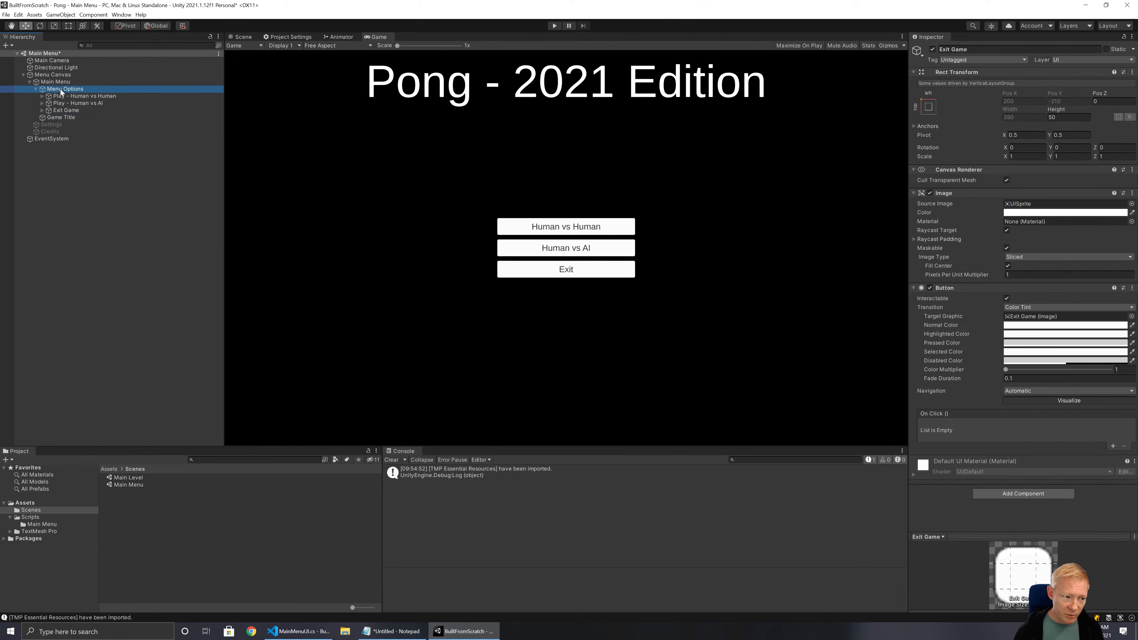
pyautogui.moveTo(112, 251)
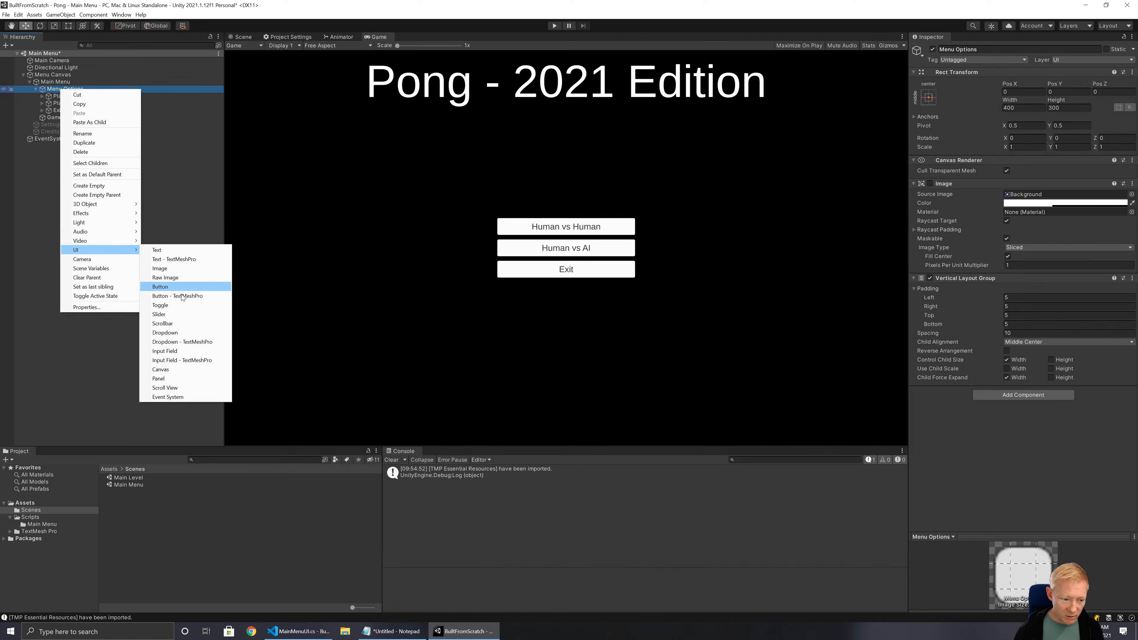
pyautogui.click(180, 377)
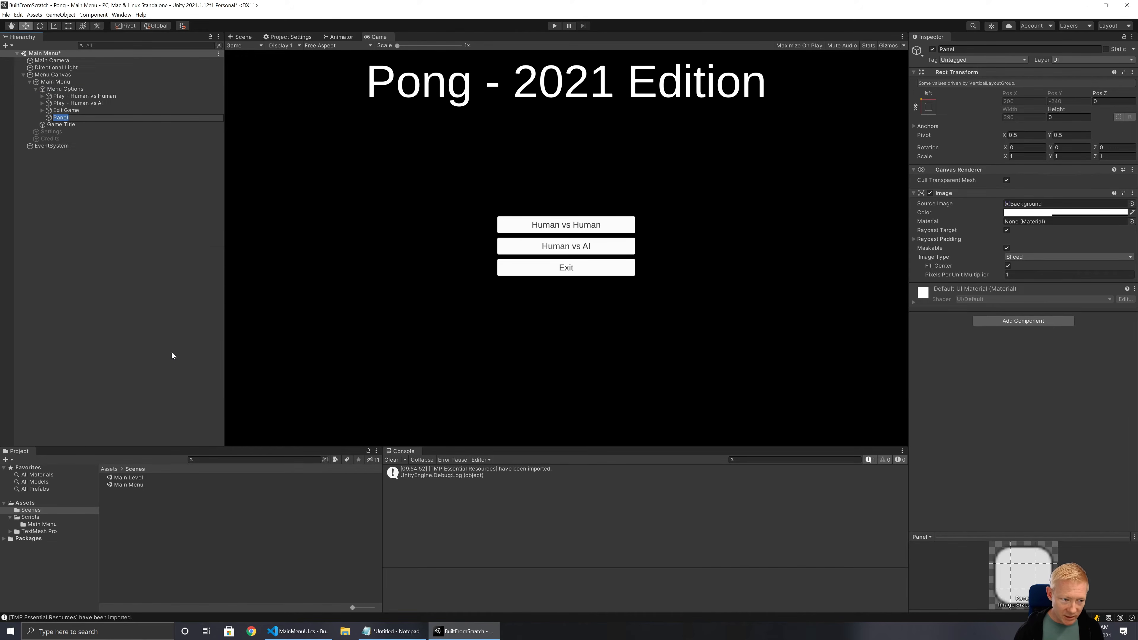
pyautogui.moveTo(47, 116); pyautogui.dragTo(47, 109)
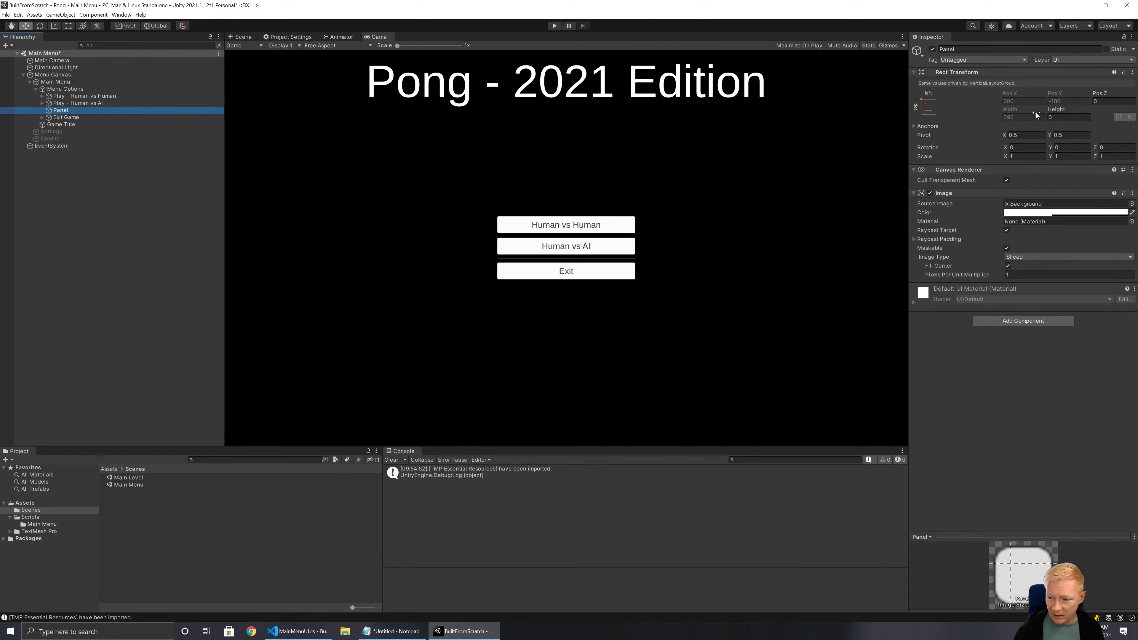
# Remove the Image component from the new Panel
pyautogui.click(930, 188)
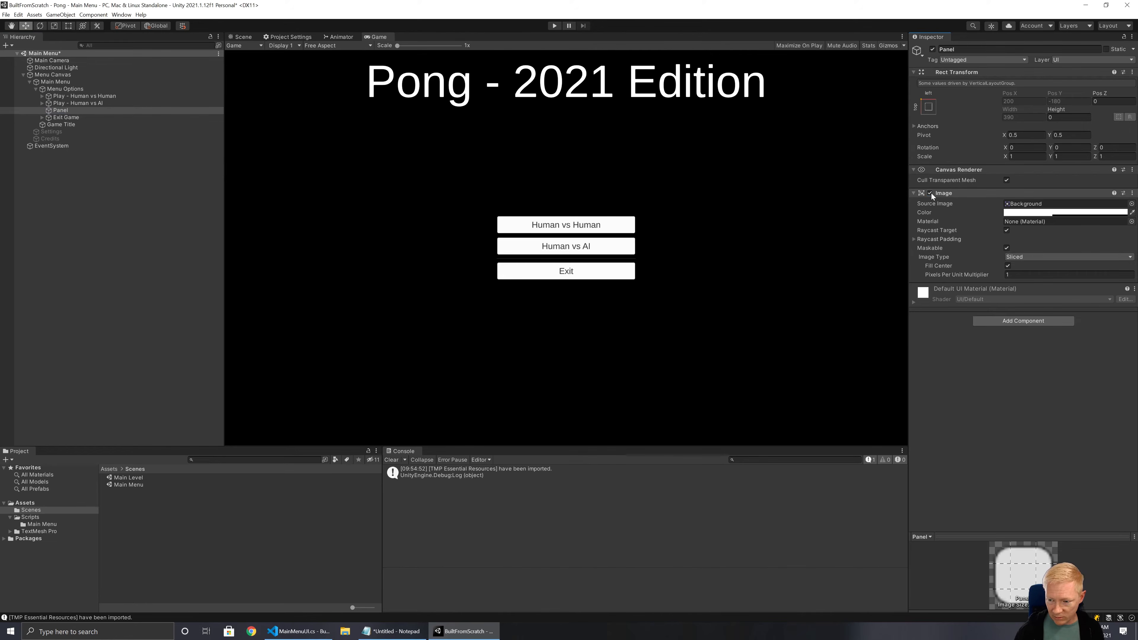
pyautogui.click(931, 193)
pyautogui.rightClick(1119, 197)
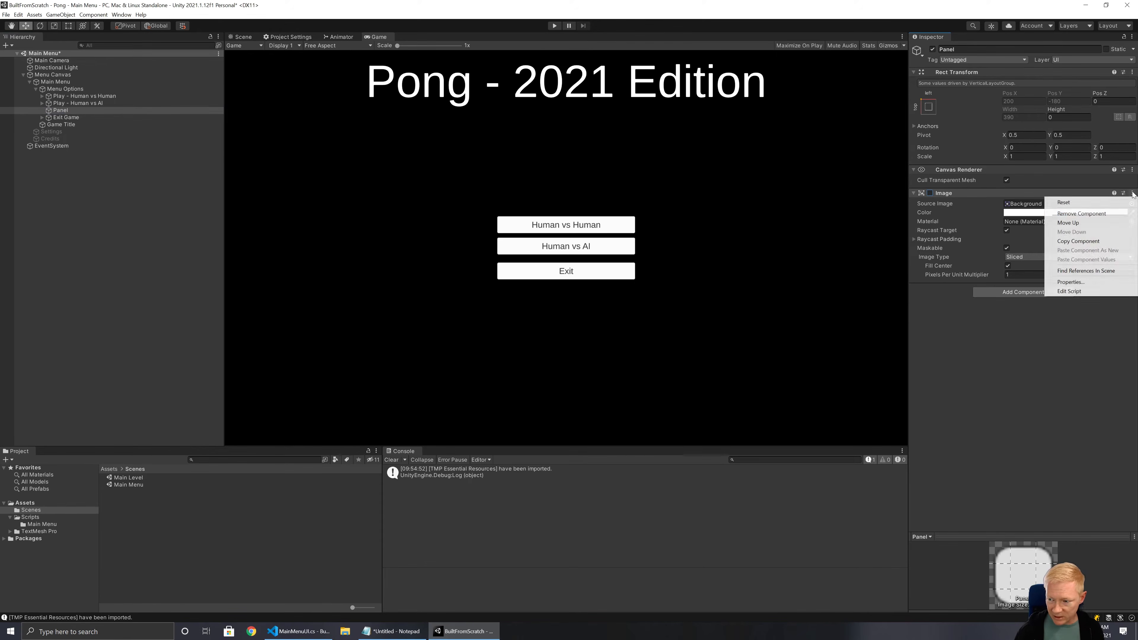
pyautogui.click(1082, 214)
# Set the Panel's height to 20 and rename it "Spacer"
pyautogui.click(1068, 117)
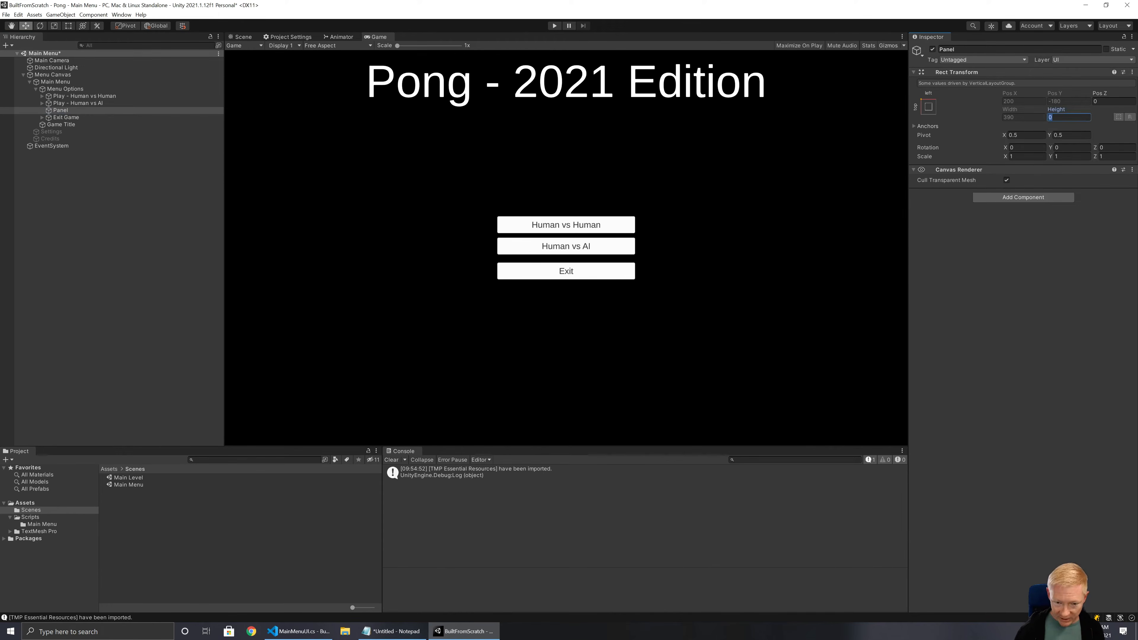
pyautogui.write('20')
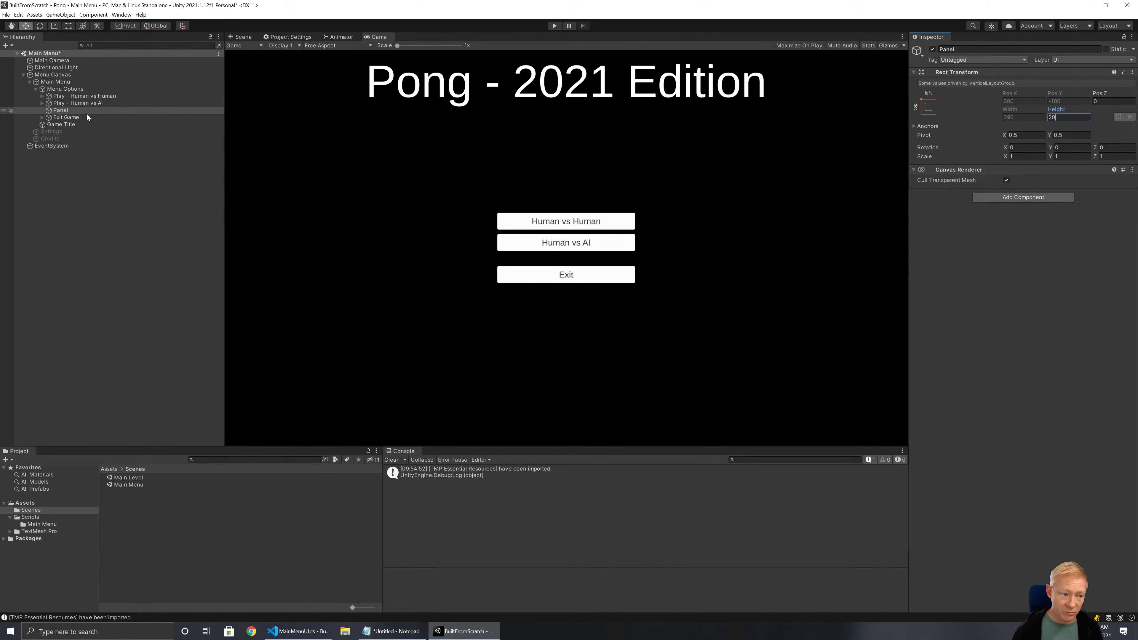
pyautogui.click(94, 109)
pyautogui.write('Spacer')
pyautogui.press('Return')
# Add an On Click entry to both Play buttons and Exit Game together, with the Main Menu object as its target
pyautogui.click(65, 82)
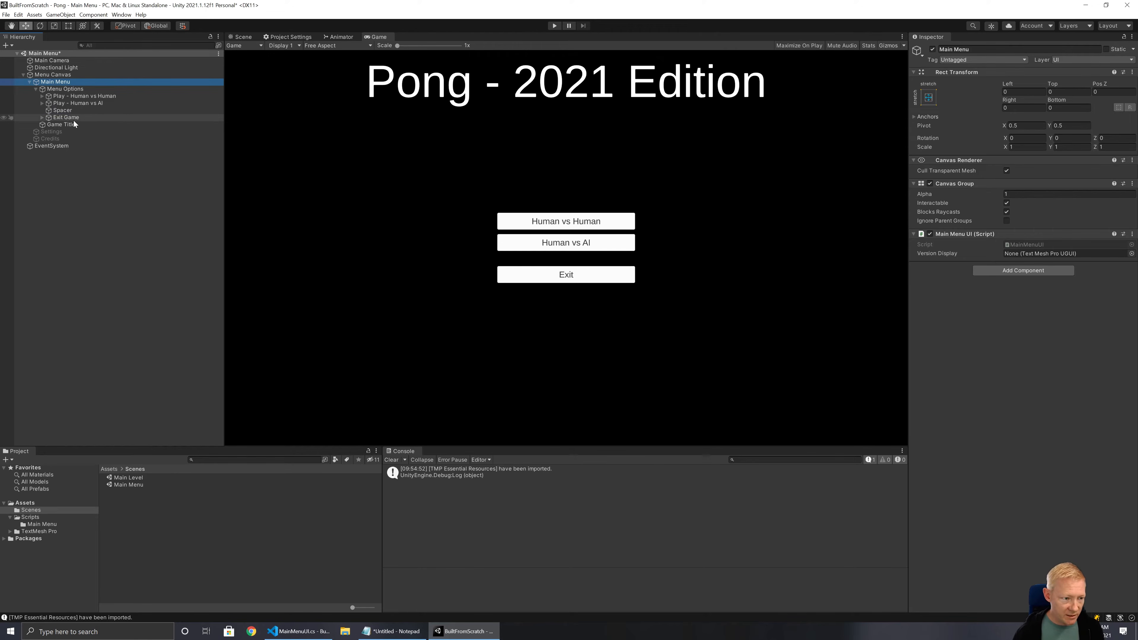
pyautogui.click(64, 95)
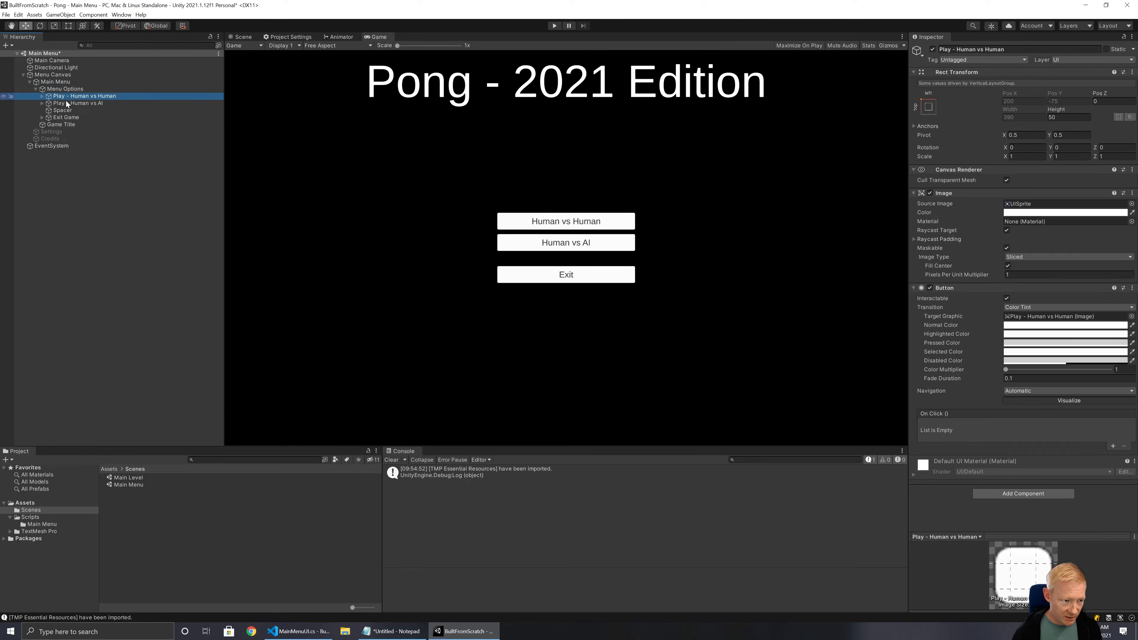
pyautogui.keyDown('ctrl'); pyautogui.click(71, 102); pyautogui.keyUp('ctrl')
pyautogui.keyDown('ctrl'); pyautogui.click(67, 117); pyautogui.keyUp('ctrl')
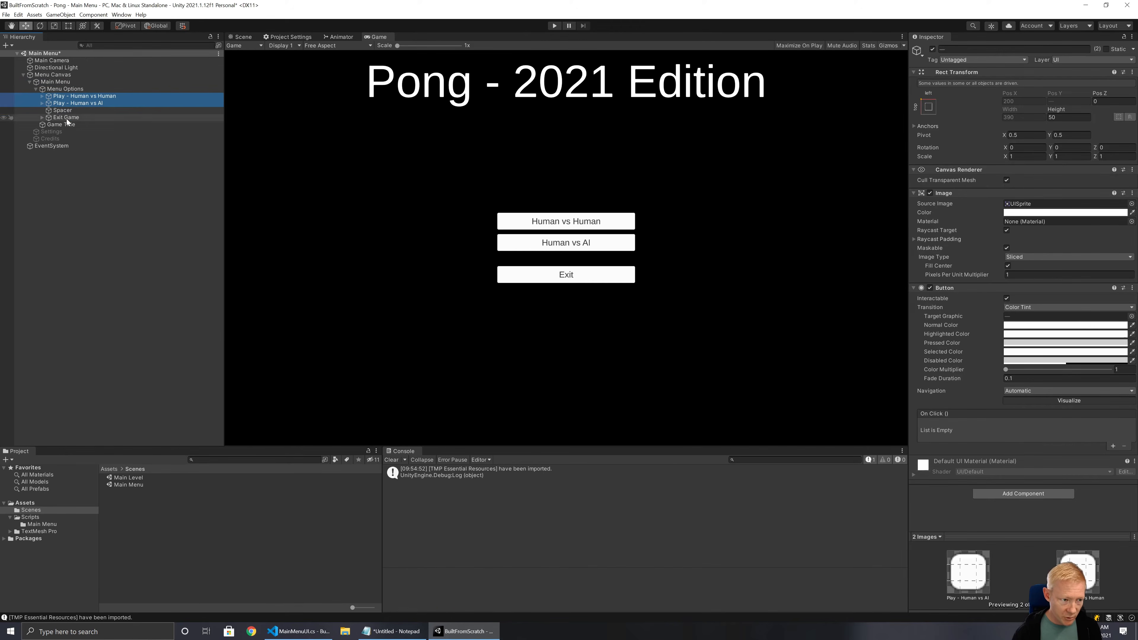
pyautogui.click(1113, 446)
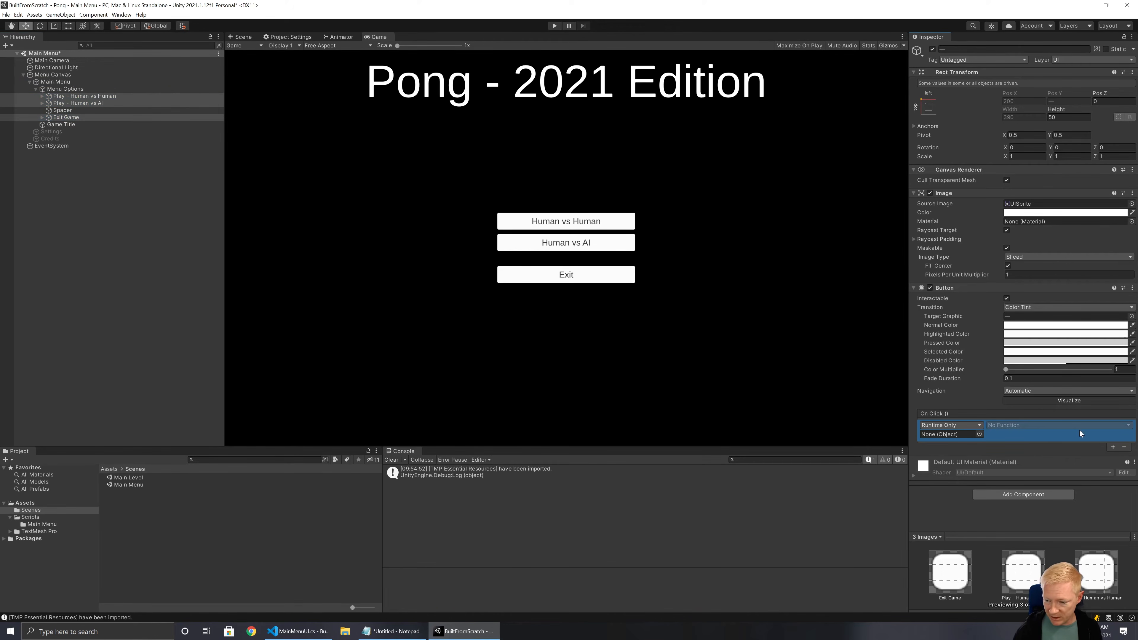
pyautogui.moveTo(48, 86); pyautogui.dragTo(951, 435)
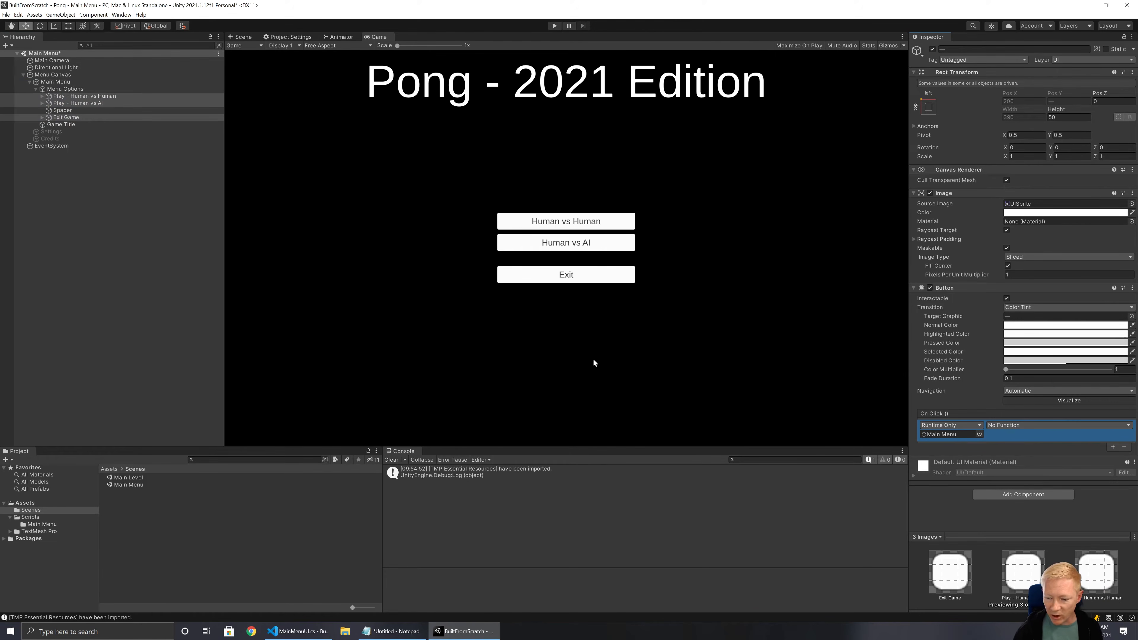
# Set the "Play - Human vs Human" button's On Click function to MainMenuUI.OnPlay_HumanVsHuman
pyautogui.click(87, 96)
pyautogui.click(1013, 424)
pyautogui.moveTo(1020, 484)
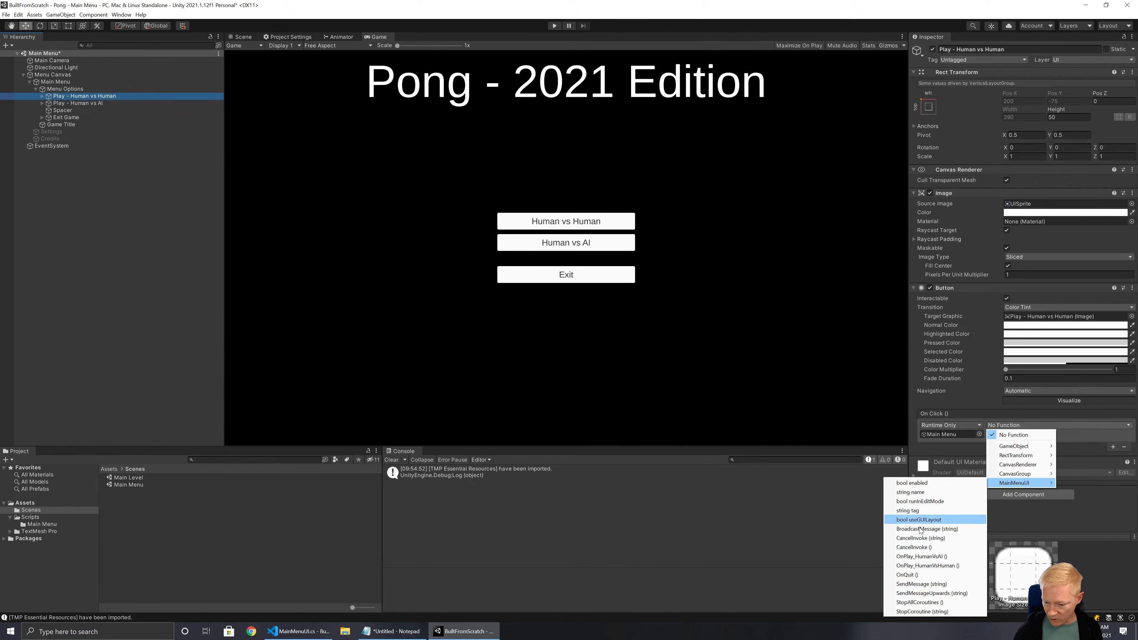
pyautogui.click(928, 565)
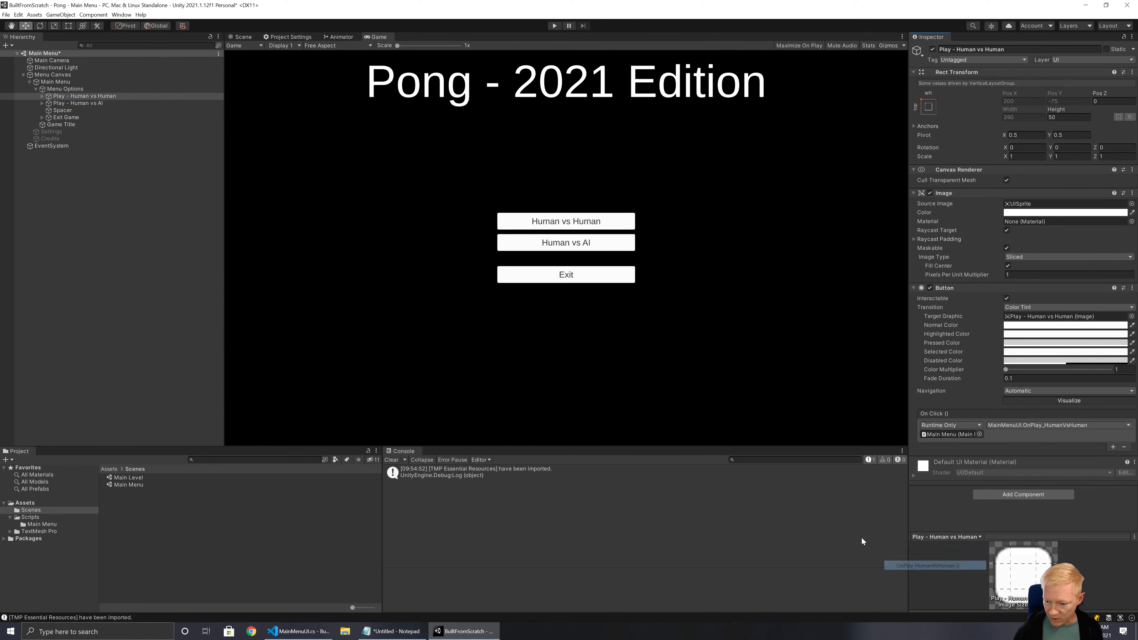
# Set the "Play - Human vs AI" button's On Click function to MainMenuUI.OnPlay_HumanVsAI
pyautogui.click(77, 103)
pyautogui.click(1040, 425)
pyautogui.moveTo(1021, 483)
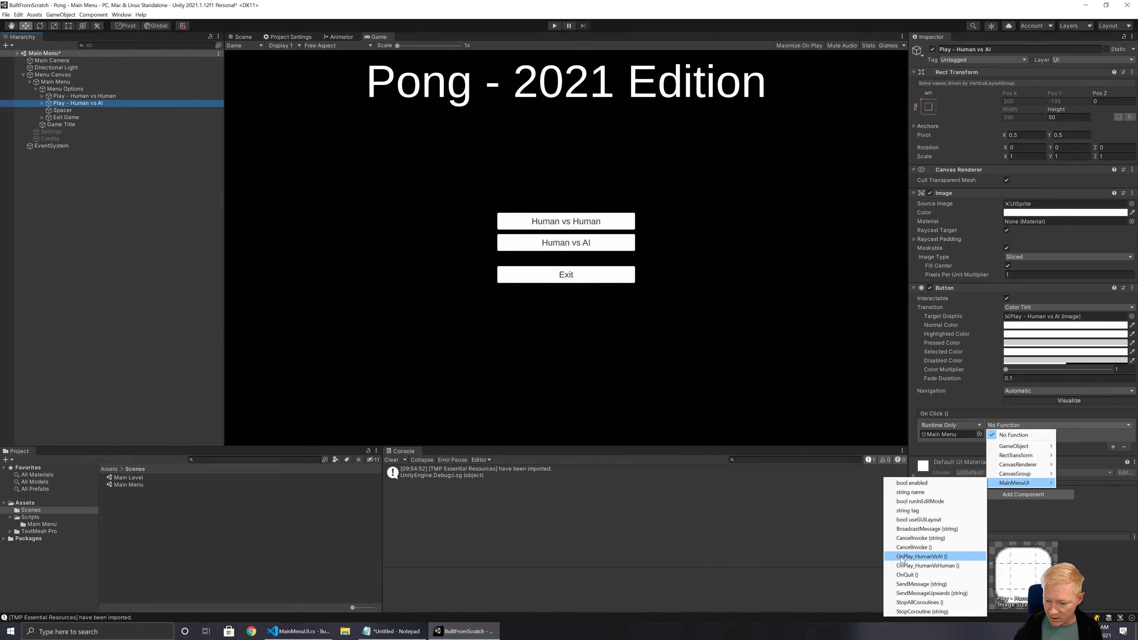
pyautogui.click(921, 556)
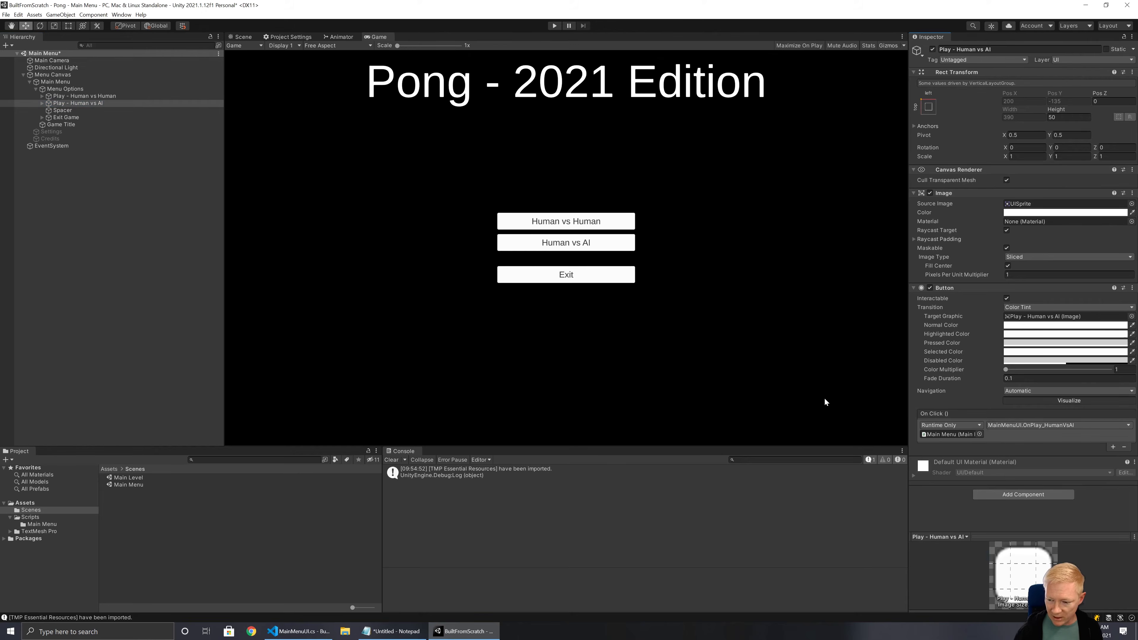
# Set the Exit Game button's On Click function to MainMenuUI.OnQuit
pyautogui.click(68, 117)
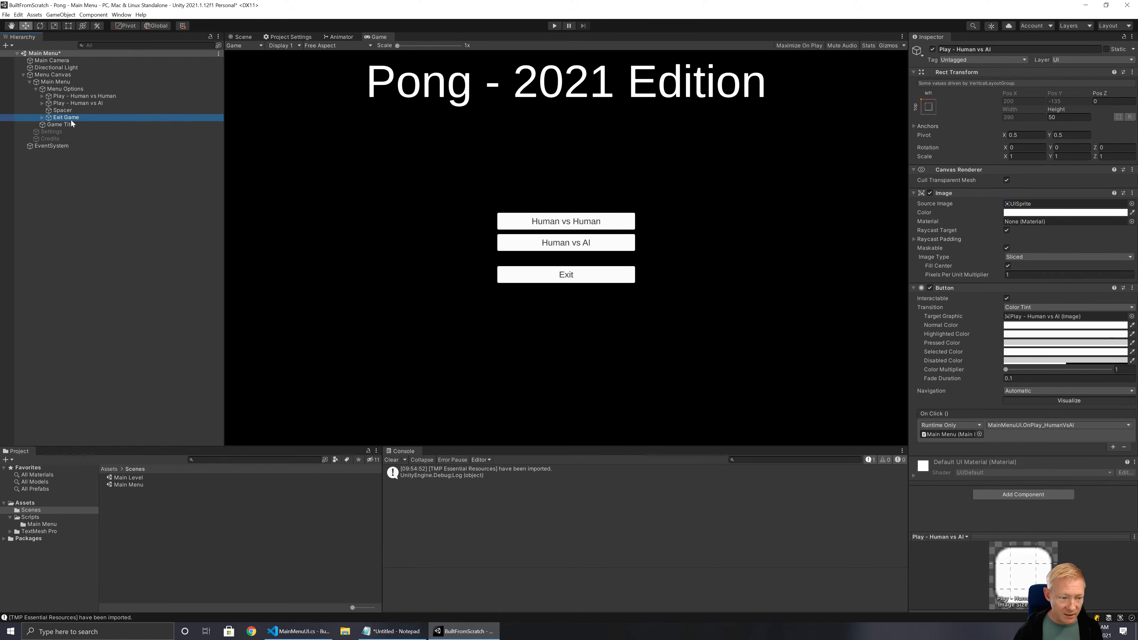
pyautogui.click(1031, 424)
pyautogui.moveTo(1025, 482)
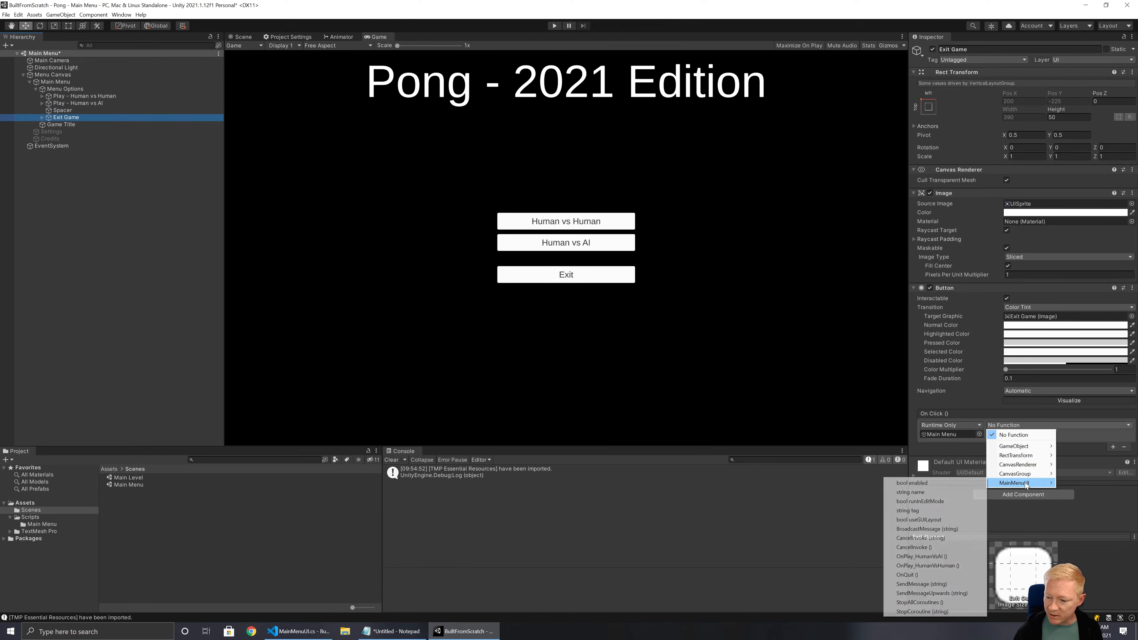
pyautogui.click(920, 574)
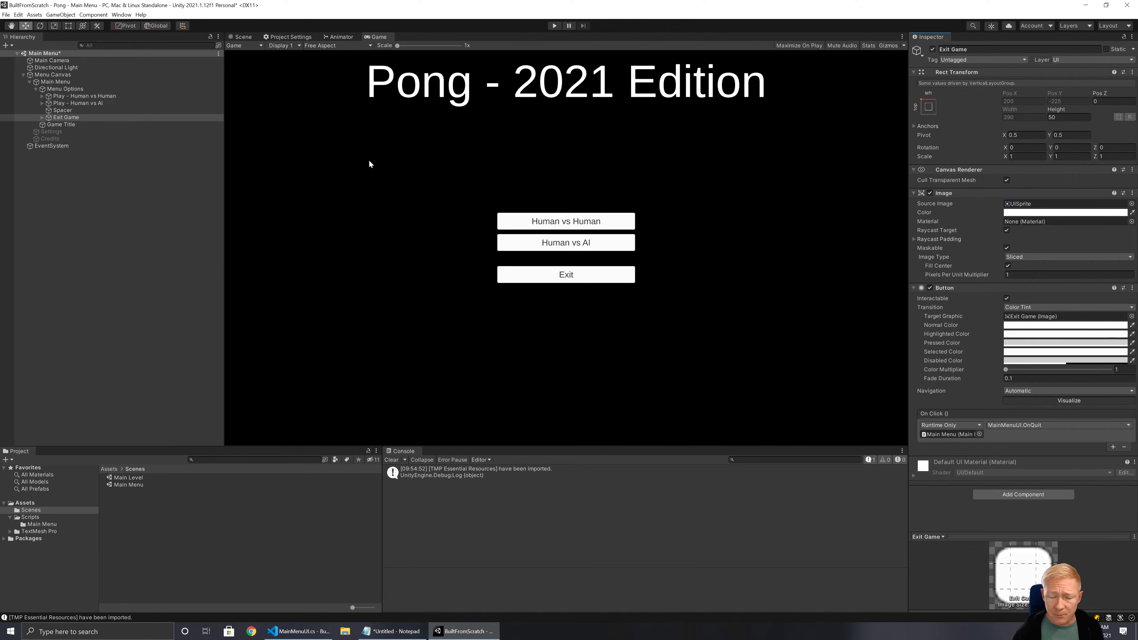
# Add a TextMeshPro text named "Version Label" under Main Menu and assign it to the Main Menu UI script's Version Display
pyautogui.click(70, 96)
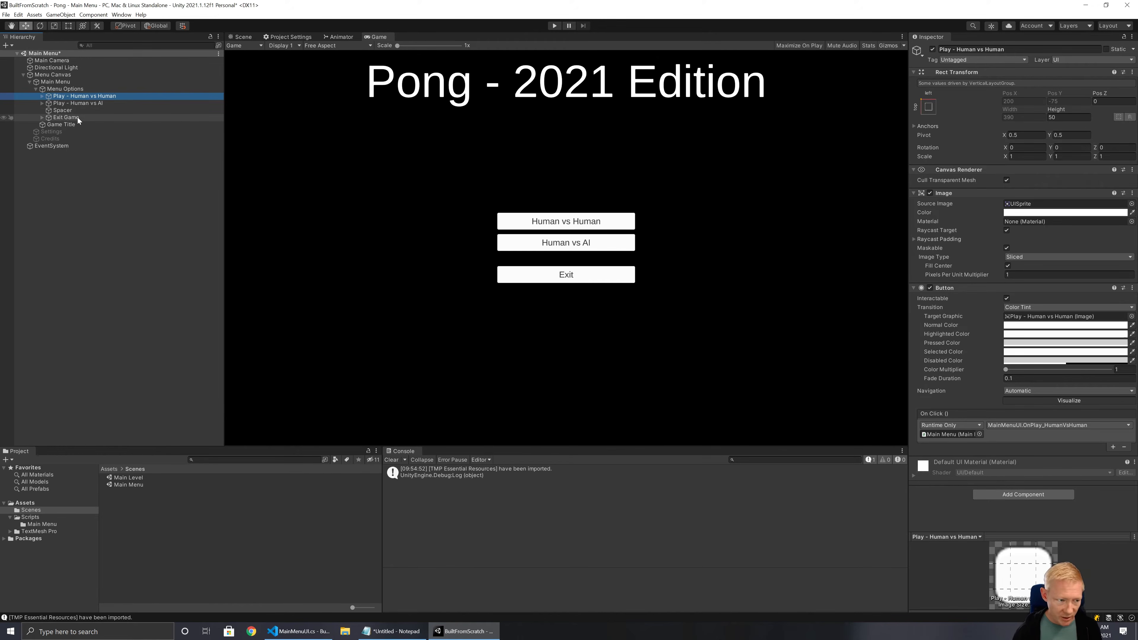
pyautogui.click(67, 87)
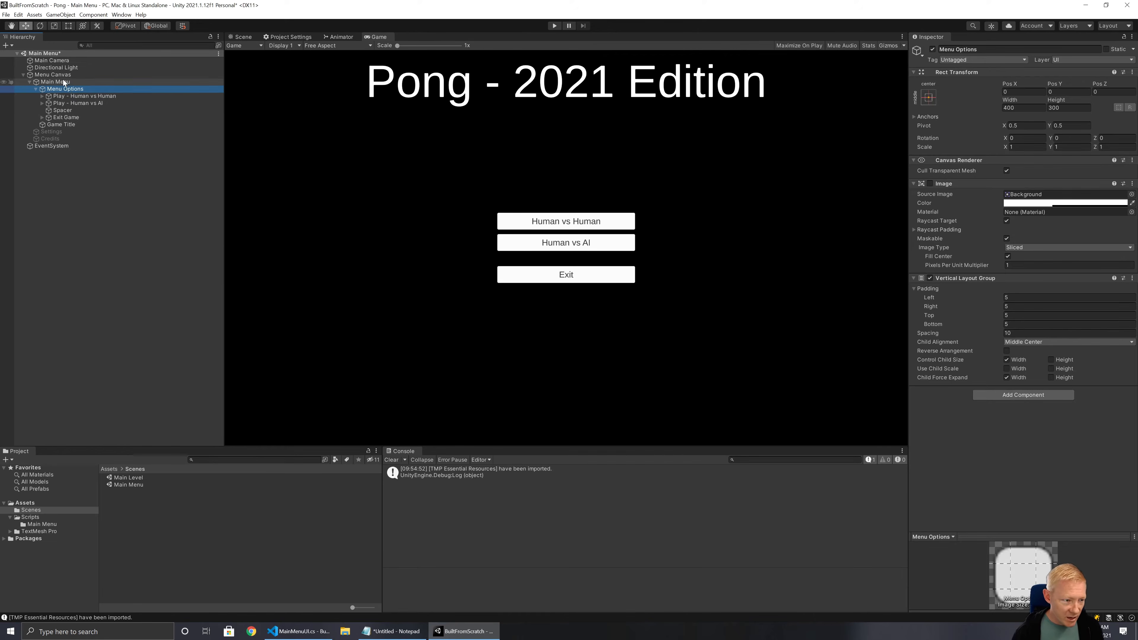
pyautogui.click(63, 81)
pyautogui.click(35, 89)
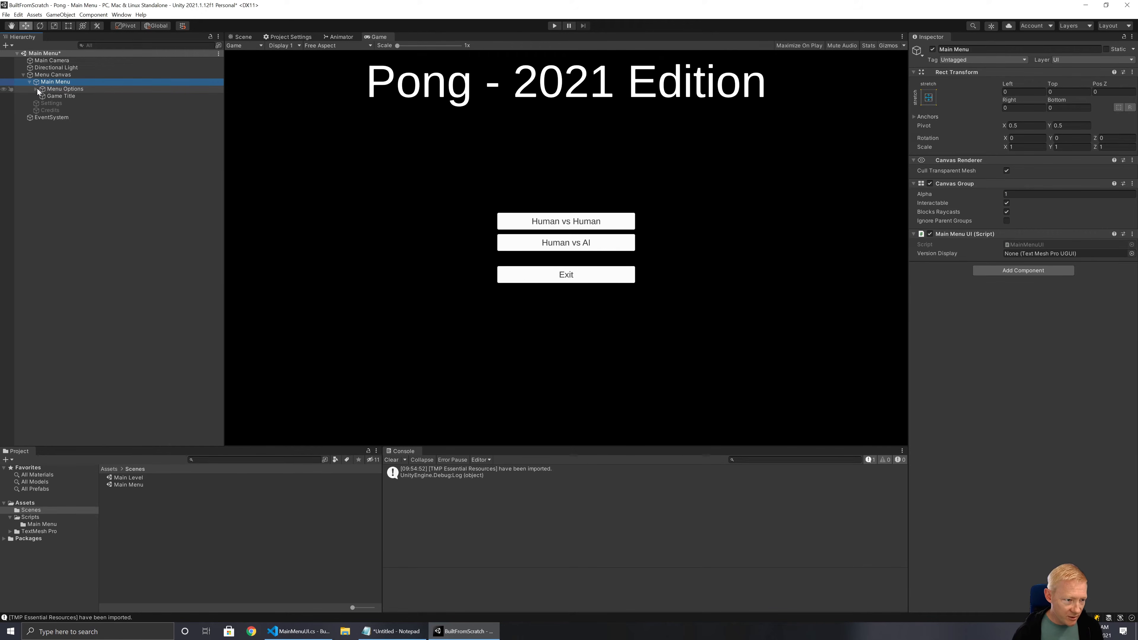
pyautogui.rightClick(60, 82)
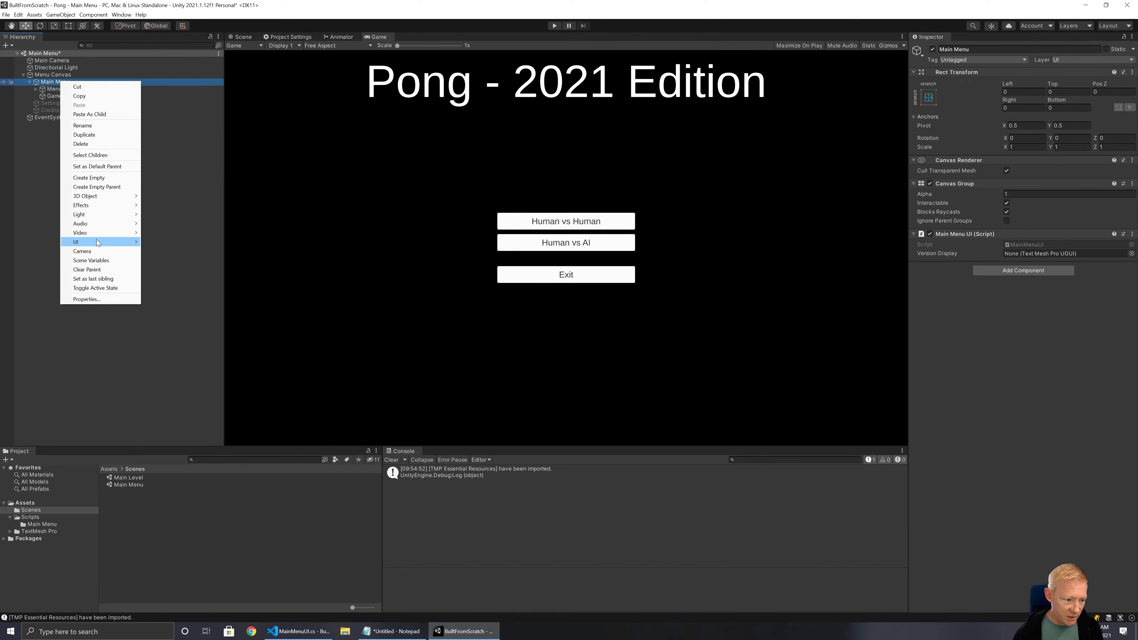
pyautogui.moveTo(97, 241)
pyautogui.click(159, 251)
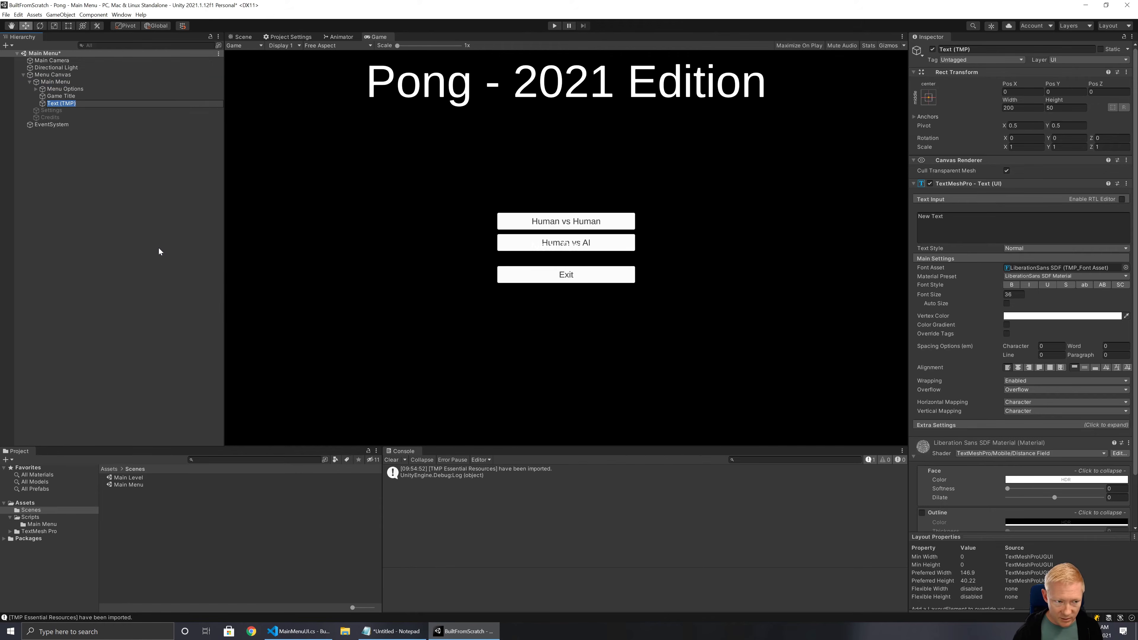
pyautogui.write('Vers')
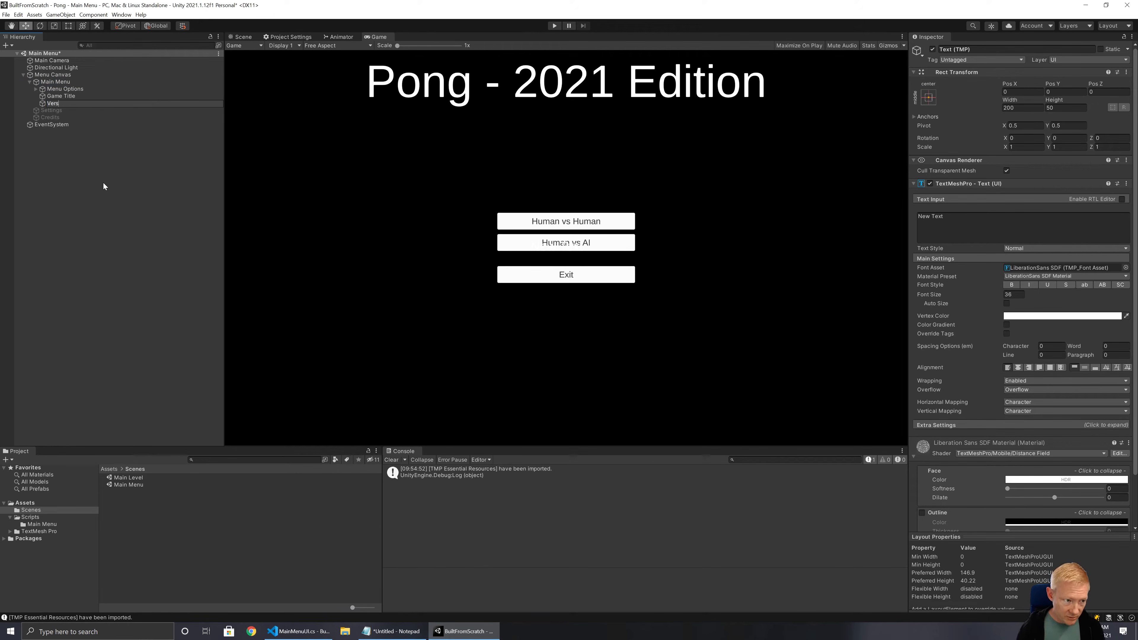
pyautogui.write('ion Label')
pyautogui.press('Return')
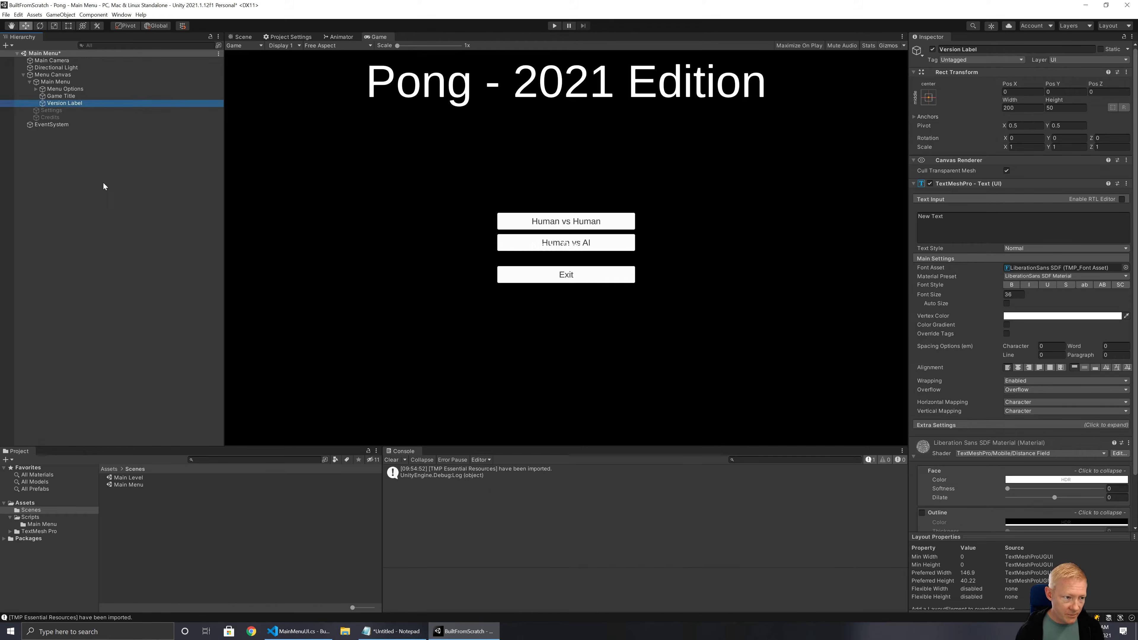
pyautogui.click(51, 82)
pyautogui.moveTo(61, 103); pyautogui.dragTo(1031, 255)
# Anchor the Version Label to the bottom-left corner and set its pivot to X 0, Y 0
pyautogui.click(74, 103)
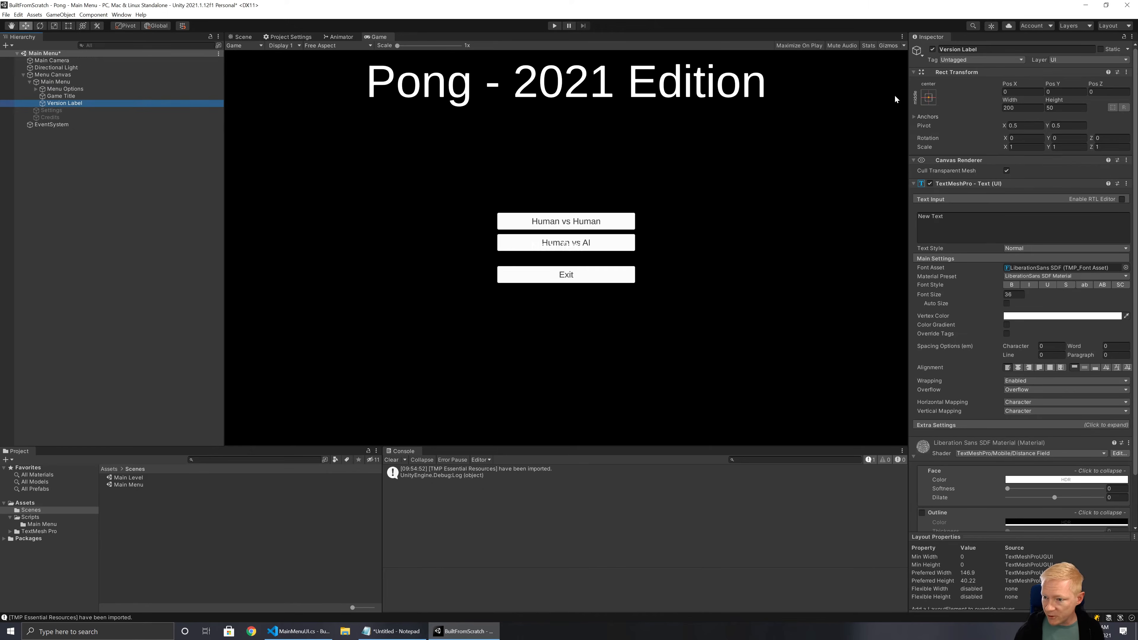
pyautogui.click(928, 98)
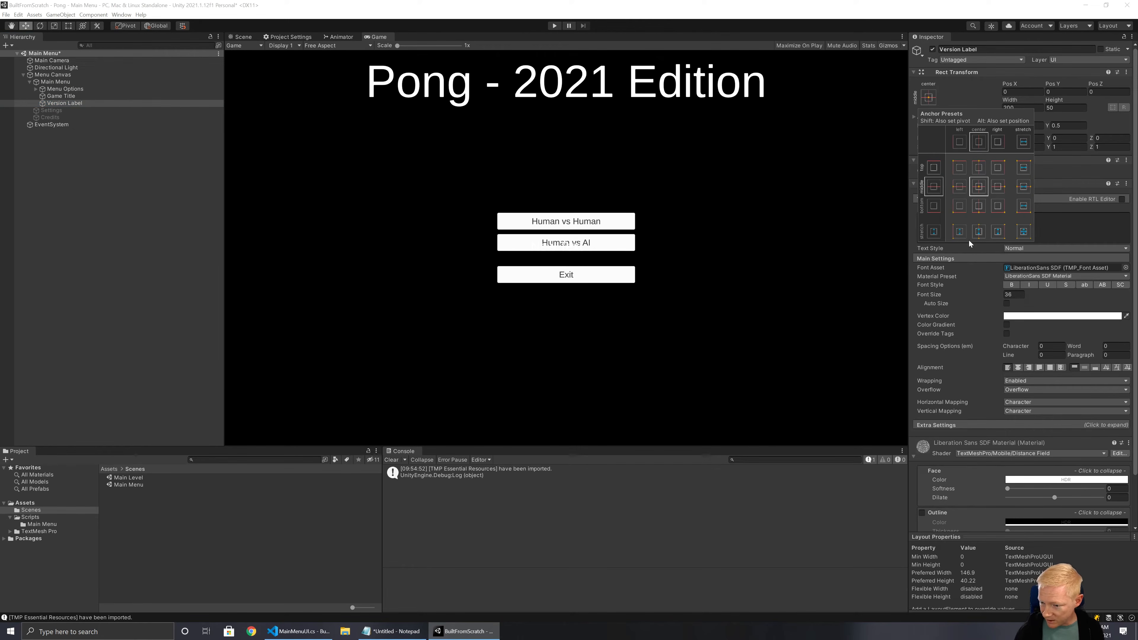
pyautogui.click(958, 206)
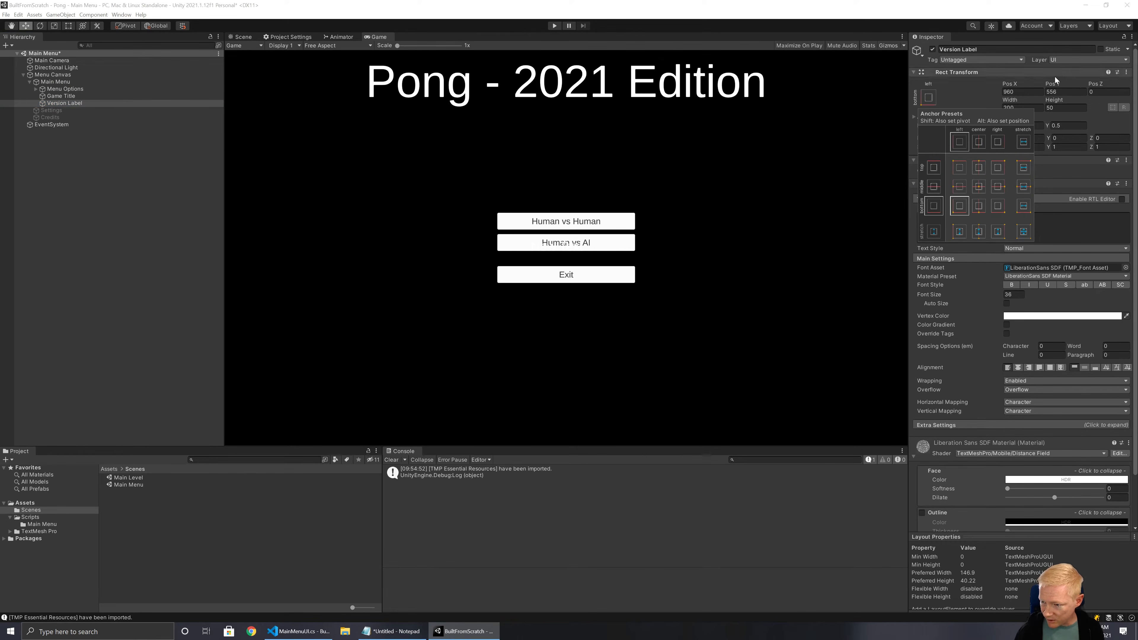
pyautogui.click(1119, 122)
pyautogui.click(1024, 126)
pyautogui.write('0')
pyautogui.press('Tab')
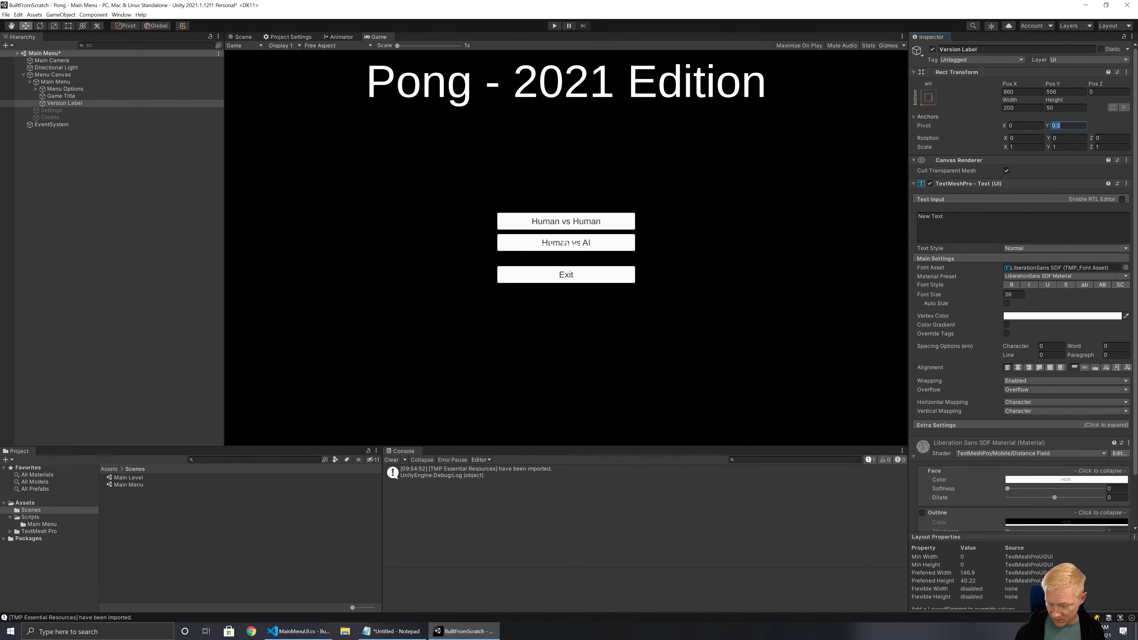
pyautogui.write('0')
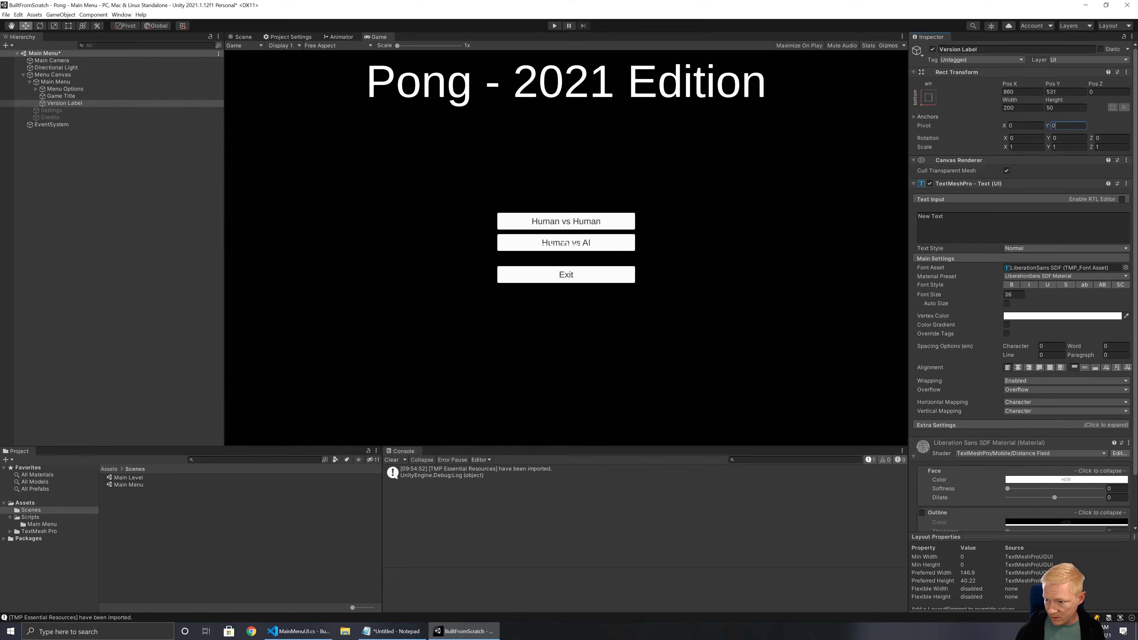
# Position the Version Label at Pos X 10 and Pos Y 10
pyautogui.click(1023, 92)
pyautogui.write('10')
pyautogui.press('Tab')
pyautogui.write('10')
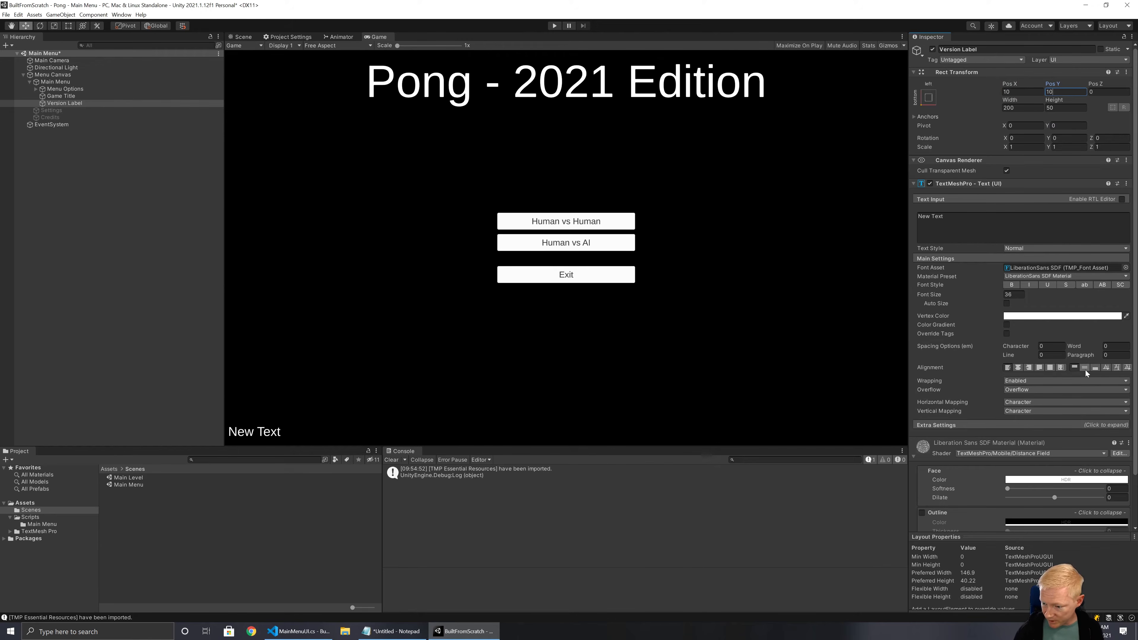
# Bottom-align the Version Label's text at font size 20 and save the Main Menu scene
pyautogui.click(1094, 367)
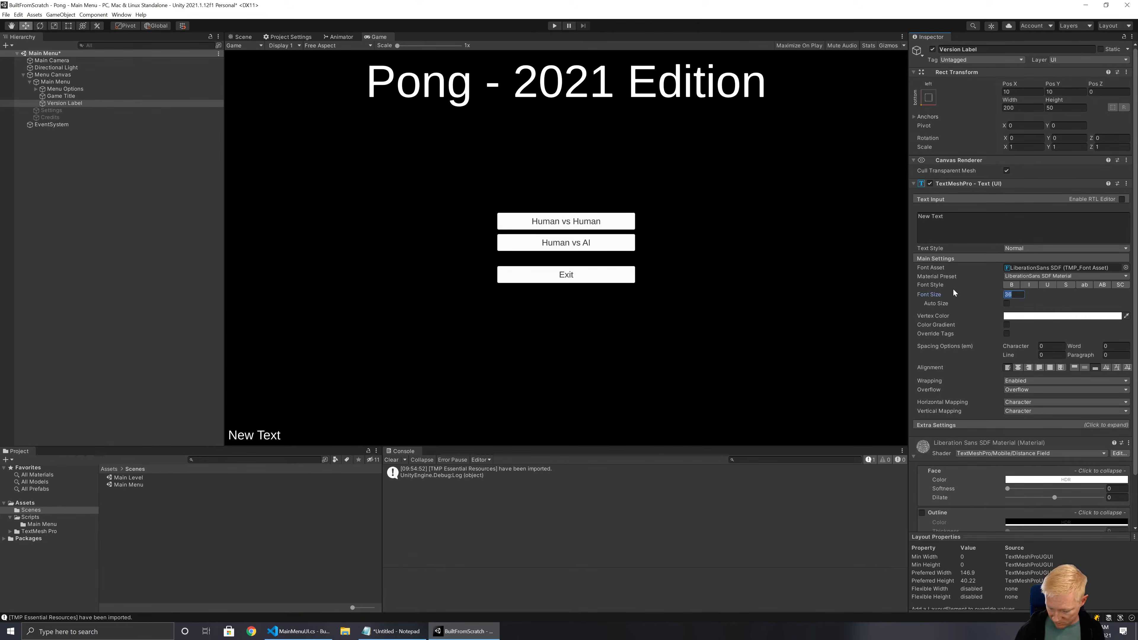
pyautogui.write('16')
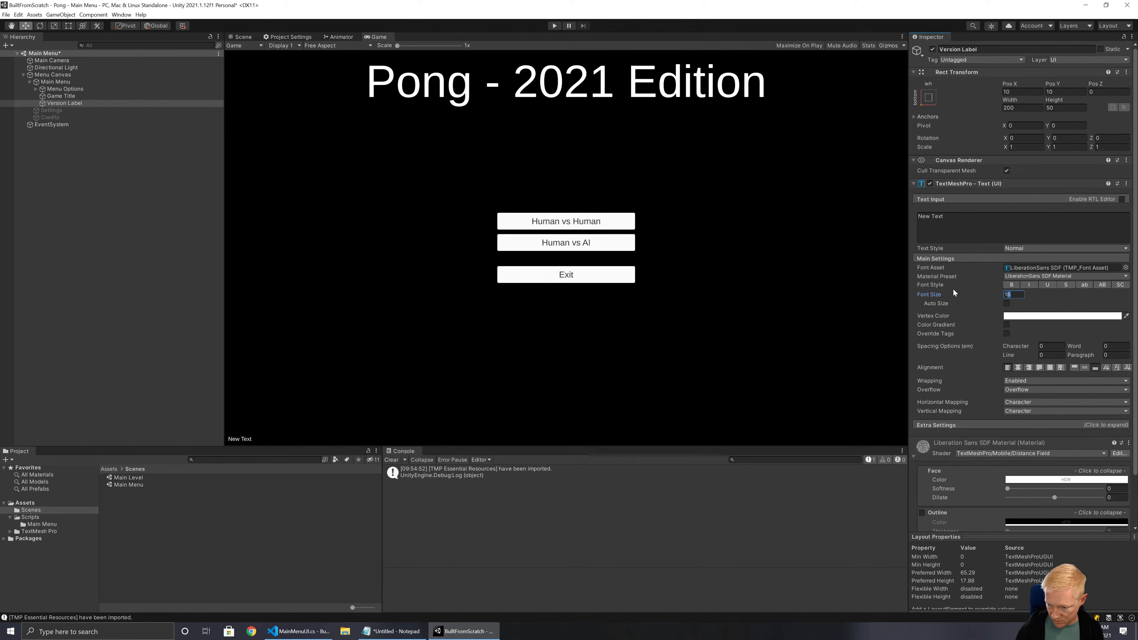
pyautogui.write('20')
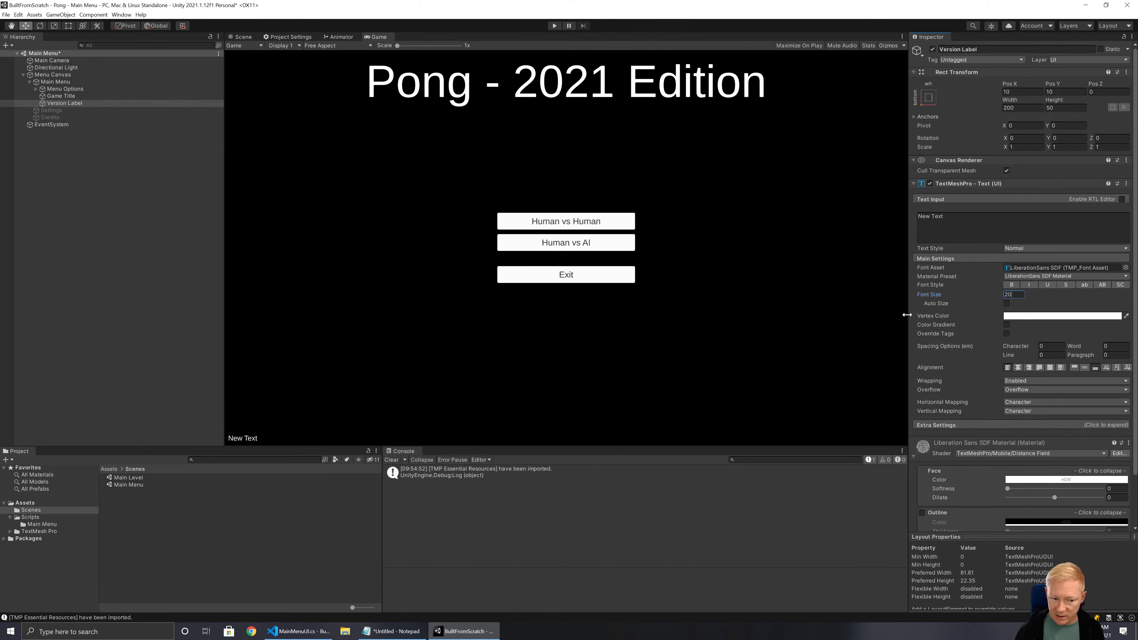
pyautogui.click(958, 226)
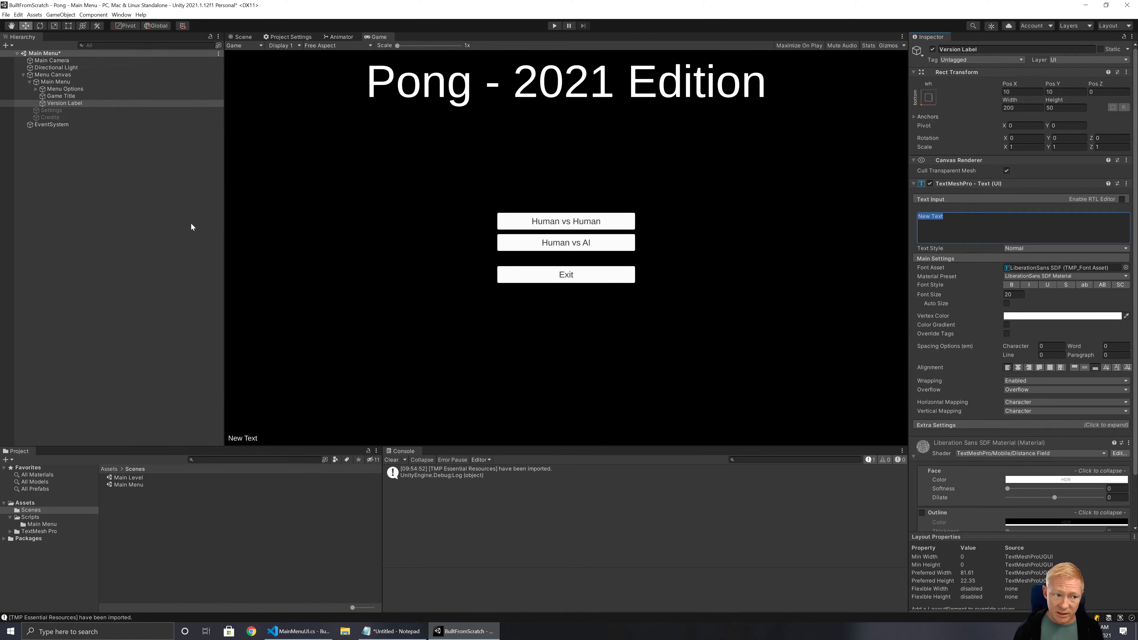
pyautogui.click(191, 205)
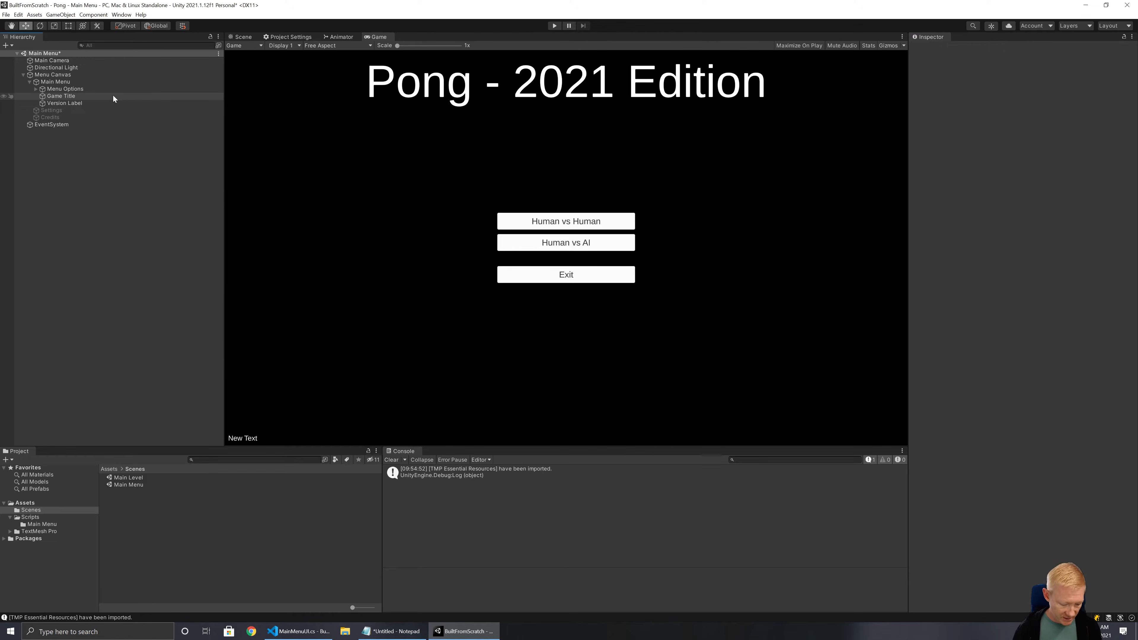
pyautogui.hotkey('ctrl', 's')
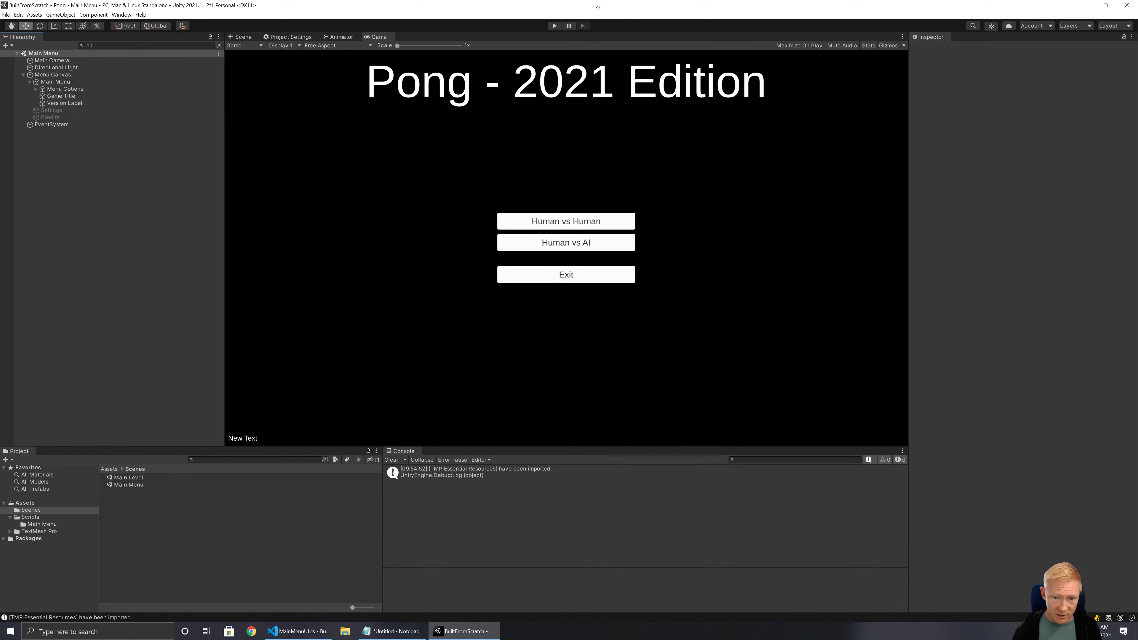
# Run the game twice to test the Human vs Human and Human vs AI buttons, stopping play mode after each
pyautogui.click(555, 26)
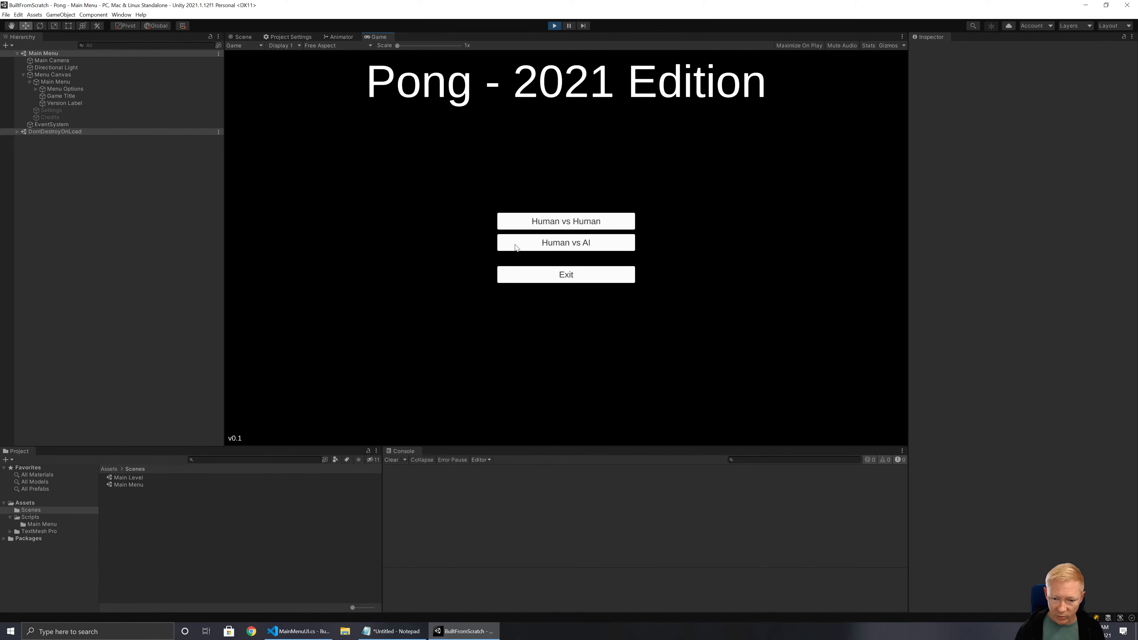
pyautogui.click(568, 222)
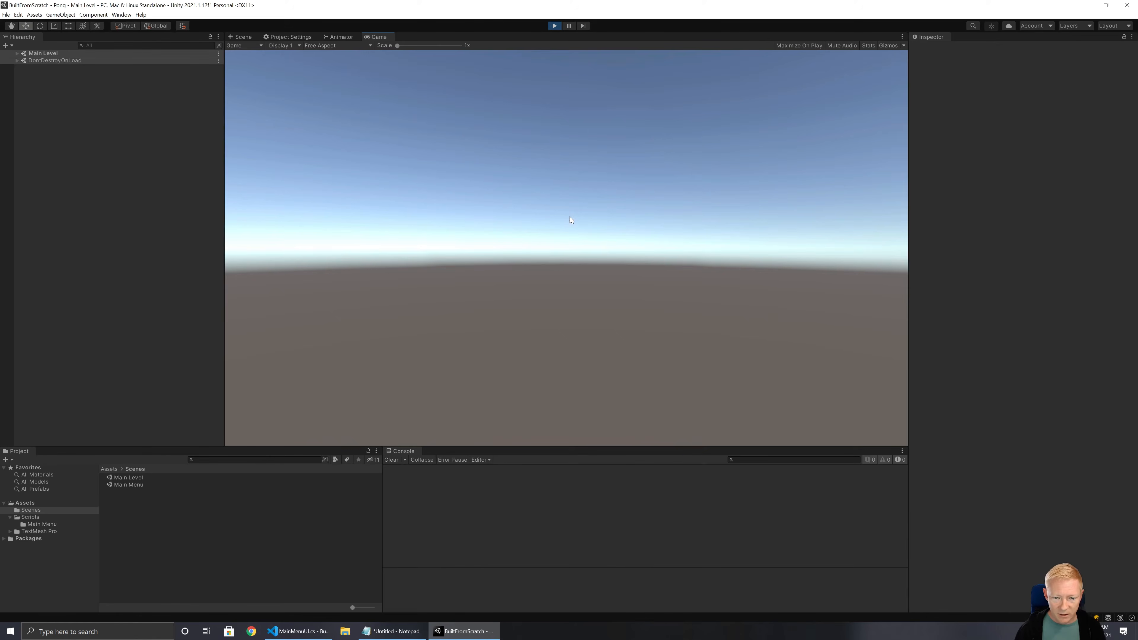
pyautogui.click(554, 26)
pyautogui.click(555, 25)
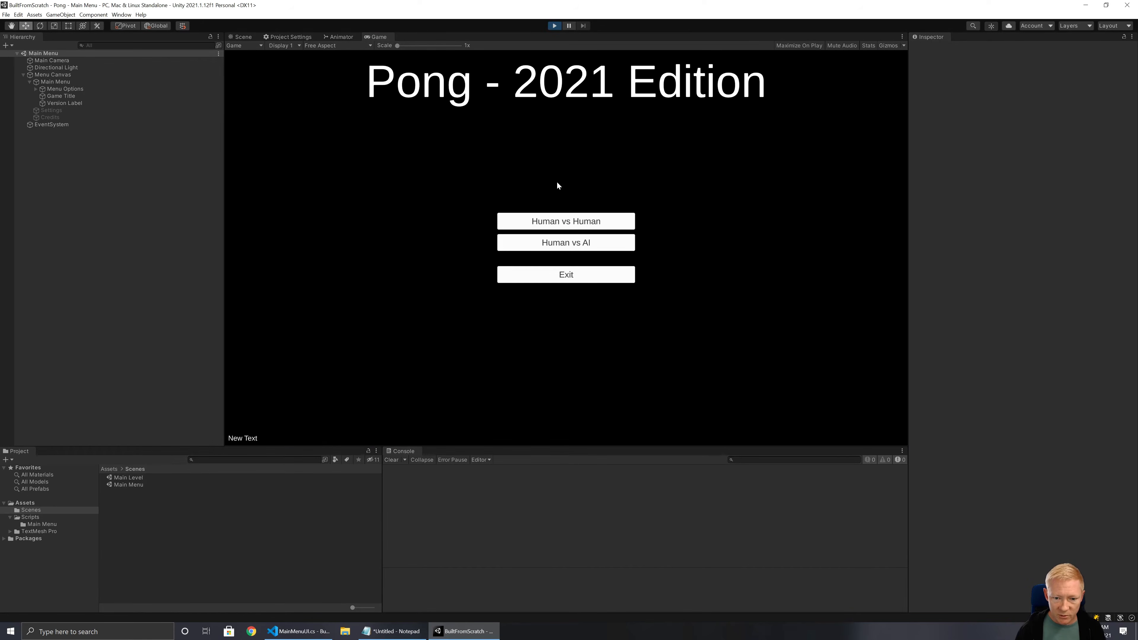
pyautogui.click(578, 244)
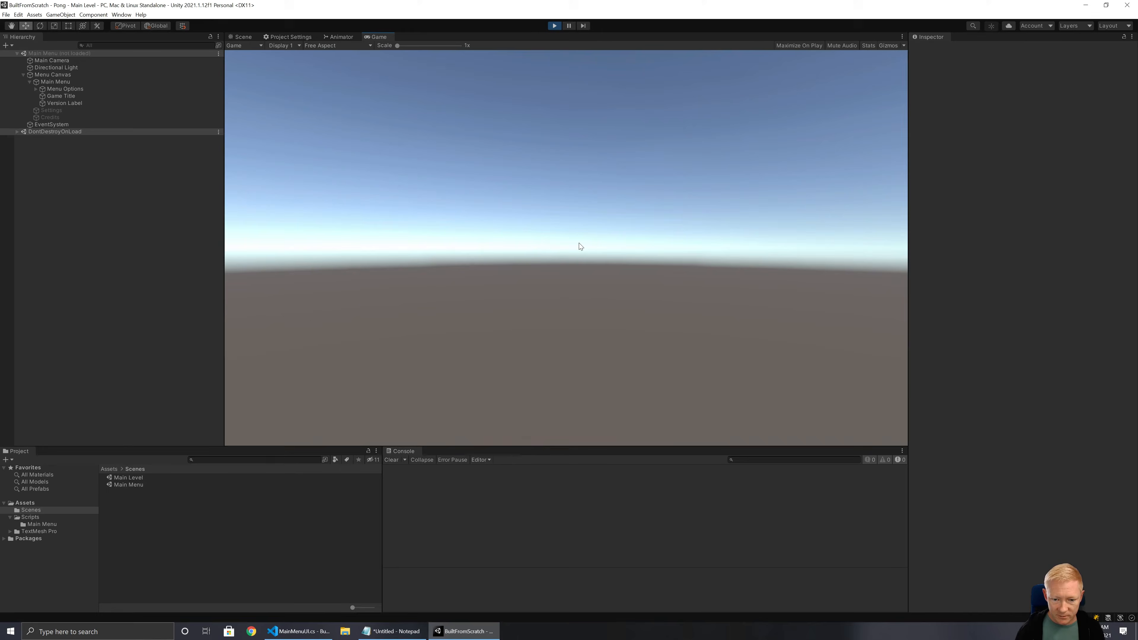
pyautogui.click(554, 26)
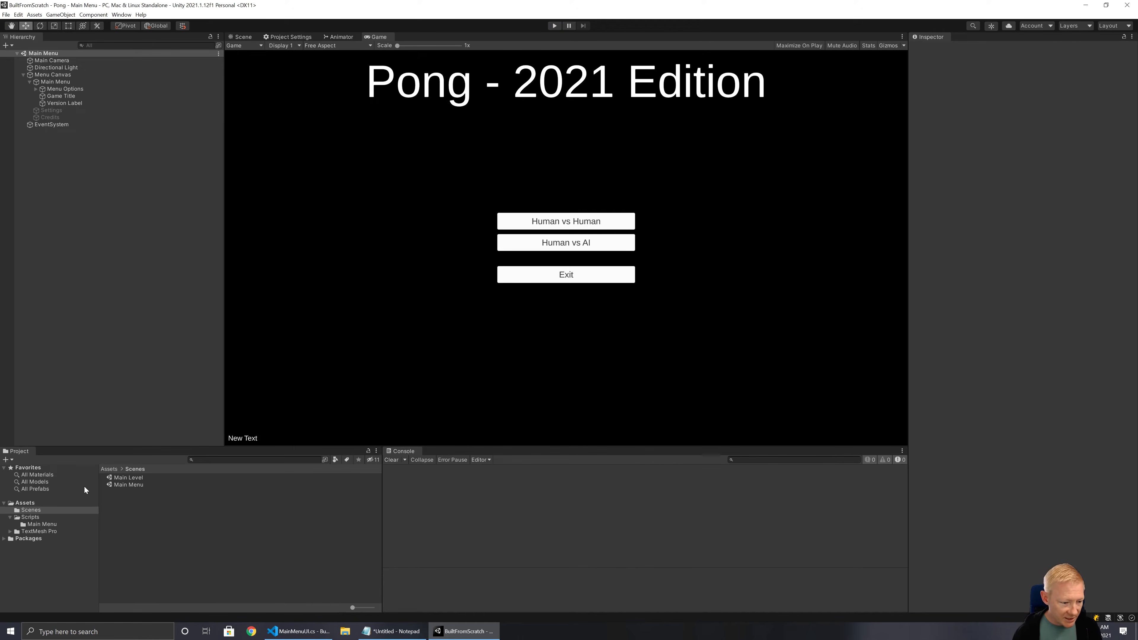
# Open the Main Level scene and set its Main Camera's Clear Flags to Solid Color
pyautogui.doubleClick(126, 479)
pyautogui.click(140, 325)
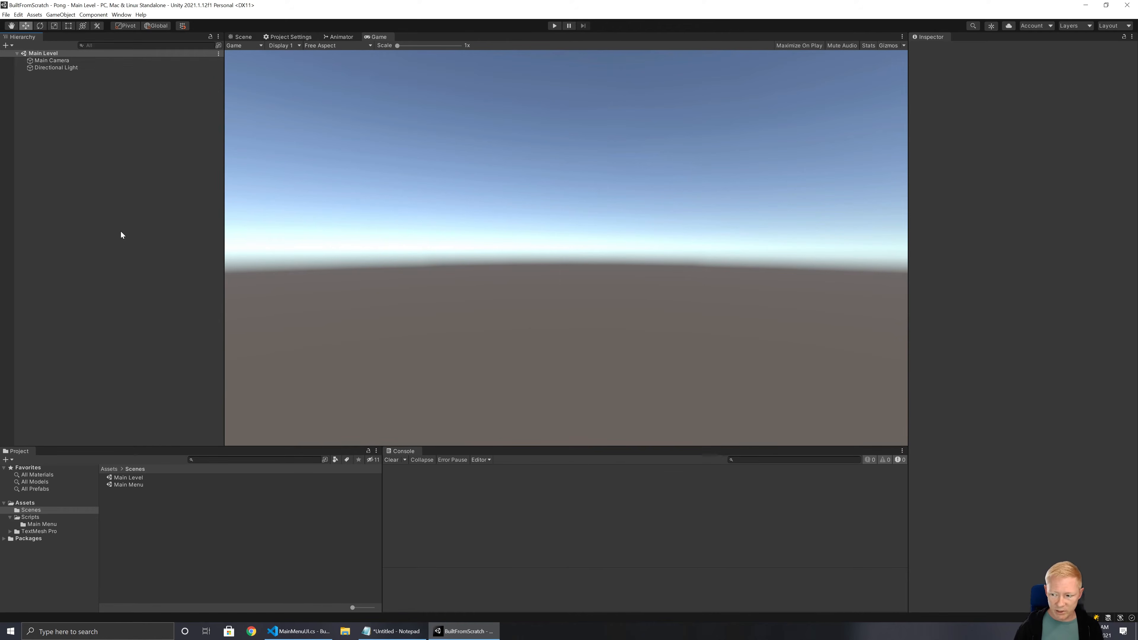
pyautogui.click(59, 60)
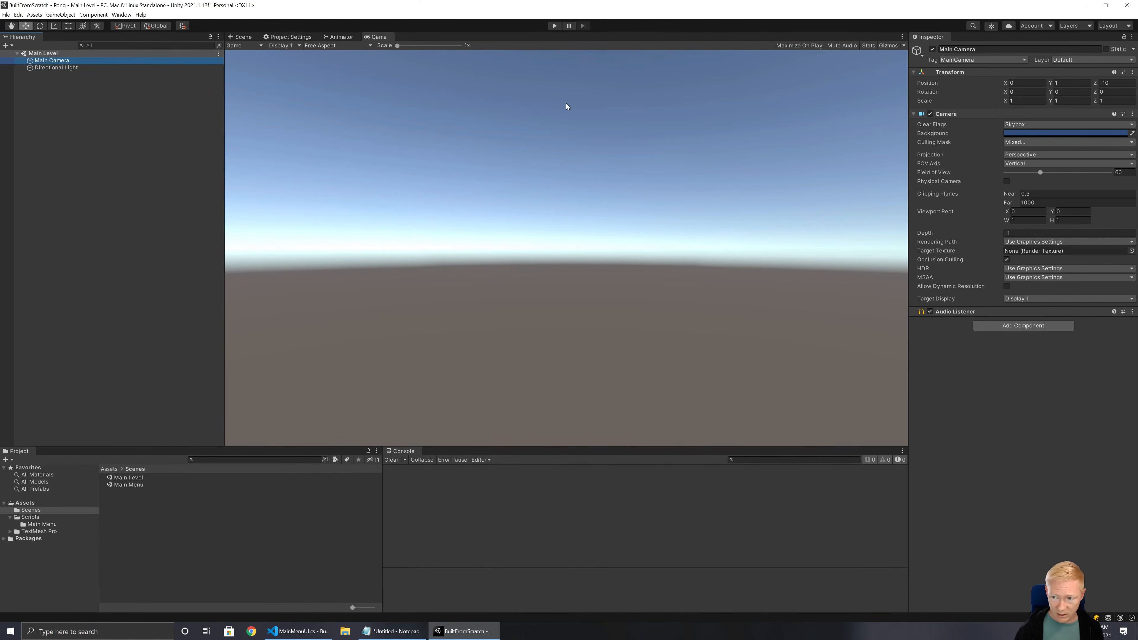
pyautogui.click(1032, 123)
pyautogui.click(1028, 143)
# Set the Main Camera's background color to black (000000) with alpha 100
pyautogui.click(1023, 133)
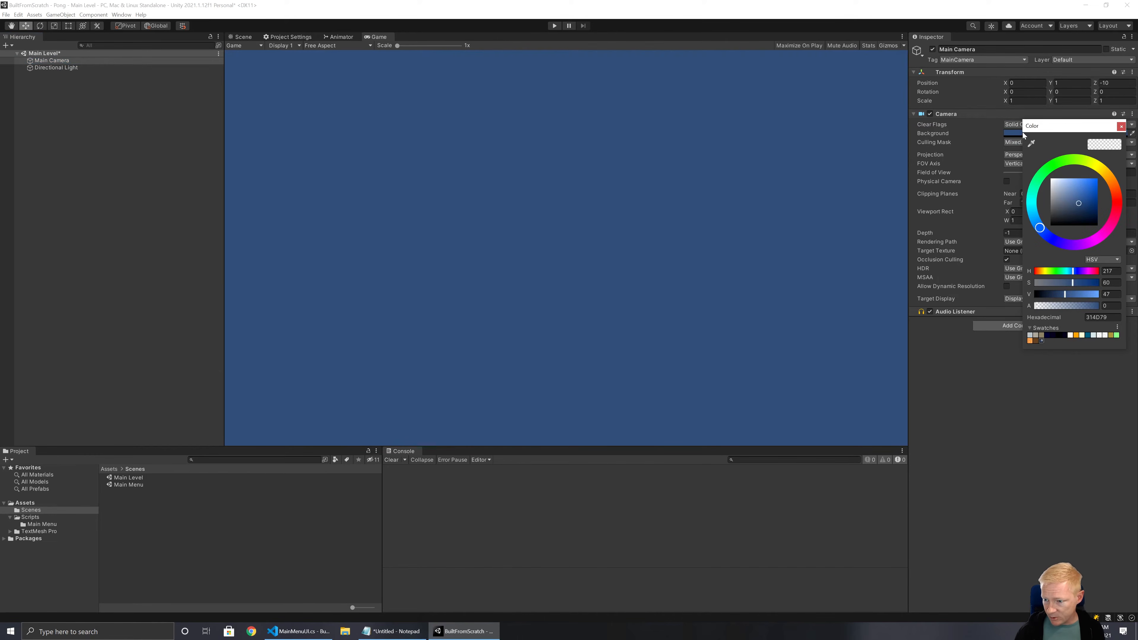
pyautogui.moveTo(1079, 209); pyautogui.dragTo(993, 265)
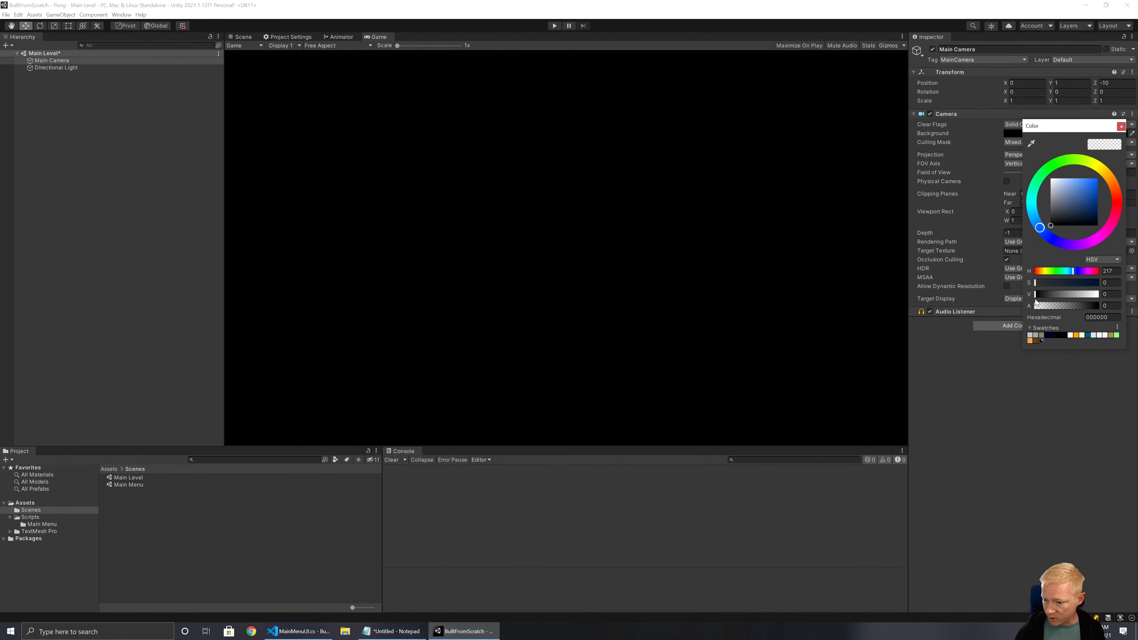
pyautogui.moveTo(1035, 306); pyautogui.dragTo(1107, 308)
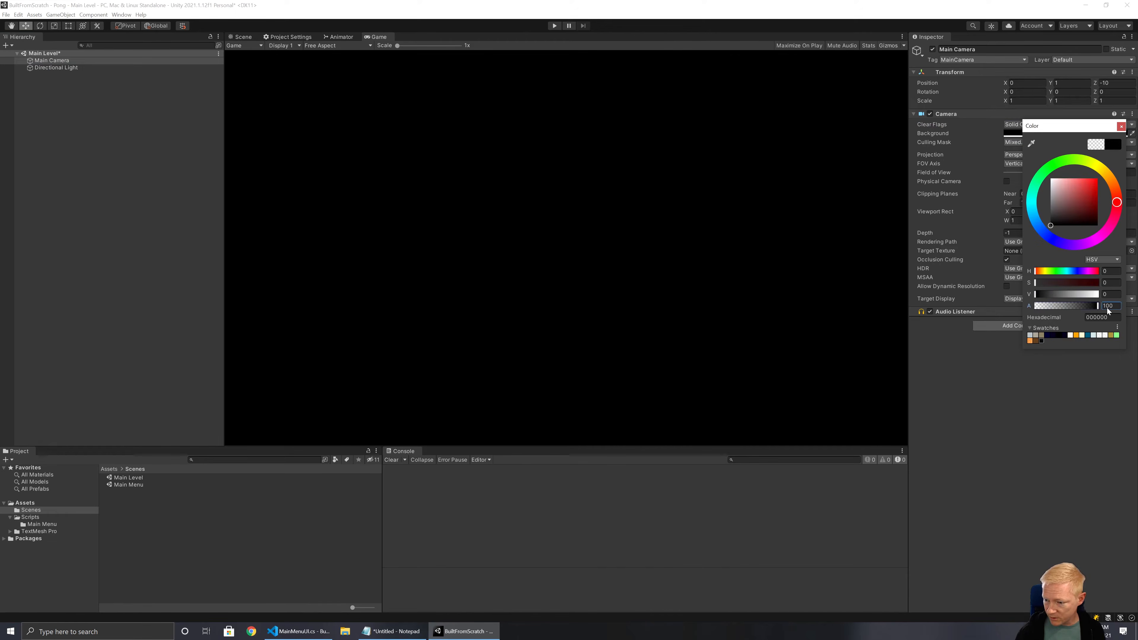
pyautogui.click(1121, 126)
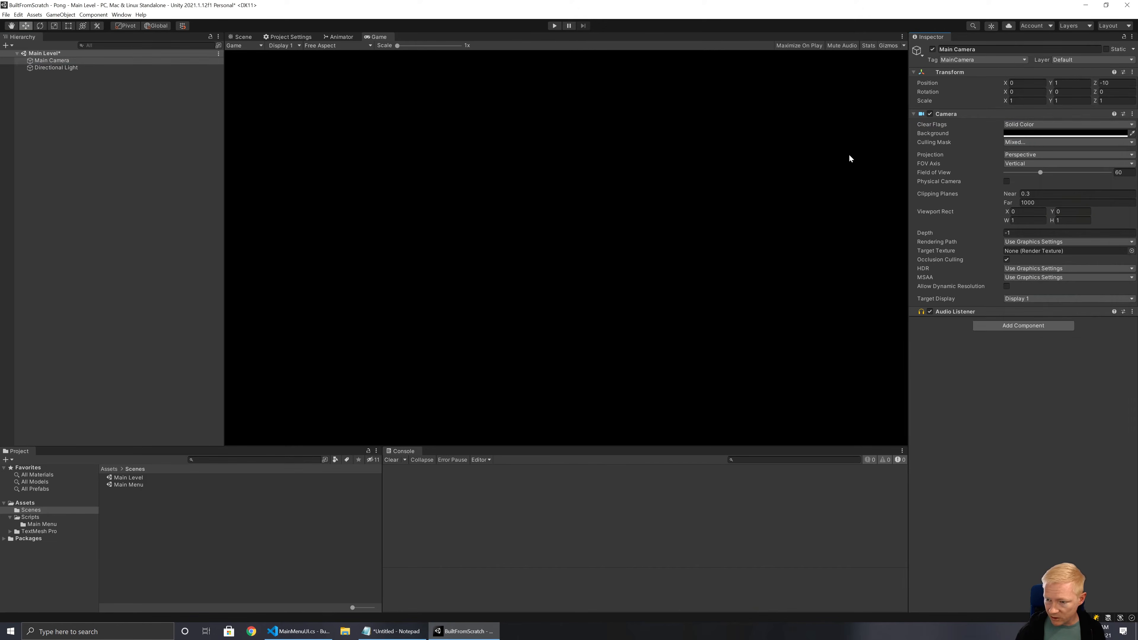
pyautogui.click(61, 219)
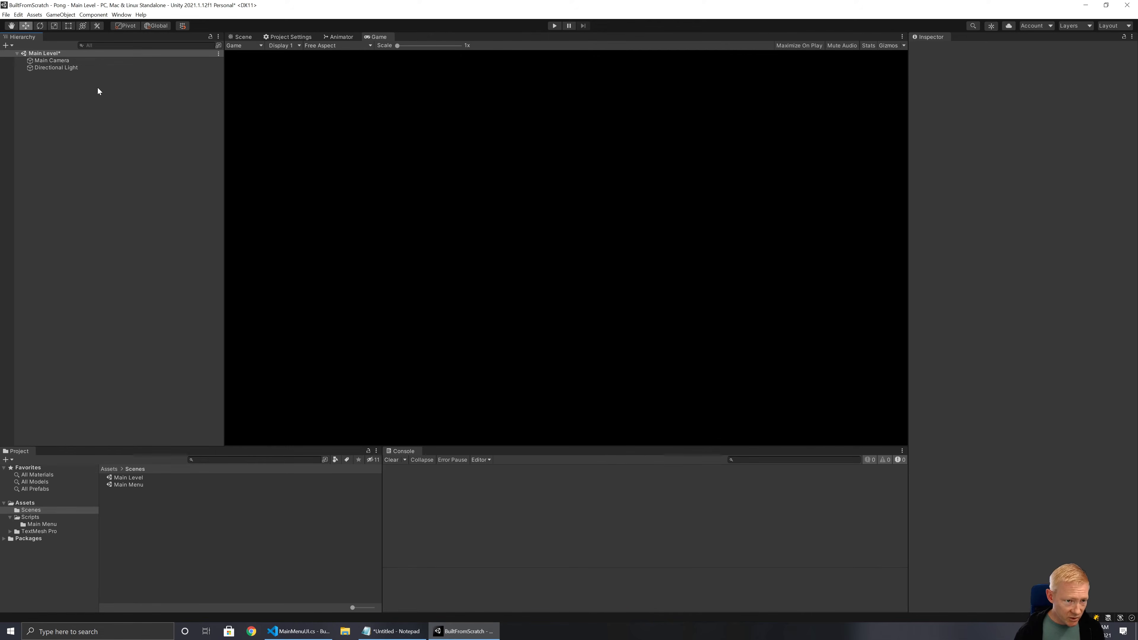
# Open the Package Manager and list the packages from the Unity Registry
pyautogui.click(128, 15)
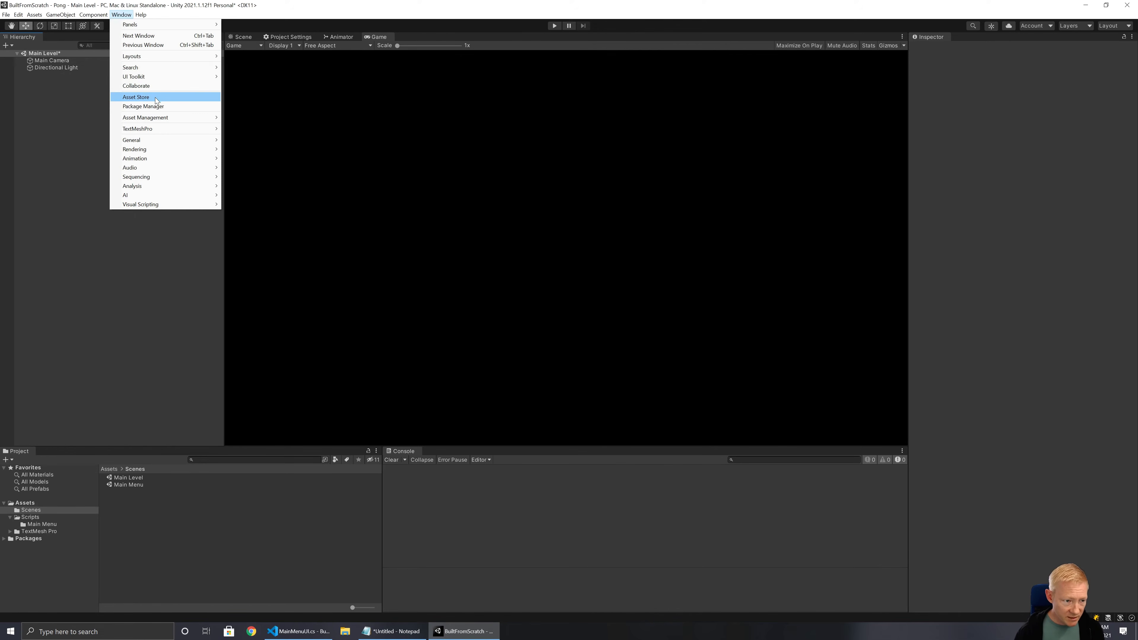
pyautogui.click(161, 107)
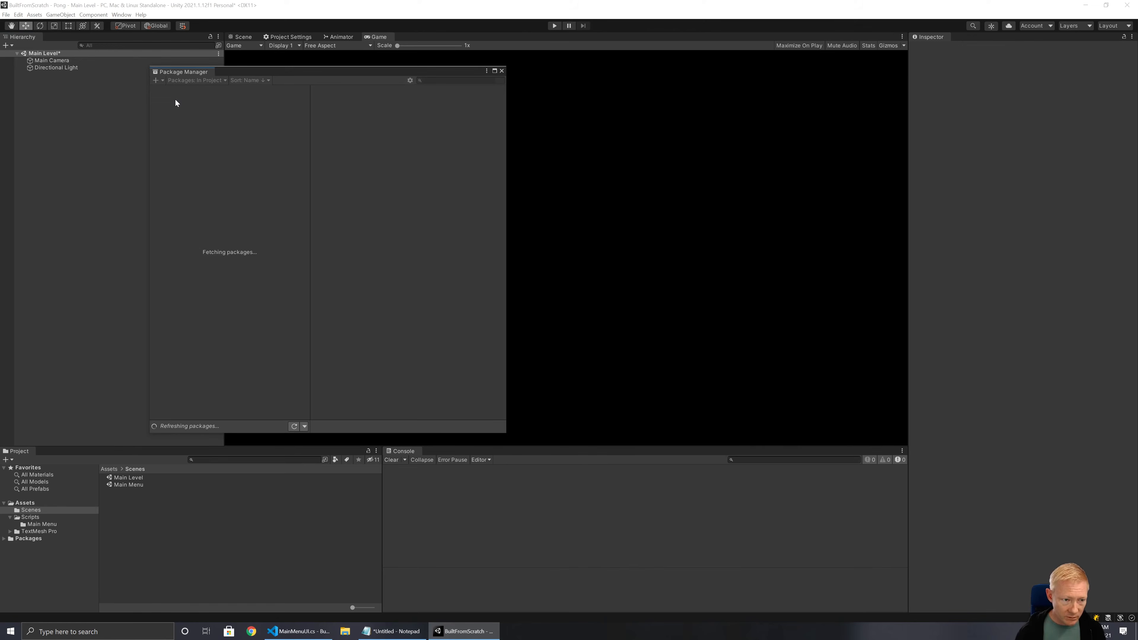
pyautogui.moveTo(272, 73); pyautogui.dragTo(359, 101)
pyautogui.click(295, 107)
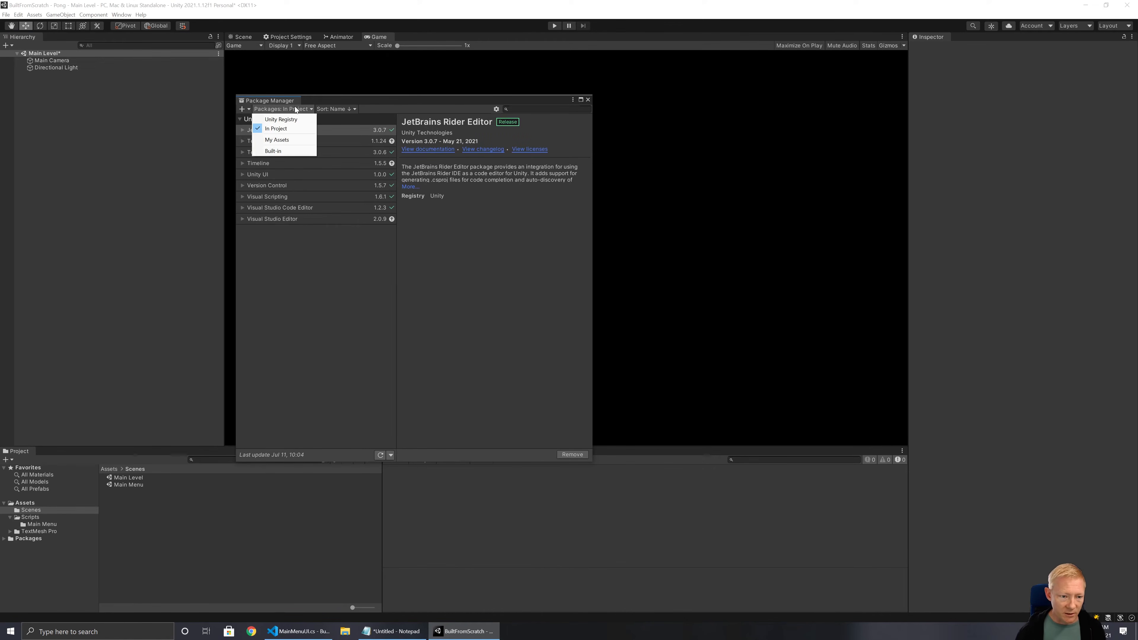
pyautogui.click(278, 118)
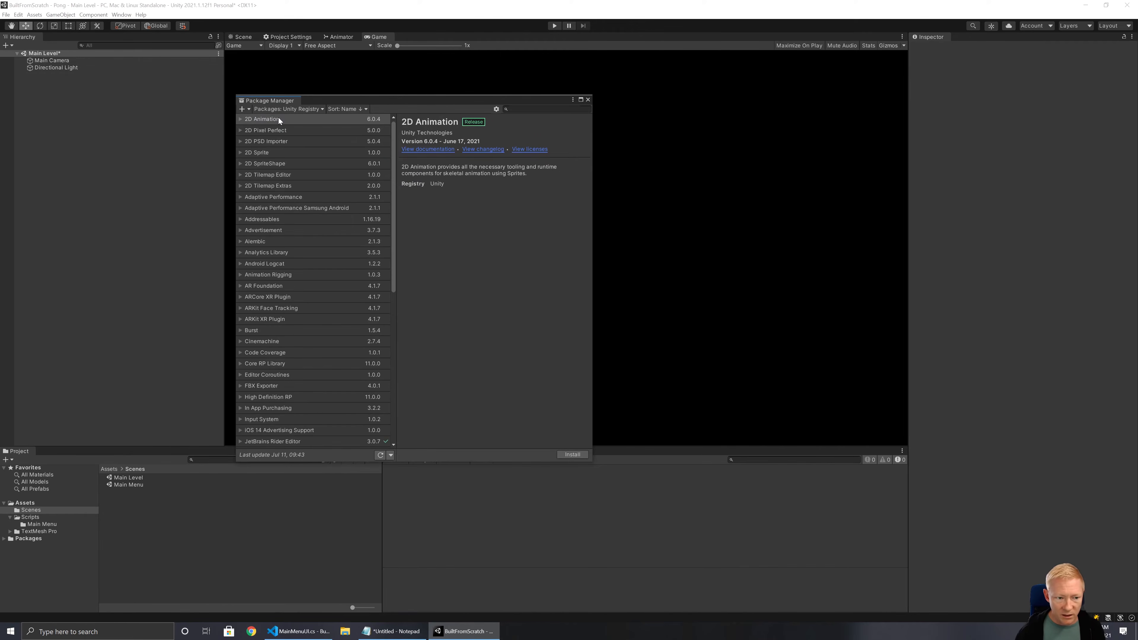
# Install the Input System package and enable its native backends, saving the Main Level scene for the editor restart
pyautogui.moveTo(394, 217); pyautogui.dragTo(396, 268)
pyautogui.click(276, 327)
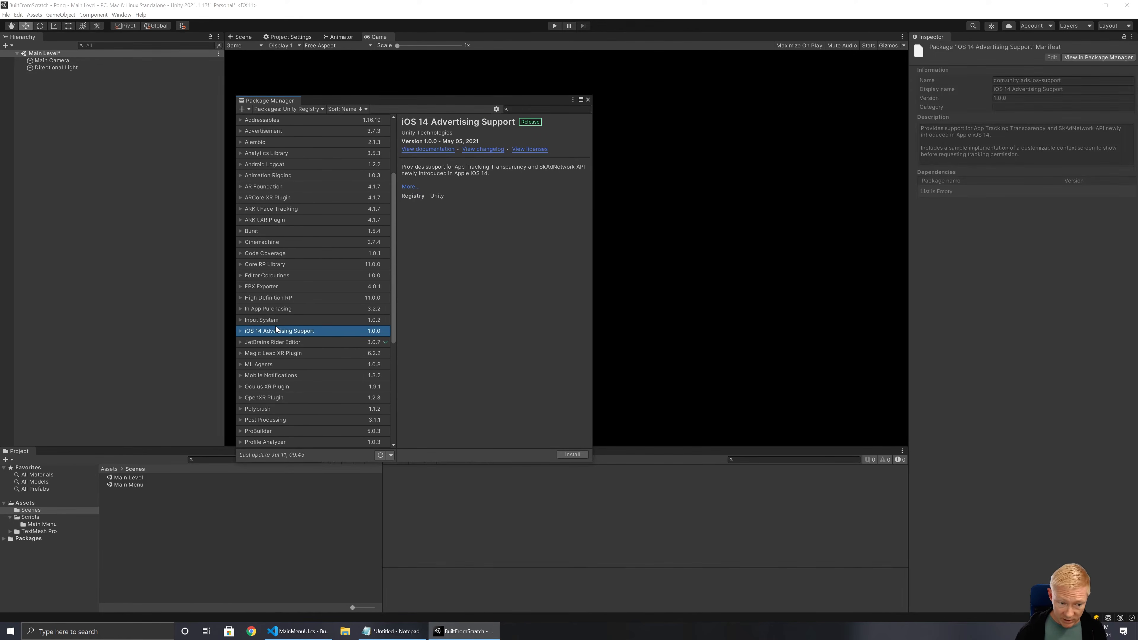
pyautogui.click(276, 321)
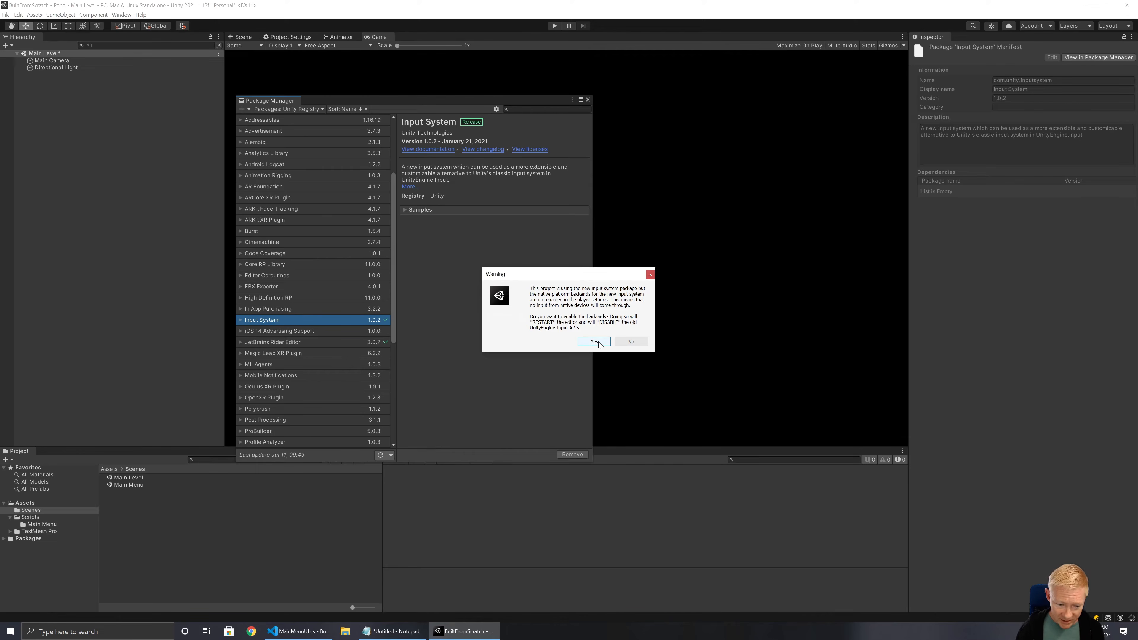
pyautogui.click(594, 342)
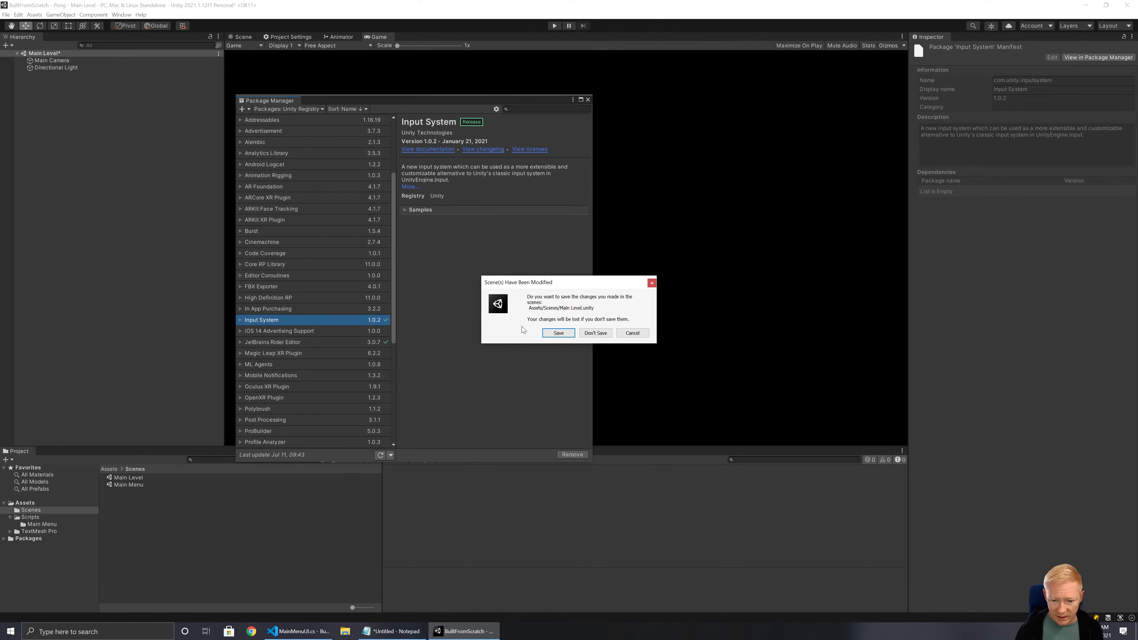
pyautogui.click(555, 333)
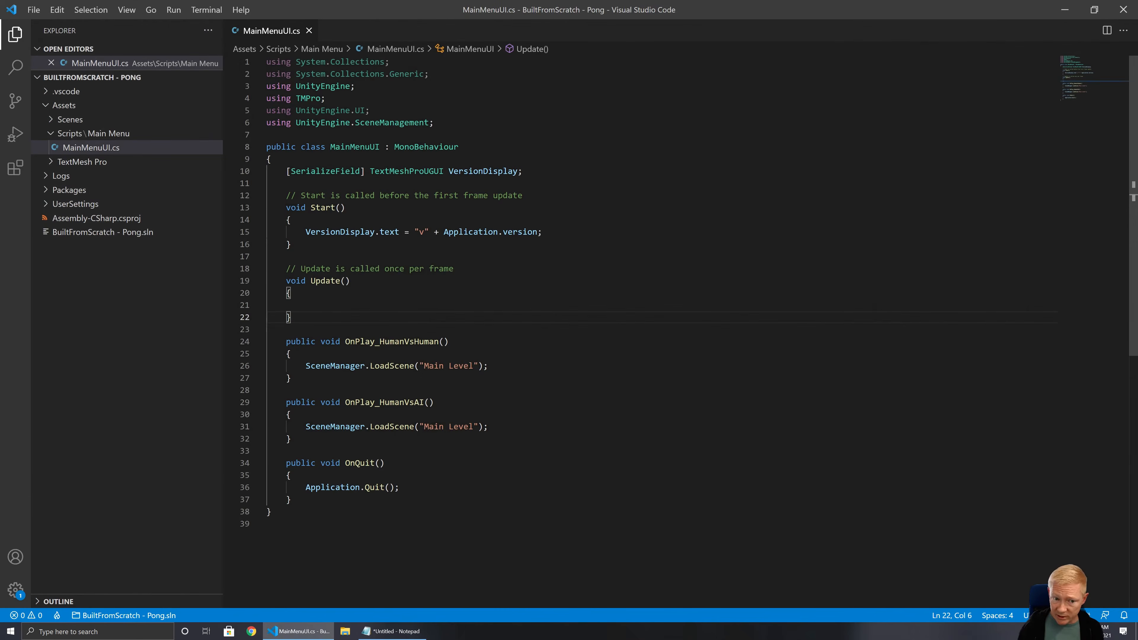
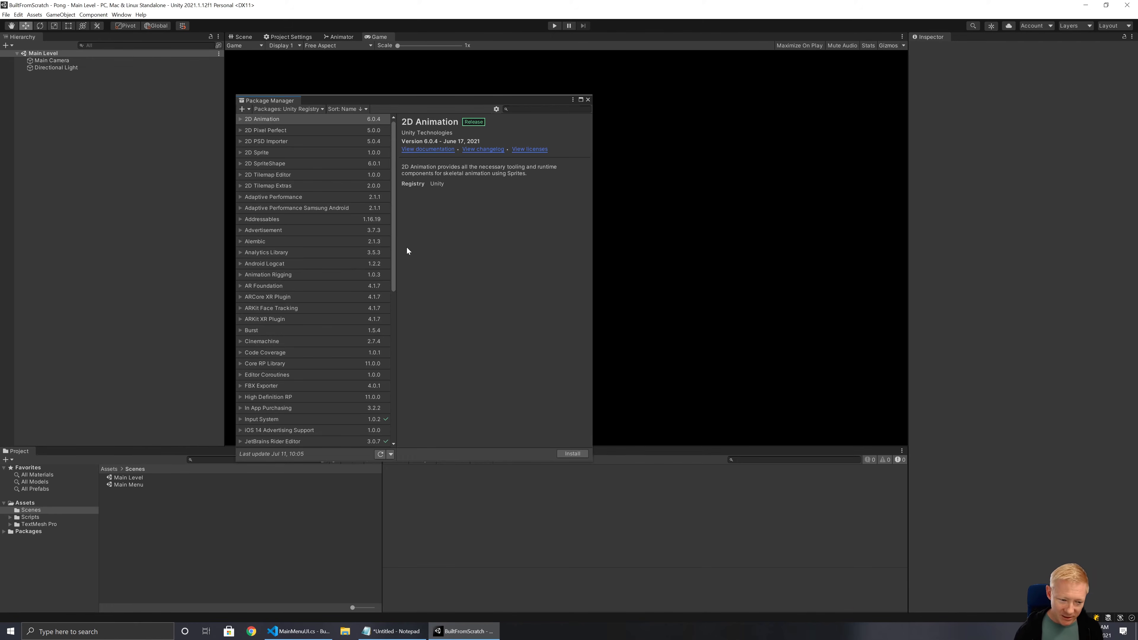
# Install the Cinemachine 2.7.4 package from the Unity Registry
pyautogui.click(336, 333)
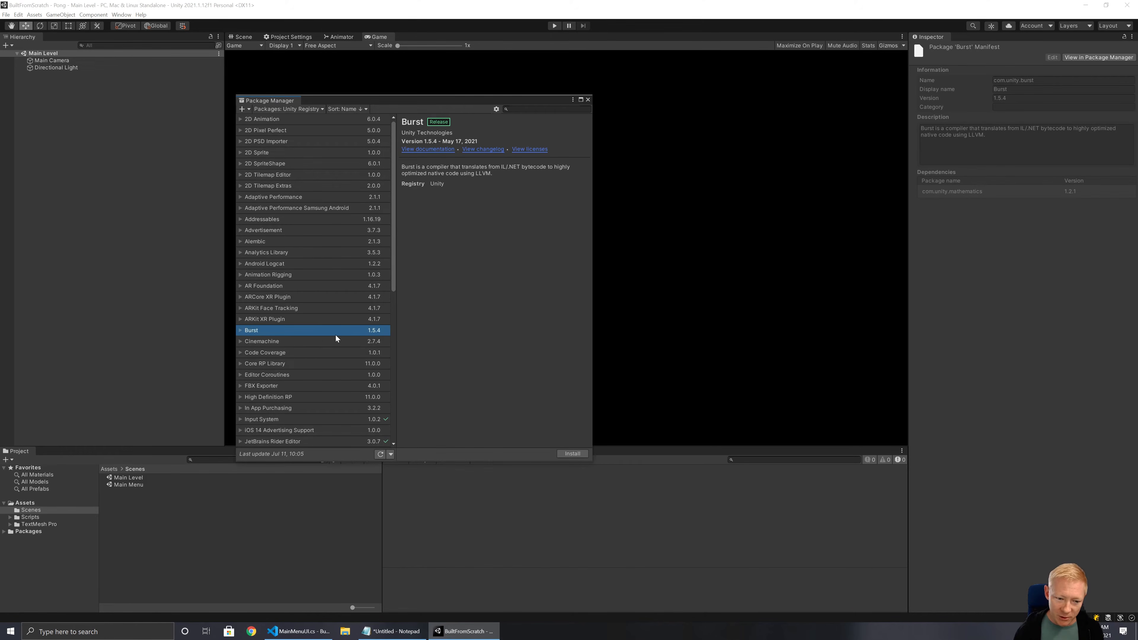
pyautogui.click(321, 342)
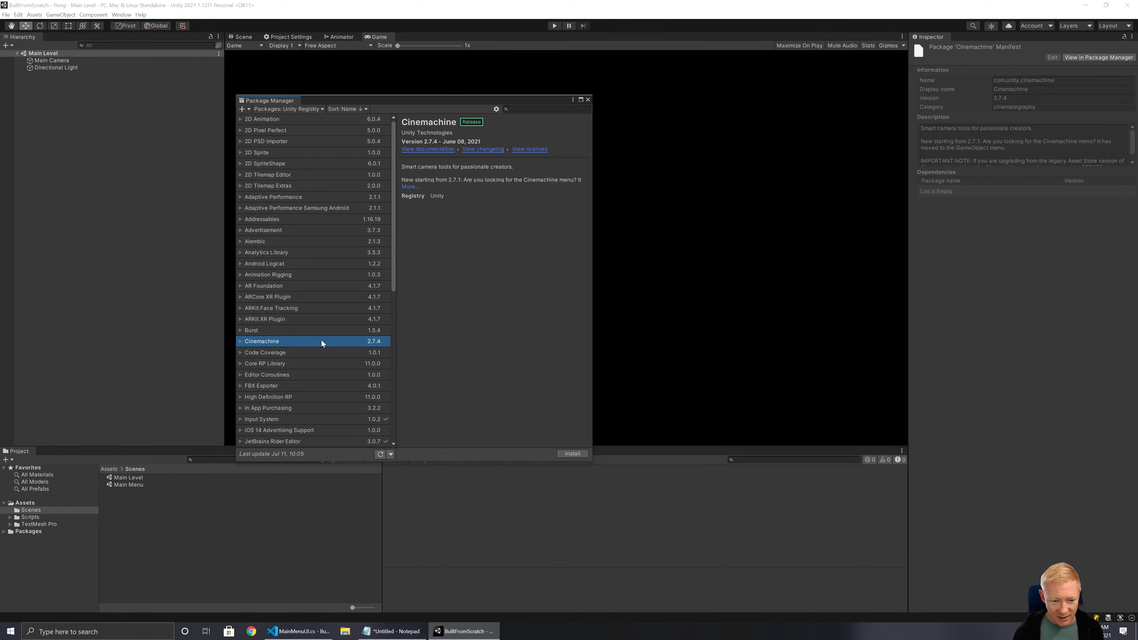
pyautogui.scroll(-1, 321, 343)
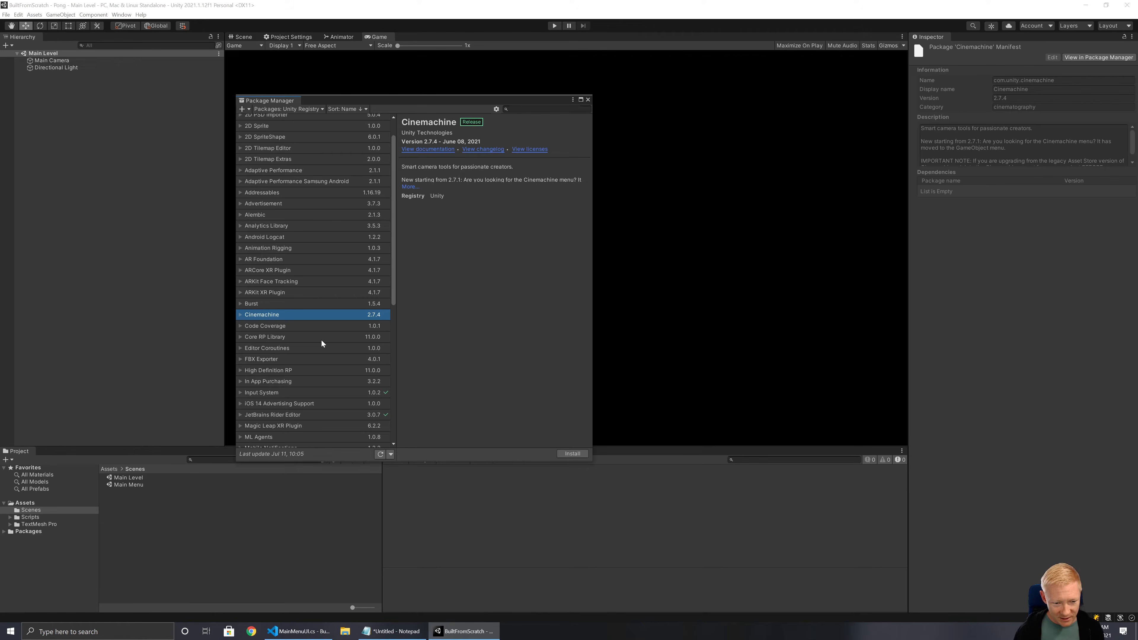
pyautogui.click(571, 453)
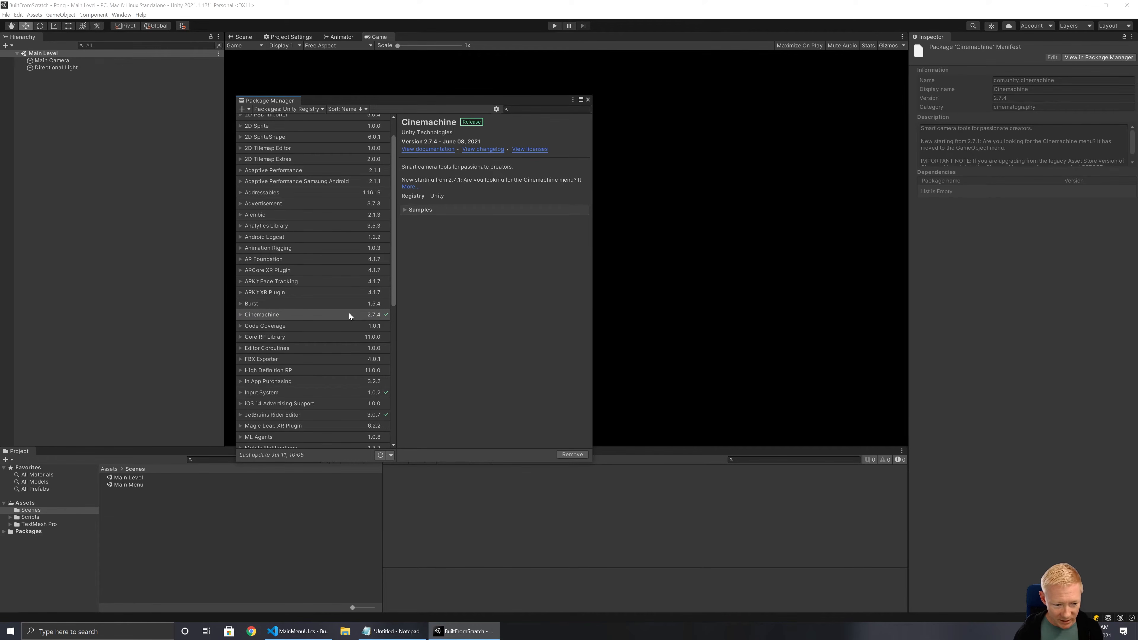
# Install the Post Processing 3.1.1 package from the Unity Registry
pyautogui.scroll(-3, 349, 313)
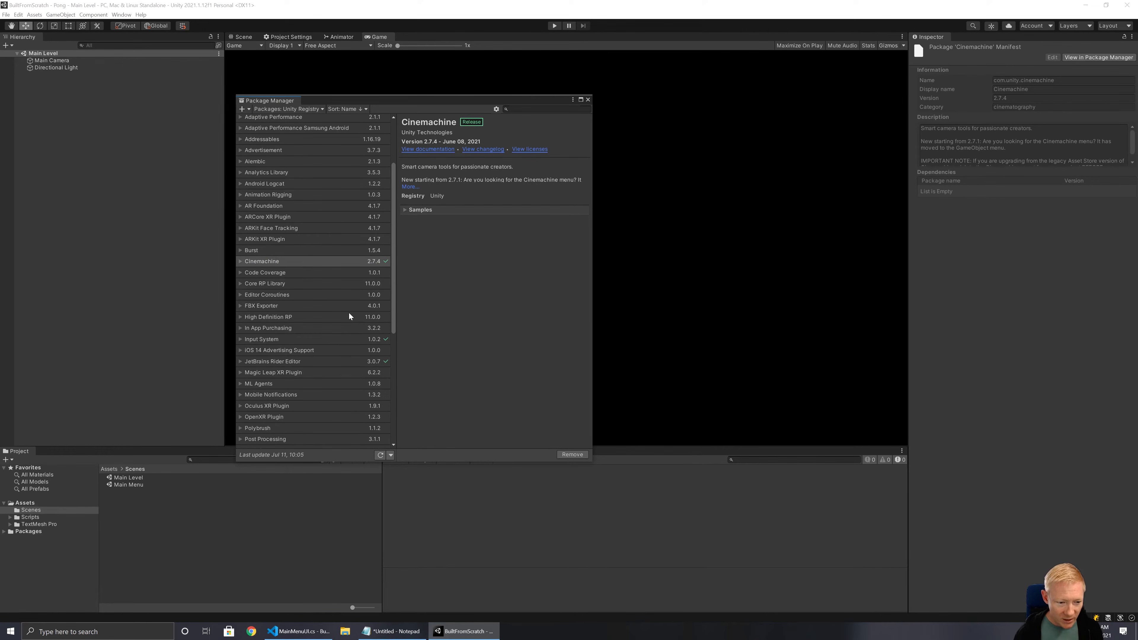
pyautogui.scroll(-2, 349, 316)
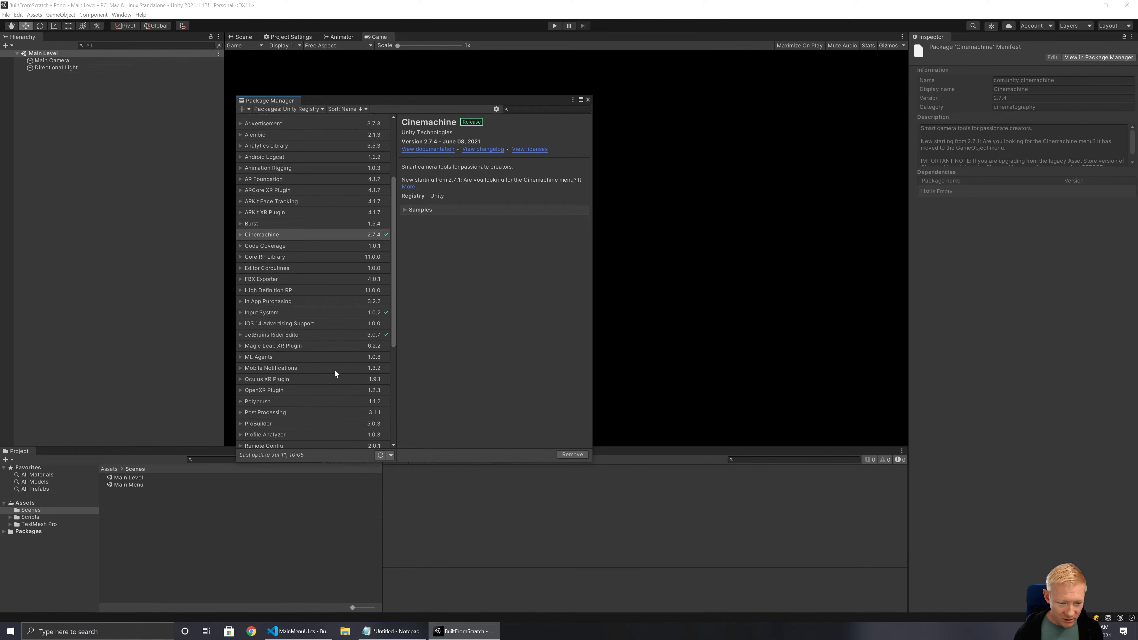
pyautogui.click(324, 411)
# Update the Timeline package to version 1.5.6 and close the Package Manager
pyautogui.scroll(-5, 325, 410)
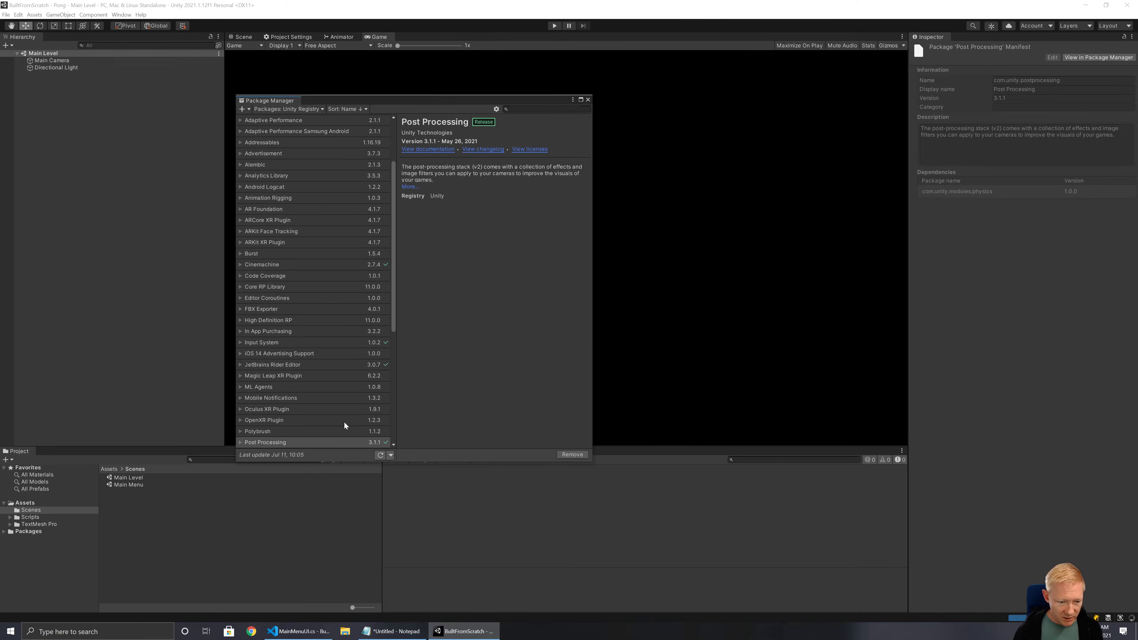
pyautogui.scroll(-3, 334, 425)
pyautogui.scroll(-5, 312, 431)
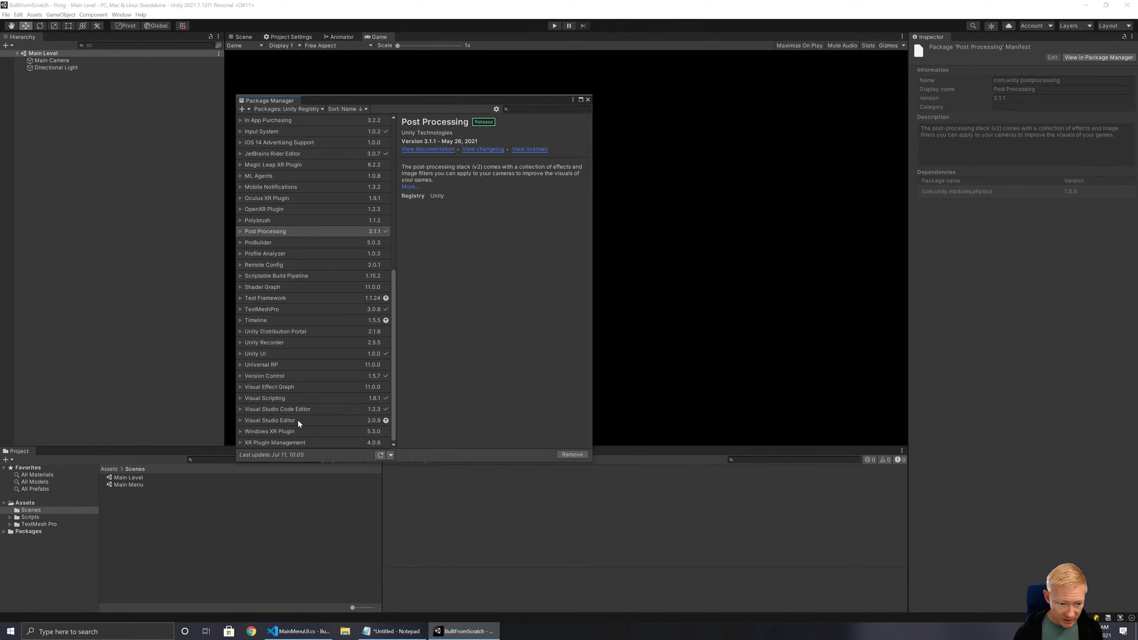
pyautogui.click(339, 319)
pyautogui.click(522, 454)
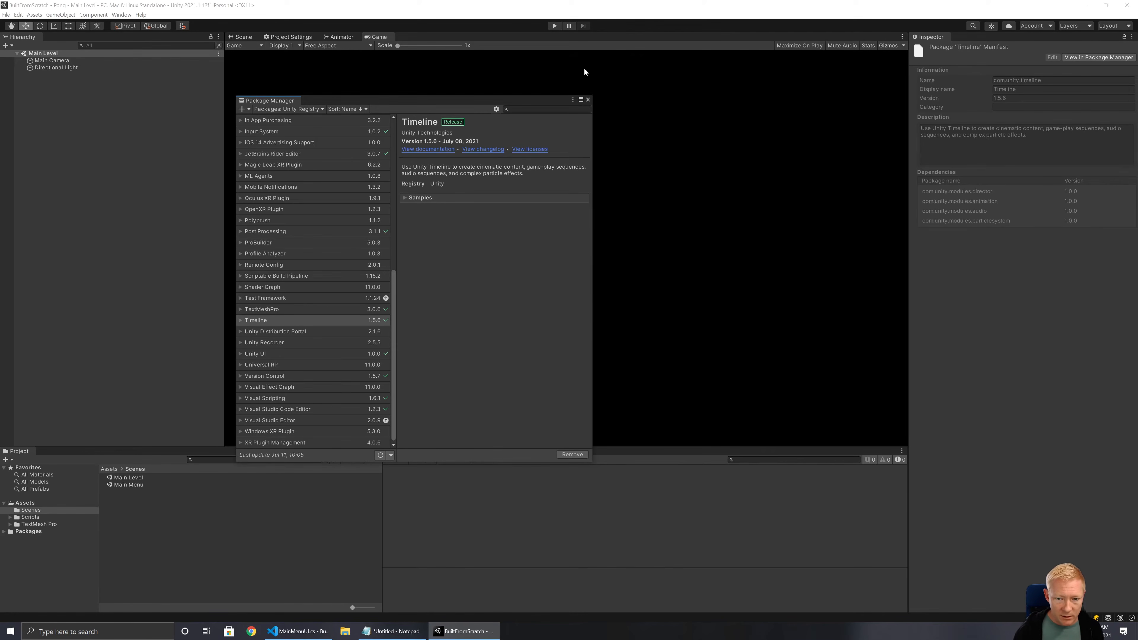
pyautogui.click(587, 99)
# Switch the Main Menu scene's EventSystem to the Input System UI Input Module, and return to the Main Level scene
pyautogui.doubleClick(127, 484)
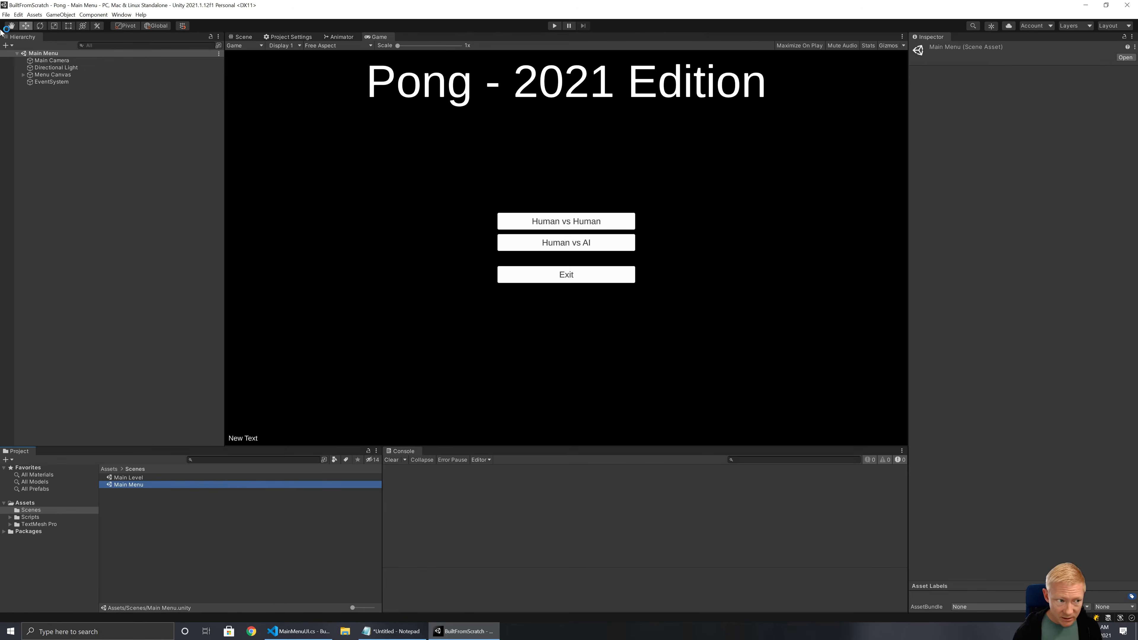
pyautogui.click(52, 82)
pyautogui.click(1012, 200)
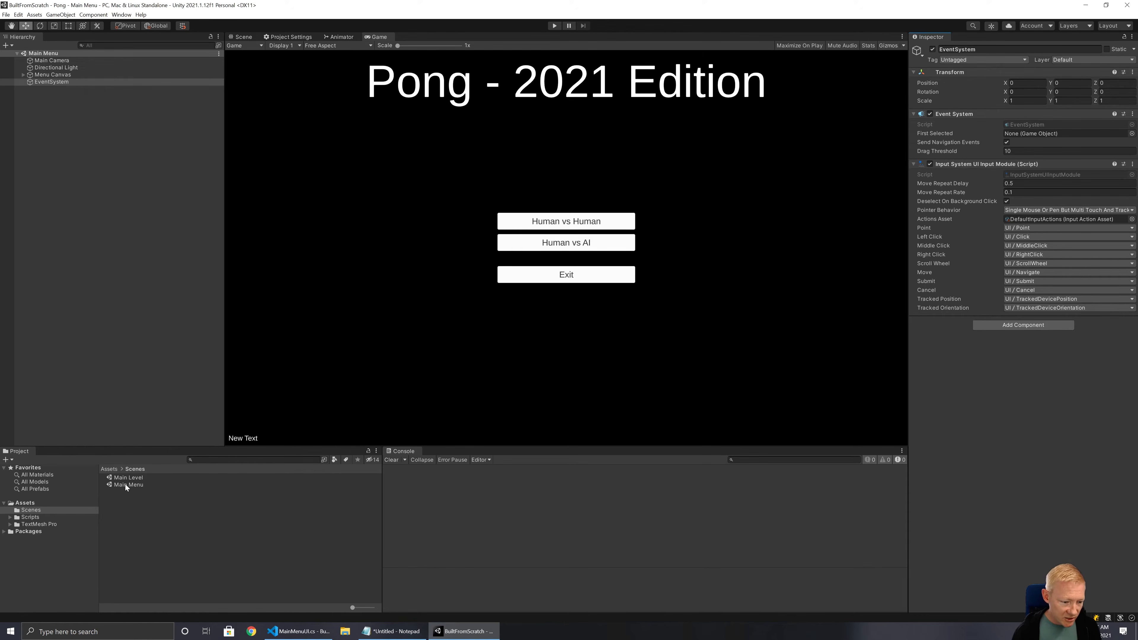
pyautogui.doubleClick(137, 477)
pyautogui.click(129, 162)
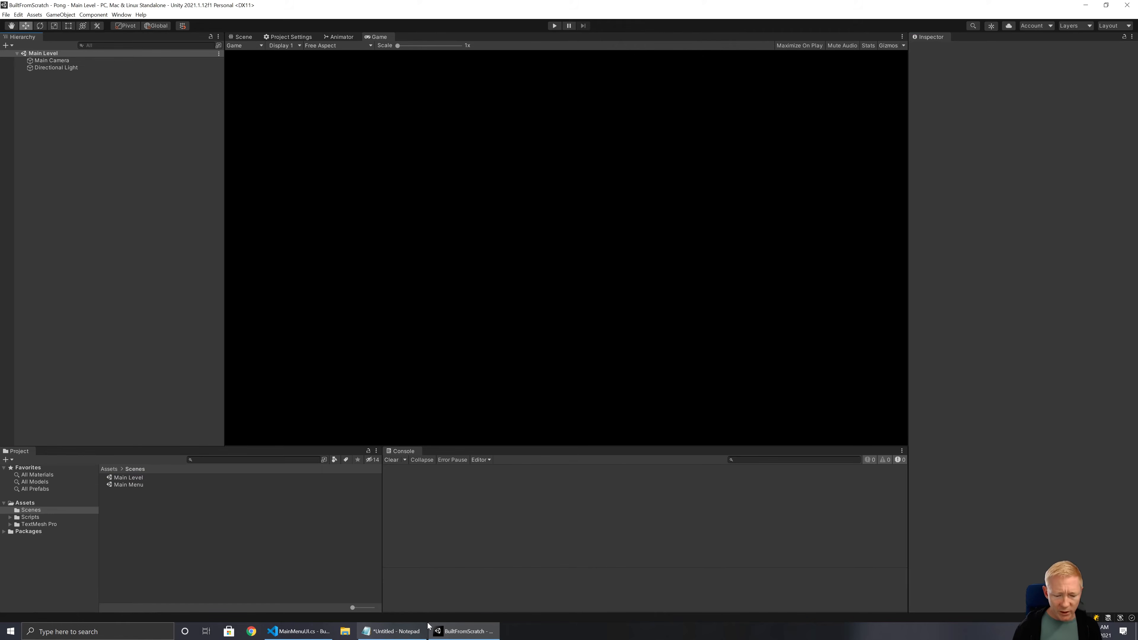
# Switch to the Notepad planning notes and add a "Key Tasks" section with "Todo" and "Done" bullets
pyautogui.moveTo(422, 628)
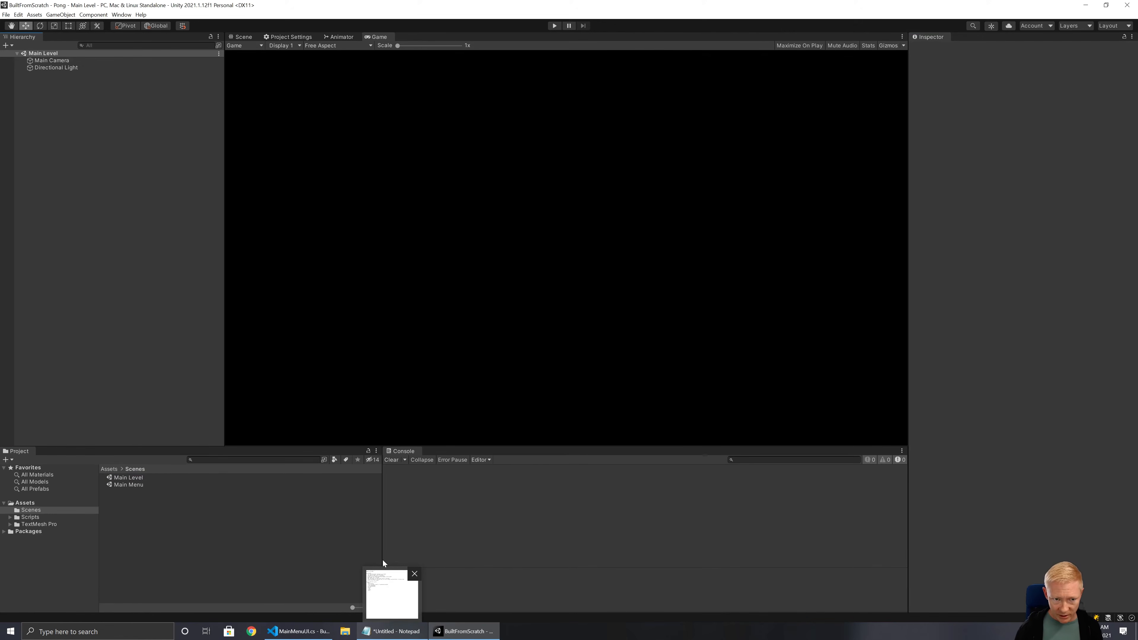
pyautogui.click(399, 628)
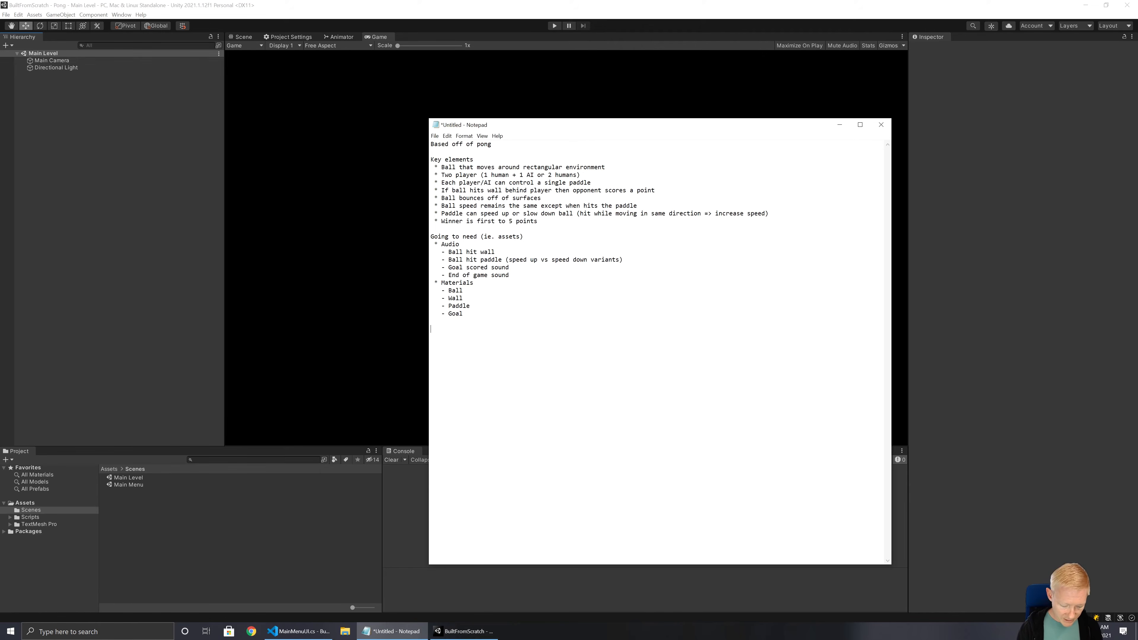
pyautogui.write('Key Tasks')
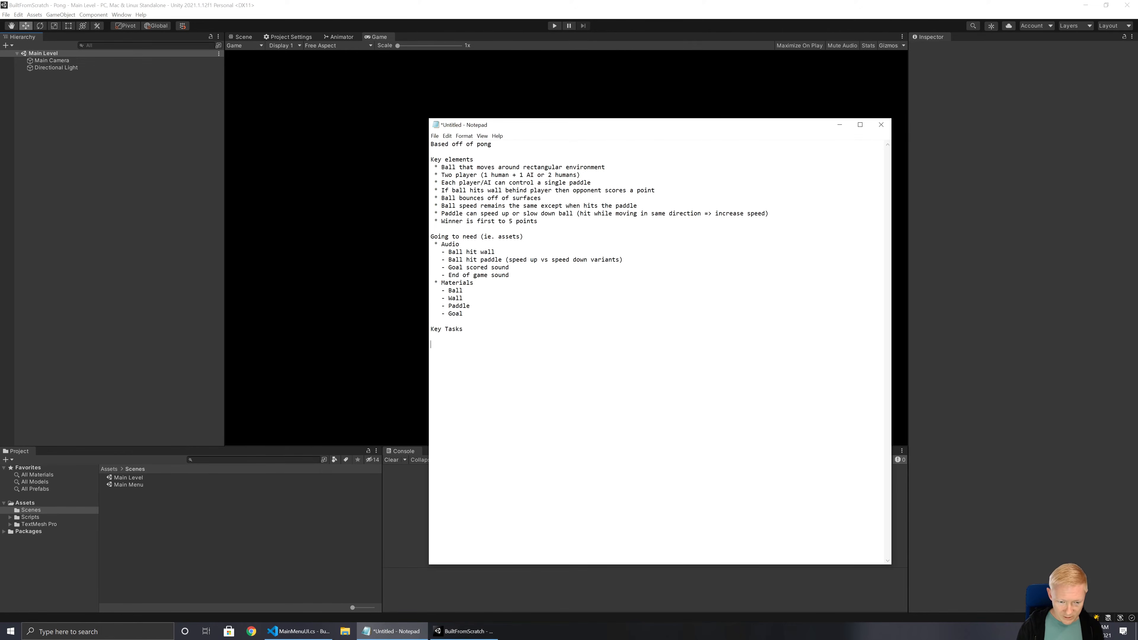
pyautogui.write('Todo')
pyautogui.write('Done')
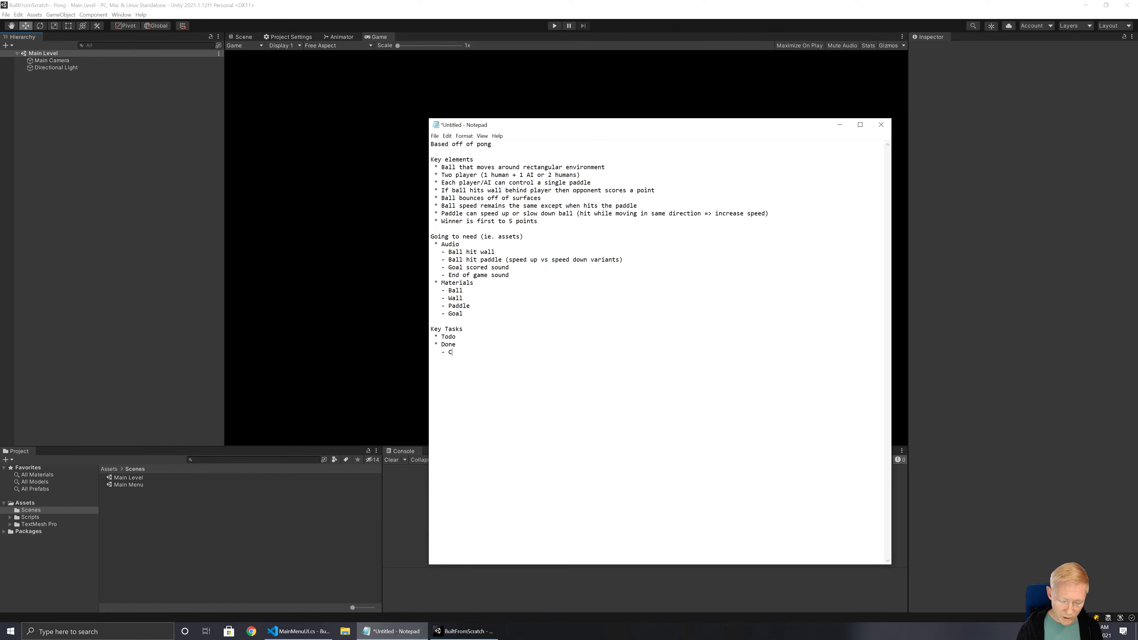
# List "Initial planning", "Created project" and "Skeleton of main menu" as sub-items under Done
pyautogui.write('nitial planning')
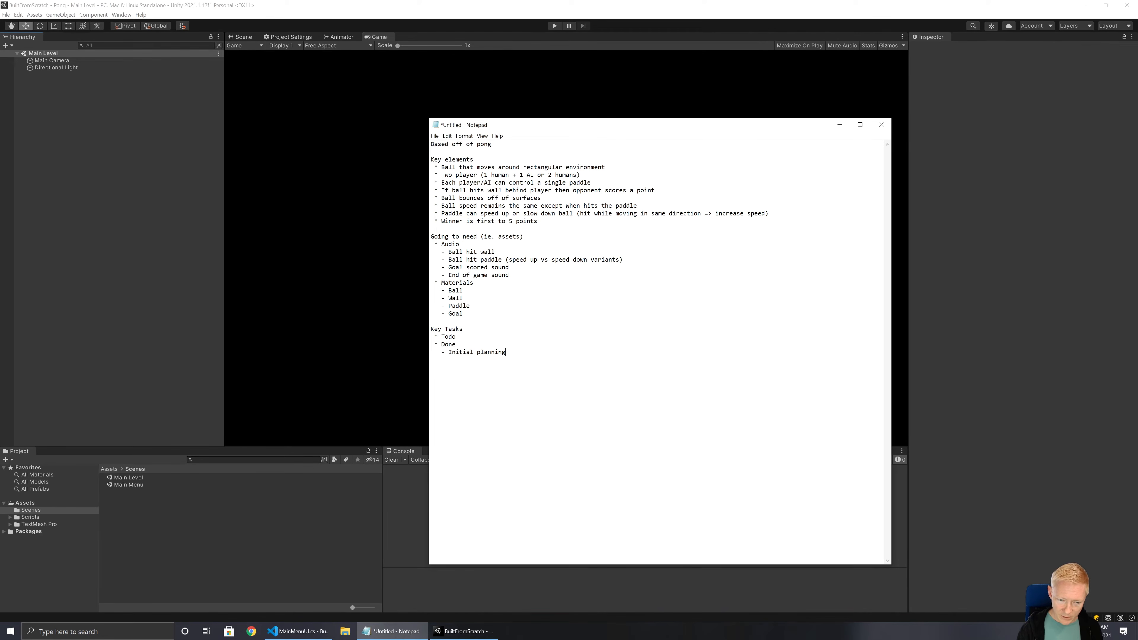
pyautogui.write('    - Cre')
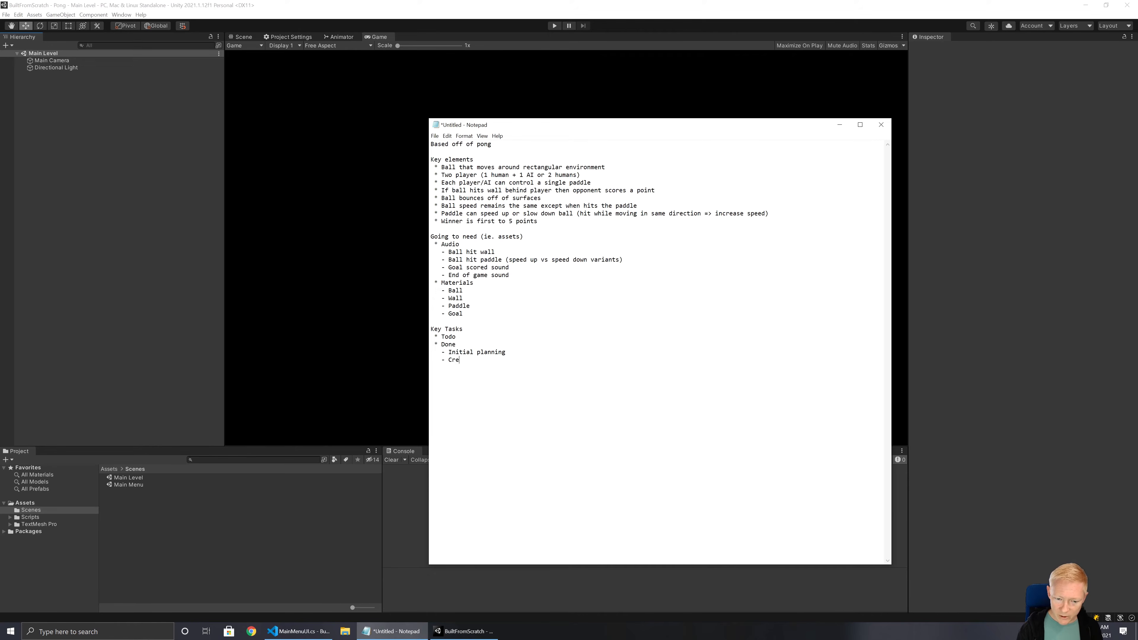
pyautogui.write('ated project')
pyautogui.press('Return')
pyautogui.write('- Skeleton of main menu')
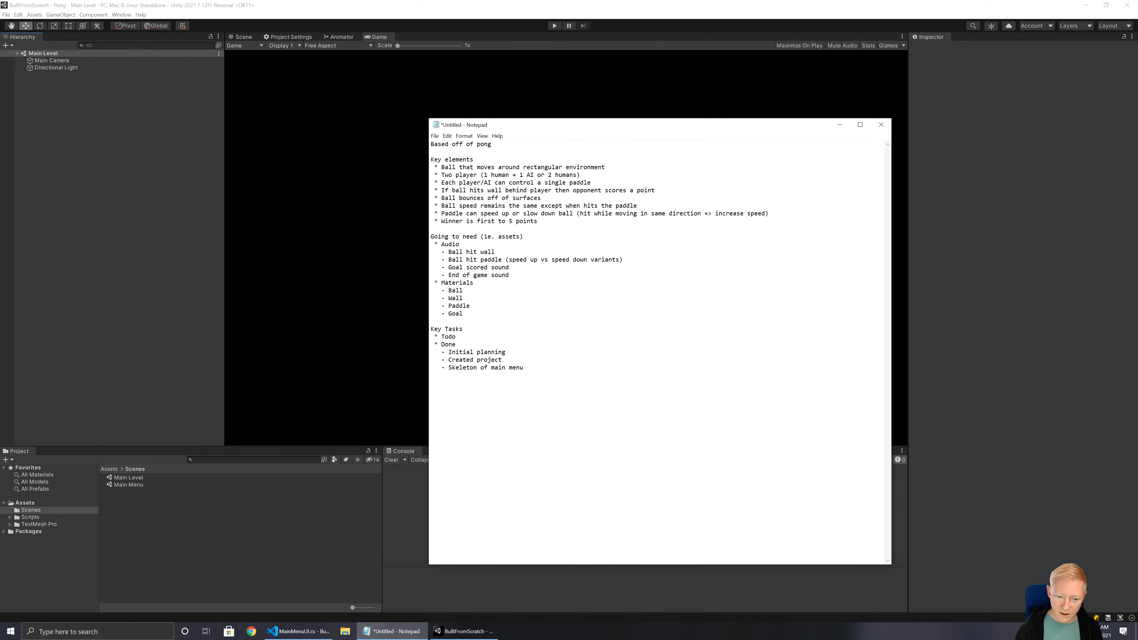
# Add the sub-items "Main Menu: Settings" and "Main Menu: Credits" under Todo
pyautogui.press('Return')
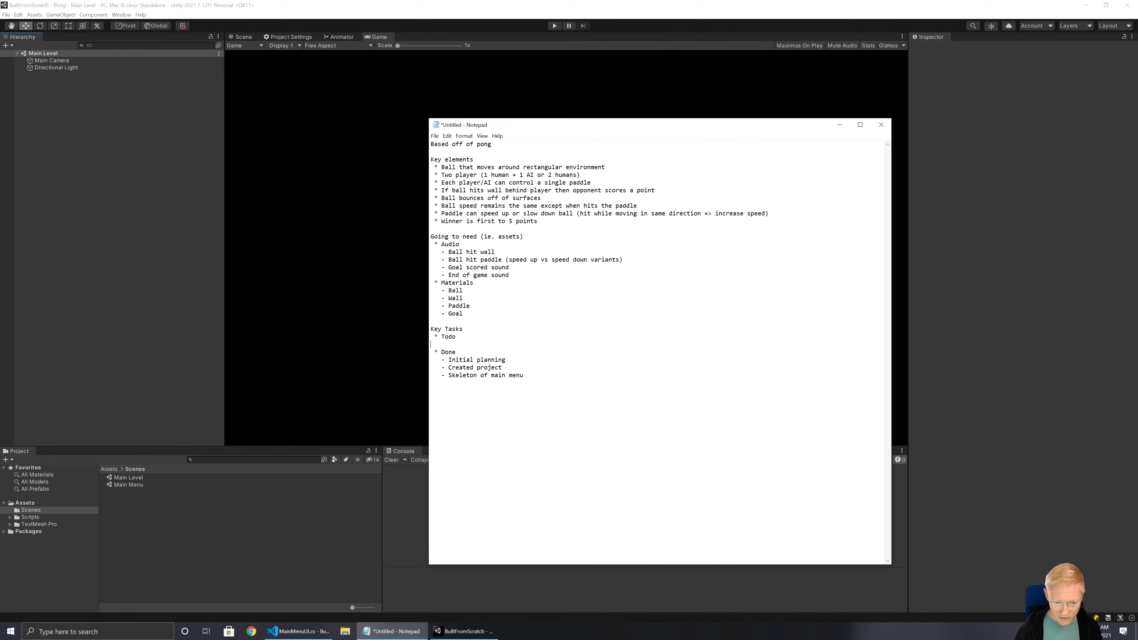
pyautogui.write('- Finish main')
pyautogui.press('BackSpace')
pyautogui.press('BackSpace')
pyautogui.press('BackSpace')
pyautogui.press('BackSpace')
pyautogui.press('BackSpace')
pyautogui.press('BackSpace')
pyautogui.press('BackSpace')
pyautogui.press('BackSpace')
pyautogui.press('BackSpace')
pyautogui.press('BackSpace')
pyautogui.press('BackSpace')
pyautogui.write('Main Menu: Settings')
pyautogui.press('Return')
pyautogui.write('- Main Menu')
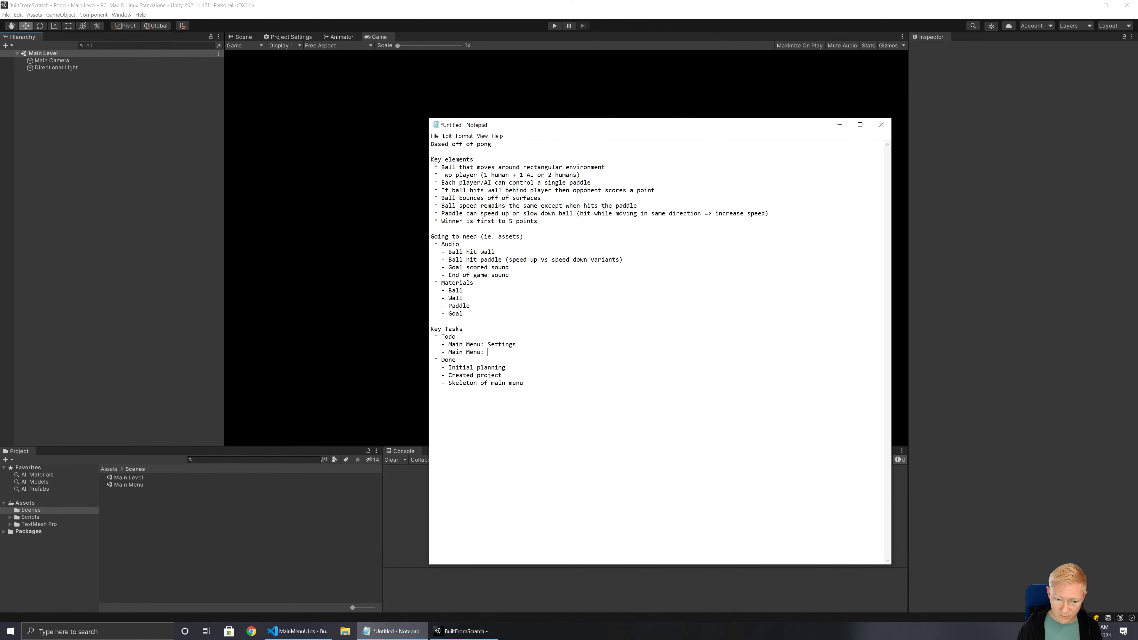
pyautogui.write(': Credits')
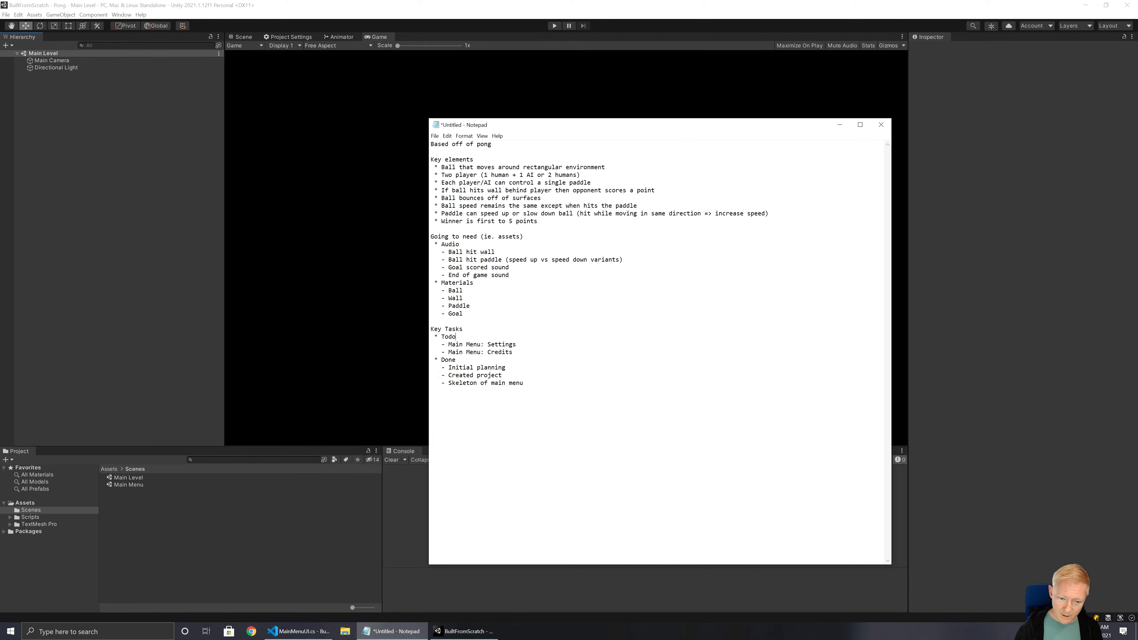
# Insert "Main Level: Level blockout", "Main Level: Paddle movement" and another "Main Level" entry above the Main Menu items under Todo
pyautogui.press('Return')
pyautogui.write('- Main Level:')
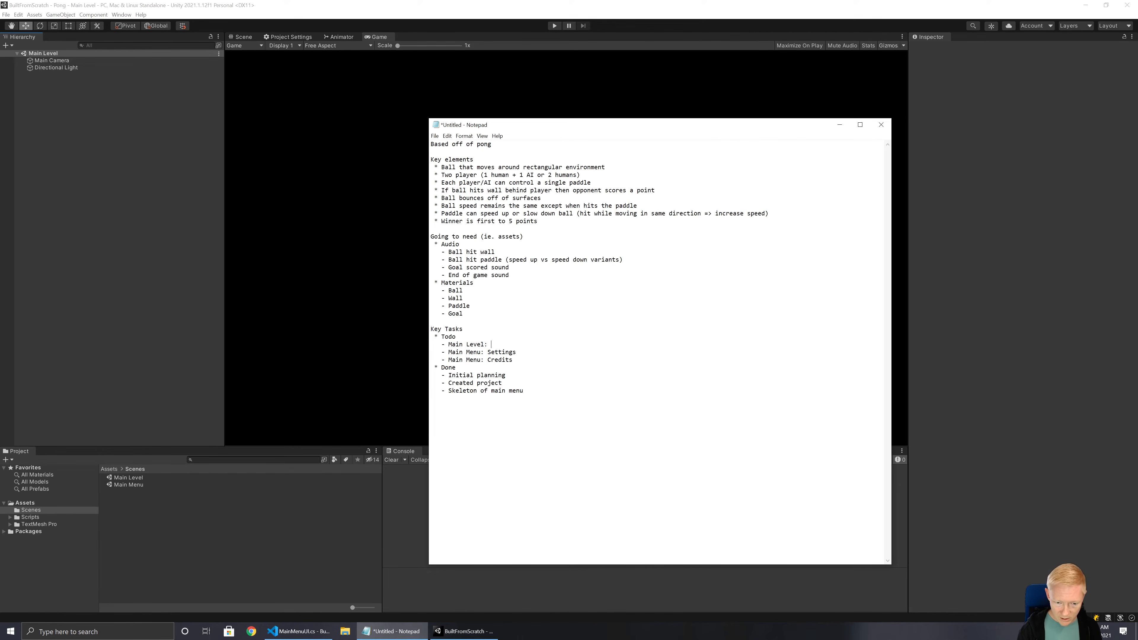
pyautogui.write('lockout')
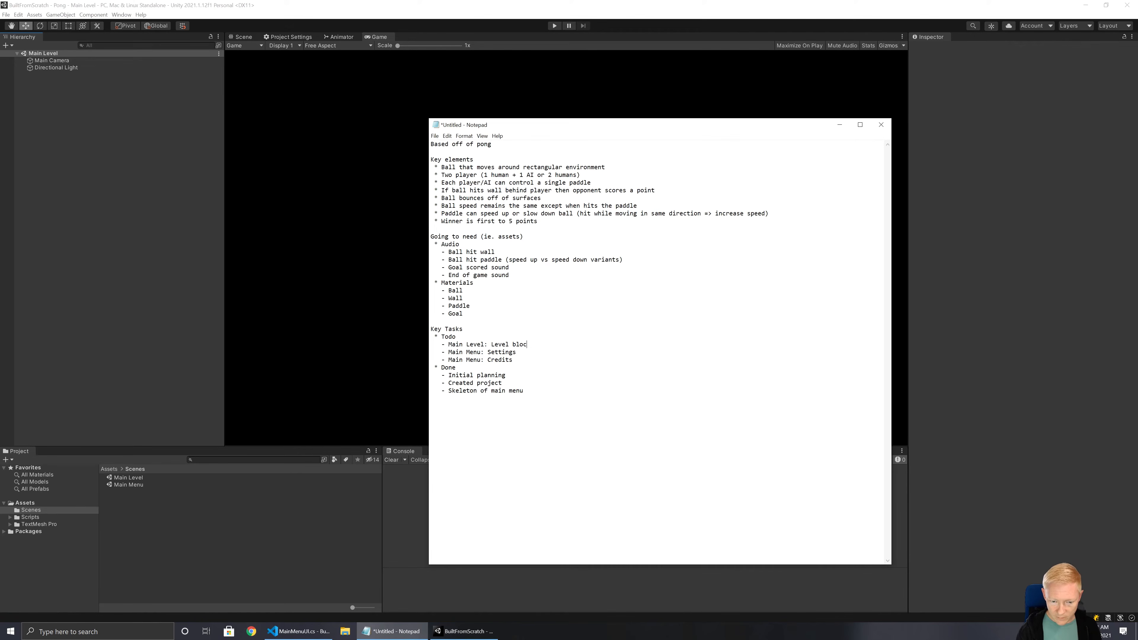
pyautogui.press('Return')
pyautogui.write('Main Level')
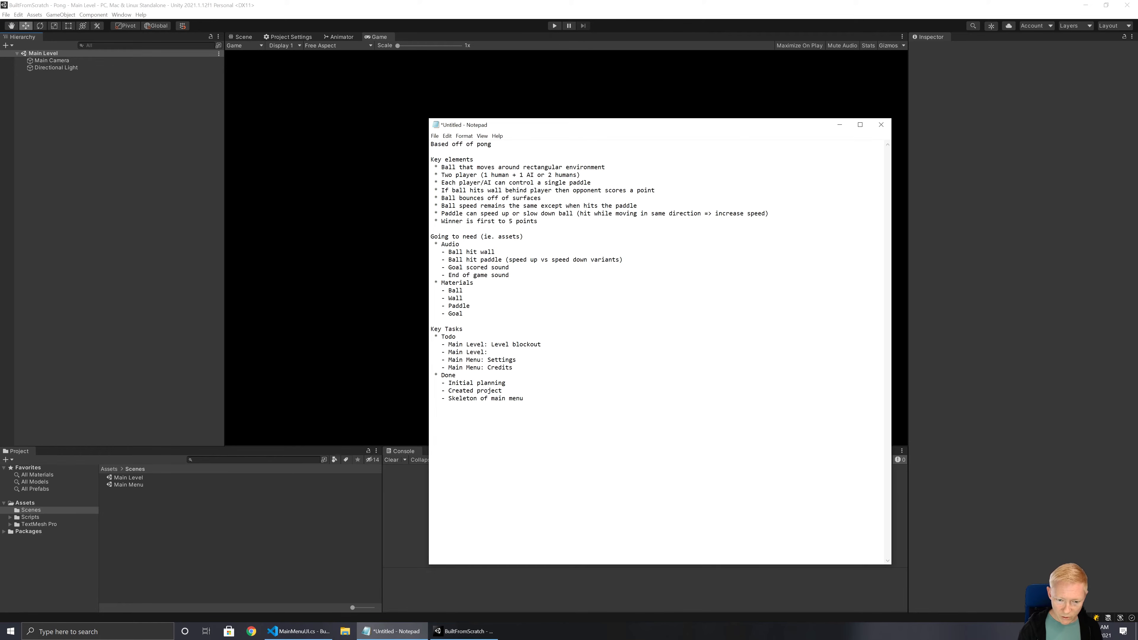
pyautogui.write(': Paddle movement')
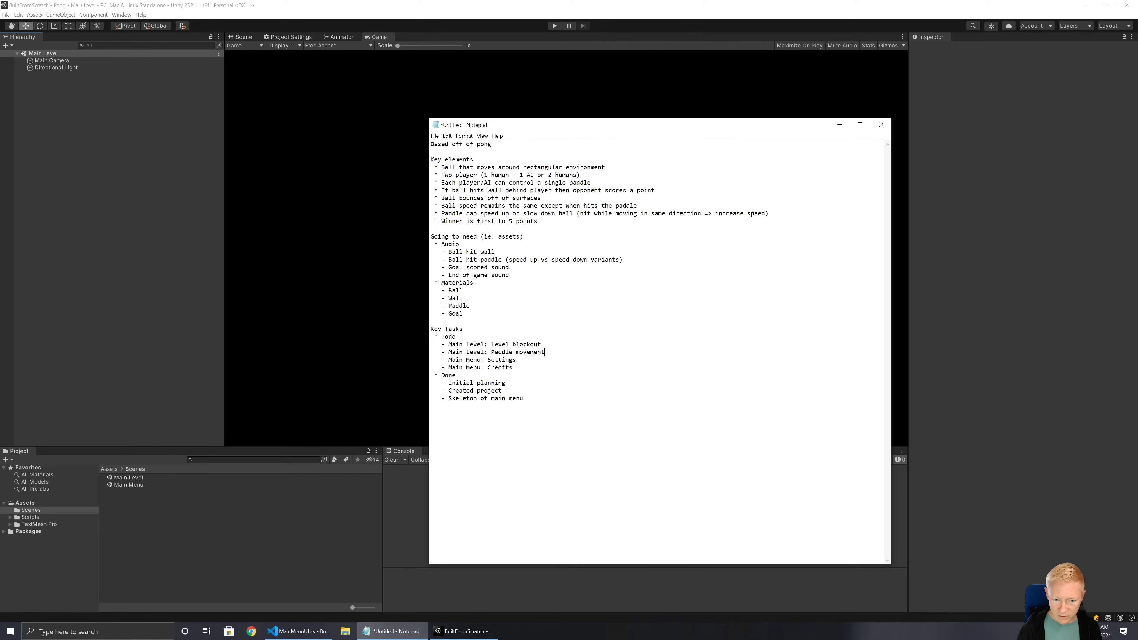
pyautogui.press('Return')
pyautogui.write('- Main Level')
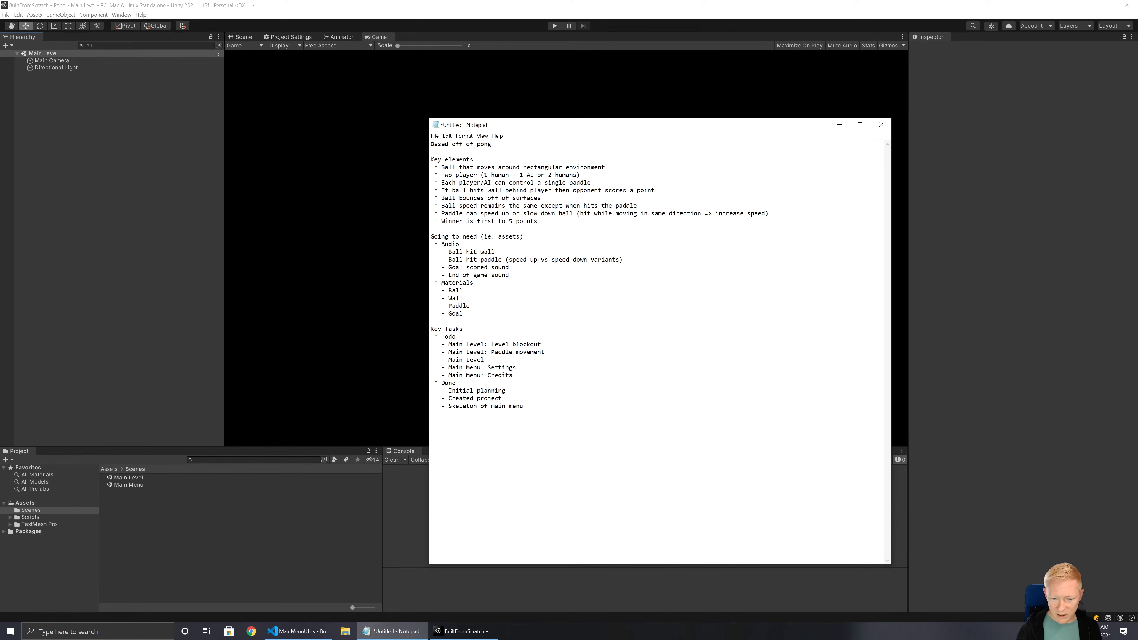
# Complete the unfinished todo entry as "Main Level: Ball movement" and append "(player only)" to the paddle movement entry
pyautogui.write(': Ball m')
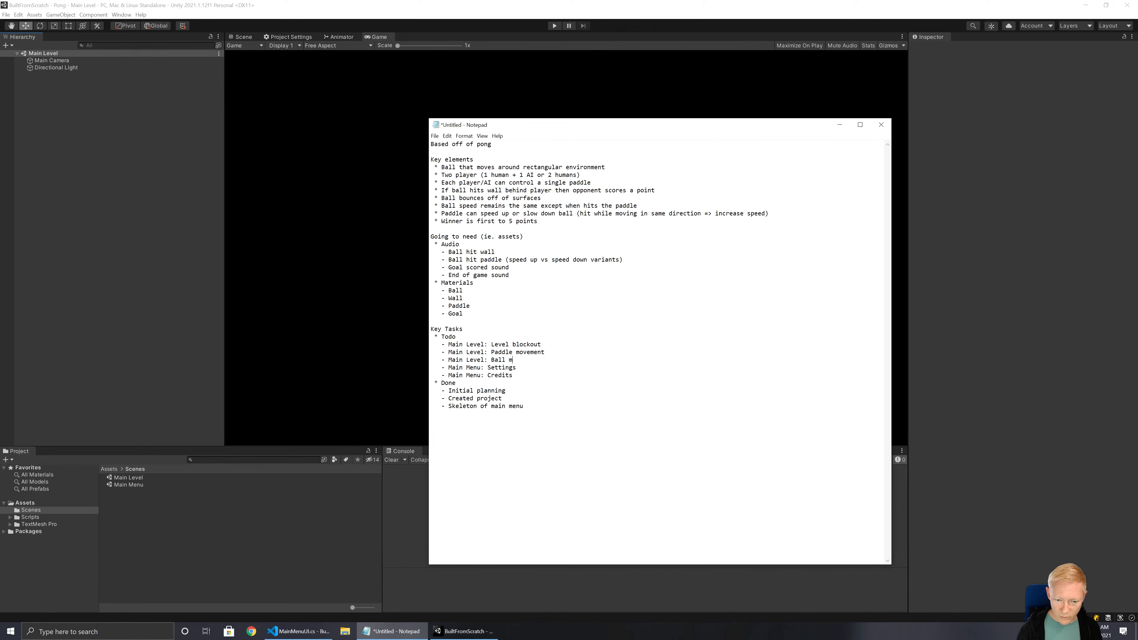
pyautogui.write('ovement')
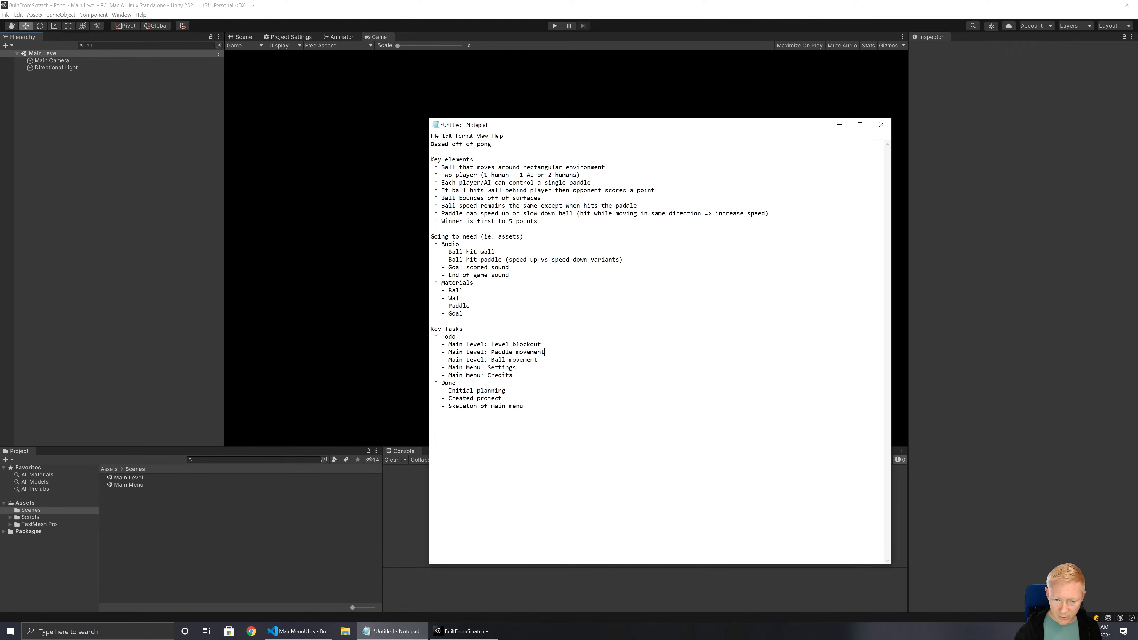
pyautogui.write(' (player')
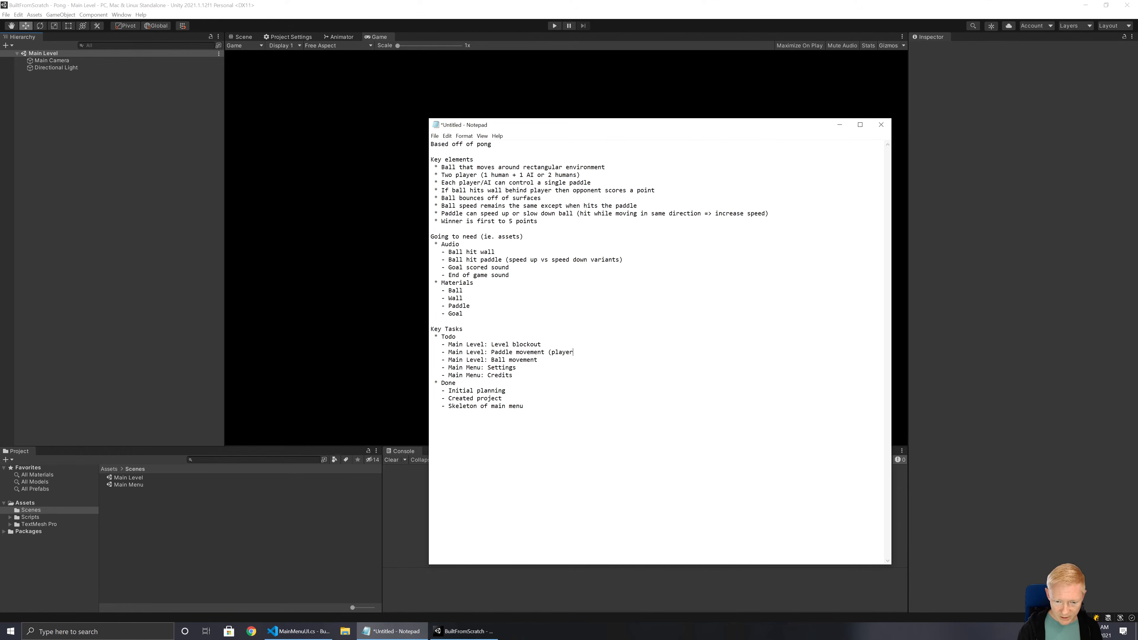
pyautogui.write(' only')
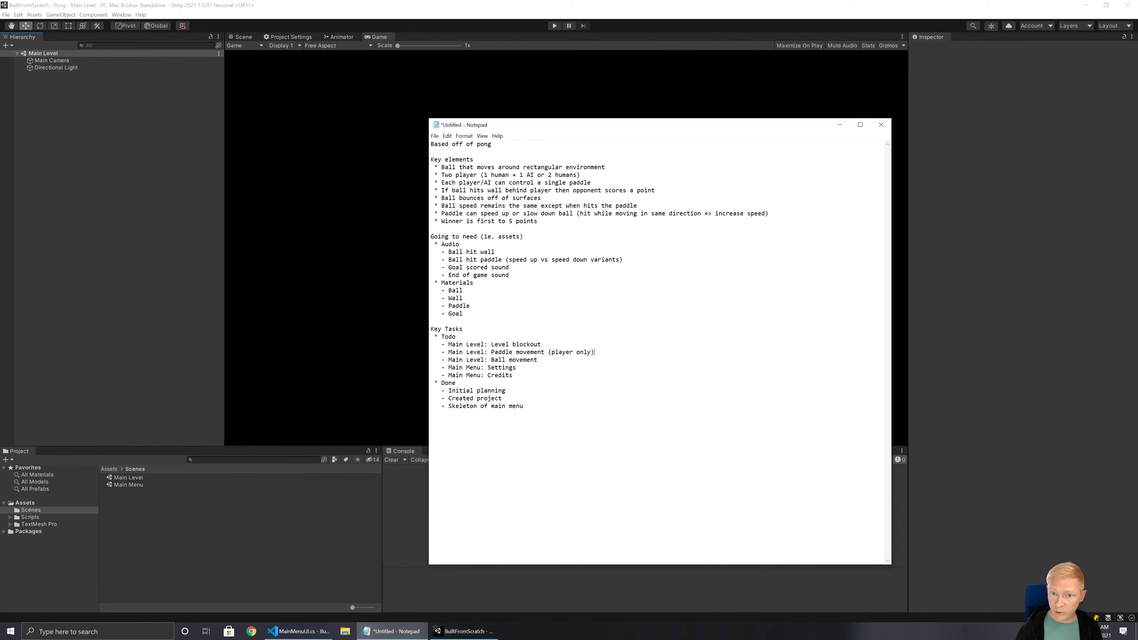
# Add the todo entry "- Main Level: Paddle AI" below the ball movement entry
pyautogui.press('Down')
pyautogui.press('Return')
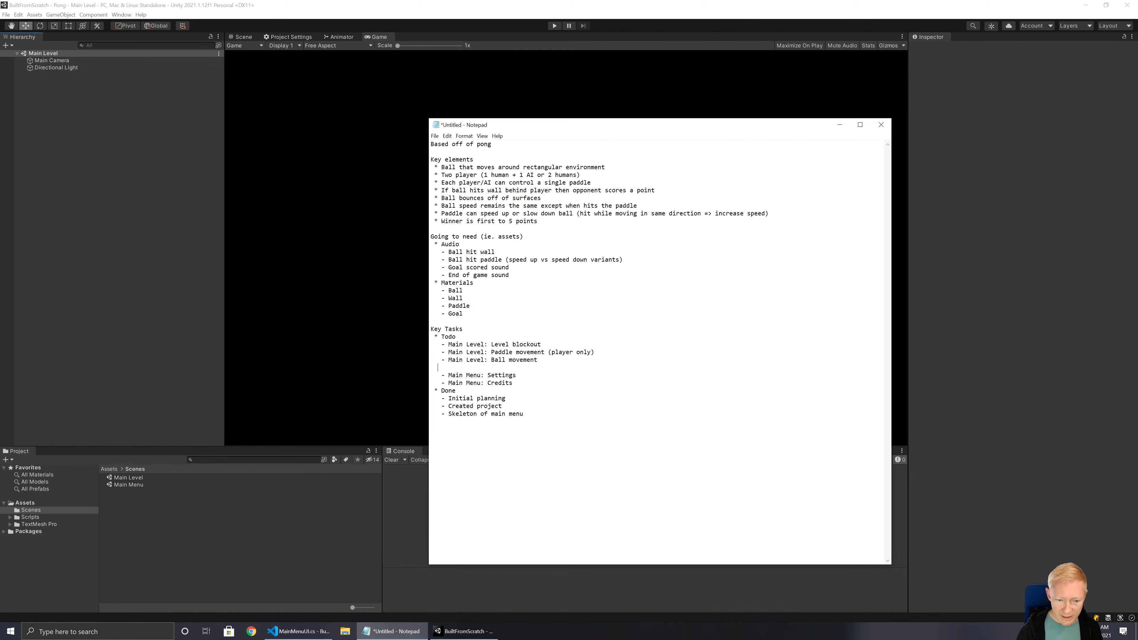
pyautogui.write('- M')
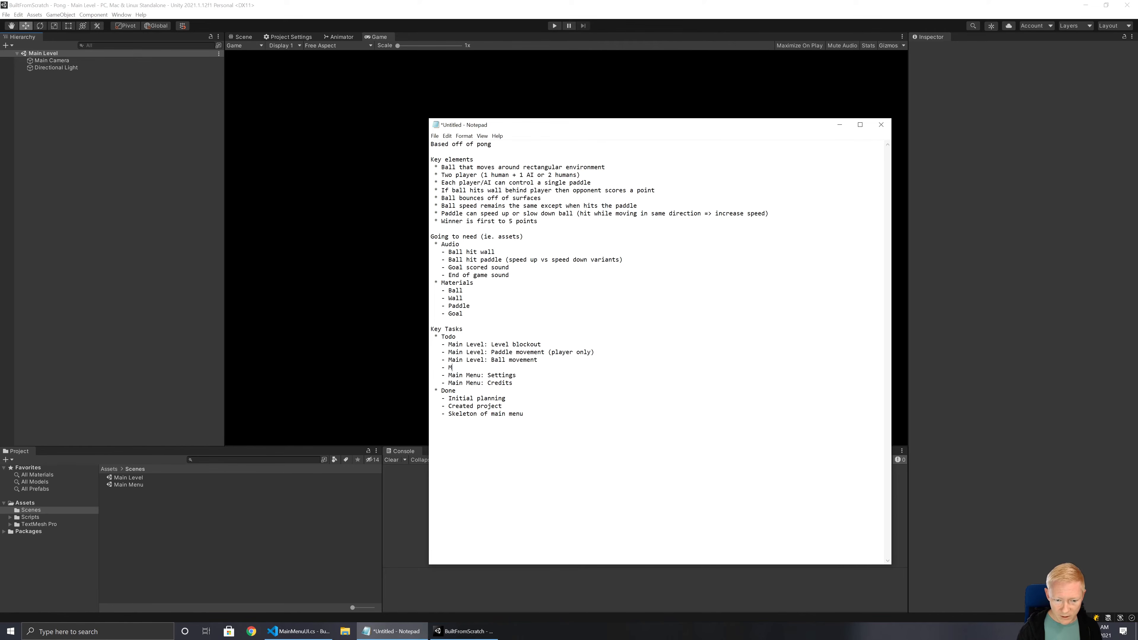
pyautogui.write('ain Level: Paddle AI')
# Add the todo entry "- Main Level: Scoring & score UI" below the paddle AI entry
pyautogui.press('Return')
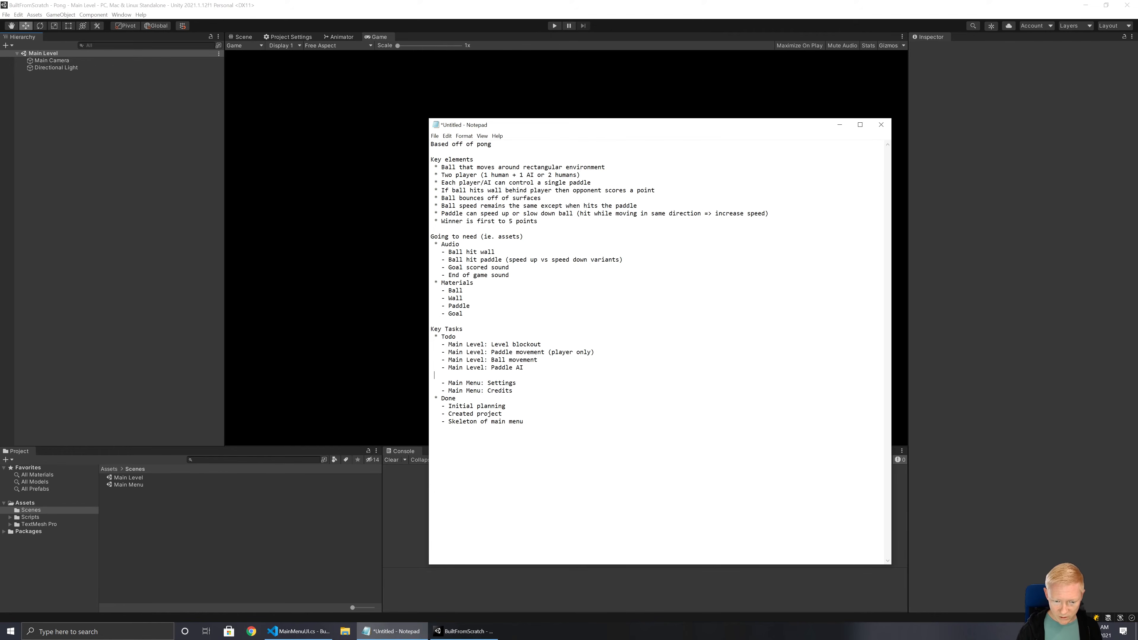
pyautogui.write('- Main')
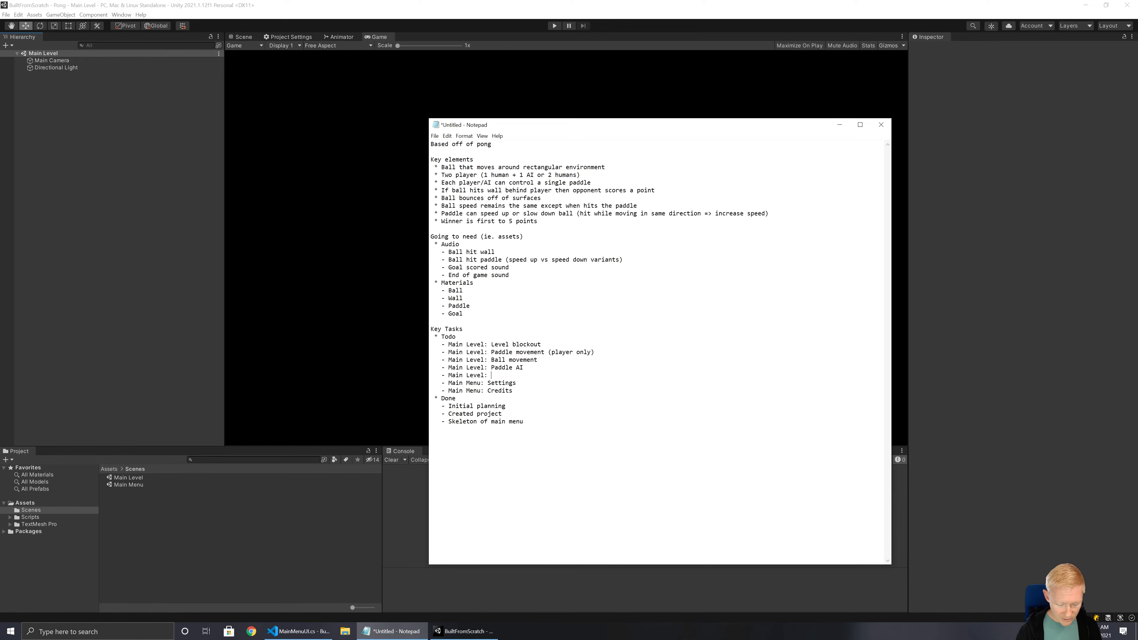
pyautogui.write('Level: Scoring &')
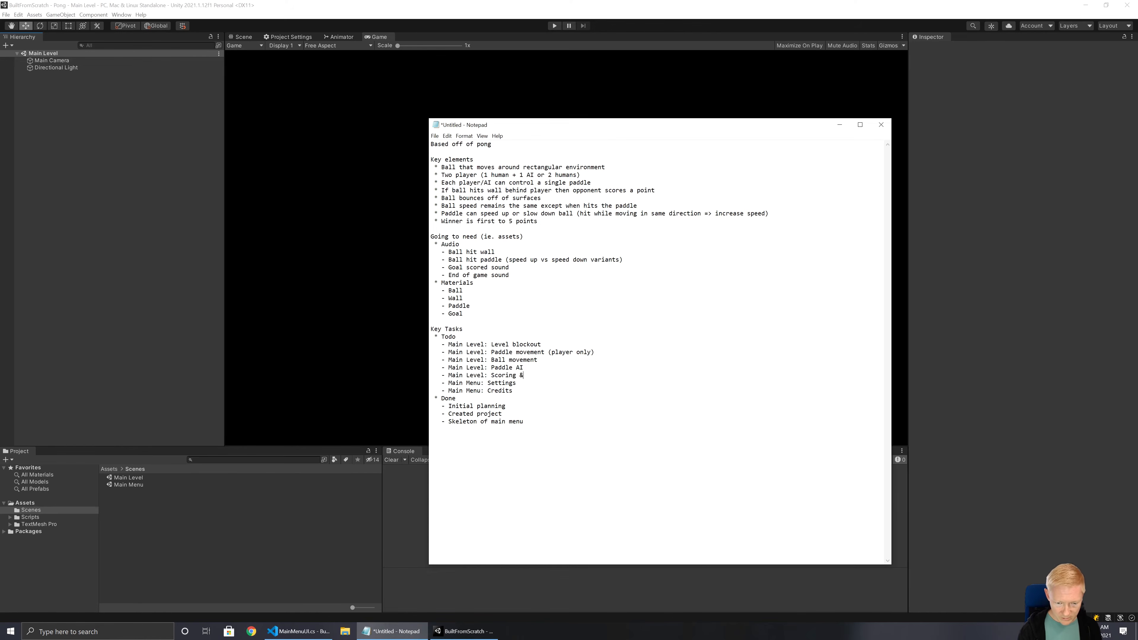
pyautogui.write(' score ')
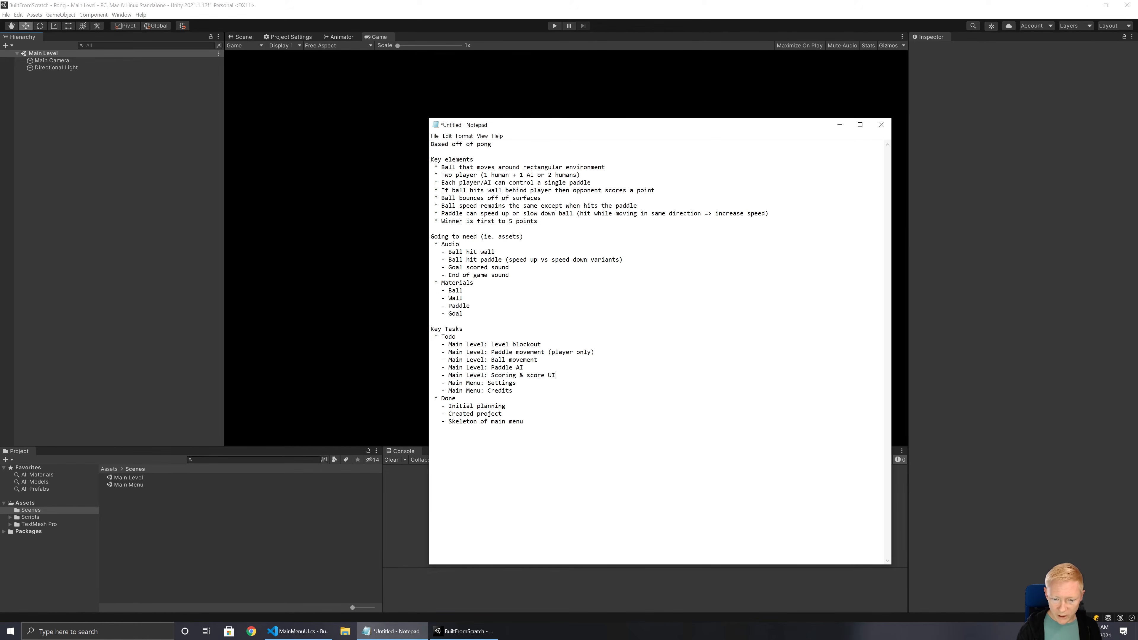
pyautogui.write('UI')
# Add the todo entry "- Main Level: Game over (detection + UI)" below the scoring entry
pyautogui.press('Return')
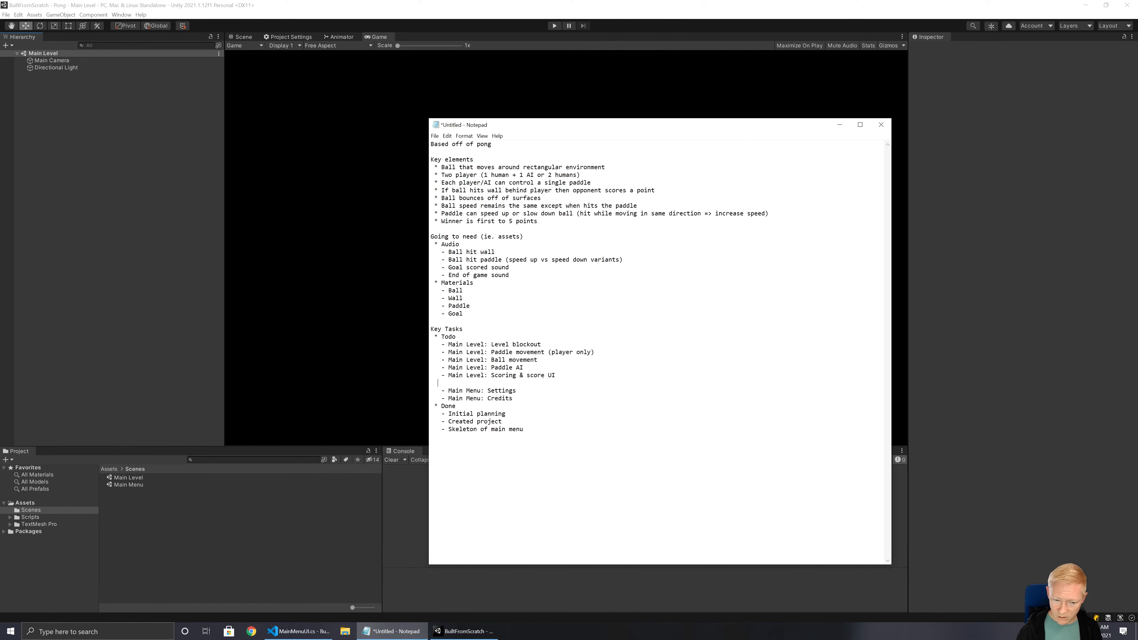
pyautogui.write('- Main Level: Game ')
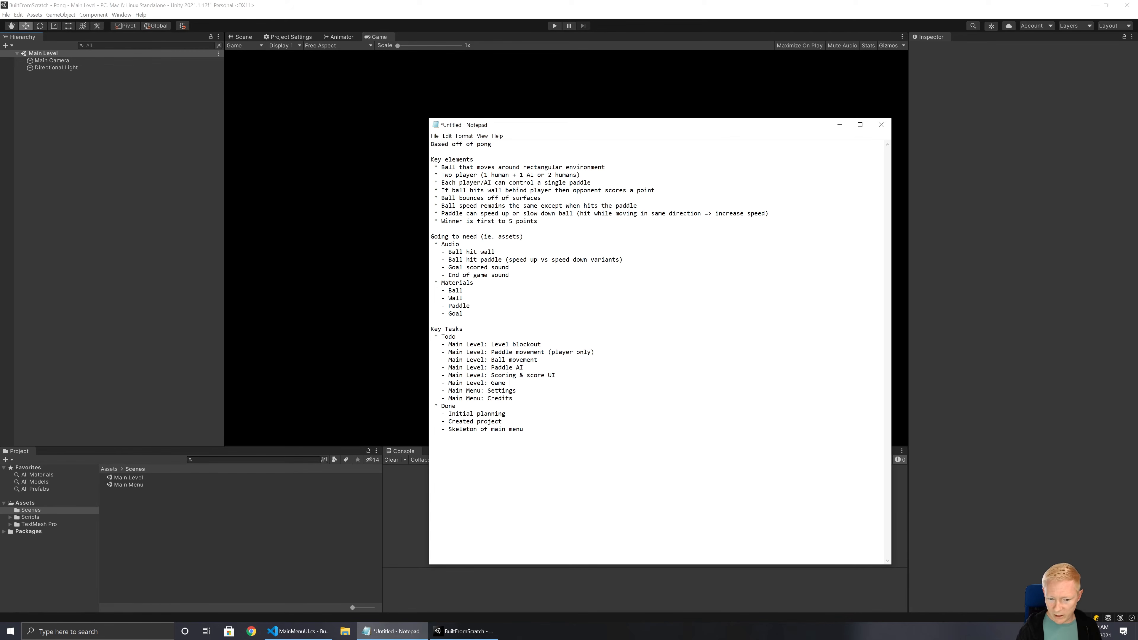
pyautogui.write('ove ((detection + UI +')
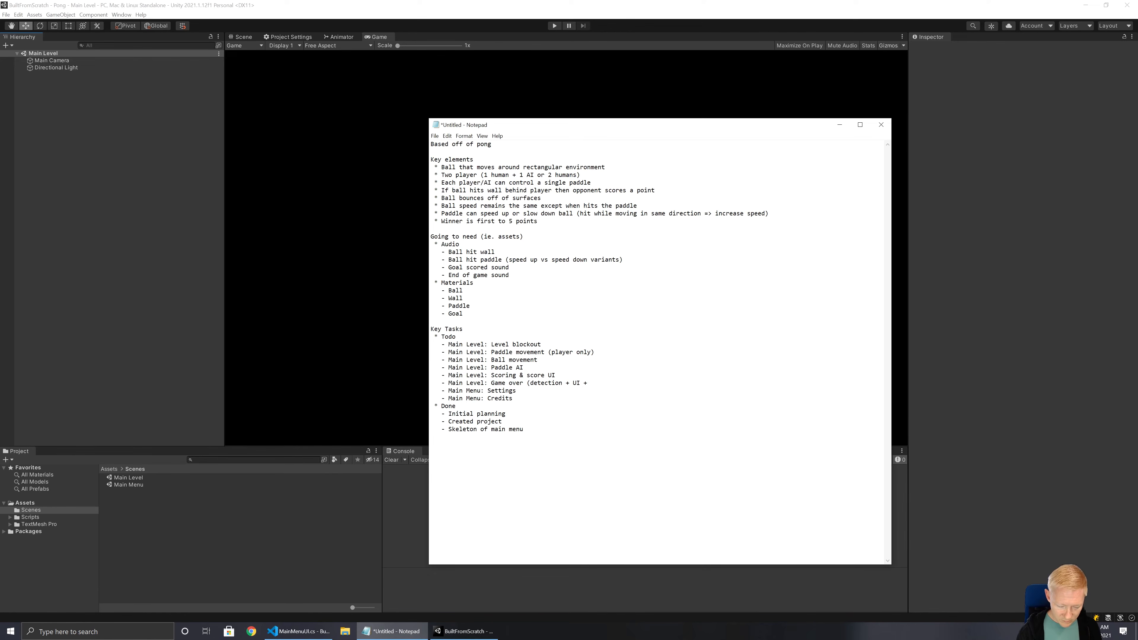
pyautogui.press('BackSpace')
pyautogui.press('BackSpace')
pyautogui.write(')')
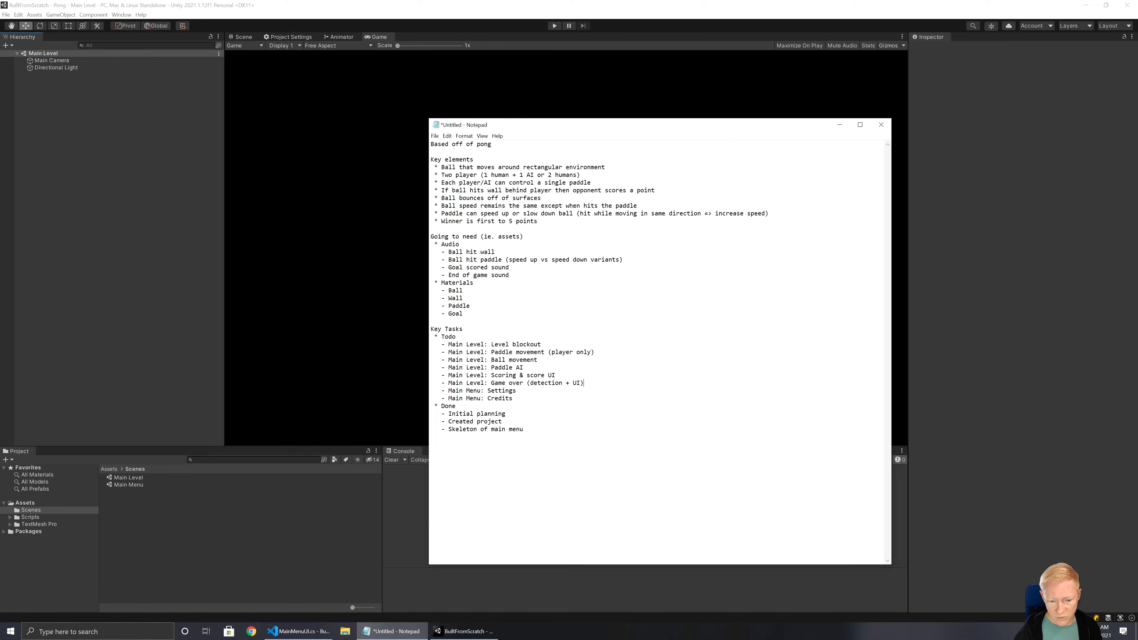
# Add the todo entry "- Main Level: Sound effects" below the game over entry
pyautogui.press('Return')
pyautogui.write('- Main Leve')
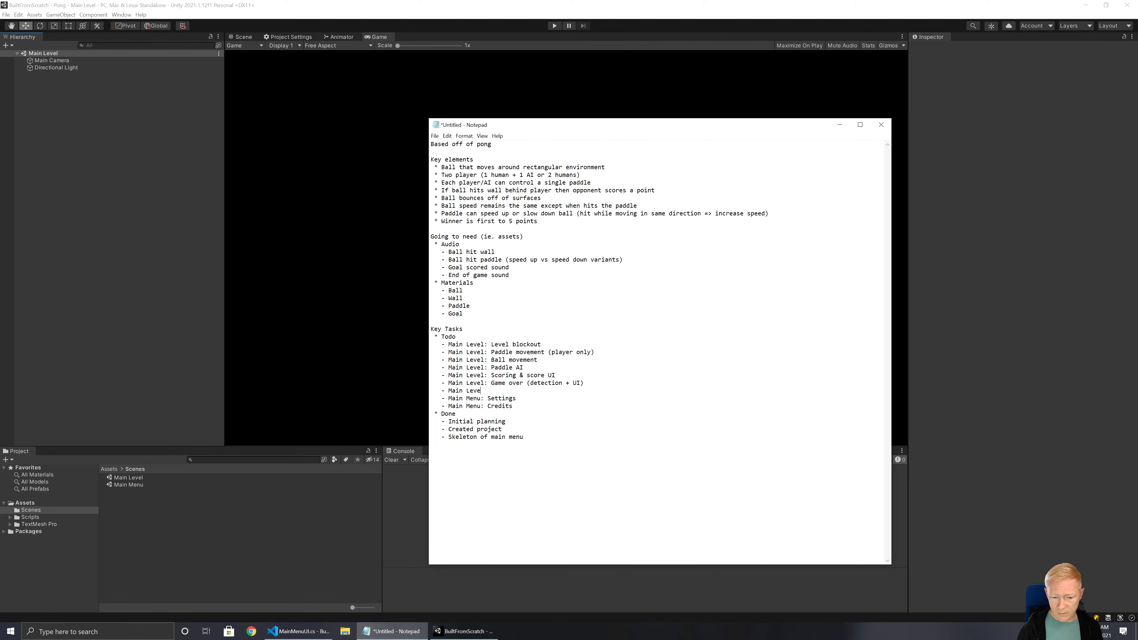
pyautogui.write('l: Sound effects')
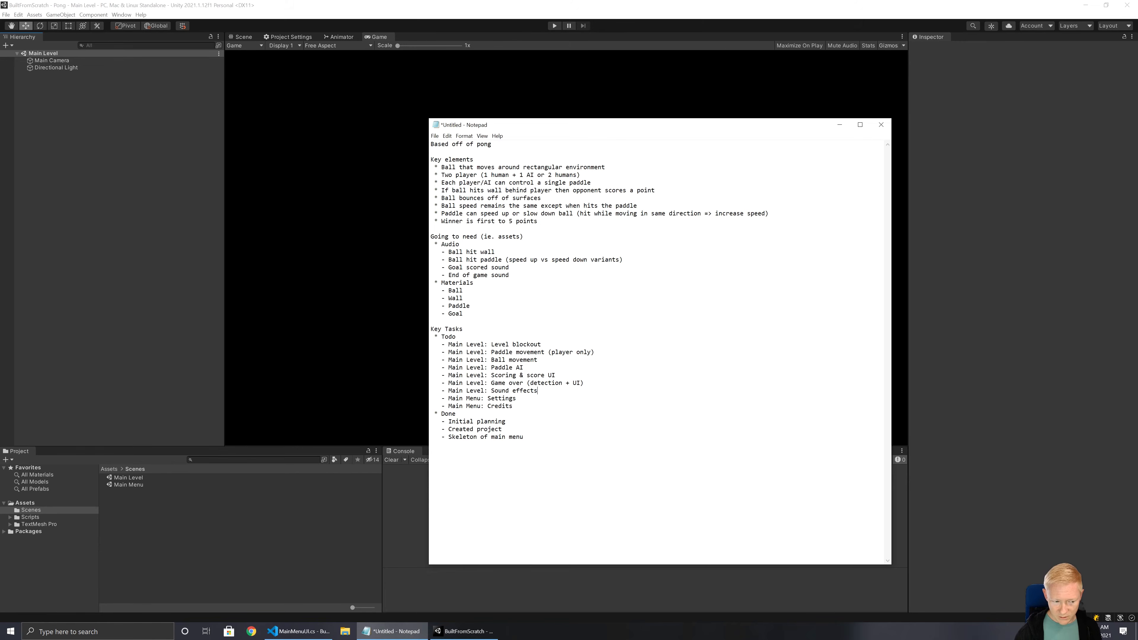
# Switch to Unity and add a Cinemachine virtual camera named "Main Game Camera" to the Main Level scene
pyautogui.click(94, 130)
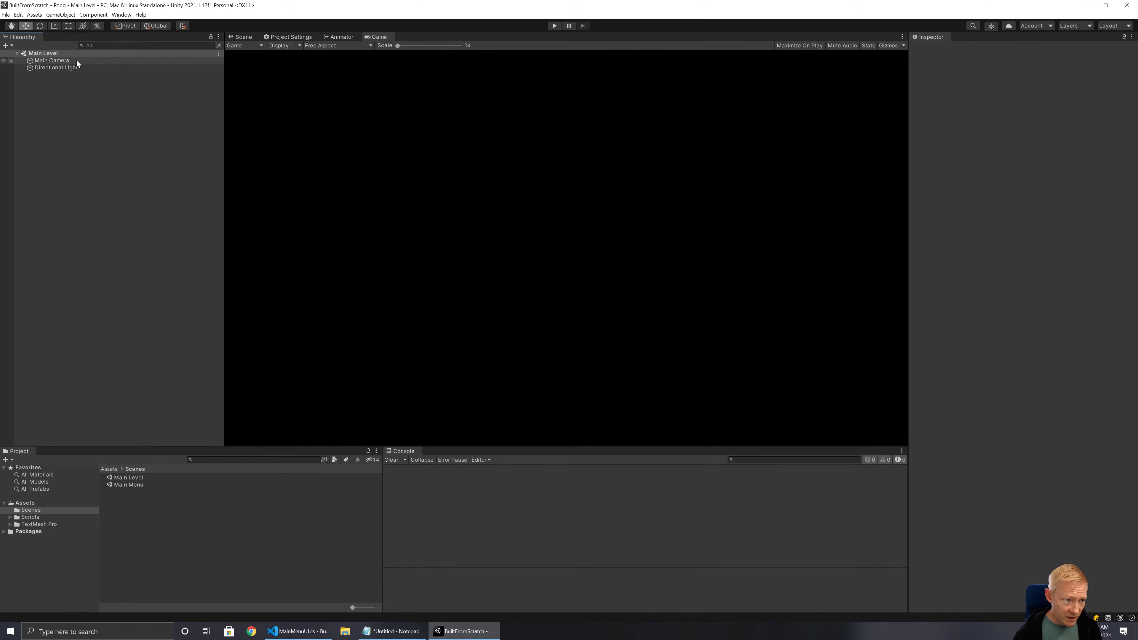
pyautogui.rightClick(60, 81)
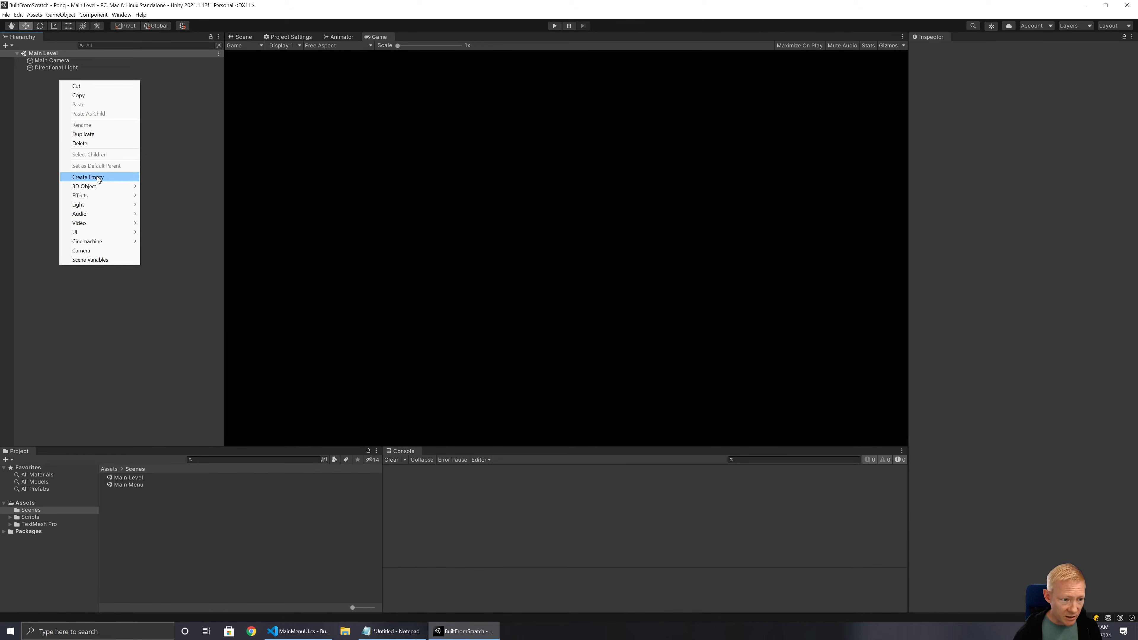
pyautogui.moveTo(103, 243)
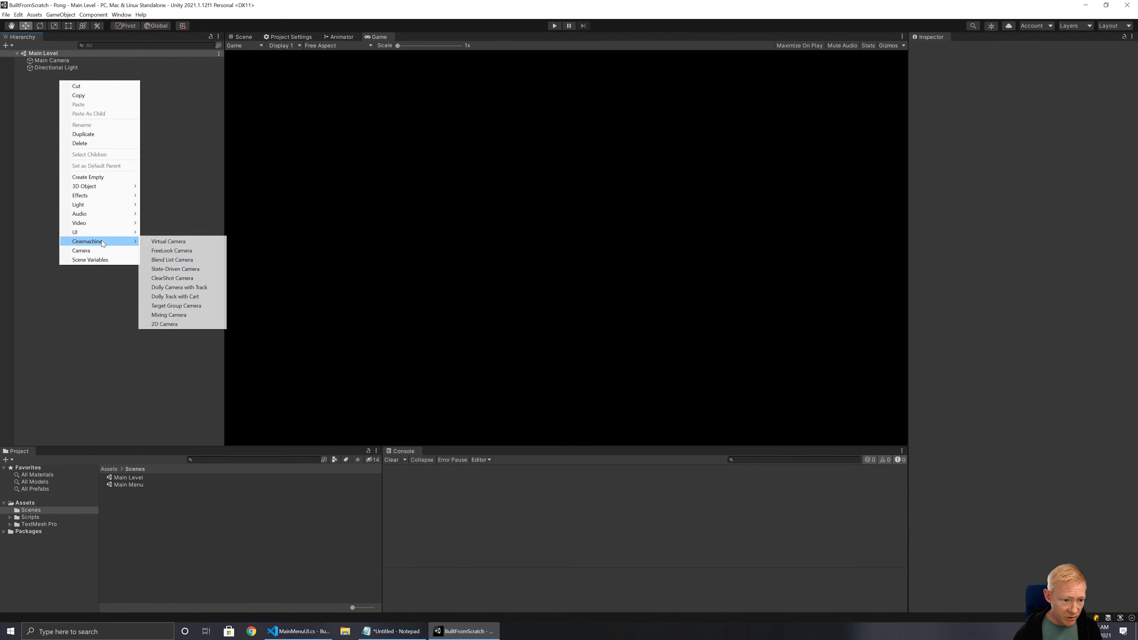
pyautogui.click(166, 241)
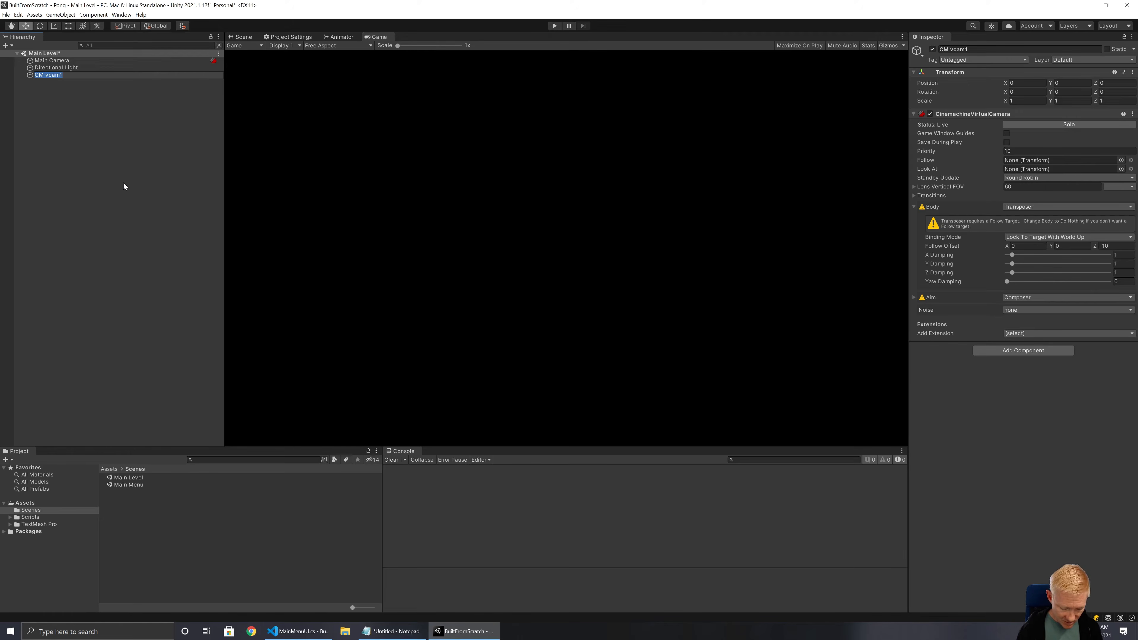
pyautogui.write('M')
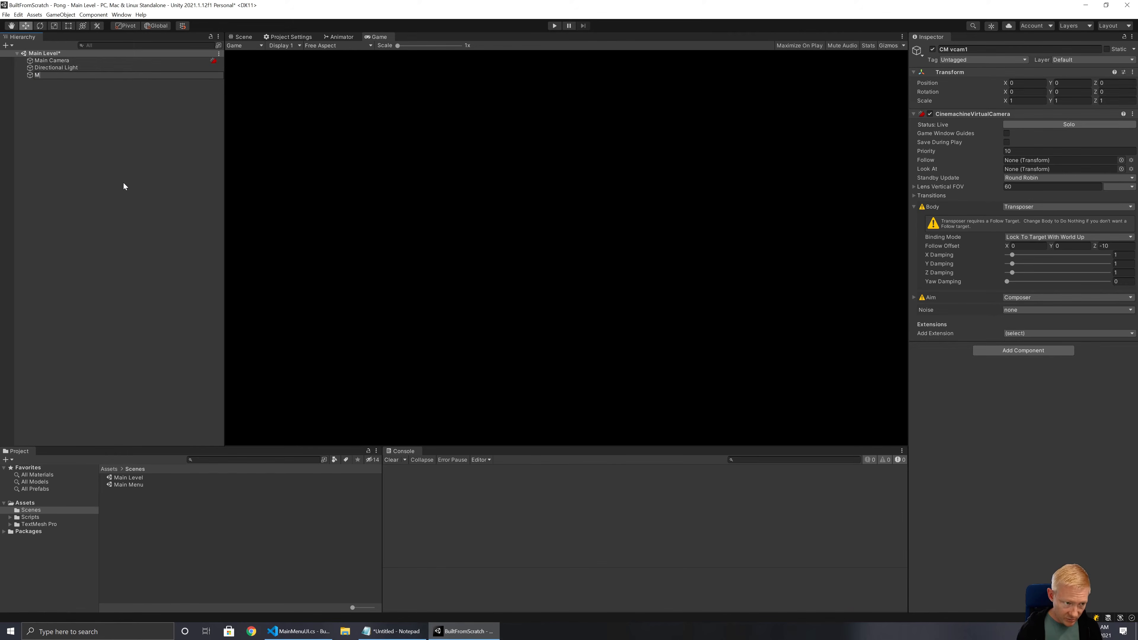
pyautogui.write('ain Game Camera')
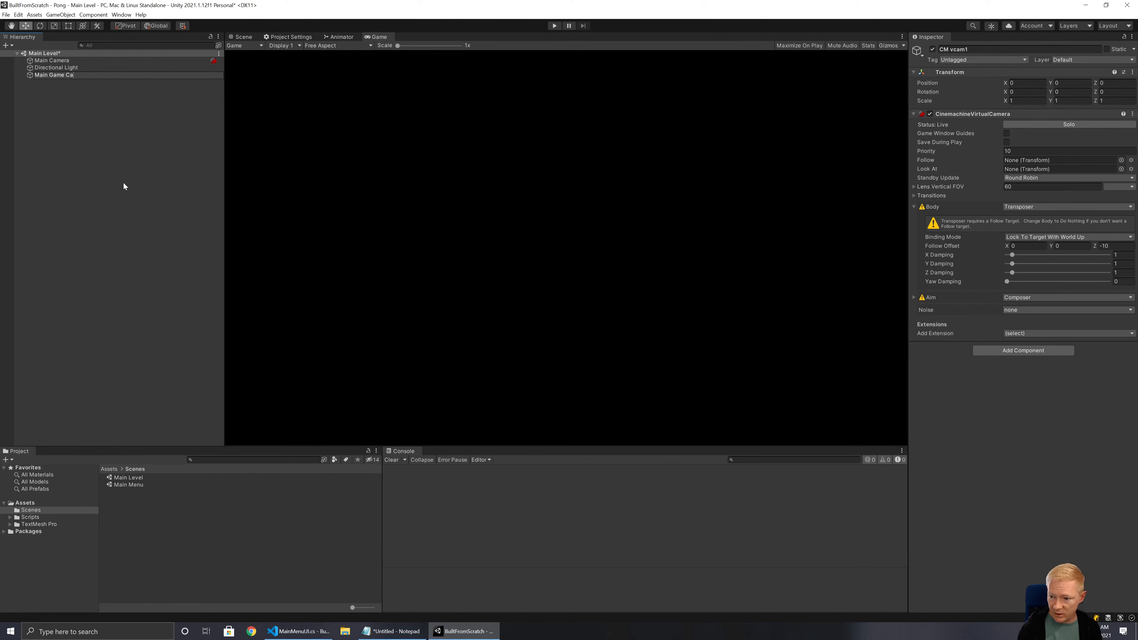
pyautogui.press('Return')
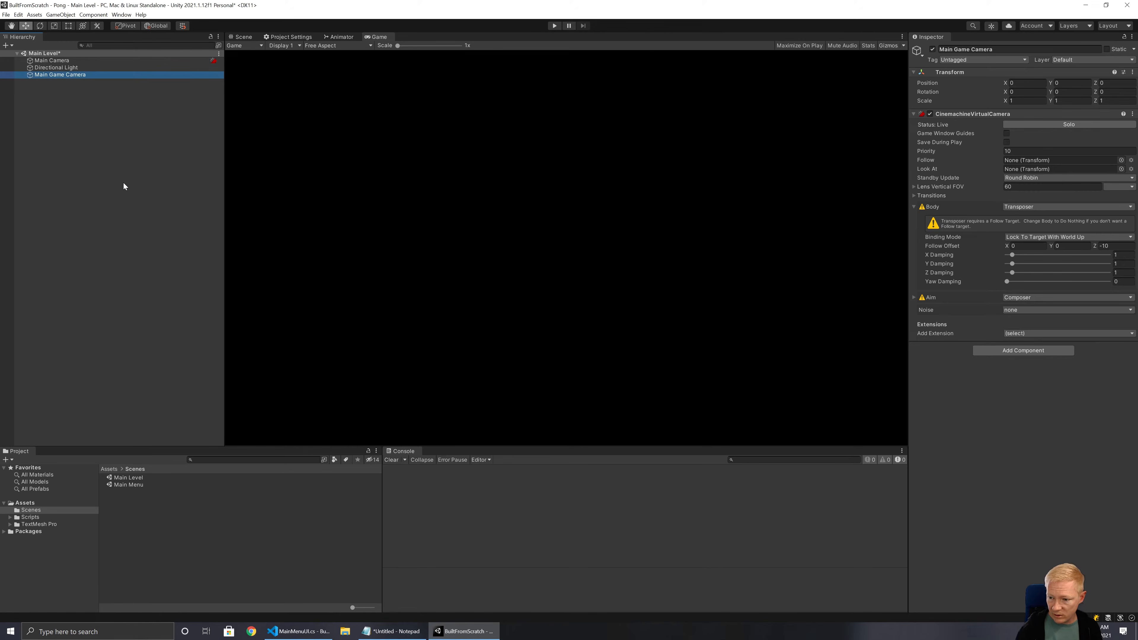
# Set both the Body and Aim behaviours of the Main Game Camera to Do nothing
pyautogui.click(1012, 207)
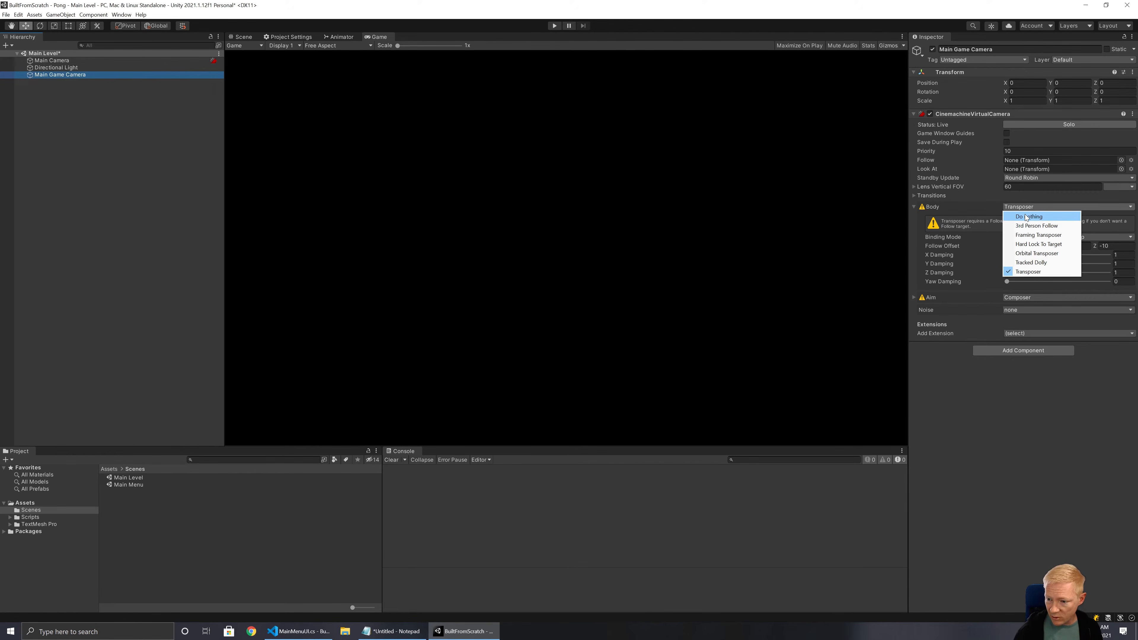
pyautogui.click(1027, 217)
pyautogui.click(1027, 220)
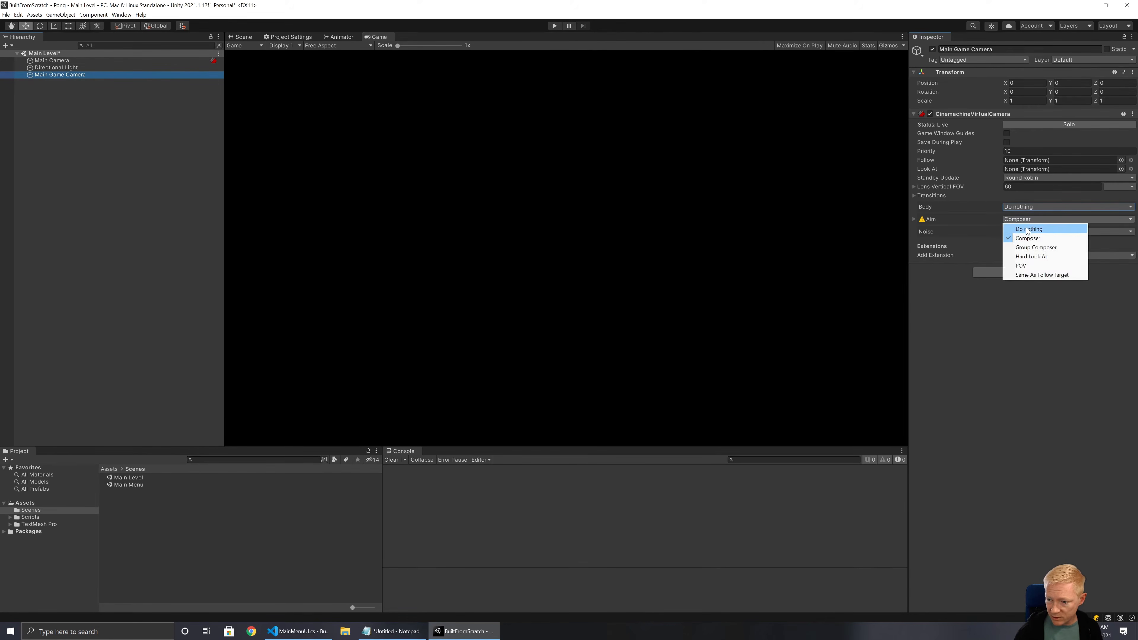
pyautogui.click(1026, 228)
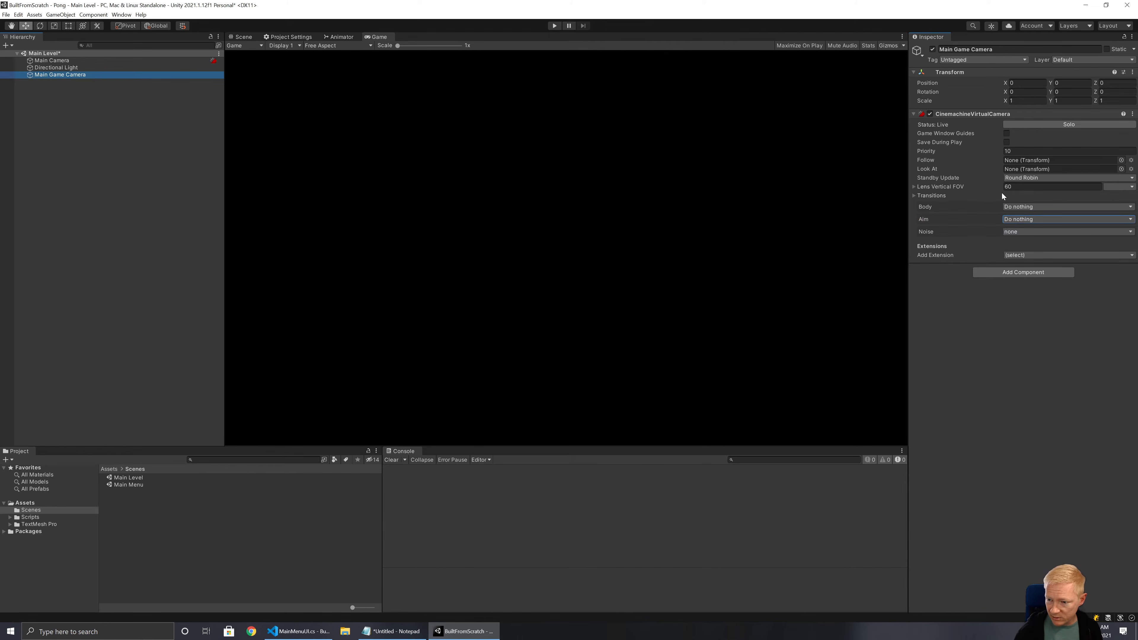
# Check the Main Game Camera's lens settings and the Main Camera's component properties
pyautogui.click(911, 186)
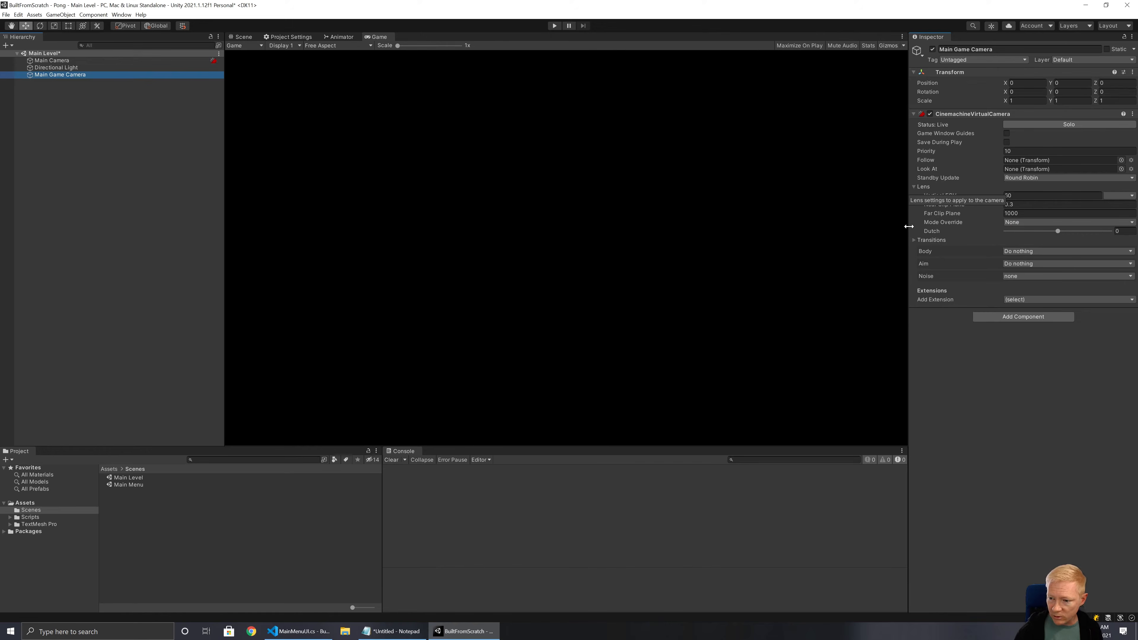
pyautogui.click(912, 185)
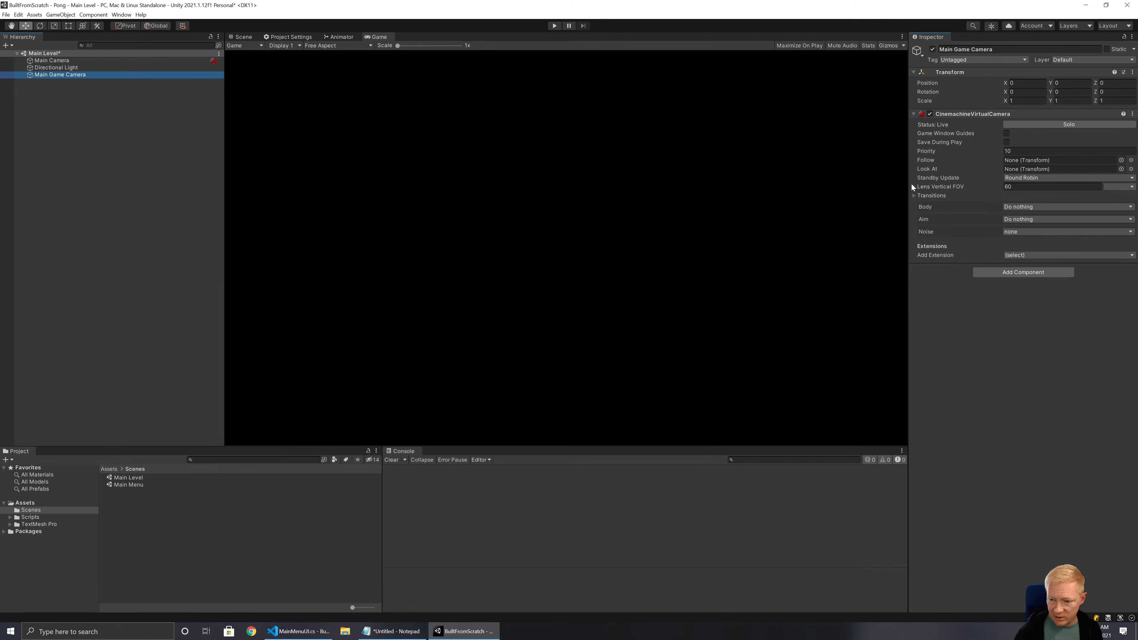
pyautogui.click(83, 62)
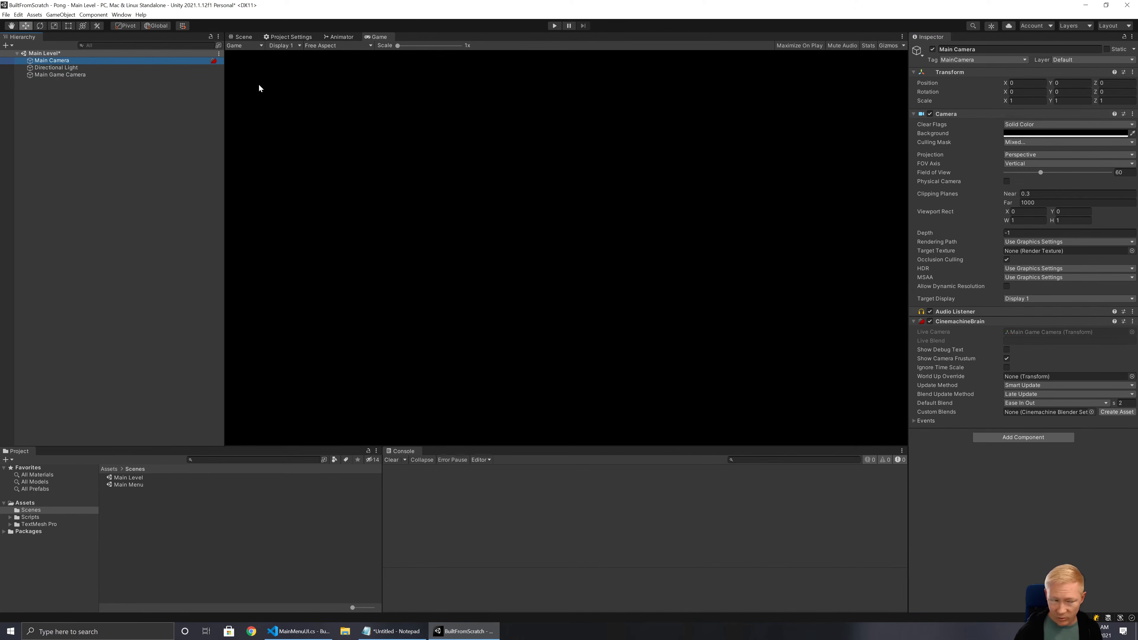
pyautogui.click(69, 104)
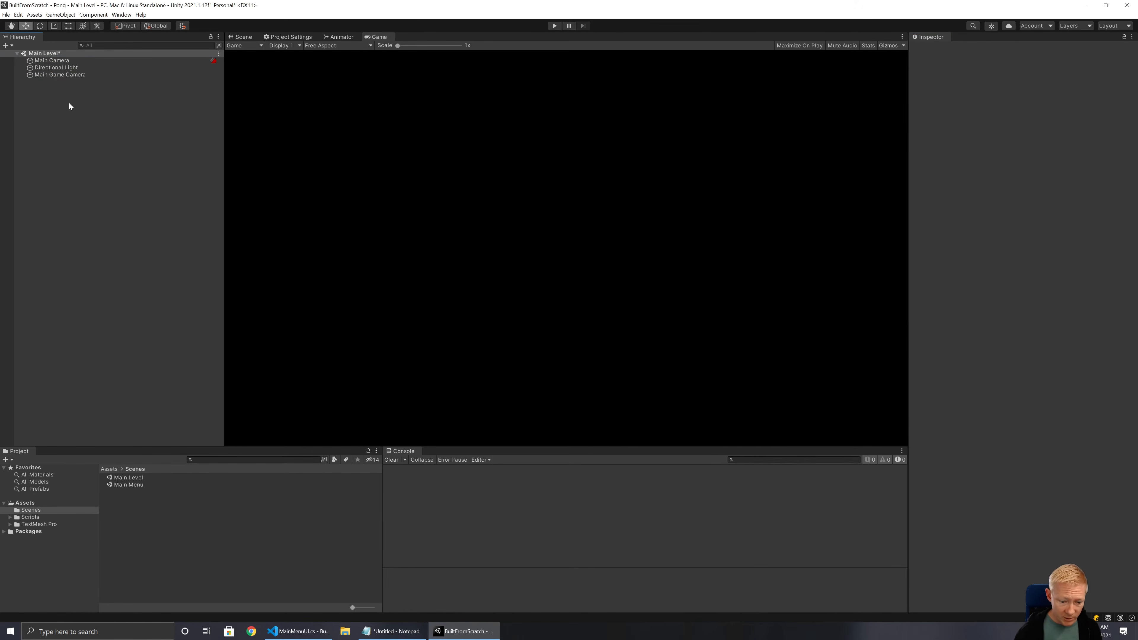
# Add a 3D Plane object to the Main Level scene
pyautogui.rightClick(70, 100)
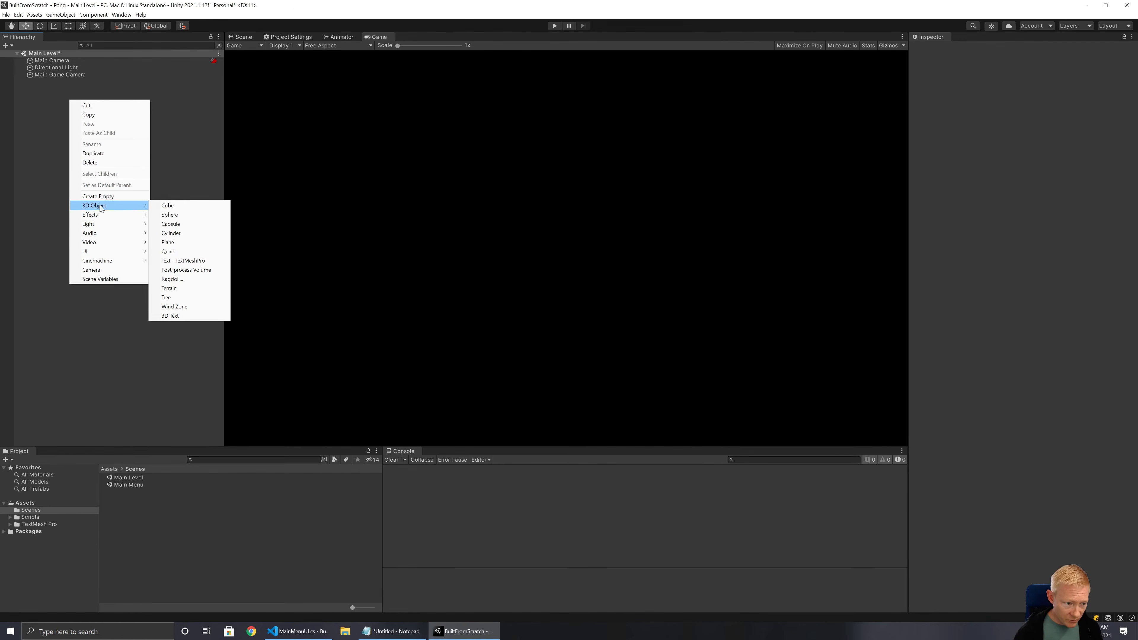
pyautogui.moveTo(129, 204)
pyautogui.click(177, 242)
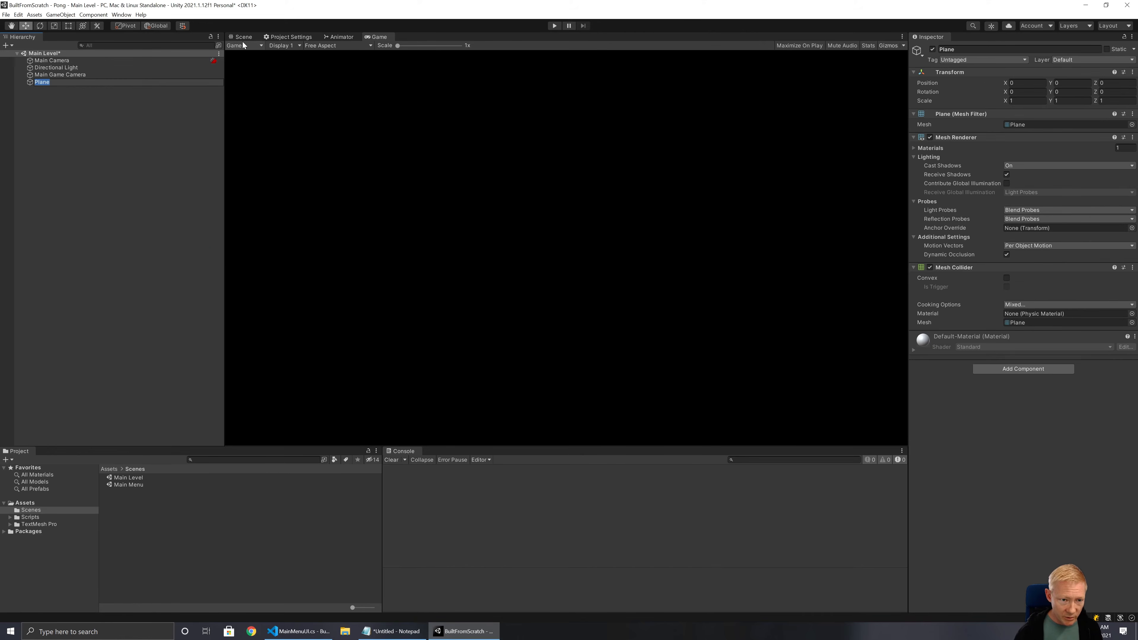
# Examine the new plane in the Scene view from an elevated viewpoint
pyautogui.click(244, 36)
pyautogui.moveTo(748, 300); pyautogui.dragTo(372, 320, button='right')
pyautogui.press('d')
pyautogui.moveTo(319, 326); pyautogui.dragTo(133, 362, button='right')
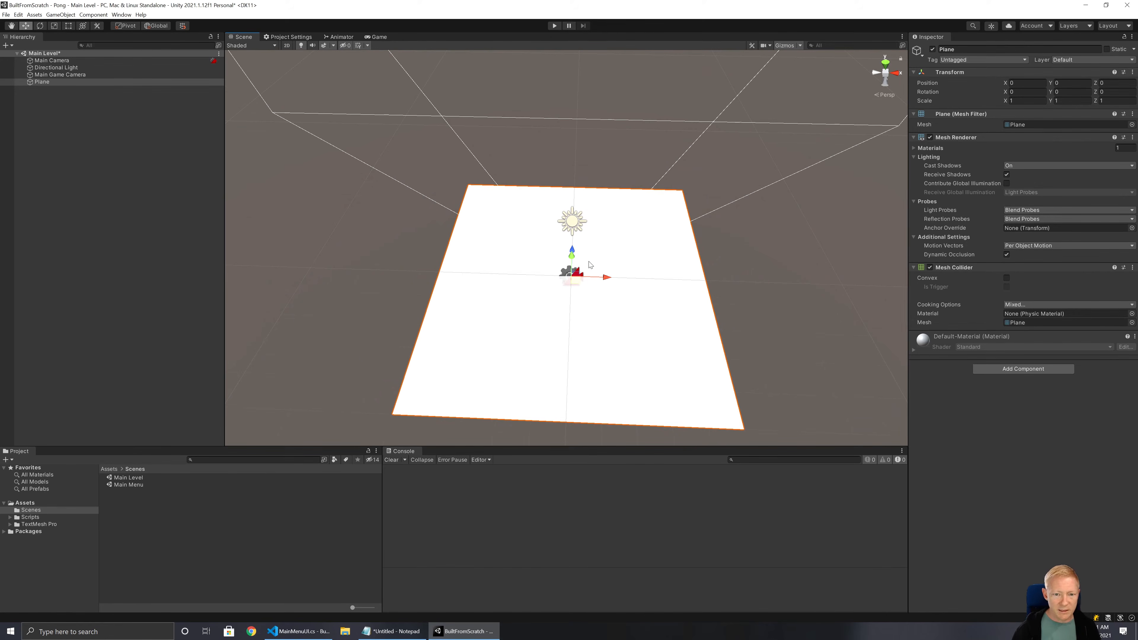
pyautogui.moveTo(547, 282)
pyautogui.mouseDown(button='right')
pyautogui.moveTo(506, 310)
pyautogui.moveTo(558, 282)
pyautogui.moveTo(545, 287)
pyautogui.mouseUp(button='right')
pyautogui.press('a')
pyautogui.press('d')
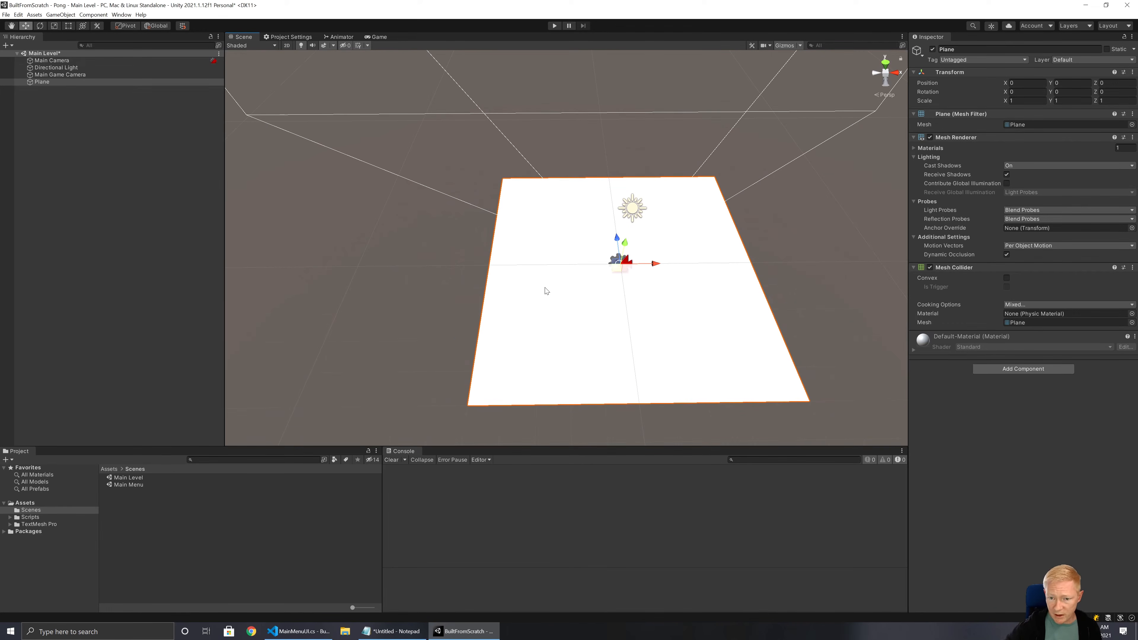
pyautogui.press('d')
pyautogui.moveTo(529, 297)
pyautogui.mouseDown(button='right')
pyautogui.moveTo(498, 303)
pyautogui.moveTo(521, 294)
pyautogui.mouseUp(button='right')
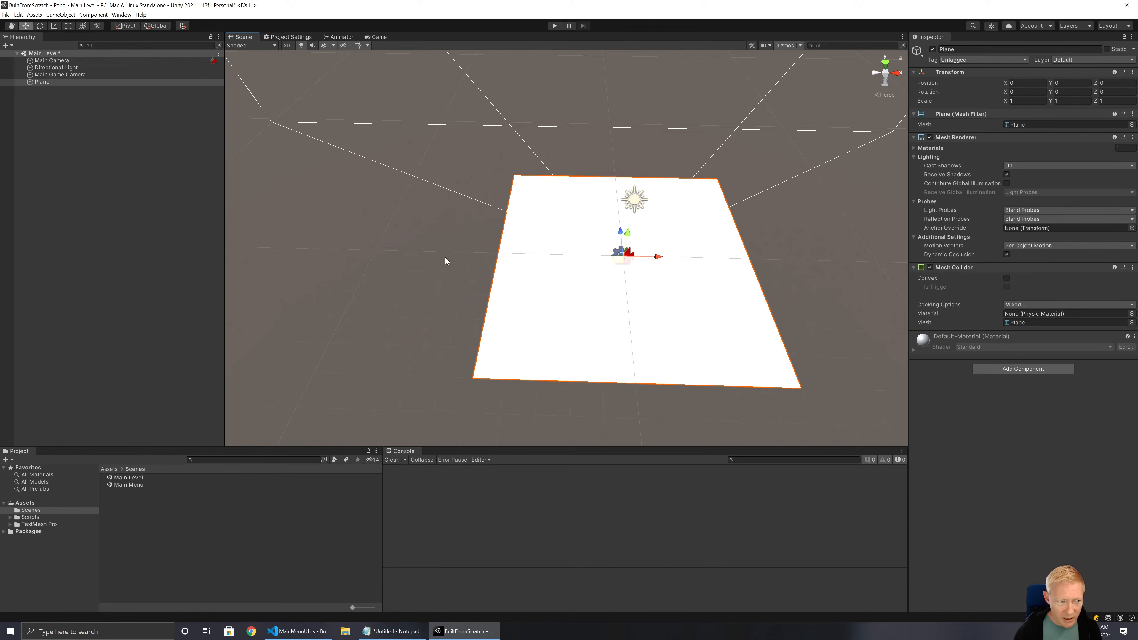
# Set the plane's X scale to 2 and look over its proportions
pyautogui.press('s')
pyautogui.moveTo(605, 293); pyautogui.dragTo(608, 289, button='right')
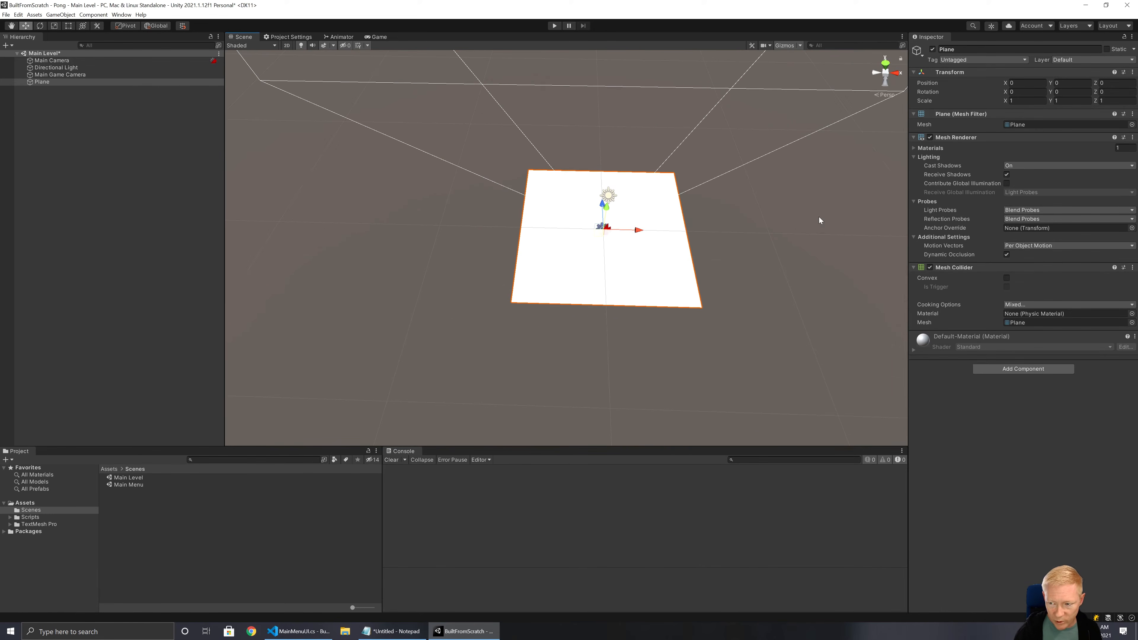
pyautogui.click(1025, 100)
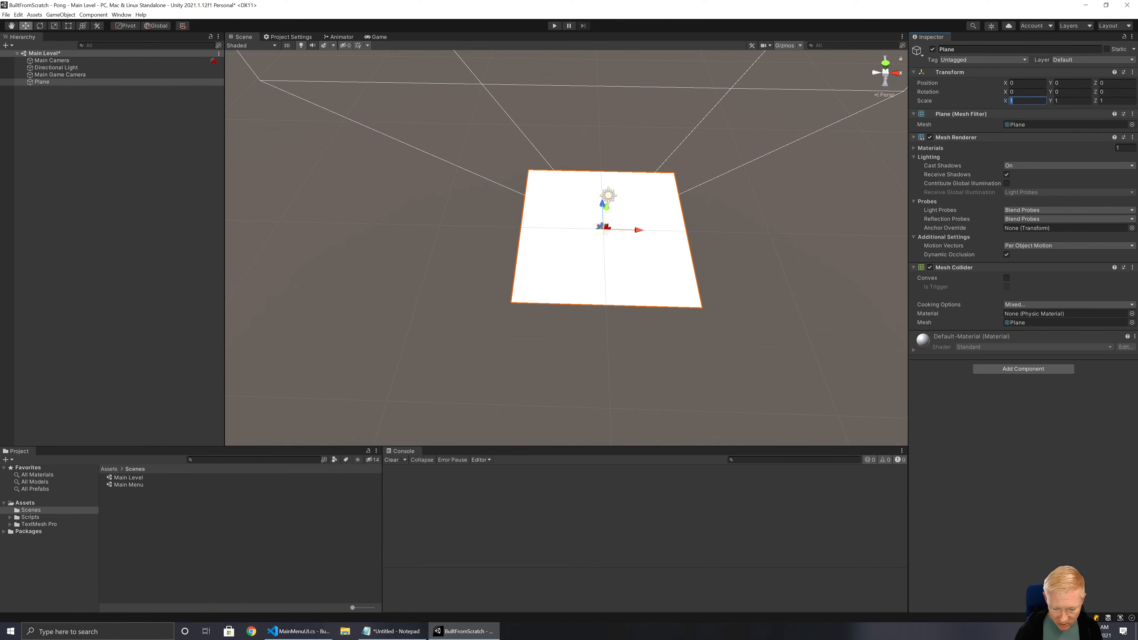
pyautogui.write('2')
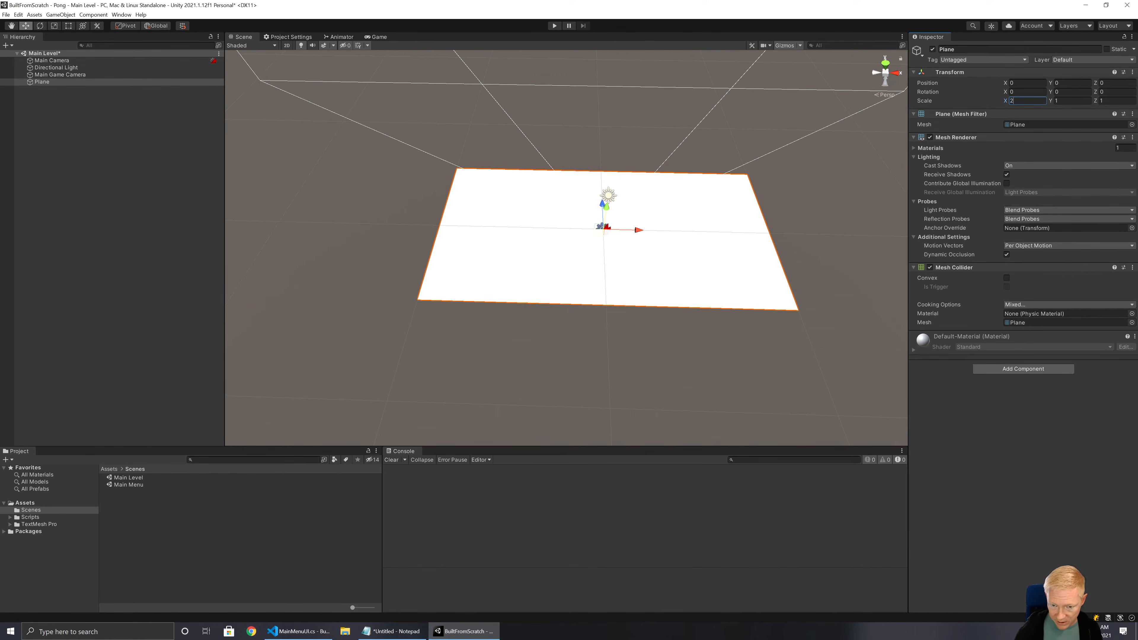
pyautogui.moveTo(603, 246); pyautogui.dragTo(594, 233, button='right')
pyautogui.press('w')
pyautogui.press('s')
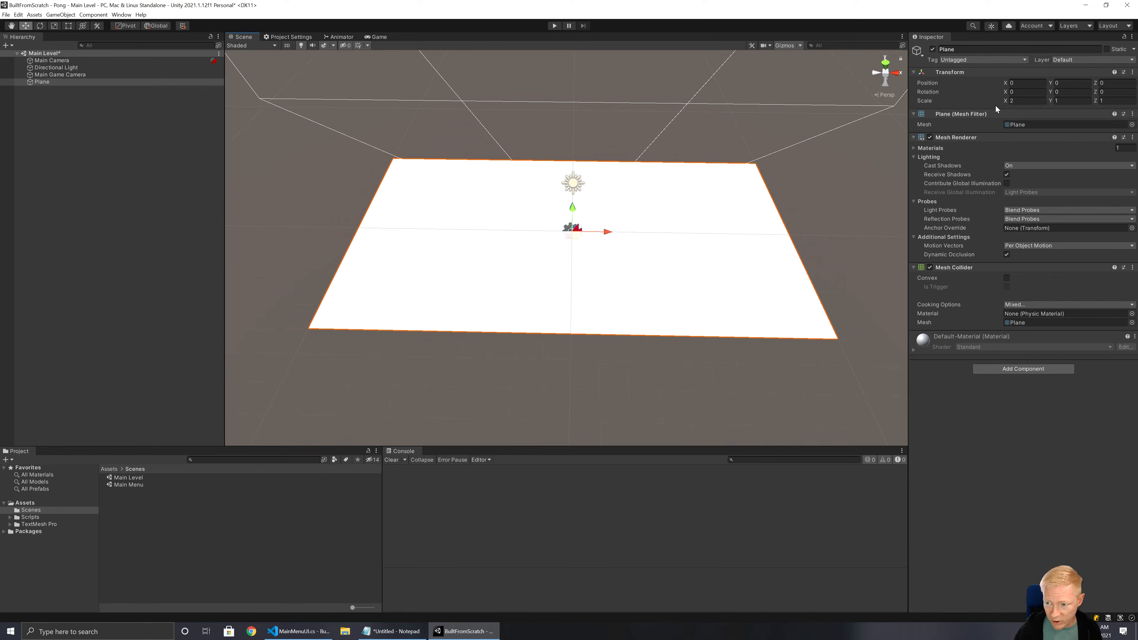
# Narrow the plane by setting its X scale to 1.5
pyautogui.moveTo(731, 275); pyautogui.dragTo(717, 332, button='right')
pyautogui.click(1019, 100)
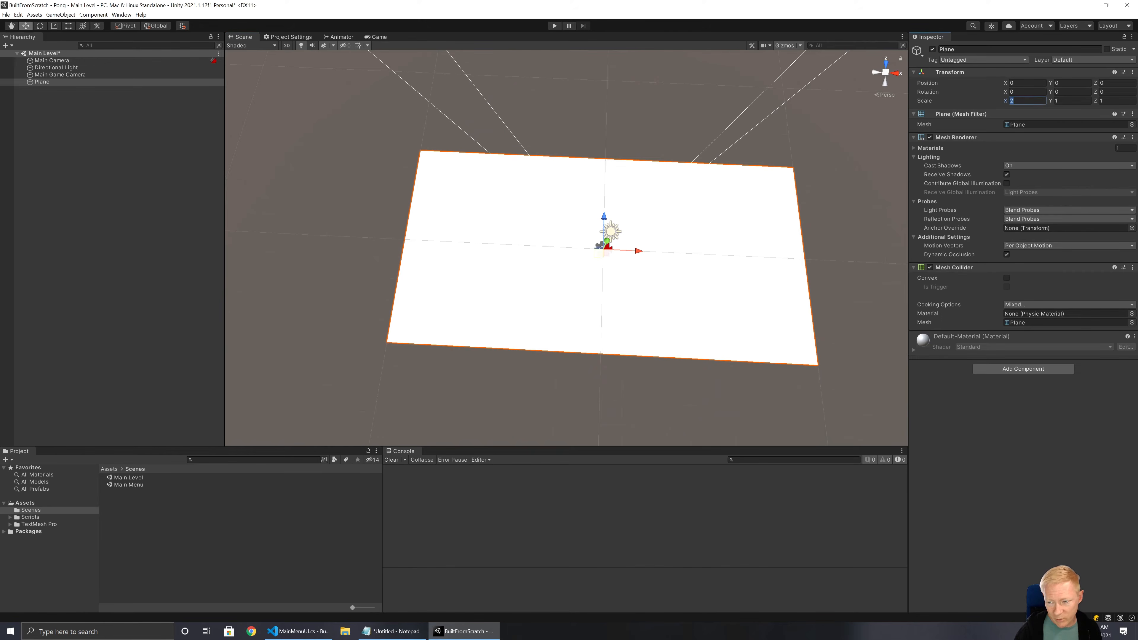
pyautogui.write('1.5')
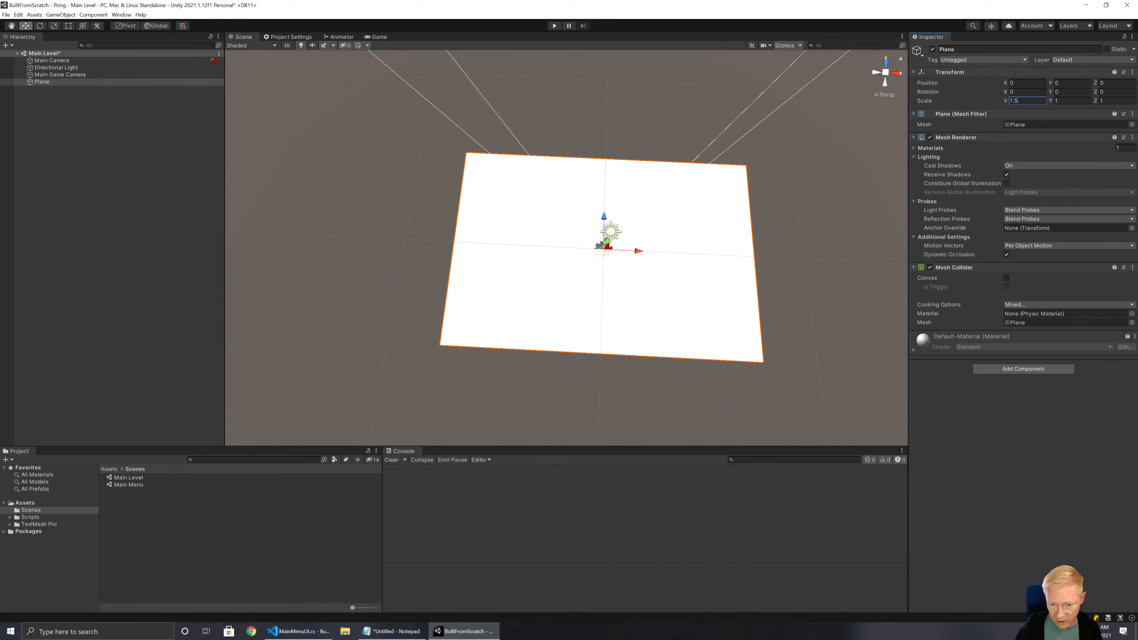
pyautogui.moveTo(785, 182); pyautogui.dragTo(761, 161, button='right')
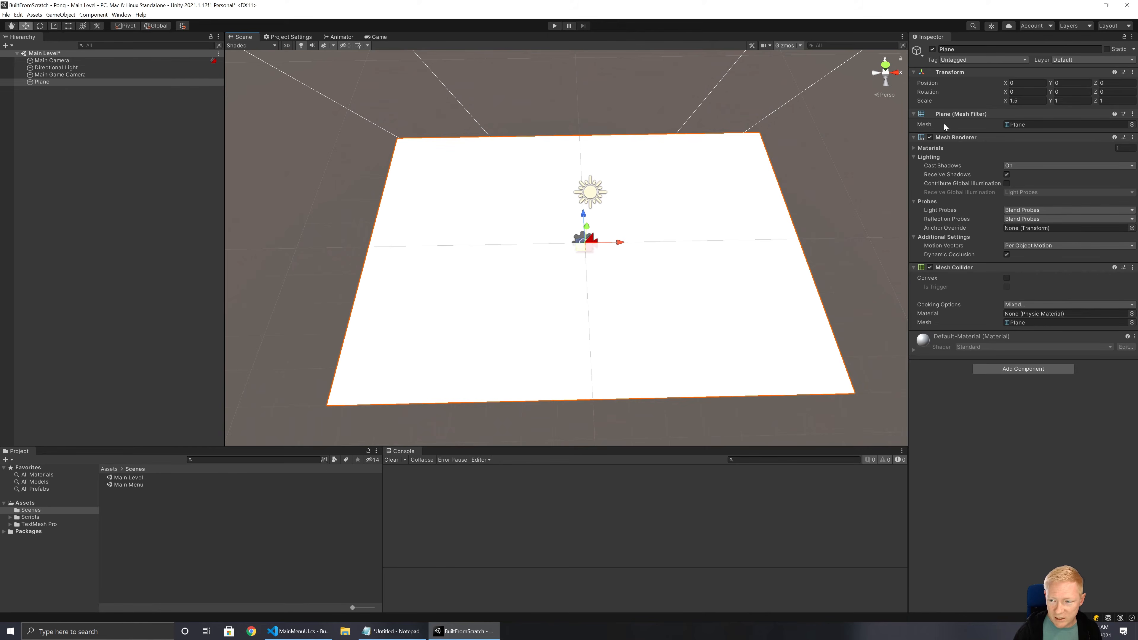
# Set the plane's X scale to 1.6
pyautogui.click(1024, 99)
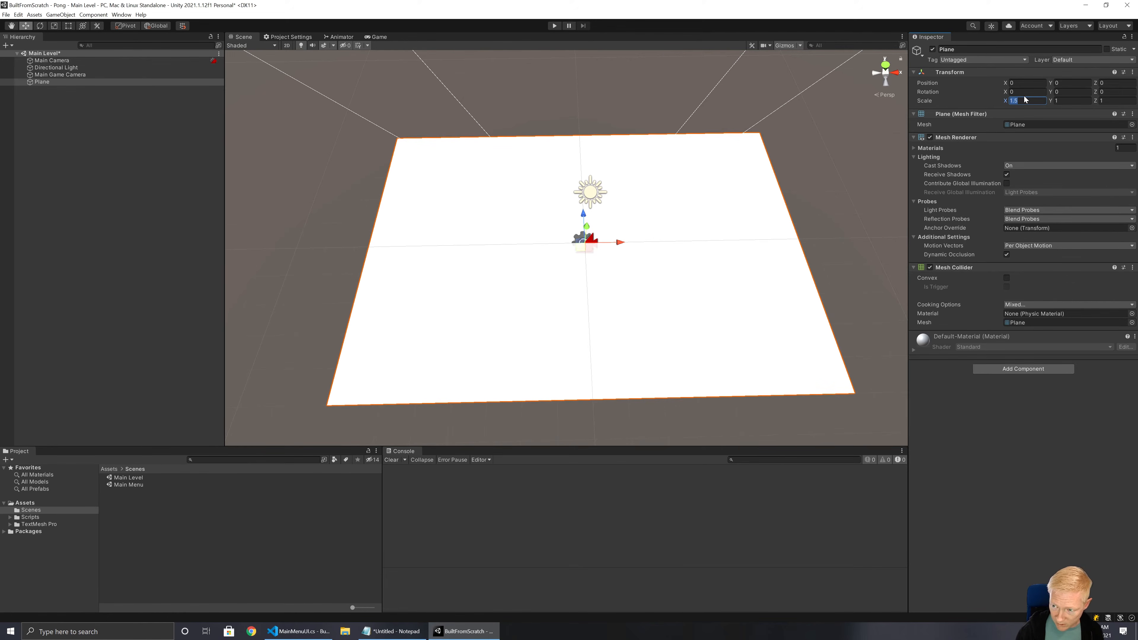
pyautogui.write('1.6')
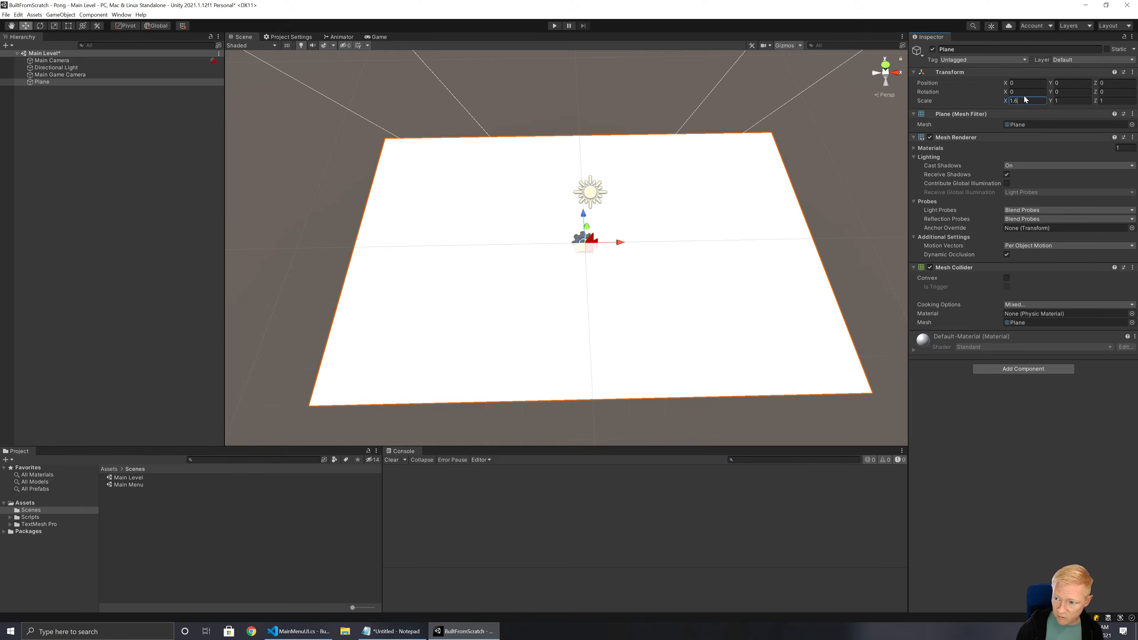
pyautogui.keyDown('alt'); pyautogui.moveTo(632, 252); pyautogui.dragTo(623, 262); pyautogui.keyUp('alt')
pyautogui.keyDown('alt'); pyautogui.scroll(-4, 622, 263); pyautogui.keyUp('alt')
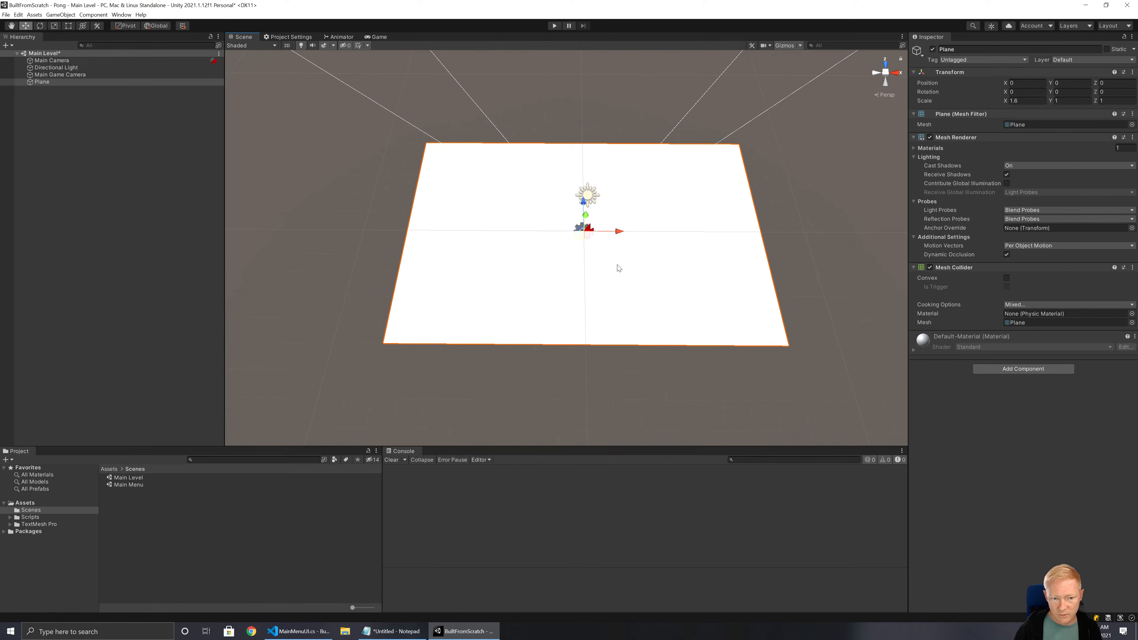
# Add a 3D Cube object to the Main Level scene and set its position to 0, 0, 0
pyautogui.rightClick(48, 102)
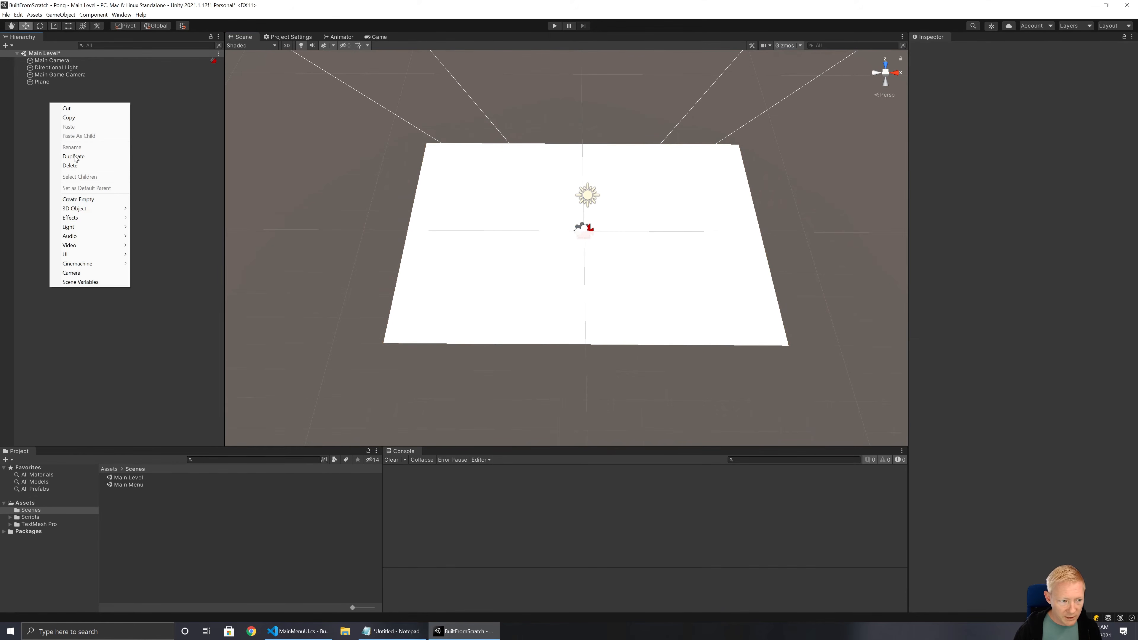
pyautogui.moveTo(94, 210)
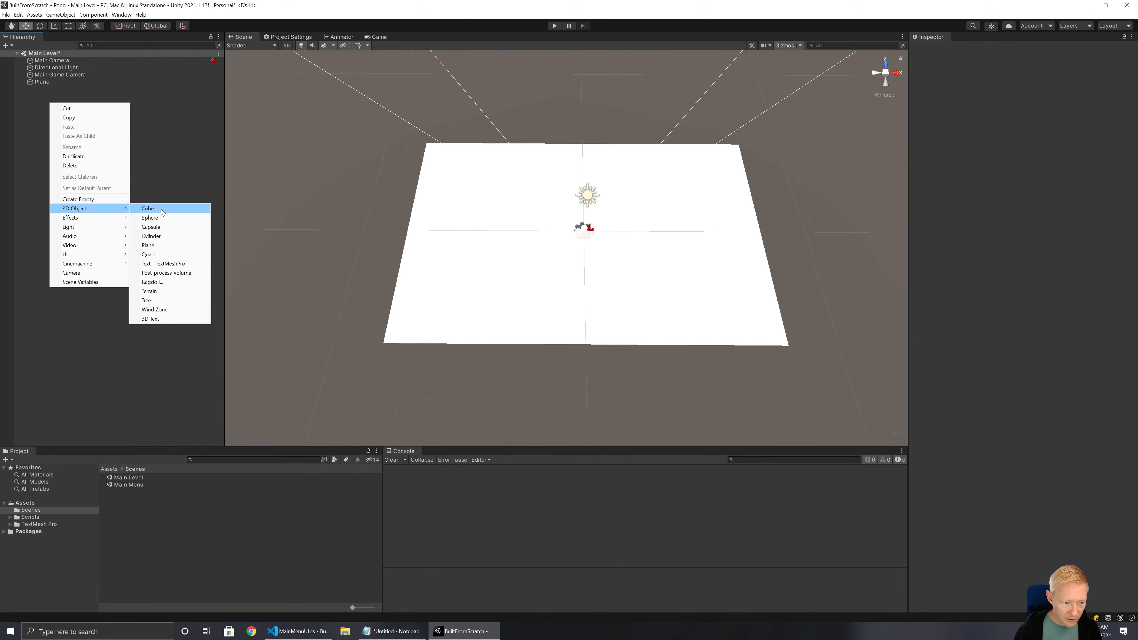
pyautogui.click(161, 209)
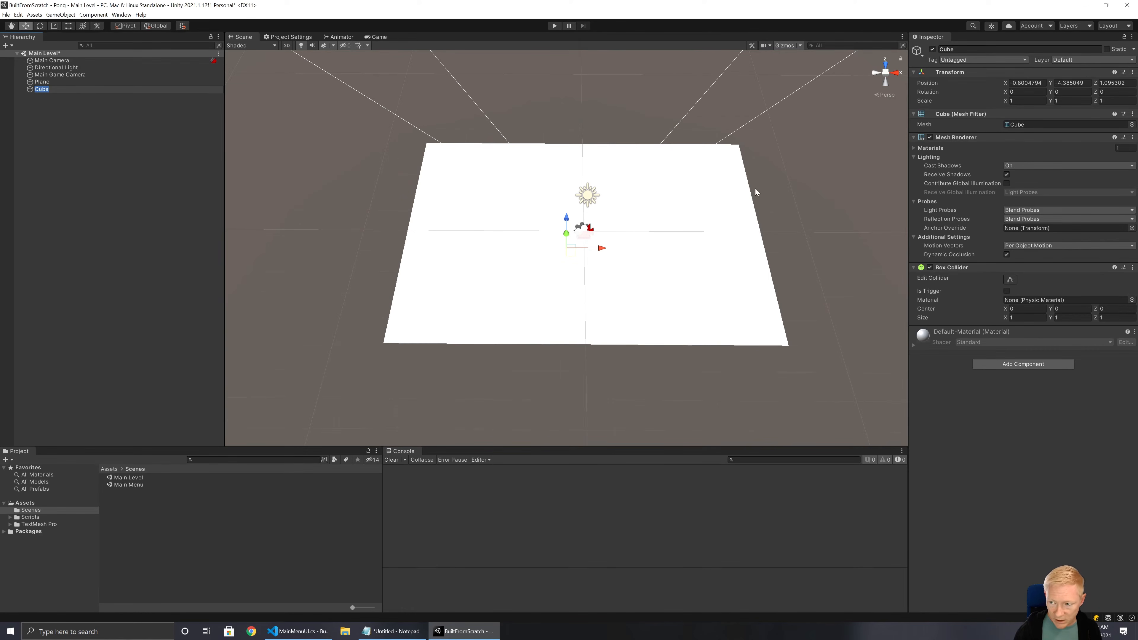
pyautogui.click(1026, 83)
pyautogui.write('0')
pyautogui.press('Tab')
pyautogui.write('0')
pyautogui.press('Tab')
pyautogui.write('0')
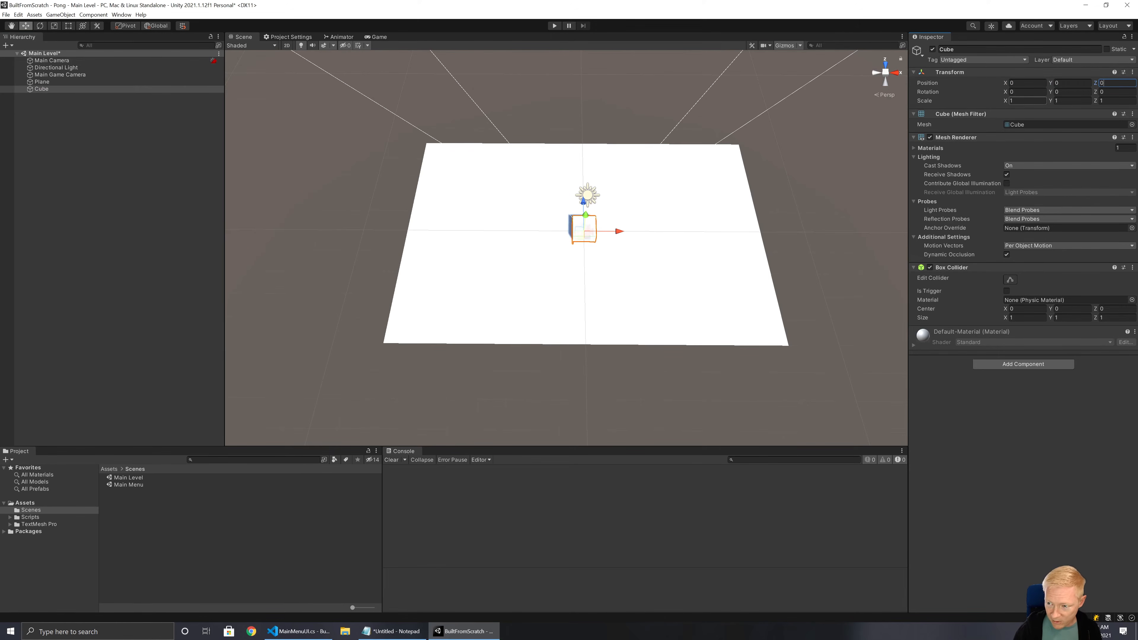
# Nudge the cube slightly along the X axis and reset its X position to 0
pyautogui.moveTo(620, 232)
pyautogui.mouseDown()
pyautogui.moveTo(499, 233)
pyautogui.moveTo(619, 233)
pyautogui.mouseUp()
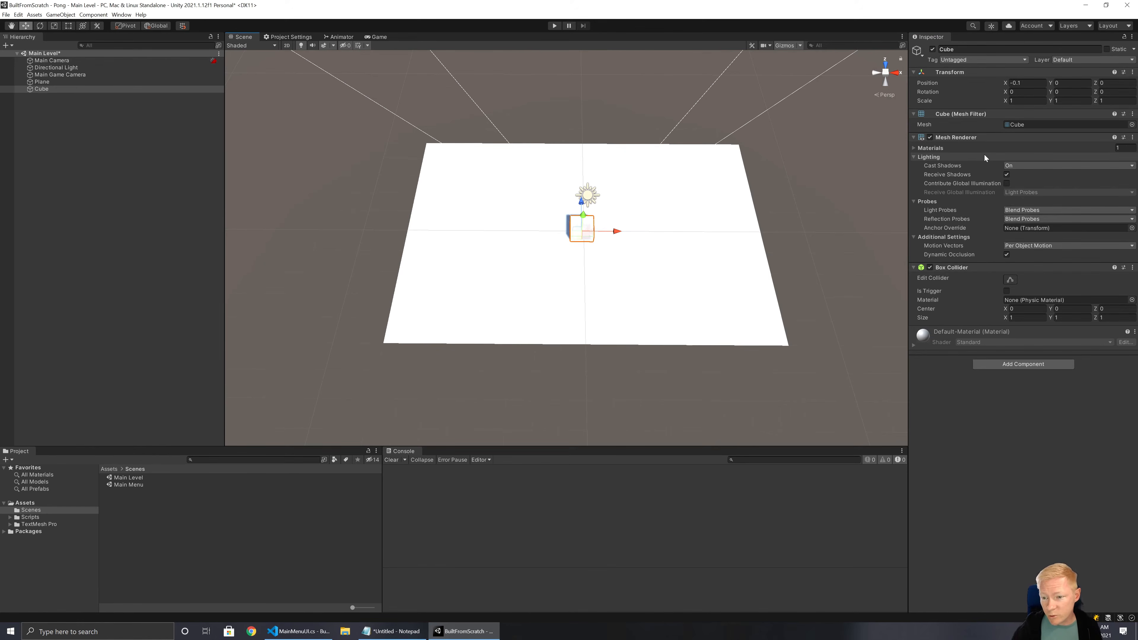
pyautogui.click(1028, 82)
pyautogui.write('0')
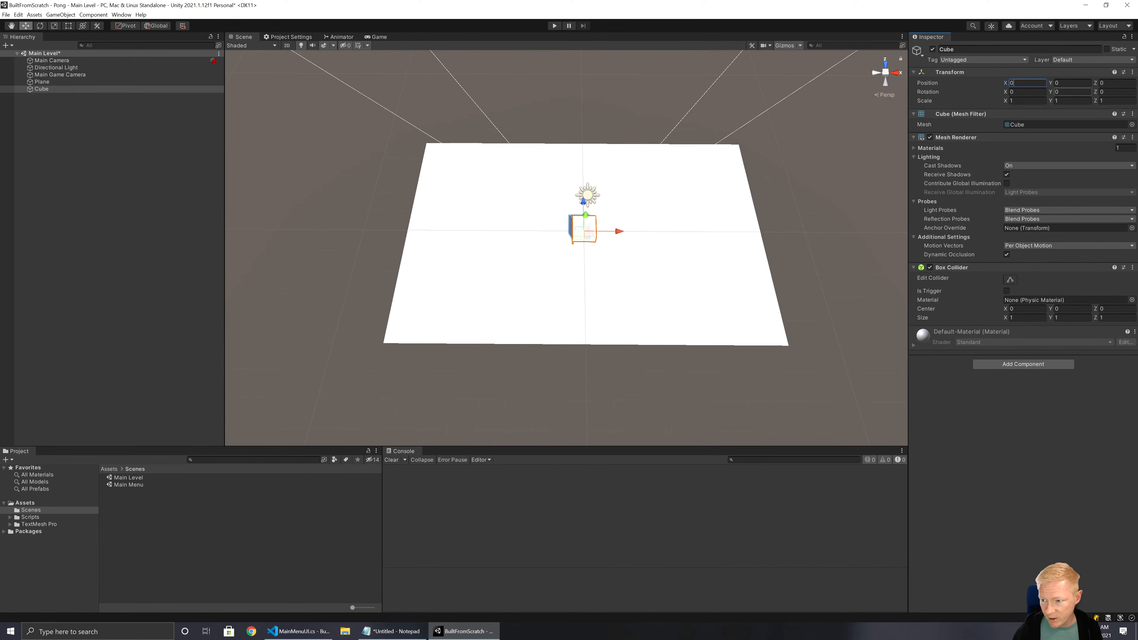
# Stretch the cube across the plane's depth by setting its Z scale to 10
pyautogui.click(1116, 101)
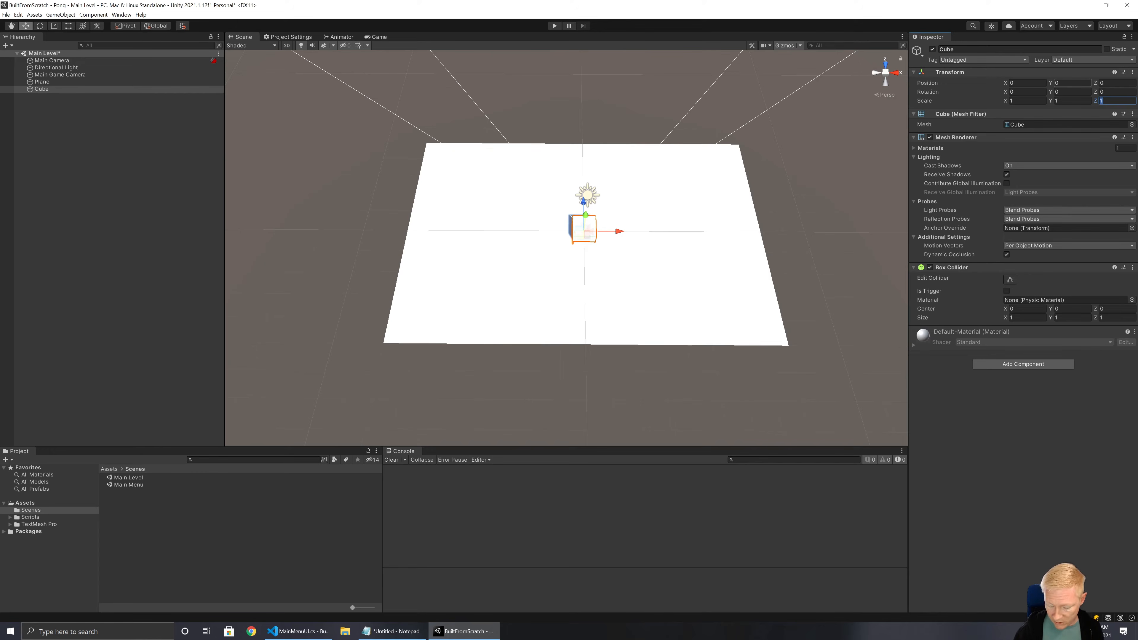
pyautogui.write('5')
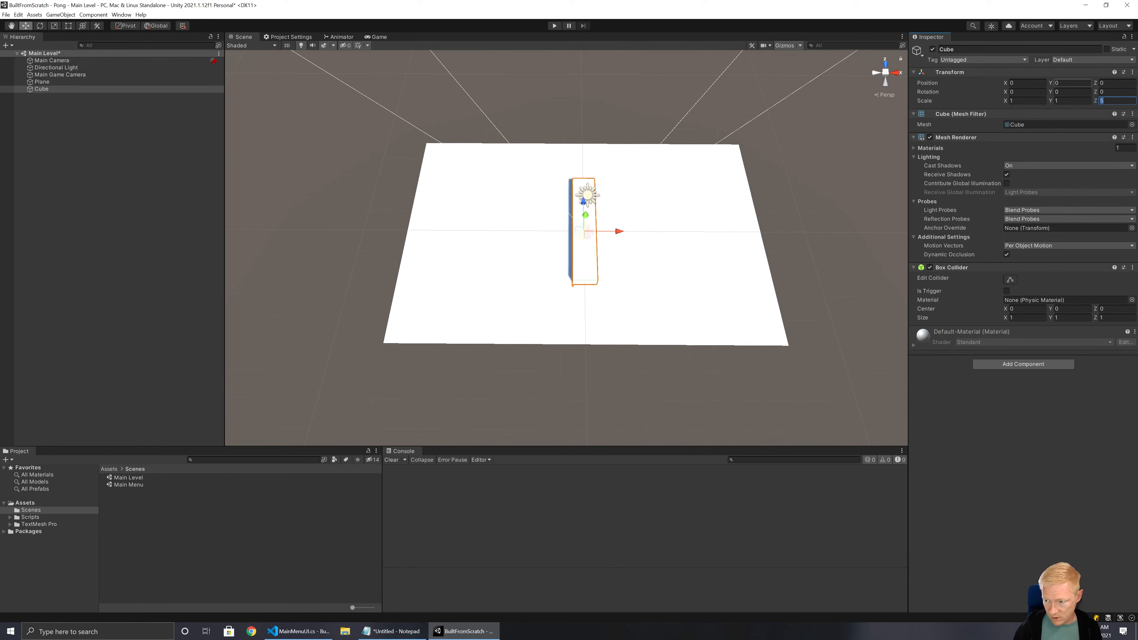
pyautogui.write('10')
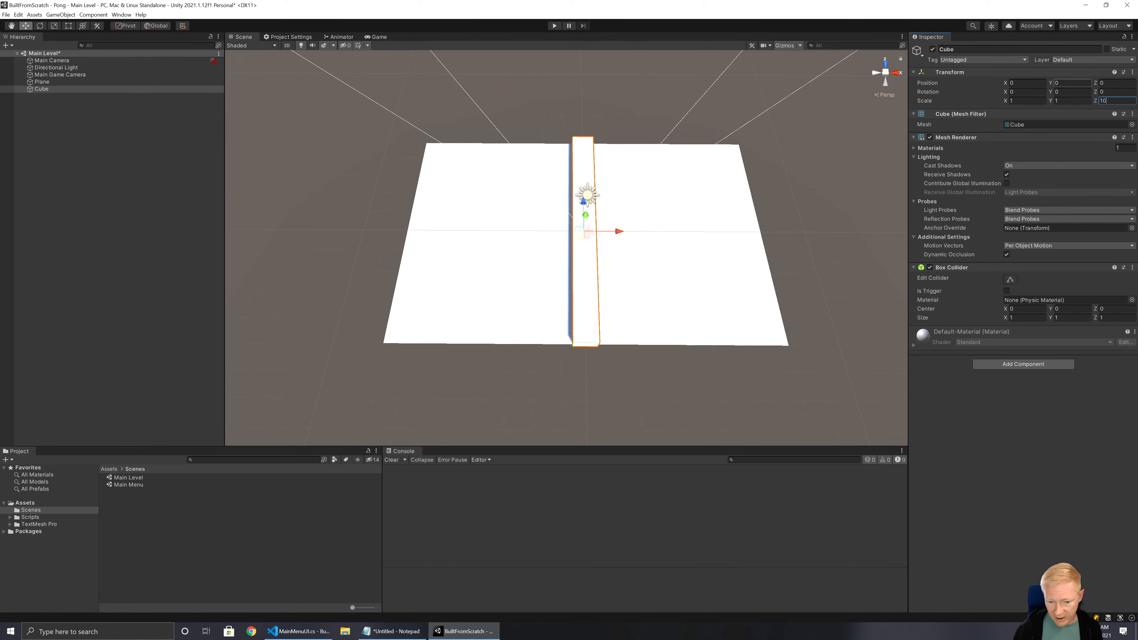
# Move the stretched cube to the plane's left edge and set its X position to -8
pyautogui.moveTo(622, 232); pyautogui.dragTo(442, 259)
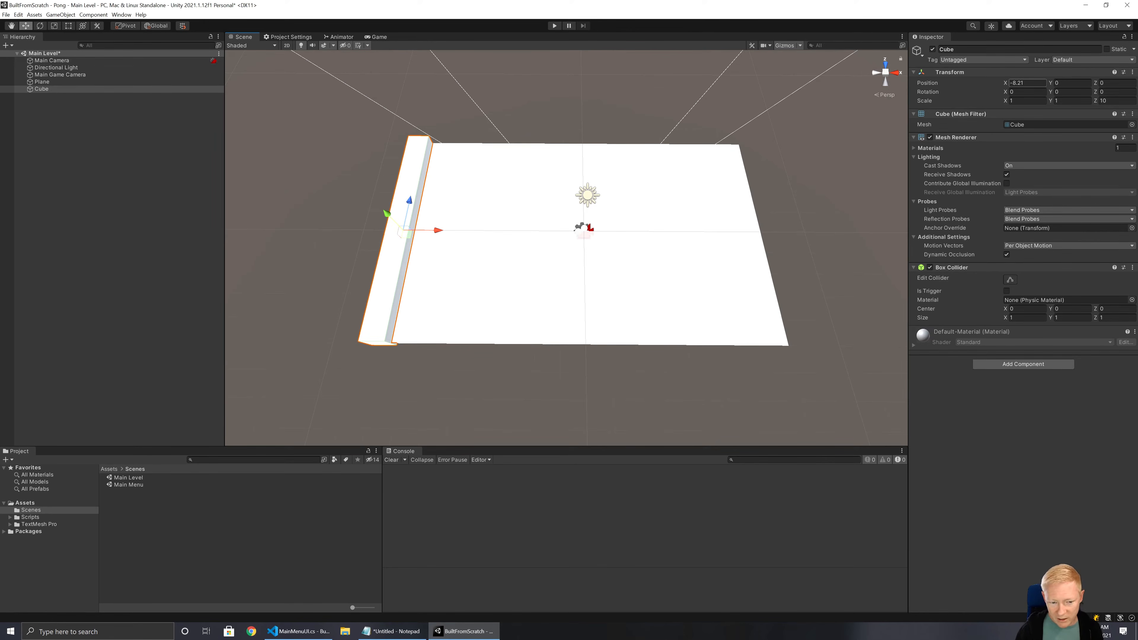
pyautogui.click(1026, 83)
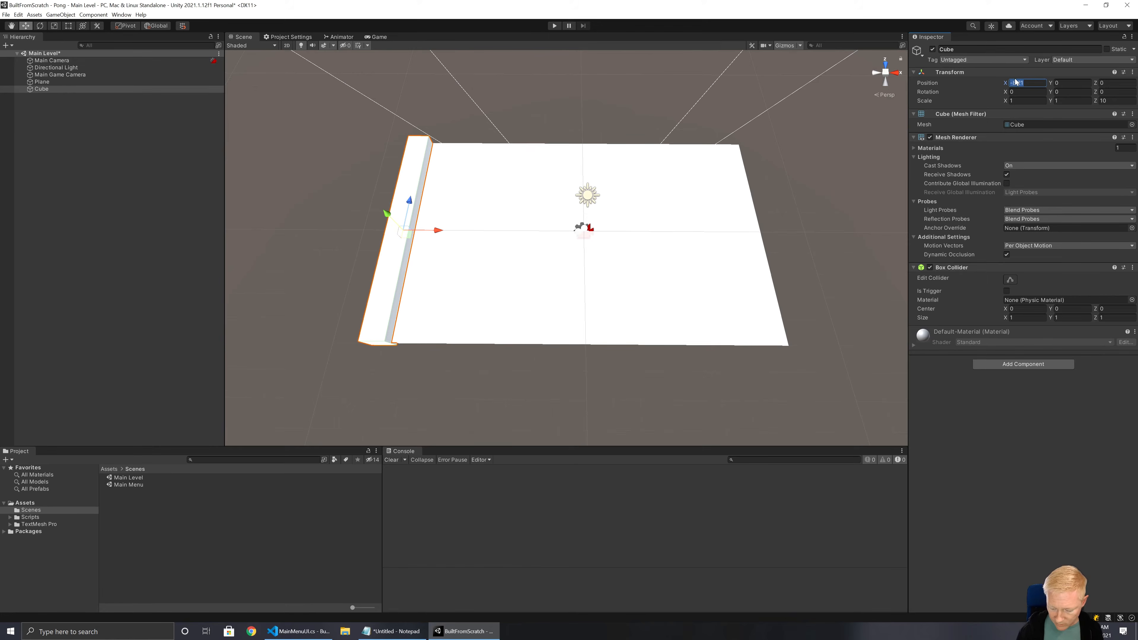
pyautogui.write('-8')
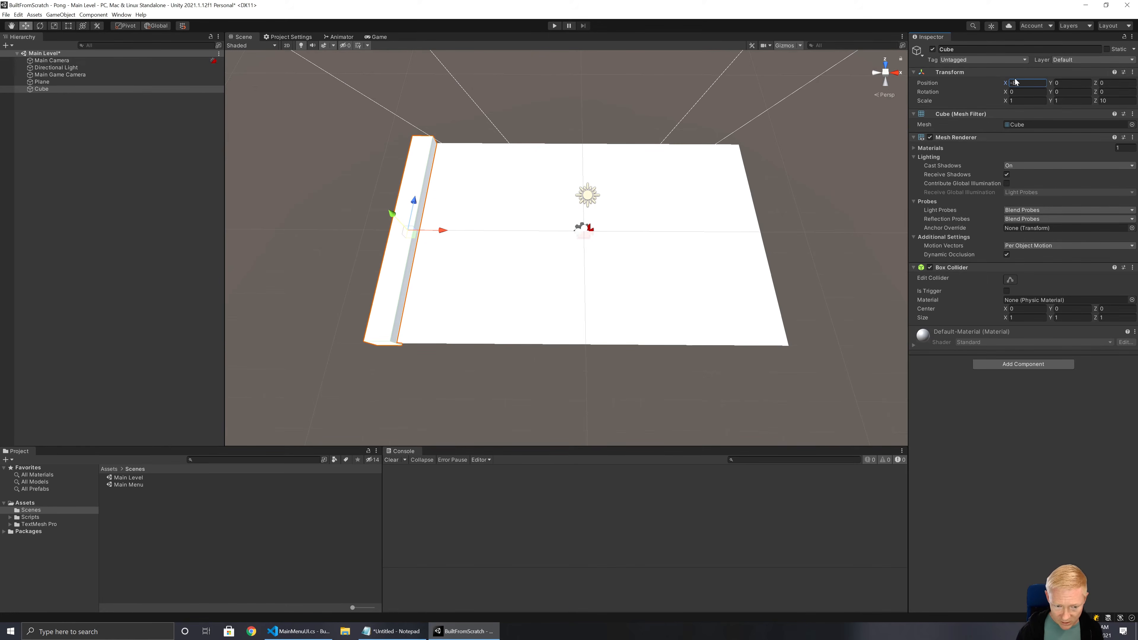
# Rename the cube at the plane's left edge to Left Wall
pyautogui.click(47, 89)
pyautogui.press('F2')
pyautogui.write('L')
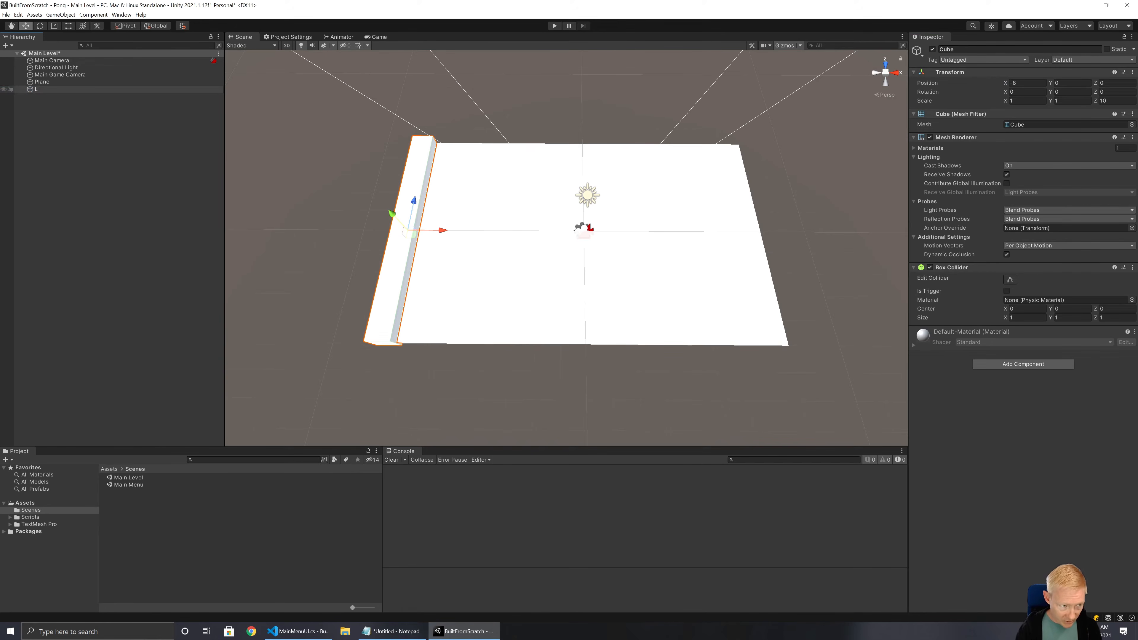
pyautogui.write('eft Wall')
pyautogui.press('Return')
# Add another 3D Cube object to the scene and set its X scale to 16
pyautogui.click(51, 107)
pyautogui.rightClick(51, 107)
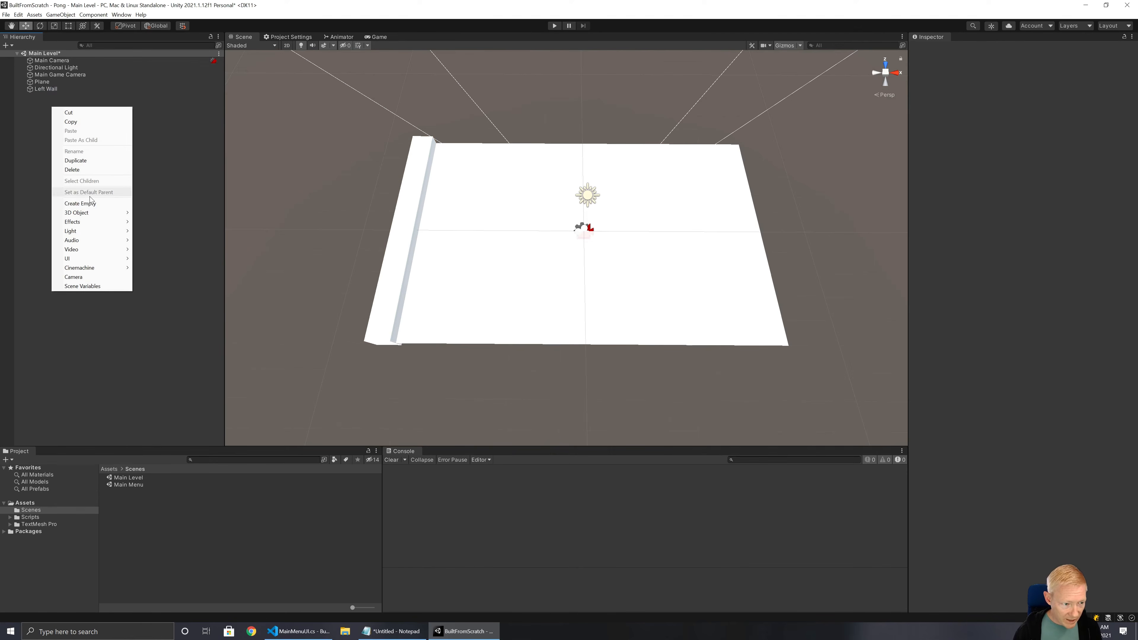
pyautogui.moveTo(89, 212)
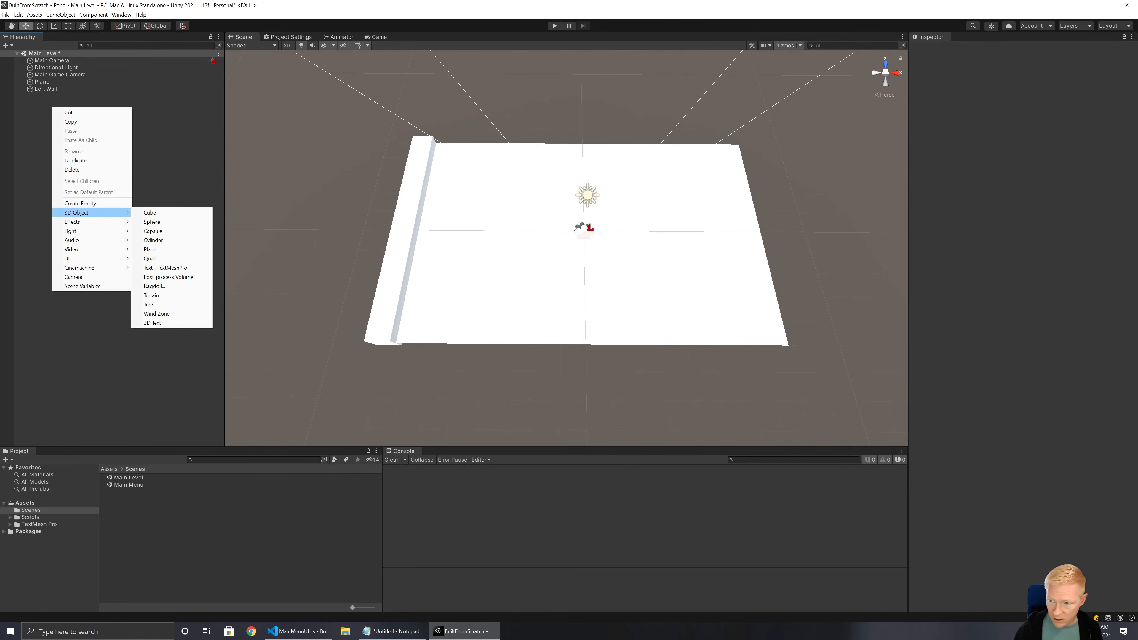
pyautogui.click(172, 214)
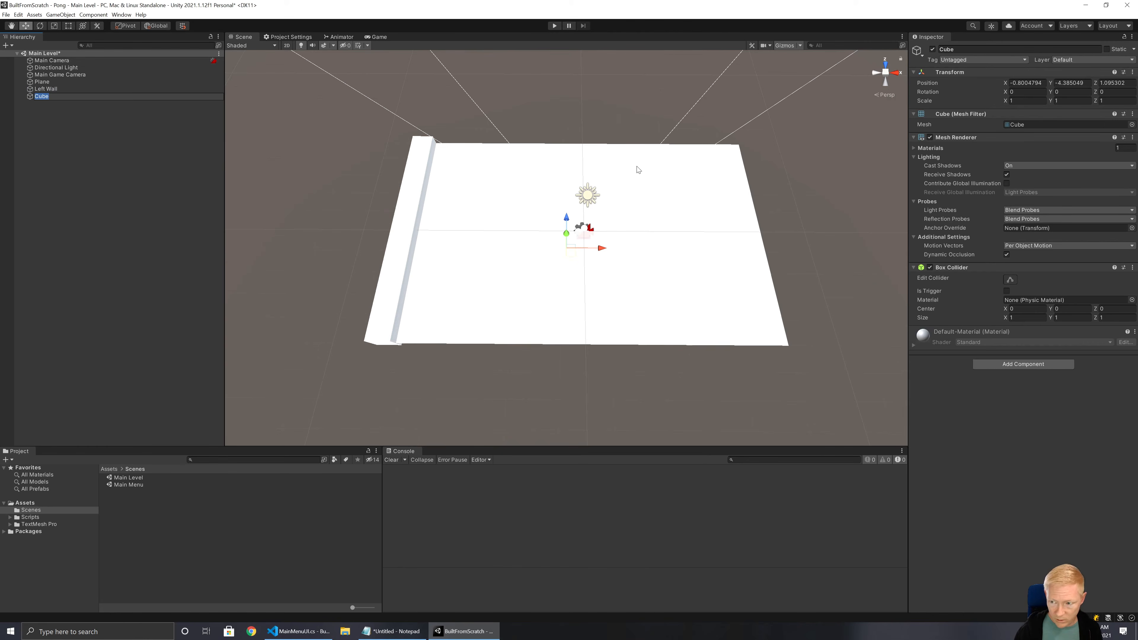
pyautogui.click(45, 88)
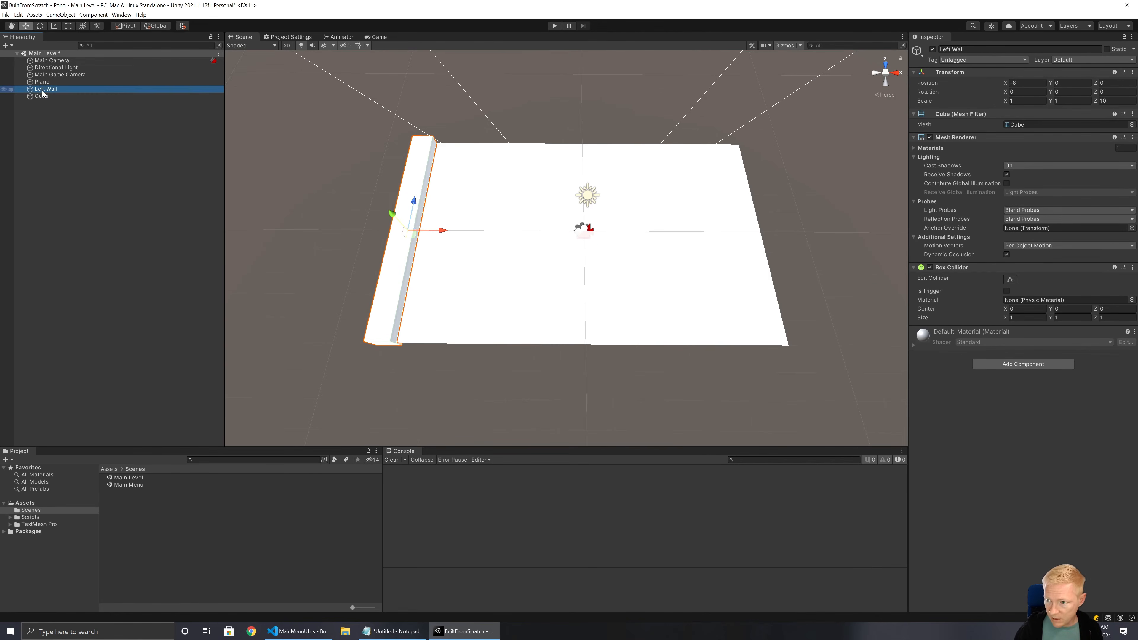
pyautogui.click(39, 96)
pyautogui.click(1026, 101)
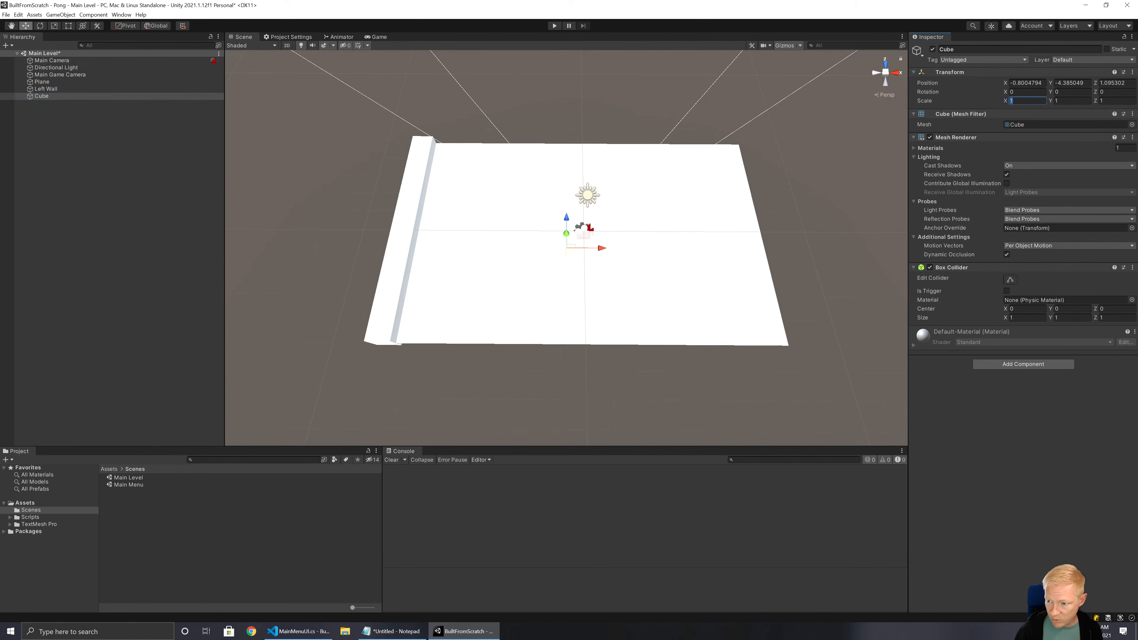
pyautogui.write('16')
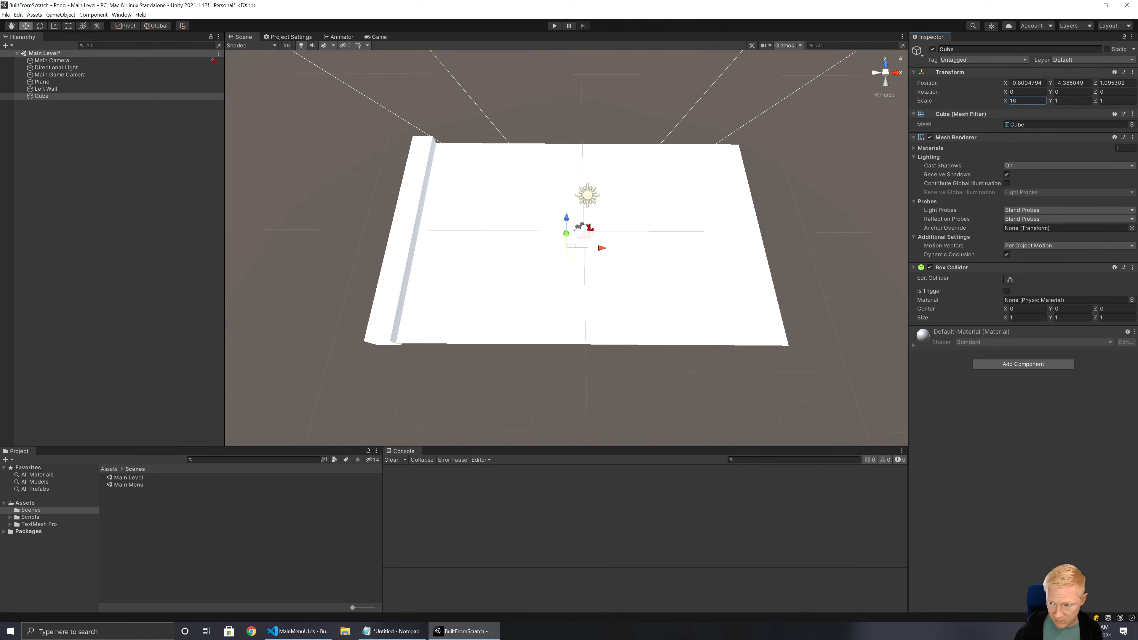
# Set the new 16-unit-wide cube's position to 0, 0, 0
pyautogui.click(1026, 83)
pyautogui.write('0')
pyautogui.press('Tab')
pyautogui.write('0')
pyautogui.press('Tab')
pyautogui.write('0')
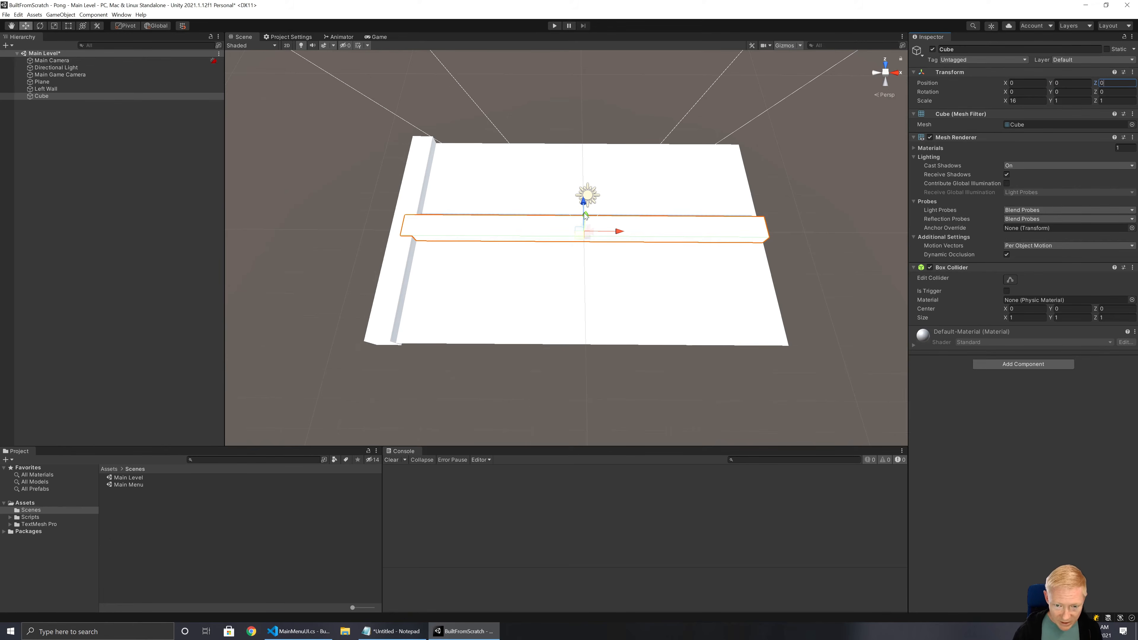
# Move the wide cube to the plane's near edge and set its Z position to -5.5
pyautogui.moveTo(582, 200); pyautogui.dragTo(575, 310)
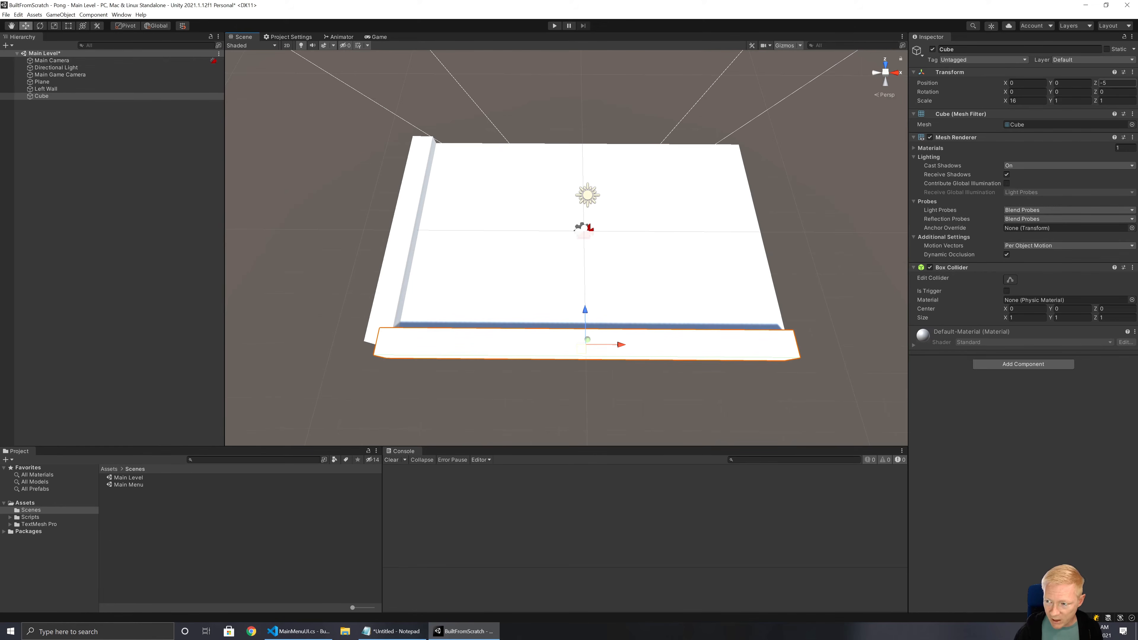
pyautogui.keyDown('alt'); pyautogui.moveTo(547, 259); pyautogui.dragTo(481, 265); pyautogui.keyUp('alt')
pyautogui.click(1111, 83)
pyautogui.write('-6')
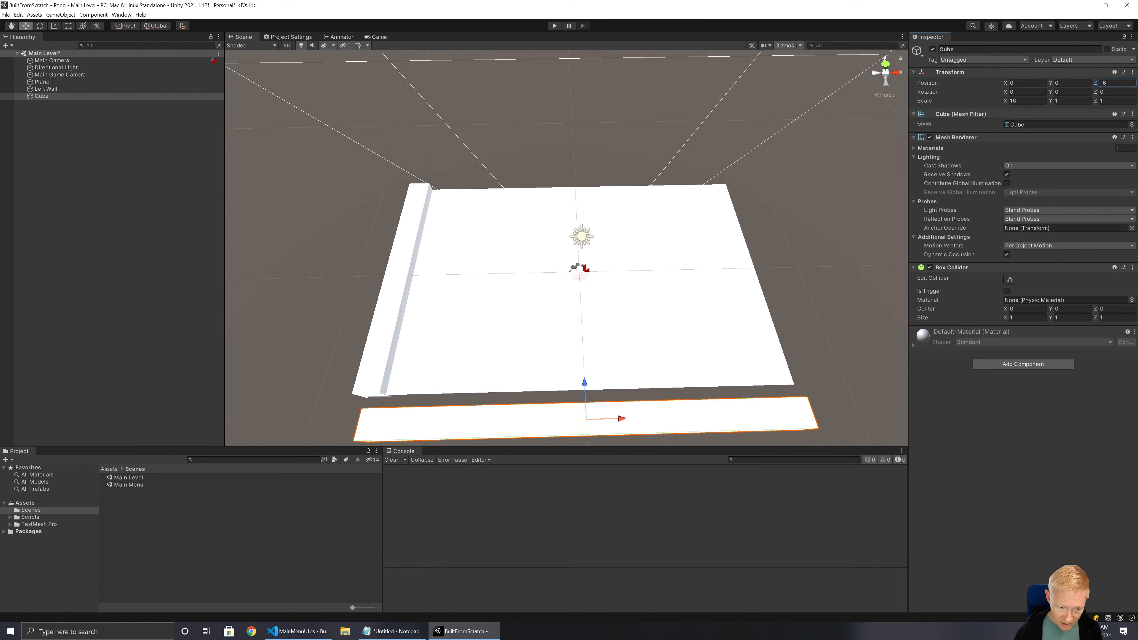
pyautogui.press('Return')
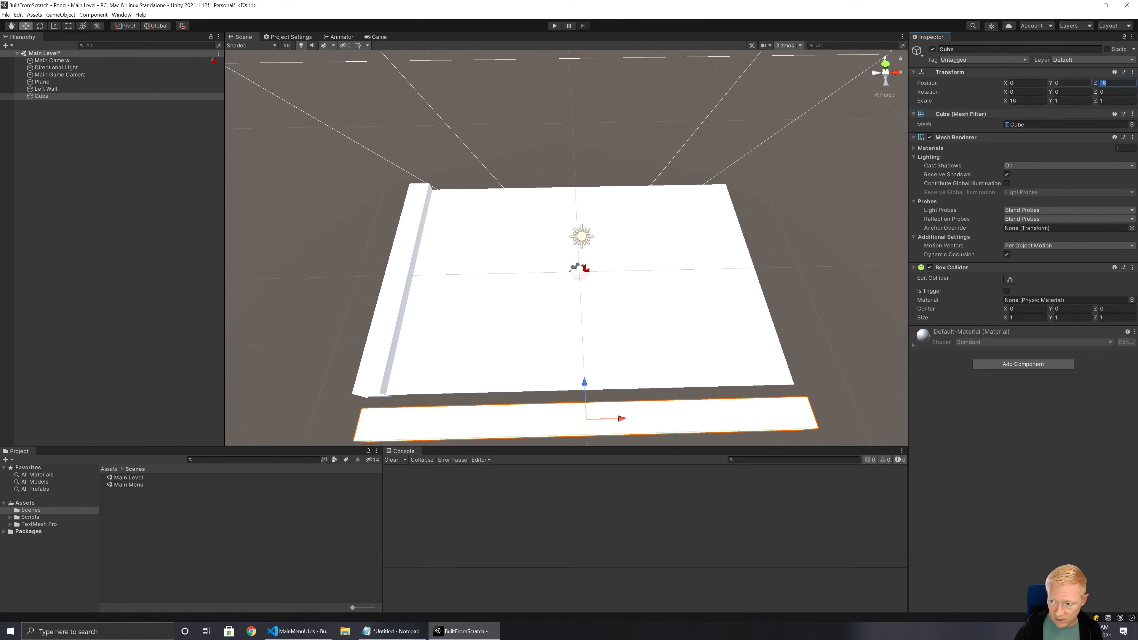
pyautogui.write('-5.5')
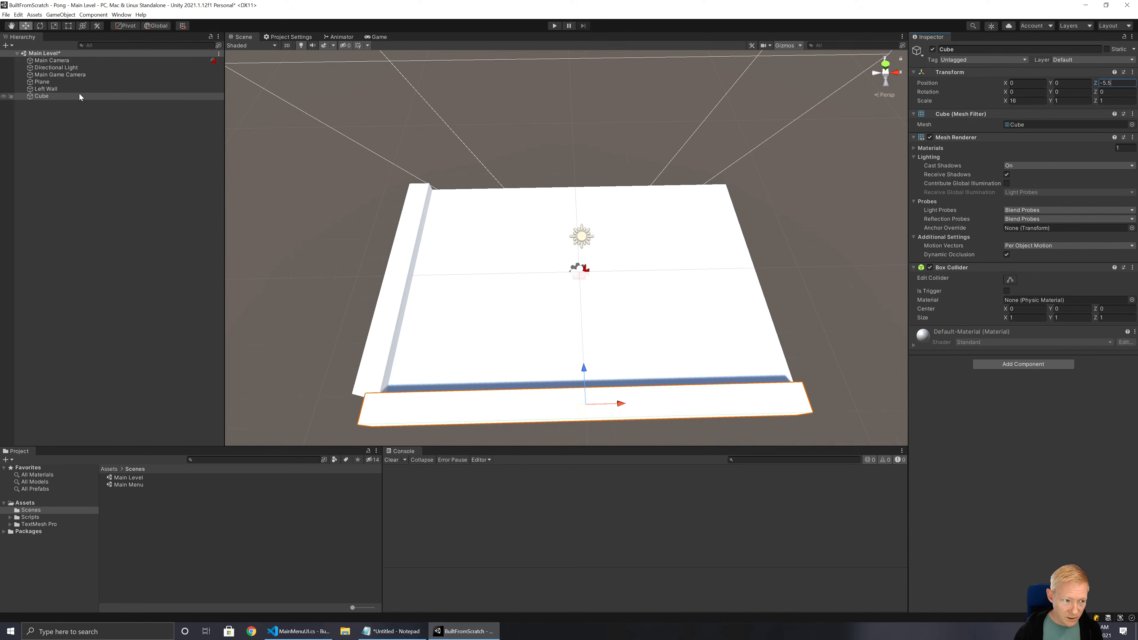
# Rename the cube at the plane's near edge to Bottom Wall
pyautogui.click(61, 97)
pyautogui.press('F2')
pyautogui.write('Bottom Wall')
pyautogui.press('Return')
# Set the Left Wall's X position to -8.5
pyautogui.press('Up')
pyautogui.click(1026, 82)
pyautogui.press('Right')
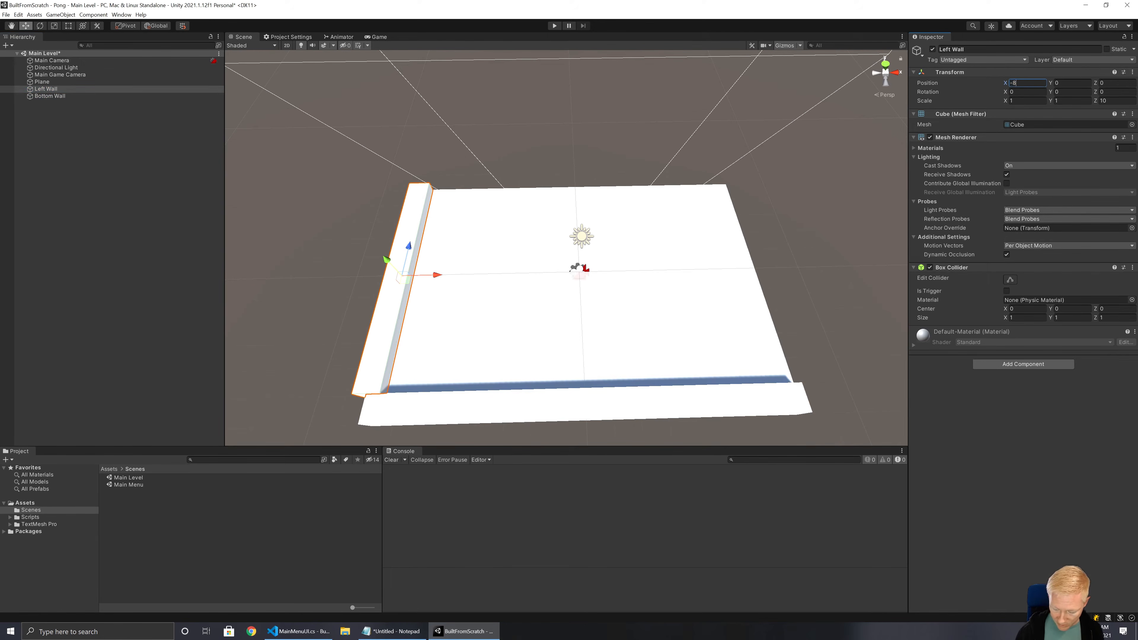
pyautogui.write('.5')
# Duplicate the Left Wall as Right Wall and set the copy's X position to 8.5
pyautogui.click(67, 90)
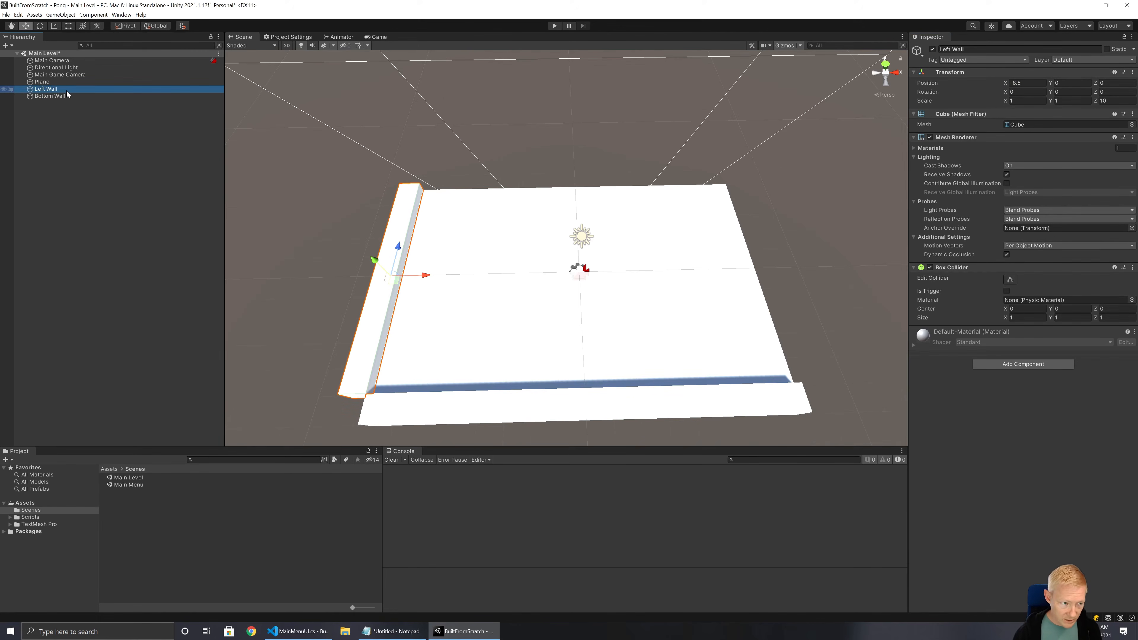
pyautogui.hotkey('ctrl', 'd')
pyautogui.press('F2')
pyautogui.write('Right Wall')
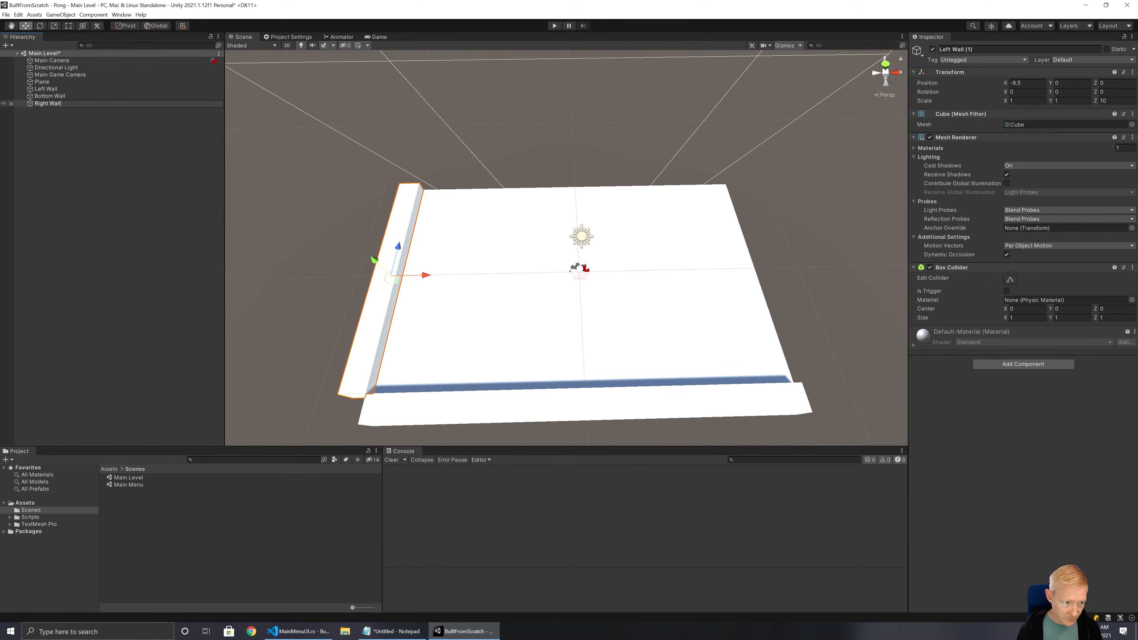
pyautogui.press('Return')
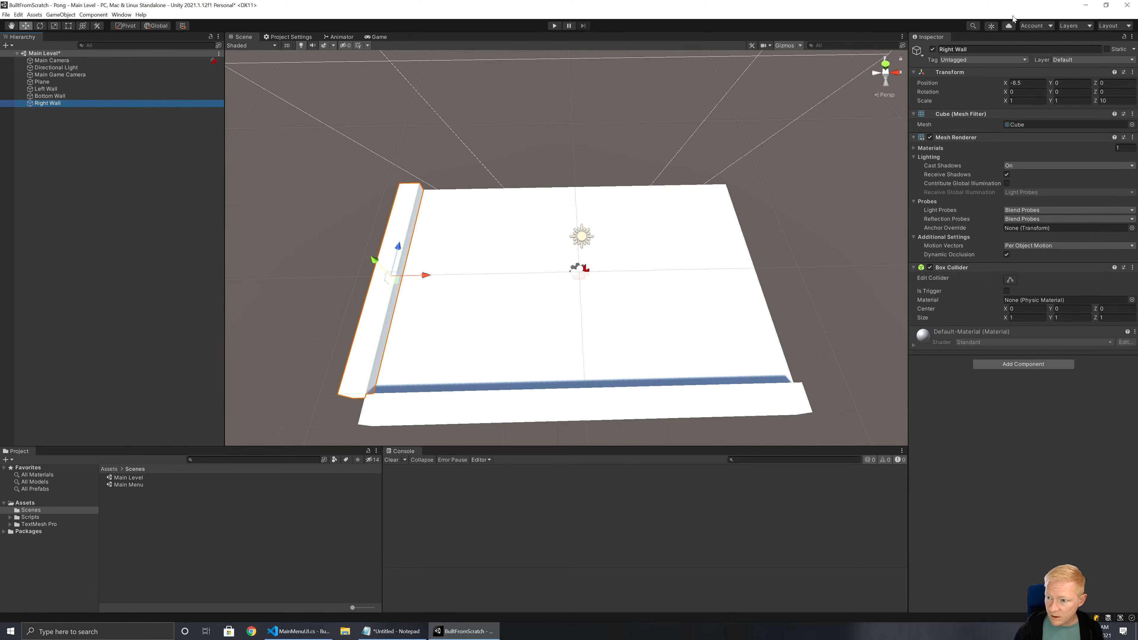
pyautogui.click(1008, 83)
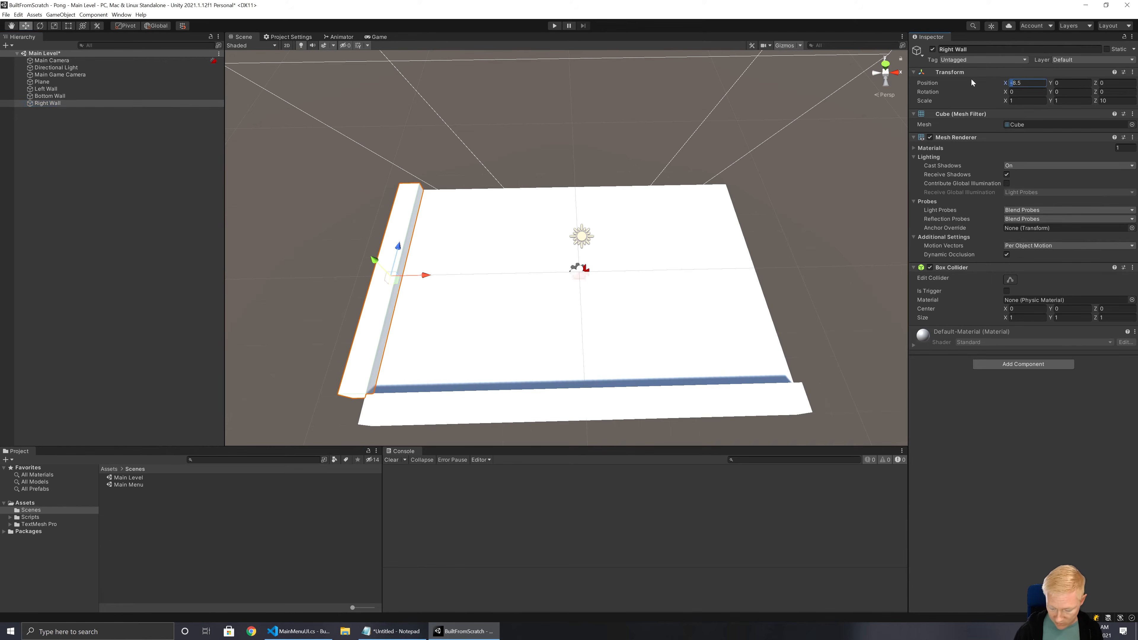
pyautogui.press('BackSpace')
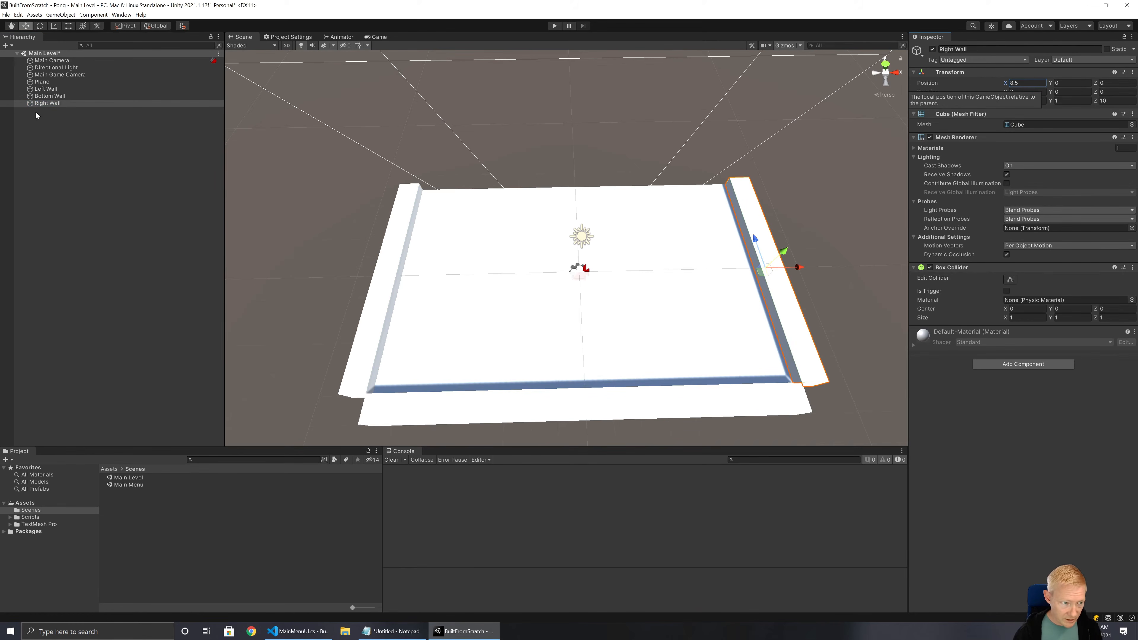
# Duplicate the Bottom Wall as Top Wall and set the copy's Z position to 5.5
pyautogui.click(44, 89)
pyautogui.click(49, 97)
pyautogui.hotkey('ctrl', 'd')
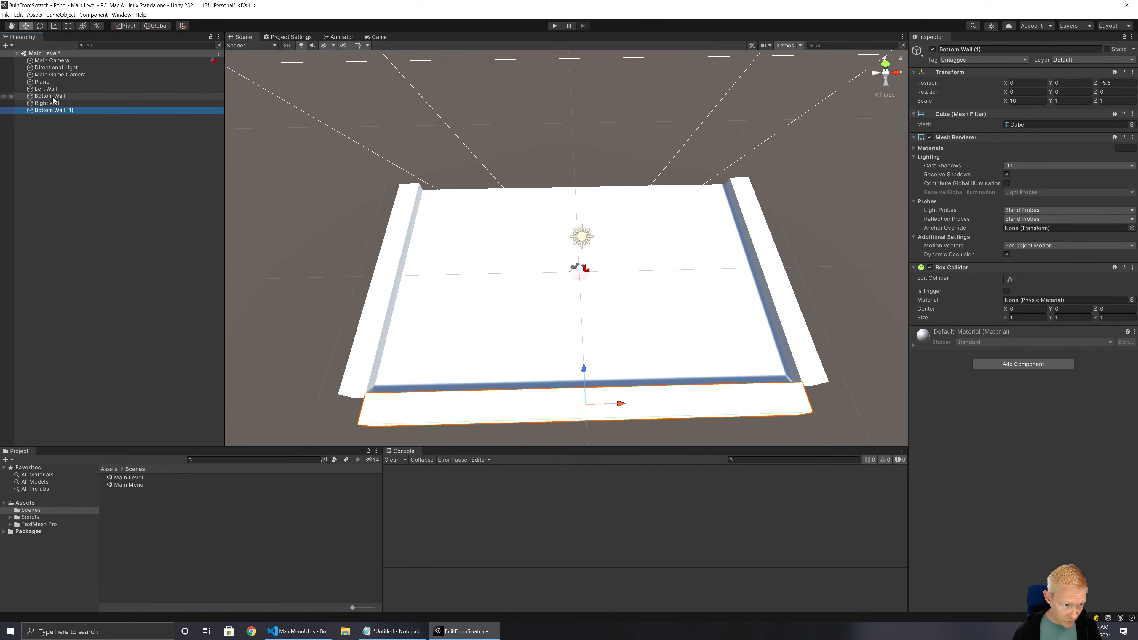
pyautogui.press('F2')
pyautogui.write('To')
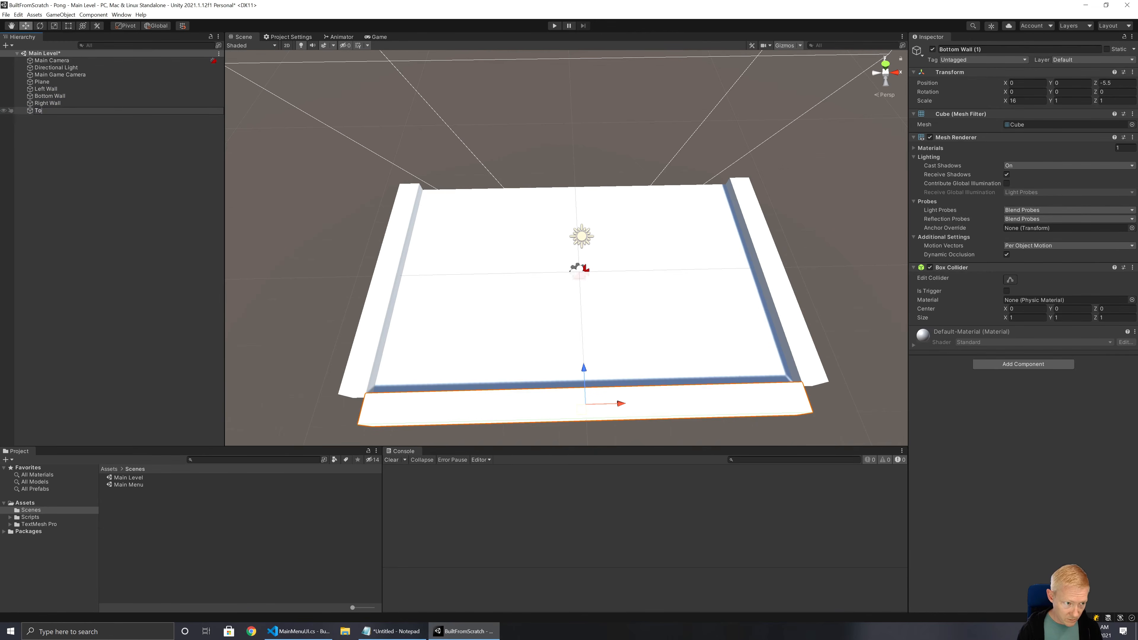
pyautogui.write('p Wall')
pyautogui.press('Return')
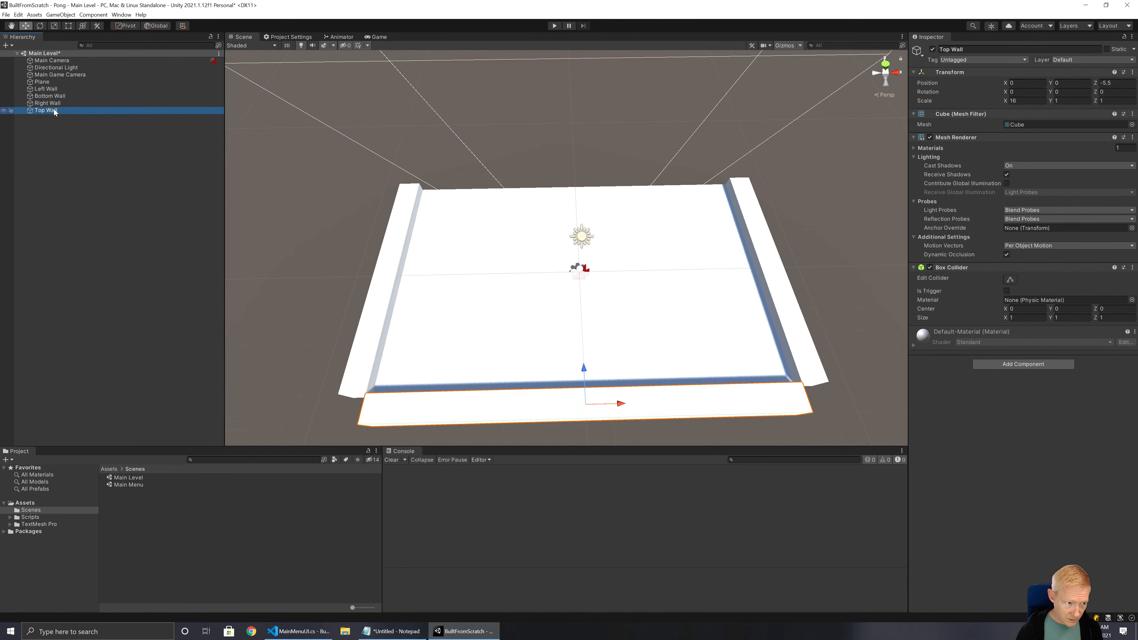
pyautogui.click(1114, 83)
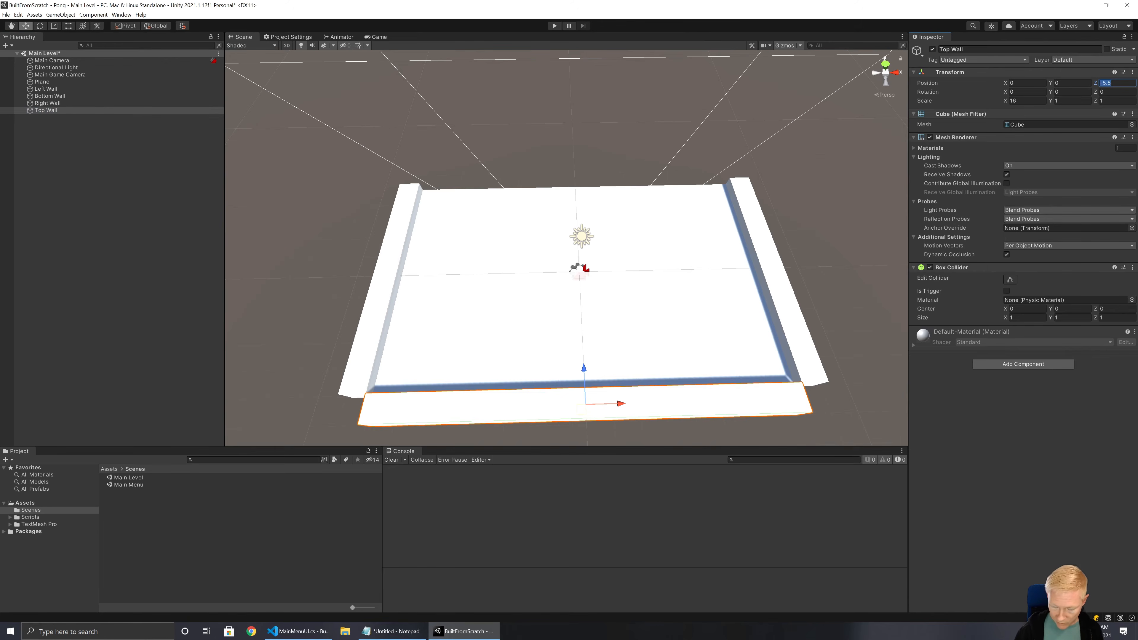
pyautogui.write('5.5')
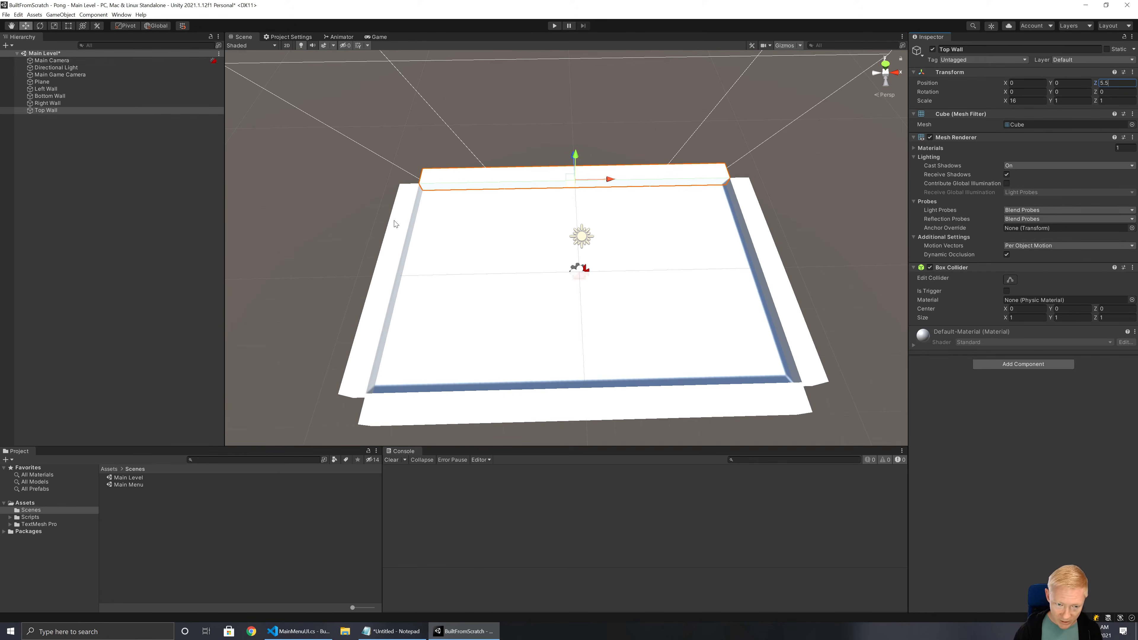
pyautogui.click(401, 226)
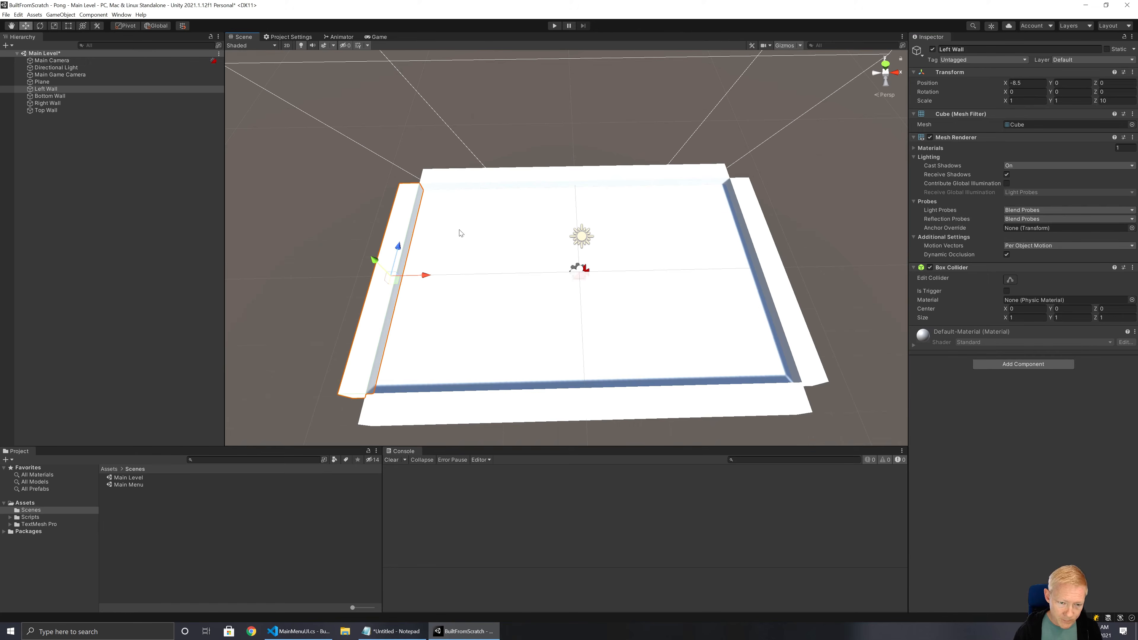
pyautogui.click(478, 182)
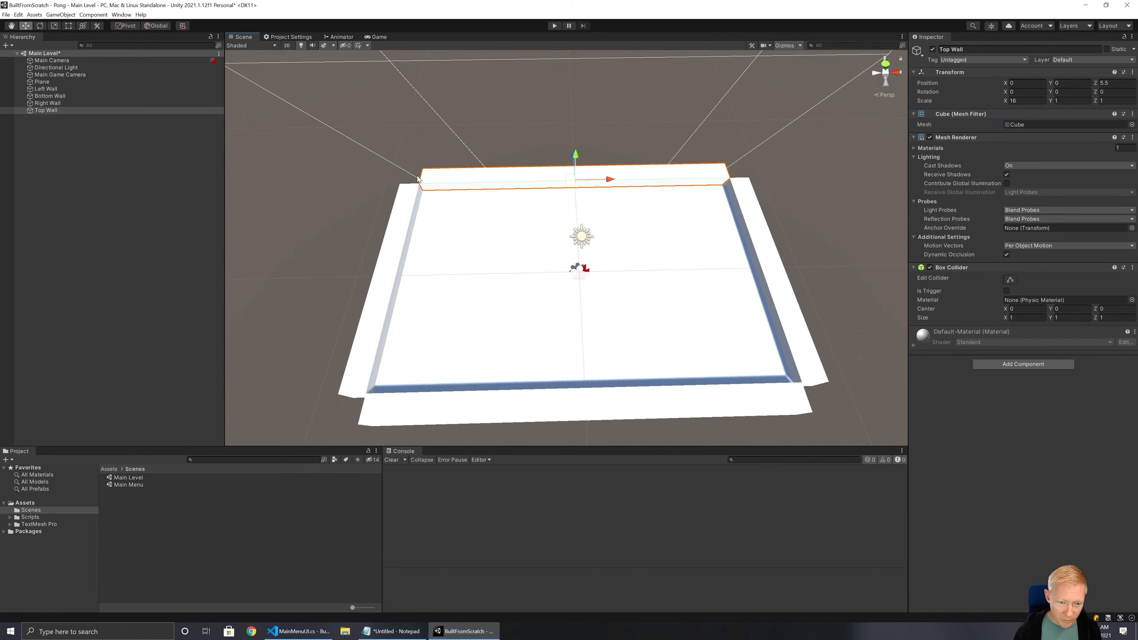
pyautogui.keyDown('shift'); pyautogui.click(432, 406); pyautogui.keyUp('shift')
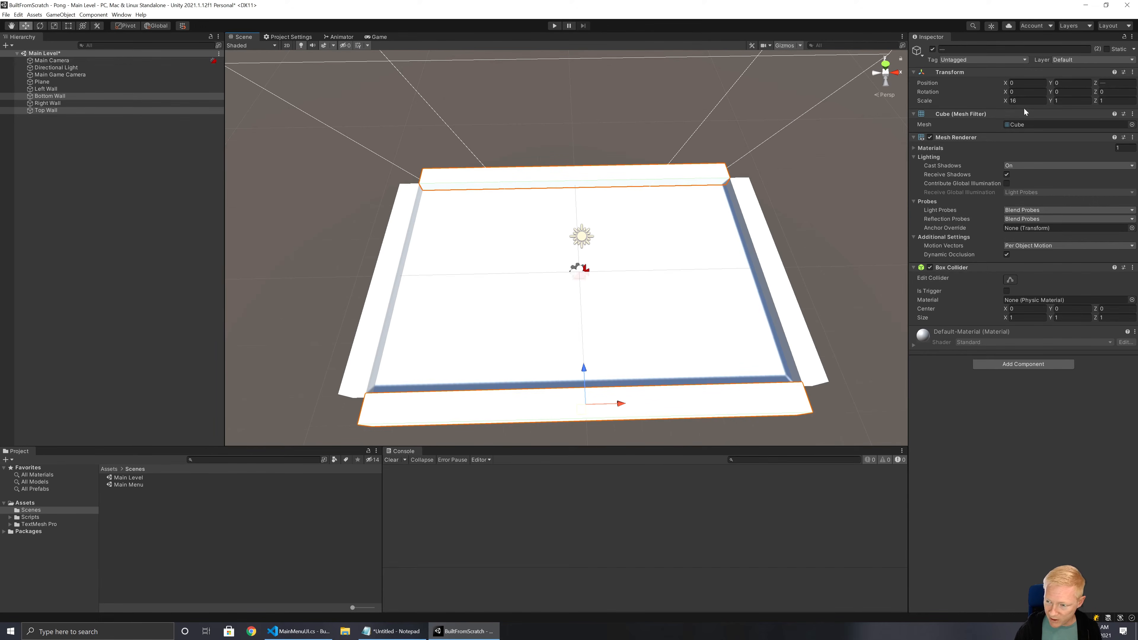
# Set the X scale of the Left Wall and Right Wall together to 2
pyautogui.click(57, 87)
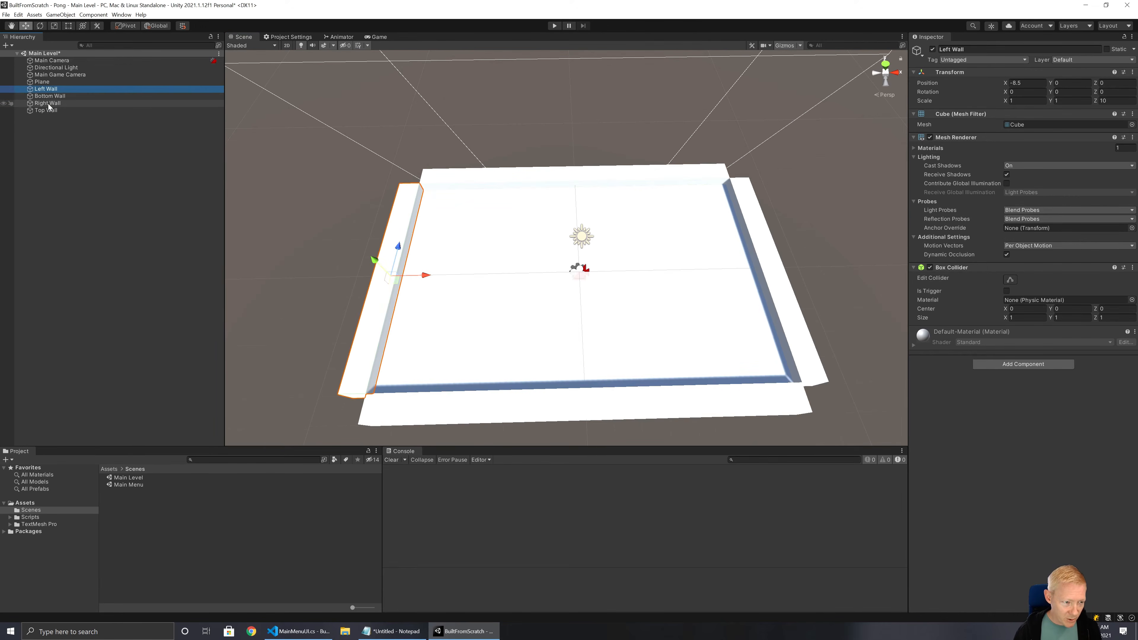
pyautogui.keyDown('ctrl'); pyautogui.click(48, 103); pyautogui.keyUp('ctrl')
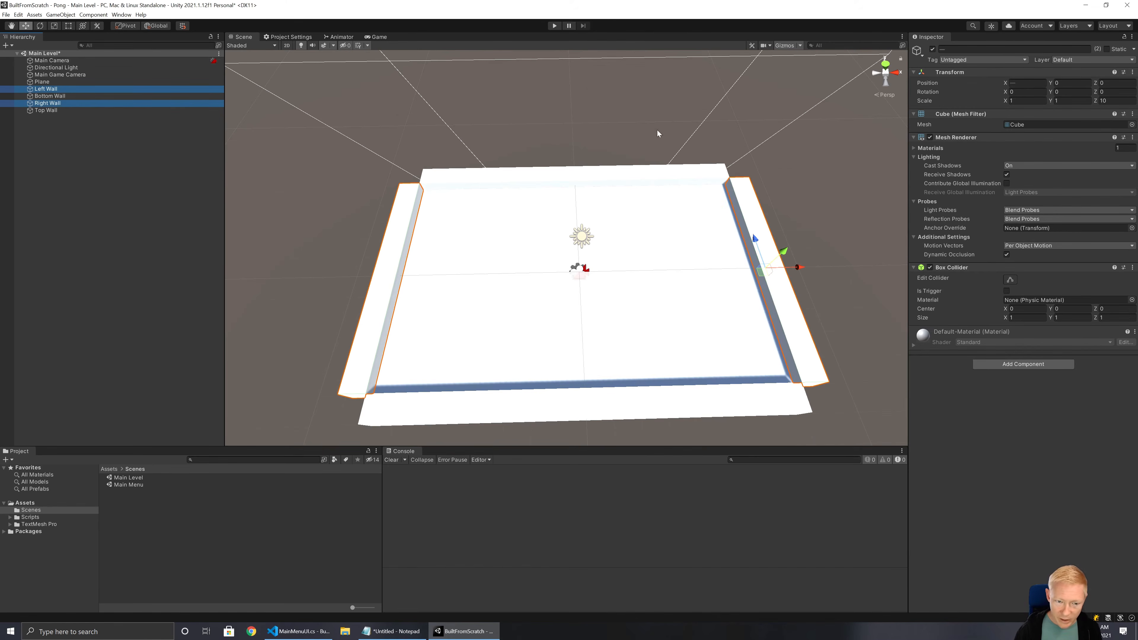
pyautogui.click(1024, 101)
pyautogui.write('2')
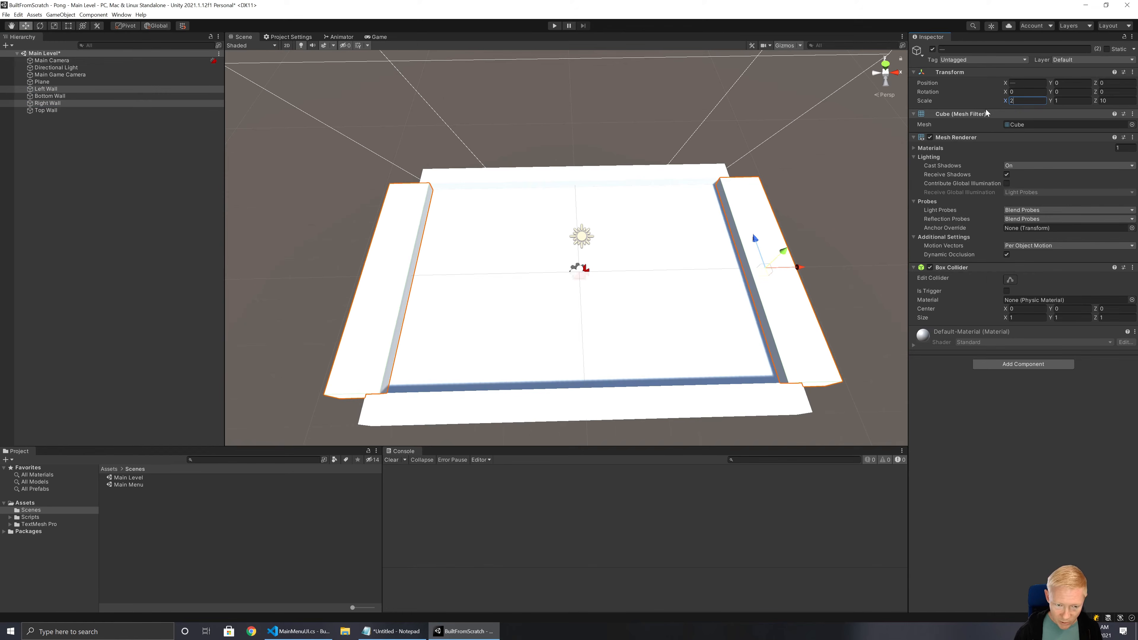
# Set the Left Wall's X position to -9 and the Right Wall's X position to 9
pyautogui.click(47, 89)
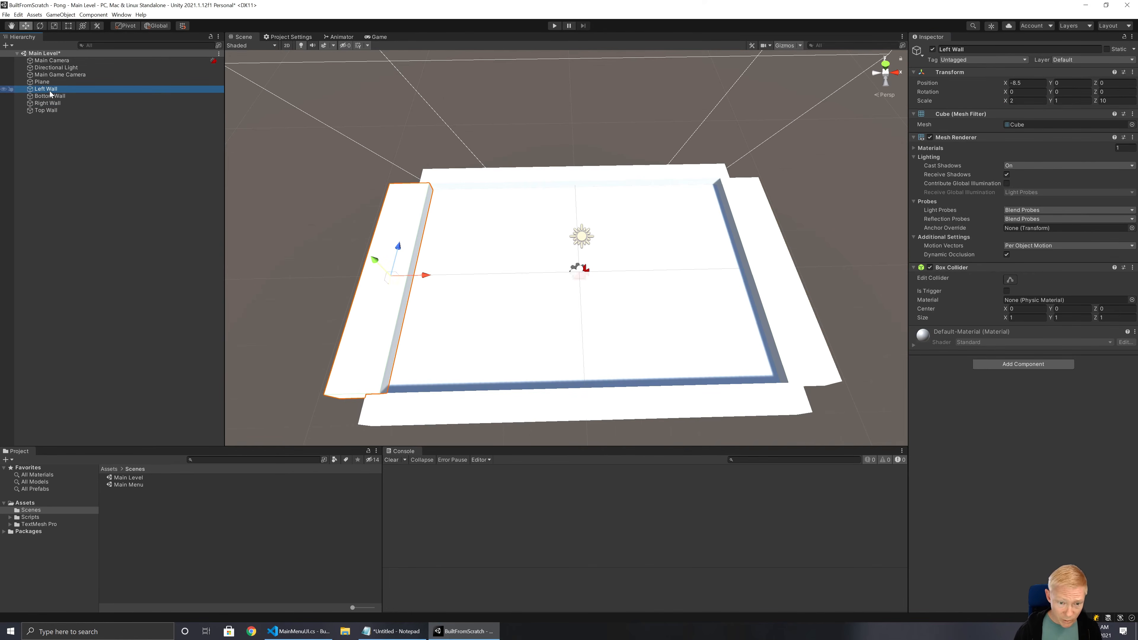
pyautogui.click(1025, 83)
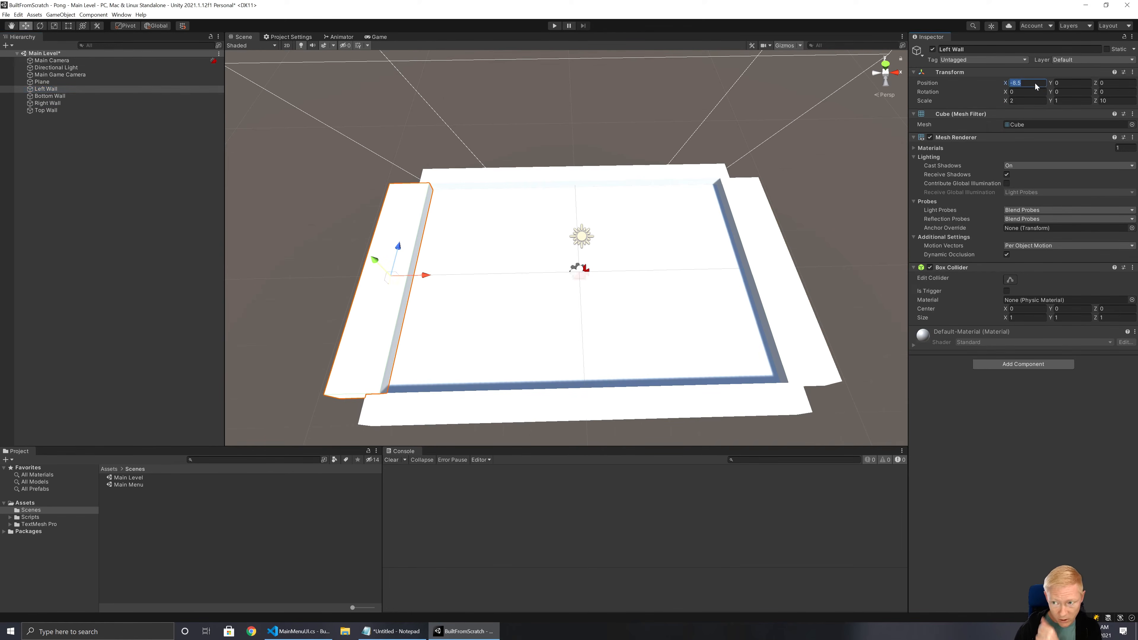
pyautogui.click(1022, 83)
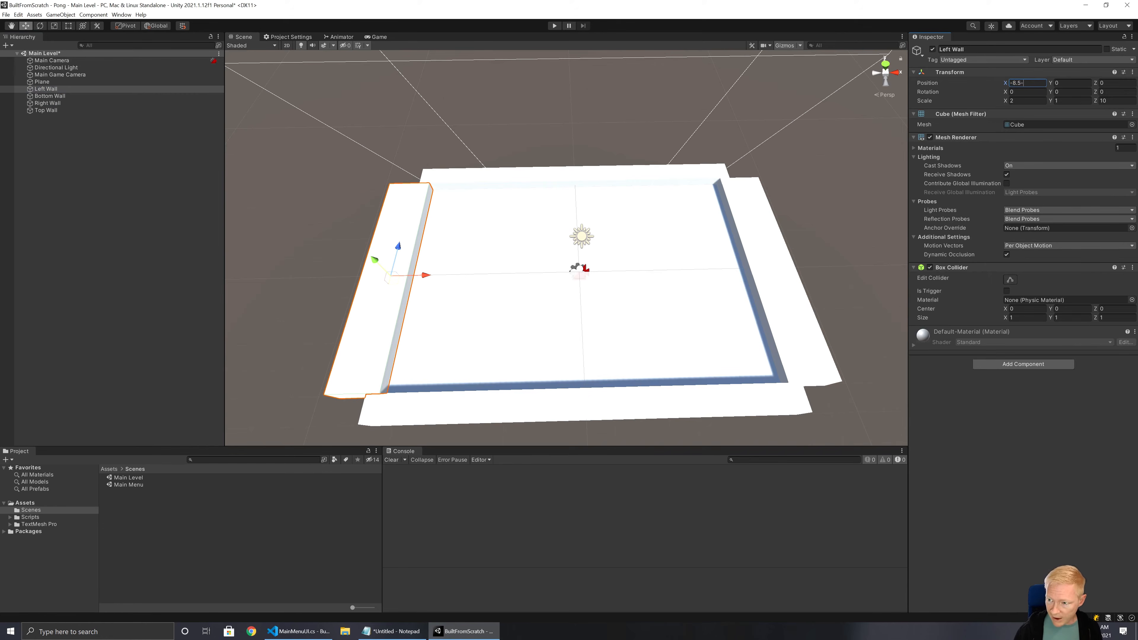
pyautogui.write('-0.5')
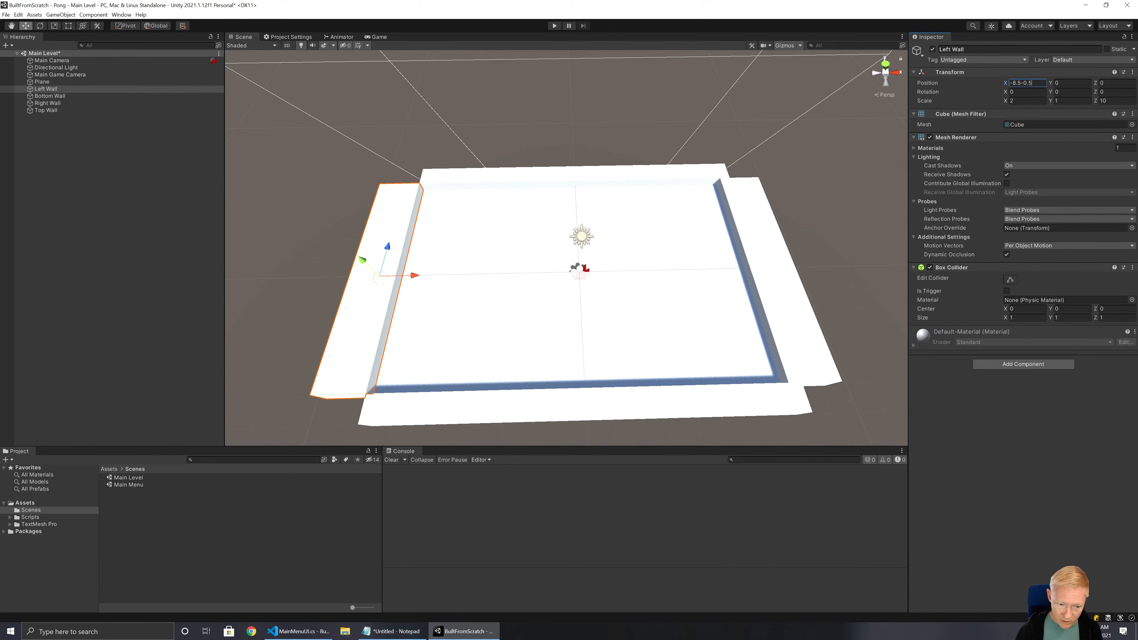
pyautogui.click(46, 103)
pyautogui.click(1026, 83)
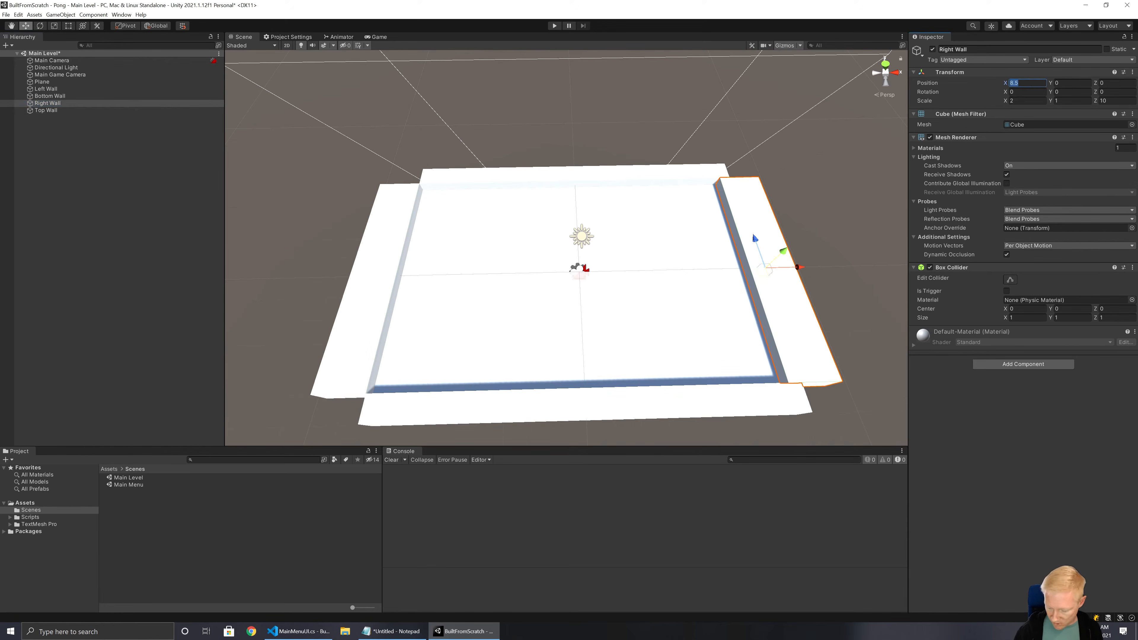
pyautogui.write('9')
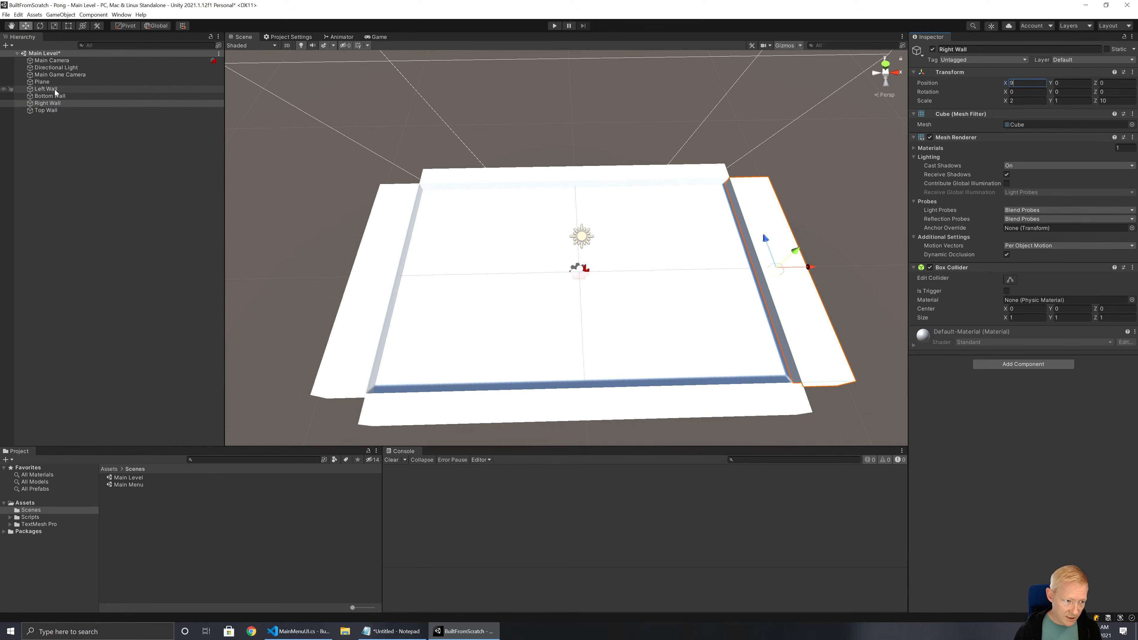
# Set the X scale of the Bottom Wall and Top Wall together to 20
pyautogui.click(50, 97)
pyautogui.keyDown('ctrl'); pyautogui.click(46, 111); pyautogui.keyUp('ctrl')
pyautogui.click(1026, 101)
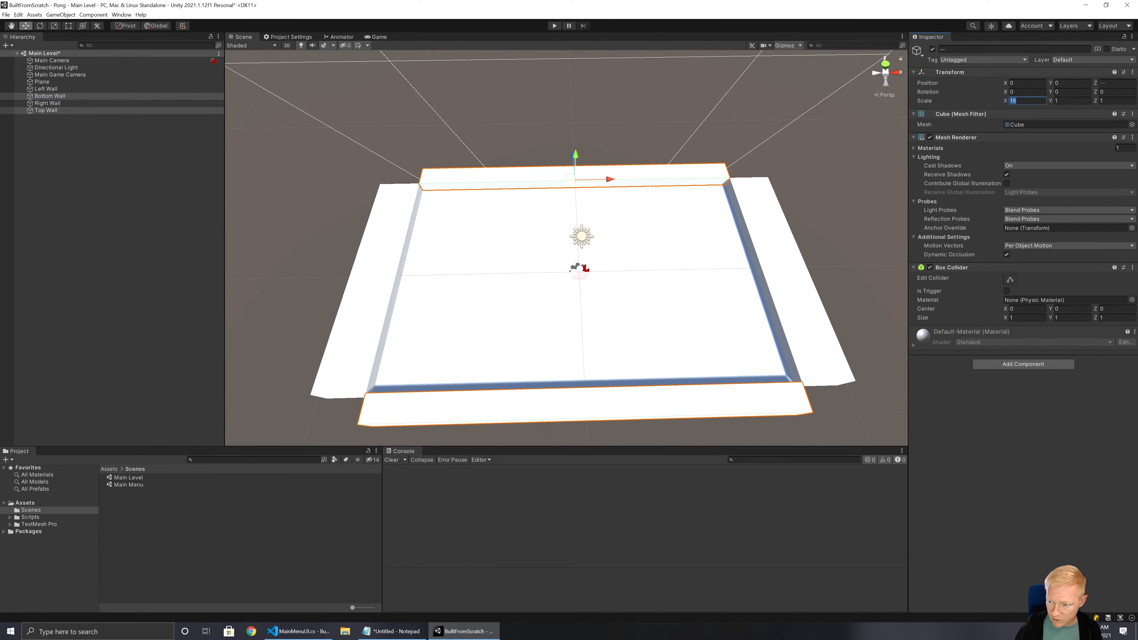
pyautogui.write('18')
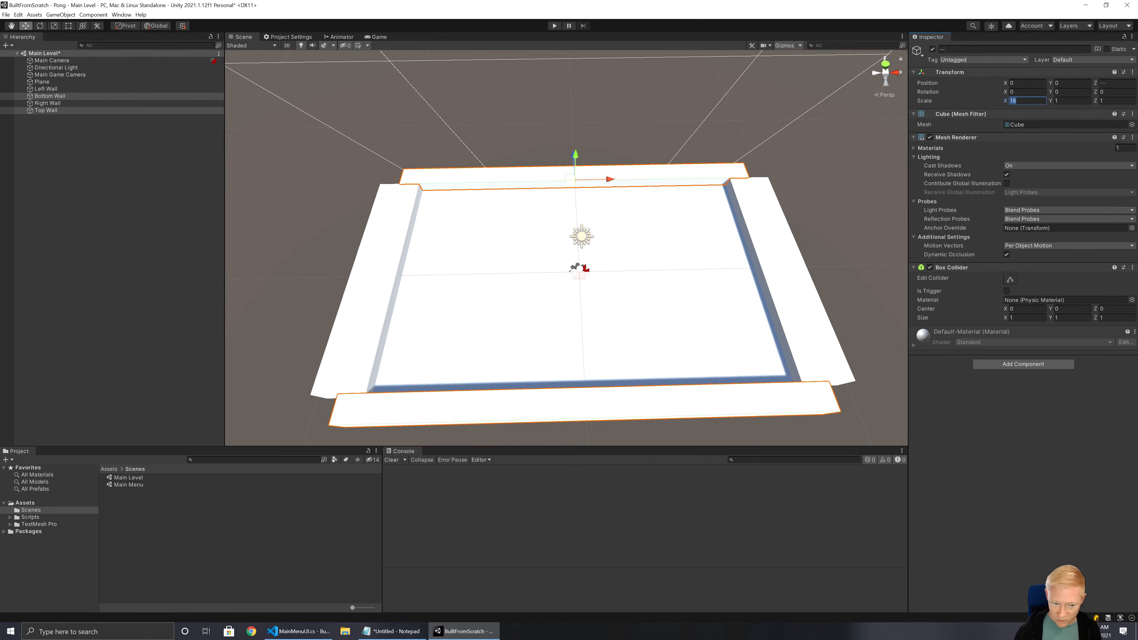
pyautogui.write('20')
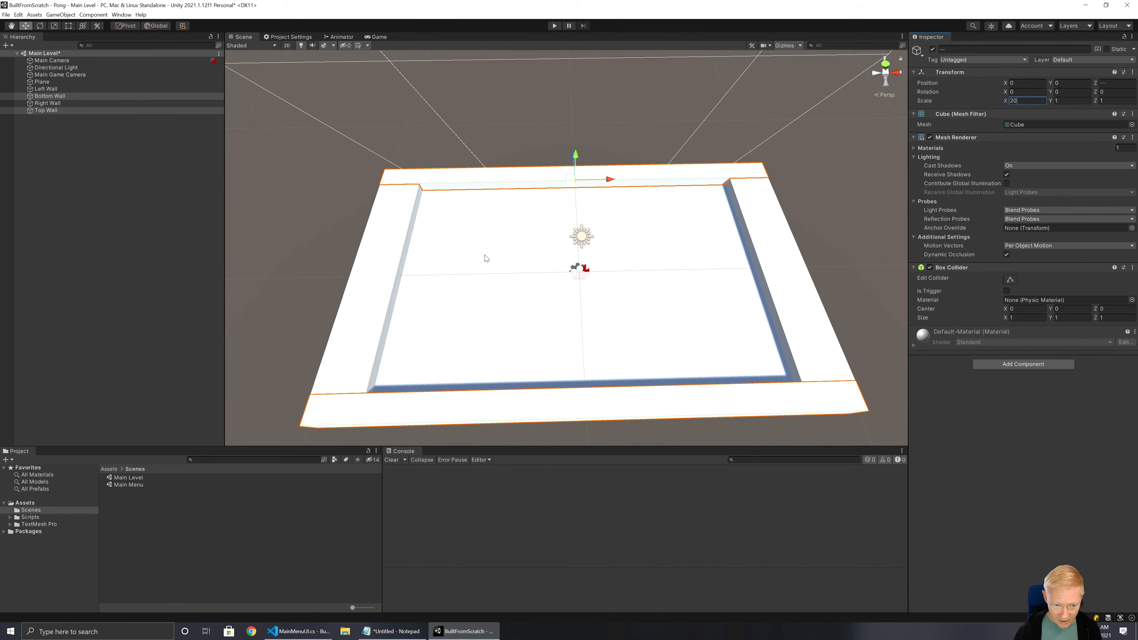
# Rename the playfield's Plane object to Ground
pyautogui.click(44, 82)
pyautogui.click(44, 82)
pyautogui.write('Ground')
pyautogui.press('Return')
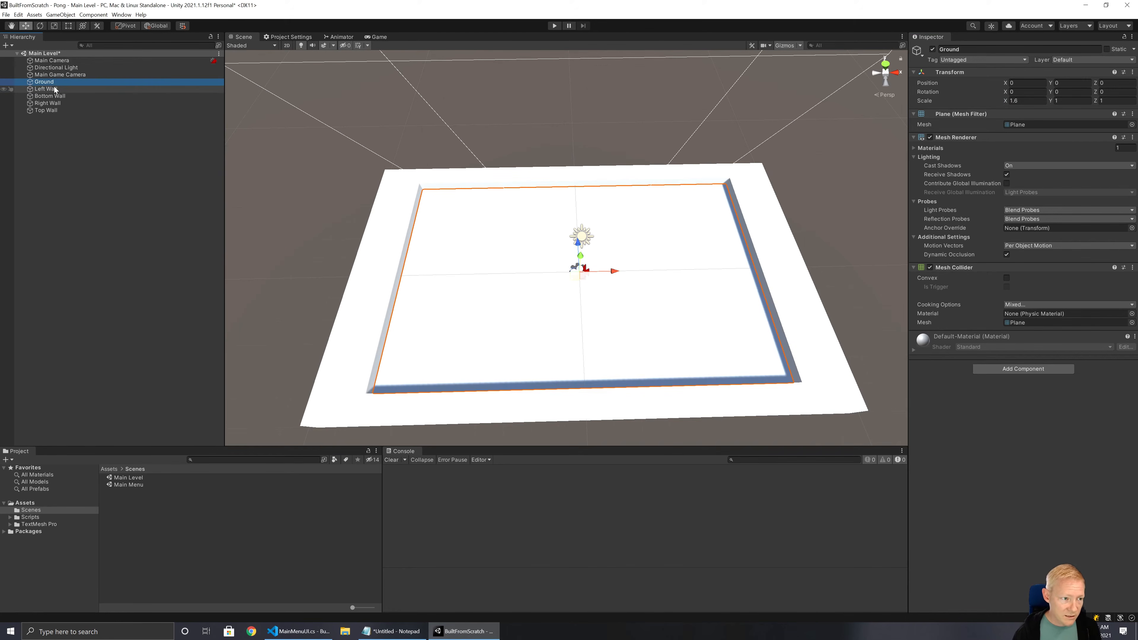
# Enable Is Trigger on the Box Colliders of the Left Wall and Right Wall
pyautogui.click(45, 89)
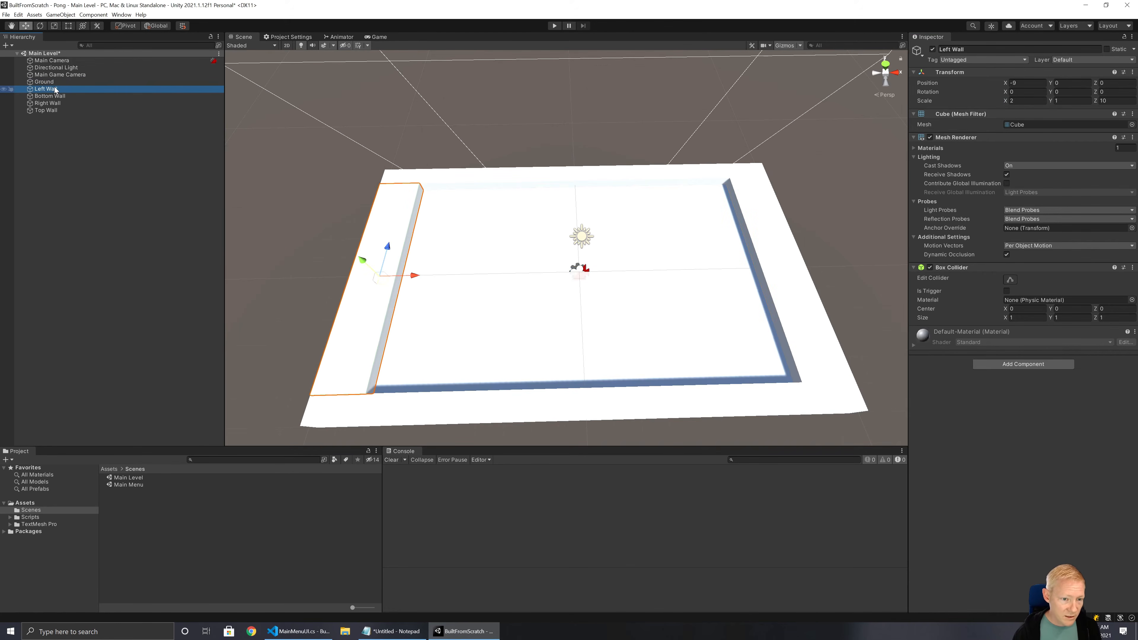
pyautogui.keyDown('ctrl'); pyautogui.click(52, 104); pyautogui.keyUp('ctrl')
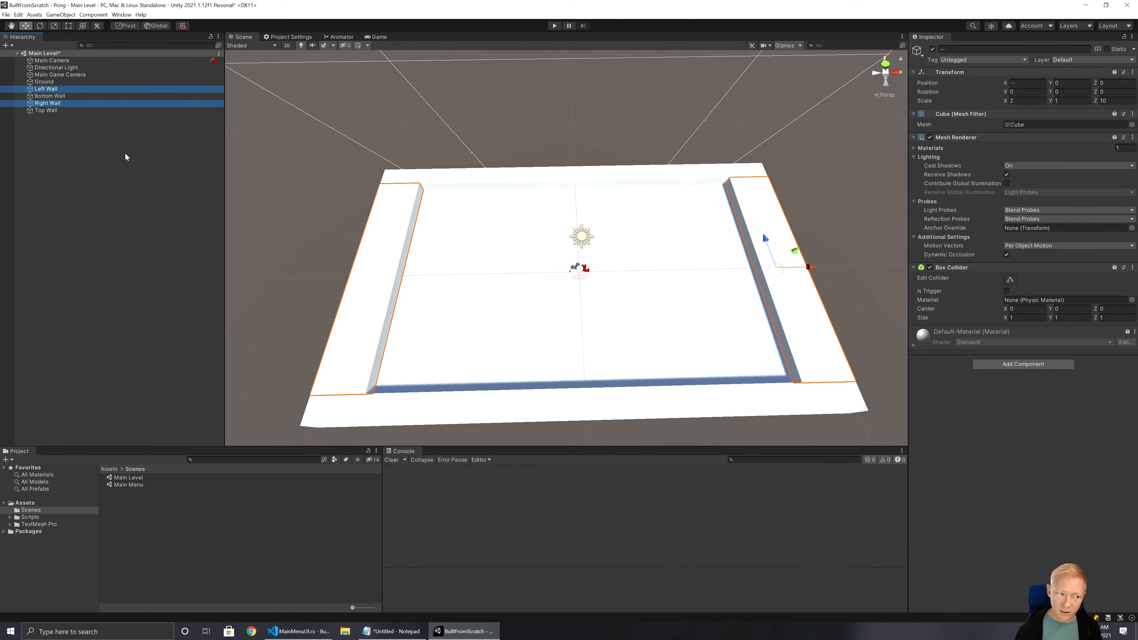
pyautogui.click(96, 135)
pyautogui.click(64, 90)
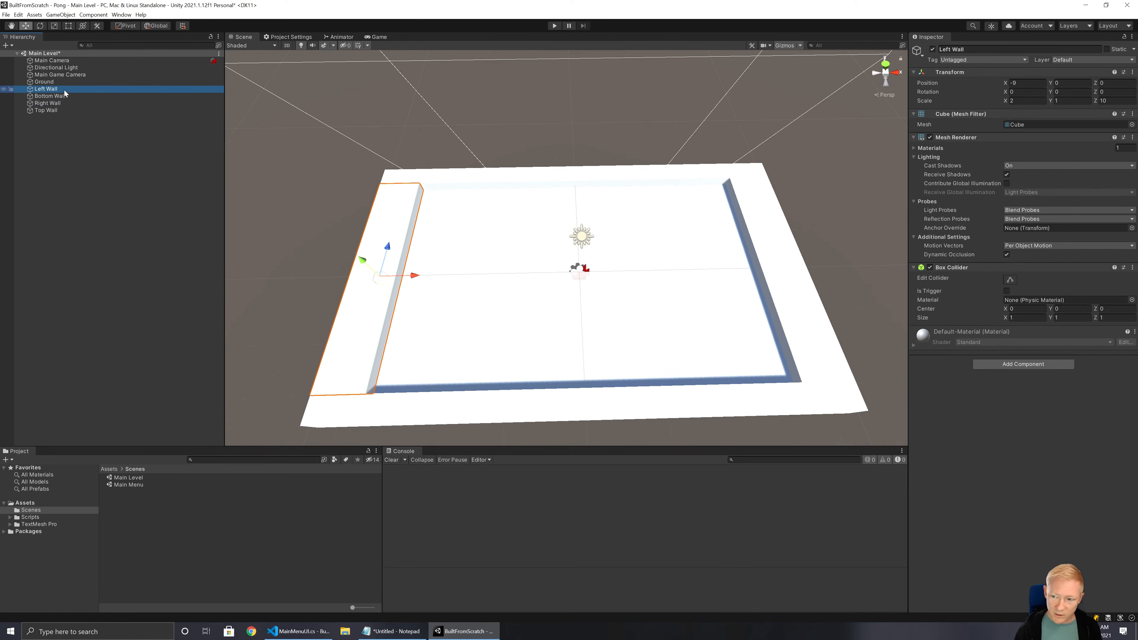
pyautogui.keyDown('ctrl'); pyautogui.click(60, 102); pyautogui.keyUp('ctrl')
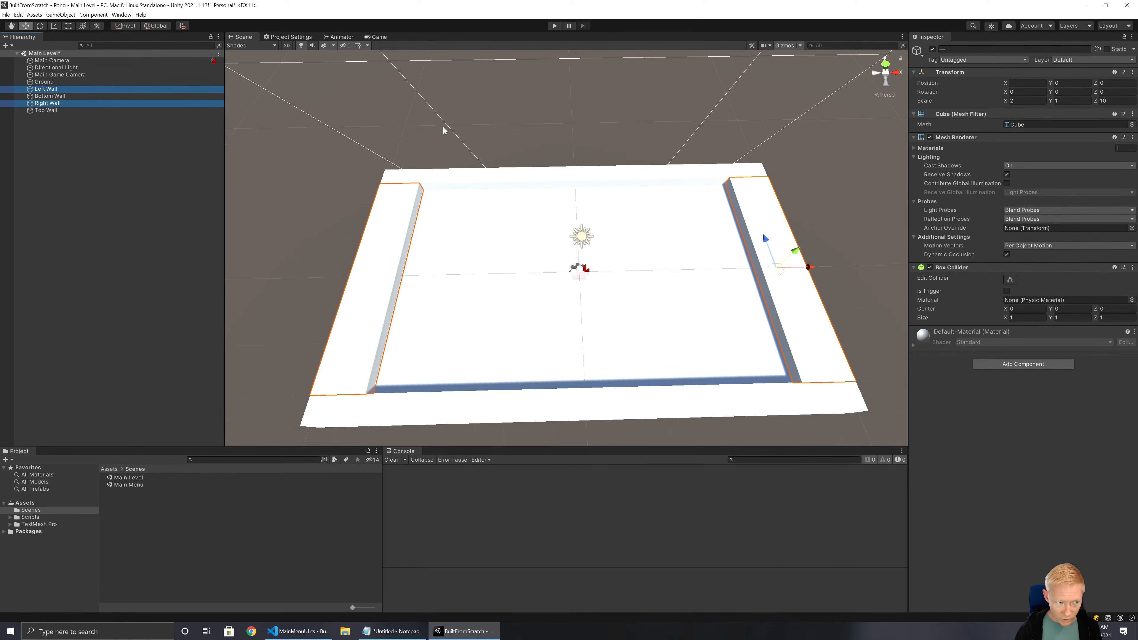
pyautogui.click(1008, 294)
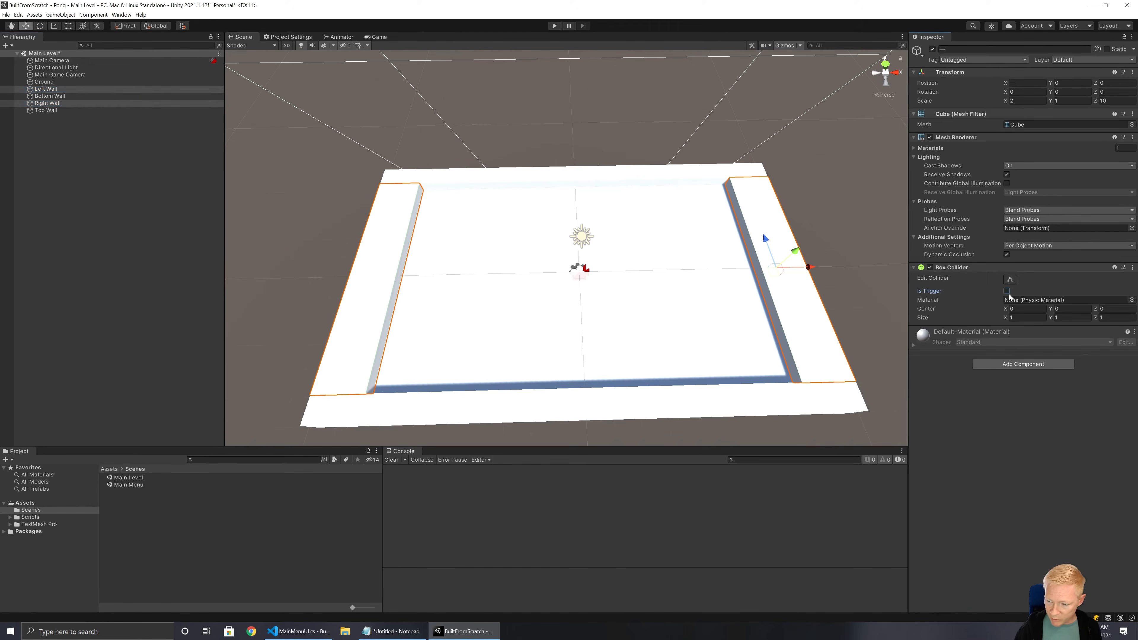
# Create a folder named Materials in the Assets folder and open it
pyautogui.click(25, 503)
pyautogui.rightClick(25, 503)
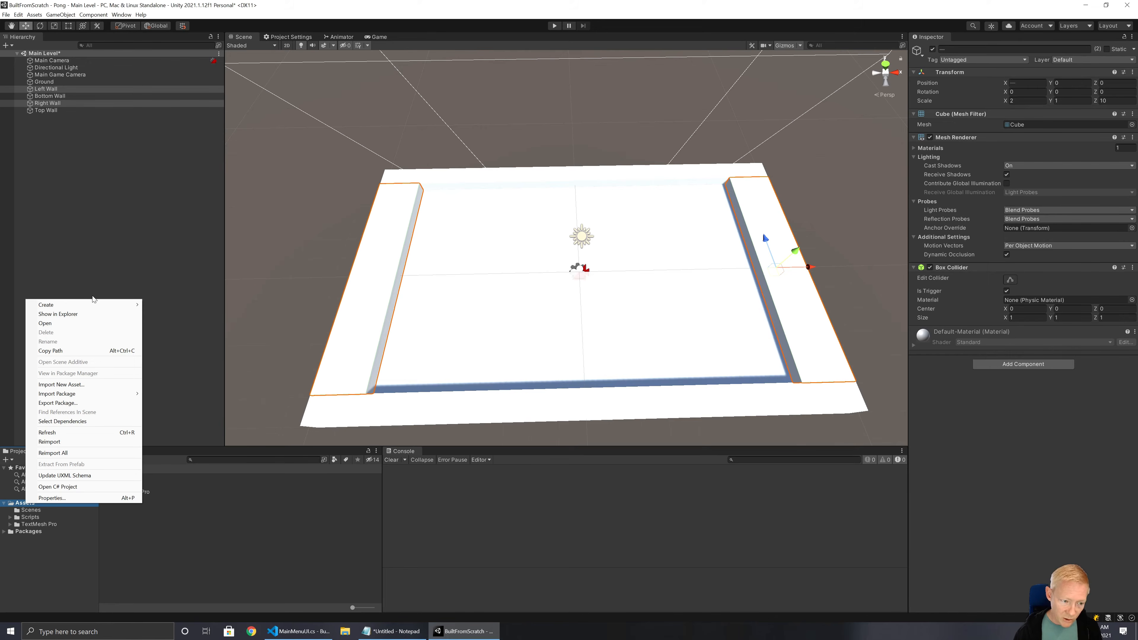
pyautogui.moveTo(103, 305)
pyautogui.click(213, 256)
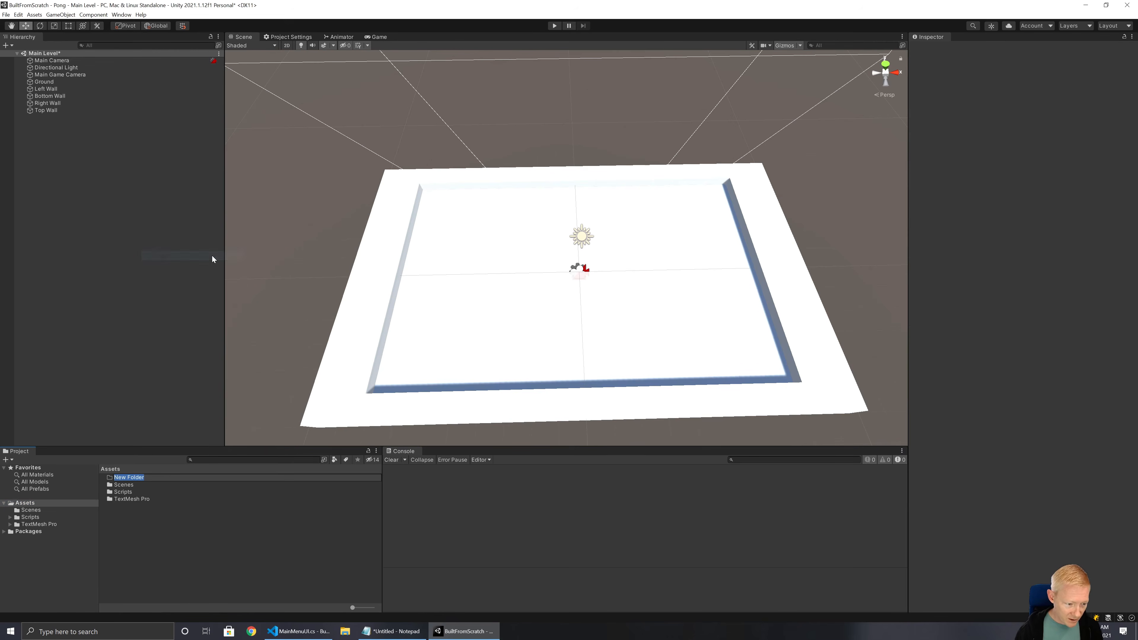
pyautogui.write('Materia')
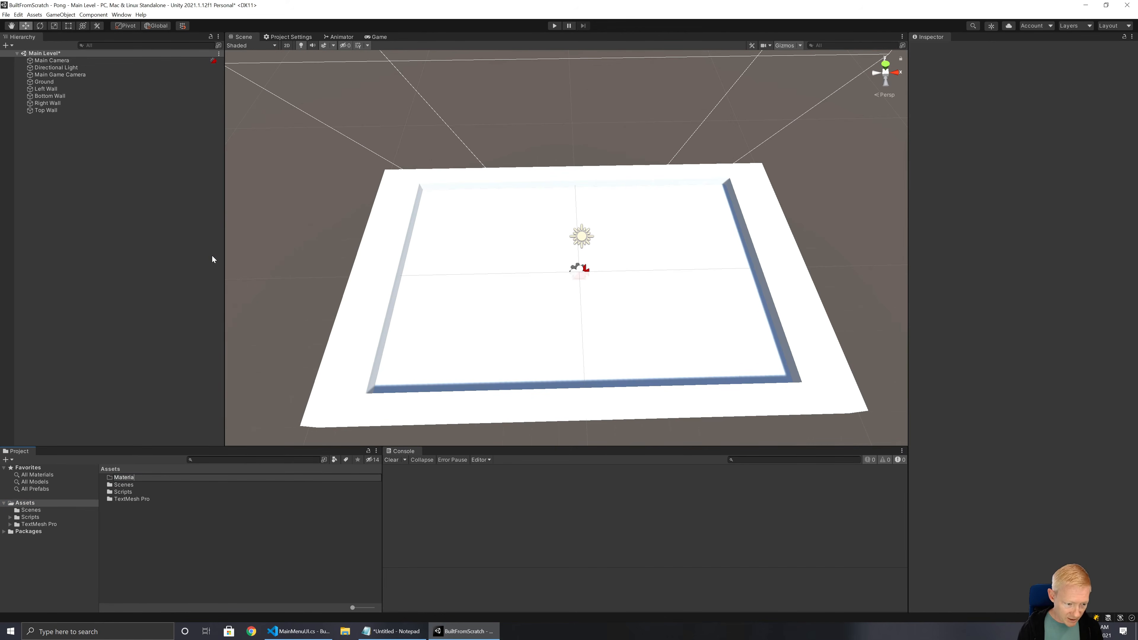
pyautogui.write('ls')
pyautogui.press('Return')
pyautogui.doubleClick(133, 476)
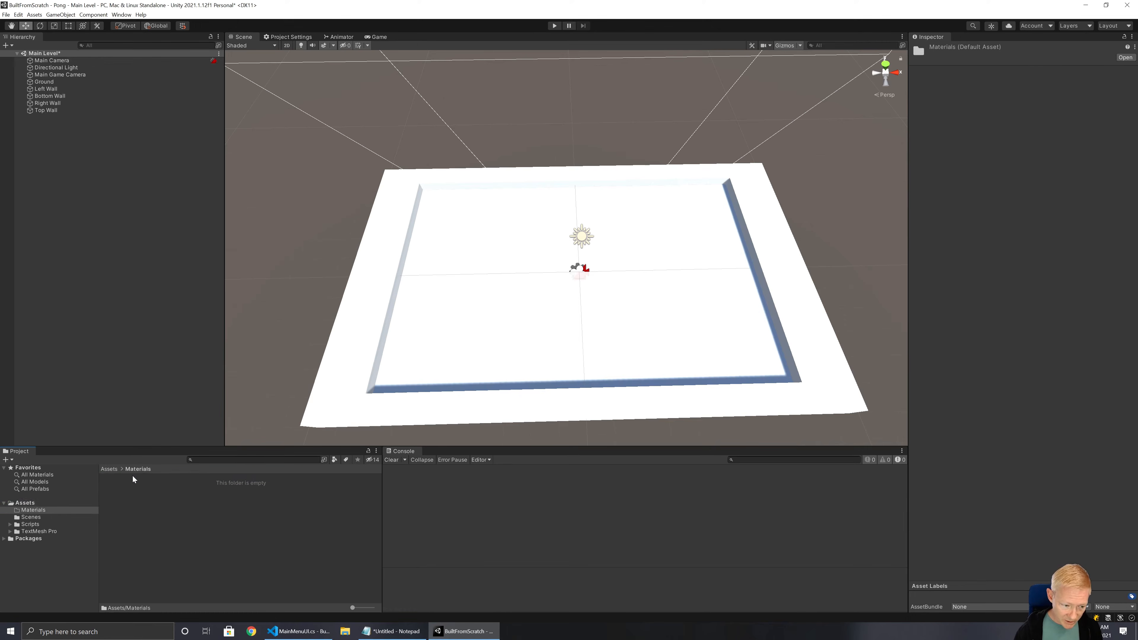
# Create a material named Mat_Ground in the Materials folder and apply it to the ground plane
pyautogui.rightClick(136, 484)
pyautogui.moveTo(194, 287)
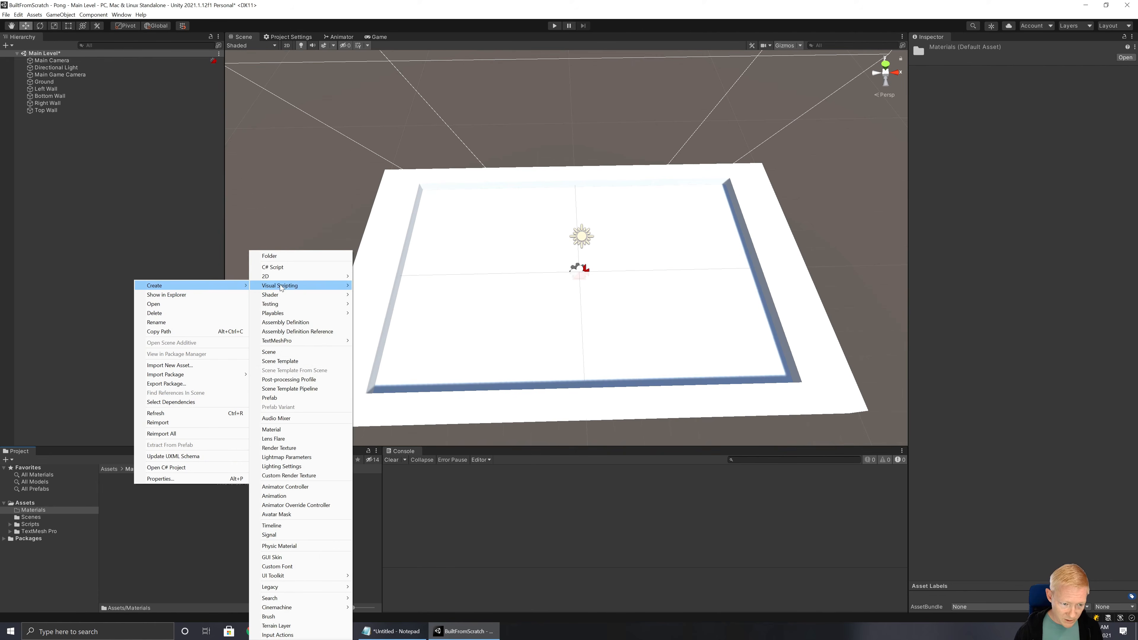
pyautogui.click(277, 428)
pyautogui.write('Mat_Ground')
pyautogui.press('Return')
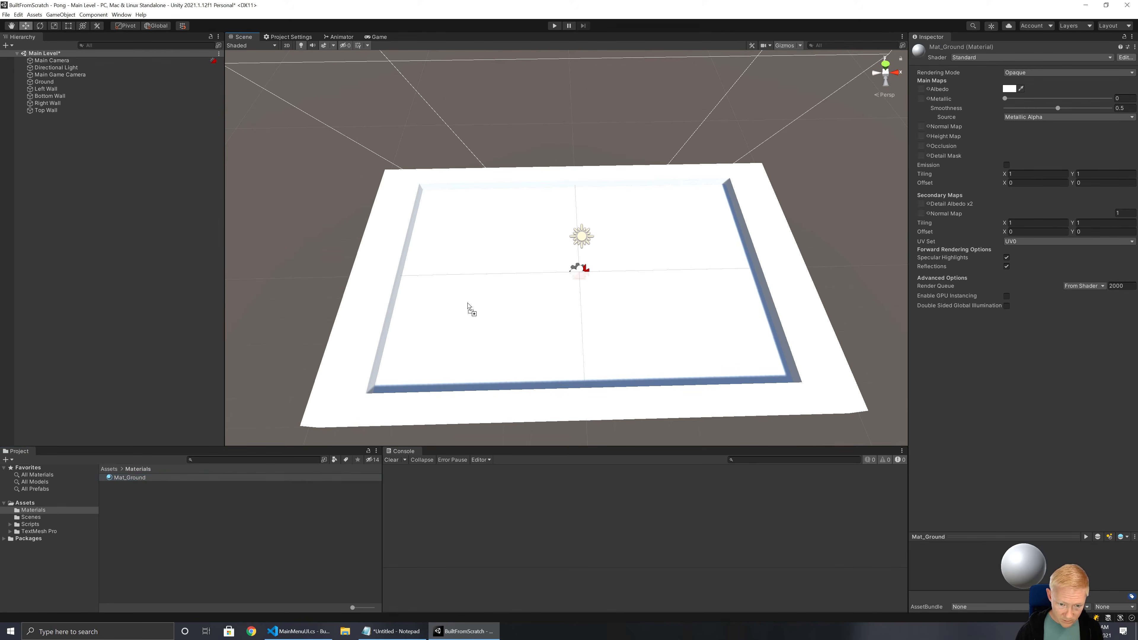
# Keep Mat_Ground's rendering mode at Opaque and set its albedo to a mid grey, hex 727272
pyautogui.click(1022, 73)
pyautogui.click(1019, 81)
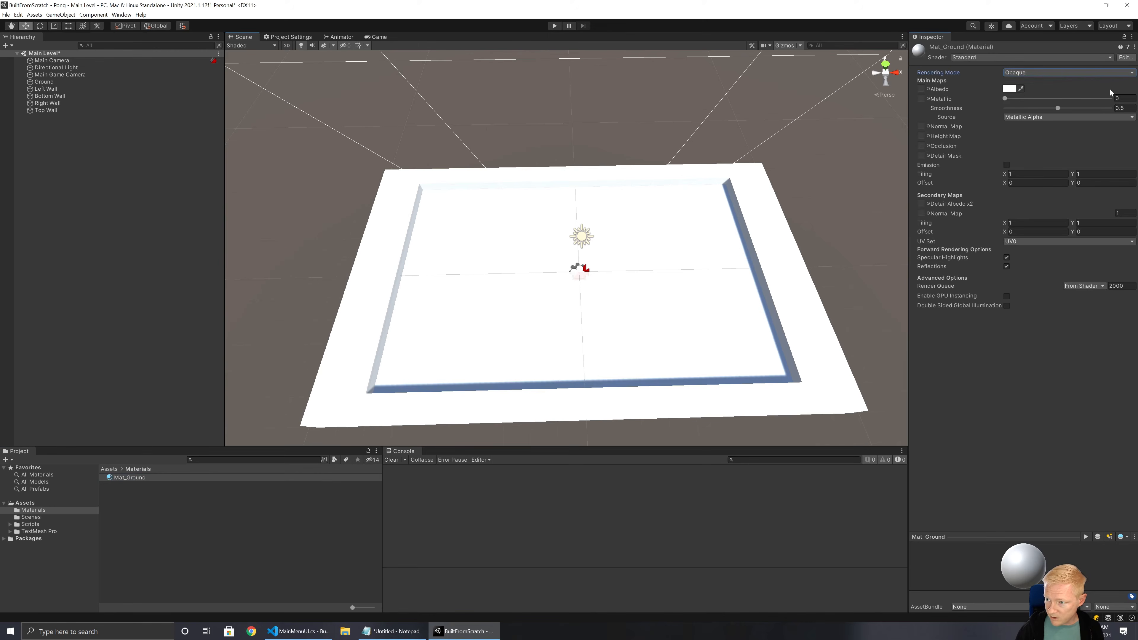
pyautogui.click(1010, 89)
pyautogui.moveTo(1043, 156); pyautogui.dragTo(1040, 161)
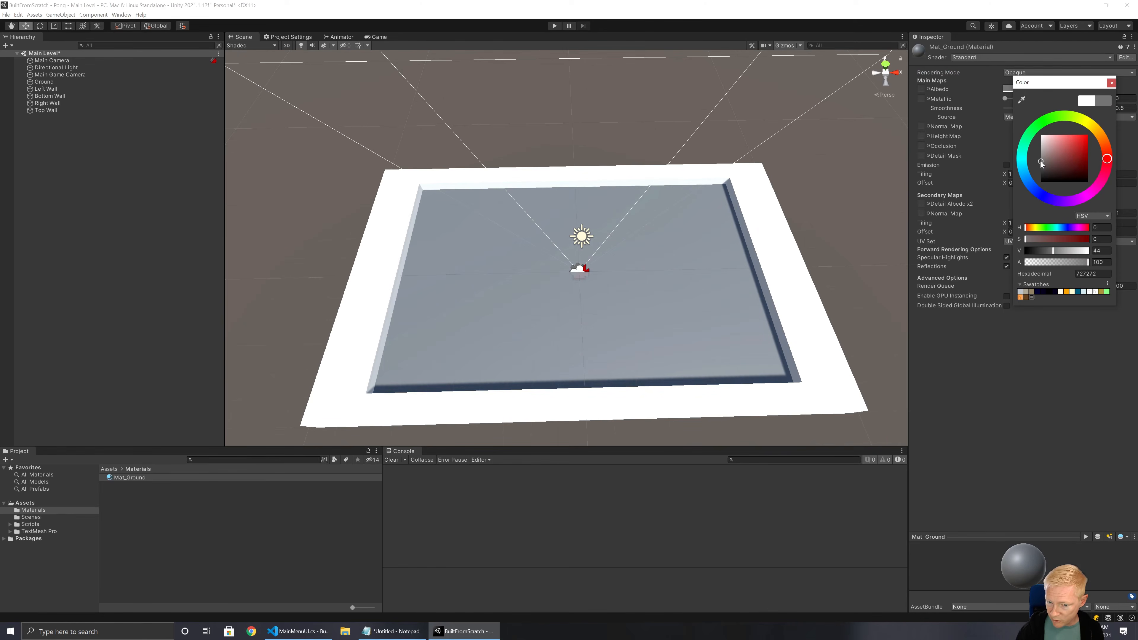
pyautogui.click(1111, 84)
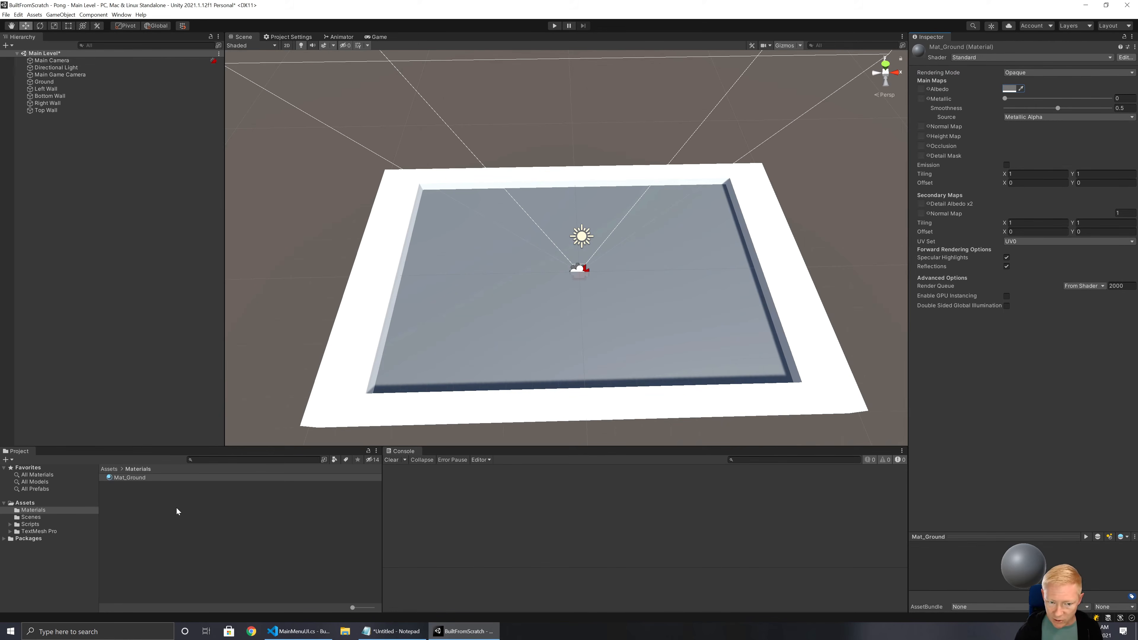
# Create a material named Mat_Walls and apply it to the Bottom Wall and the Top Wall
pyautogui.rightClick(118, 505)
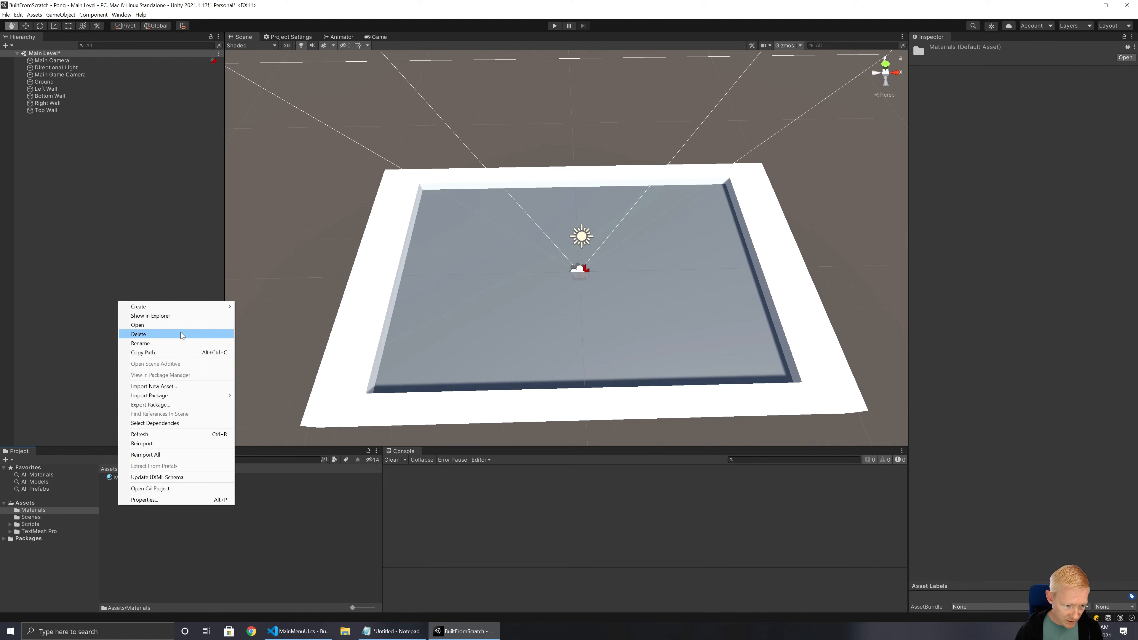
pyautogui.moveTo(197, 307)
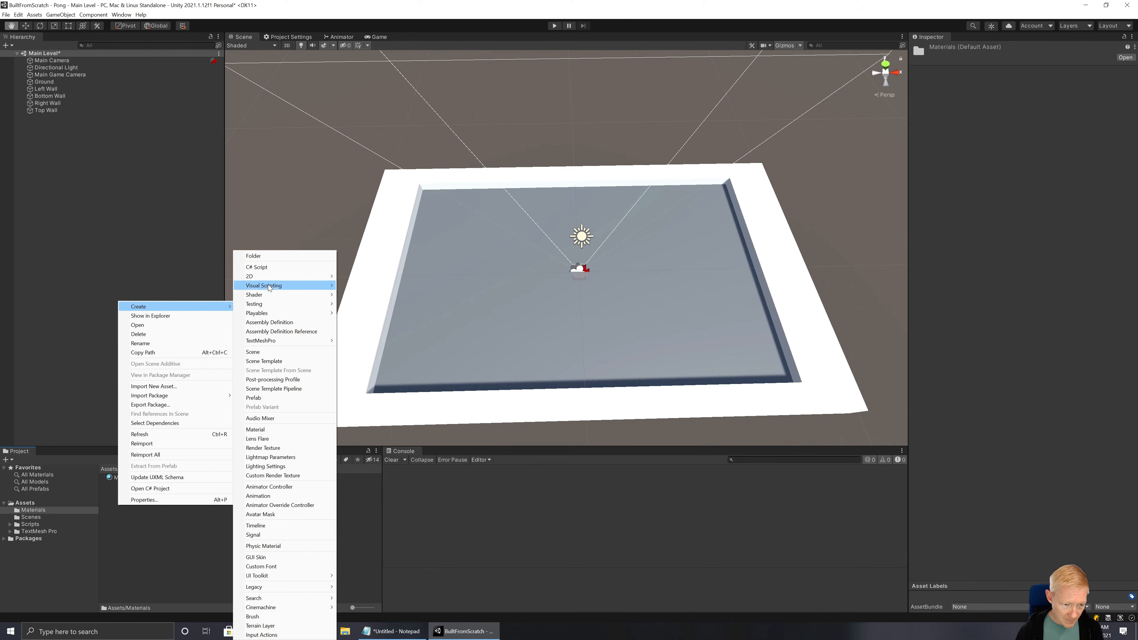
pyautogui.click(263, 429)
pyautogui.write('Mat_Walls')
pyautogui.press('Return')
pyautogui.moveTo(125, 485); pyautogui.dragTo(554, 413)
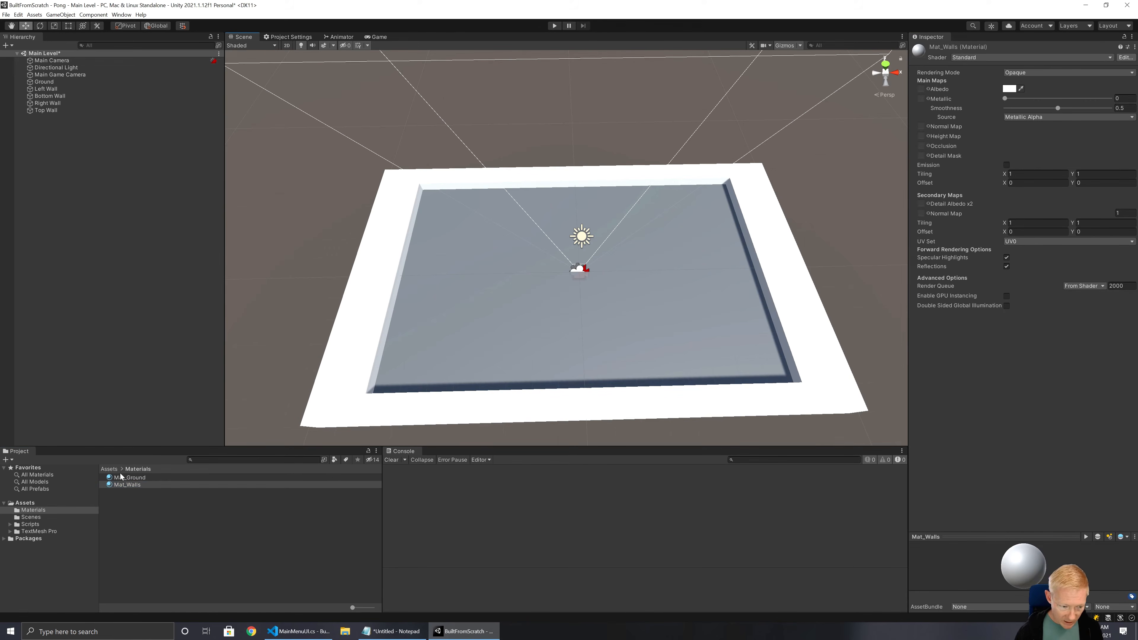
pyautogui.moveTo(123, 487); pyautogui.dragTo(585, 174)
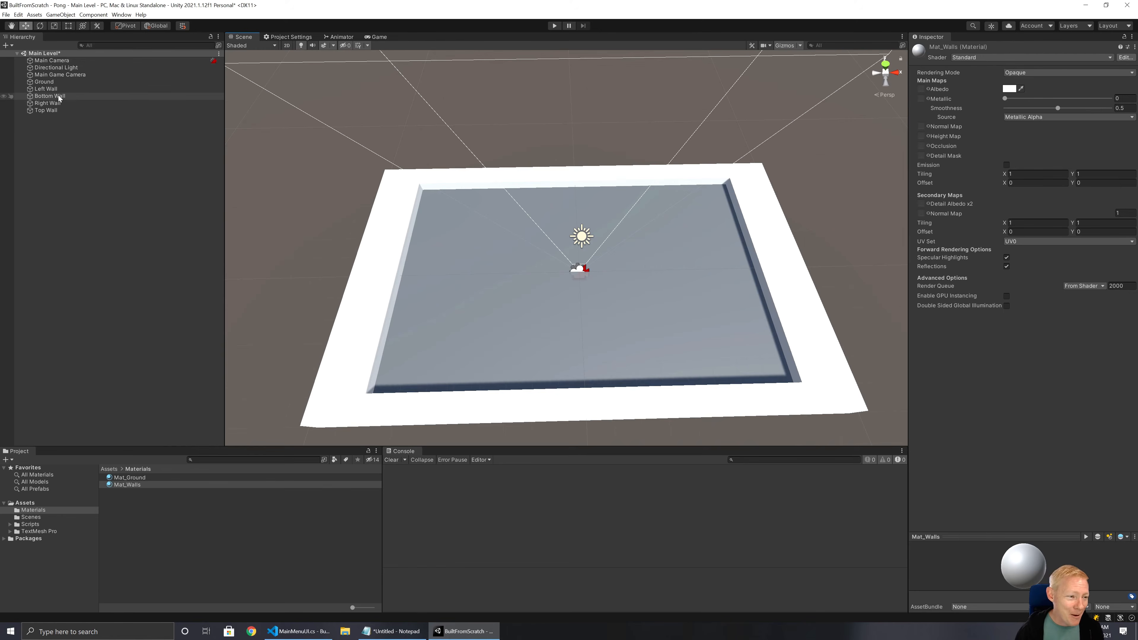
# Create a material named Mat_Player1Goal and apply it to the Left Wall
pyautogui.click(121, 503)
pyautogui.rightClick(121, 504)
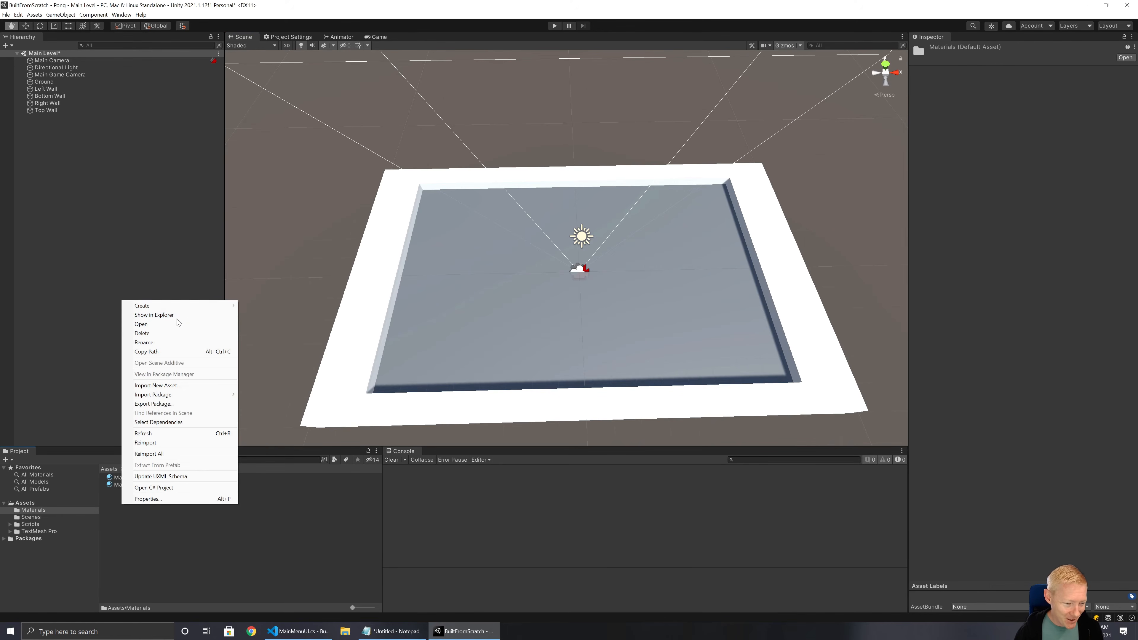
pyautogui.moveTo(197, 310)
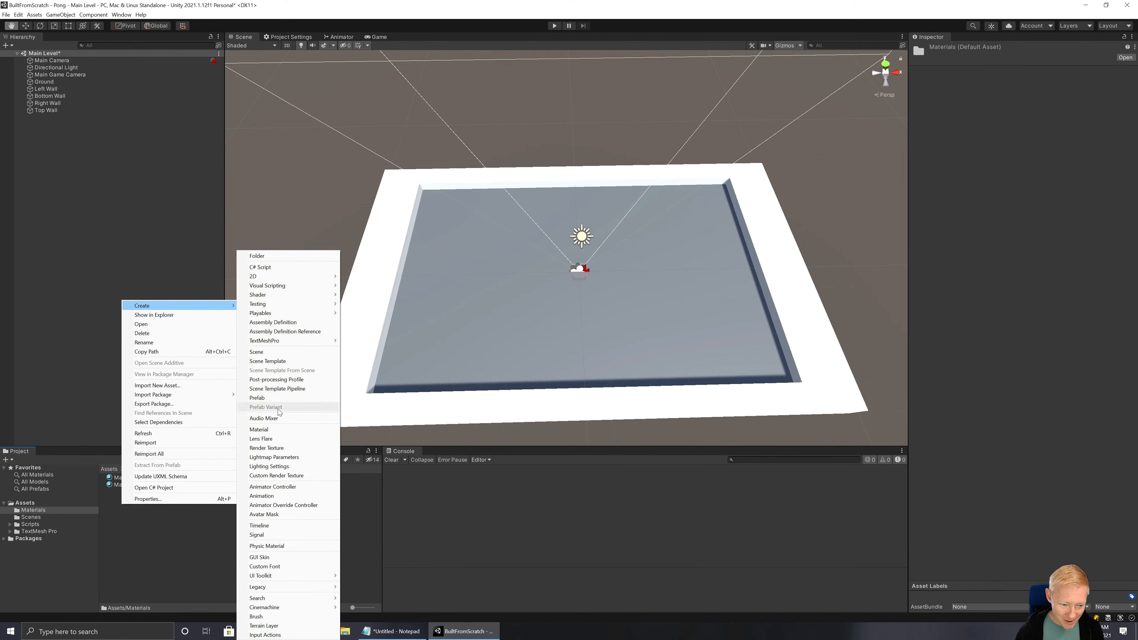
pyautogui.click(262, 430)
pyautogui.write('Mat_')
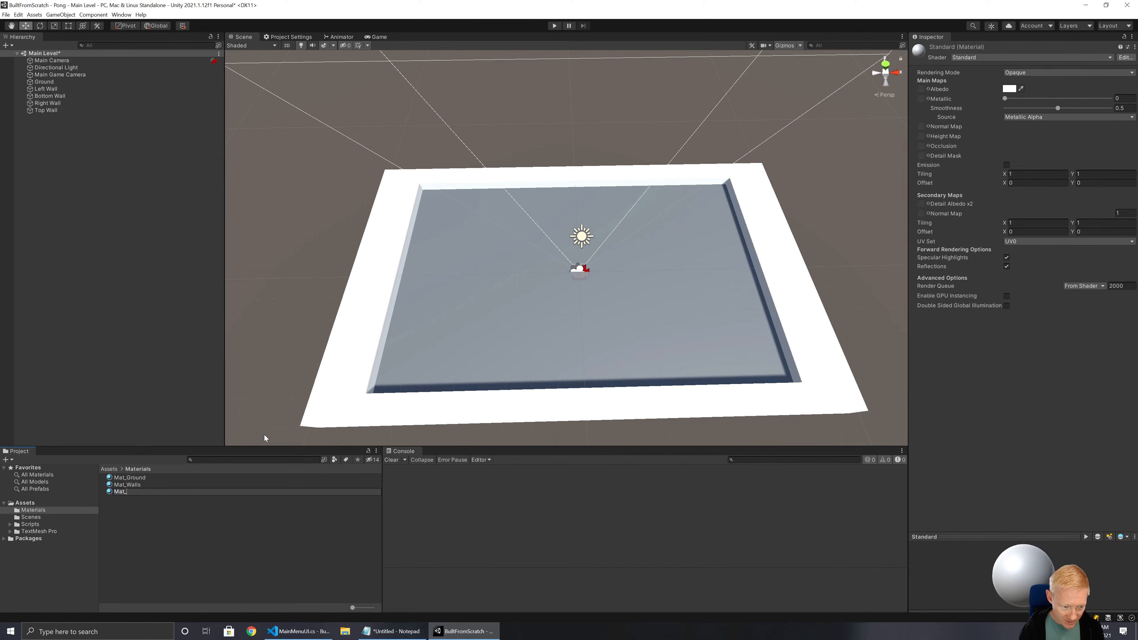
pyautogui.write('Player1Goal')
pyautogui.press('Return')
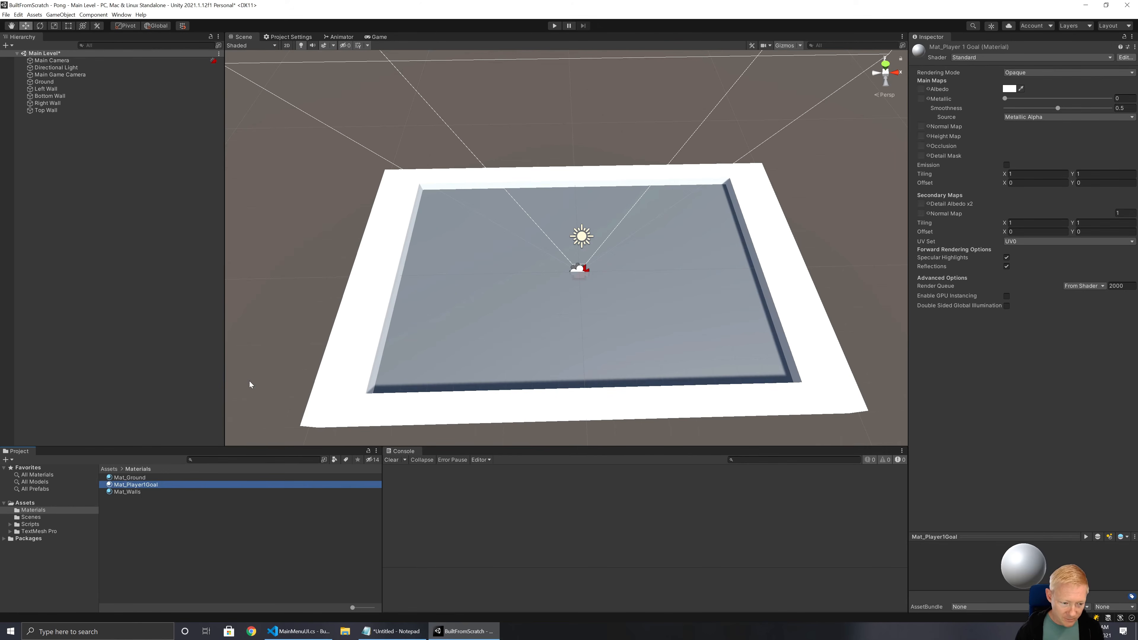
pyautogui.moveTo(118, 485); pyautogui.dragTo(360, 281)
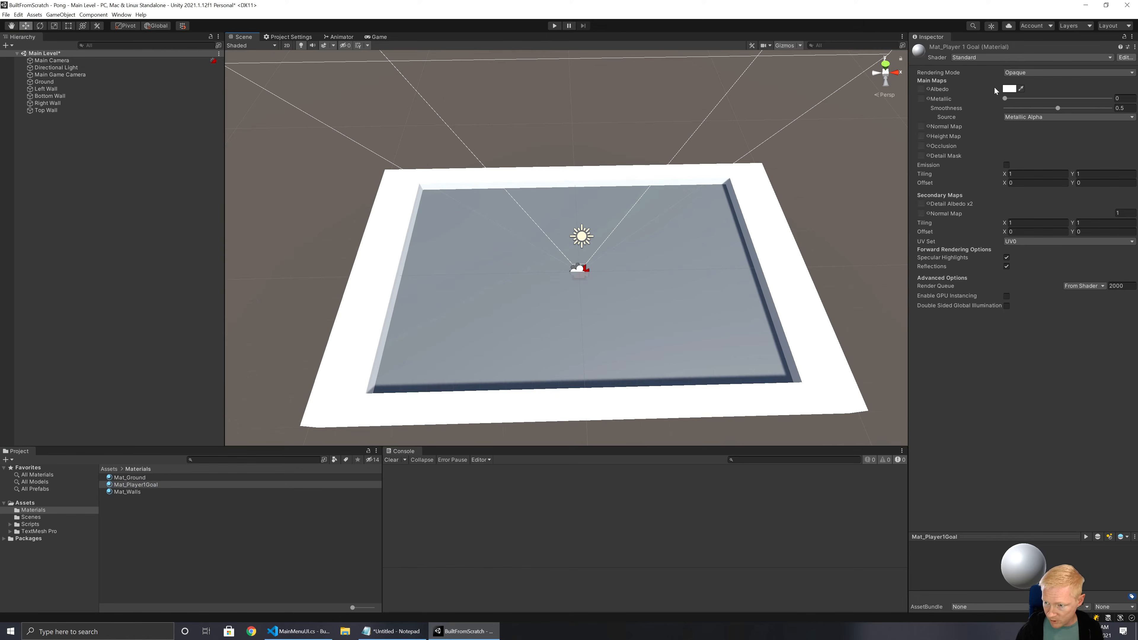
# Set Mat_Player1Goal's albedo to a light yellow with hue 60, saturation 60 and value 100
pyautogui.click(1008, 89)
pyautogui.click(1091, 123)
pyautogui.moveTo(1075, 144)
pyautogui.mouseDown()
pyautogui.moveTo(1079, 134)
pyautogui.moveTo(1052, 134)
pyautogui.moveTo(1065, 124)
pyautogui.mouseUp()
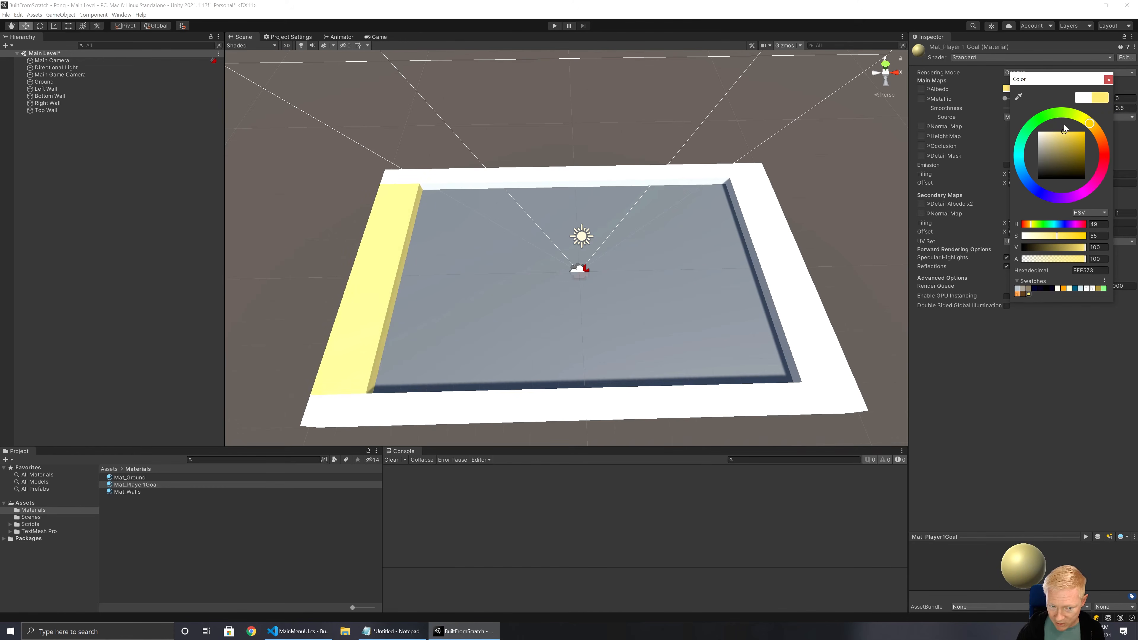
pyautogui.click(1097, 235)
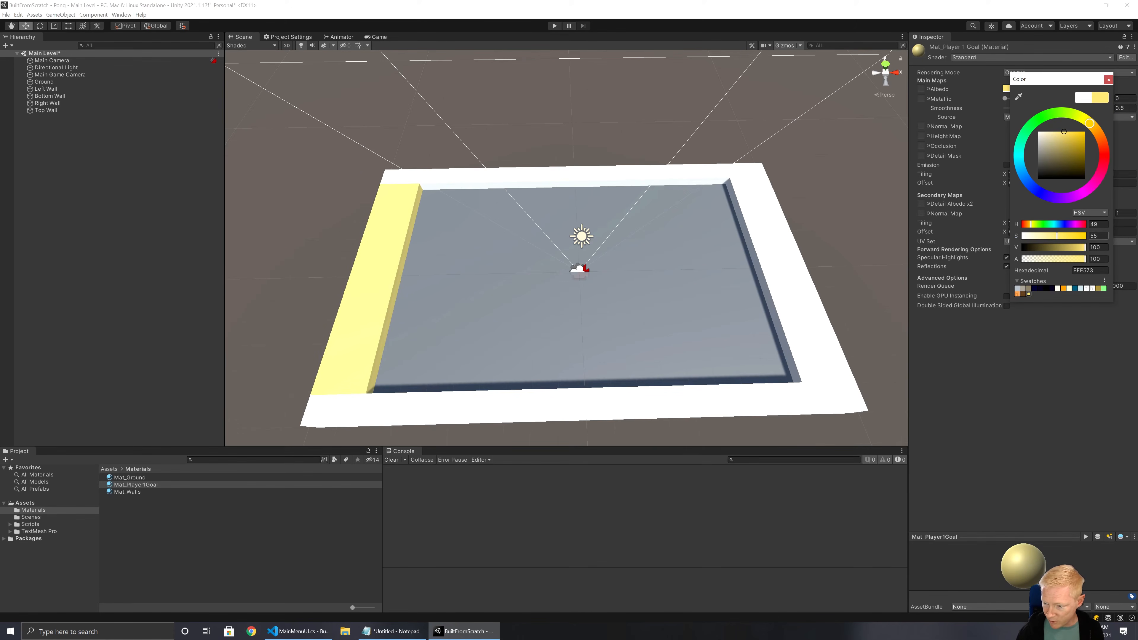
pyautogui.write('60')
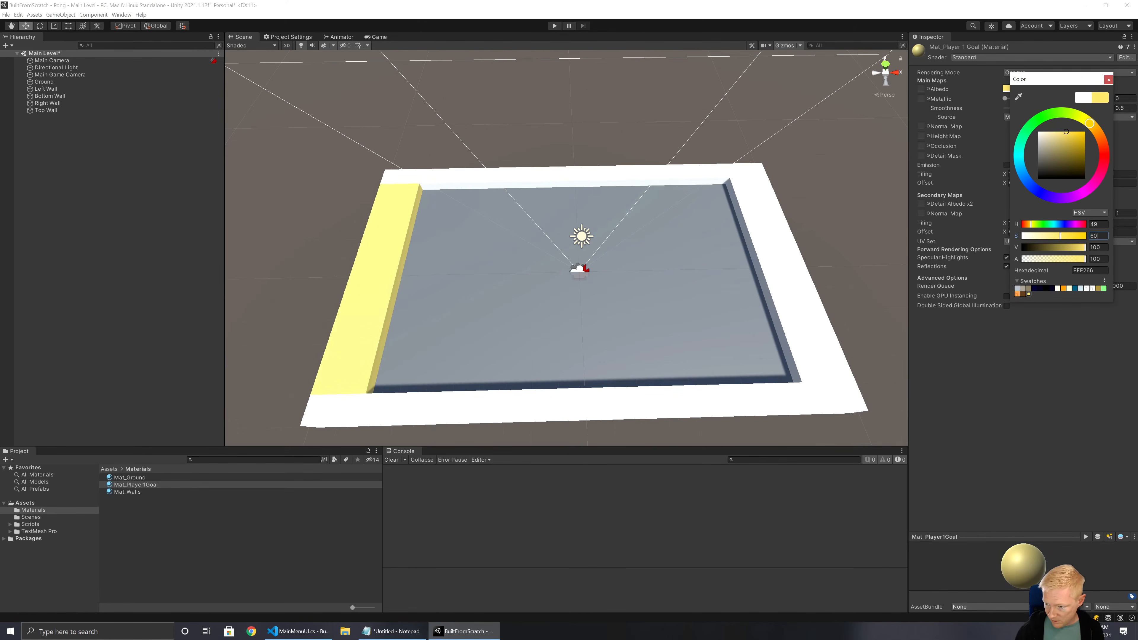
pyautogui.click(1097, 224)
pyautogui.write('60')
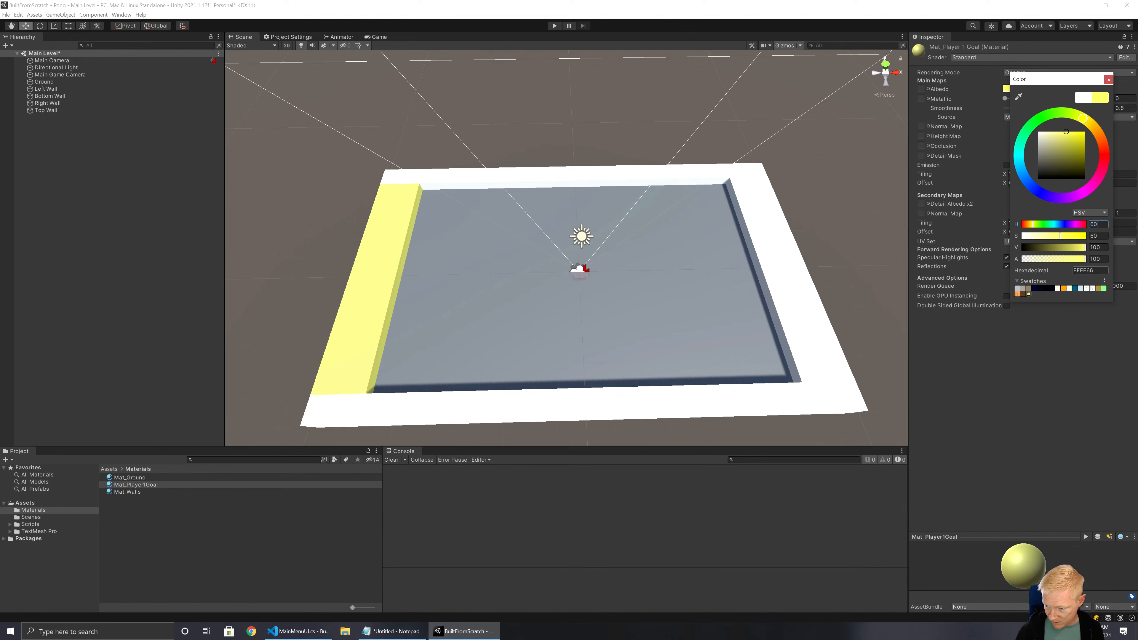
pyautogui.click(1109, 80)
# Switch Mat_Player1Goal to Transparent rendering and set its albedo's alpha to 50 and saturation to 80
pyautogui.click(1067, 70)
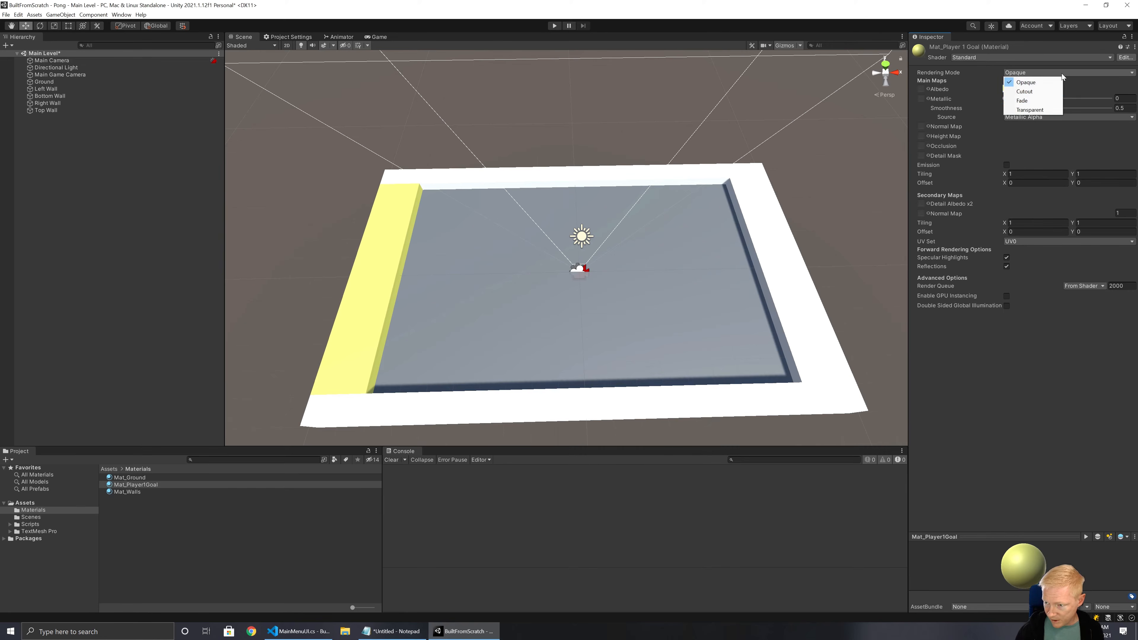
pyautogui.click(1031, 111)
pyautogui.click(1009, 89)
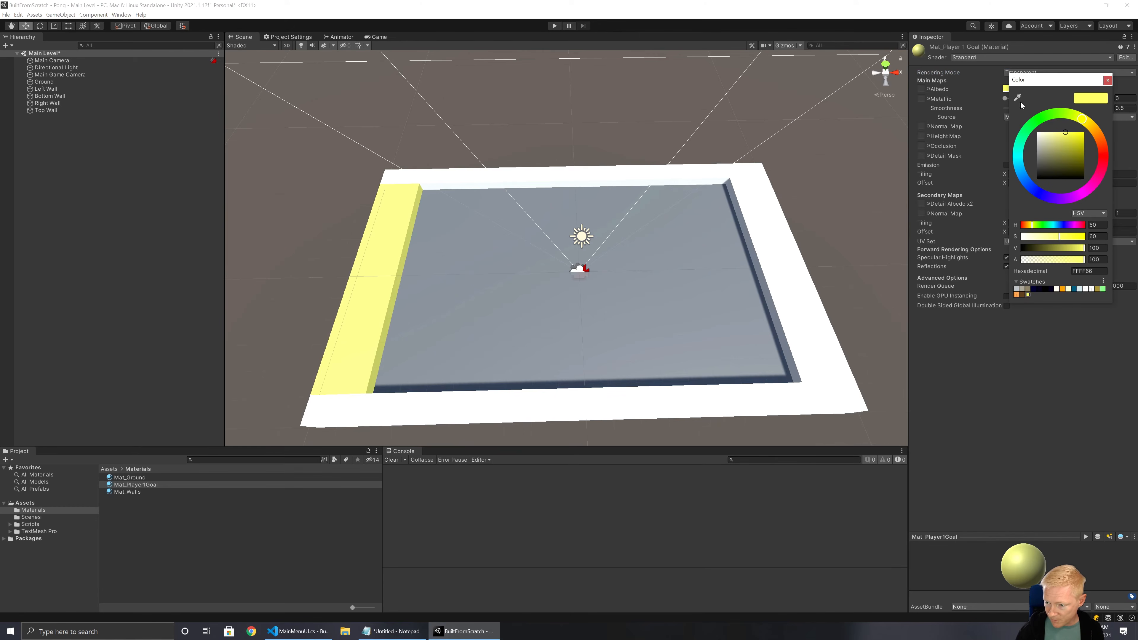
pyautogui.click(1097, 260)
pyautogui.write('50')
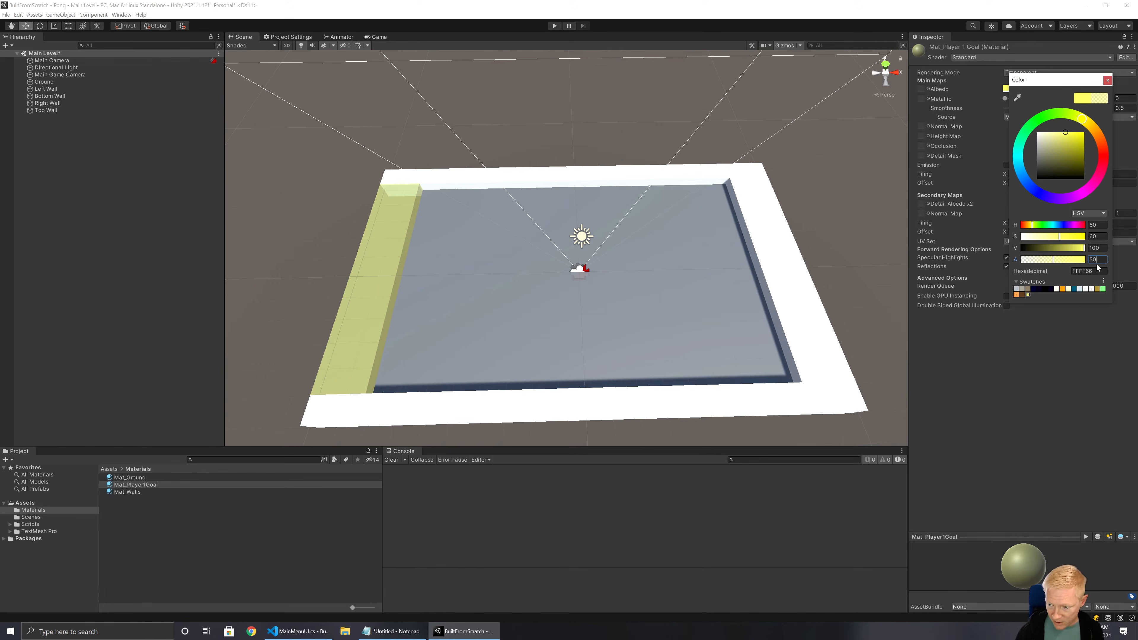
pyautogui.click(1096, 236)
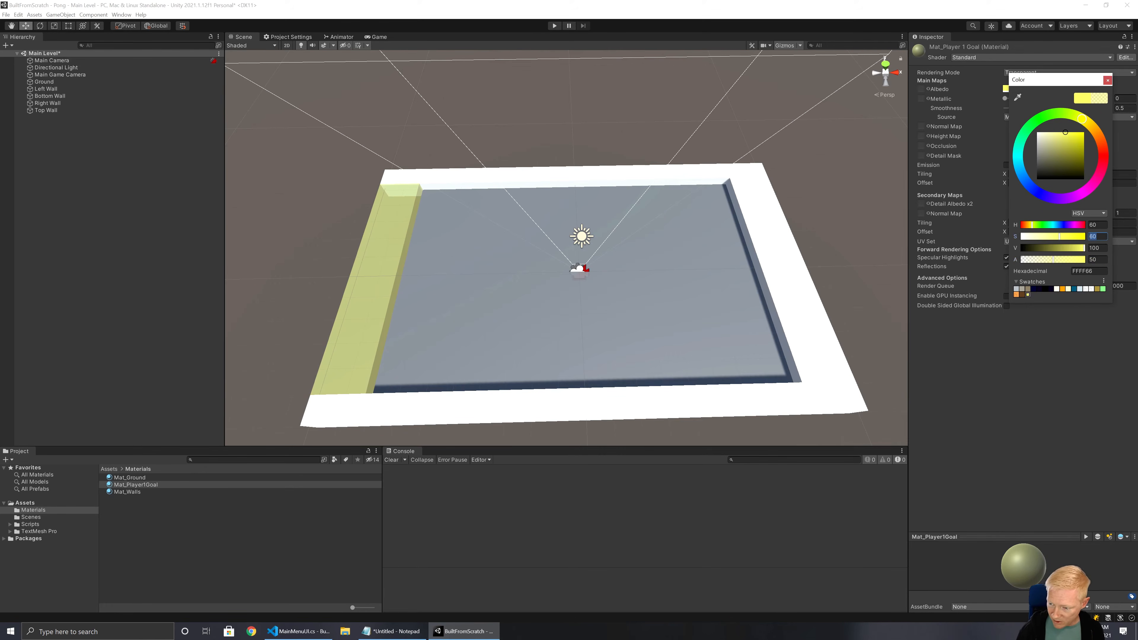
pyautogui.write('80')
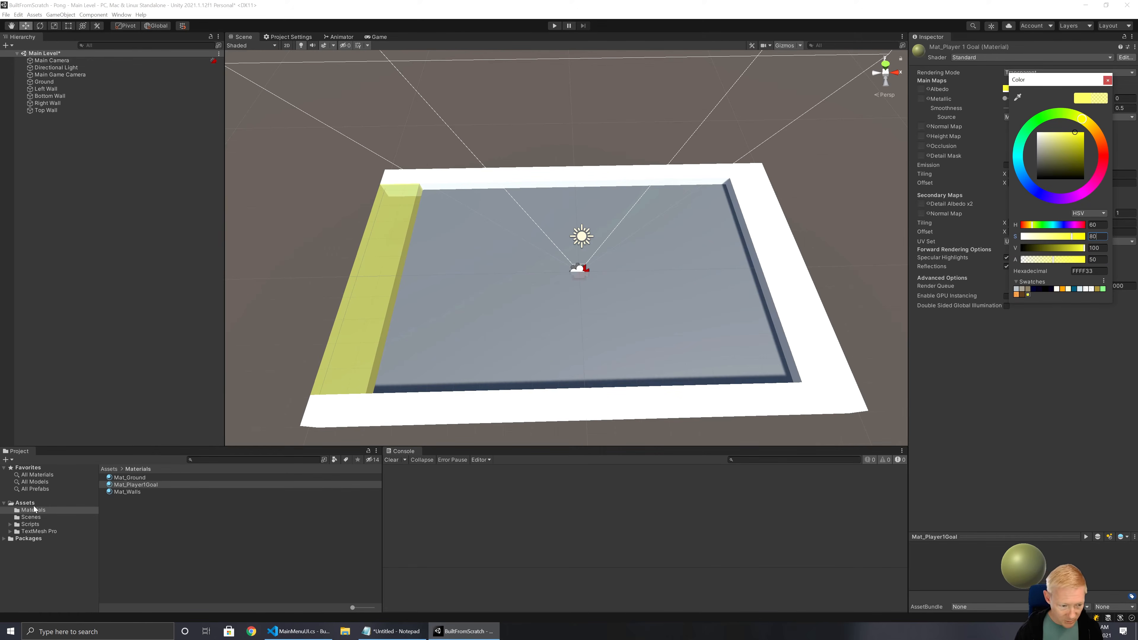
# Duplicate Mat_Player1Goal, name the copy Mat_Player2Goal and apply it to the Right Wall
pyautogui.click(148, 485)
pyautogui.hotkey('ctrl', 'd')
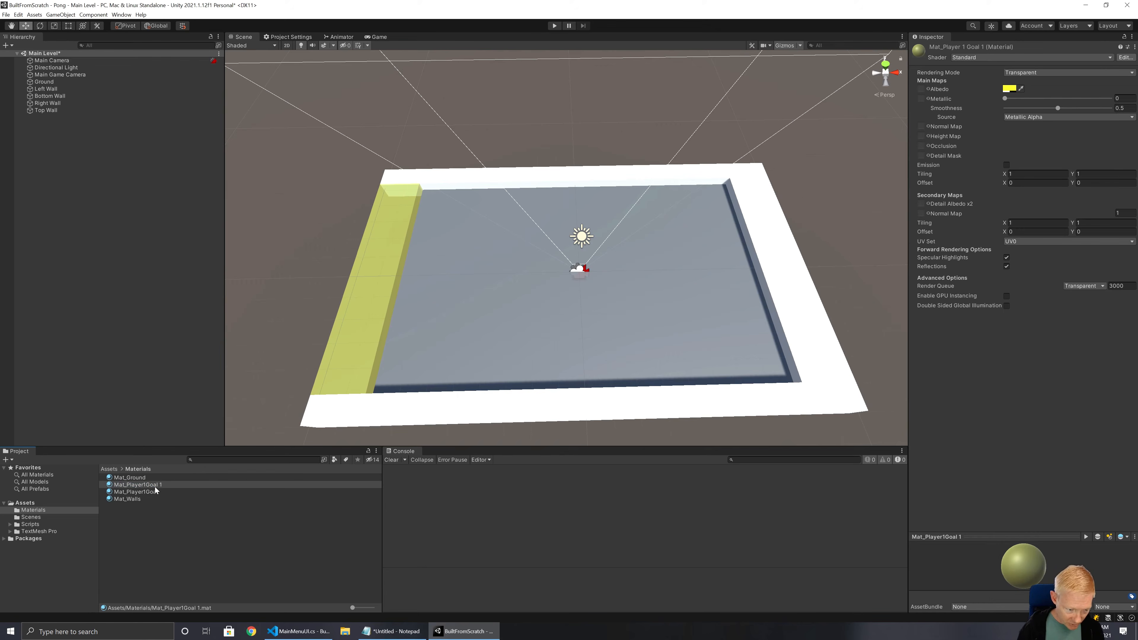
pyautogui.click(154, 487)
pyautogui.press('Right')
pyautogui.press('BackSpace')
pyautogui.press('BackSpace')
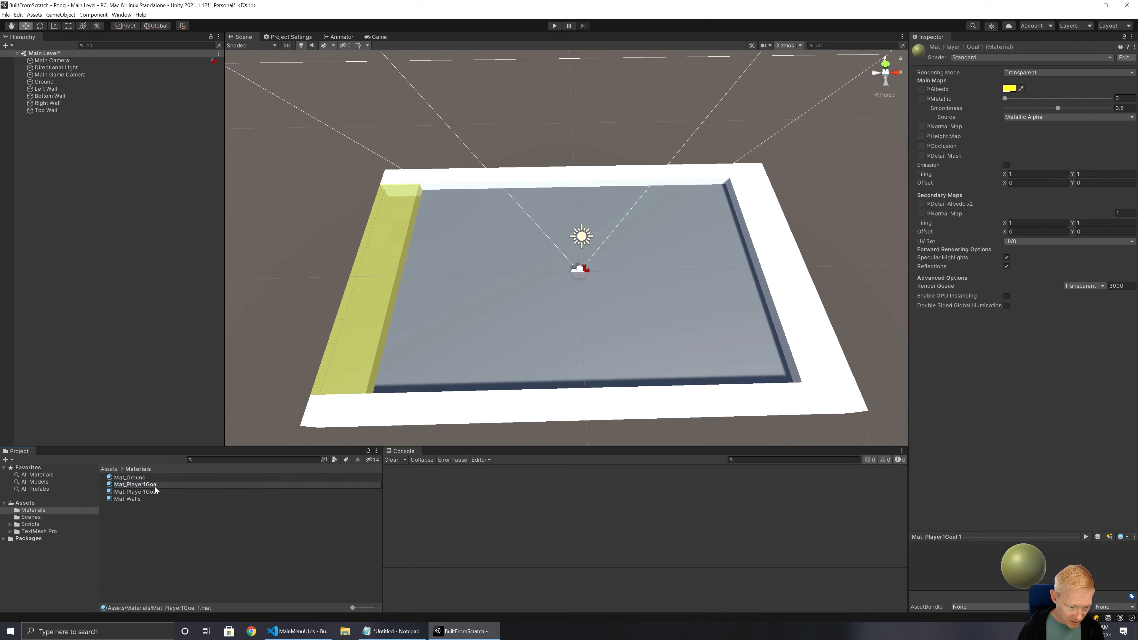
pyautogui.press('BackSpace')
pyautogui.write('2')
pyautogui.press('Return')
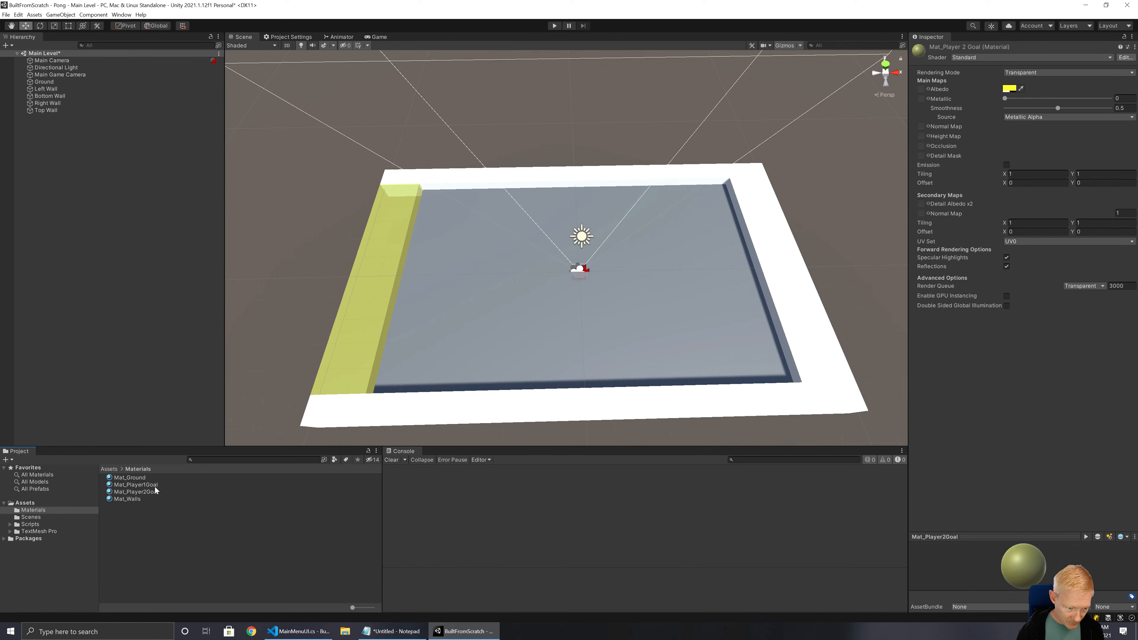
pyautogui.moveTo(148, 494); pyautogui.dragTo(789, 258)
# Change Mat_Player2Goal's albedo to green by setting its hue to 120
pyautogui.click(144, 493)
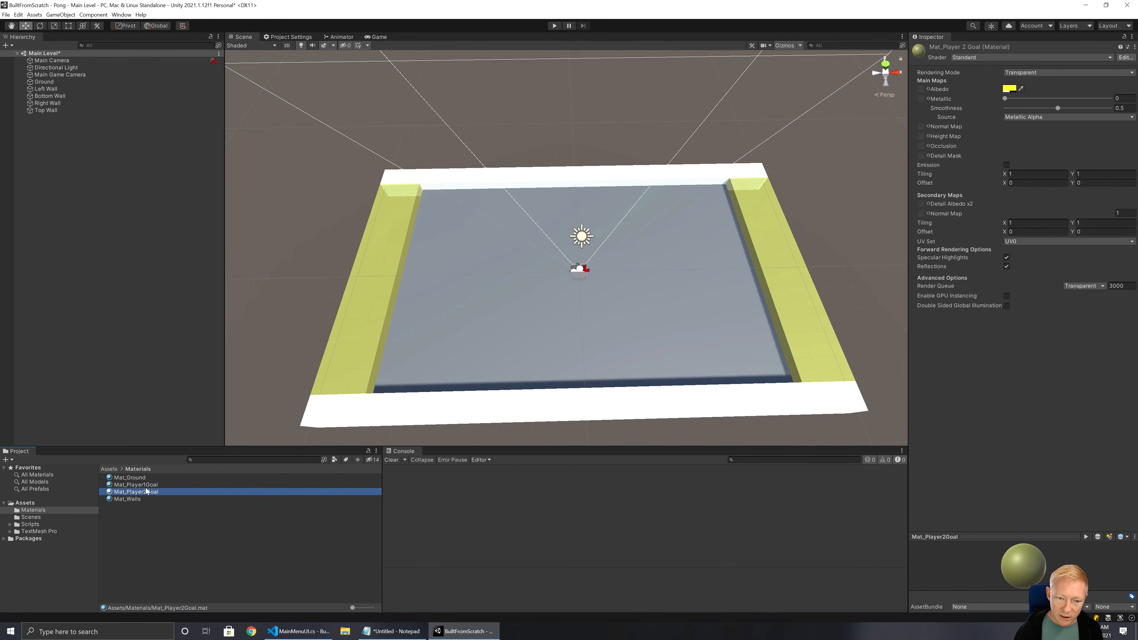
pyautogui.click(145, 536)
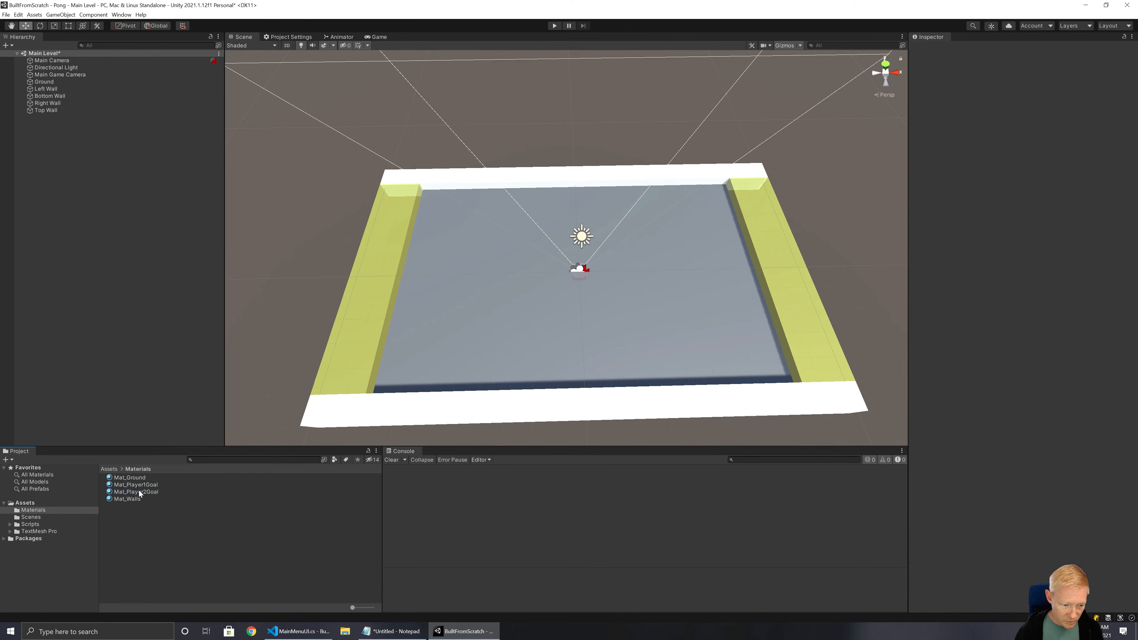
pyautogui.click(139, 491)
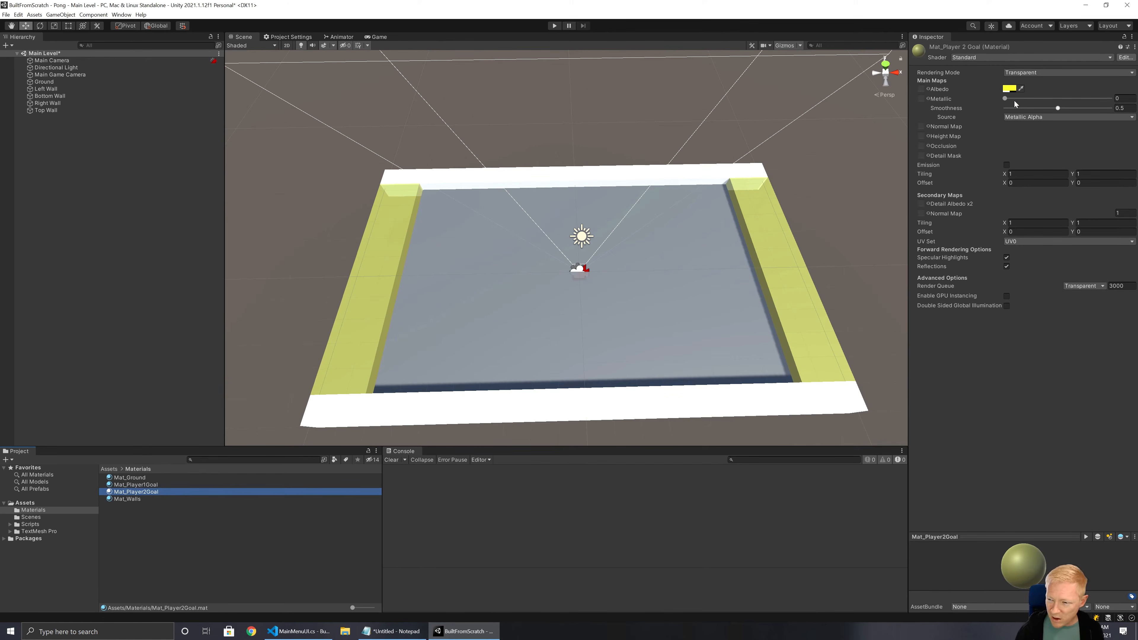
pyautogui.click(1008, 89)
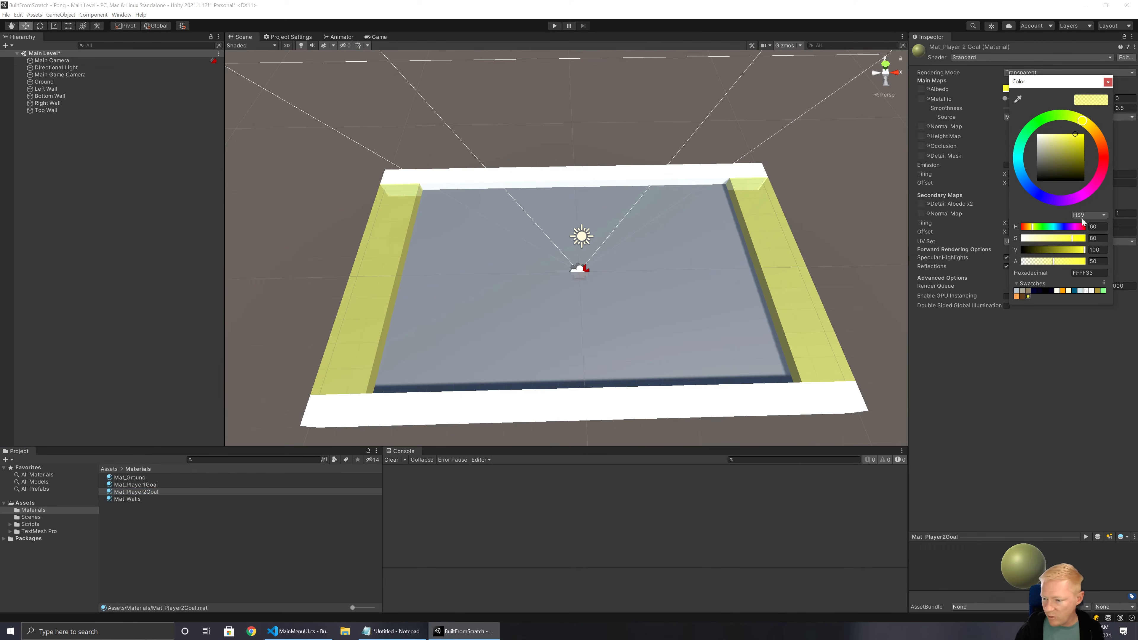
pyautogui.click(1044, 226)
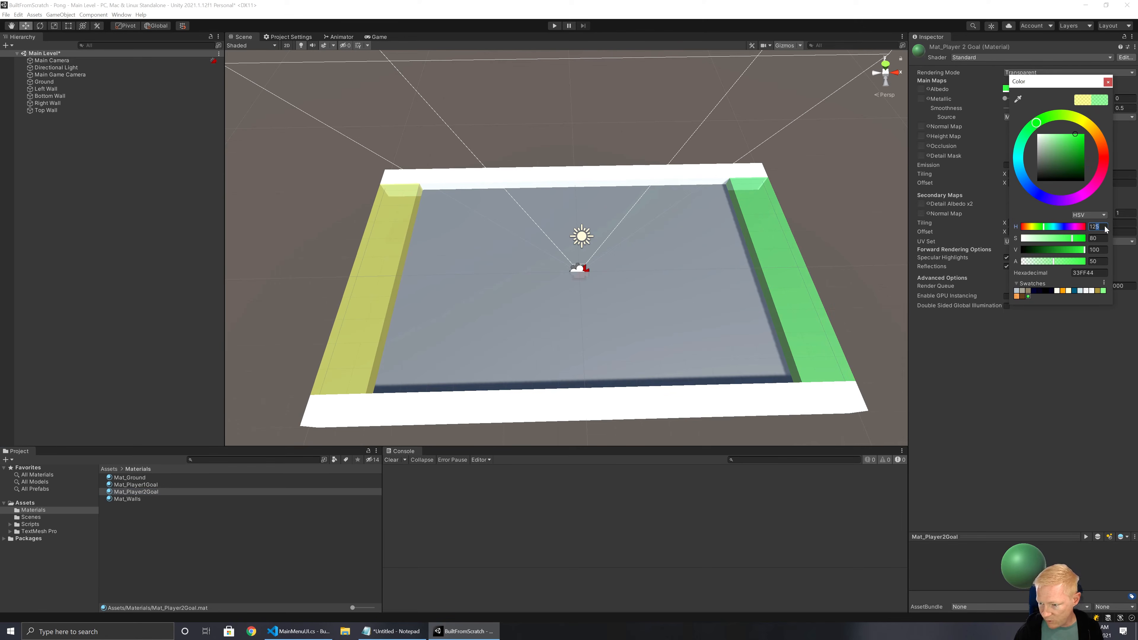
pyautogui.write('0')
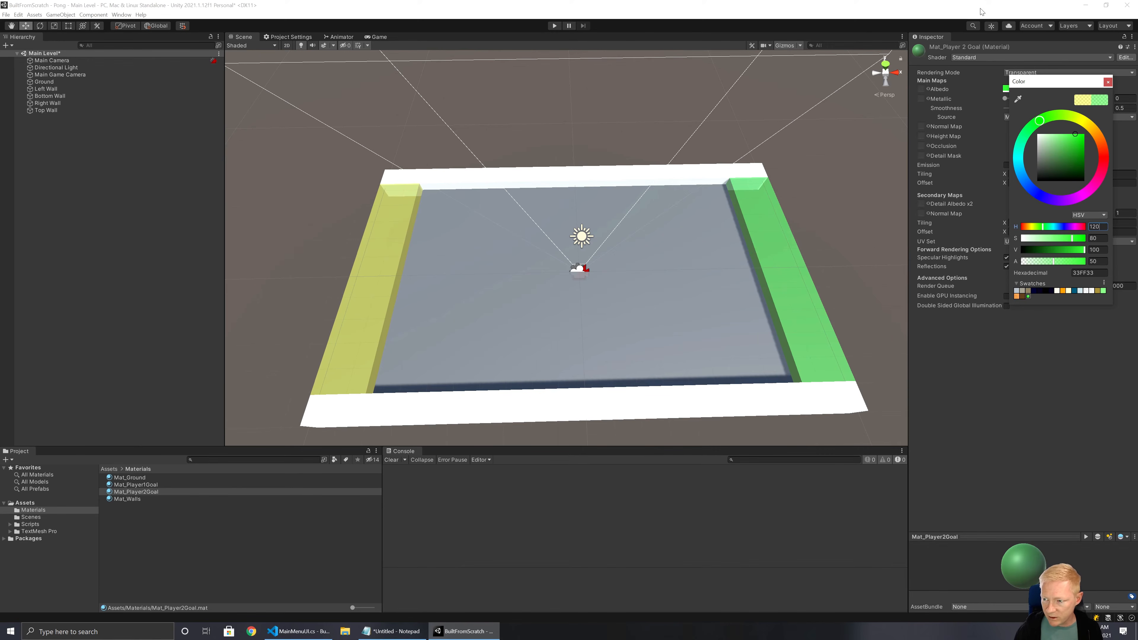
pyautogui.click(1108, 81)
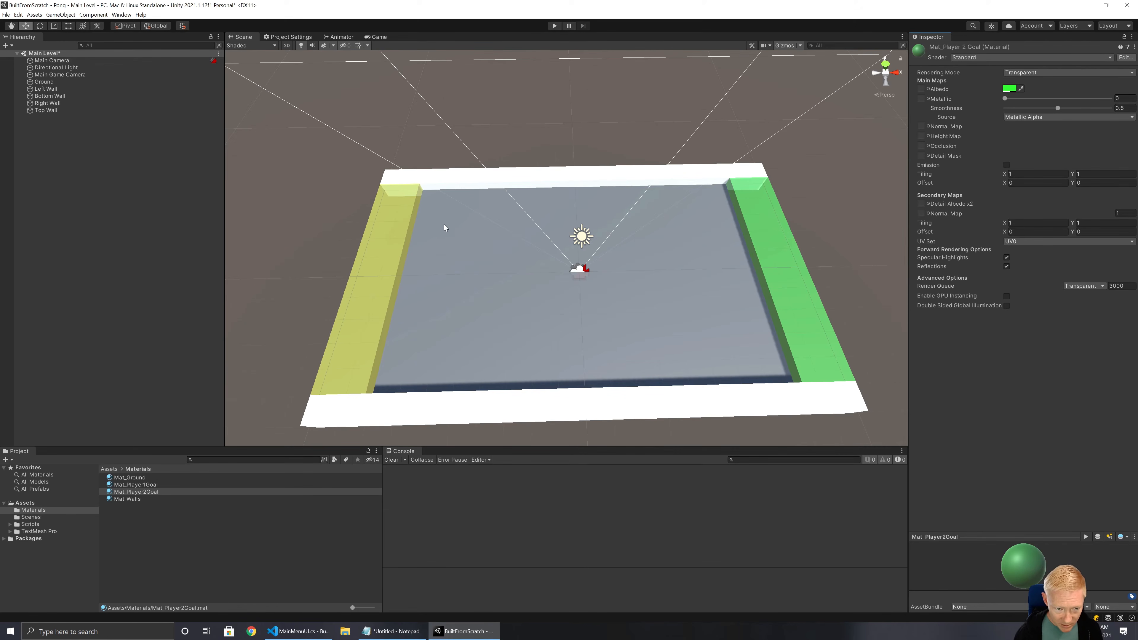
# Lower the Ground plane by setting its Y position to -0.5
pyautogui.click(480, 241)
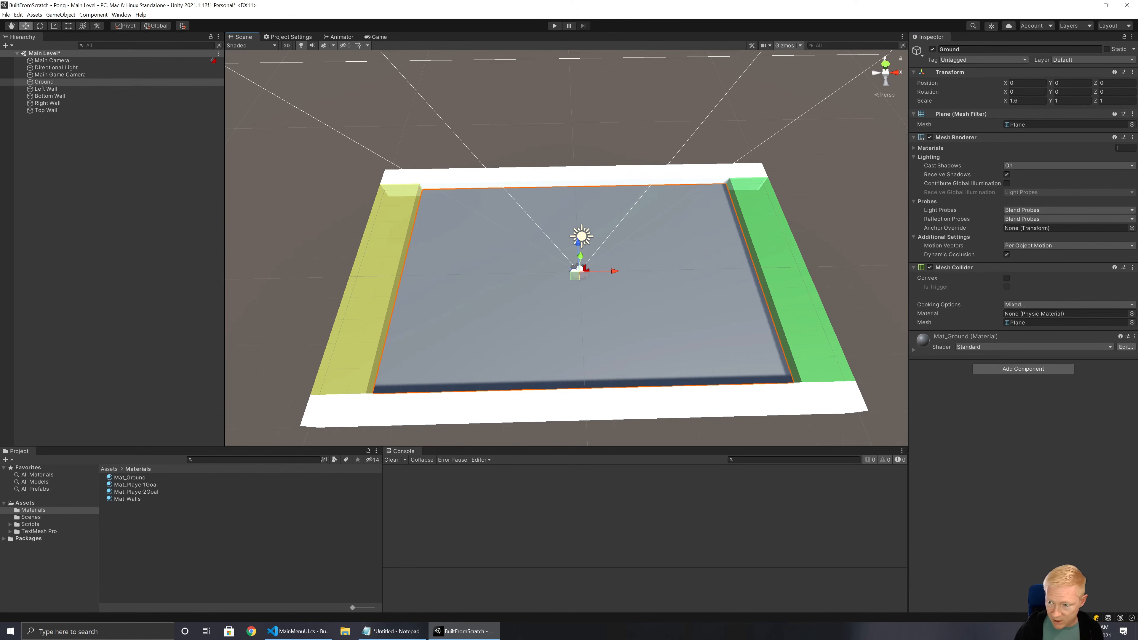
pyautogui.click(1070, 84)
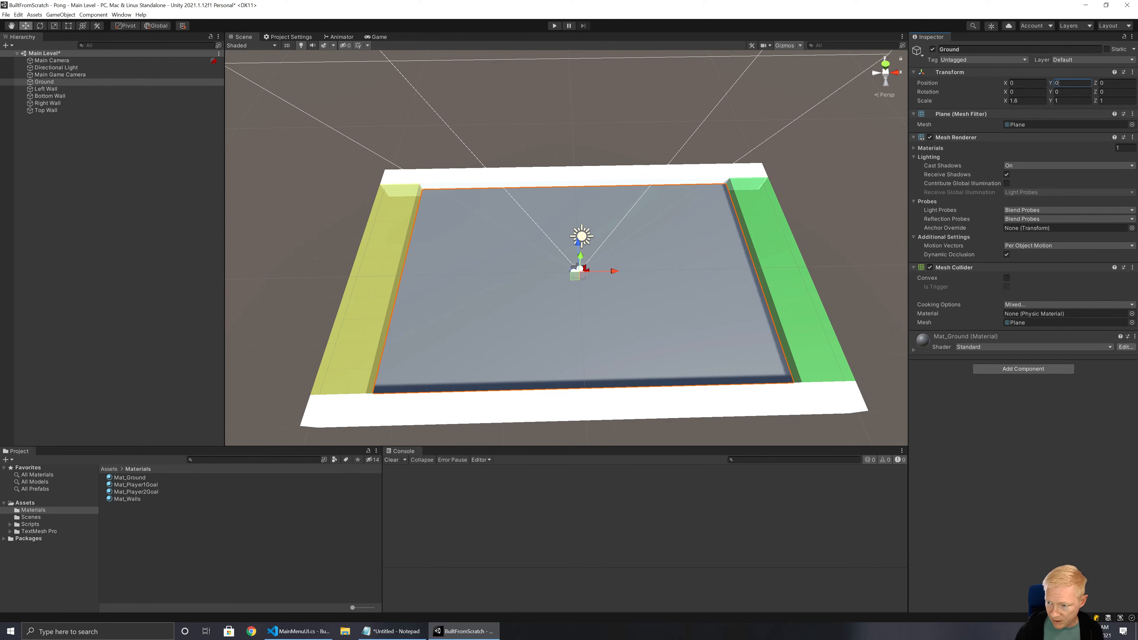
pyautogui.write('-0.5')
pyautogui.press('Return')
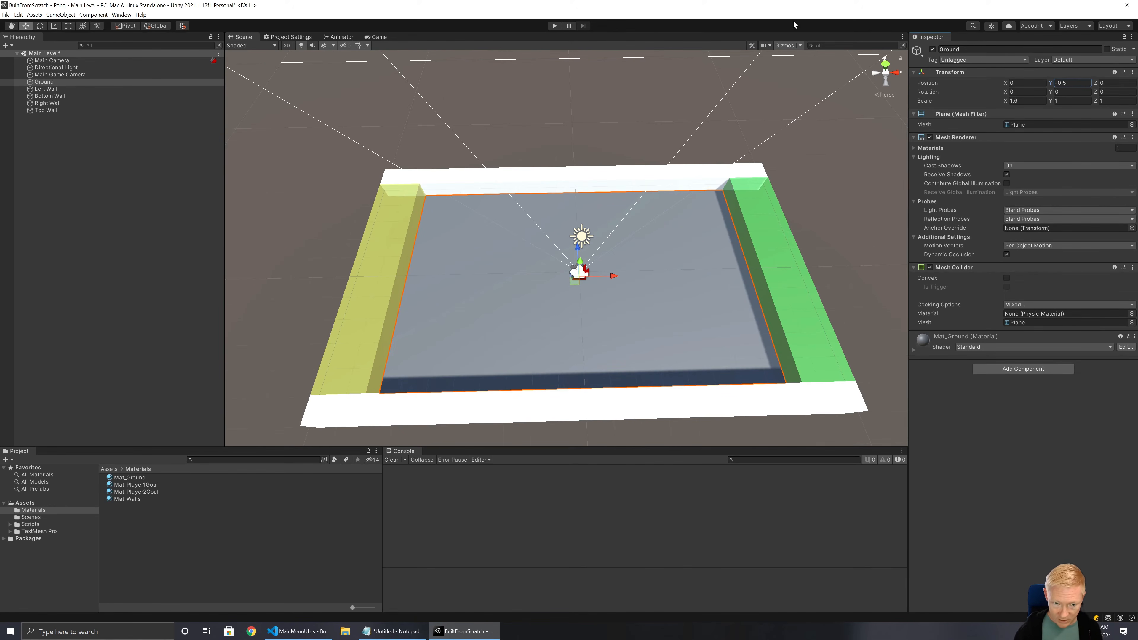
pyautogui.keyDown('alt'); pyautogui.moveTo(703, 208); pyautogui.dragTo(702, 224); pyautogui.keyUp('alt')
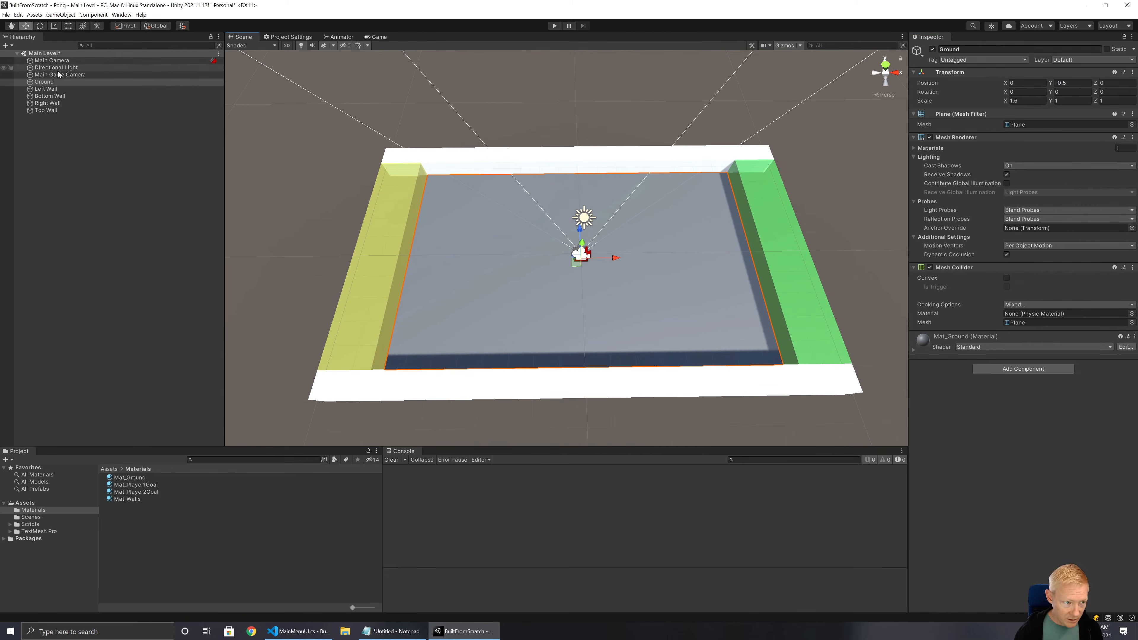
# Create an empty game object in the Main Level scene and name it Cinemachine
pyautogui.click(66, 123)
pyautogui.rightClick(70, 157)
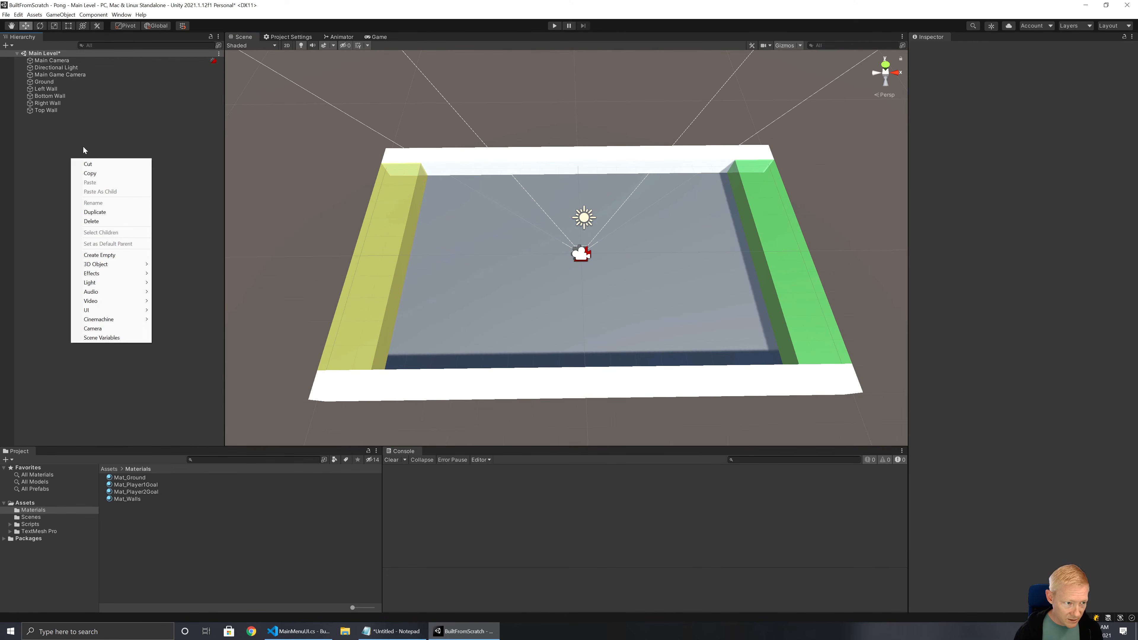
pyautogui.click(100, 255)
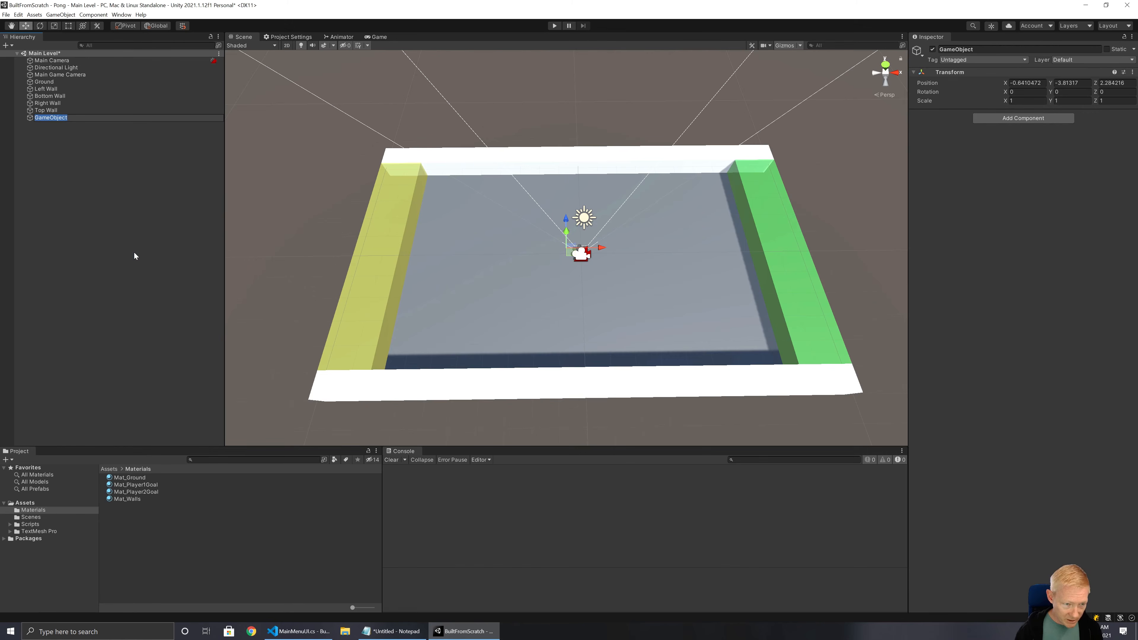
pyautogui.write('Cinemachine')
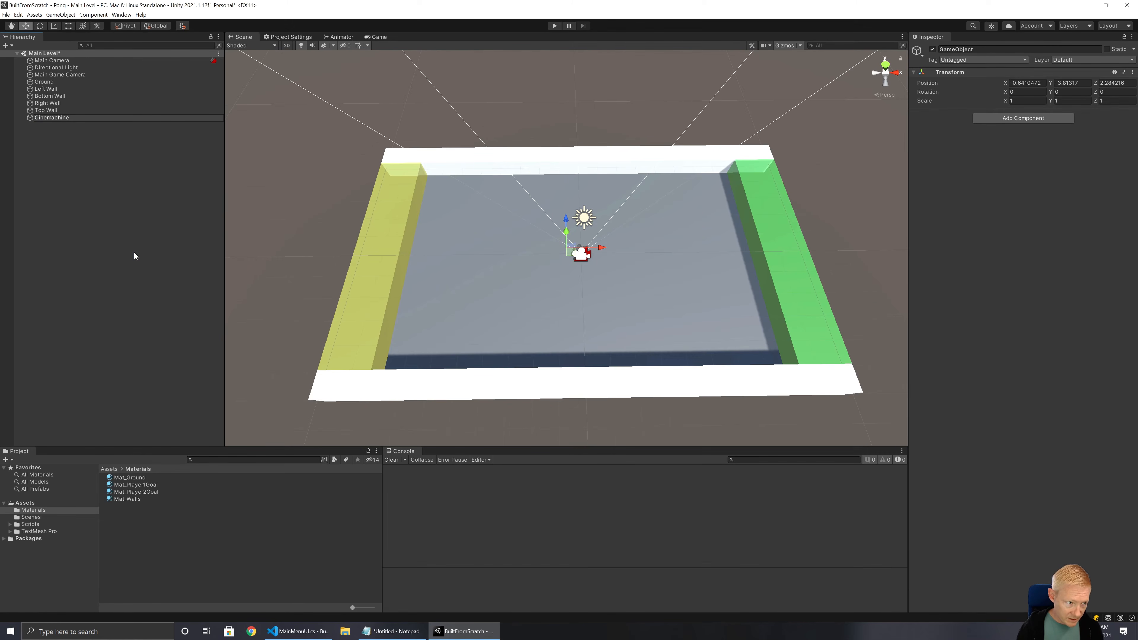
pyautogui.press('Return')
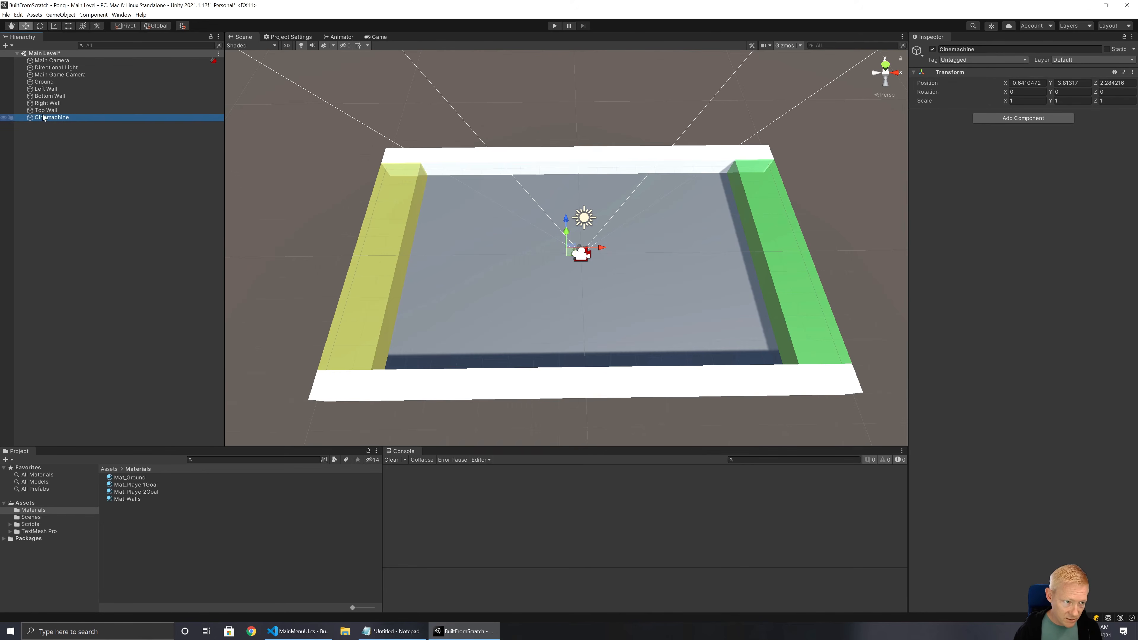
# Make Main Camera and Main Game Camera children of the Cinemachine object
pyautogui.click(51, 60)
pyautogui.keyDown('ctrl'); pyautogui.click(60, 74); pyautogui.keyUp('ctrl')
pyautogui.moveTo(62, 63); pyautogui.dragTo(55, 119)
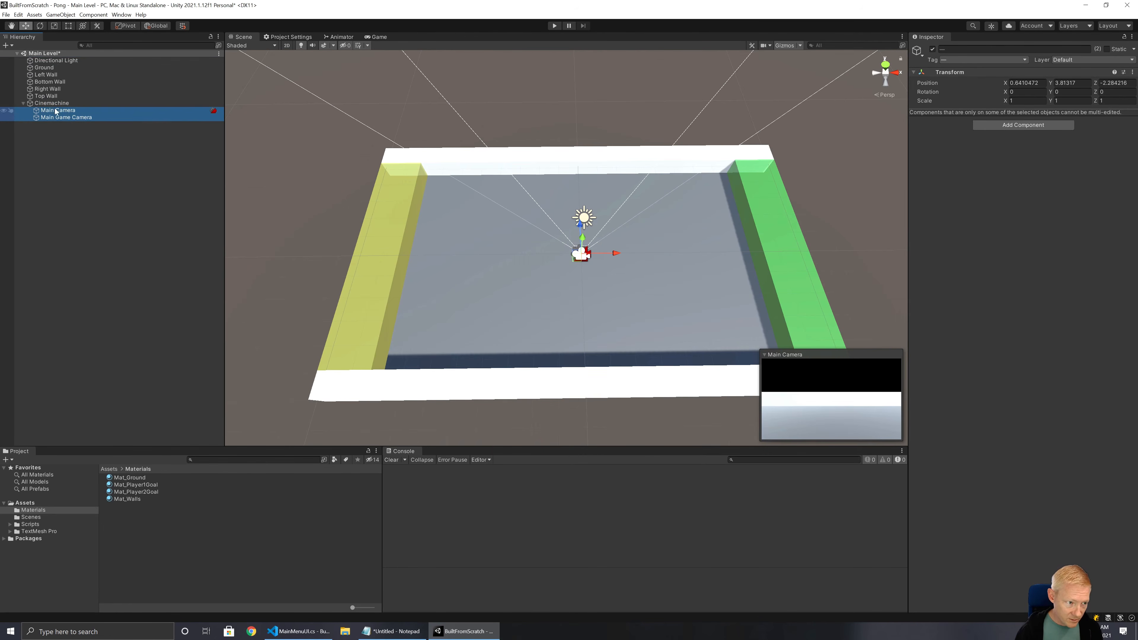
pyautogui.click(56, 103)
# Rename the Main Camera object as CM Controlled Camera
pyautogui.click(60, 111)
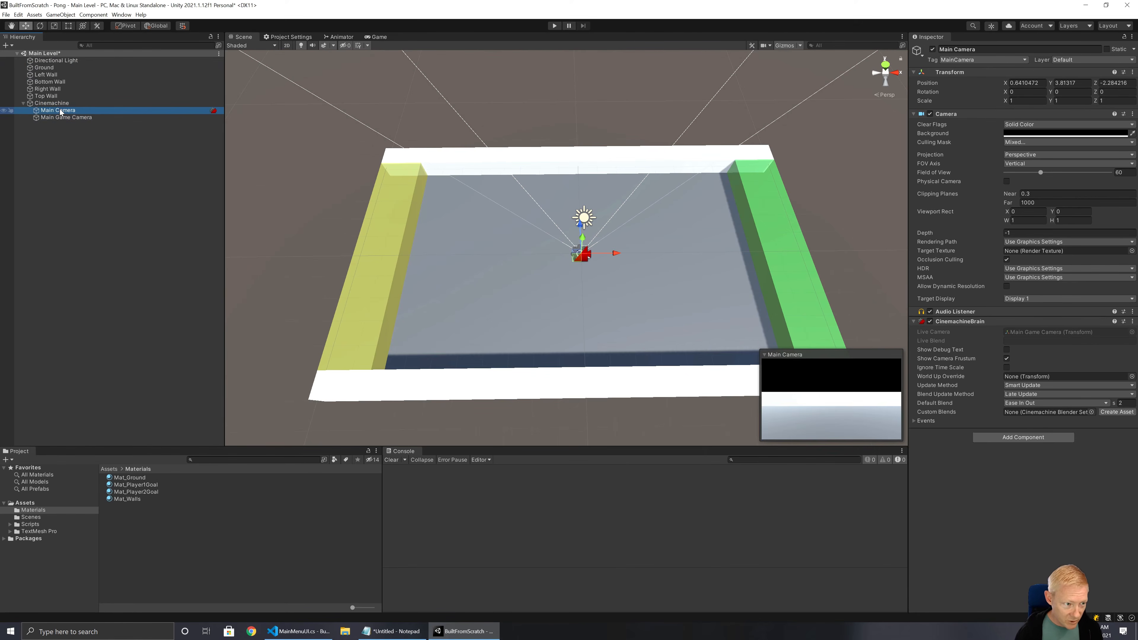
pyautogui.click(58, 111)
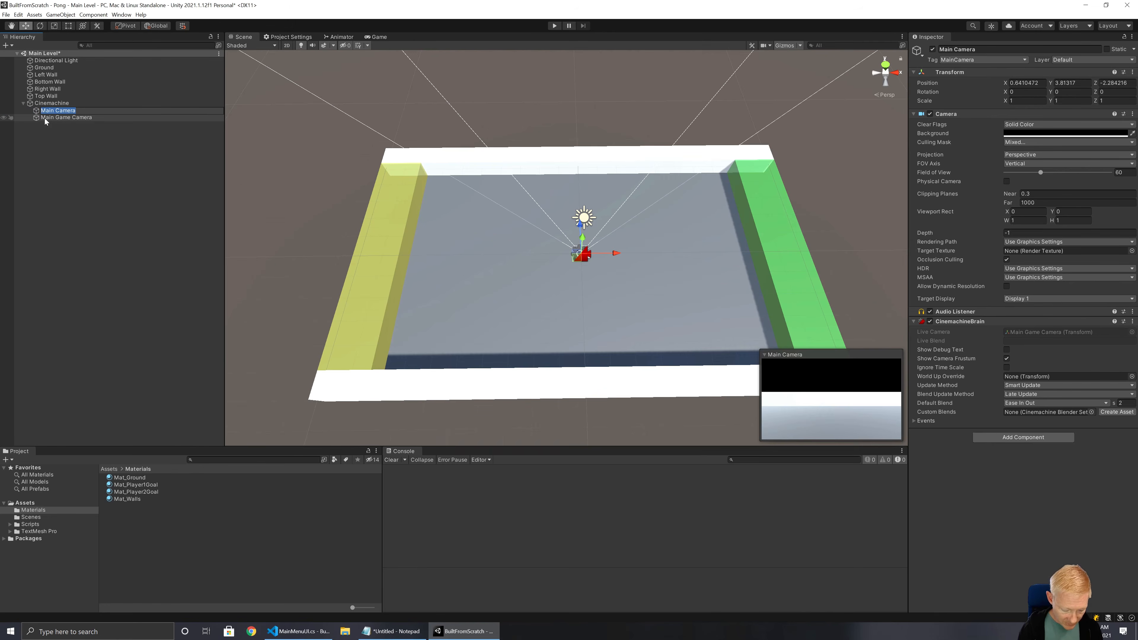
pyautogui.write('CM Co')
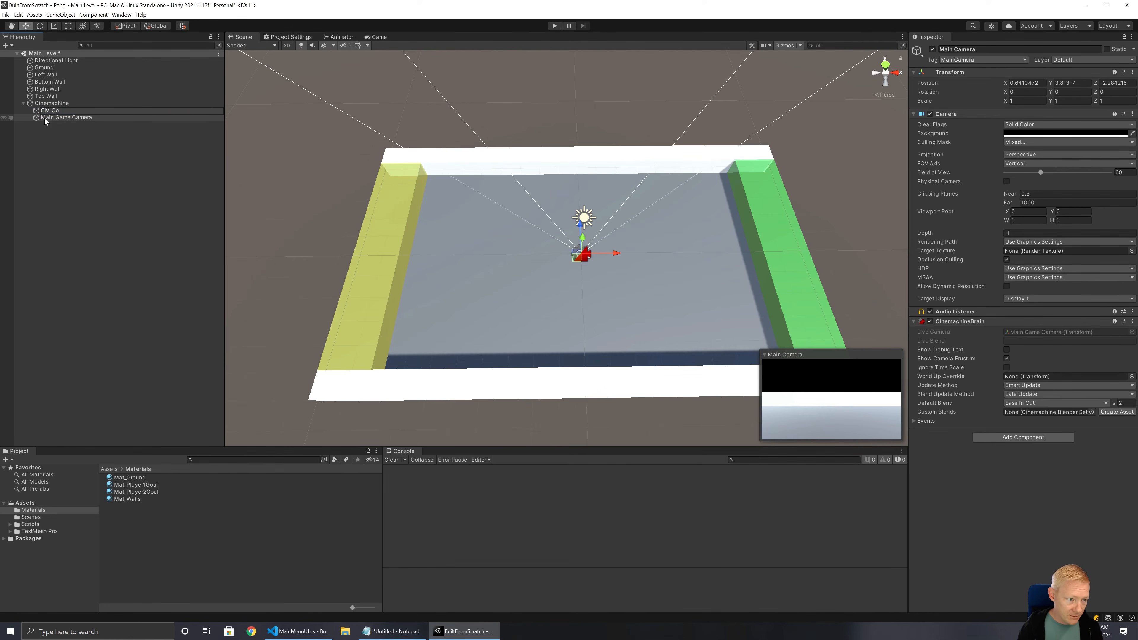
pyautogui.write('ntrolled Camera')
pyautogui.press('Return')
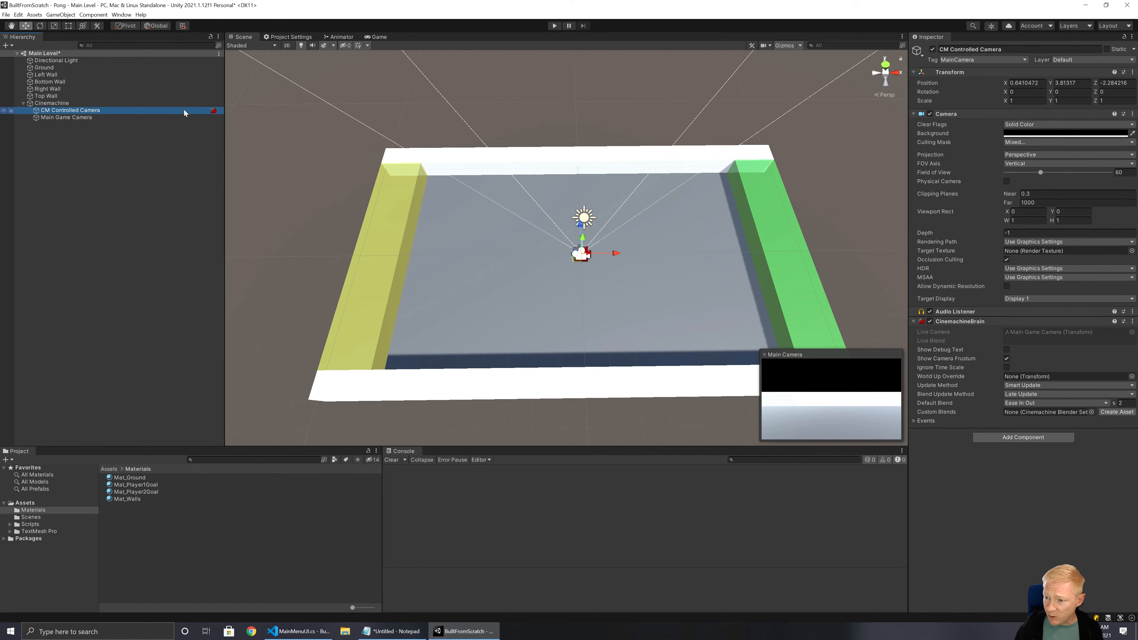
# Set the Cinemachine parent object's position to 0 on X, Y and Z
pyautogui.click(52, 104)
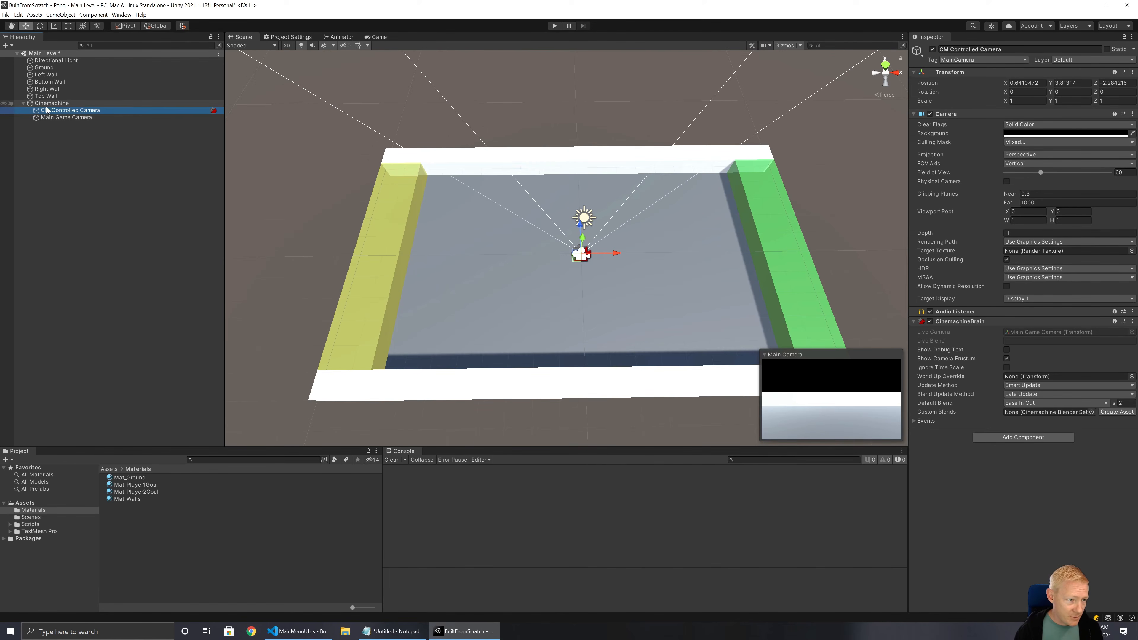
pyautogui.click(1026, 82)
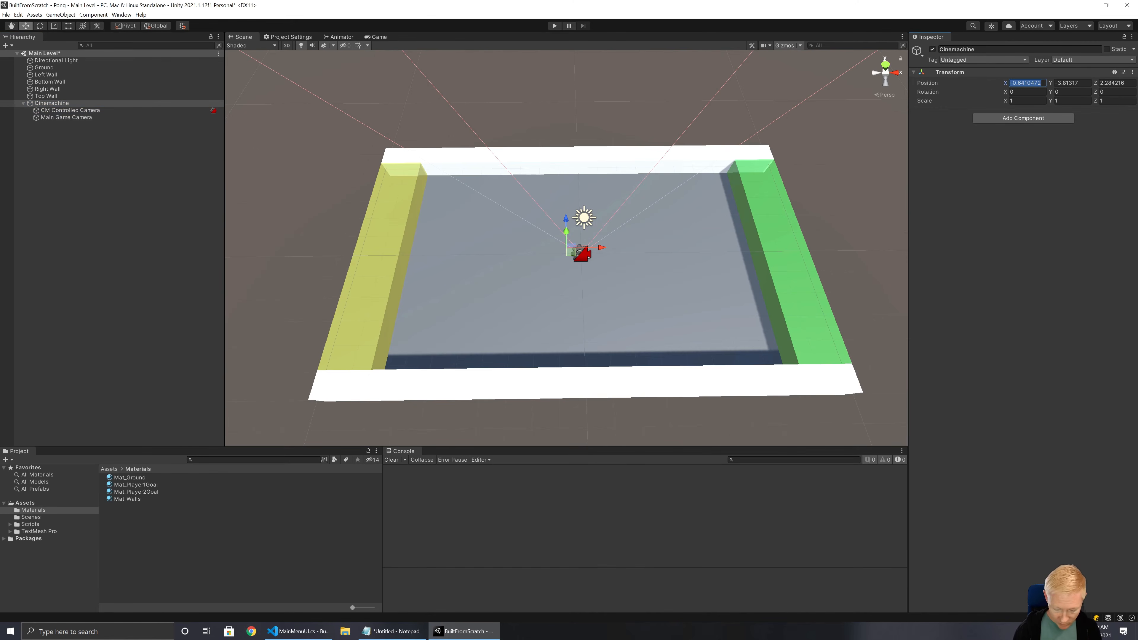
pyautogui.write('0')
pyautogui.press('Tab')
pyautogui.write('0')
pyautogui.press('Tab')
pyautogui.write('0')
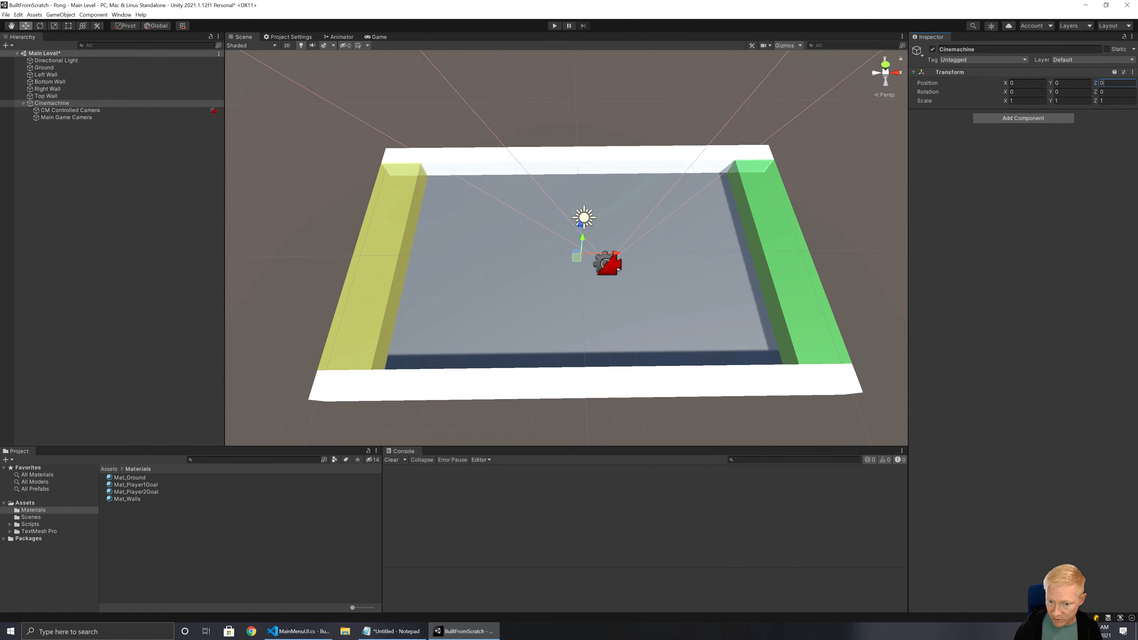
pyautogui.moveTo(560, 173); pyautogui.dragTo(569, 172, button='right')
pyautogui.moveTo(462, 135); pyautogui.dragTo(473, 157, button='right')
pyautogui.press('s')
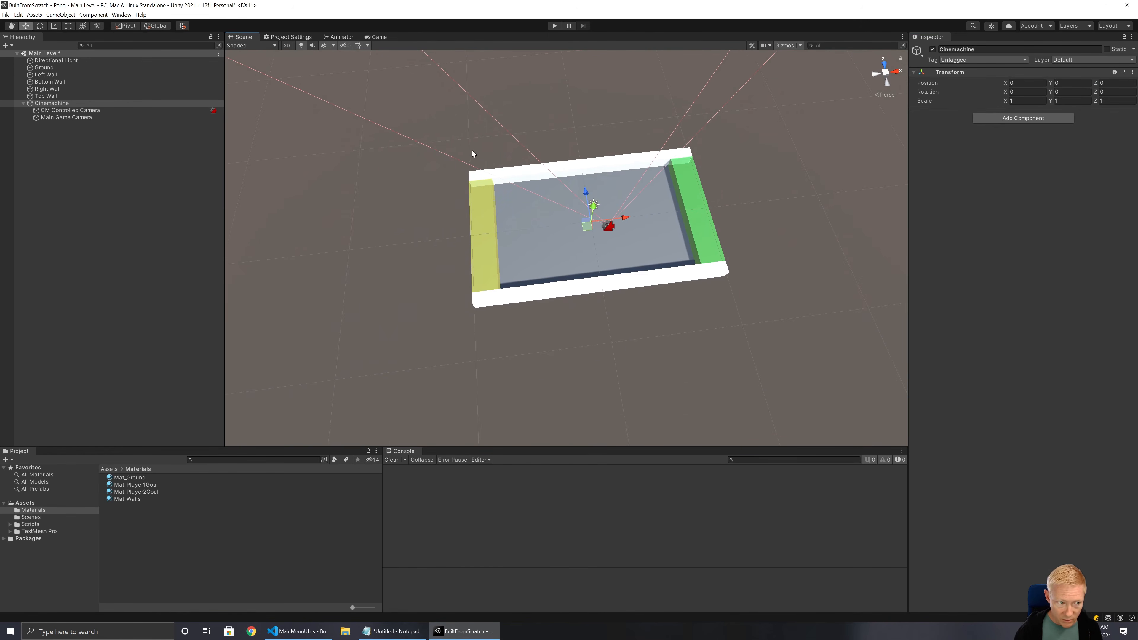
# Set Main Game Camera's position to 0 on X, Y and Z
pyautogui.click(84, 118)
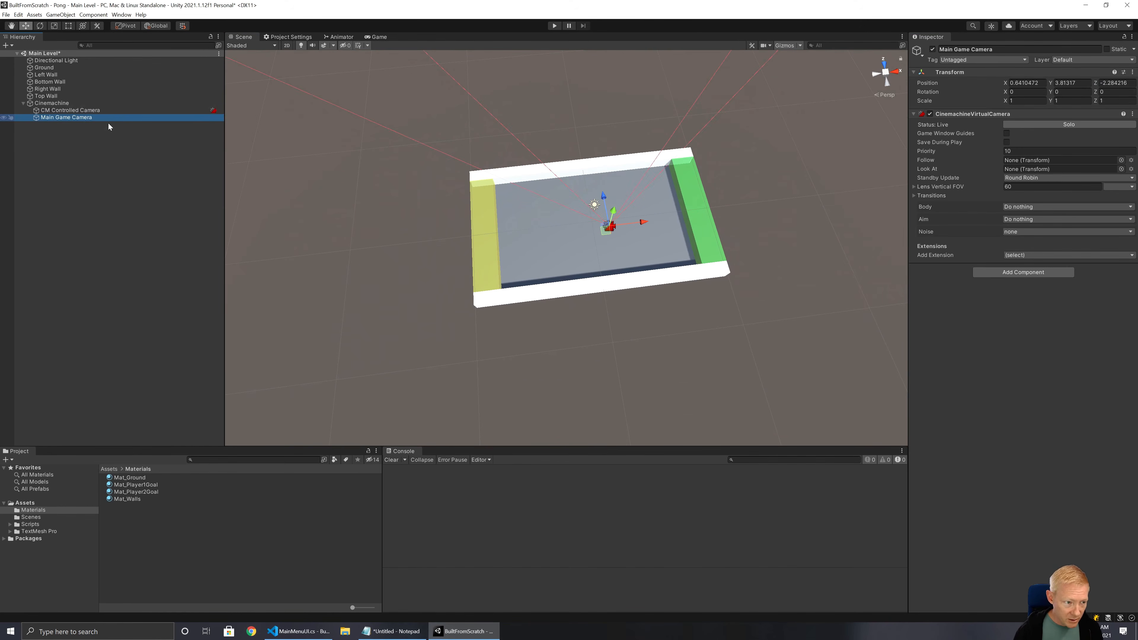
pyautogui.click(1025, 82)
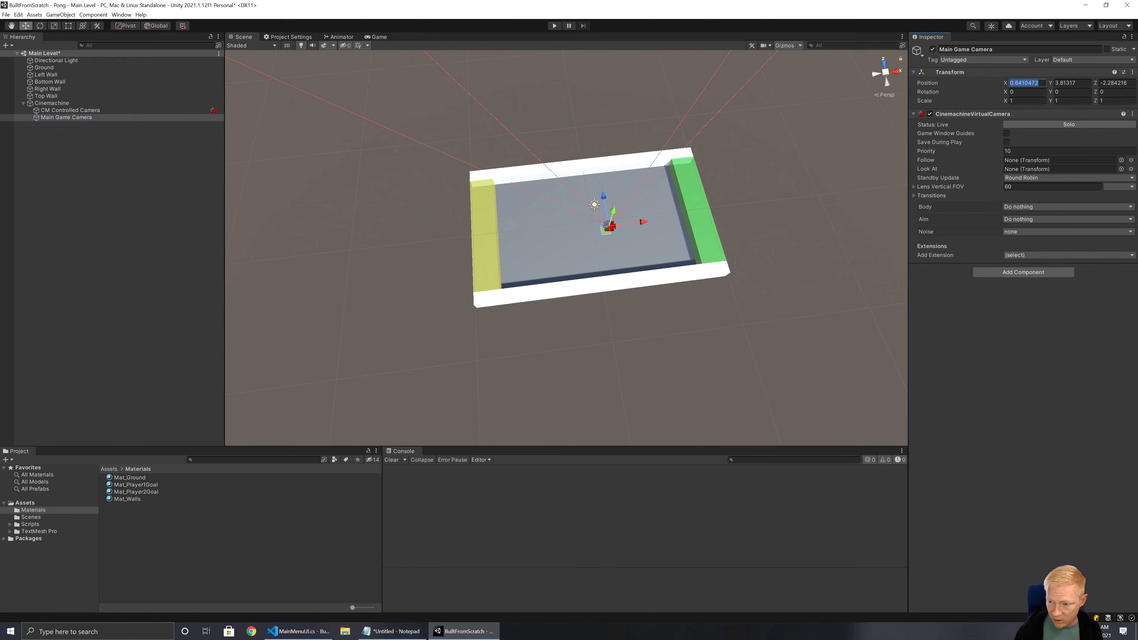
pyautogui.write('0')
pyautogui.press('Tab')
pyautogui.write('0')
pyautogui.press('Tab')
pyautogui.write('0')
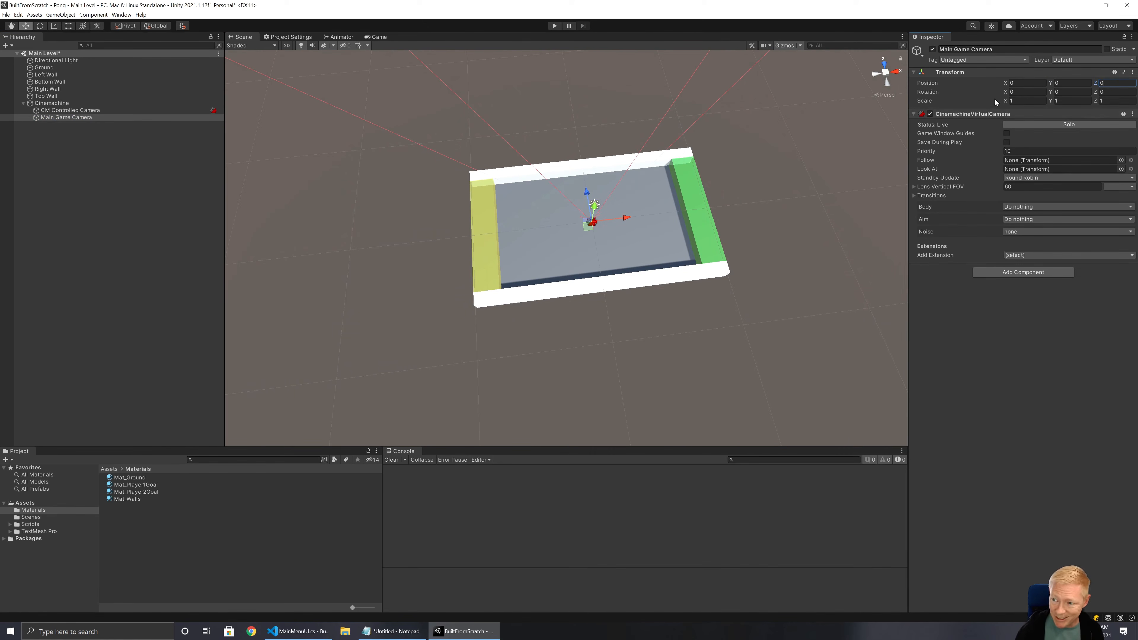
# Set Main Game Camera's Y position to 10 and its X rotation to 90 so it faces down at the ground
pyautogui.click(1073, 83)
pyautogui.write('10')
pyautogui.keyDown('alt'); pyautogui.moveTo(634, 130); pyautogui.dragTo(663, 251); pyautogui.keyUp('alt')
pyautogui.click(1003, 92)
pyautogui.moveTo(962, 85); pyautogui.dragTo(1081, 92)
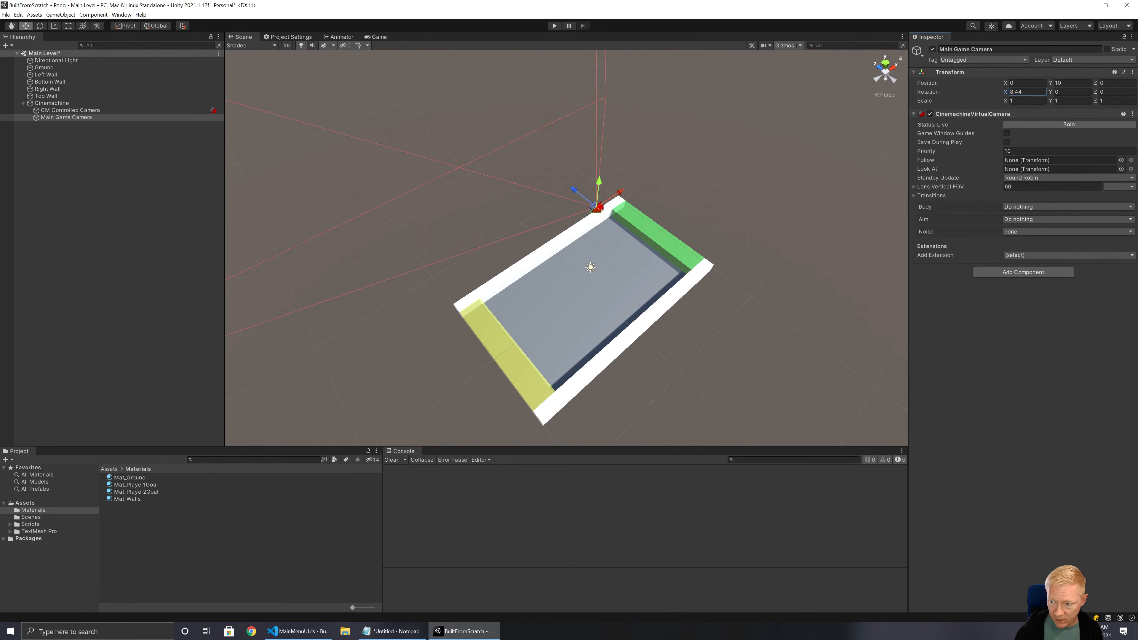
pyautogui.write('90')
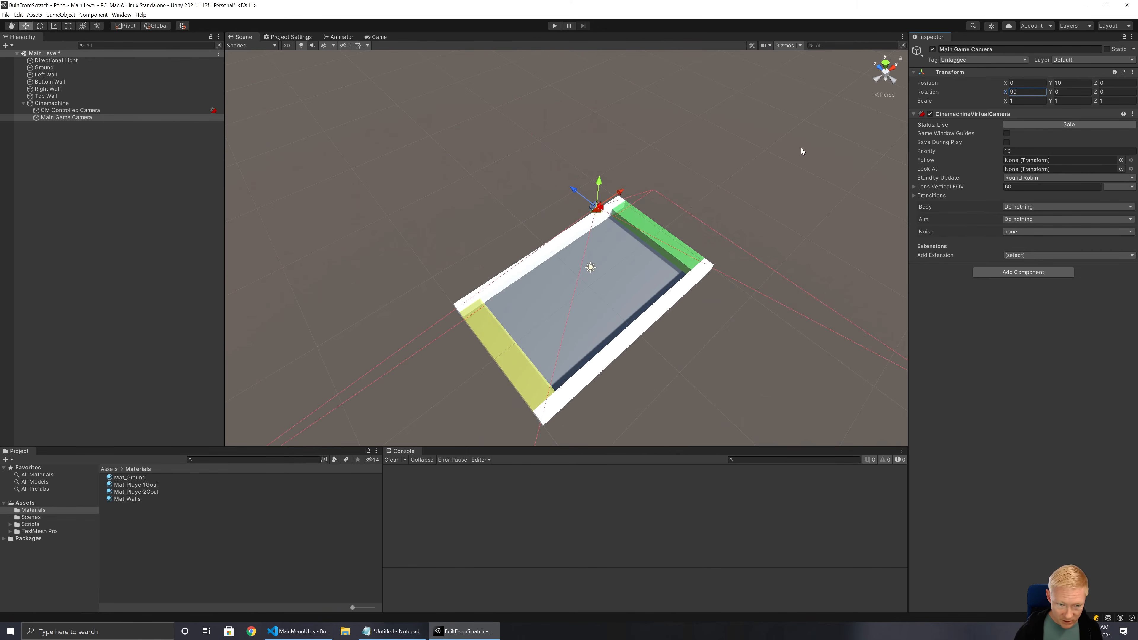
# Dock the Game view beside the Console and set its aspect ratio to 16:10
pyautogui.moveTo(377, 38); pyautogui.dragTo(615, 515)
pyautogui.click(712, 460)
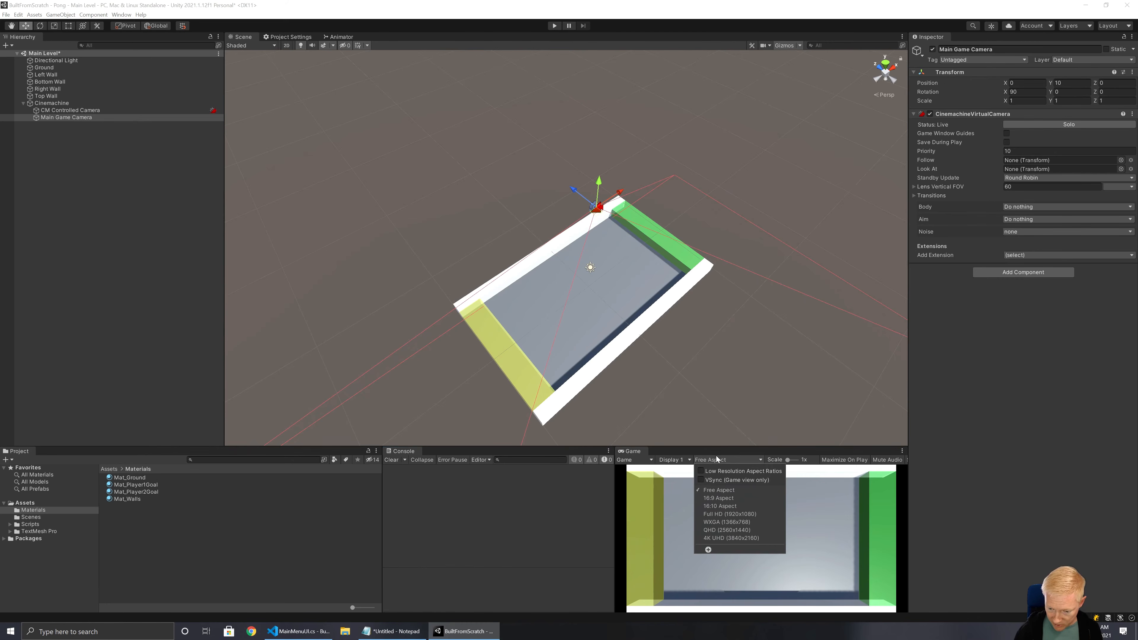
pyautogui.click(714, 505)
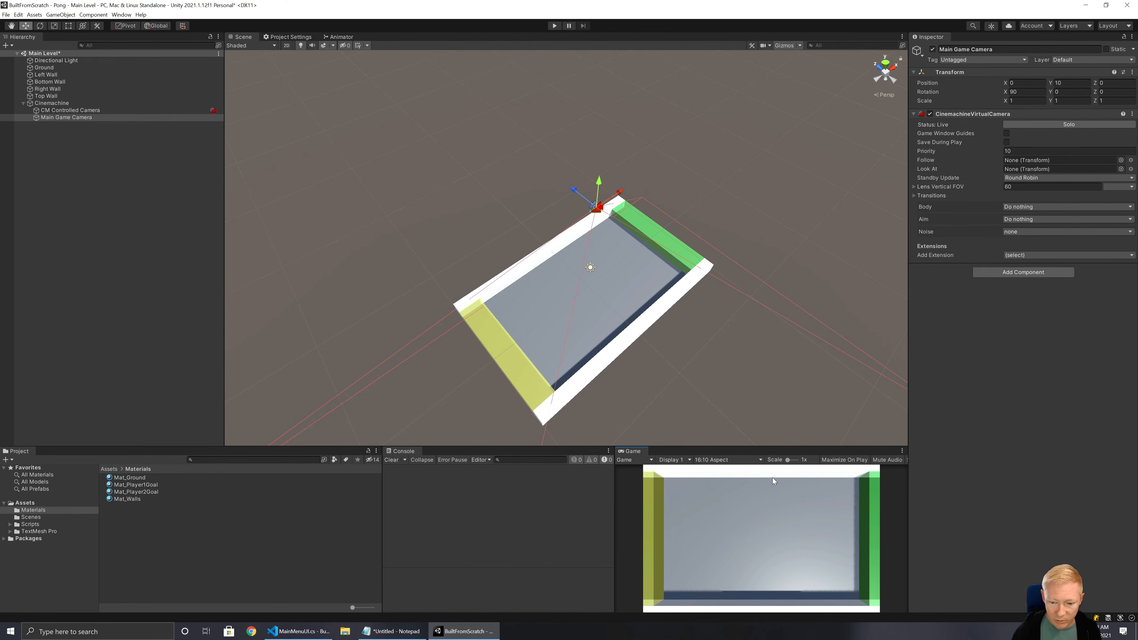
pyautogui.keyDown('alt'); pyautogui.moveTo(562, 311); pyautogui.dragTo(445, 361); pyautogui.keyUp('alt')
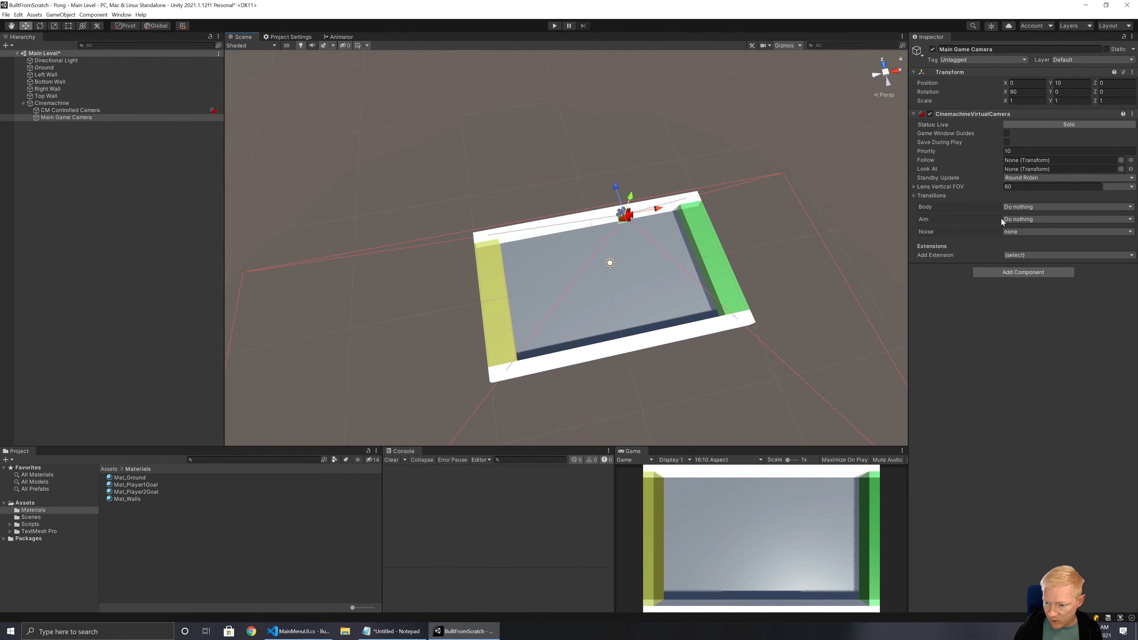
pyautogui.click(1033, 207)
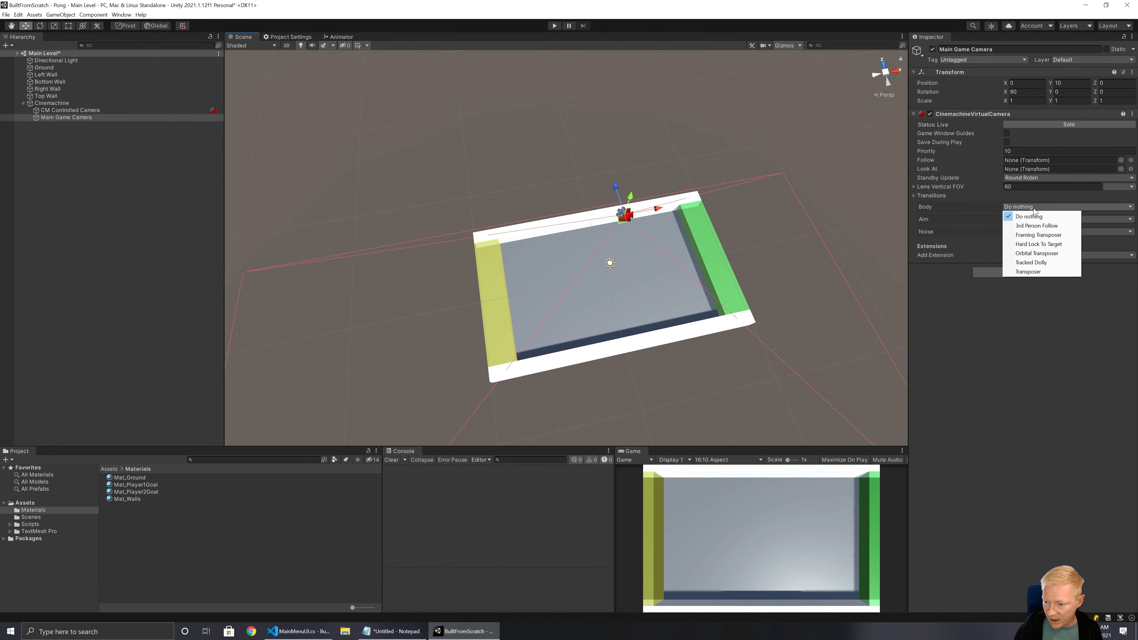
pyautogui.click(978, 299)
pyautogui.click(1029, 219)
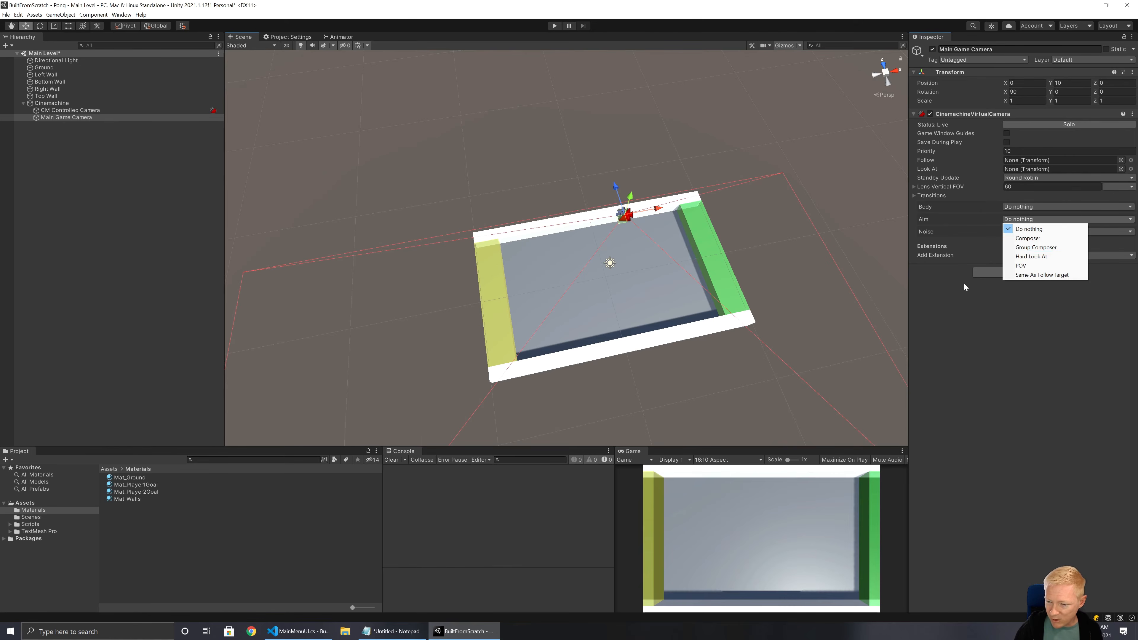
pyautogui.click(960, 295)
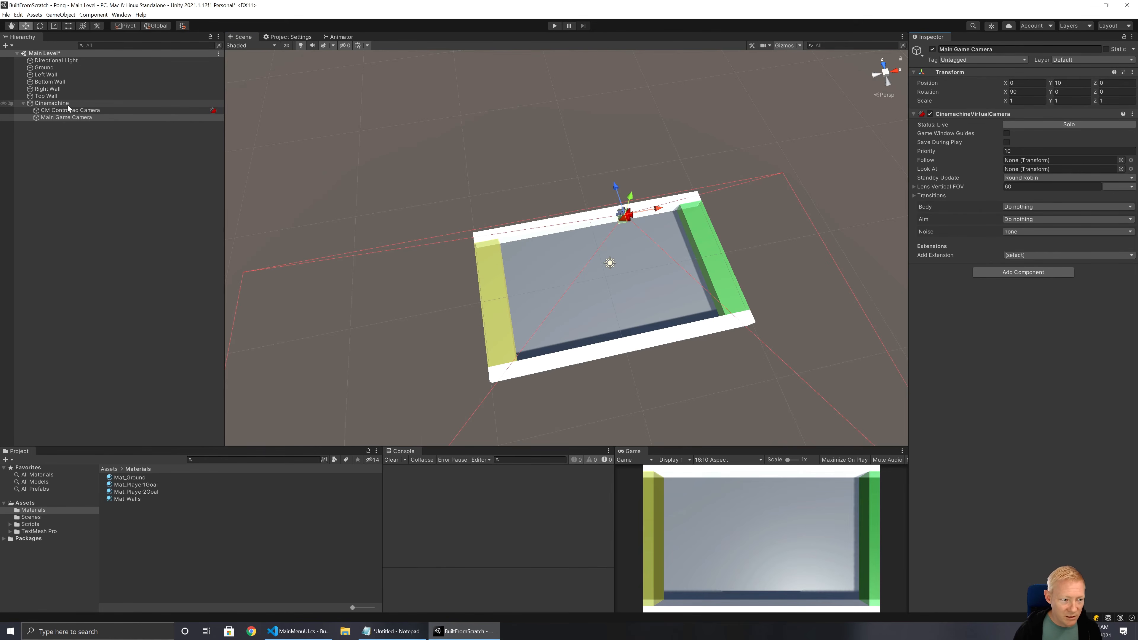
# Change the CM Controlled Camera's projection to Orthographic
pyautogui.click(54, 103)
pyautogui.click(70, 111)
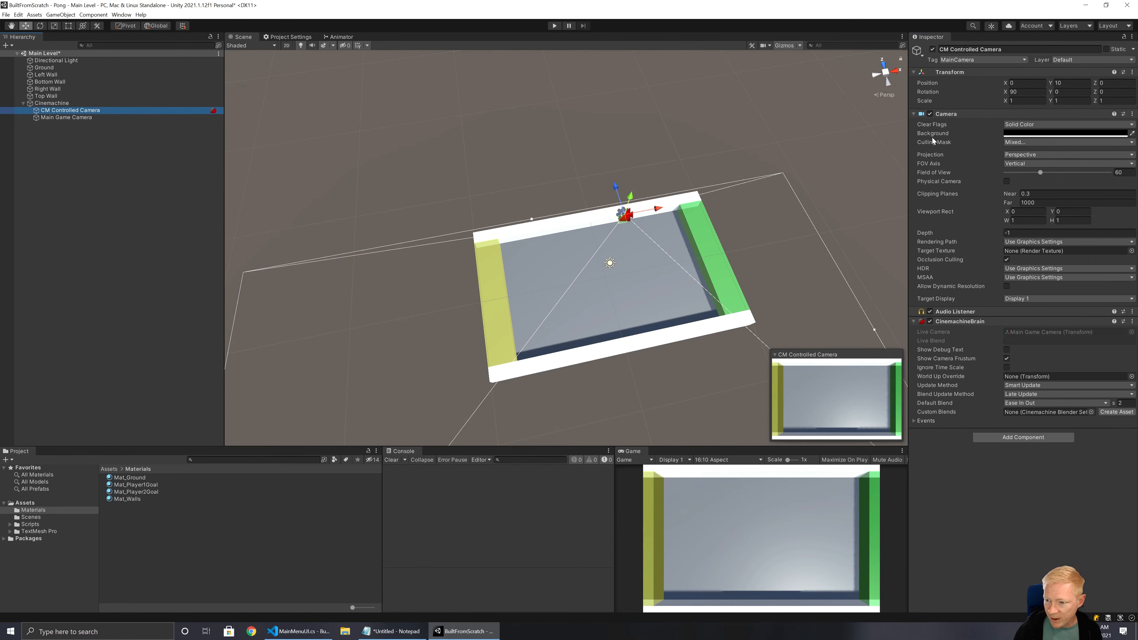
pyautogui.click(1046, 154)
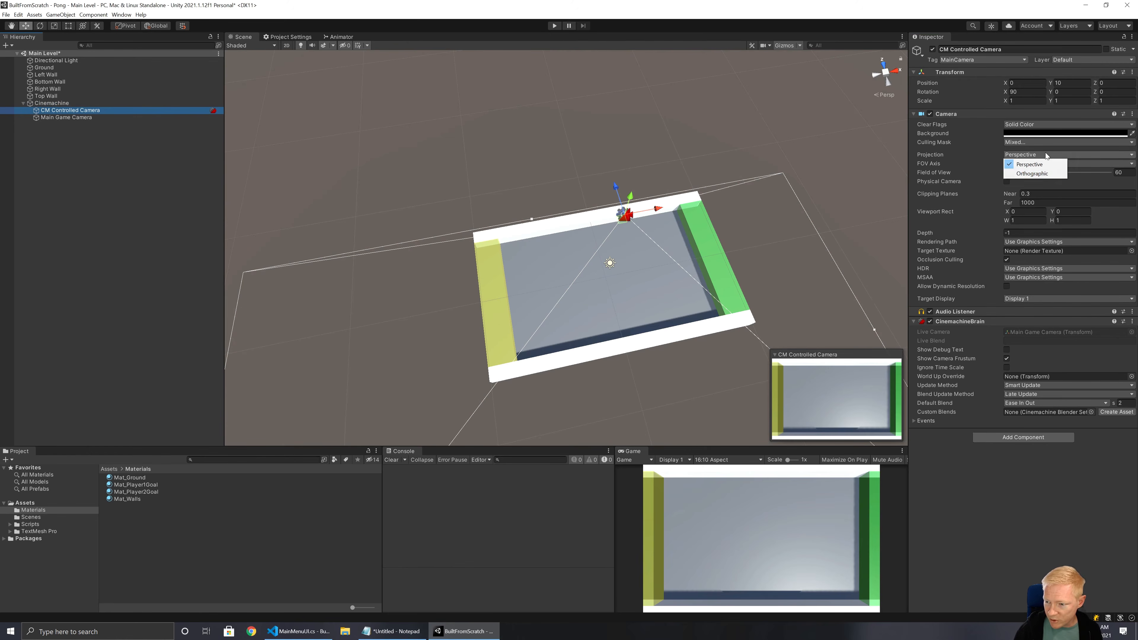
pyautogui.click(1046, 174)
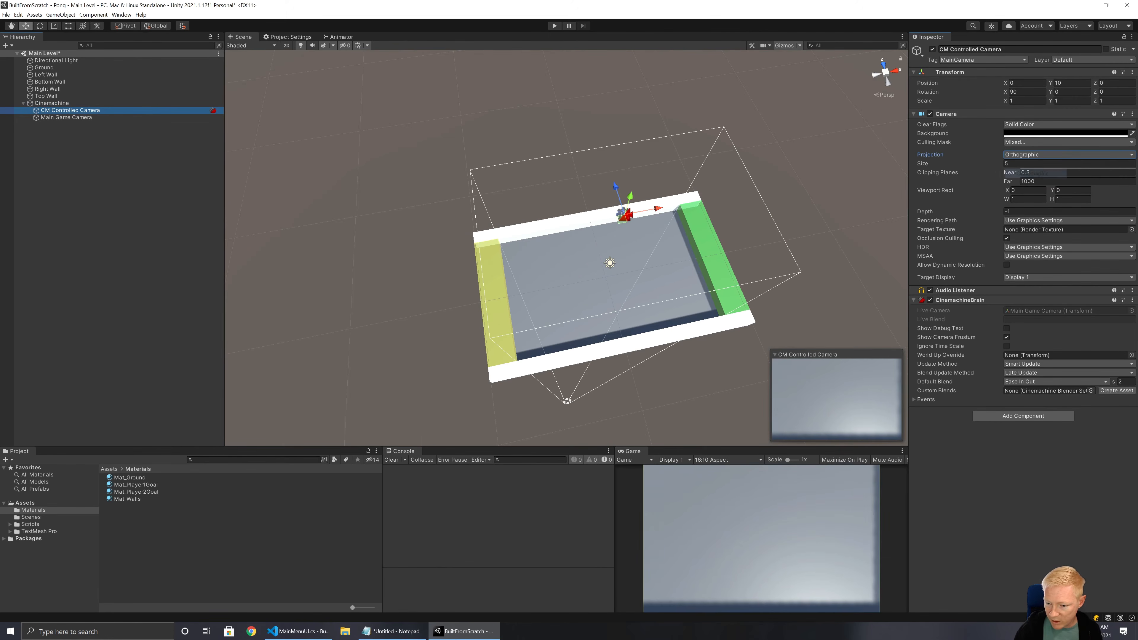
pyautogui.click(1006, 164)
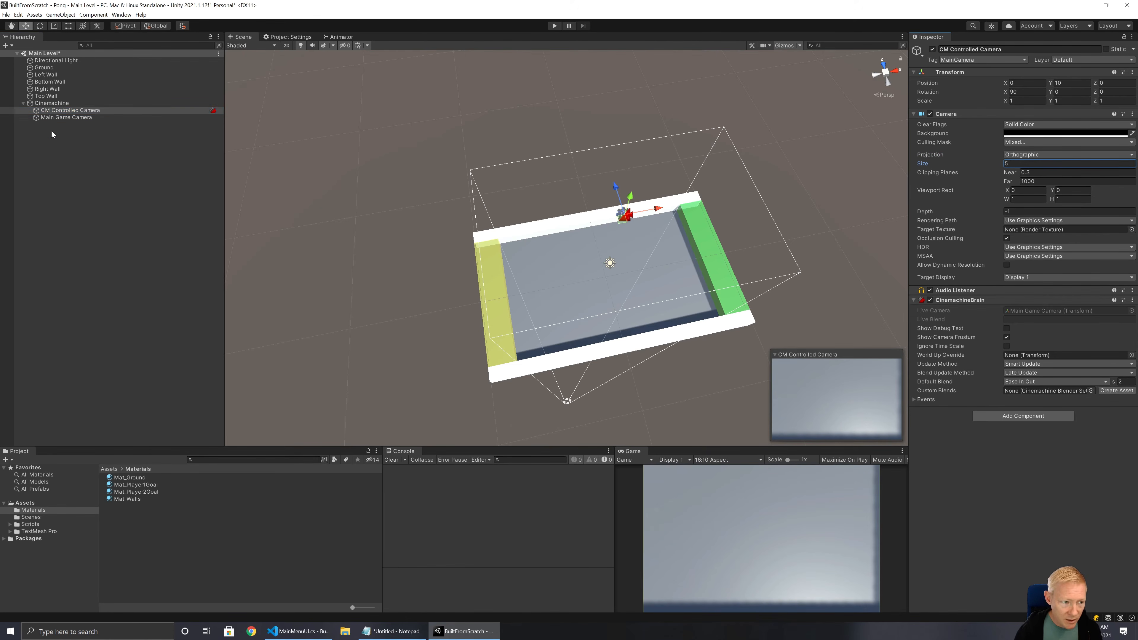
# Set the Main Game Camera's lens Ortho Size to 7.5 so the whole playing field fits in view
pyautogui.click(68, 117)
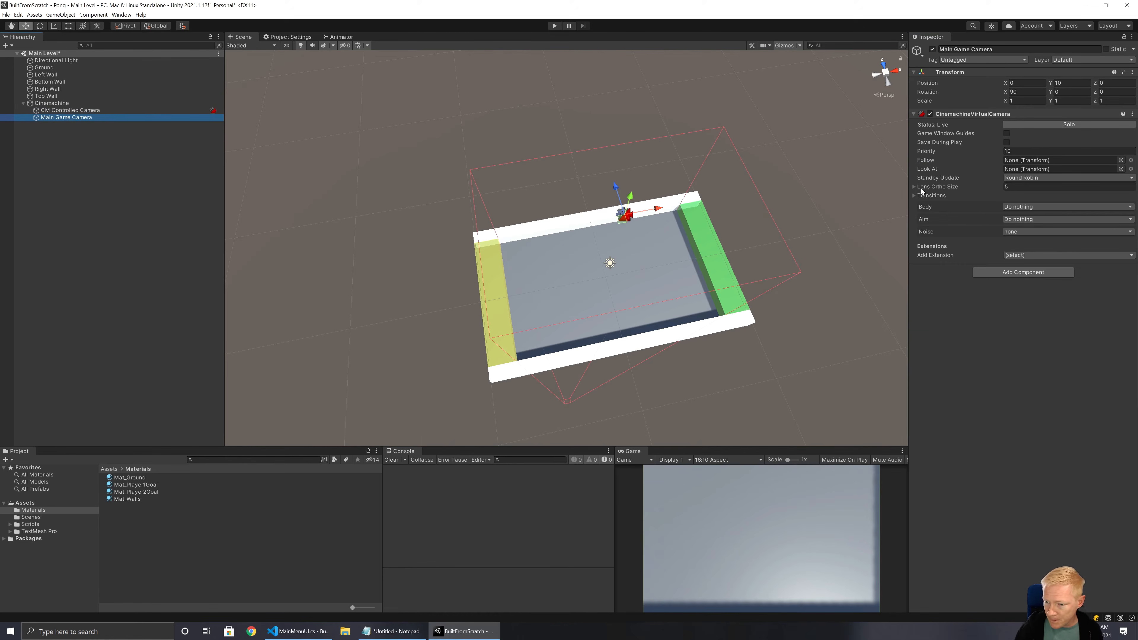
pyautogui.click(913, 187)
pyautogui.click(1003, 196)
pyautogui.moveTo(1001, 195); pyautogui.dragTo(1016, 193)
pyautogui.click(1014, 194)
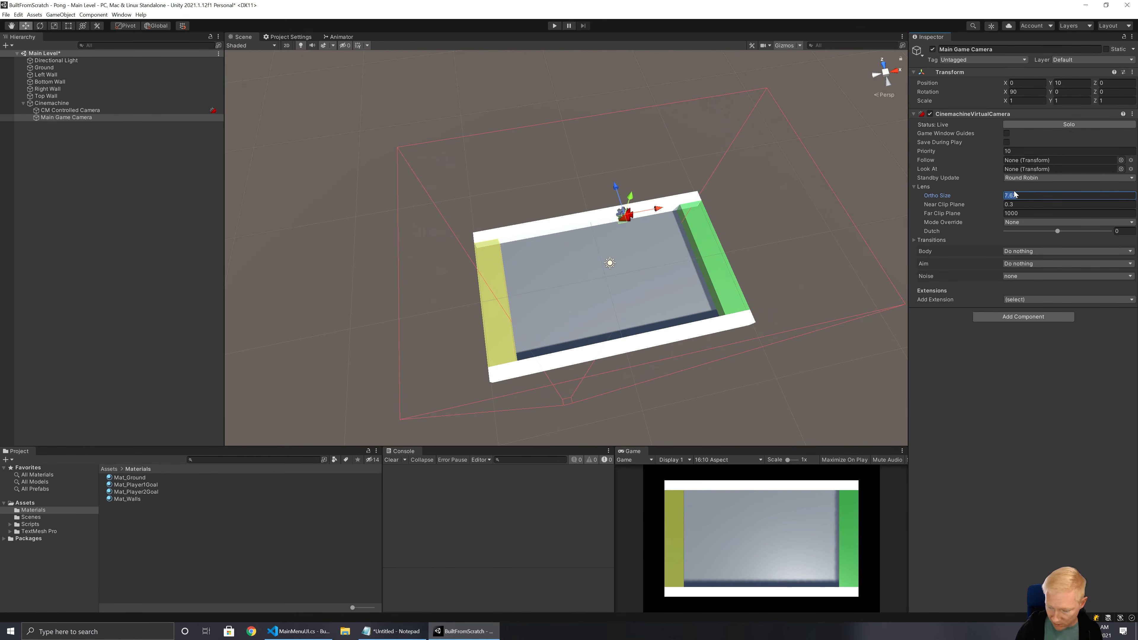
pyautogui.write('7.5')
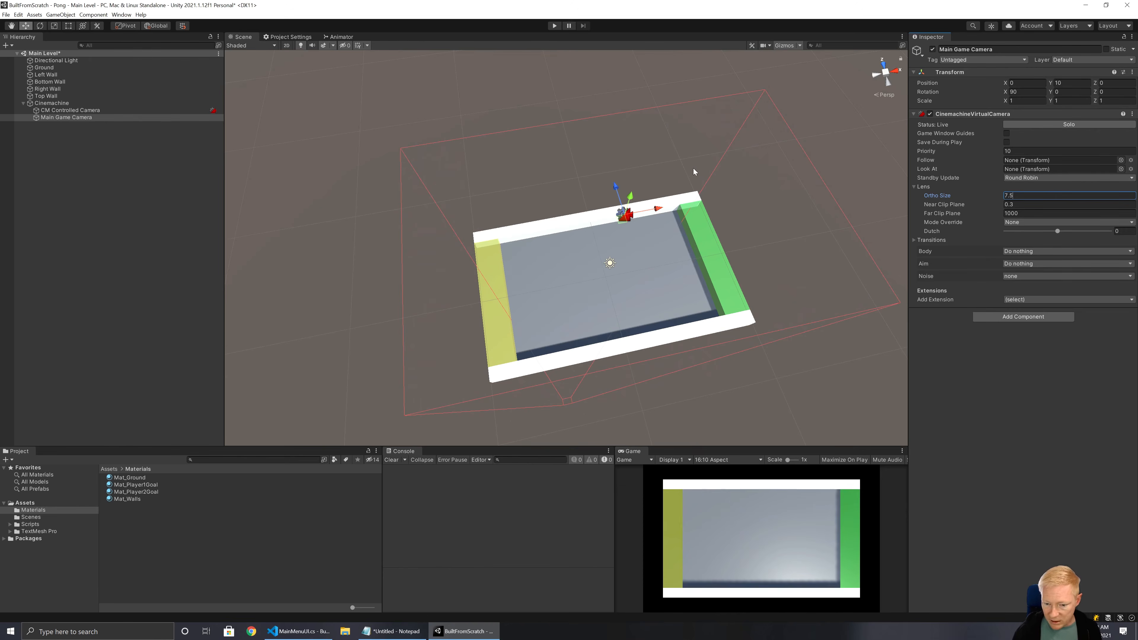
# Preview the playing field in the Game view at 16:9 and at Free Aspect
pyautogui.click(717, 459)
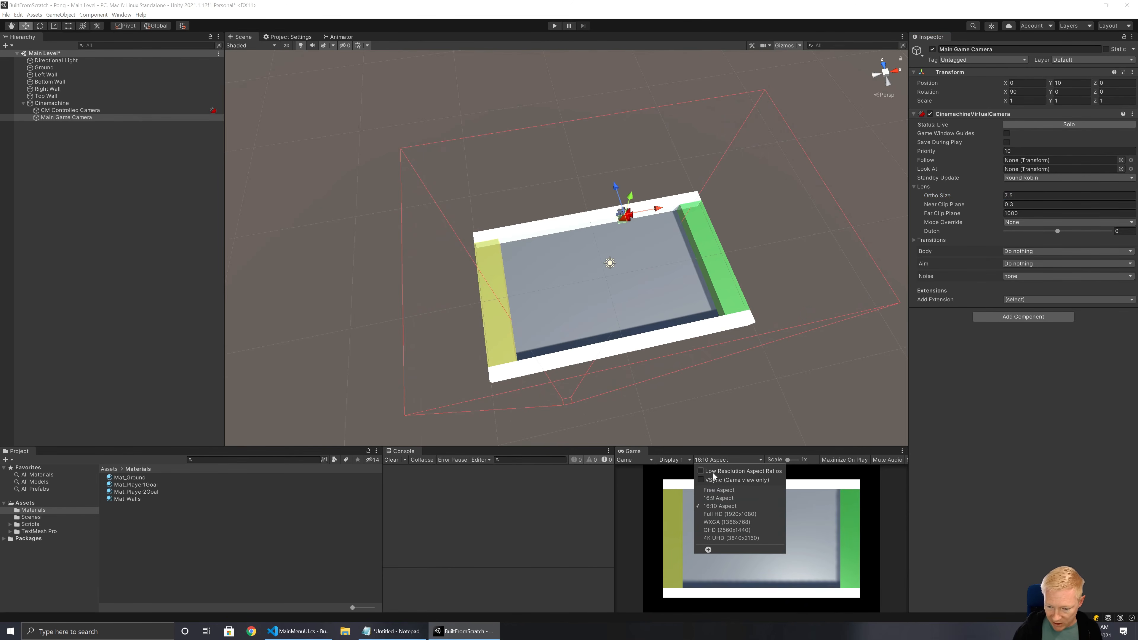
pyautogui.click(719, 501)
pyautogui.click(716, 460)
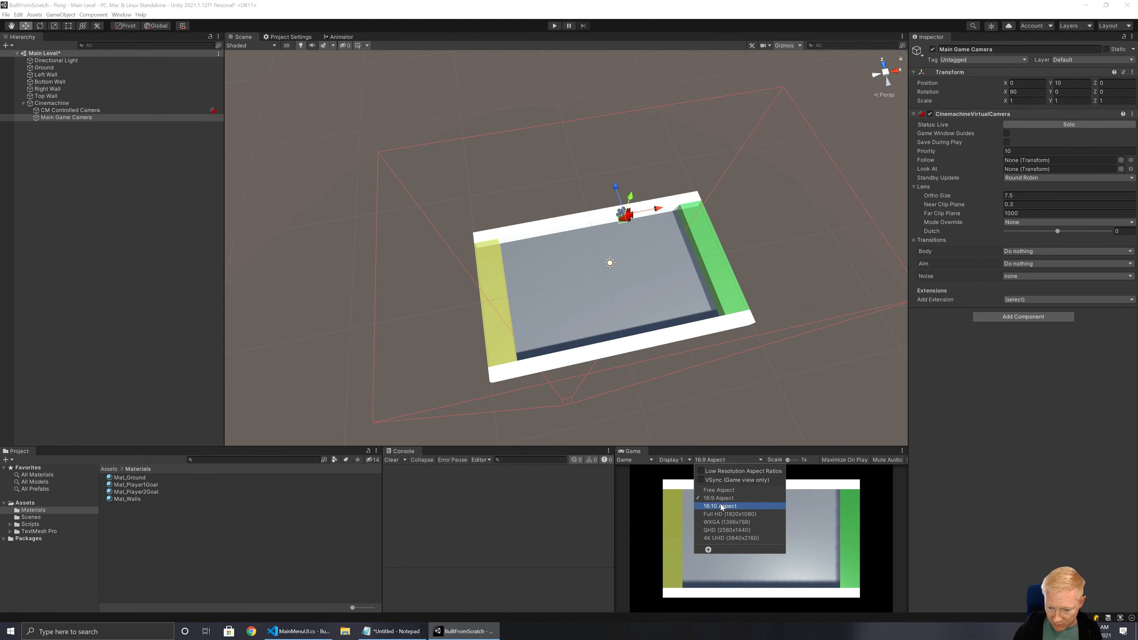
pyautogui.click(719, 490)
pyautogui.moveTo(613, 510)
pyautogui.mouseDown()
pyautogui.moveTo(727, 507)
pyautogui.moveTo(632, 508)
pyautogui.mouseUp()
# Try the Game view's Low Resolution Aspect Ratios option and switch it off again
pyautogui.click(732, 461)
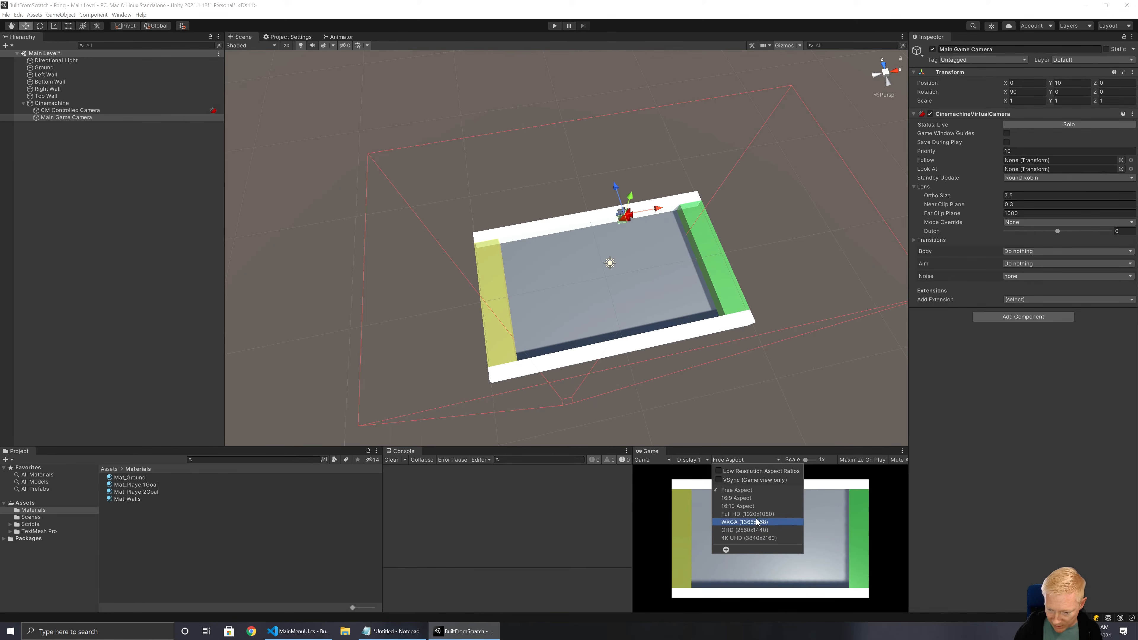
pyautogui.click(719, 471)
pyautogui.click(723, 460)
pyautogui.click(722, 462)
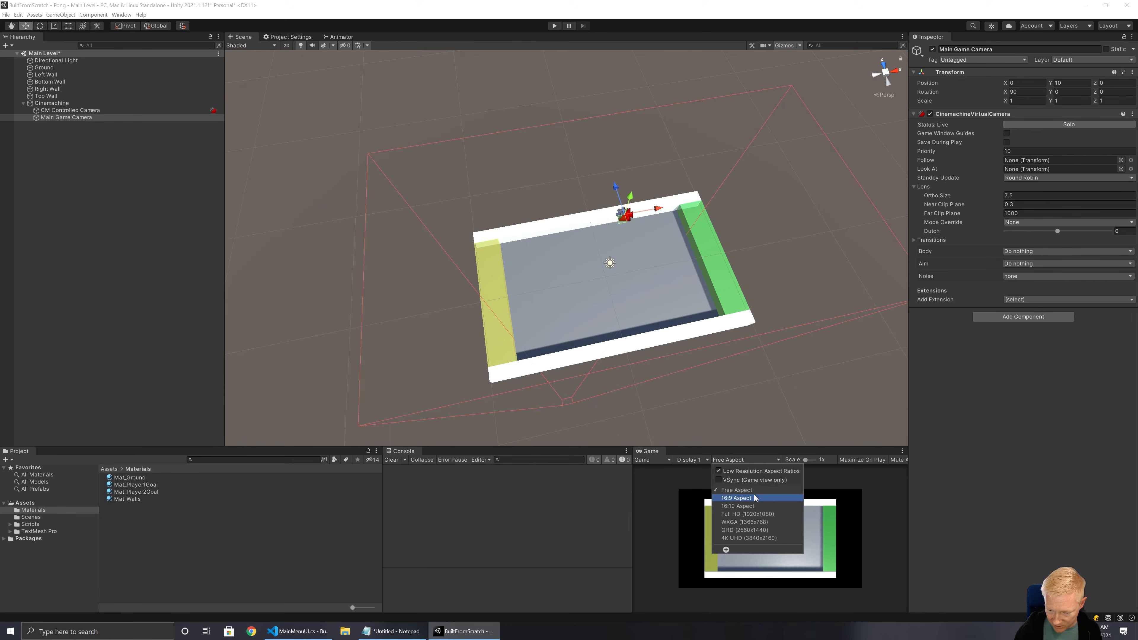
pyautogui.click(742, 472)
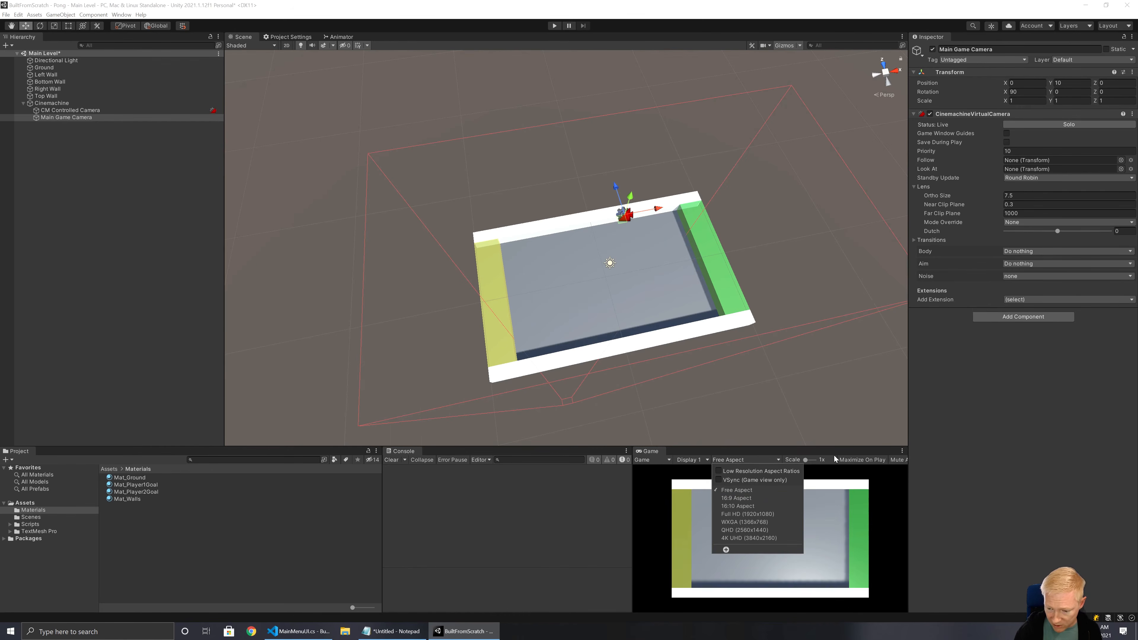
pyautogui.click(886, 489)
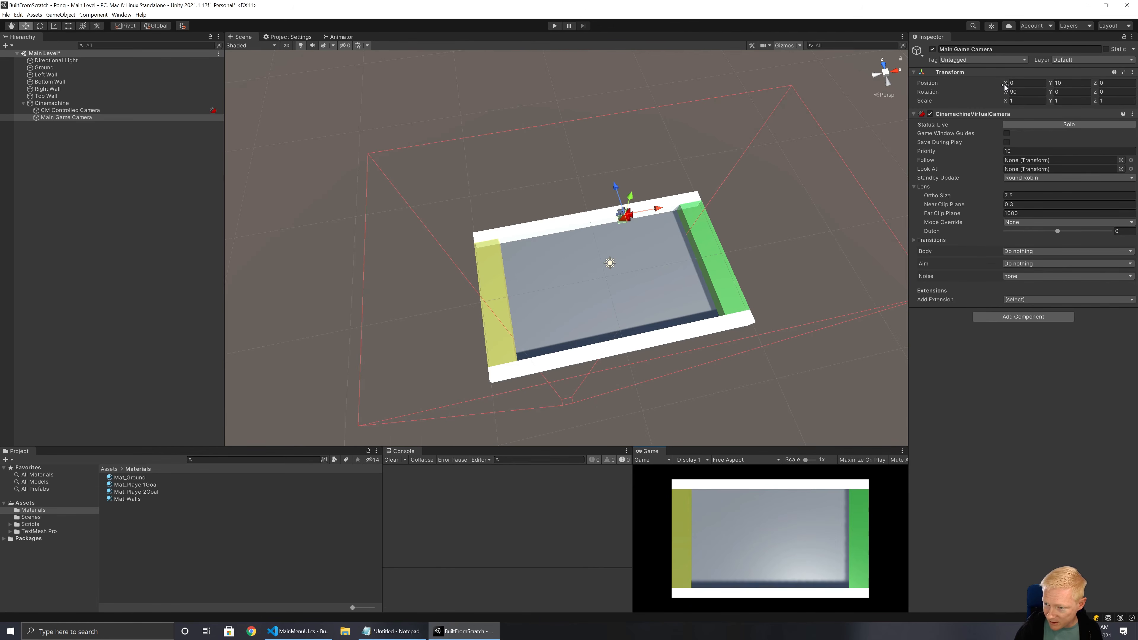
# Set the Main Game Camera's Z position to 1
pyautogui.moveTo(1096, 86); pyautogui.dragTo(1099, 87)
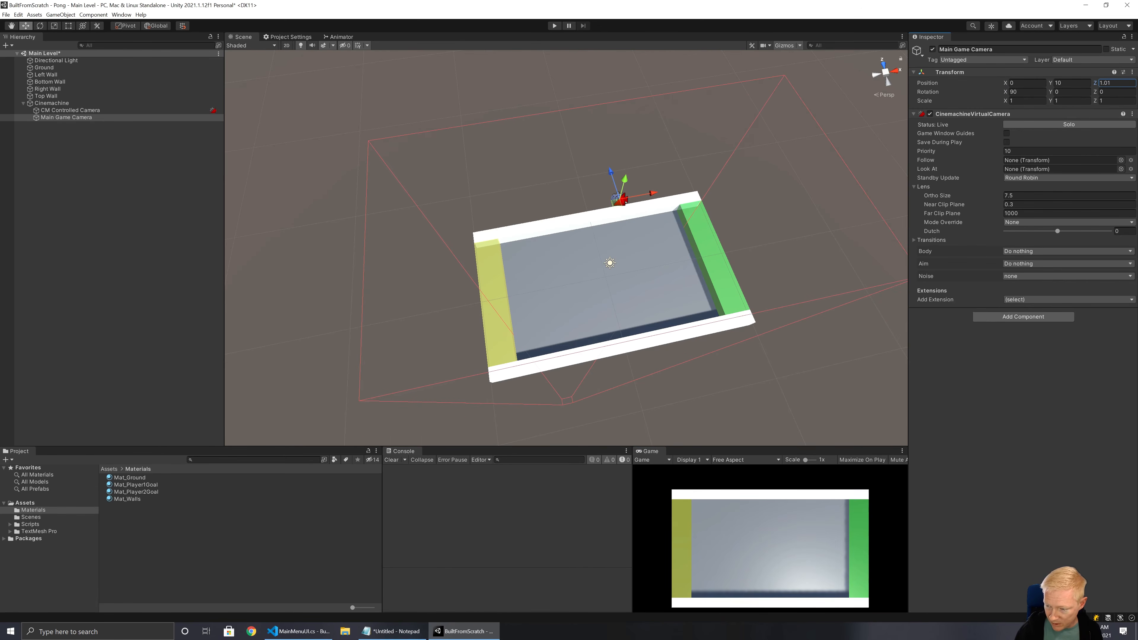
pyautogui.click(1104, 84)
pyautogui.write('1')
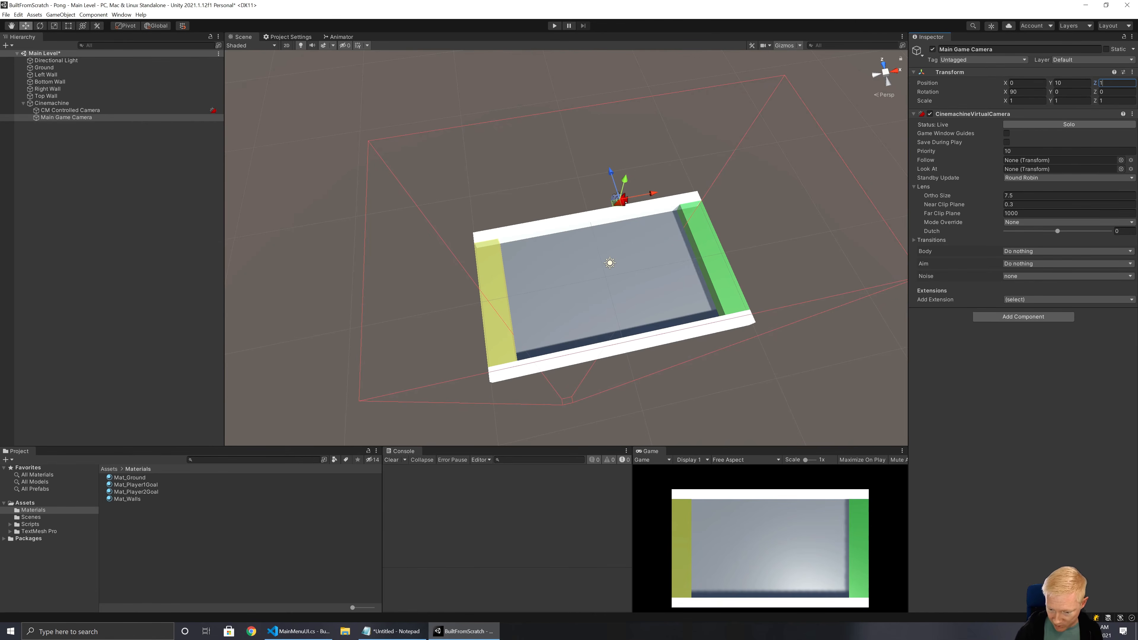
# Compare the camera framing in the Game view at 16:9, 16:10, Free Aspect, Full HD (1920x1080) and WXGA (1366x768)
pyautogui.click(744, 461)
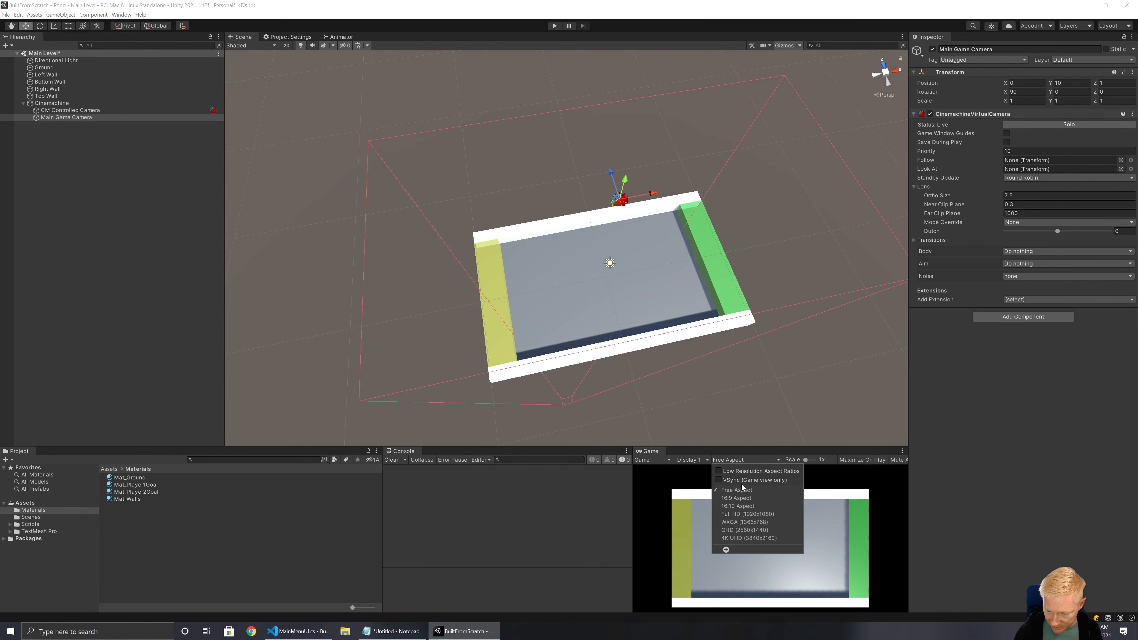
pyautogui.click(736, 498)
pyautogui.click(745, 460)
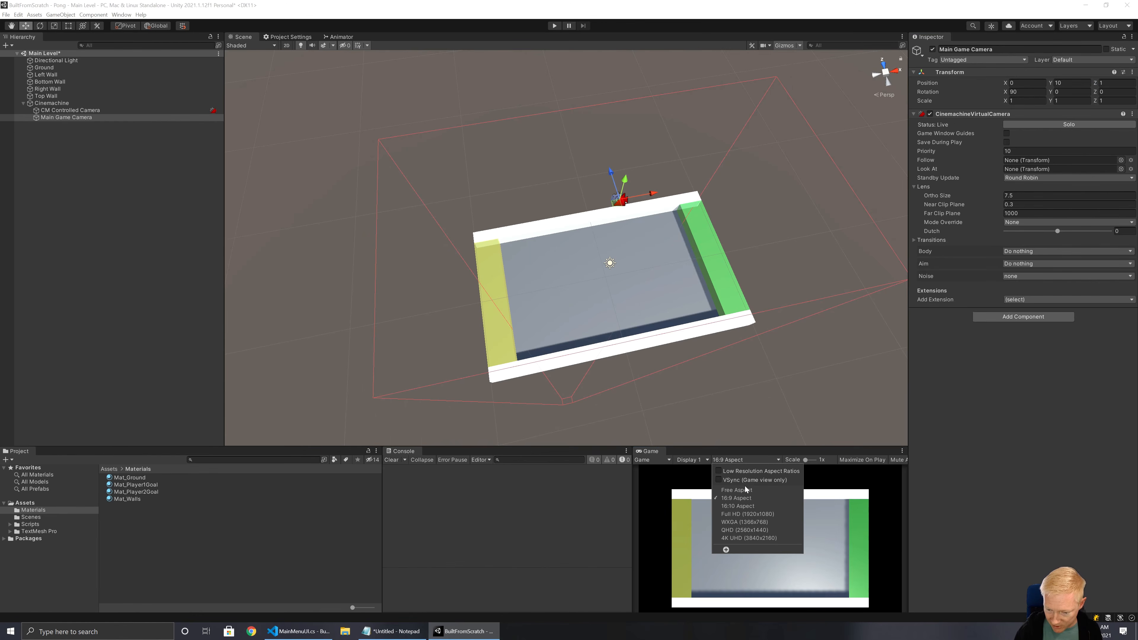
pyautogui.click(740, 503)
pyautogui.click(742, 460)
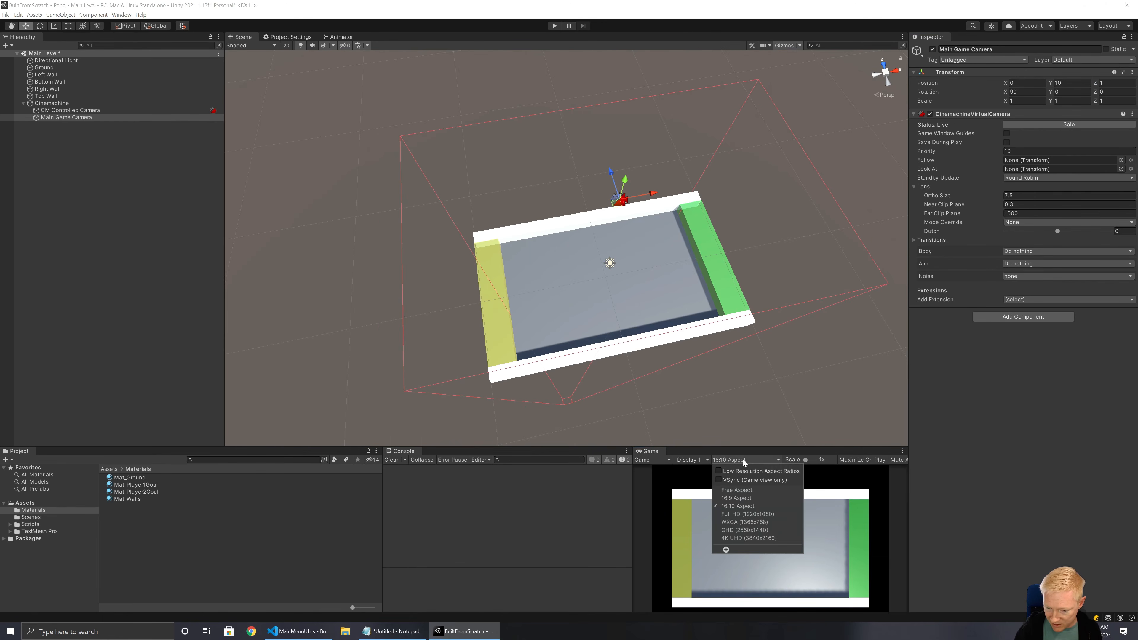
pyautogui.click(751, 493)
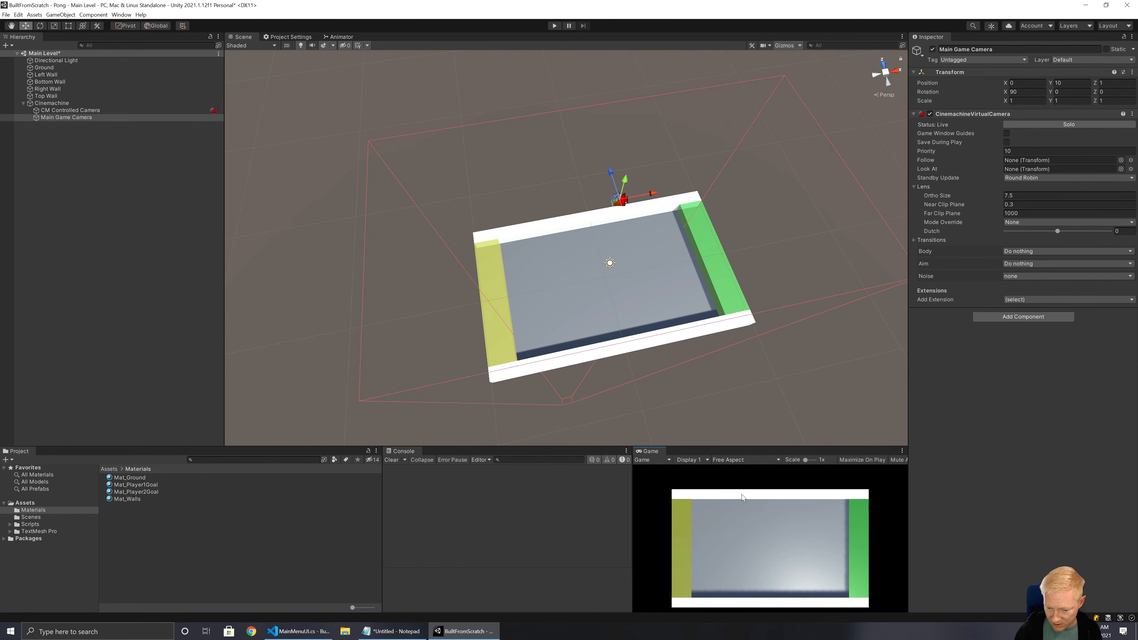
pyautogui.click(749, 459)
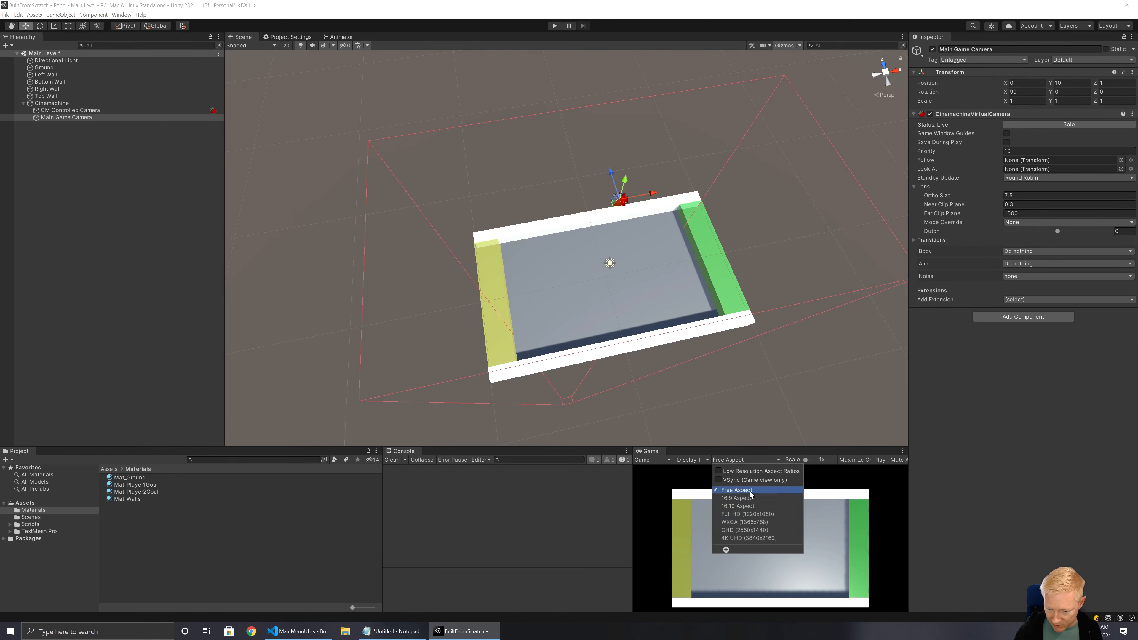
pyautogui.click(750, 514)
pyautogui.click(744, 463)
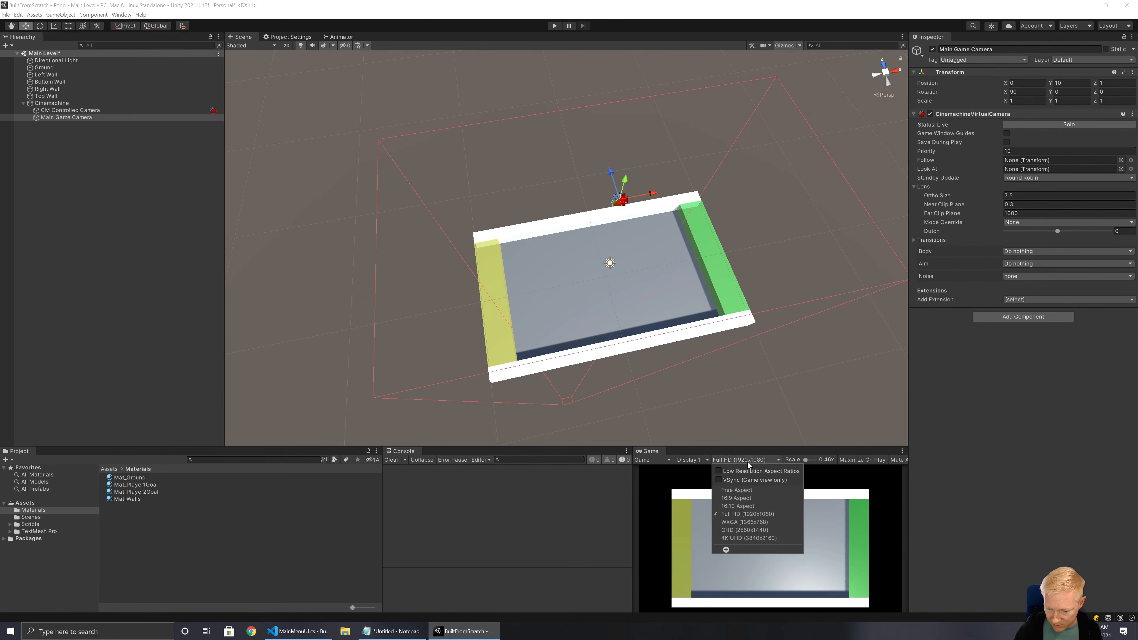
pyautogui.click(749, 521)
pyautogui.click(744, 461)
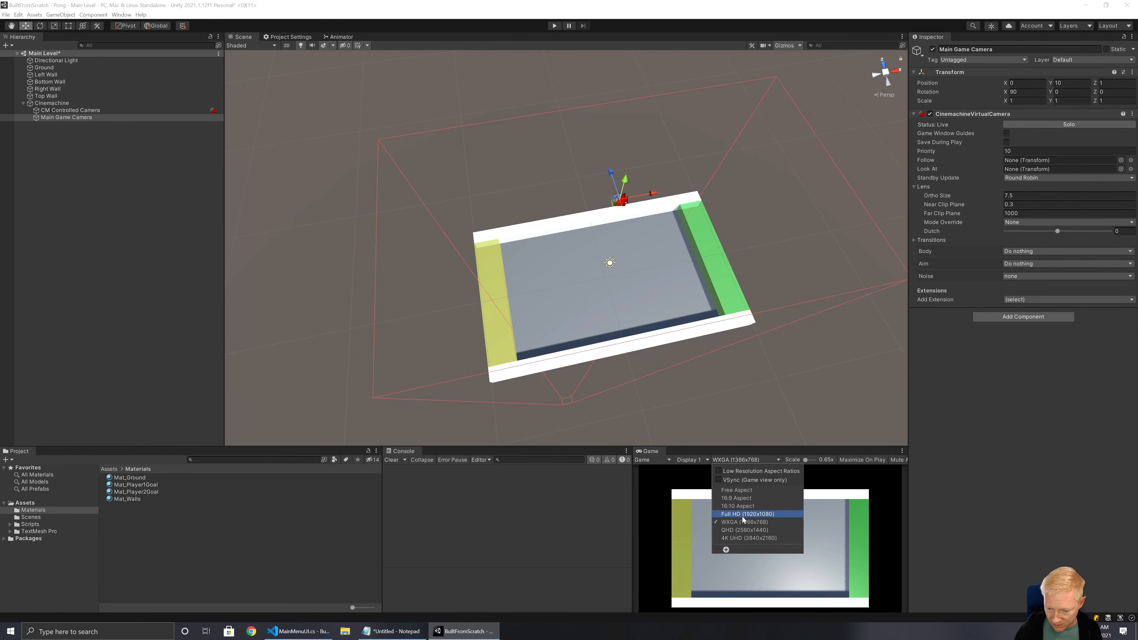
pyautogui.click(738, 498)
# Narrow the Game view slightly and set its aspect ratio to 16:10
pyautogui.moveTo(633, 516)
pyautogui.mouseDown()
pyautogui.moveTo(830, 520)
pyautogui.moveTo(644, 509)
pyautogui.mouseUp()
pyautogui.click(797, 461)
pyautogui.click(770, 488)
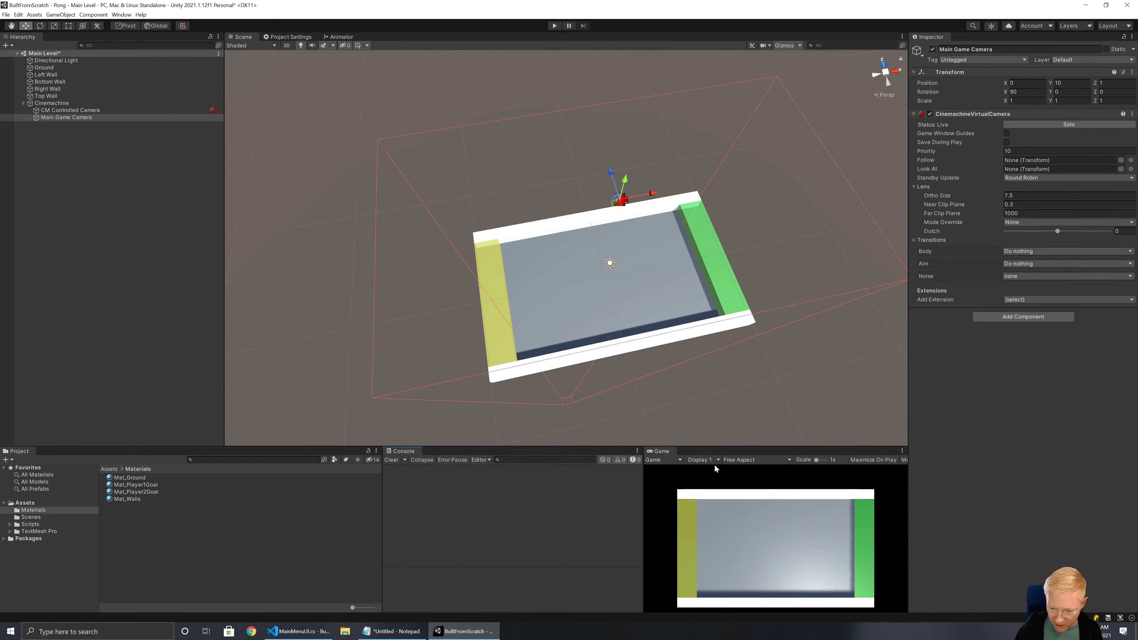
pyautogui.click(731, 459)
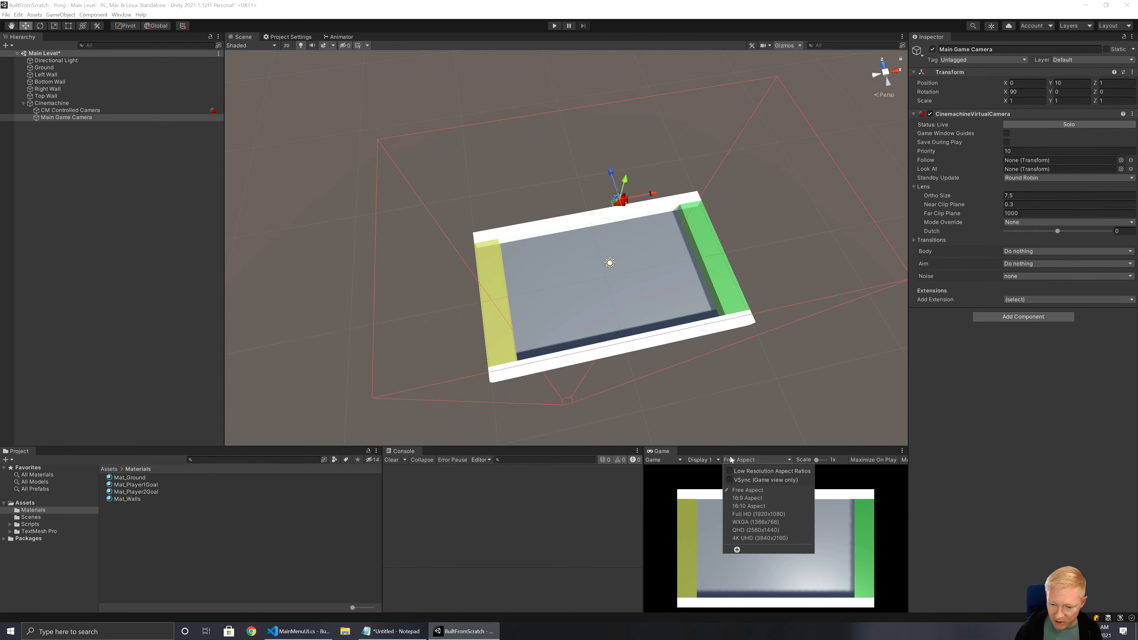
pyautogui.click(745, 506)
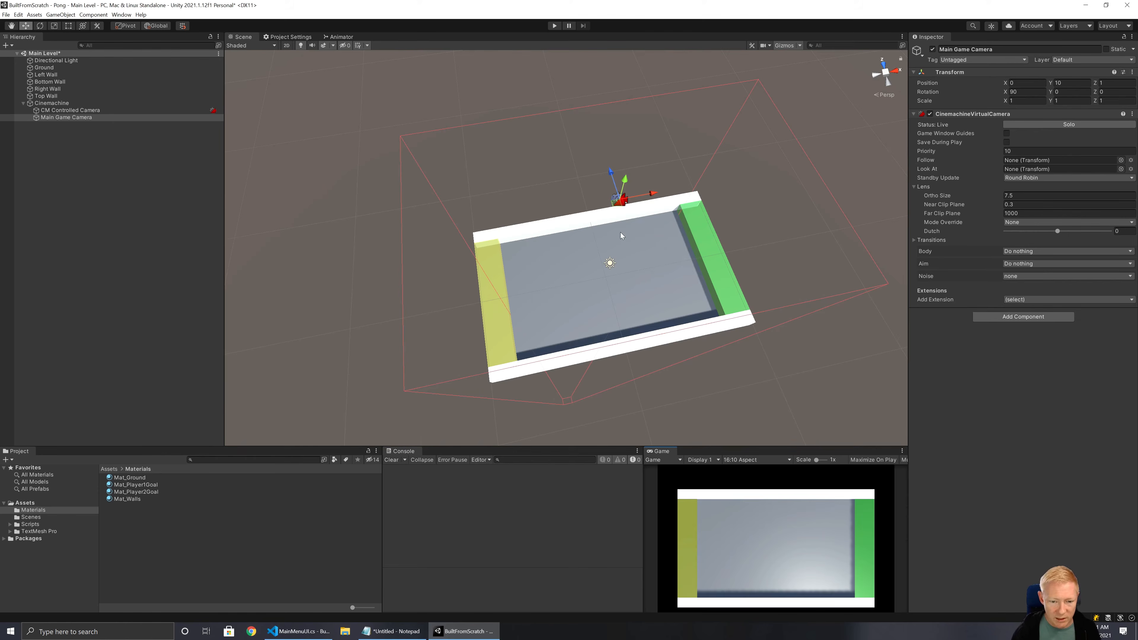
# Create an empty GameObject at the scene's root and set its position to 0 on X, Y and Z
pyautogui.moveTo(590, 285); pyautogui.dragTo(574, 285, button='right')
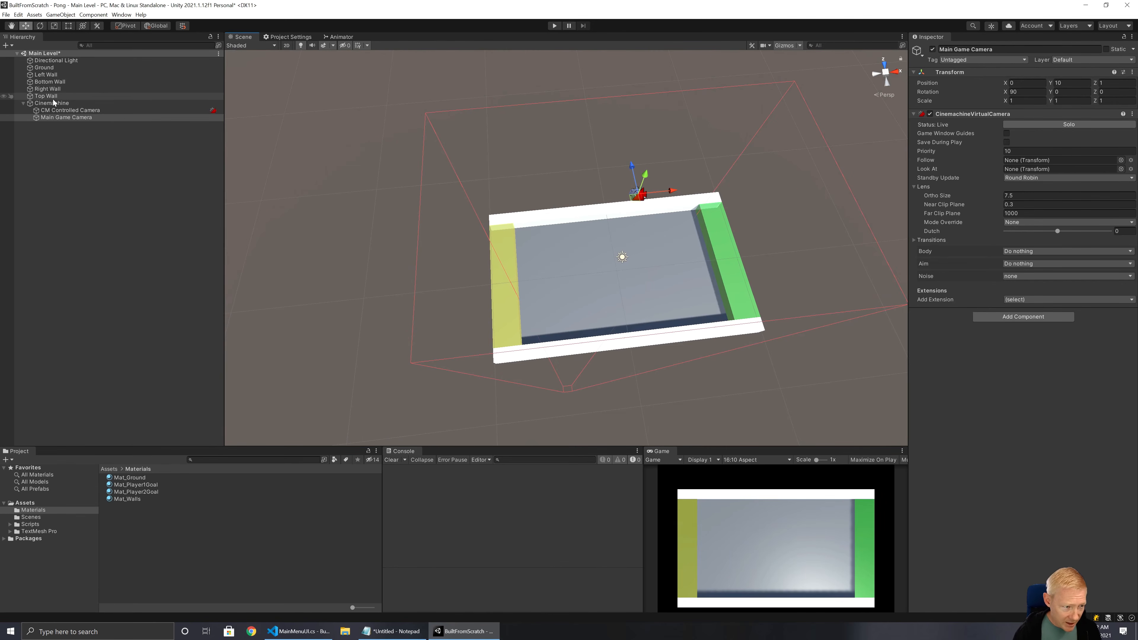
pyautogui.click(46, 74)
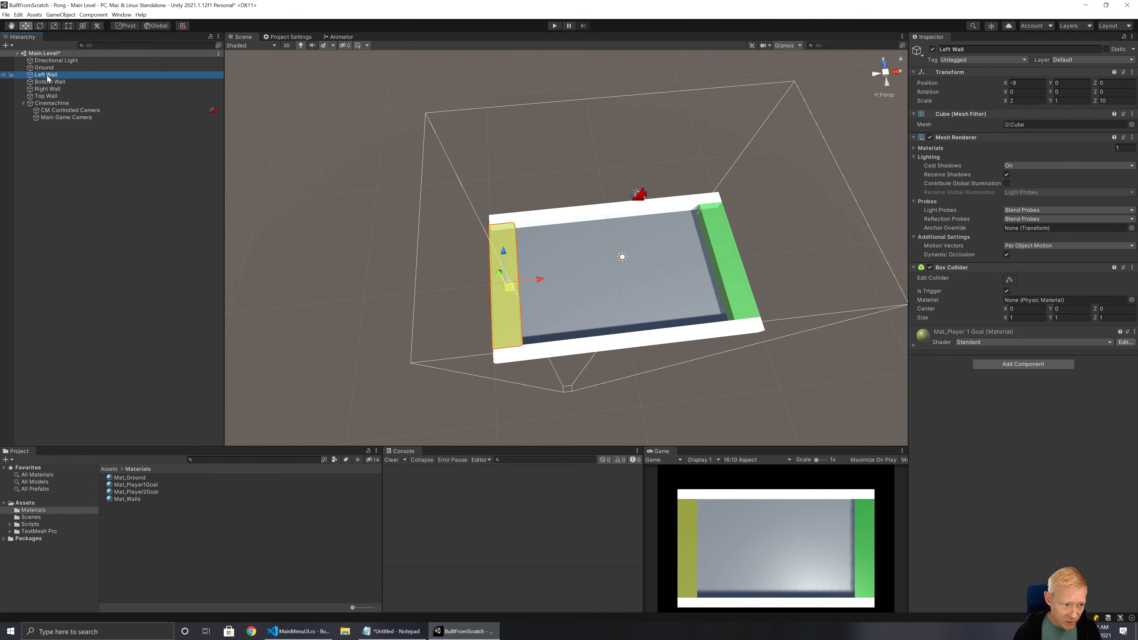
pyautogui.rightClick(57, 165)
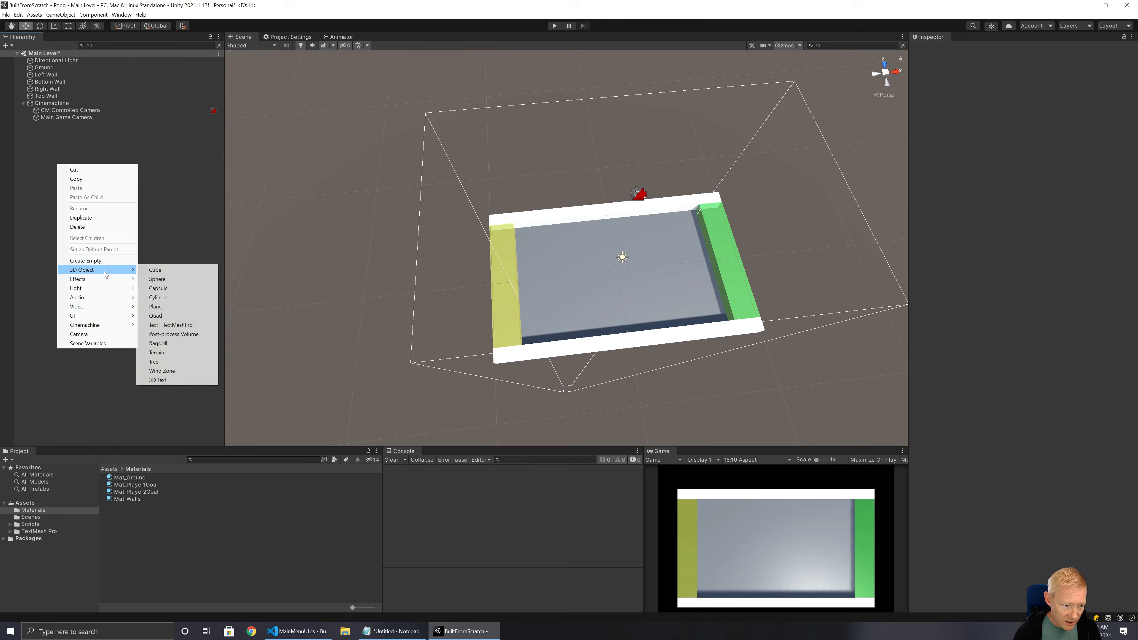
pyautogui.click(85, 261)
pyautogui.click(1026, 82)
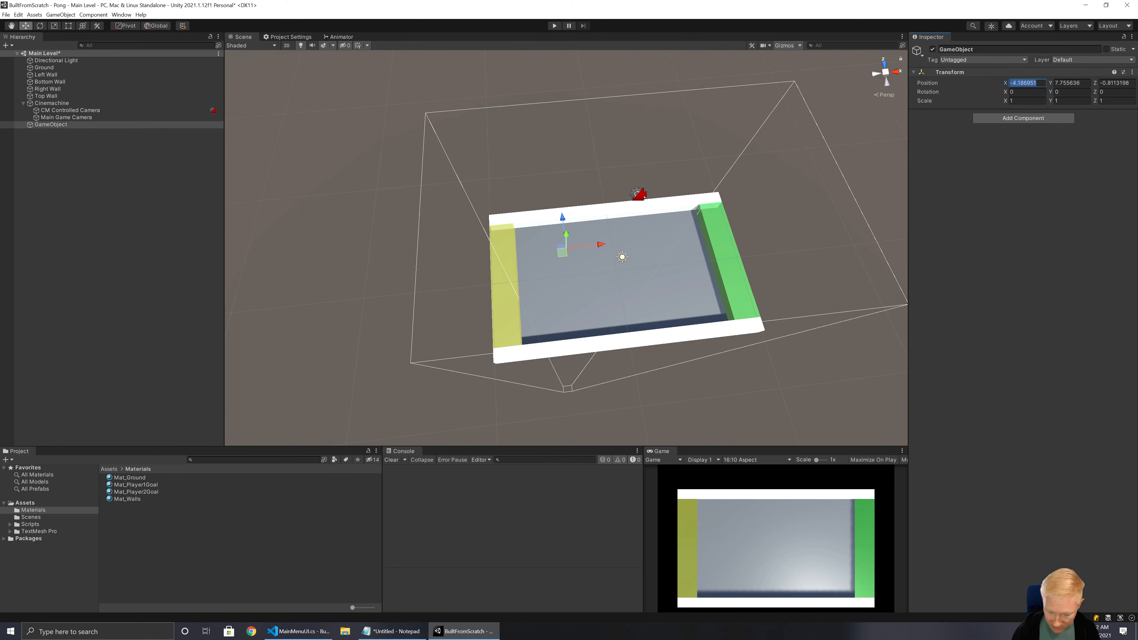
pyautogui.write('0')
pyautogui.press('Tab')
pyautogui.write('0')
pyautogui.press('Tab')
pyautogui.write('0')
pyautogui.click(81, 166)
# Rename the new empty GameObject as Geometry
pyautogui.click(50, 125)
pyautogui.click(51, 125)
pyautogui.write('Beo')
pyautogui.write('metry')
pyautogui.press('Return')
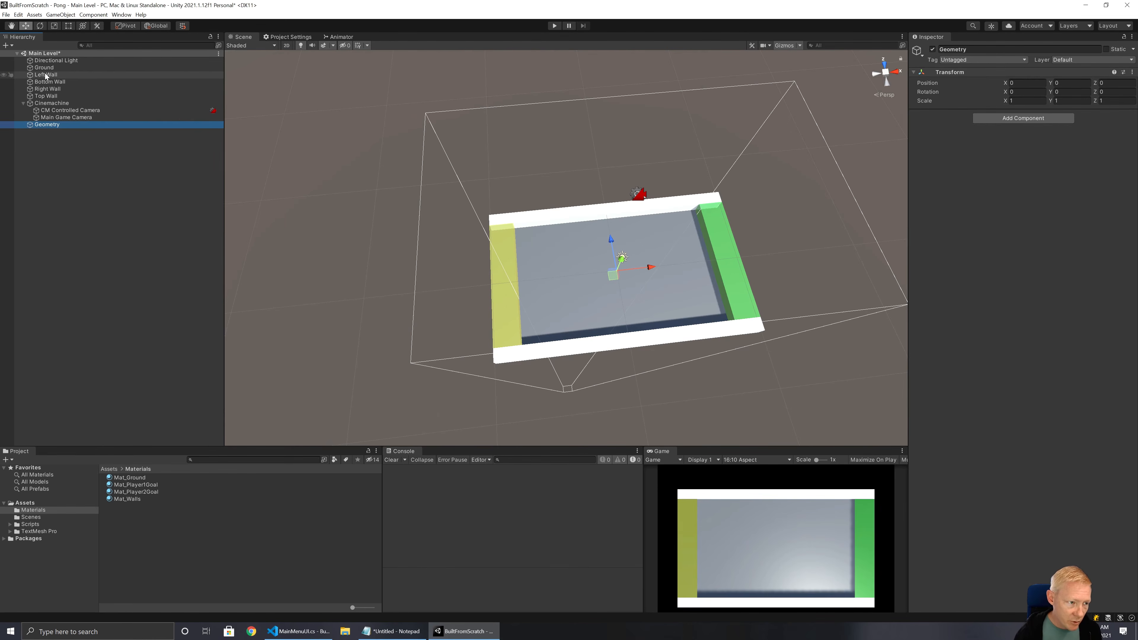
# Make Ground and the Left, Bottom, Right and Top Walls children of the Geometry object
pyautogui.click(45, 68)
pyautogui.keyDown('shift'); pyautogui.click(44, 94); pyautogui.keyUp('shift')
pyautogui.moveTo(45, 94); pyautogui.dragTo(49, 125)
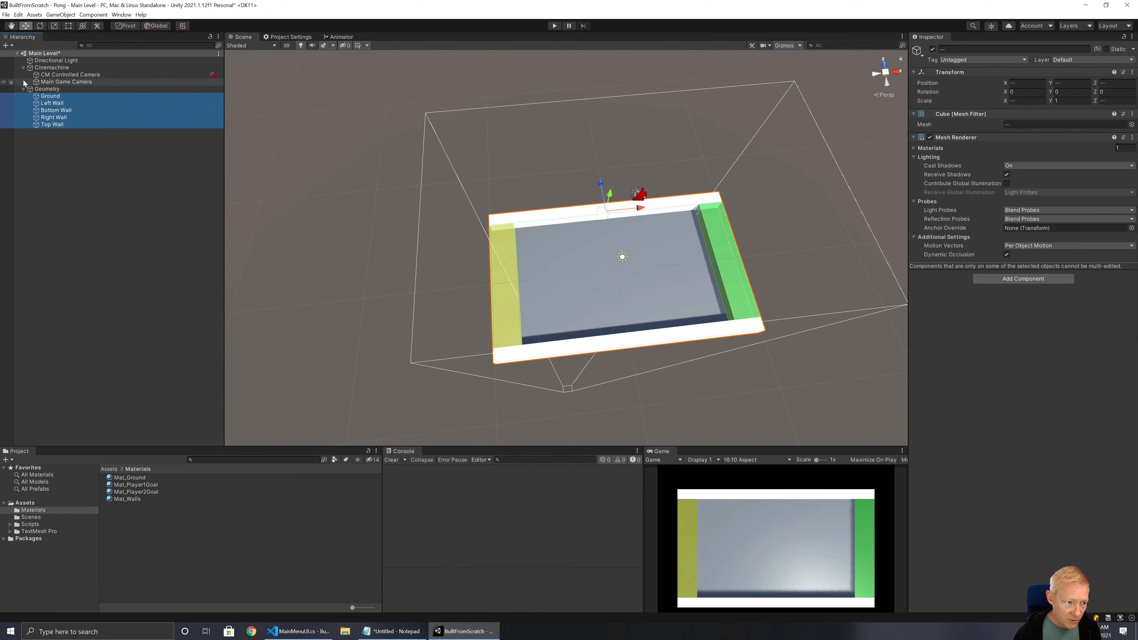
# Turn Cast Shadows off for Ground and all four walls together
pyautogui.click(64, 98)
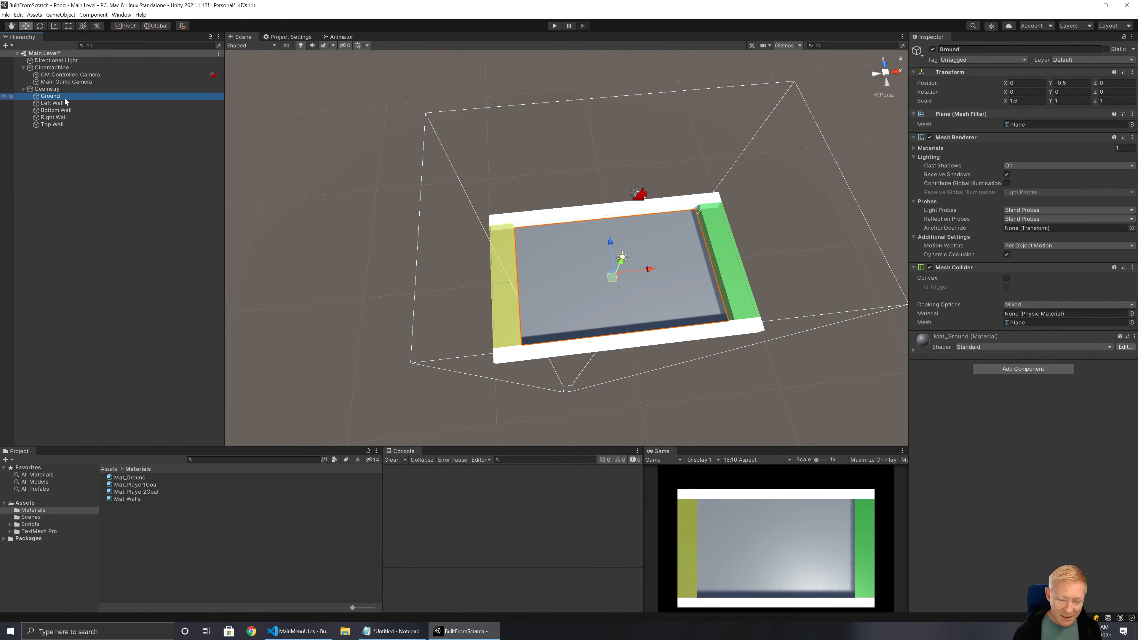
pyautogui.keyDown('shift'); pyautogui.click(43, 124); pyautogui.keyUp('shift')
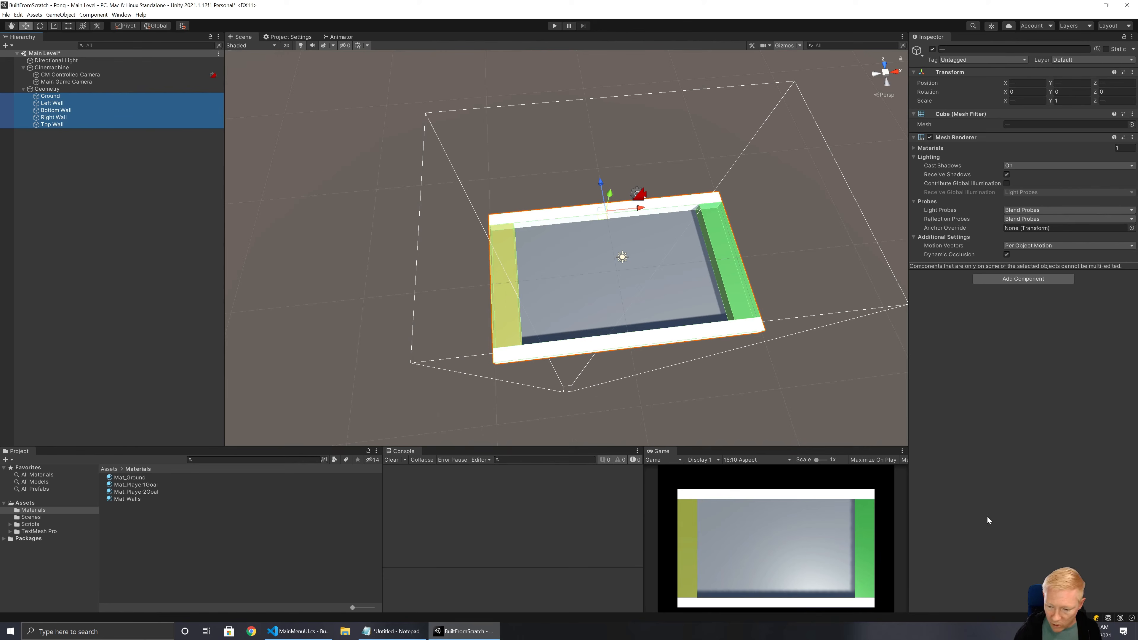
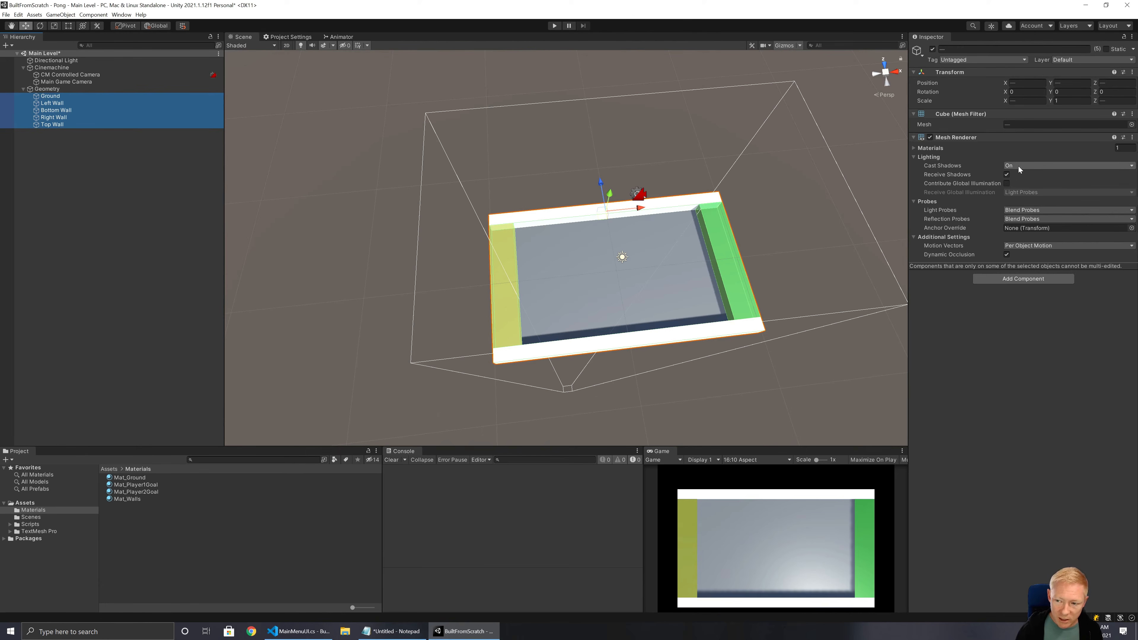
pyautogui.click(1018, 166)
pyautogui.click(1026, 175)
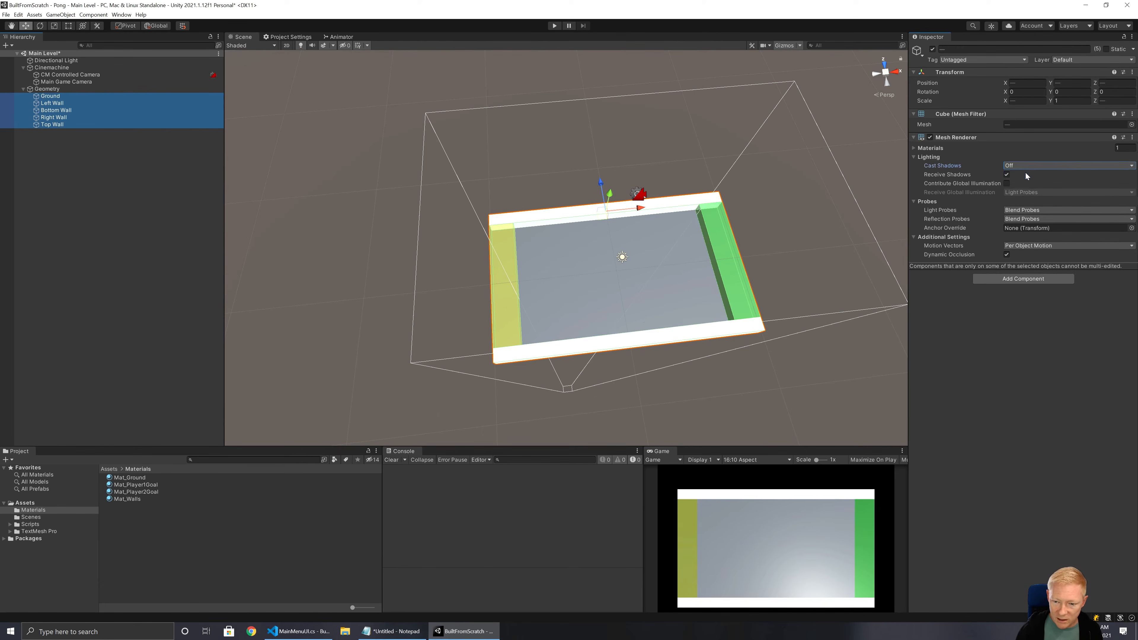
# Collapse the Geometry group and add a Sphere at the root of the Main Level scene
pyautogui.click(97, 176)
pyautogui.click(23, 88)
pyautogui.rightClick(35, 107)
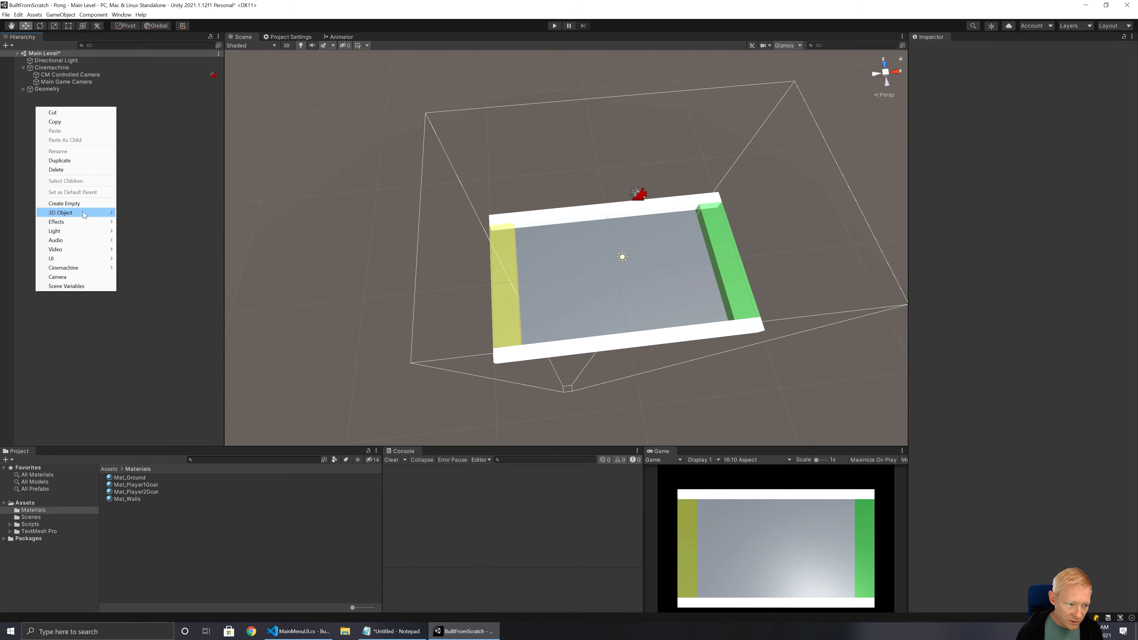
pyautogui.moveTo(84, 214)
pyautogui.click(135, 222)
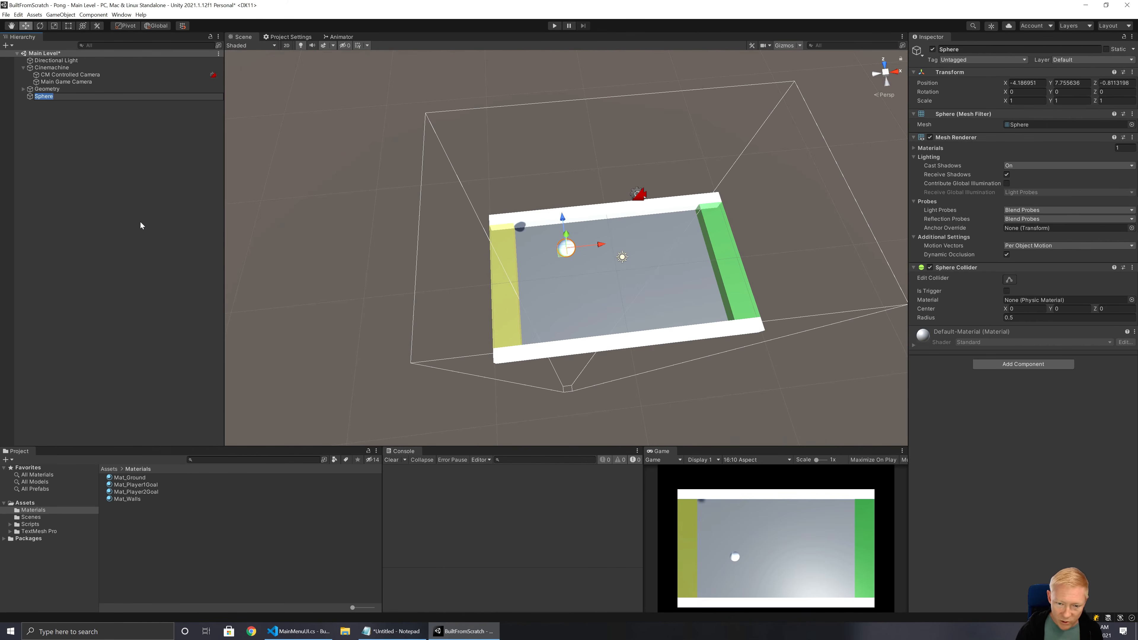
# Set the sphere's position to 0 on X, Y and Z and its scale to 0.5 on all three axes
pyautogui.click(1026, 82)
pyautogui.write('0')
pyautogui.press('Tab')
pyautogui.write('0')
pyautogui.press('Tab')
pyautogui.write('0')
pyautogui.press('Tab')
pyautogui.press('Tab')
pyautogui.press('Tab')
pyautogui.press('Tab')
pyautogui.write('0.5')
pyautogui.press('Tab')
pyautogui.write('0.5')
pyautogui.press('Tab')
pyautogui.write('0.5')
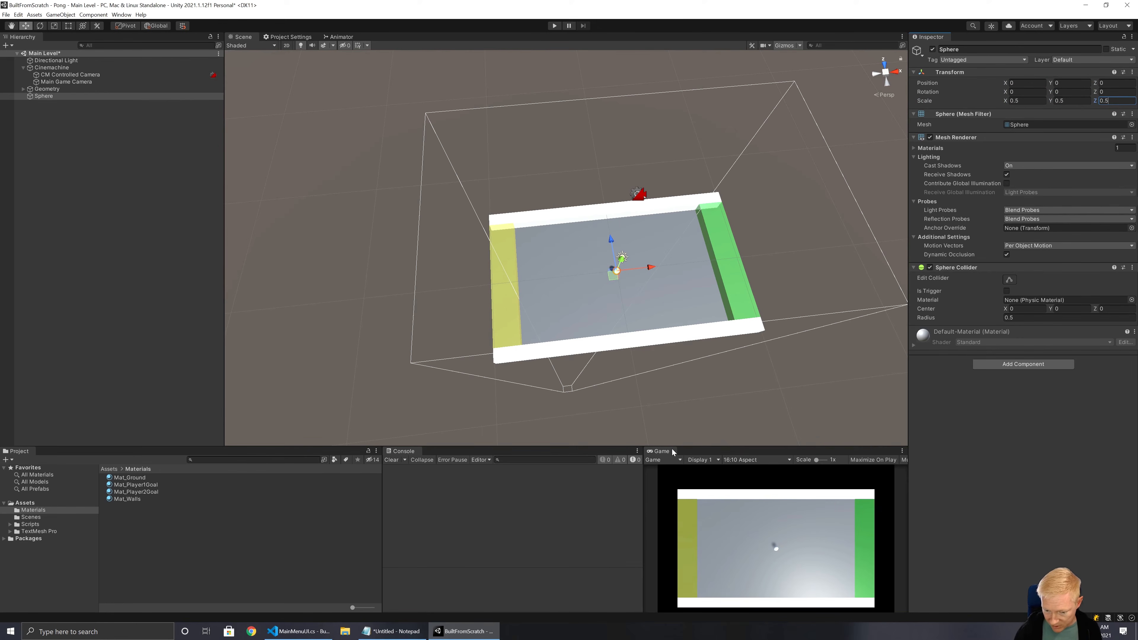
# Dock the Game view alongside the Scene view and rename the sphere as Ball
pyautogui.moveTo(662, 451); pyautogui.dragTo(374, 38)
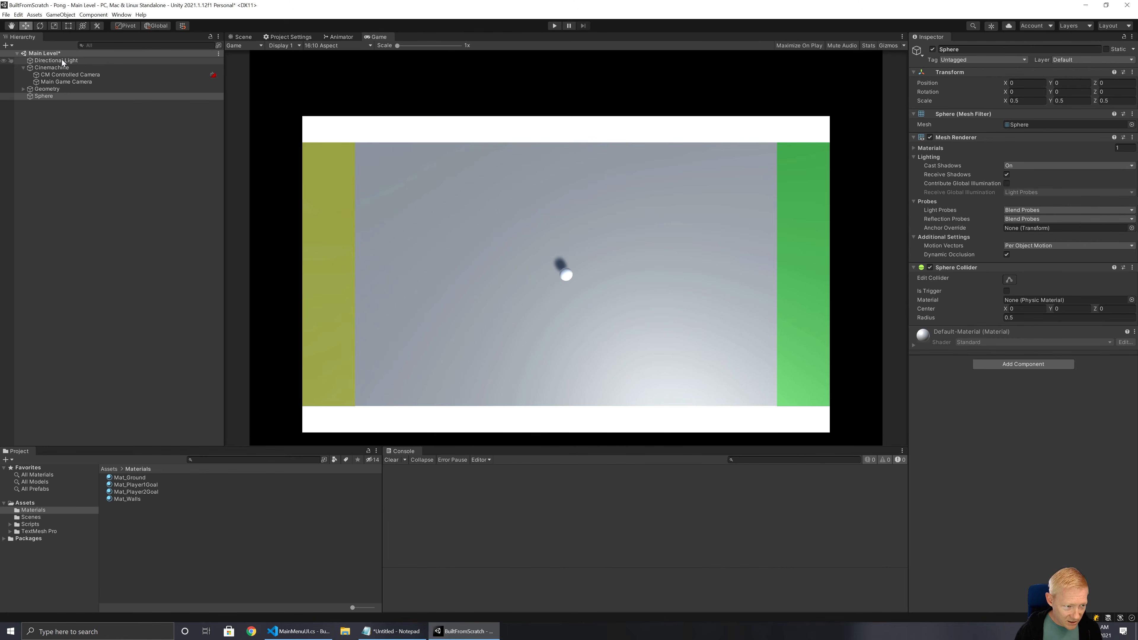
pyautogui.click(55, 96)
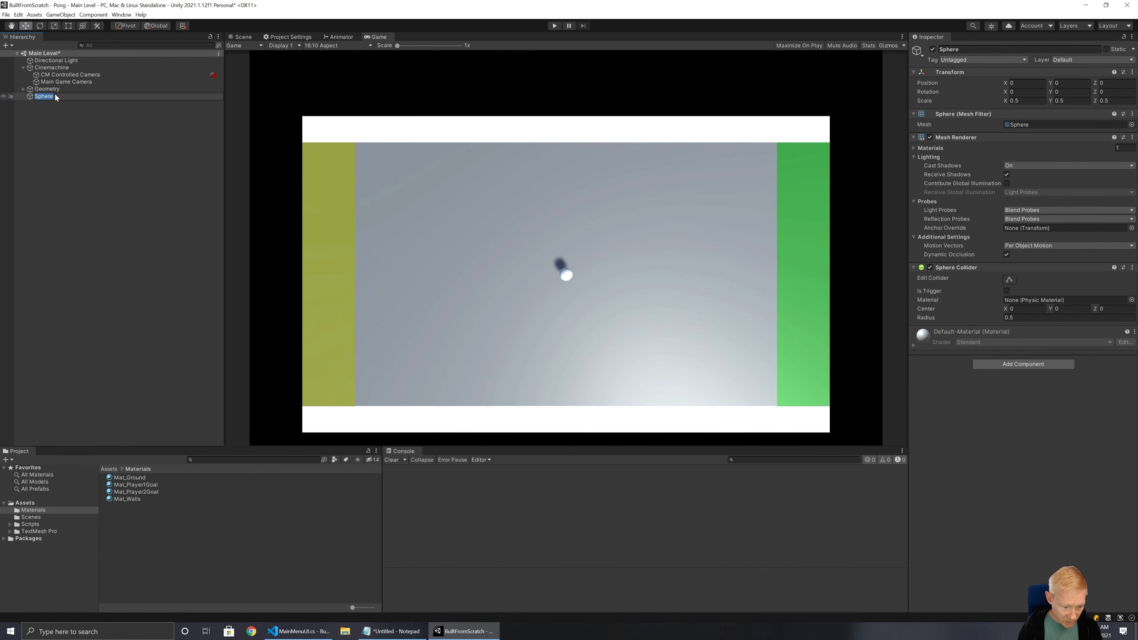
pyautogui.write('Ball')
pyautogui.press('Return')
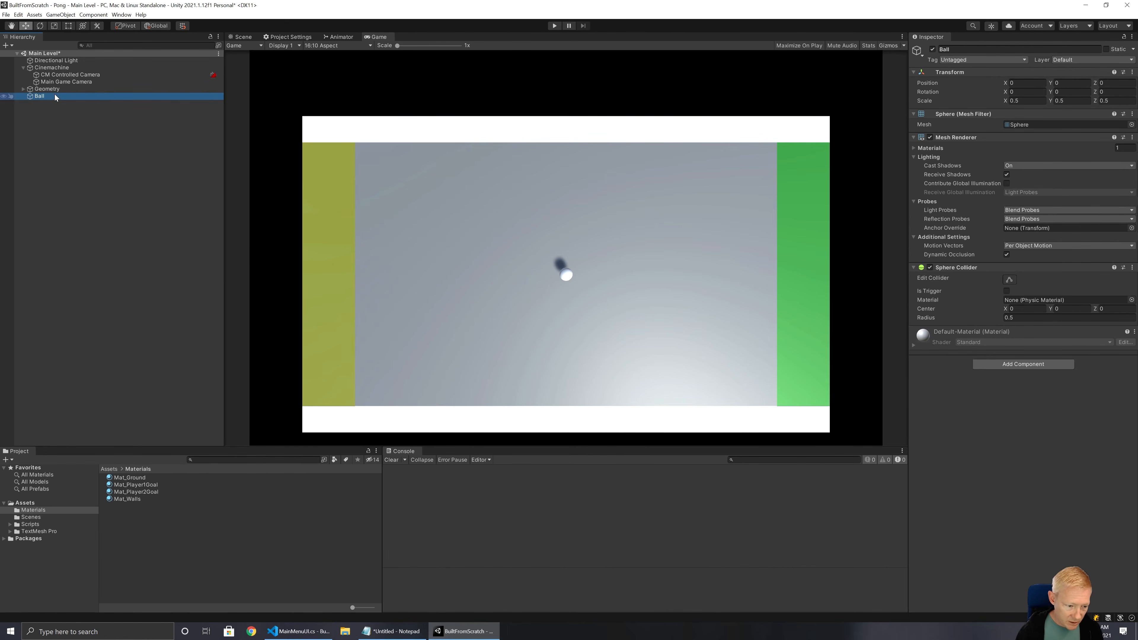
# Darken the Mat_Ground material's albedo color by setting its HSV value (V) to 20
pyautogui.click(140, 477)
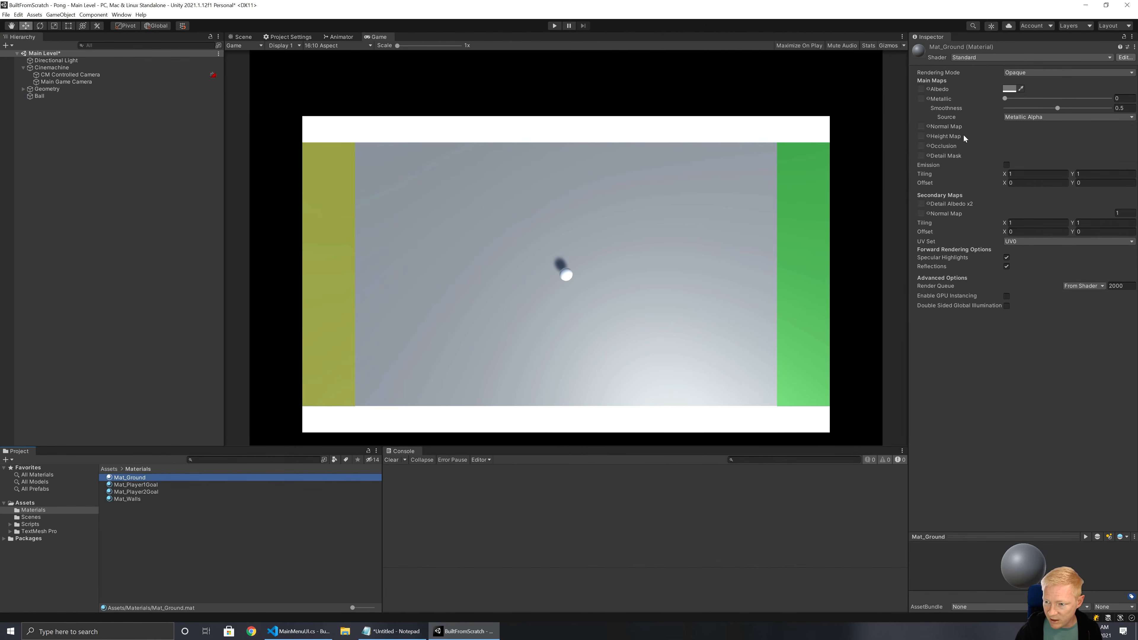
pyautogui.click(1009, 88)
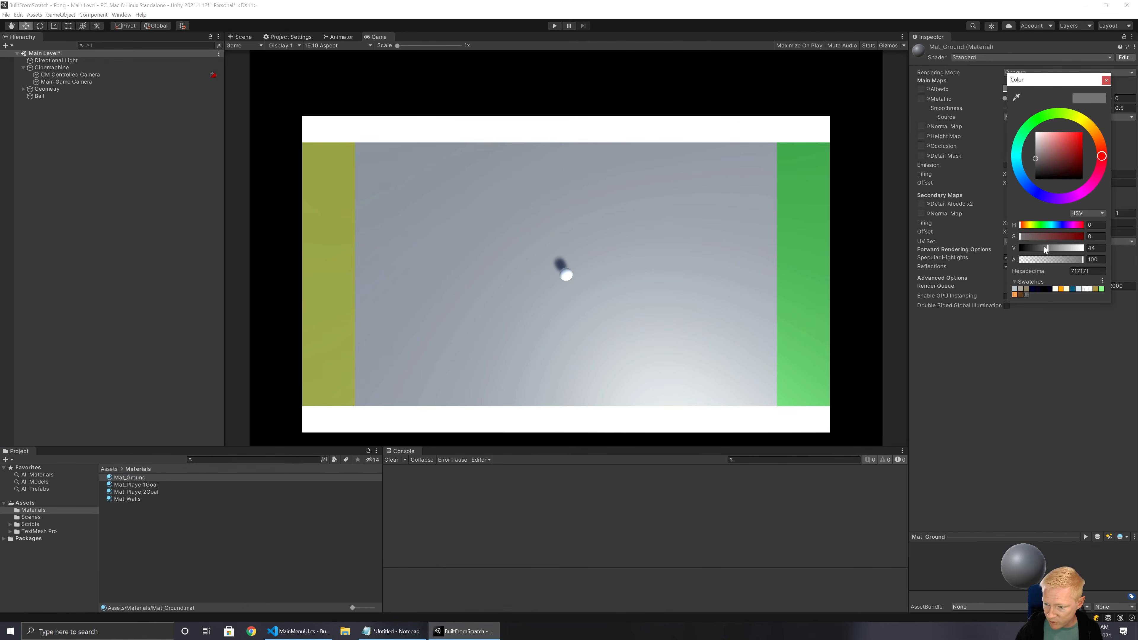
pyautogui.moveTo(1046, 246); pyautogui.dragTo(1034, 251)
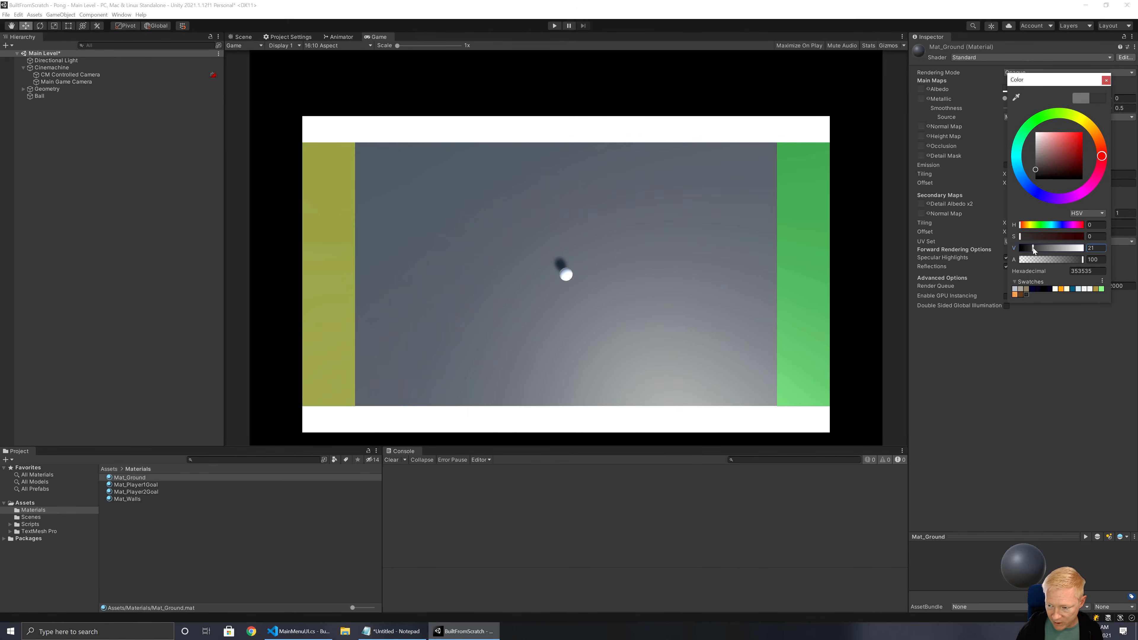
pyautogui.click(1098, 247)
pyautogui.write('20')
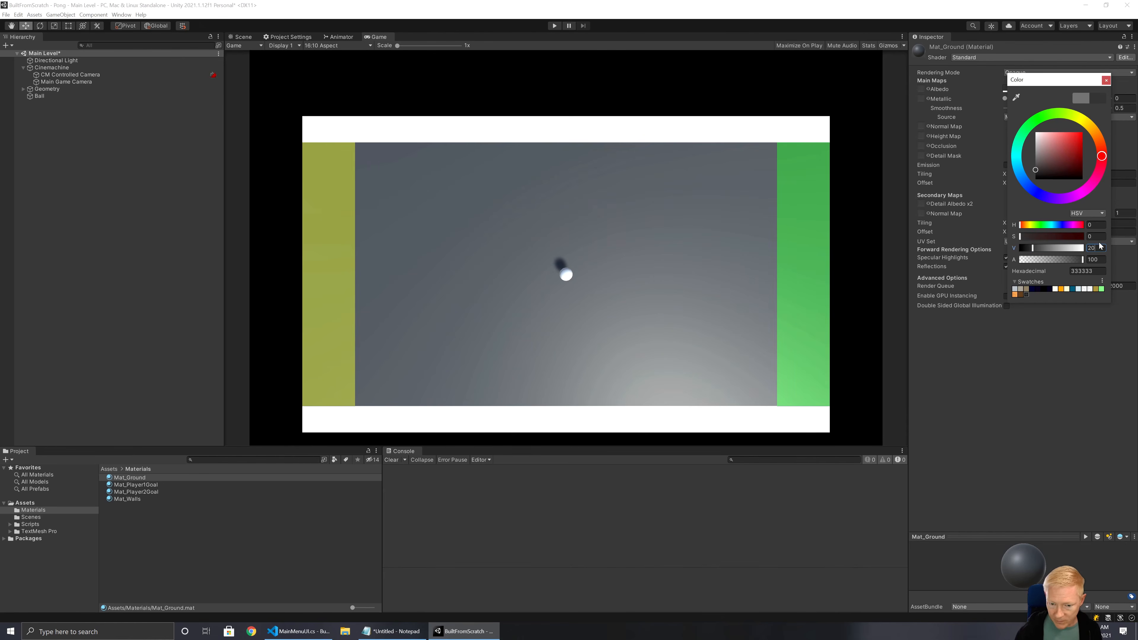
# Set the Directional Light's rotation to 0 on Y and 60 on X, trying 90 and 30 on X before settling
pyautogui.click(62, 61)
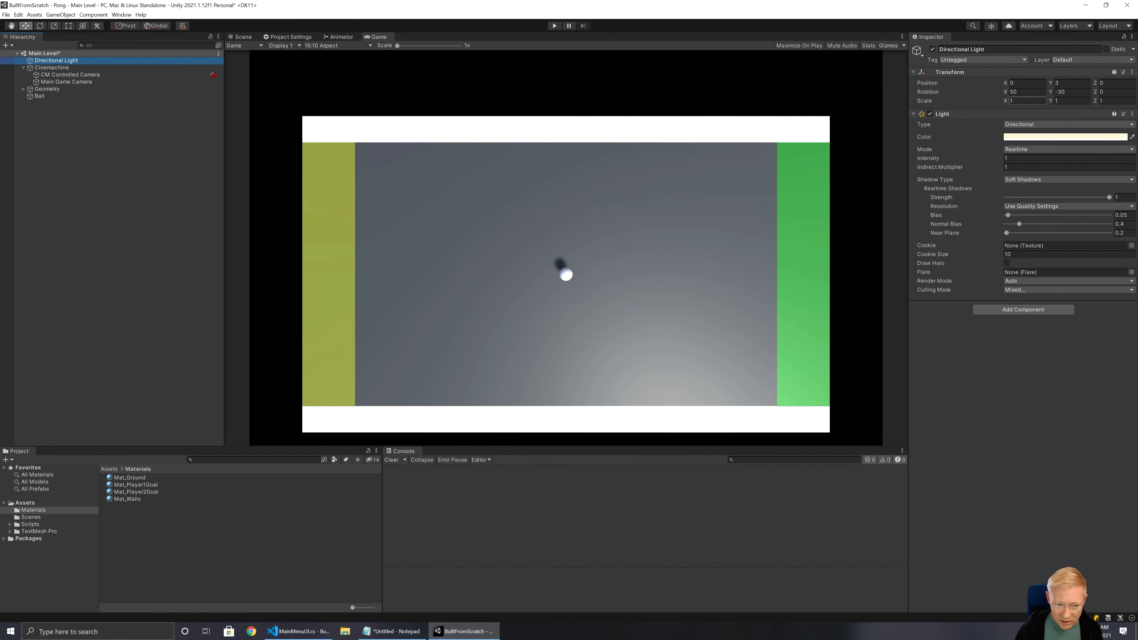
pyautogui.click(1056, 92)
pyautogui.press('BackSpace')
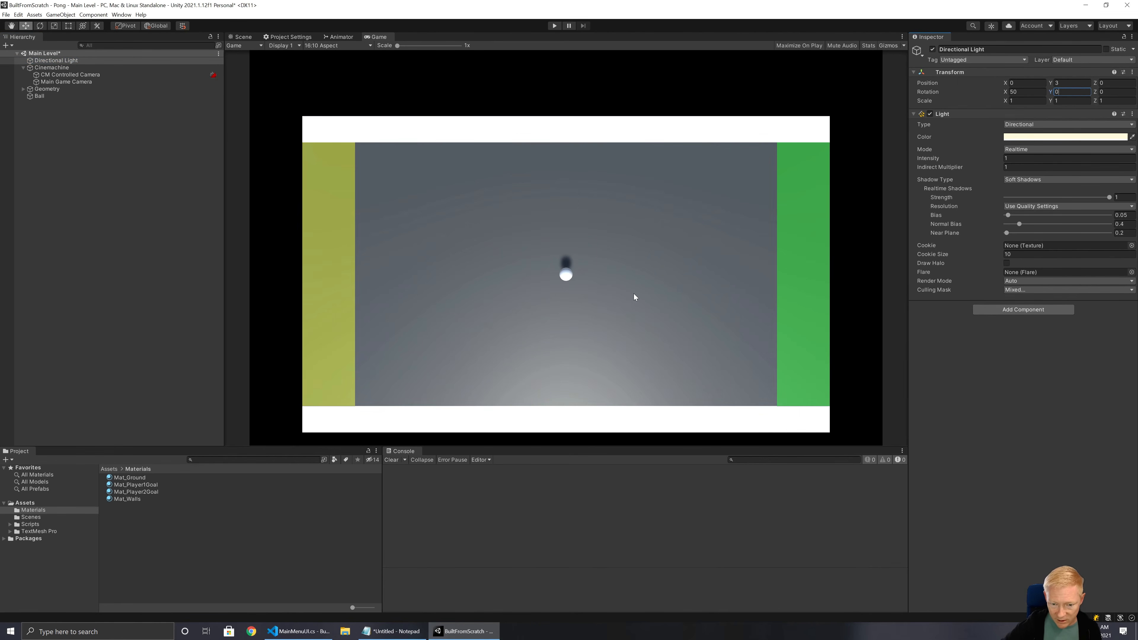
pyautogui.click(1026, 92)
pyautogui.write('90')
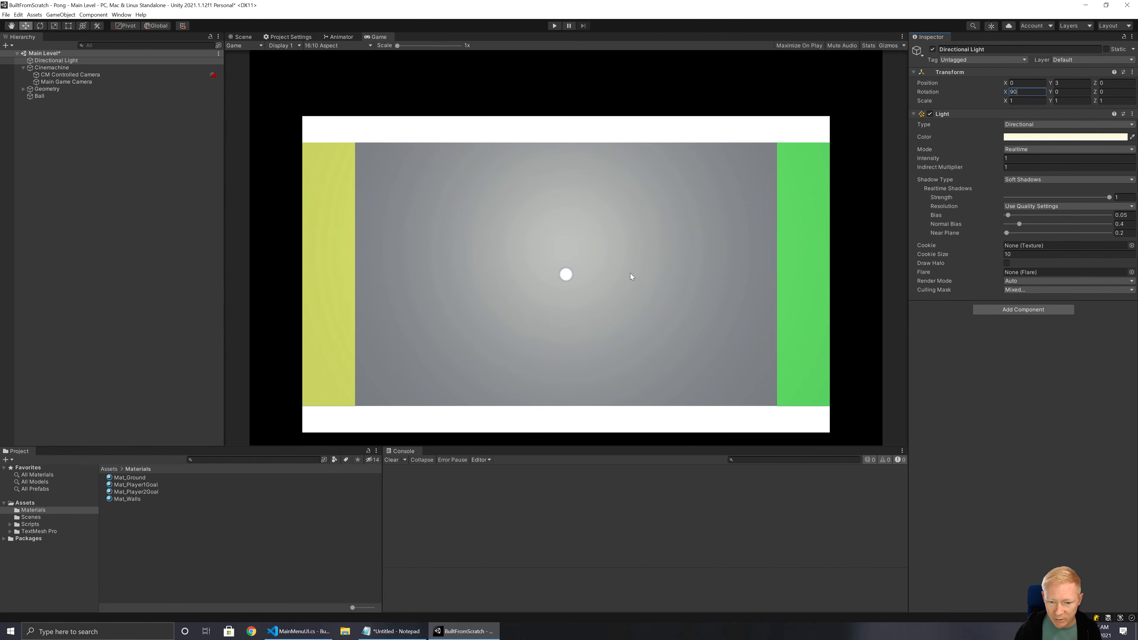
pyautogui.press('Return')
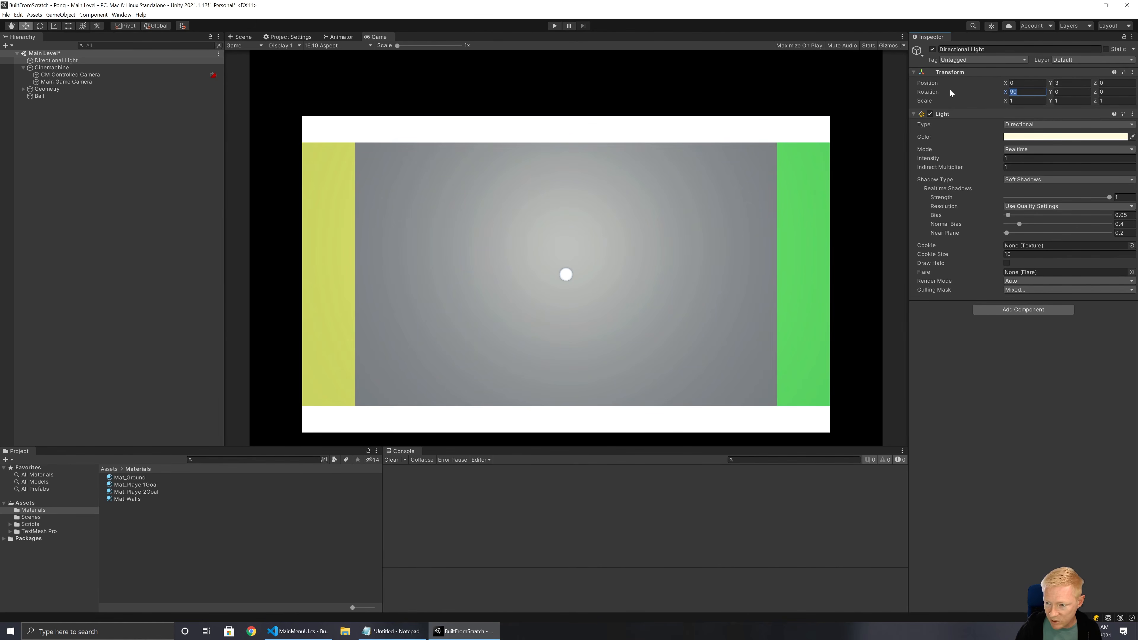
pyautogui.write('30')
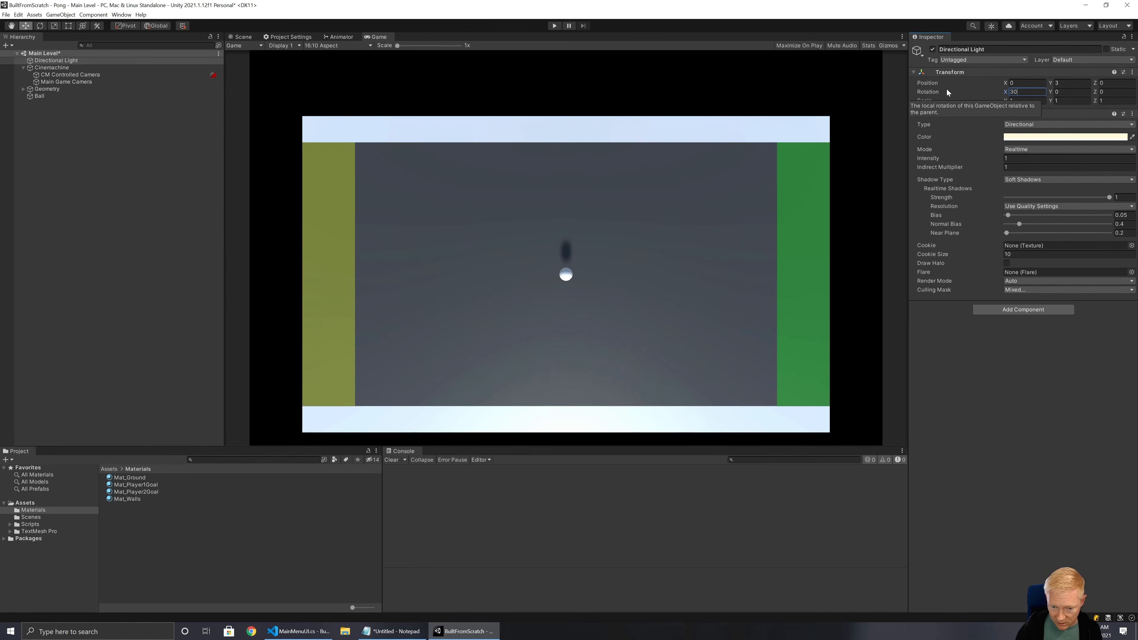
pyautogui.write('60')
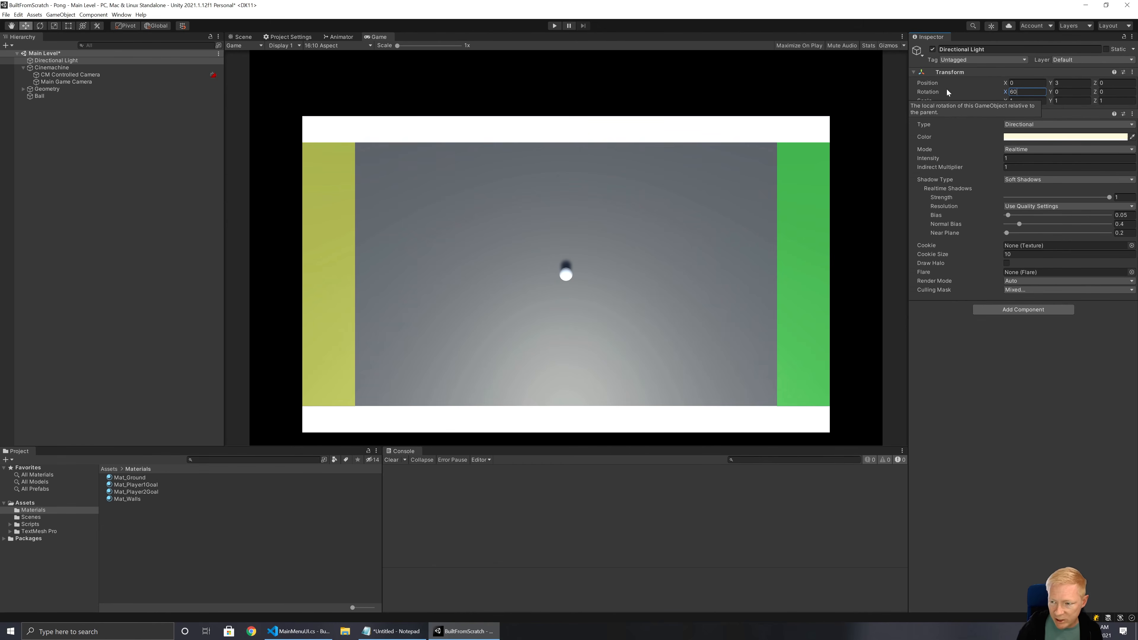
# Try a Y rotation of -30 on the Directional Light, restore it to 0, and check the light's color
pyautogui.click(1078, 92)
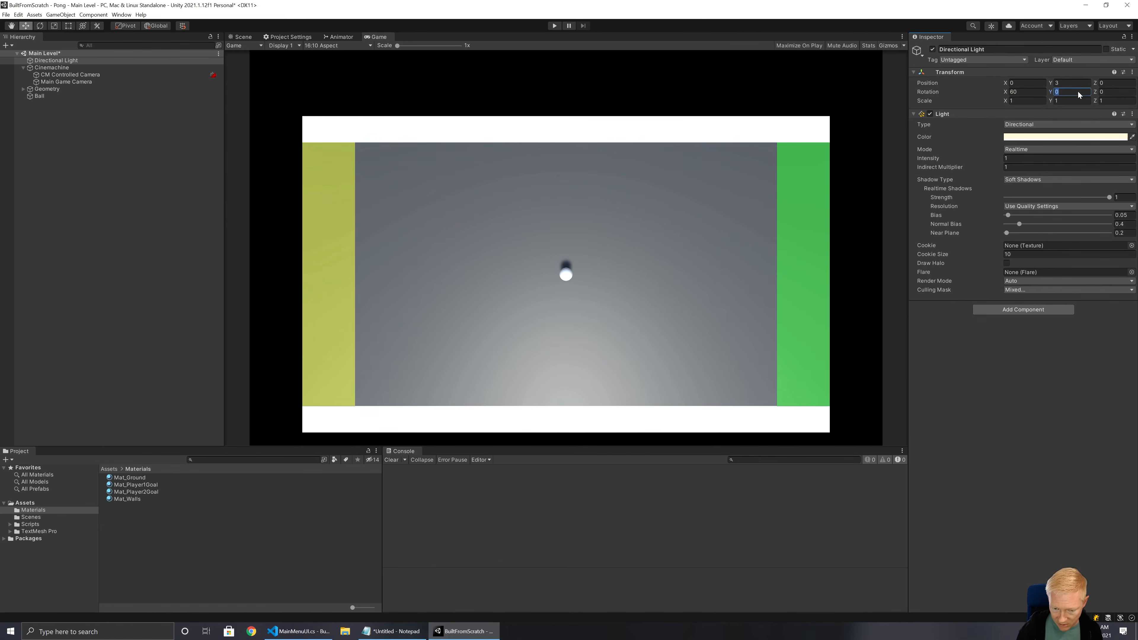
pyautogui.write('-30')
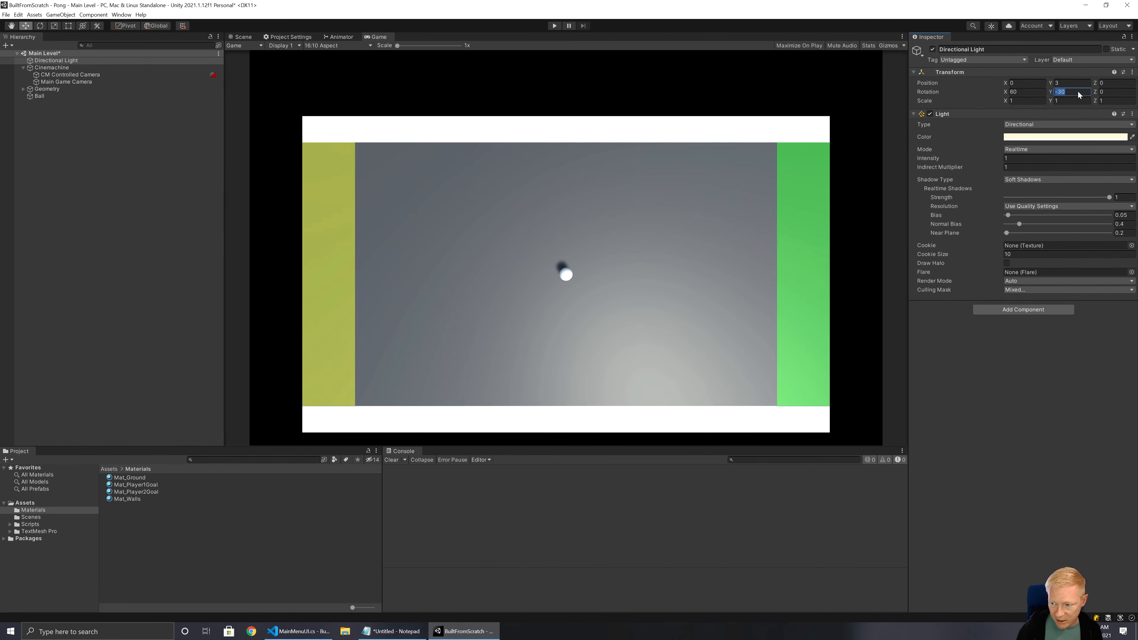
pyautogui.write('0')
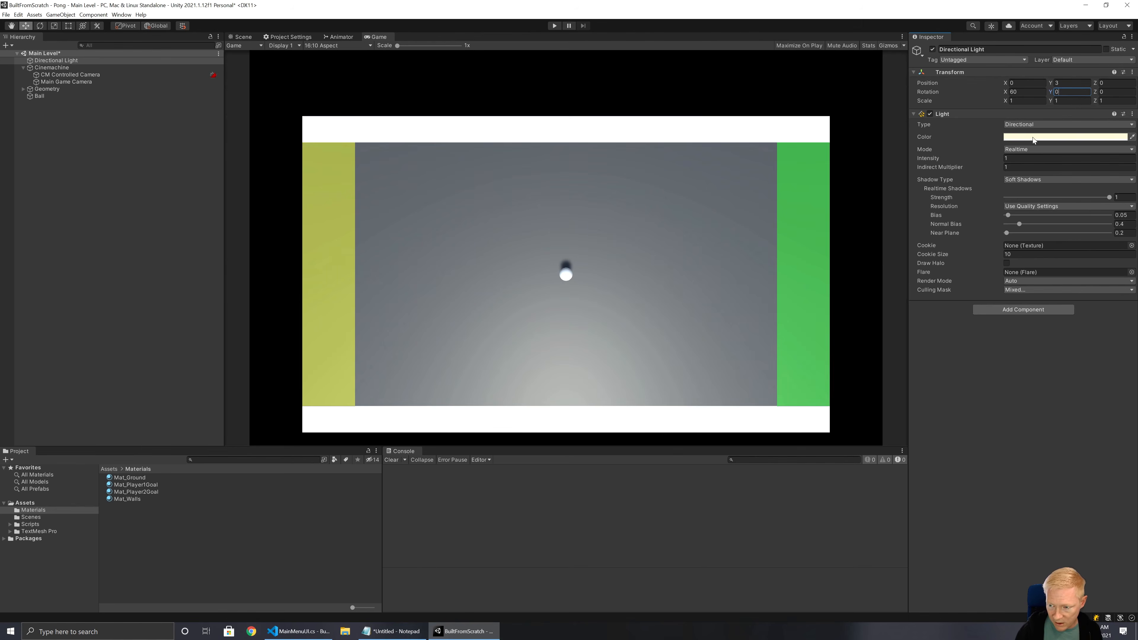
pyautogui.click(1024, 137)
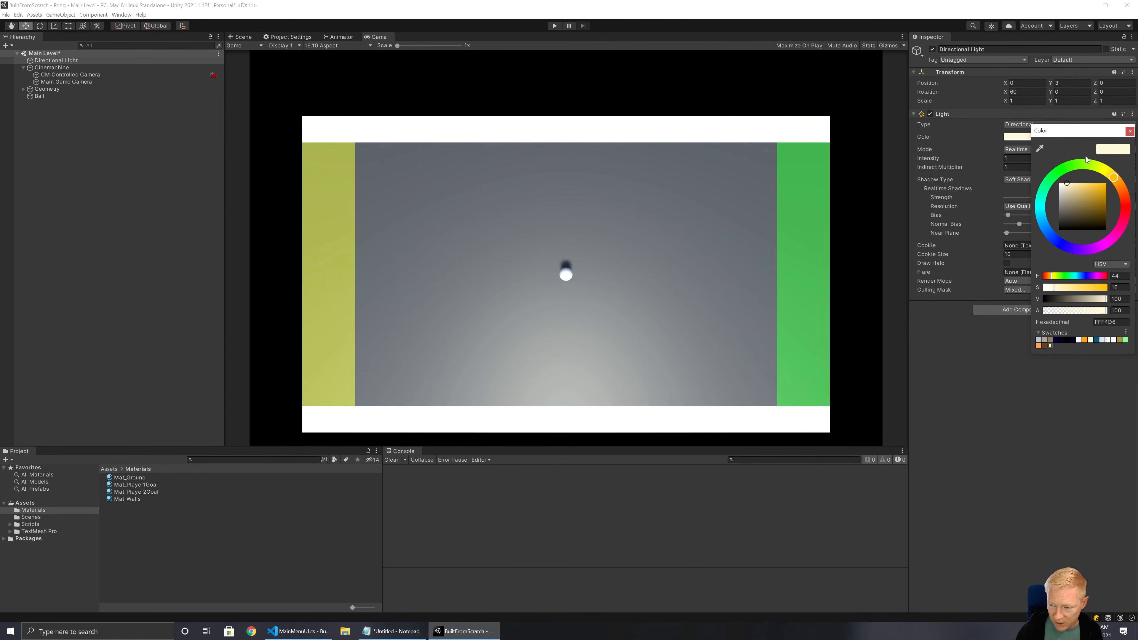
pyautogui.click(1129, 131)
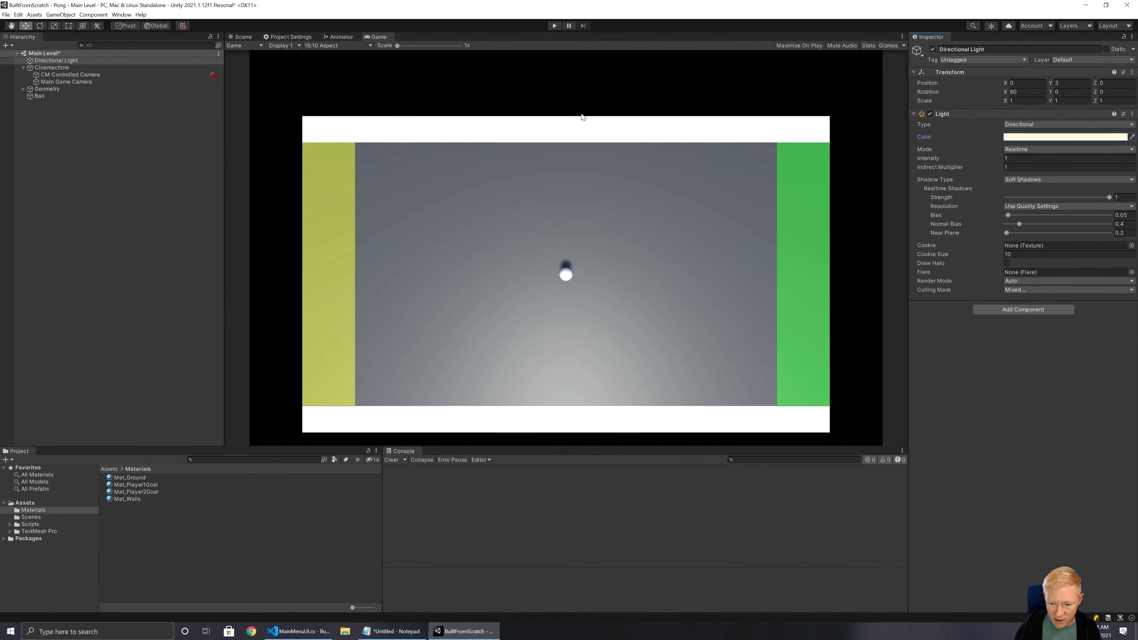
# Deselect the Directional Light and save the Main Level scene
pyautogui.click(154, 215)
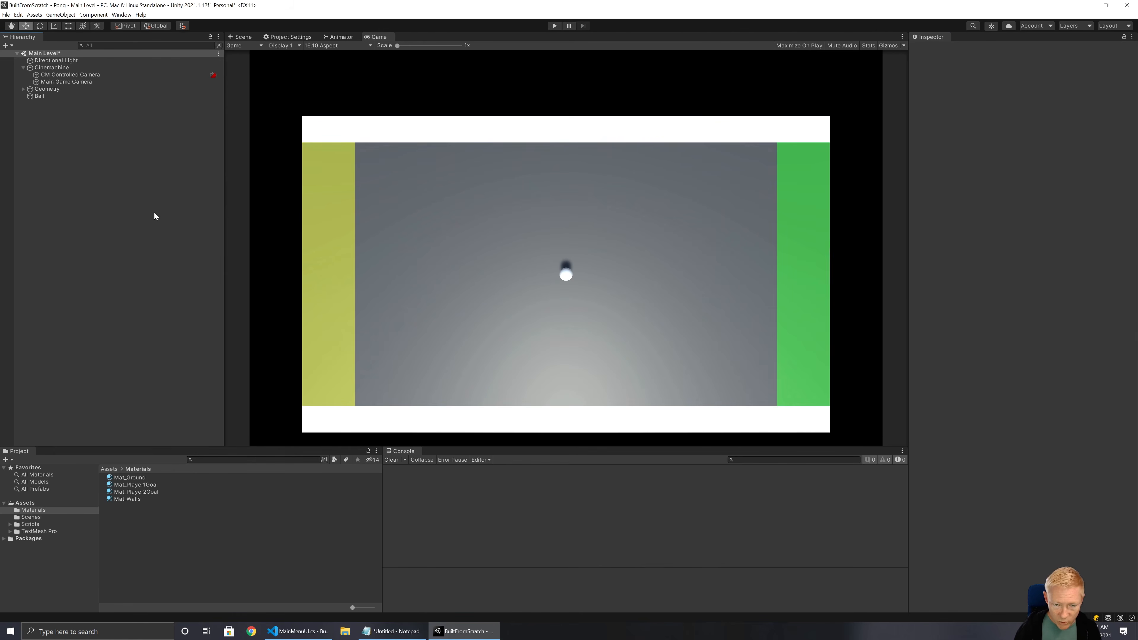
pyautogui.hotkey('ctrl', 's')
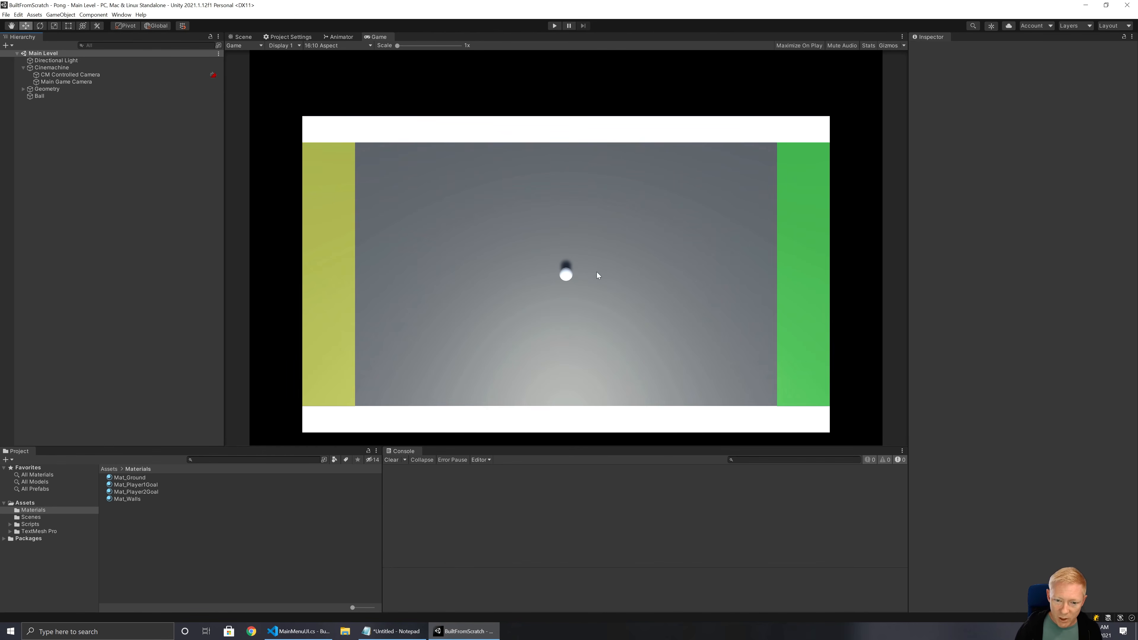
# Switch to the Notepad task list and move "Main Level: Level blockout" from Todo to the top of Done
pyautogui.click(393, 631)
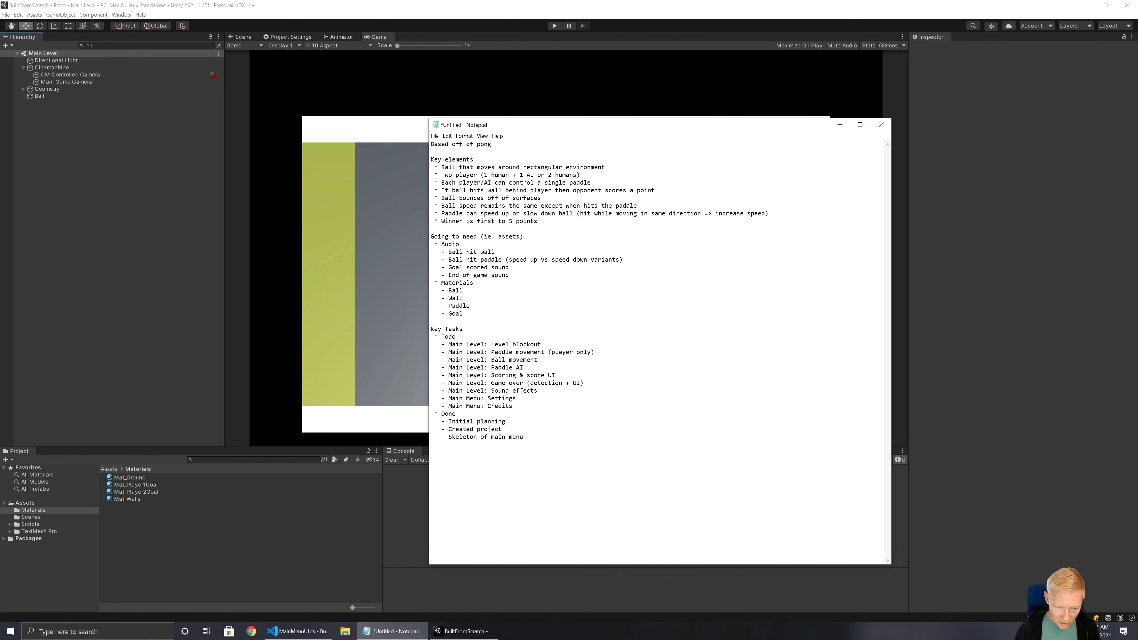
pyautogui.hotkey('shift', 'Down')
pyautogui.hotkey('ctrl', 'x')
pyautogui.press('Down')
pyautogui.press('Down')
pyautogui.press('Down')
pyautogui.press('Down')
pyautogui.press('Down')
pyautogui.press('Down')
pyautogui.press('Down')
pyautogui.press('Down')
pyautogui.press('Down')
pyautogui.hotkey('ctrl', 'v')
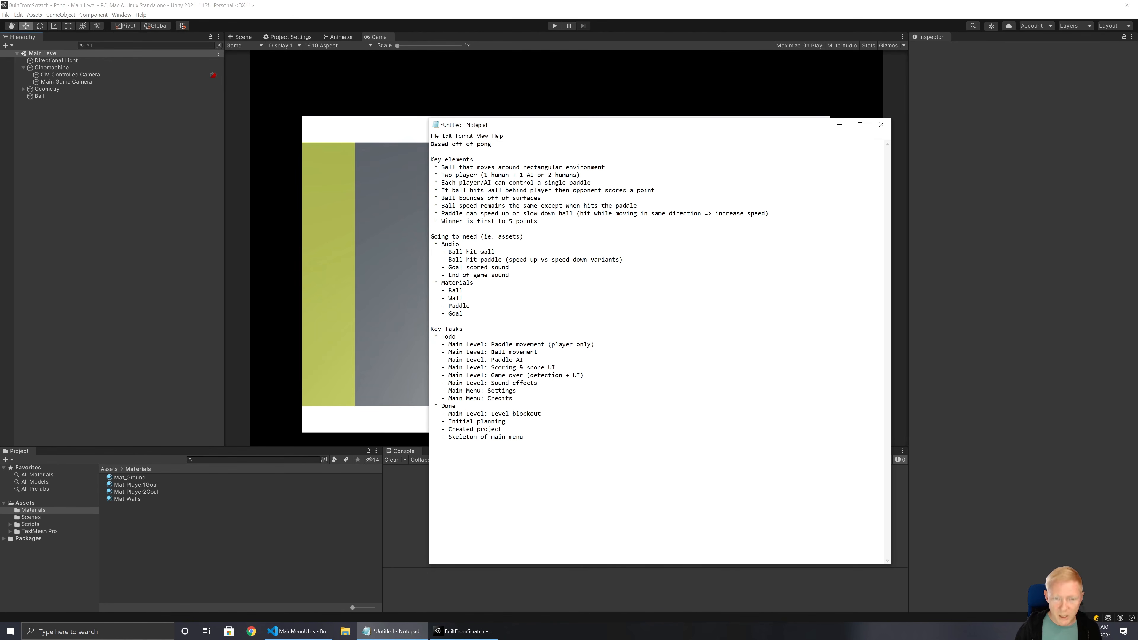
# Switch back to Unity, collapse the Cinemachine group and add a Cube at the scene's root
pyautogui.click(476, 8)
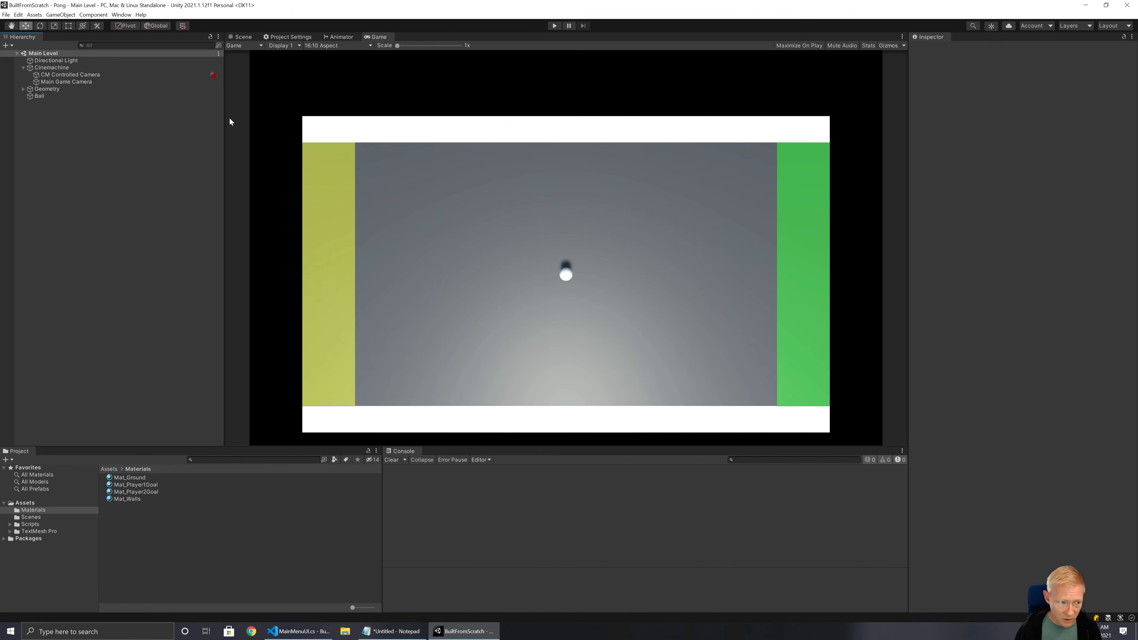
pyautogui.click(23, 68)
pyautogui.rightClick(33, 97)
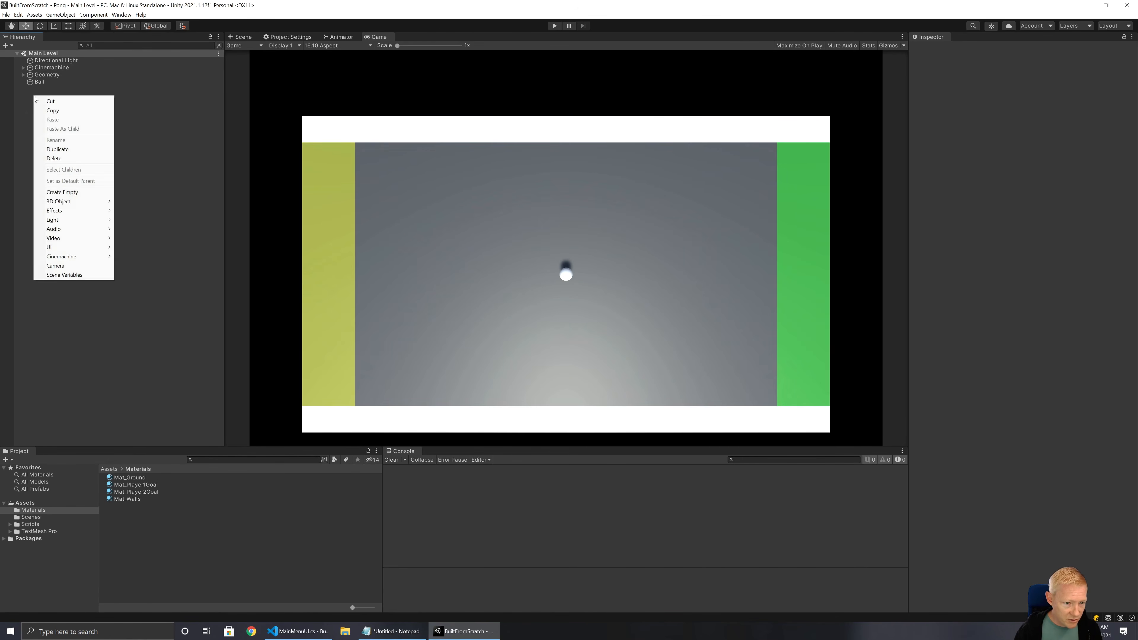
pyautogui.moveTo(77, 202)
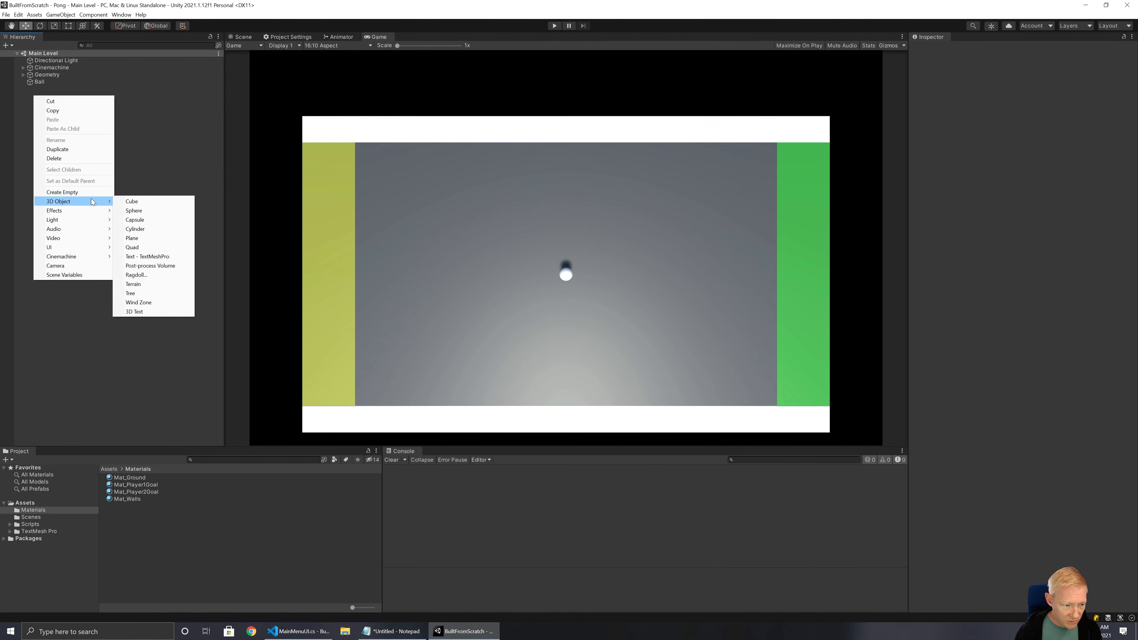
pyautogui.click(142, 199)
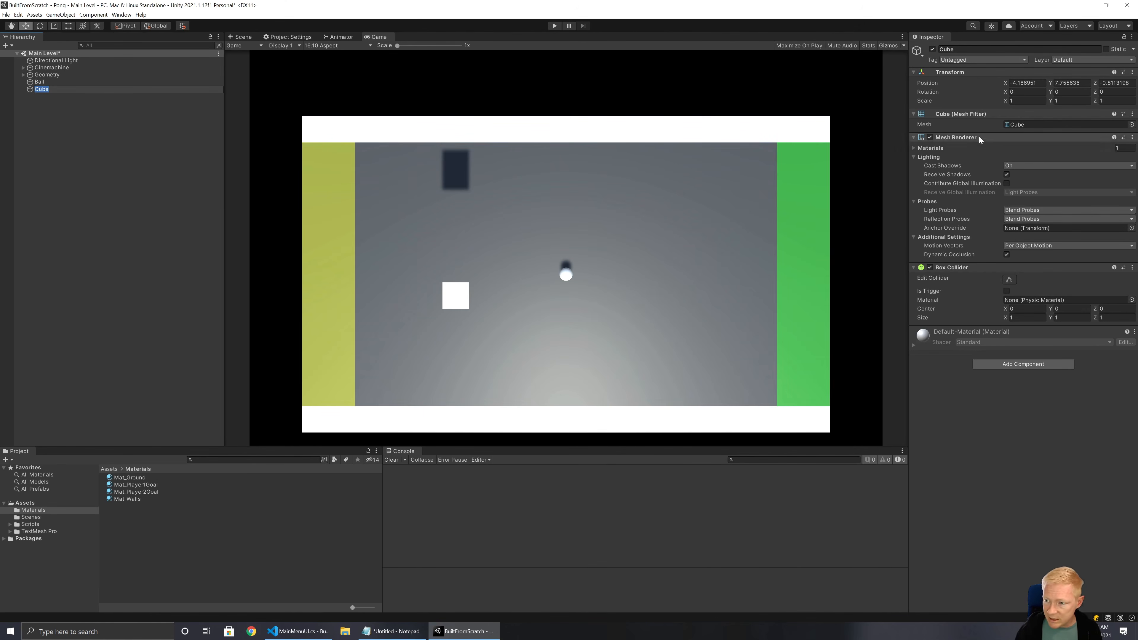
# Set the new cube's position to 0 on X, Y and Z
pyautogui.click(1065, 84)
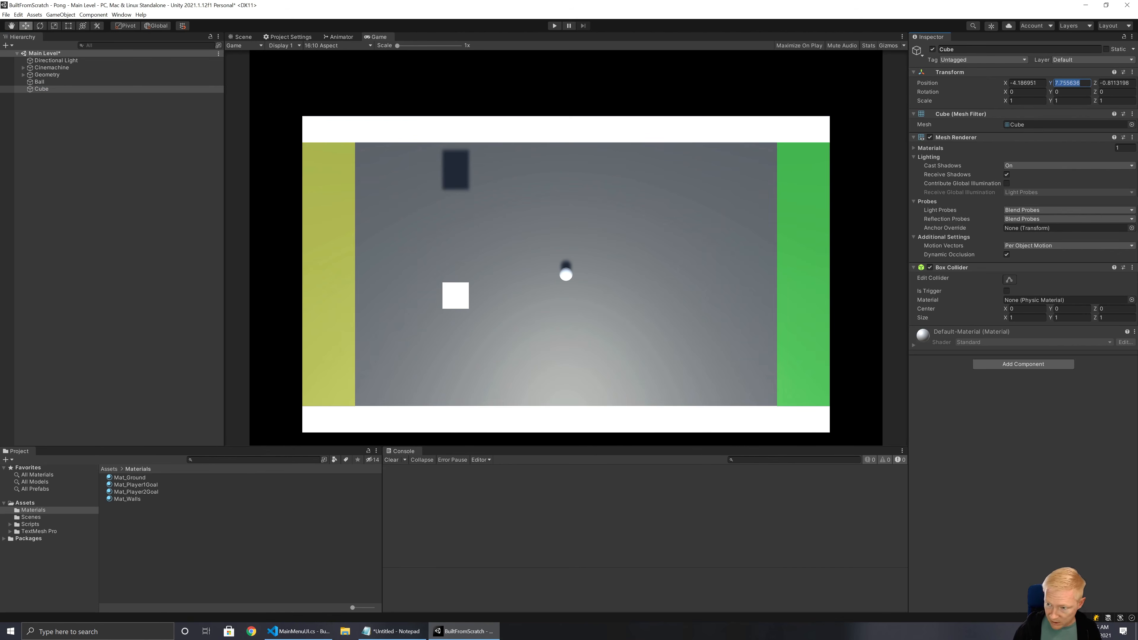
pyautogui.write('0')
pyautogui.press('Tab')
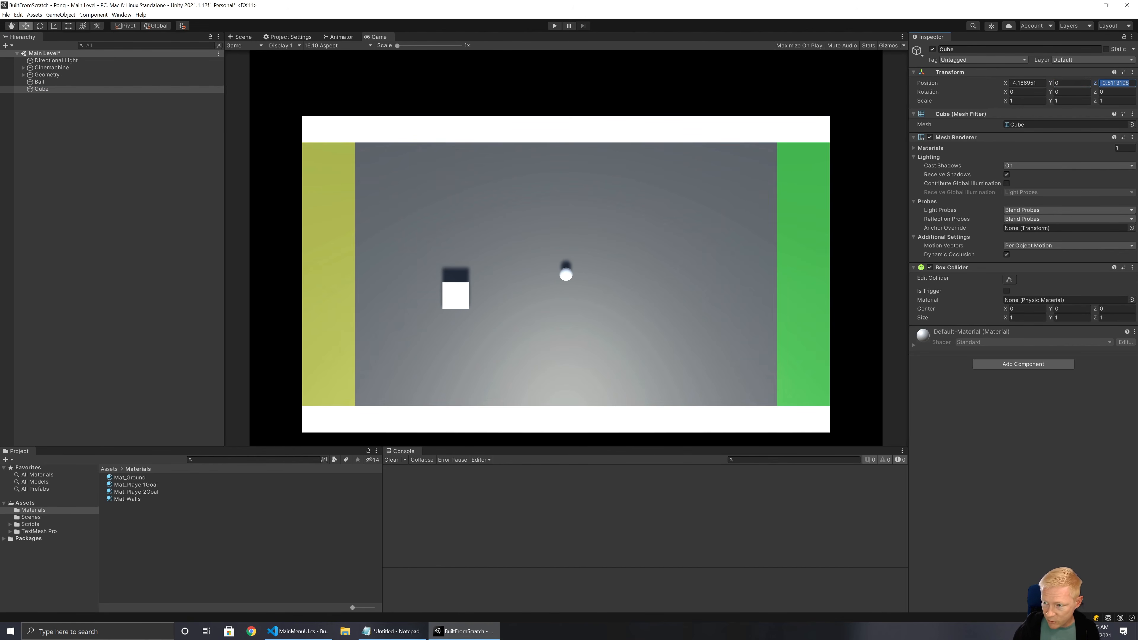
pyautogui.write('0')
pyautogui.press('Tab')
pyautogui.press('Tab')
pyautogui.press('Tab')
pyautogui.press('Tab')
pyautogui.press('Tab')
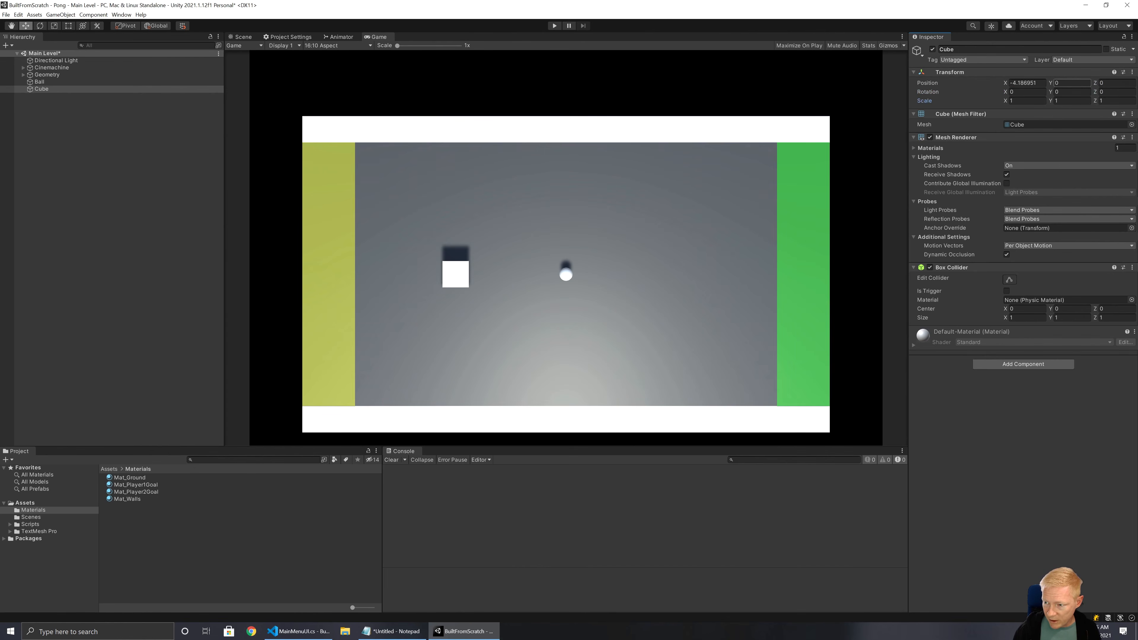
pyautogui.click(1027, 84)
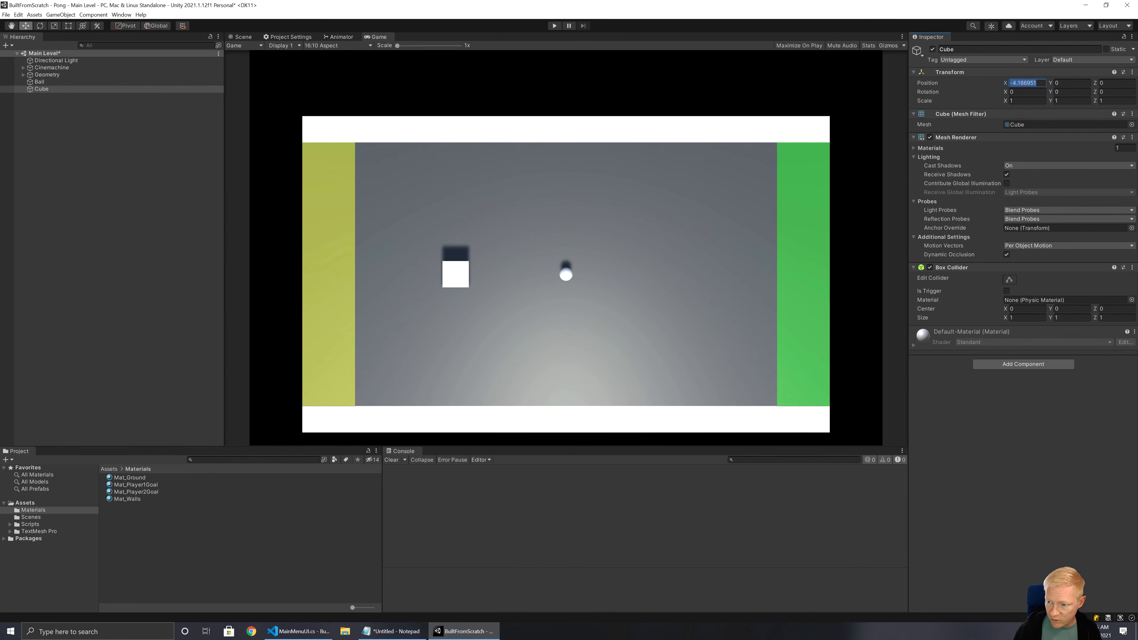
pyautogui.write('0')
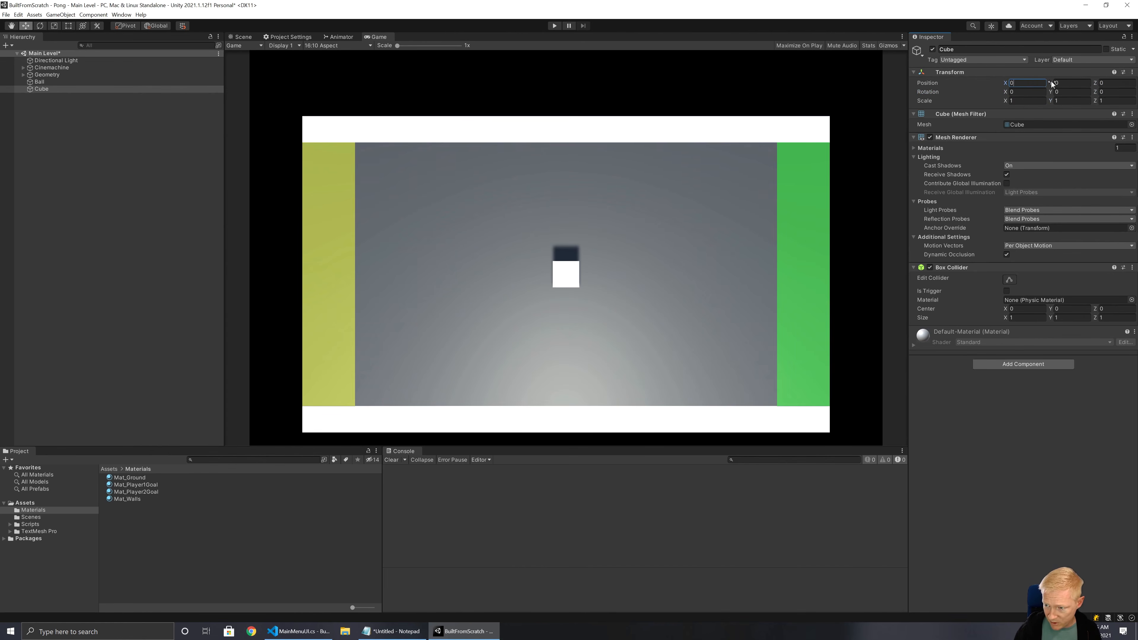
# Set the cube's X position to -7, beside the yellow goal area
pyautogui.moveTo(1008, 84); pyautogui.dragTo(905, 97)
pyautogui.click(1021, 83)
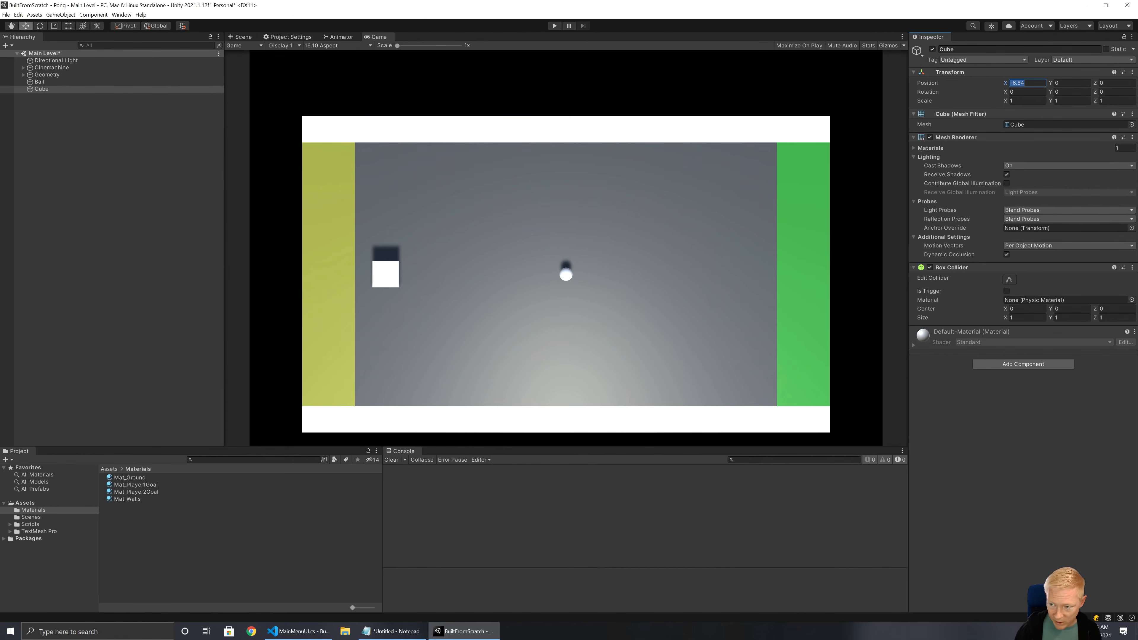
pyautogui.write('-6')
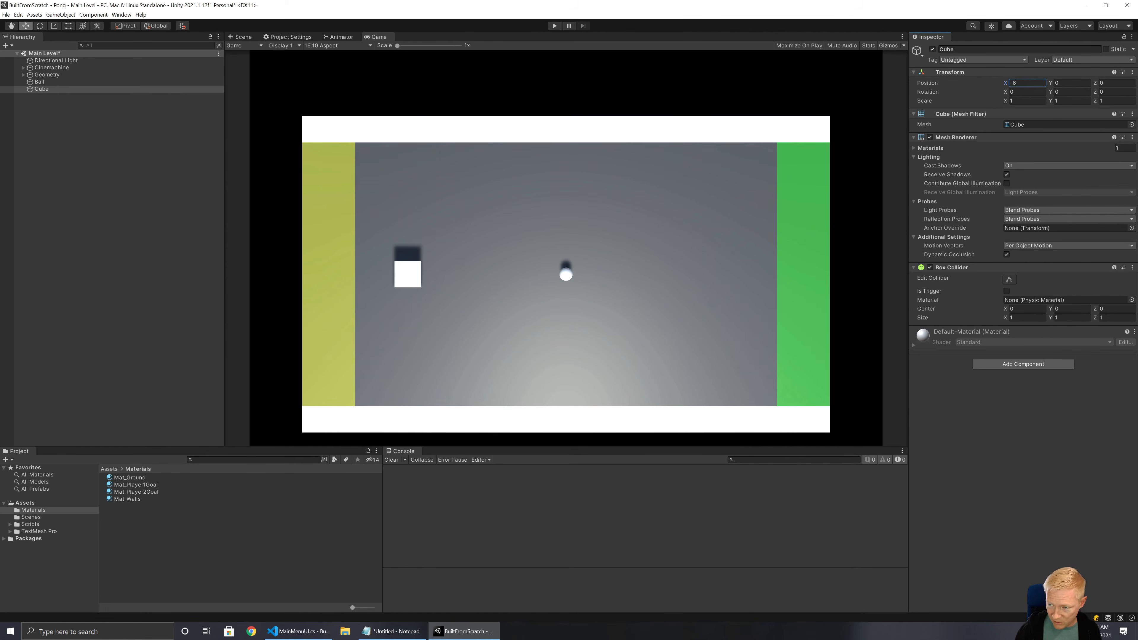
pyautogui.press('BackSpace')
pyautogui.write('7')
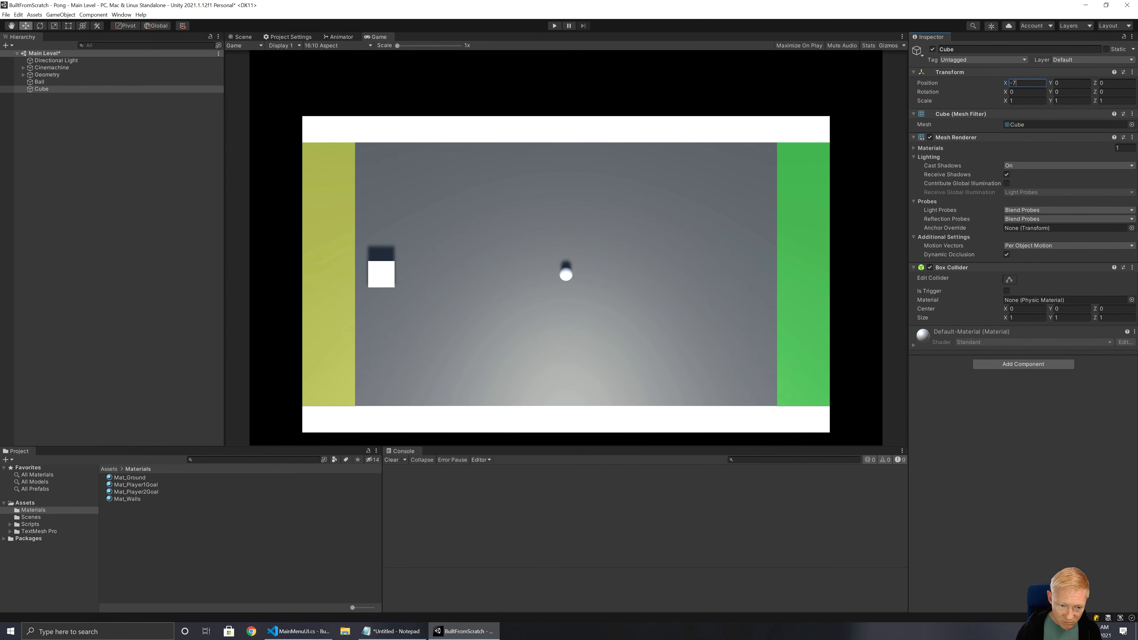
# Scale the cube into a paddle shape with X 0.25 and Z 2.5
pyautogui.click(1023, 101)
pyautogui.write('0.25')
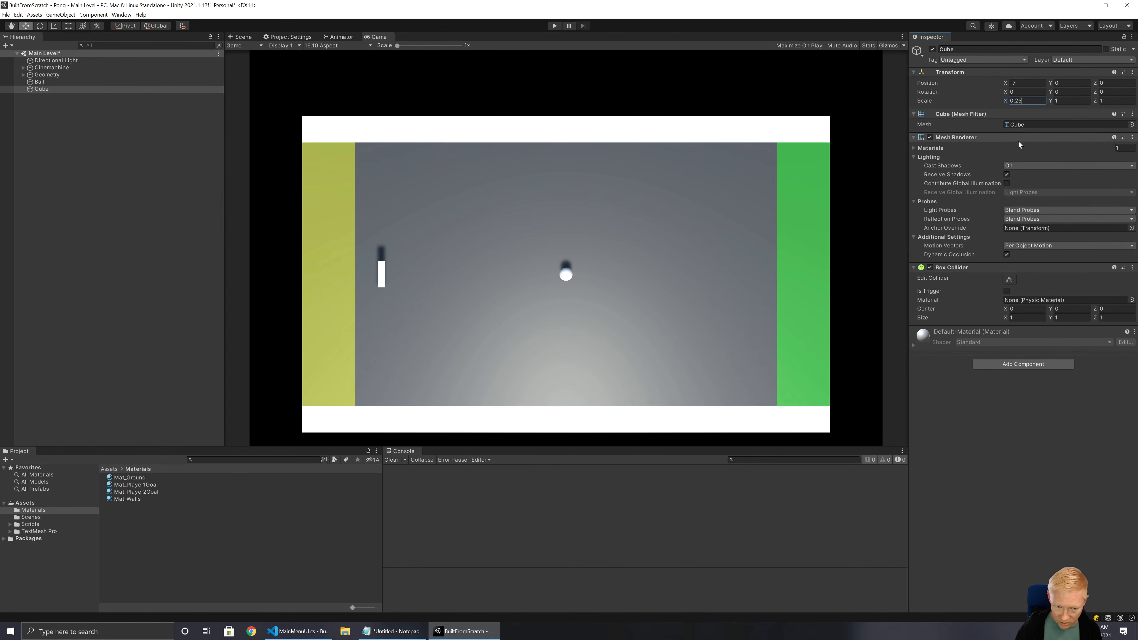
pyautogui.click(1115, 101)
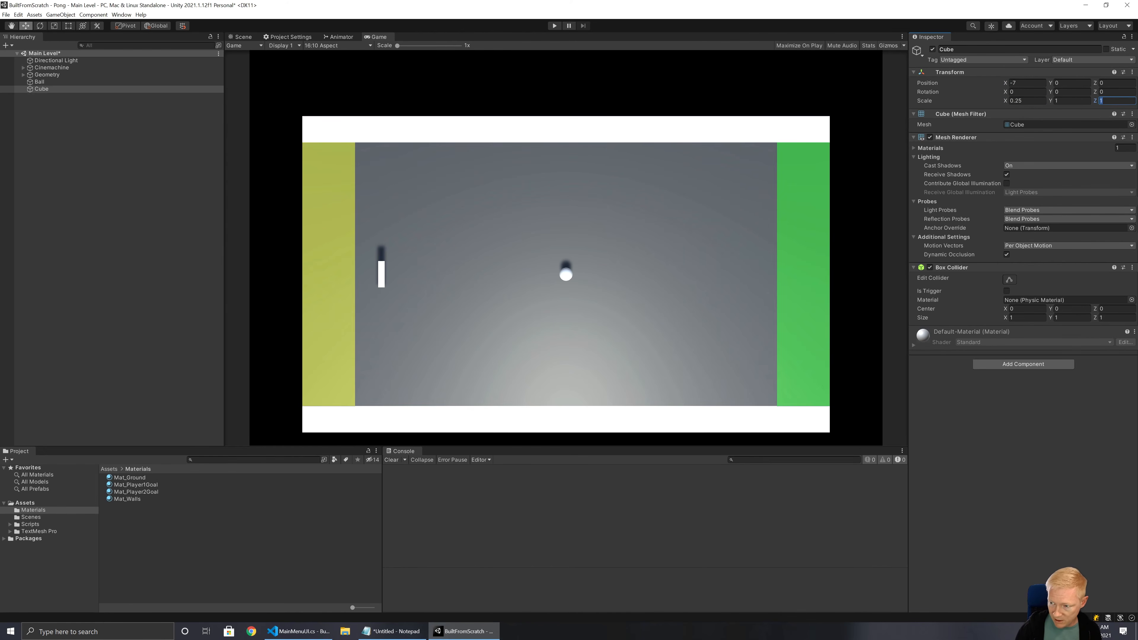
pyautogui.write('2')
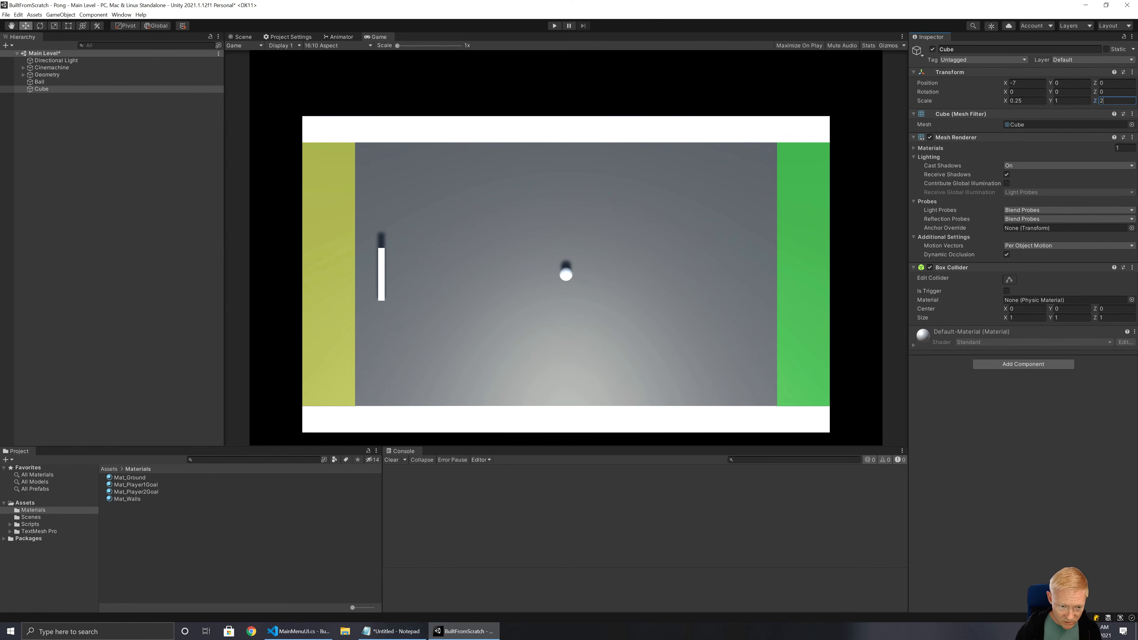
pyautogui.write('3')
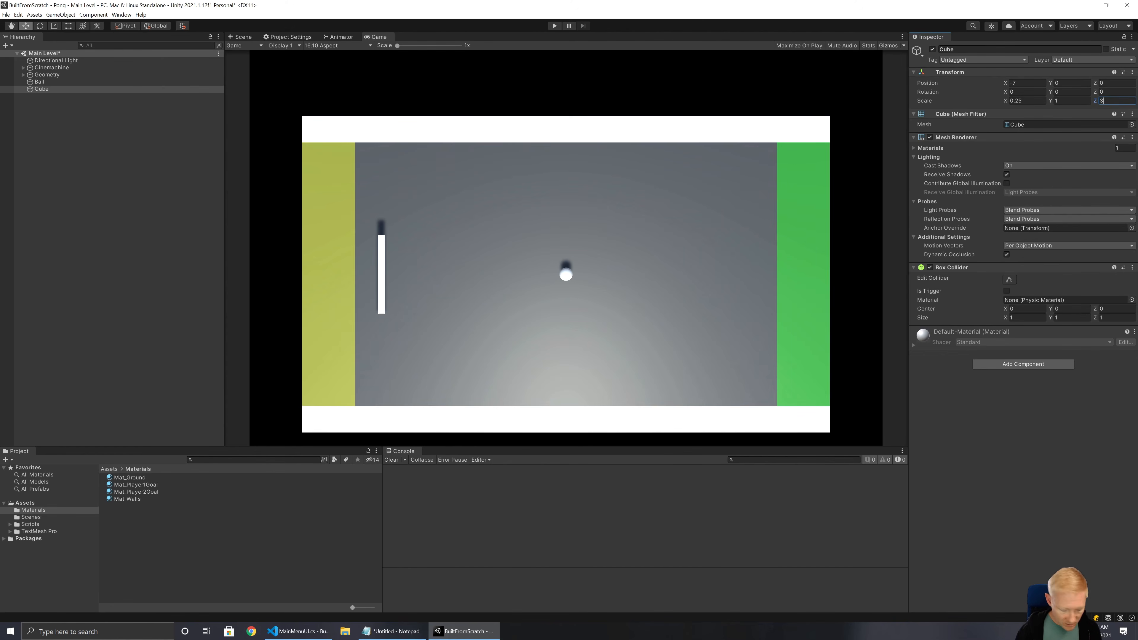
pyautogui.write('2.5')
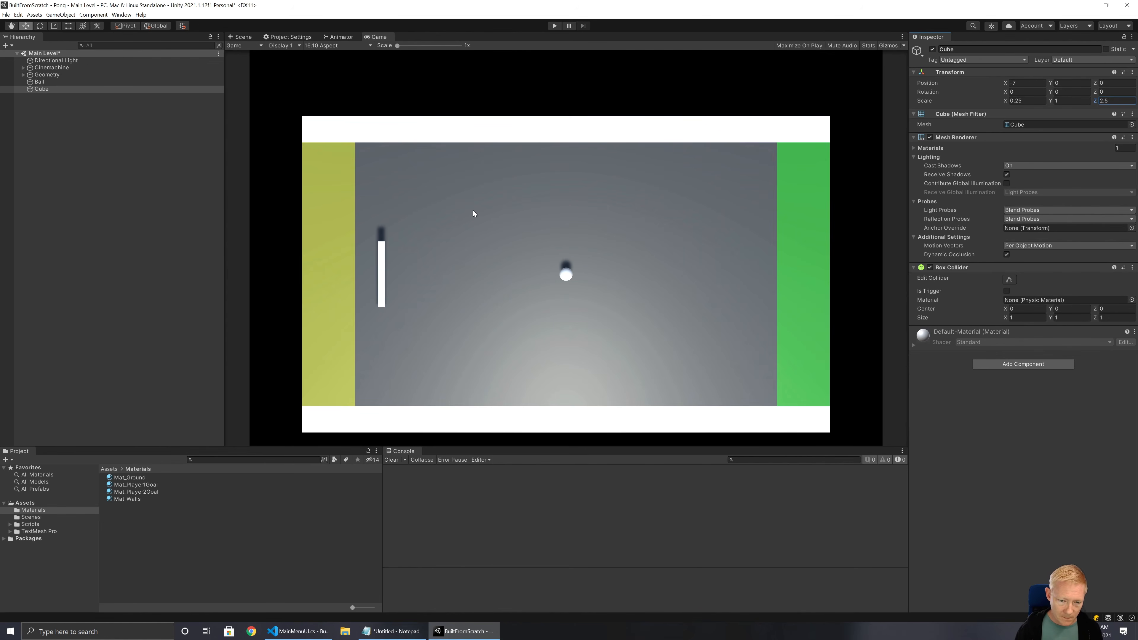
# Rename the cube as "Paddle - Player 1"
pyautogui.click(52, 87)
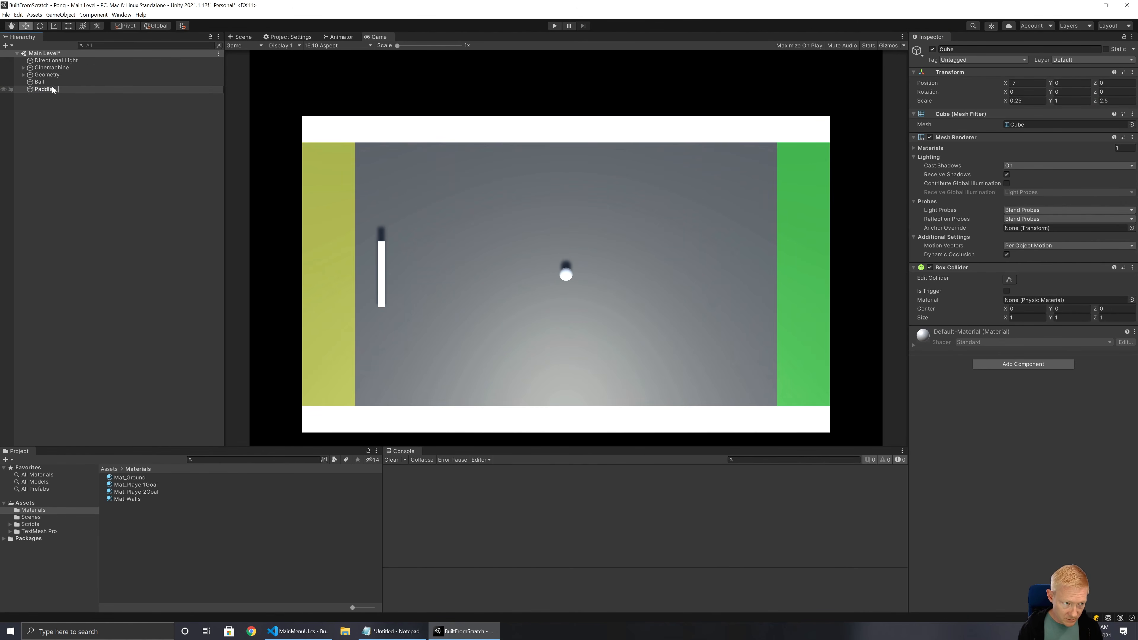
pyautogui.write('Paddle - Player 1')
pyautogui.press('Return')
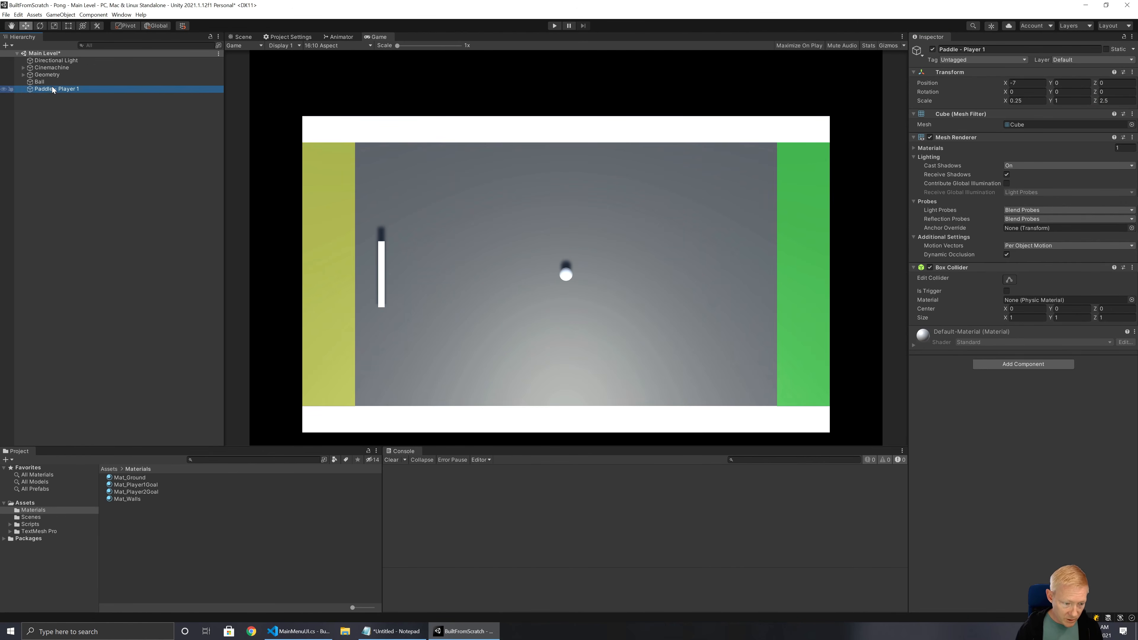
# Duplicate the Player 1 paddle as "Paddle - Player 2" and set the copy's X position to 7
pyautogui.hotkey('ctrl', 'd')
pyautogui.press('F2')
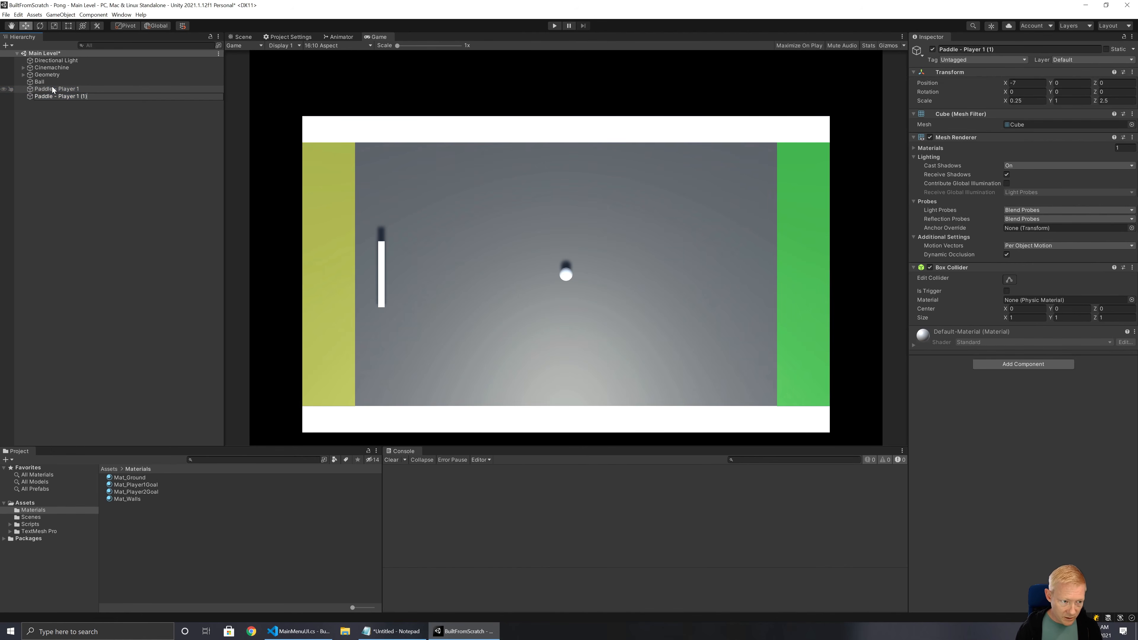
pyautogui.write('2')
pyautogui.press('Return')
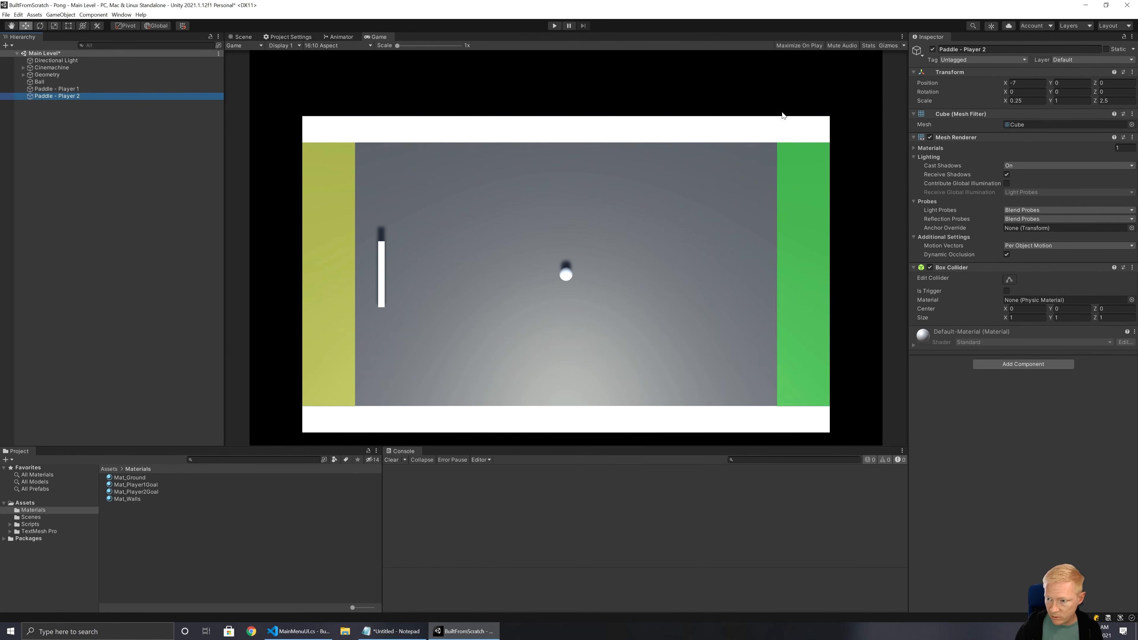
pyautogui.click(1027, 83)
pyautogui.write('7')
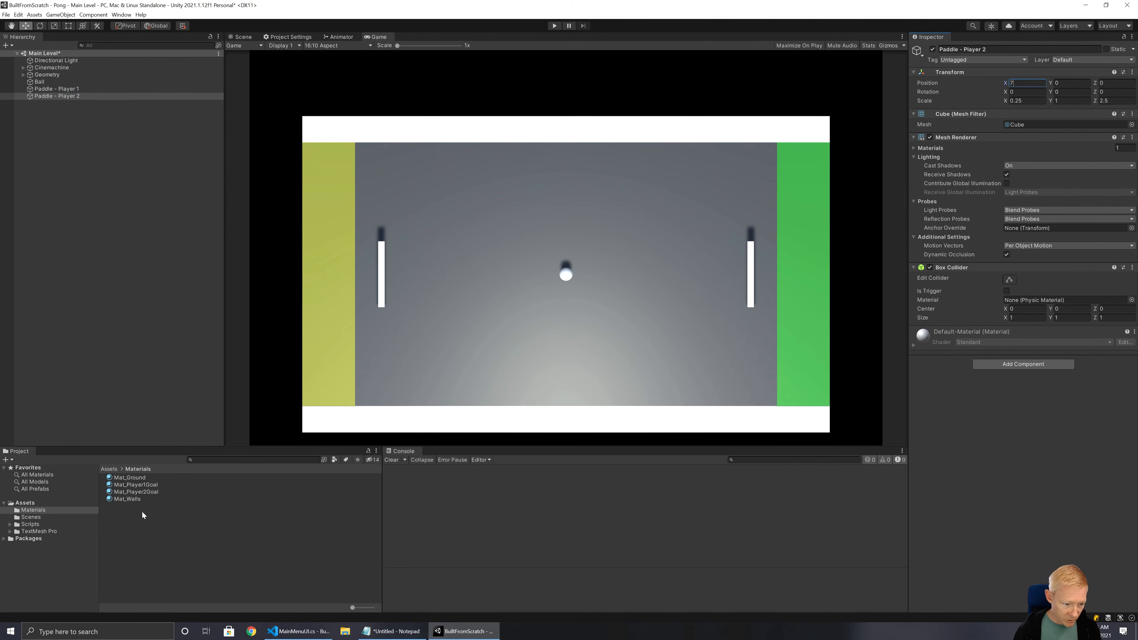
# Create a material named Mat_Player1Paddle in the Materials folder and assign it to Paddle - Player 1
pyautogui.click(131, 503)
pyautogui.rightClick(122, 515)
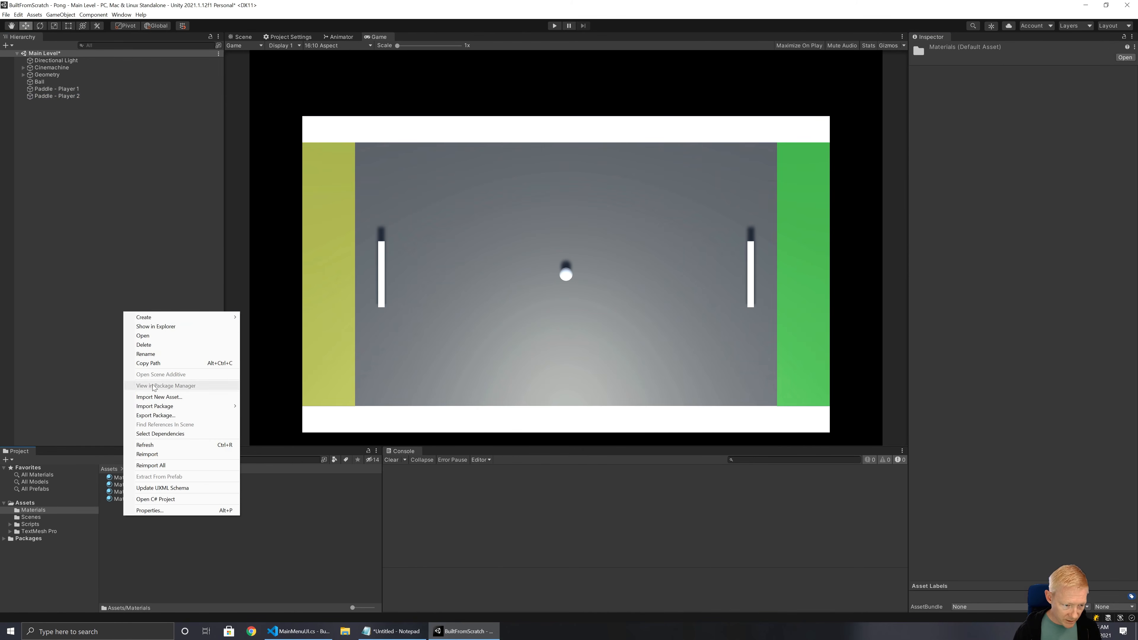
pyautogui.moveTo(203, 316)
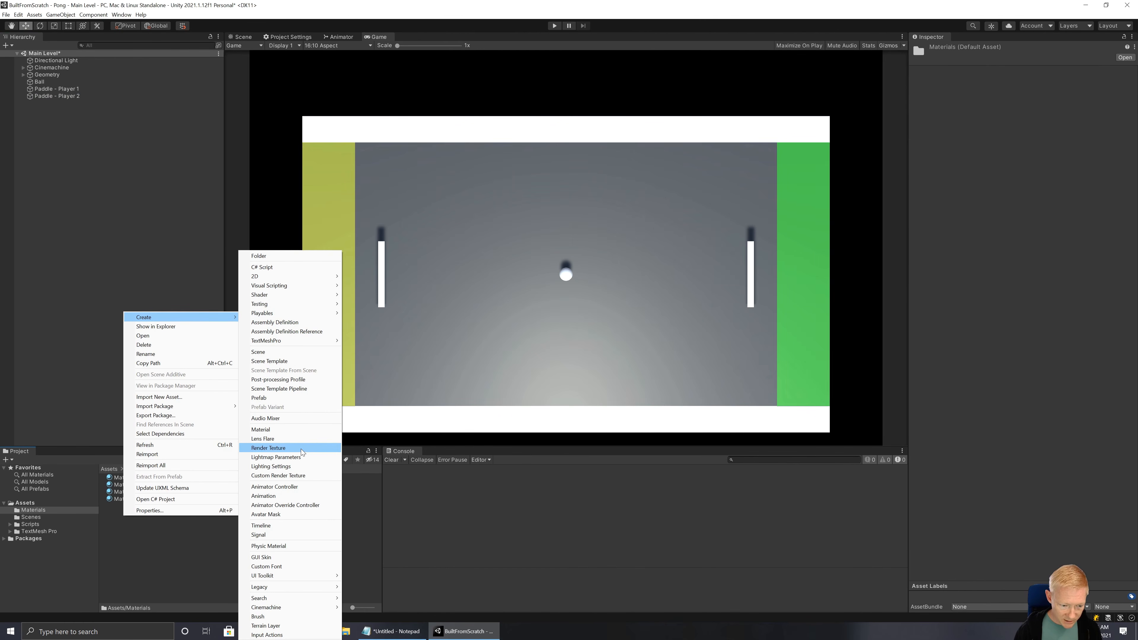
pyautogui.click(289, 429)
pyautogui.write('Mat_Player1Paddle')
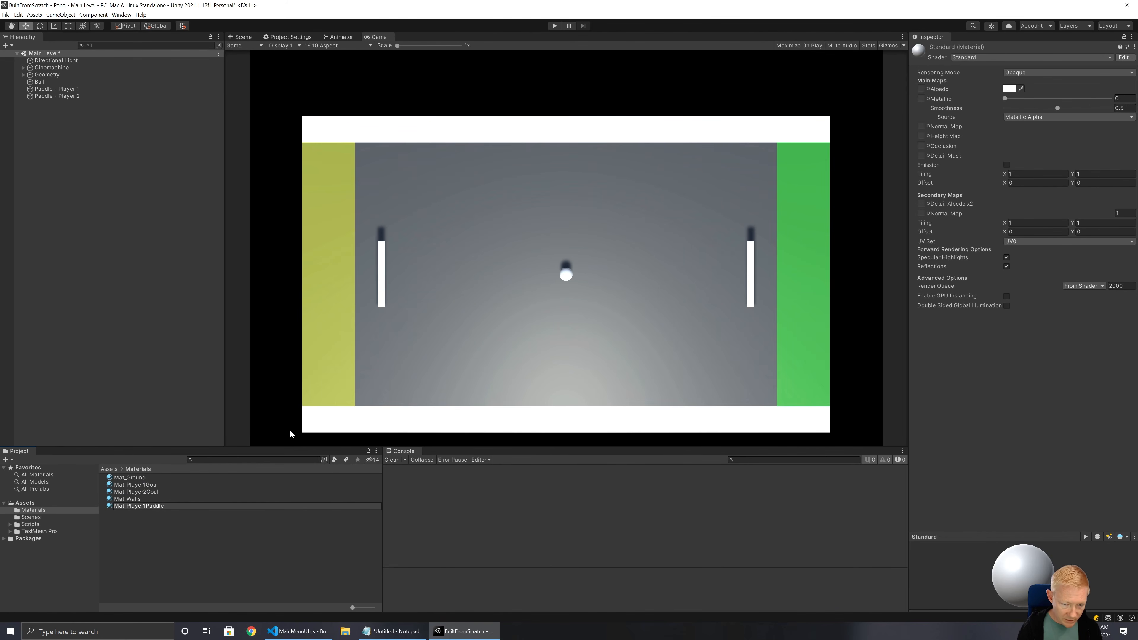
pyautogui.press('Return')
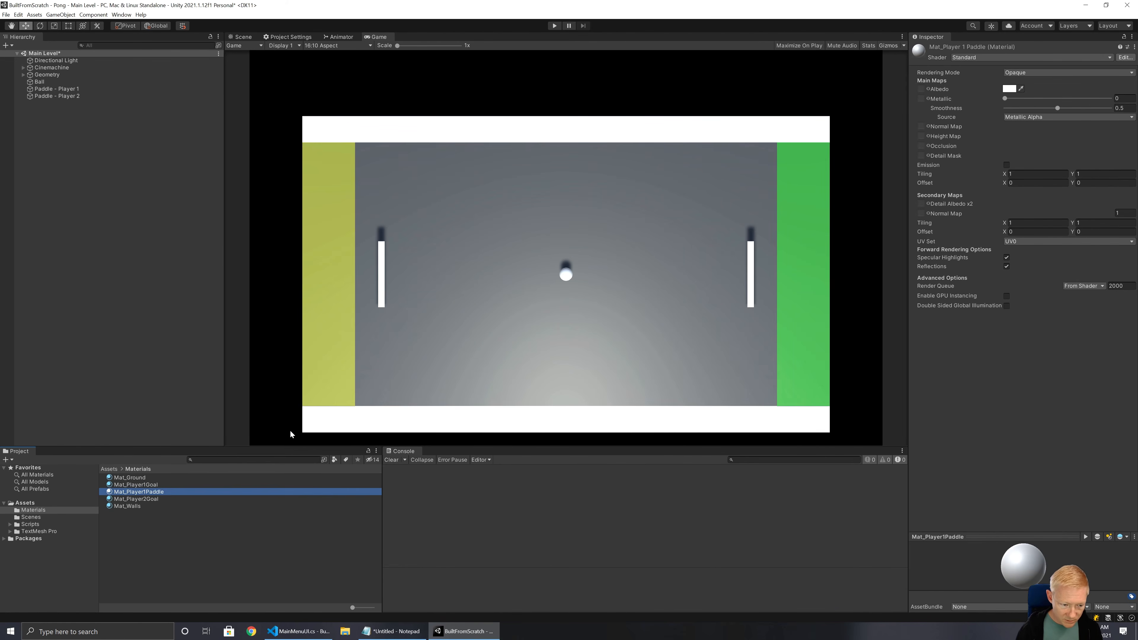
pyautogui.moveTo(132, 495); pyautogui.dragTo(61, 91)
pyautogui.click(61, 92)
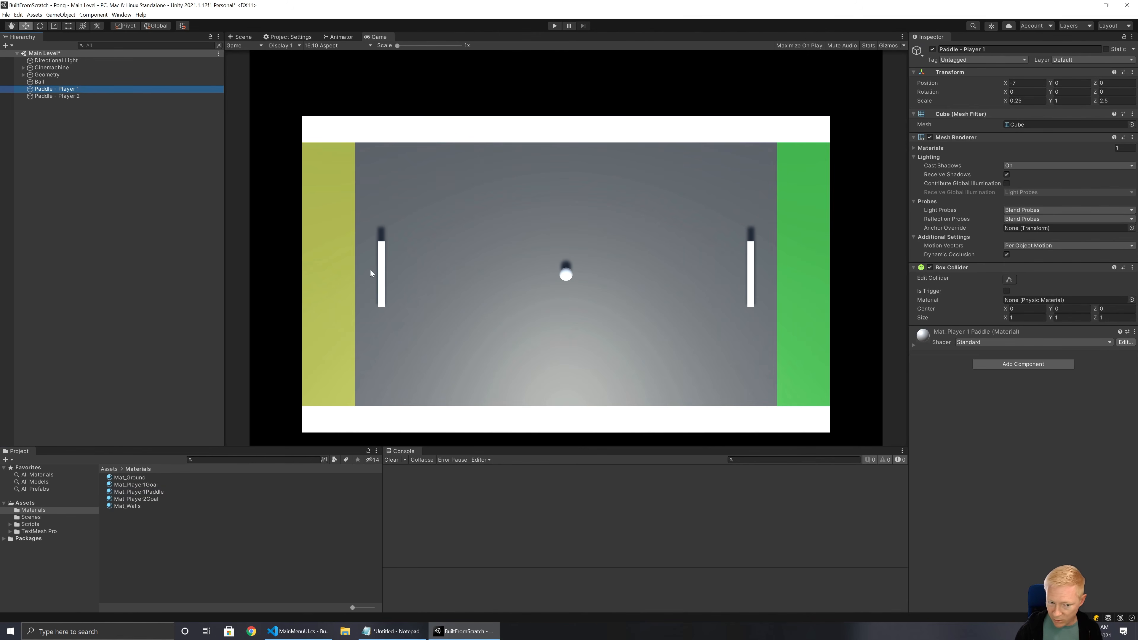
# Set the Mat_Player1Paddle albedo to yellow with hue 60, saturation 80 and value 100
pyautogui.click(143, 492)
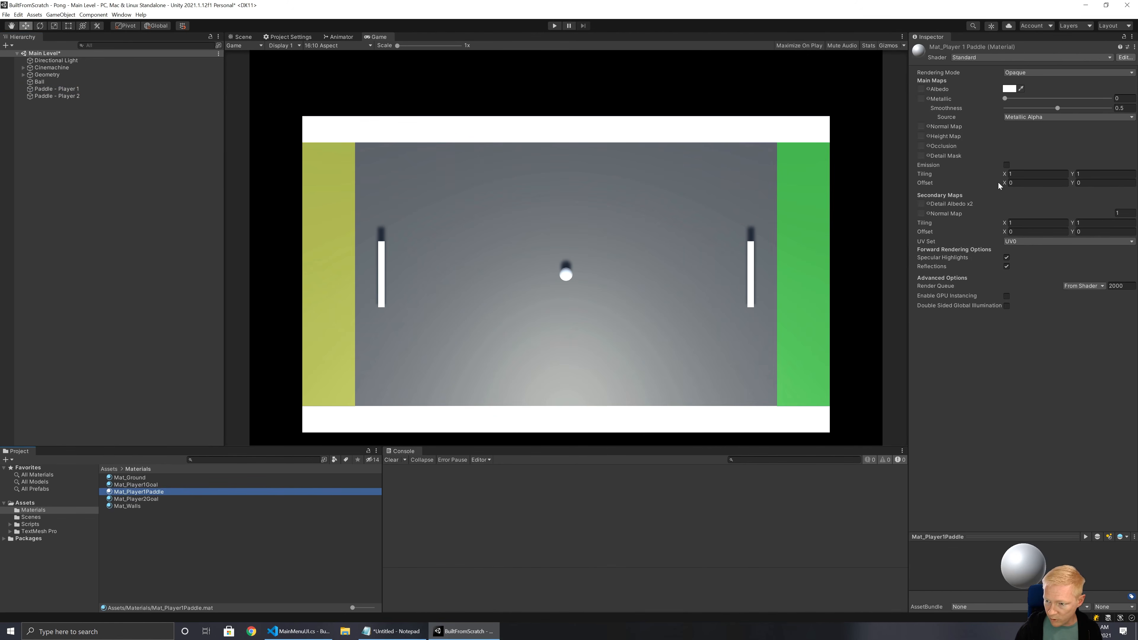
pyautogui.click(1009, 88)
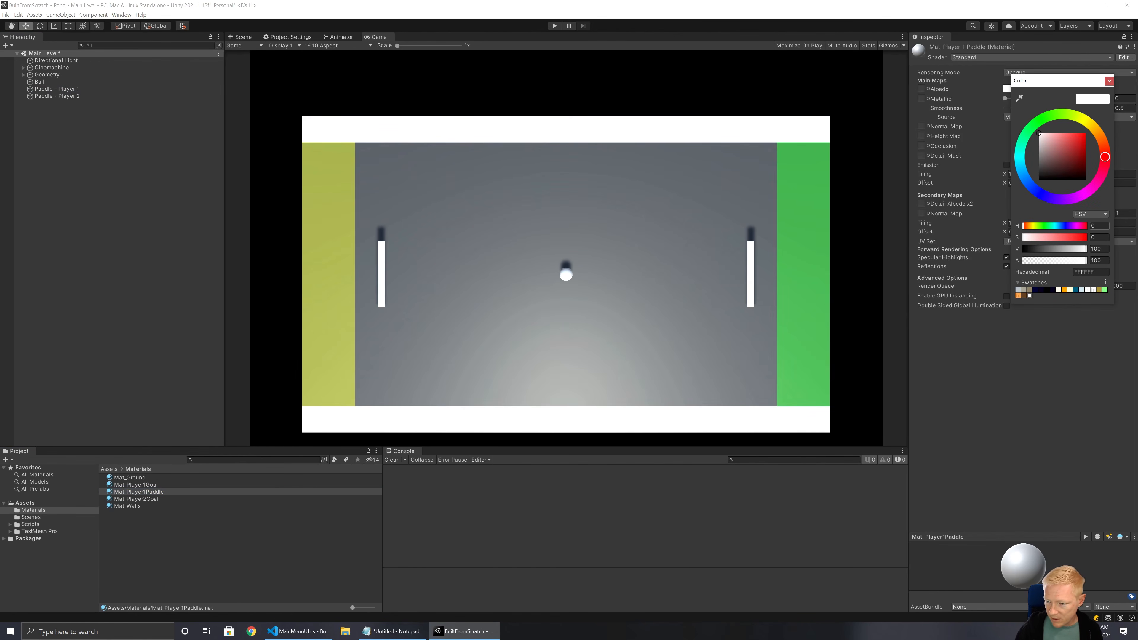
pyautogui.click(1100, 225)
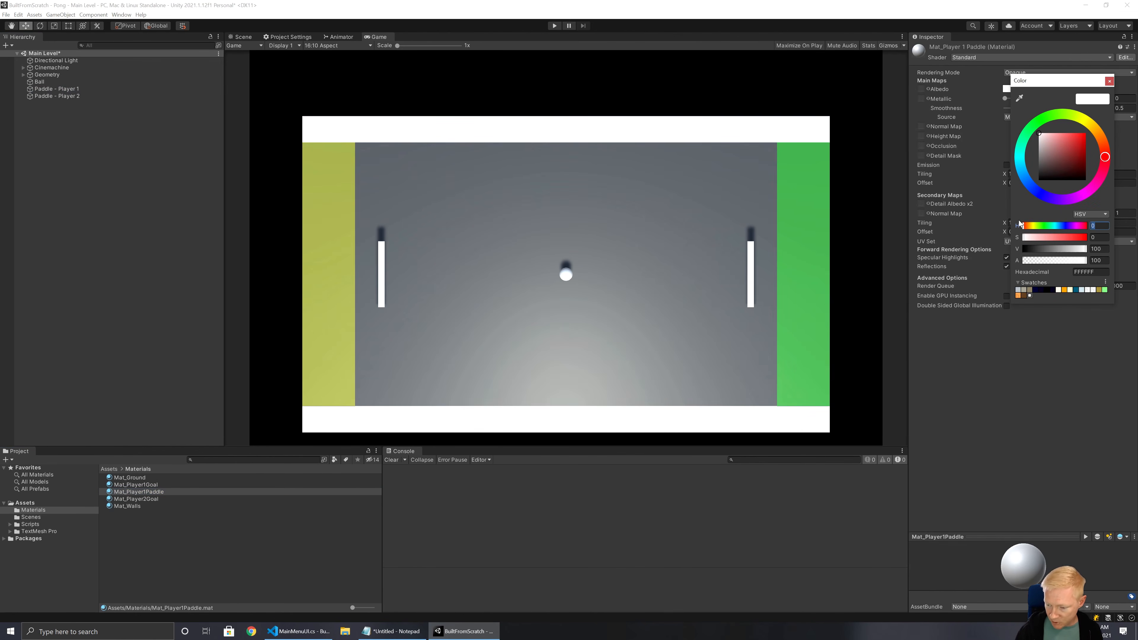
pyautogui.write('60')
pyautogui.moveTo(1049, 147); pyautogui.dragTo(1085, 134)
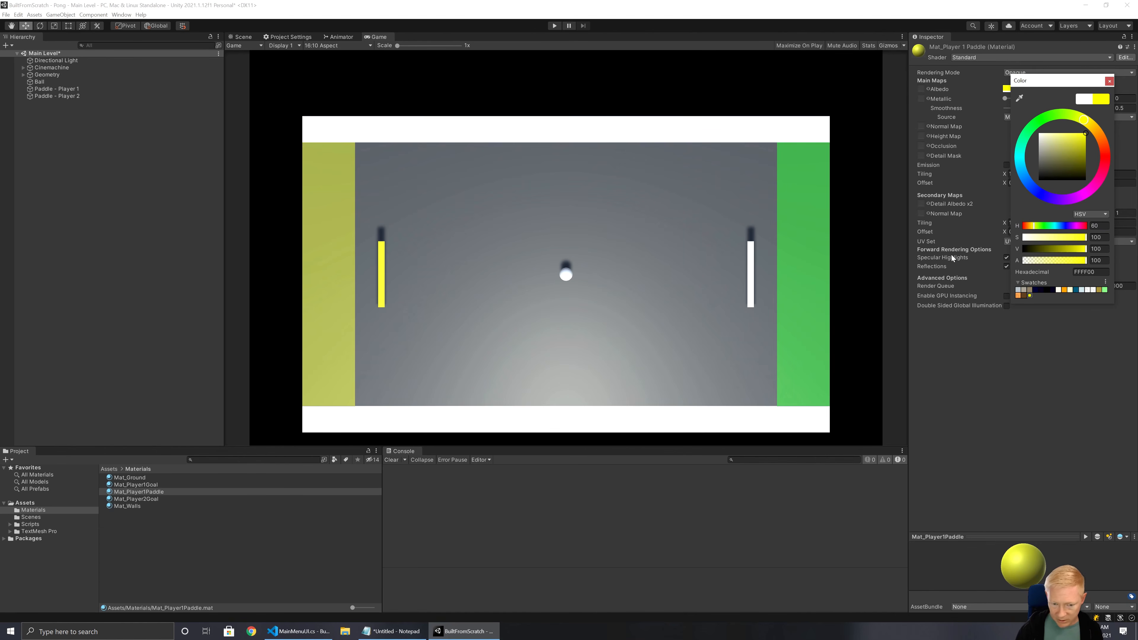
pyautogui.moveTo(1103, 237); pyautogui.dragTo(1053, 229)
pyautogui.write('80')
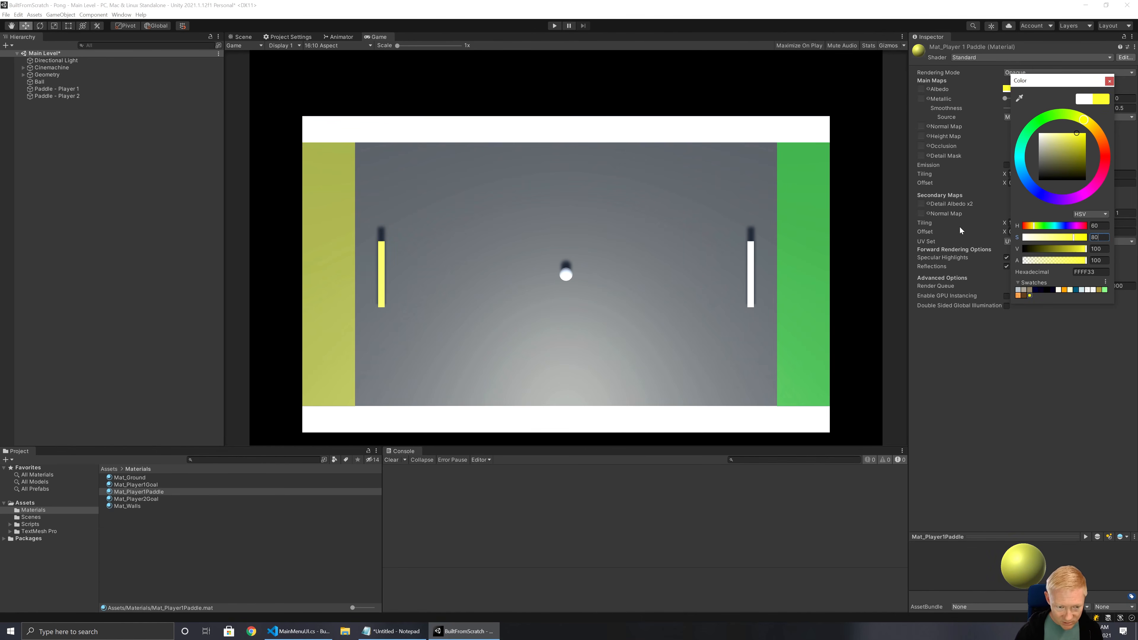
pyautogui.click(1109, 81)
# Duplicate Mat_Player1Paddle as Mat_Player2Paddle and assign the copy to Paddle - Player 2
pyautogui.click(149, 494)
pyautogui.hotkey('ctrl', 'd')
pyautogui.press('F2')
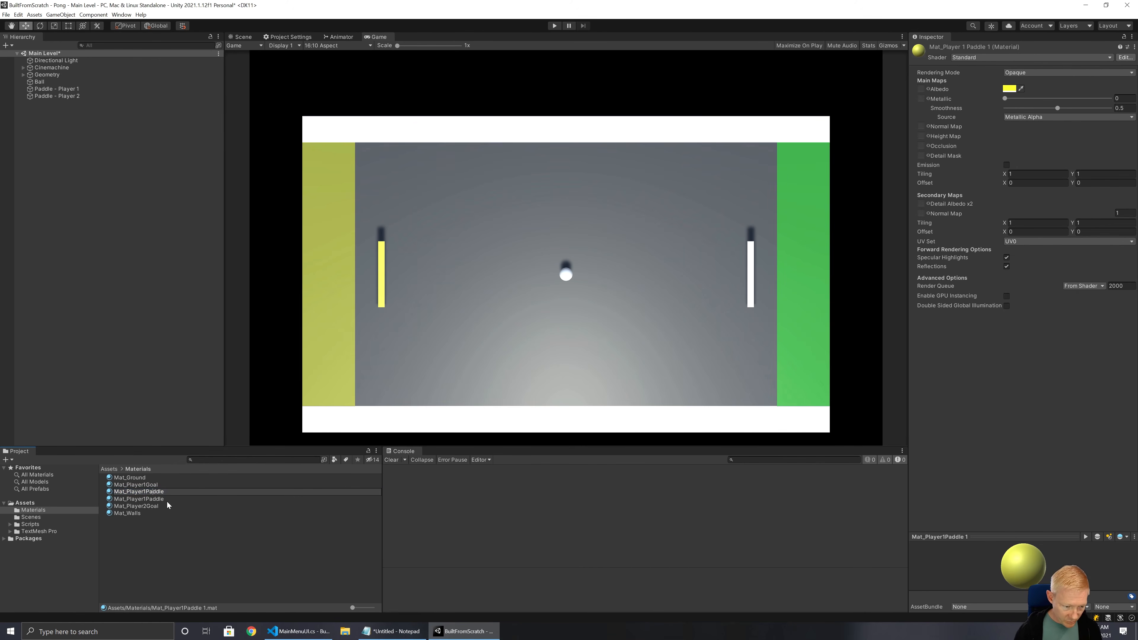
pyautogui.press('BackSpace')
pyautogui.write('2')
pyautogui.press('Return')
pyautogui.moveTo(280, 470); pyautogui.dragTo(56, 96)
# Change the Mat_Player2Paddle albedo to green by setting its hue to 120
pyautogui.click(144, 506)
pyautogui.click(1009, 88)
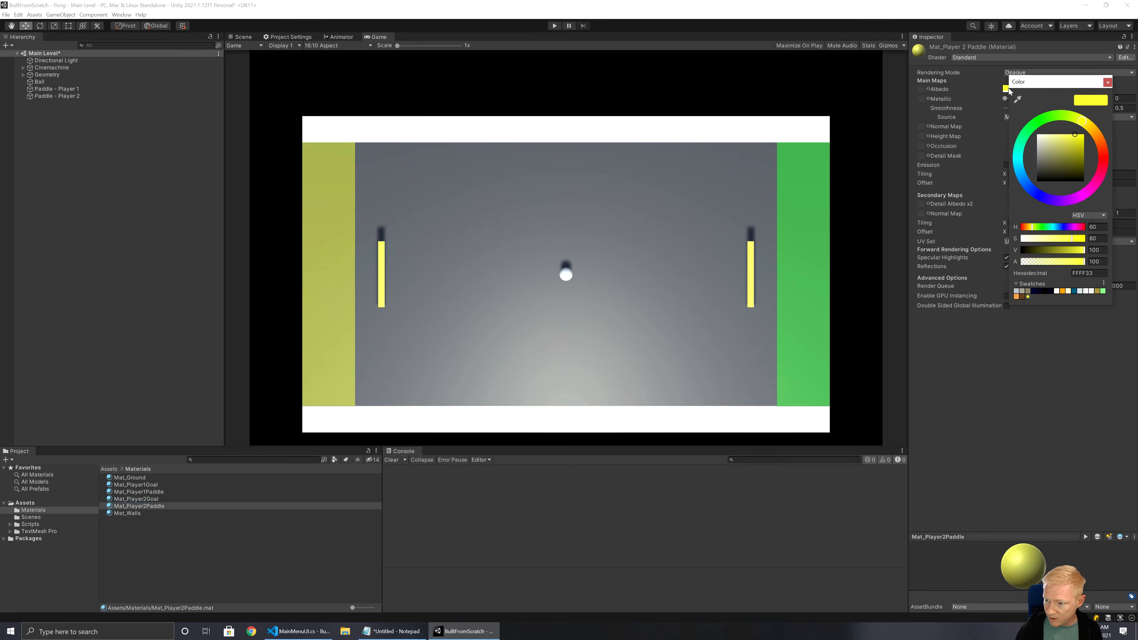
pyautogui.click(1047, 227)
pyautogui.write('120')
pyautogui.click(1107, 82)
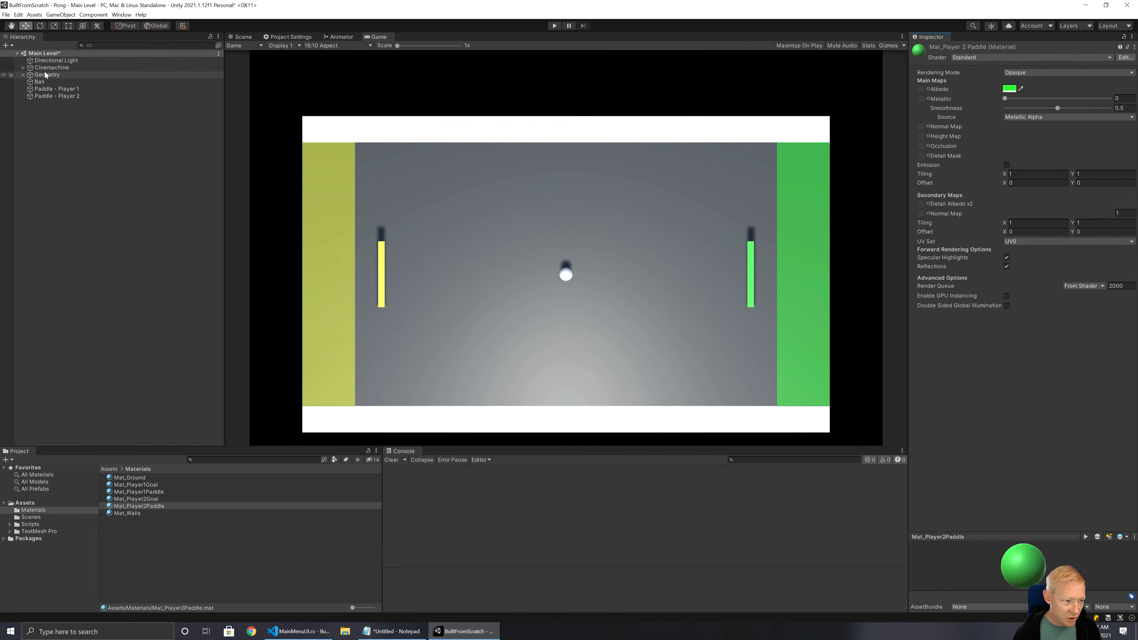
# Expand the Geometry group and set the Z scale of both Top Wall and Bottom Wall to 0.5
pyautogui.click(23, 74)
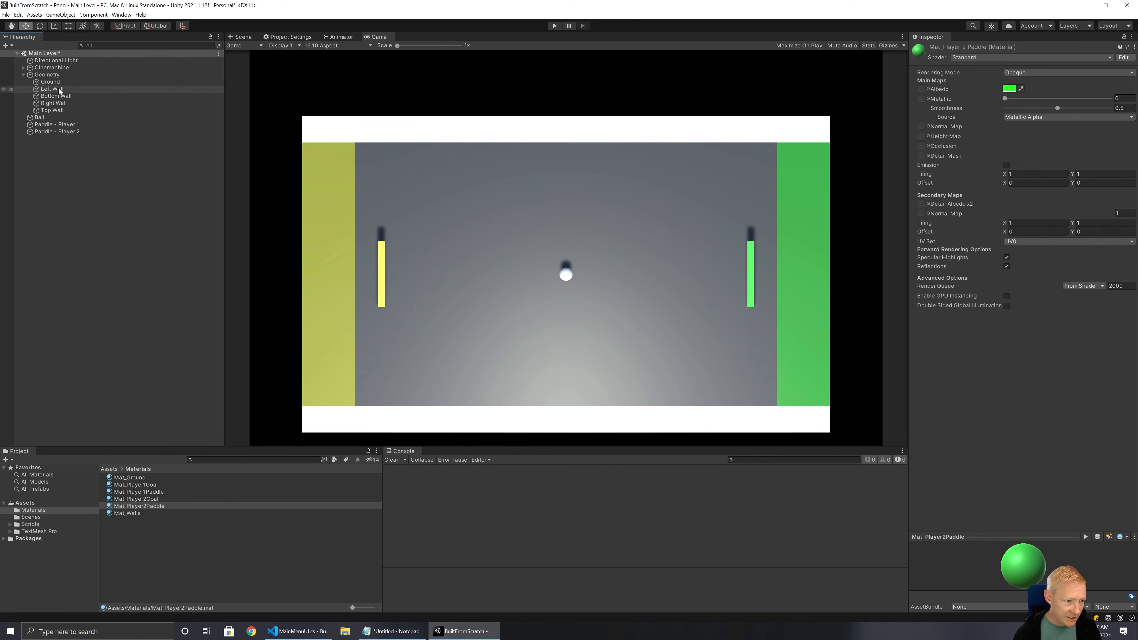
pyautogui.click(58, 108)
pyautogui.keyDown('ctrl'); pyautogui.click(59, 97); pyautogui.keyUp('ctrl')
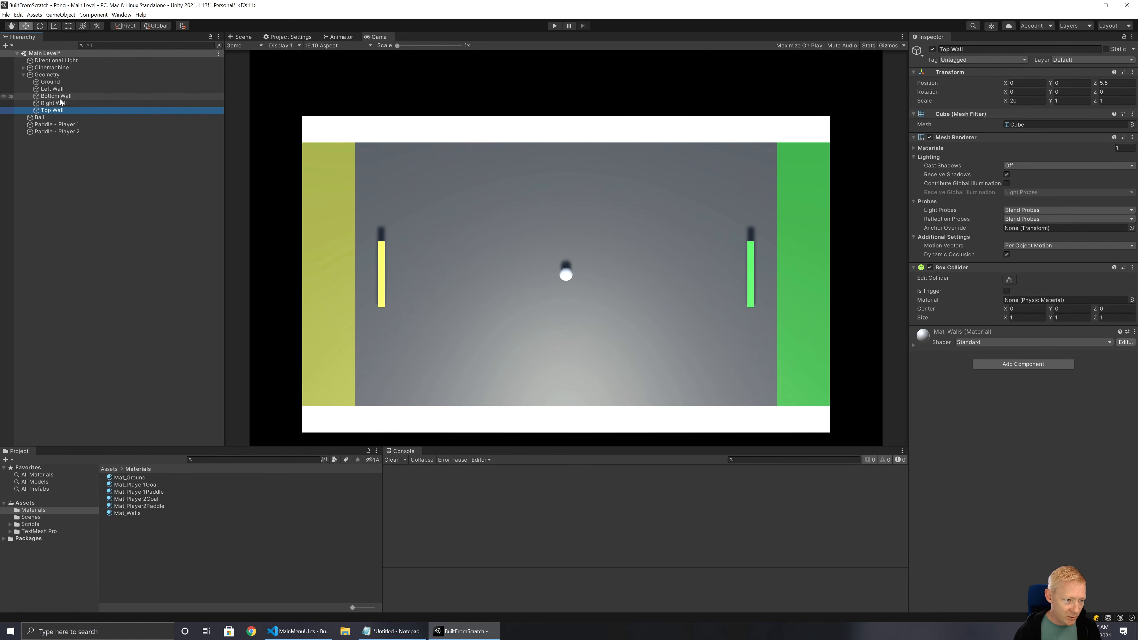
pyautogui.click(1116, 101)
pyautogui.write('0.5')
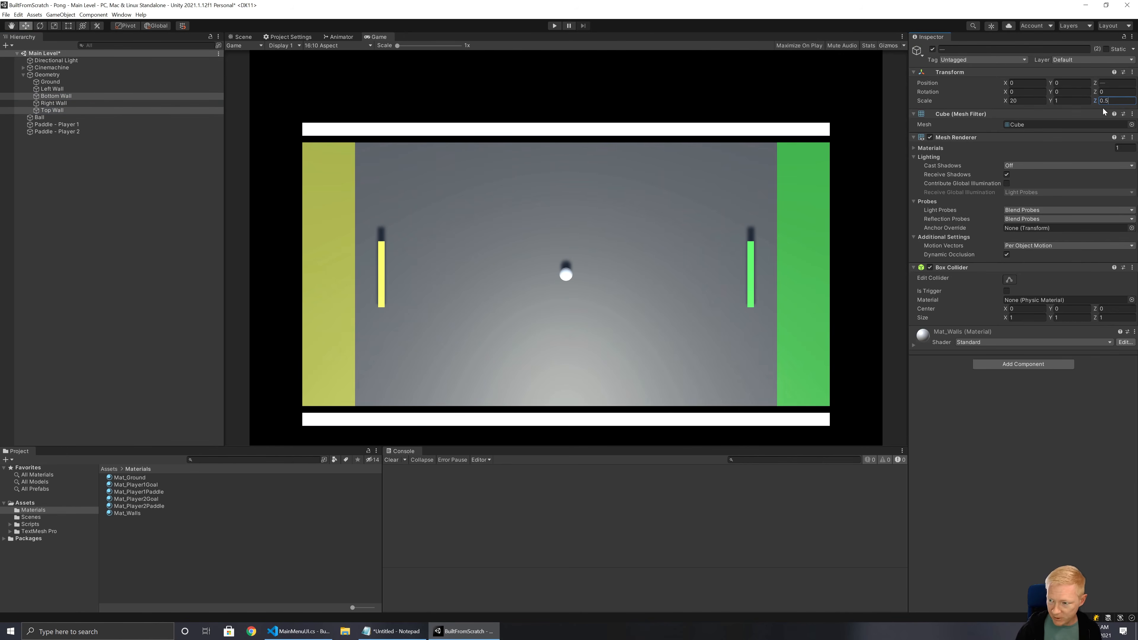
pyautogui.write('25')
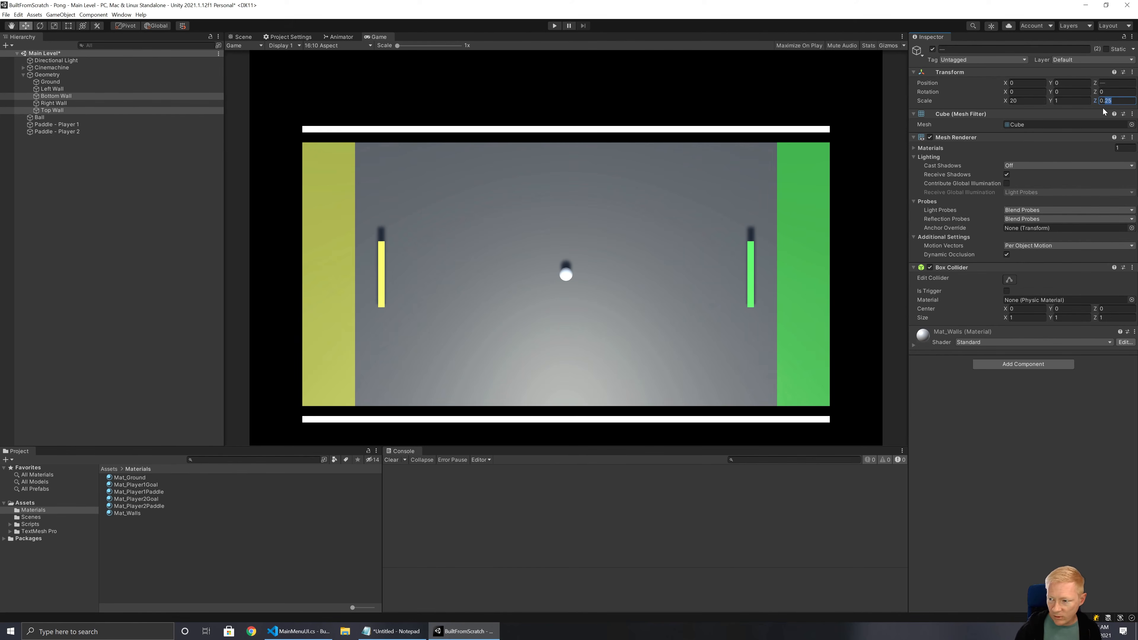
pyautogui.write('5')
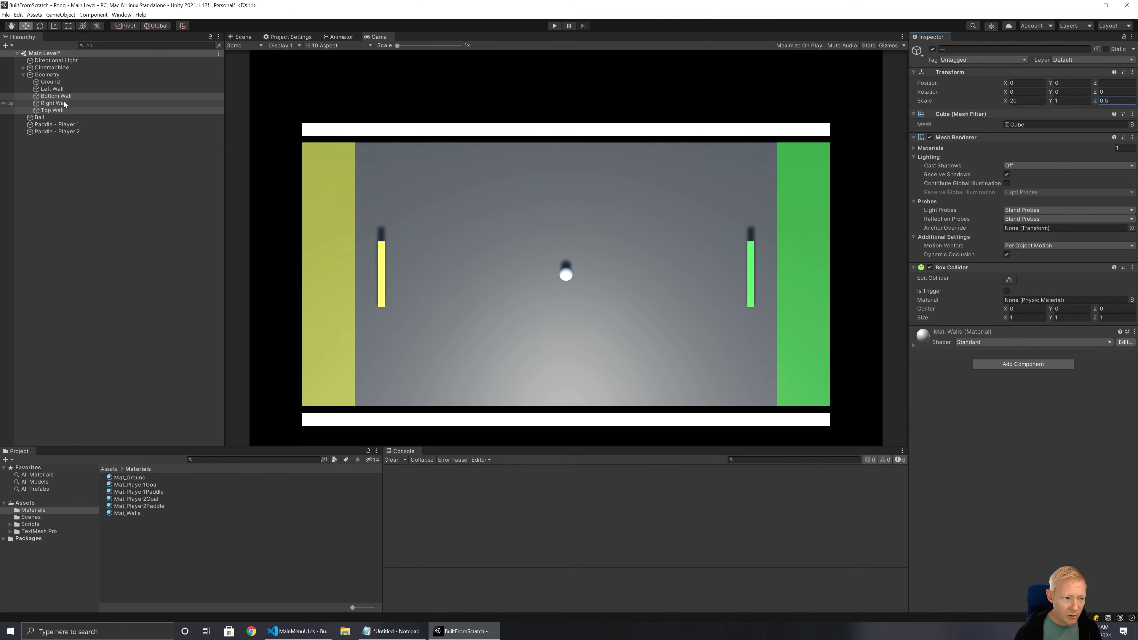
# Shift the Bottom Wall by +0.25 on Z so its Z position is -5.25
pyautogui.click(56, 96)
pyautogui.click(1122, 82)
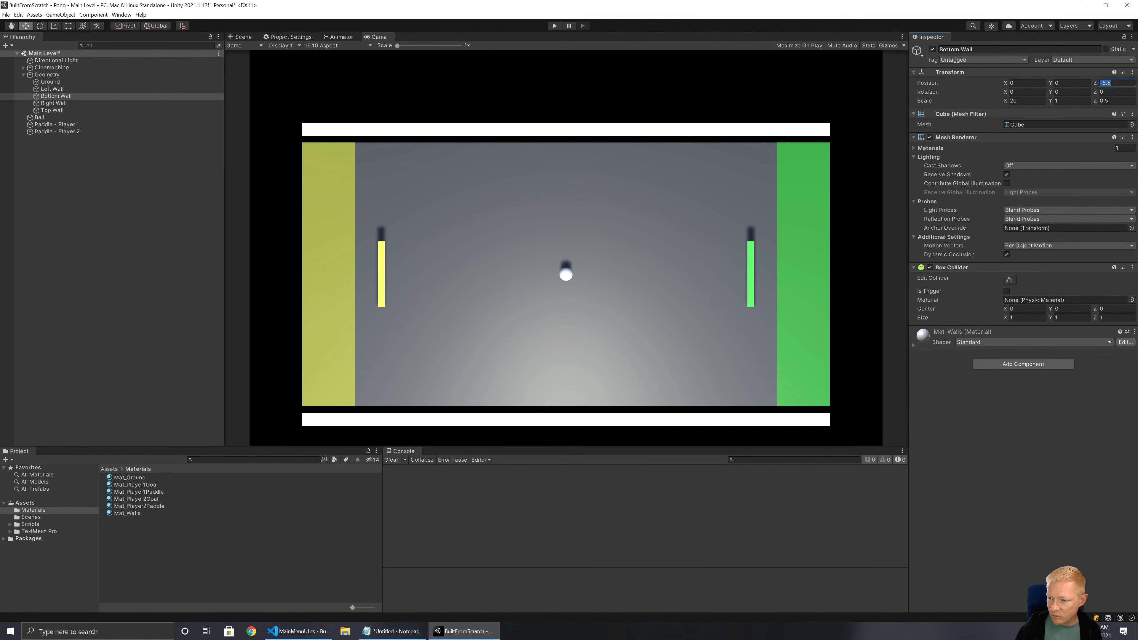
pyautogui.write('+0.25')
pyautogui.press('Return')
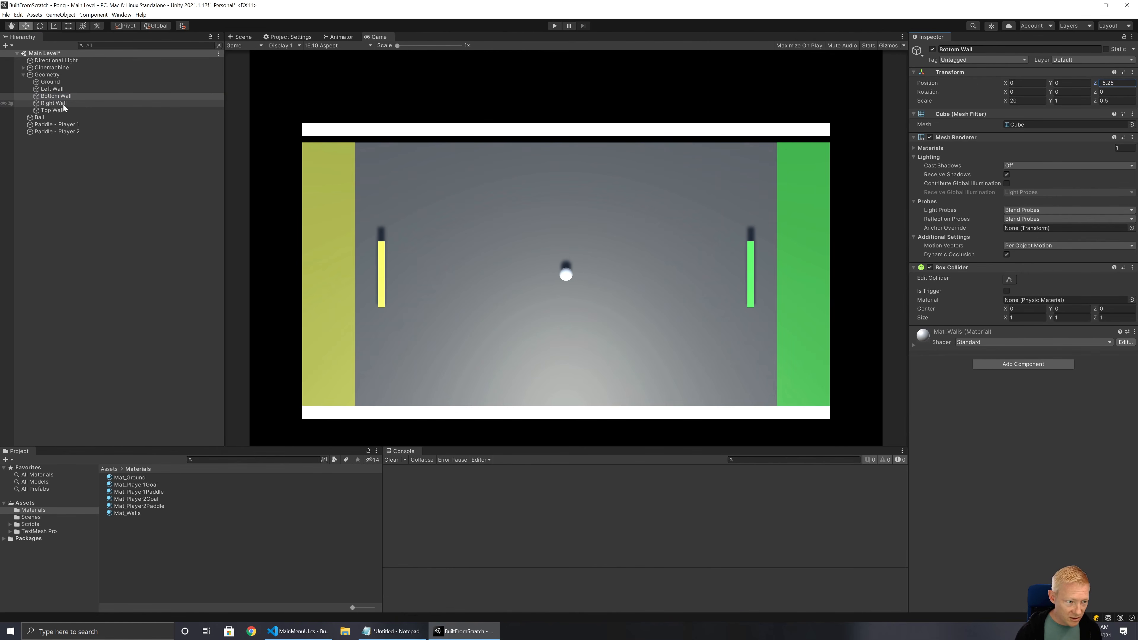
# Shift the Top Wall's Z position by -0.25 so it closes the gap to the playfield
pyautogui.click(54, 110)
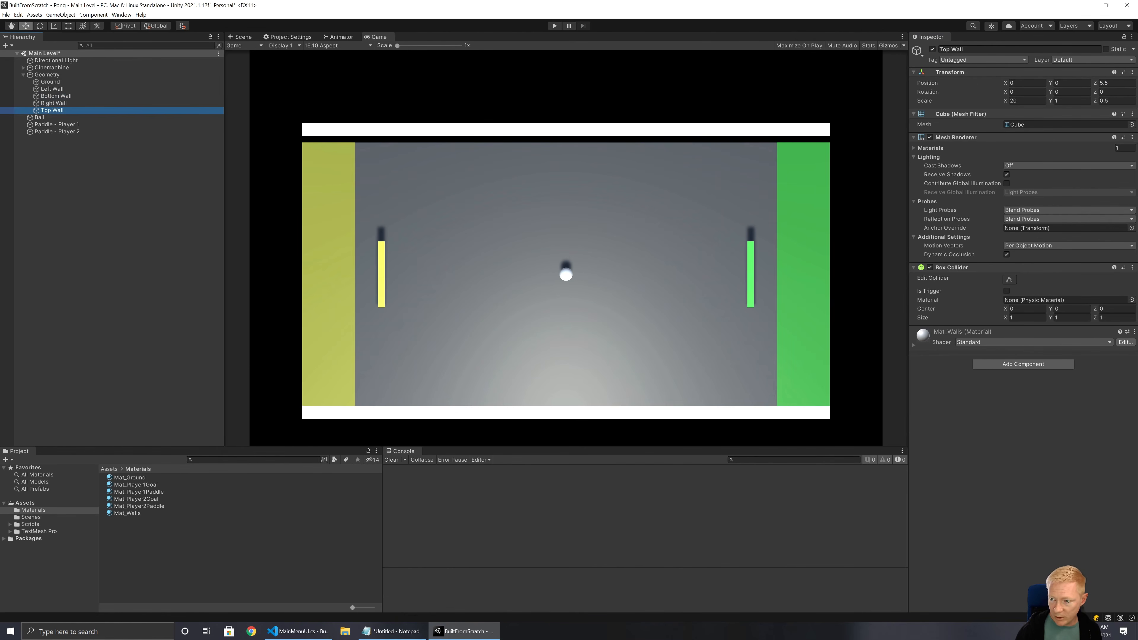
pyautogui.click(1116, 83)
pyautogui.press('Right')
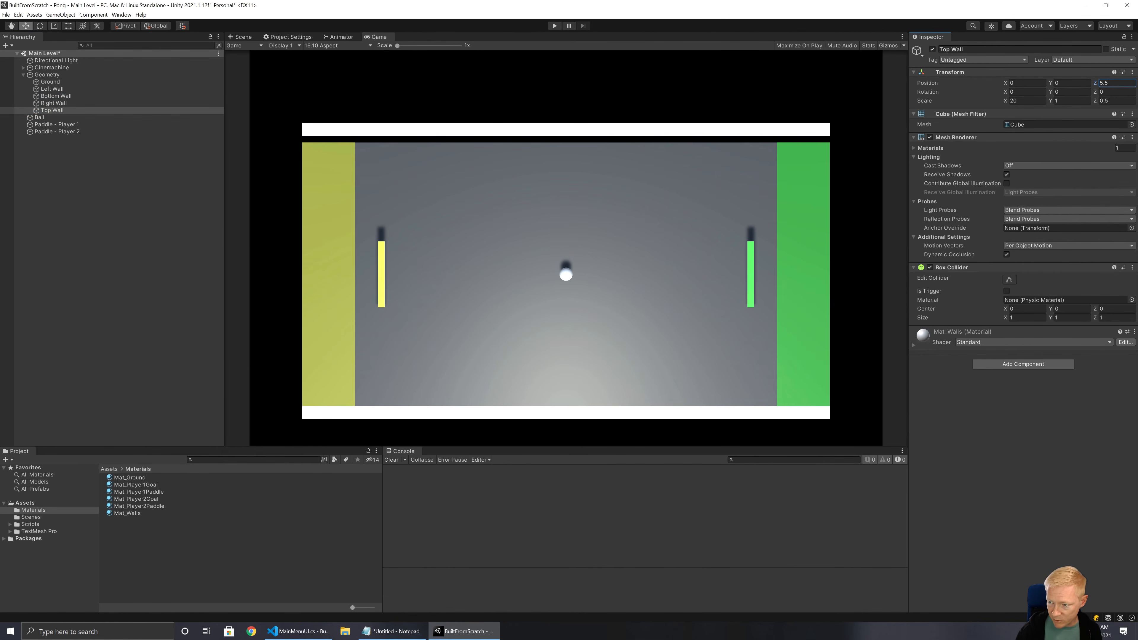
pyautogui.write('-0.25')
pyautogui.press('Return')
pyautogui.click(91, 328)
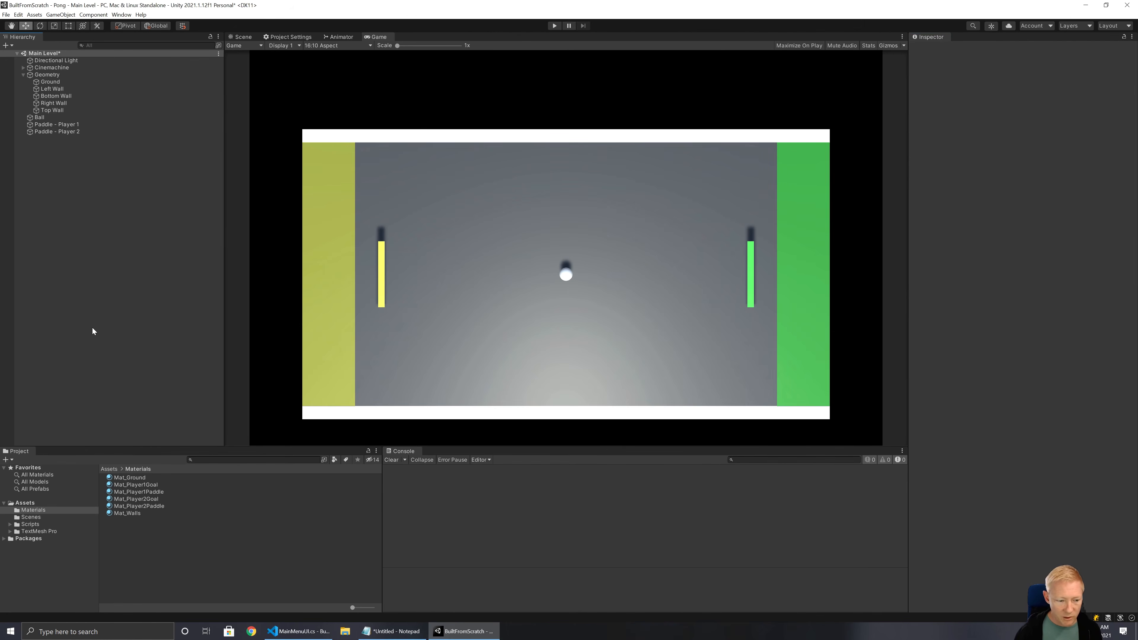
# Switch to the project planning notes in Notepad
pyautogui.click(386, 630)
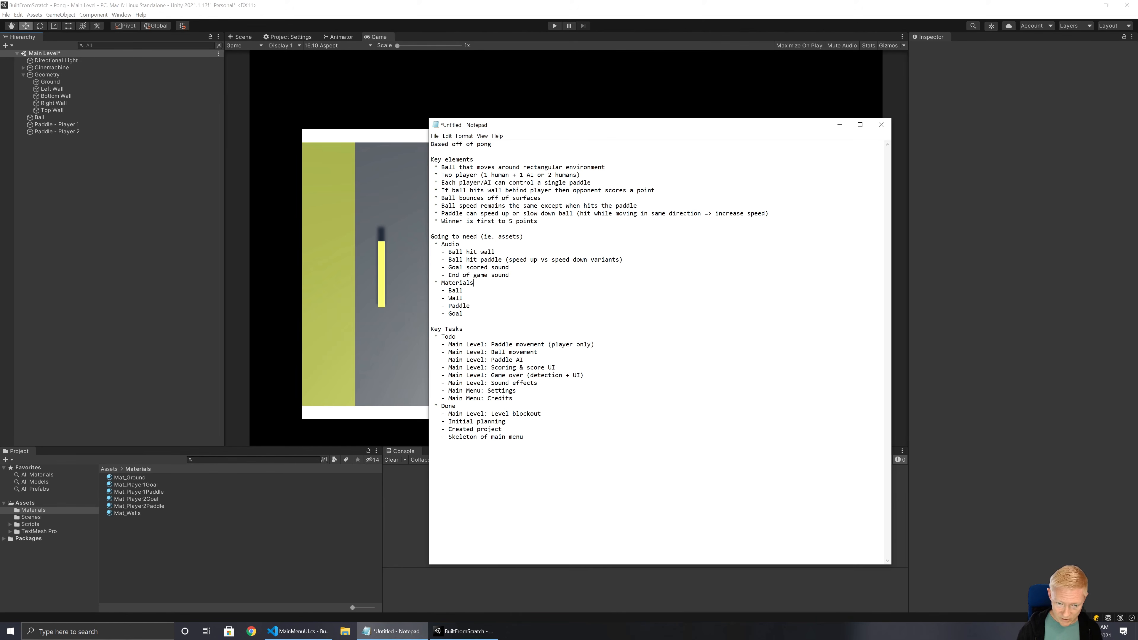
pyautogui.write('done')
pyautogui.hotkey('shift', 'Left')
pyautogui.hotkey('shift', 'Left')
pyautogui.hotkey('shift', 'Left')
pyautogui.hotkey('shift', 'Left')
pyautogui.hotkey('shift', 'Left')
pyautogui.hotkey('shift', 'Left')
pyautogui.hotkey('shift', 'Left')
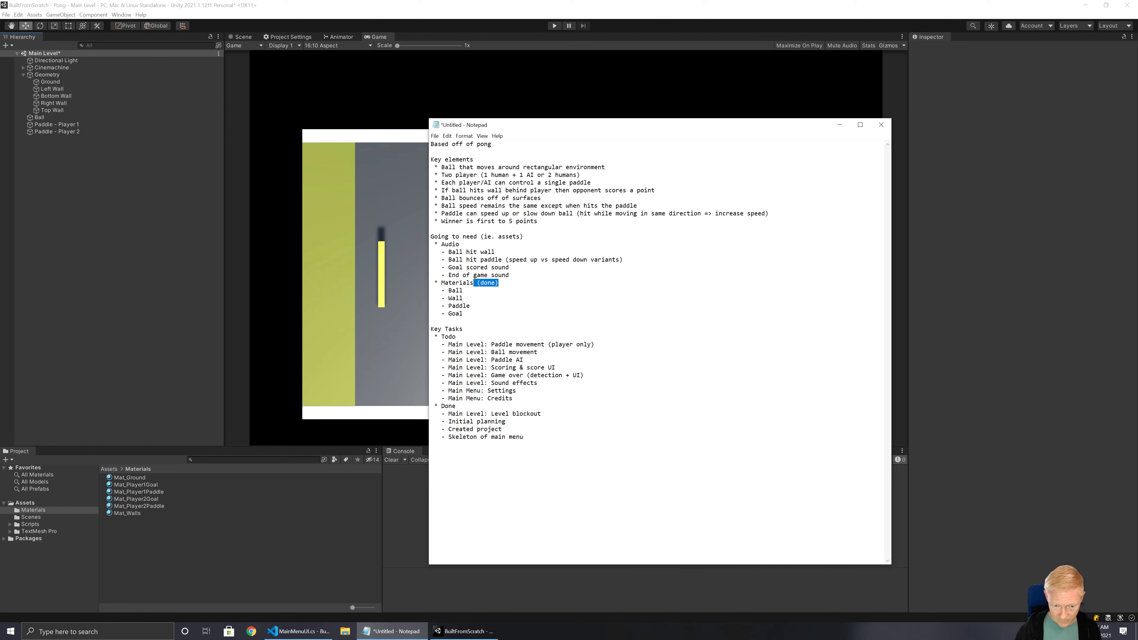
pyautogui.press('BackSpace')
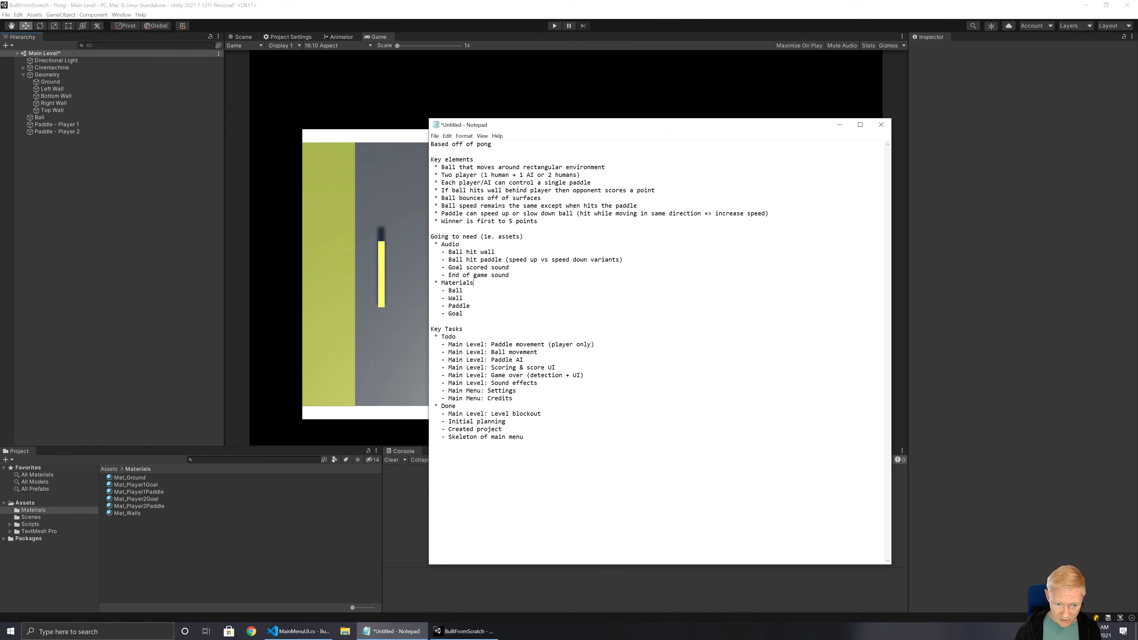
# Prefix the Ball, Wall, Paddle and Goal entries under Materials with "(Done)"
pyautogui.write('(Done)')
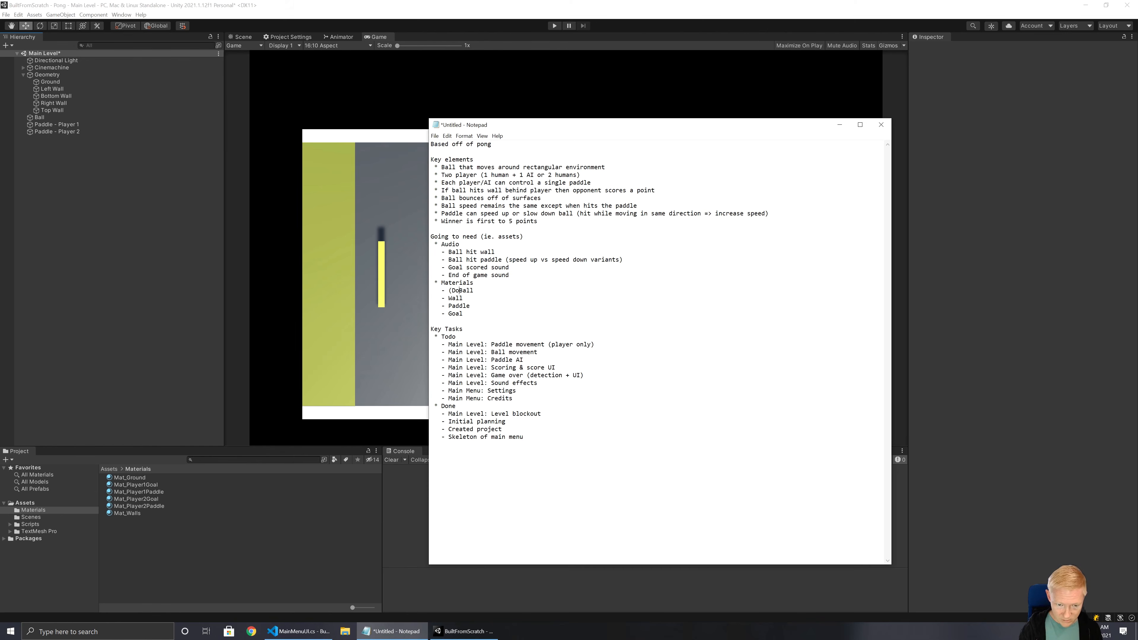
pyautogui.hotkey('shift', 'Left')
pyautogui.hotkey('shift', 'Left')
pyautogui.hotkey('shift', 'Left')
pyautogui.hotkey('shift', 'Left')
pyautogui.hotkey('shift', 'Left')
pyautogui.hotkey('shift', 'Left')
pyautogui.hotkey('shift', 'Left')
pyautogui.hotkey('ctrl', 'c')
pyautogui.press('Down')
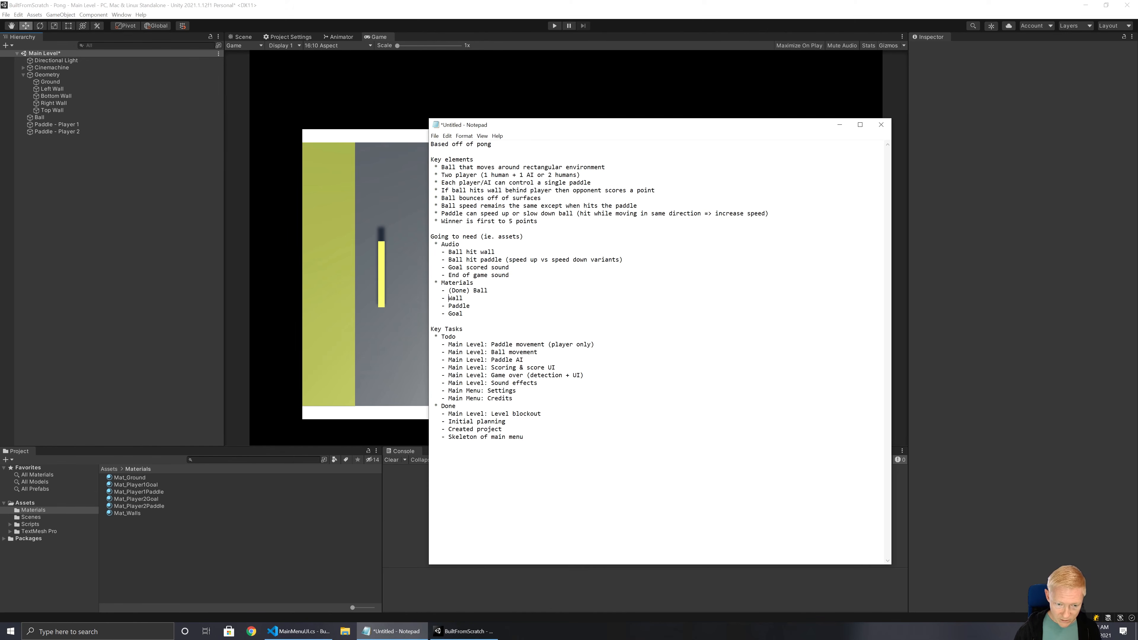
pyautogui.hotkey('ctrl', 'v')
pyautogui.hotkey('ctrl', 'v')
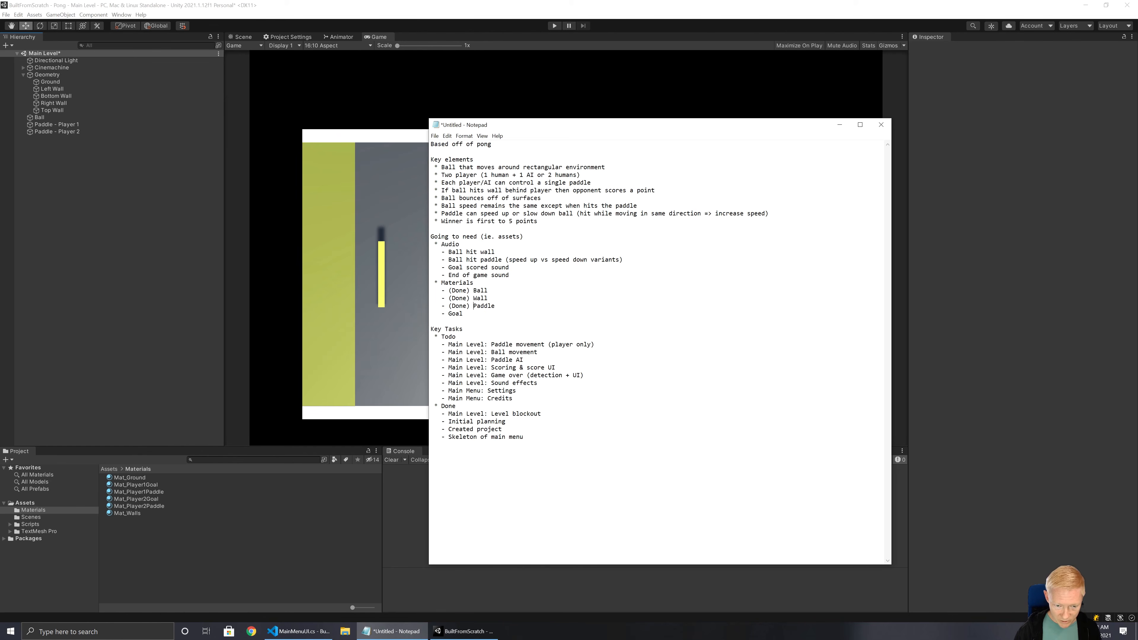
pyautogui.hotkey('ctrl', 'v')
pyautogui.press('Down')
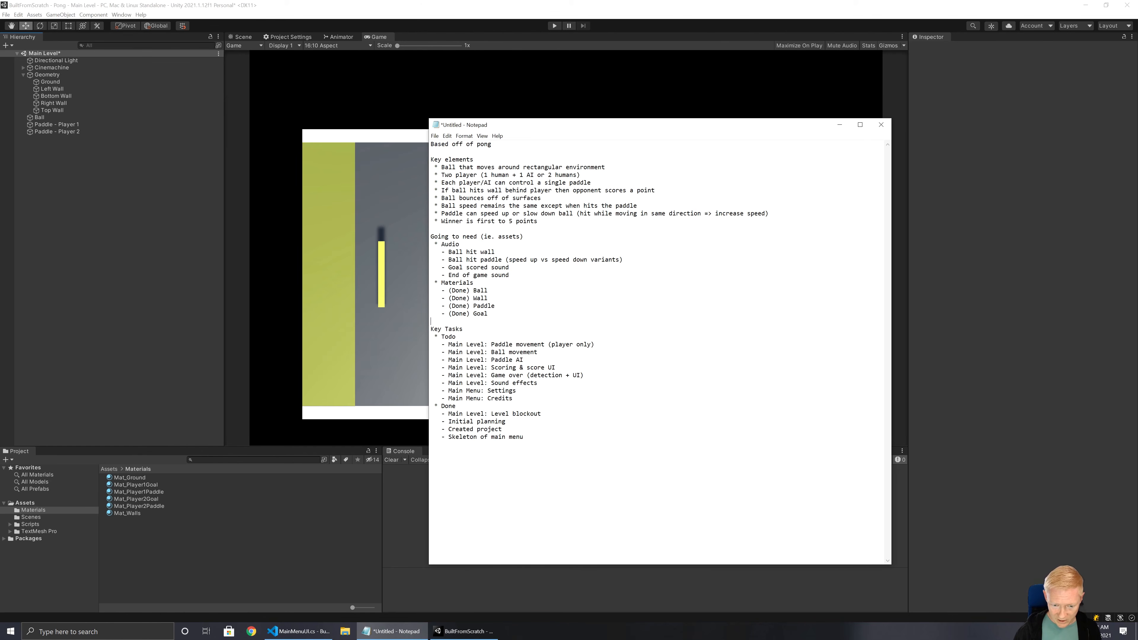
# Switch back to Unity, set the Directional Light's X rotation to 75 and save the scene
pyautogui.click(625, 15)
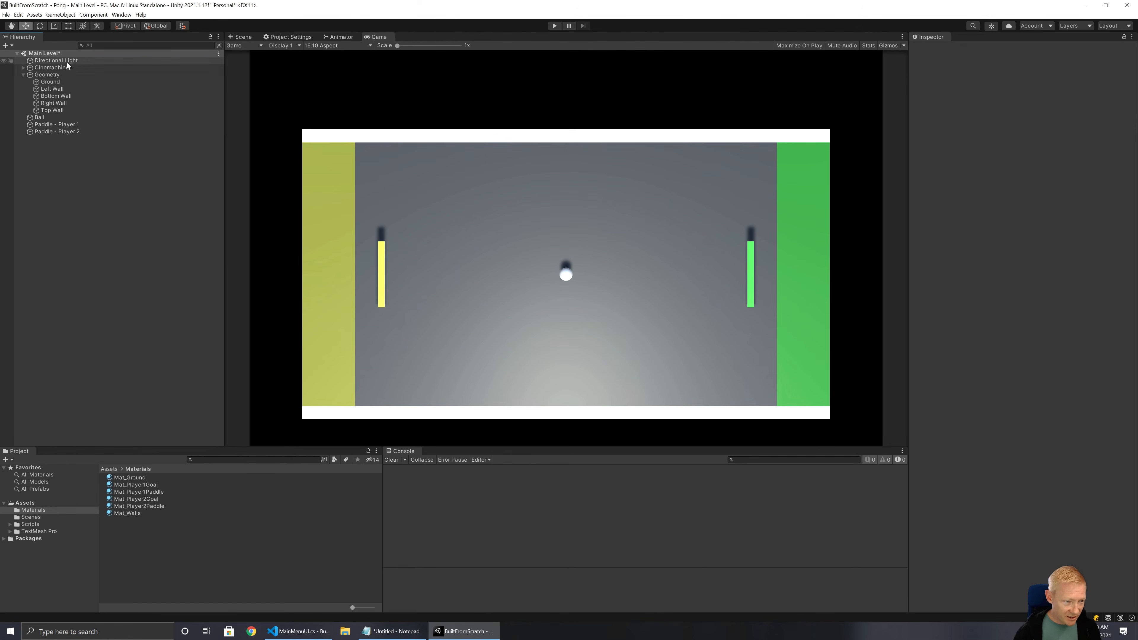
pyautogui.click(56, 60)
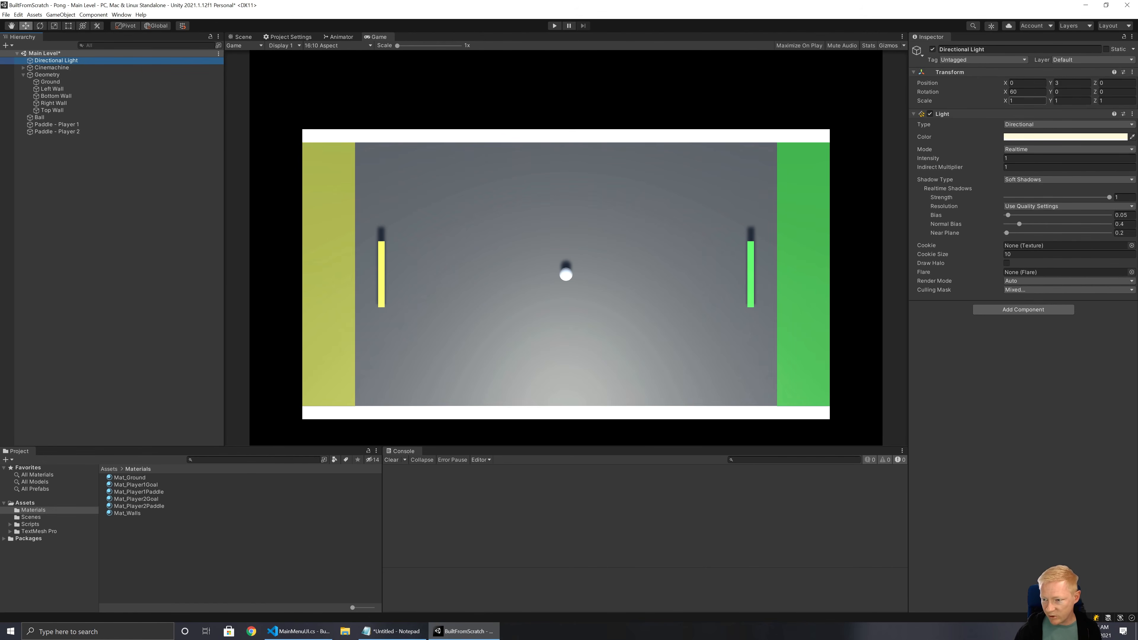
pyautogui.moveTo(1005, 92); pyautogui.dragTo(1130, 90)
pyautogui.moveTo(25, 88); pyautogui.dragTo(70, 85)
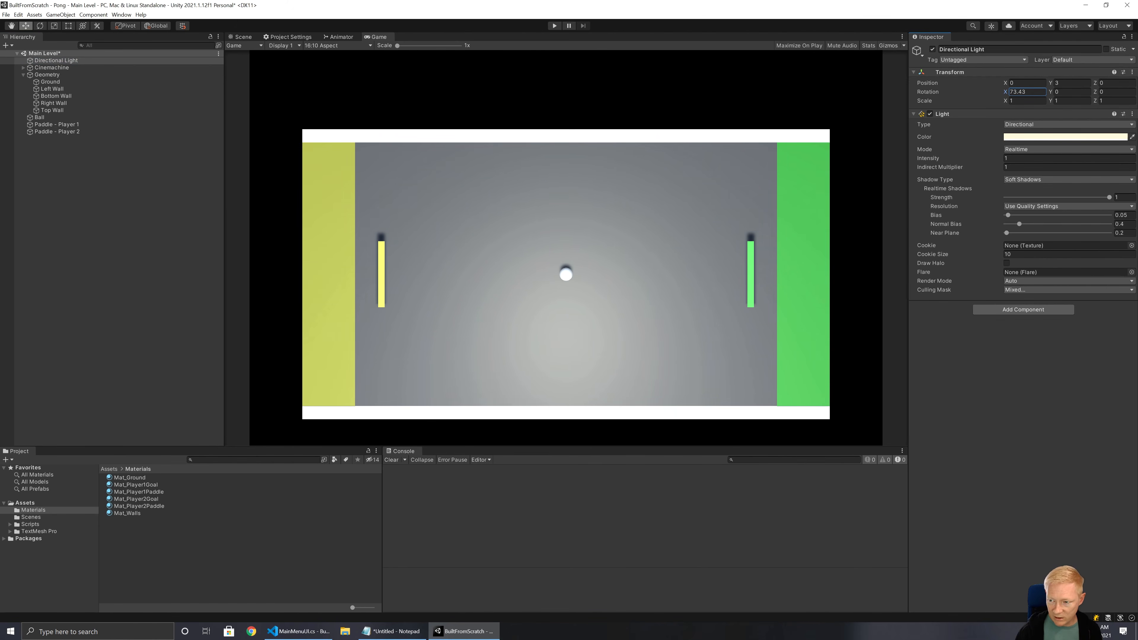
pyautogui.write('75')
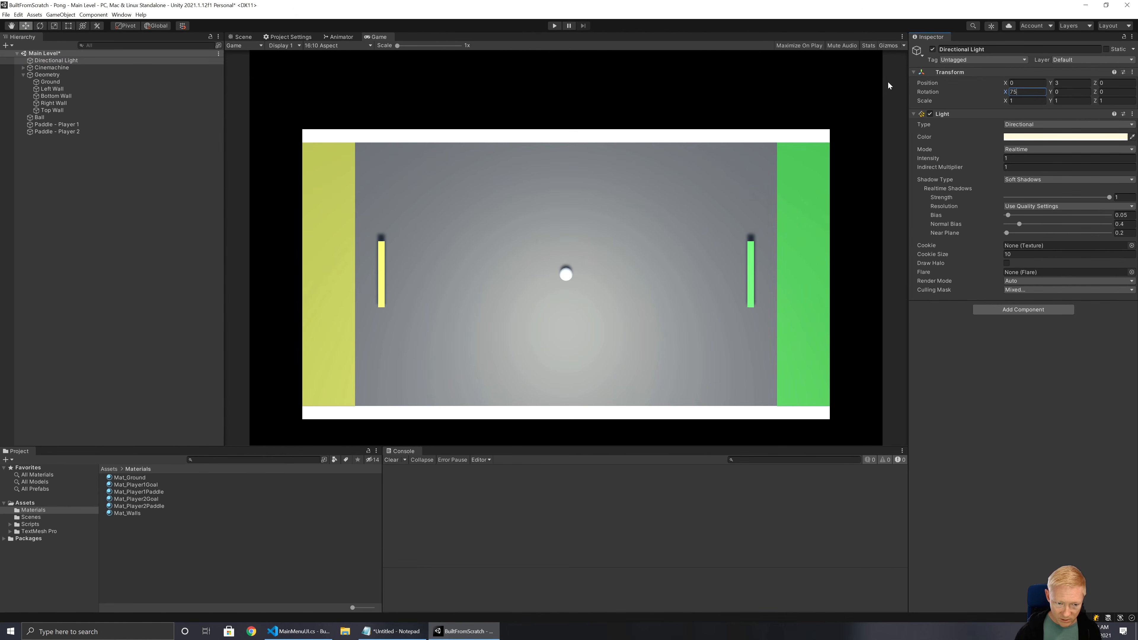
pyautogui.click(74, 187)
pyautogui.hotkey('ctrl', 's')
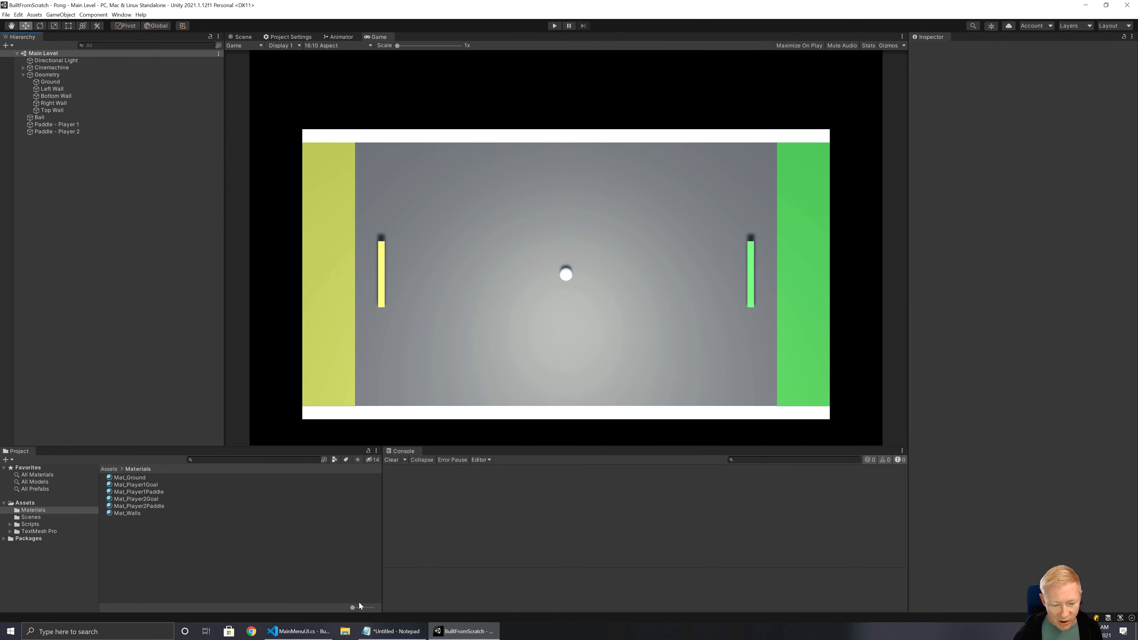
pyautogui.moveTo(307, 638)
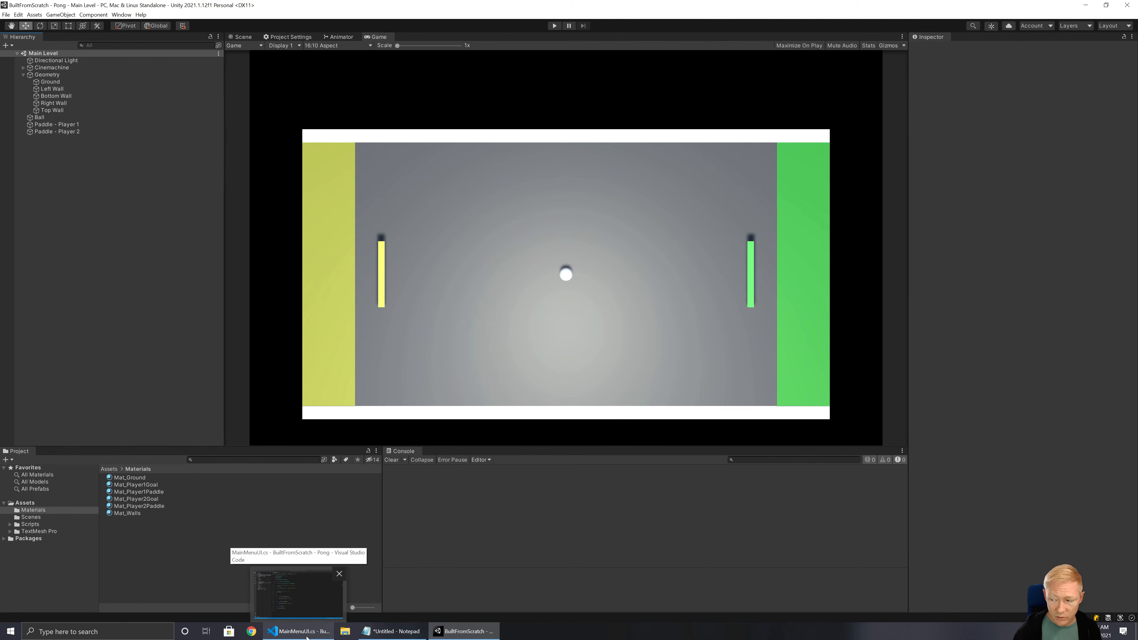
pyautogui.click(306, 637)
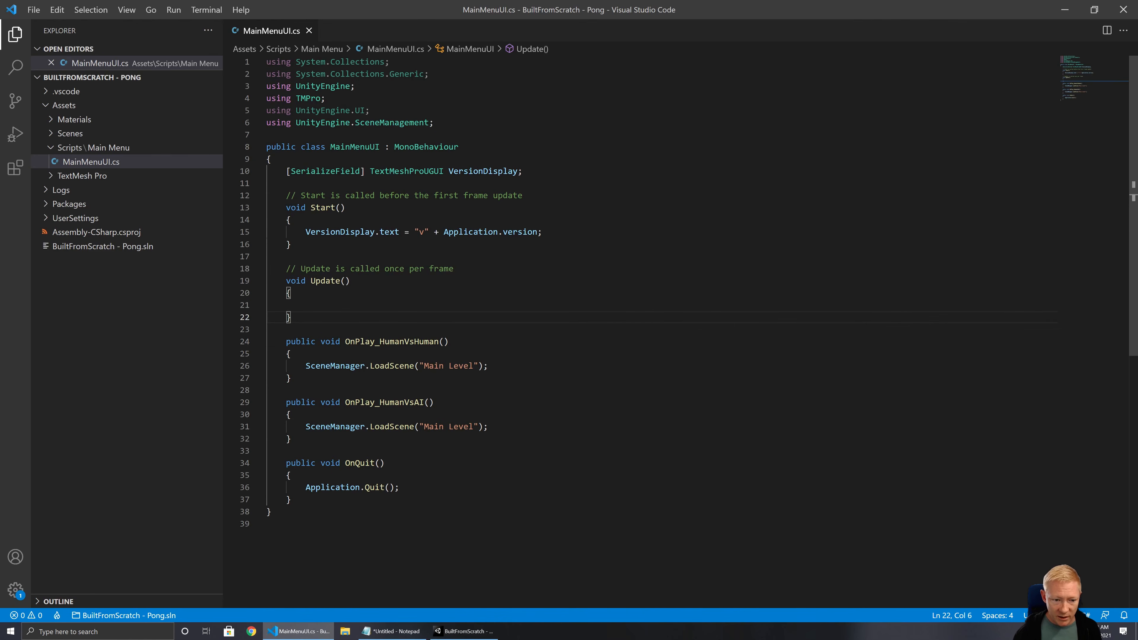
# In the Notepad Todo list, move "Main Level: Paddle AI" to directly below "Main Level: Sound effects"
pyautogui.click(392, 631)
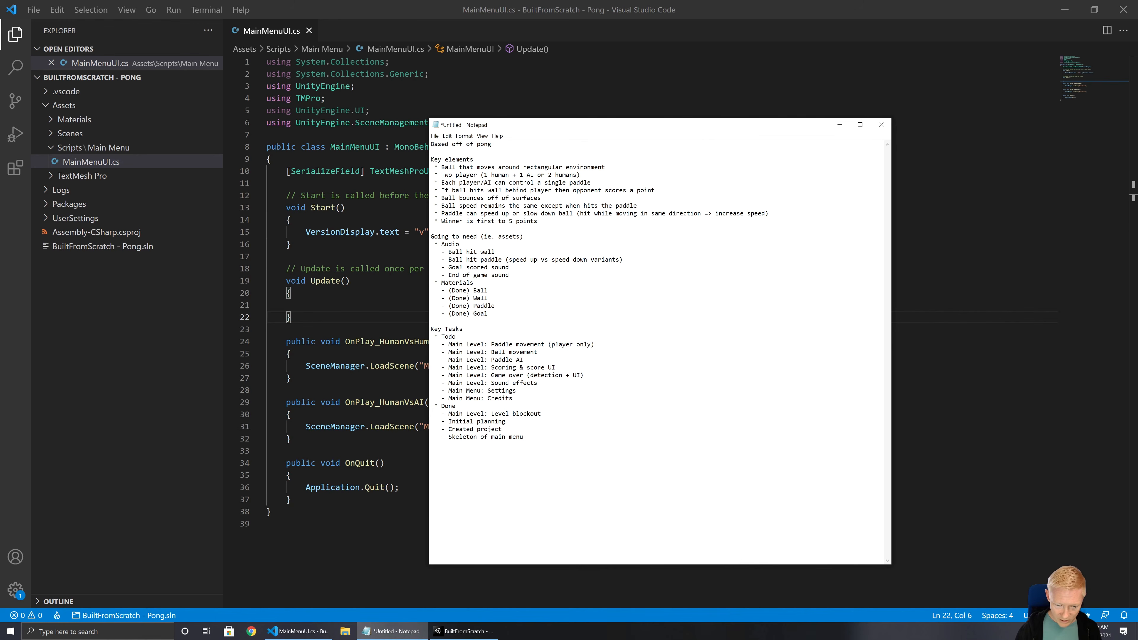
pyautogui.moveTo(430, 360); pyautogui.dragTo(431, 368)
pyautogui.hotkey('ctrl', 'c')
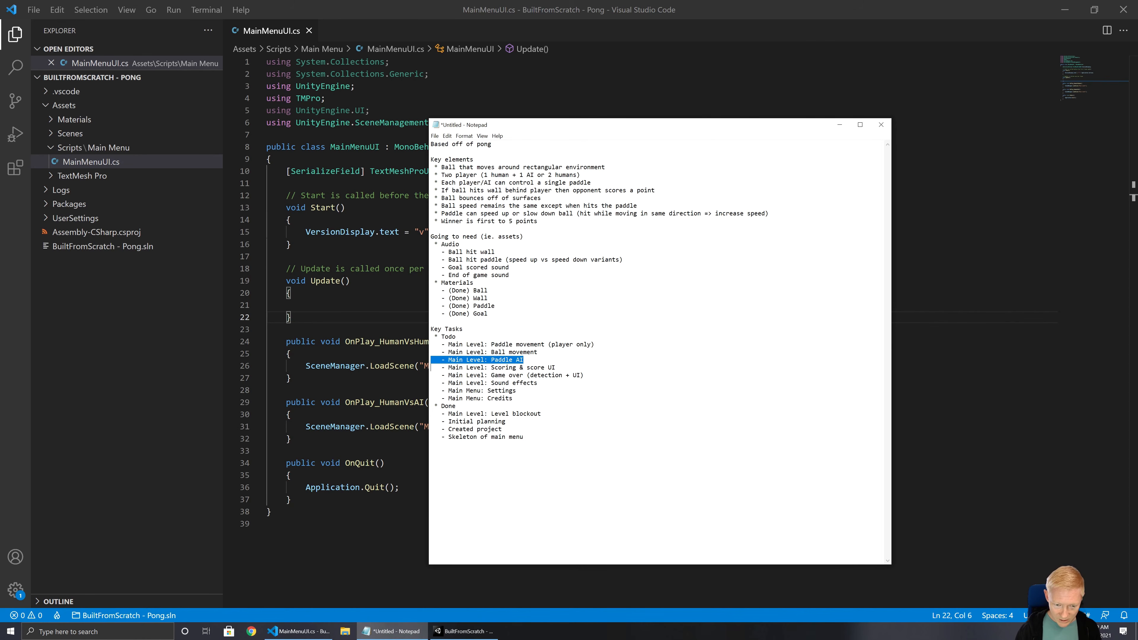
pyautogui.press('Delete')
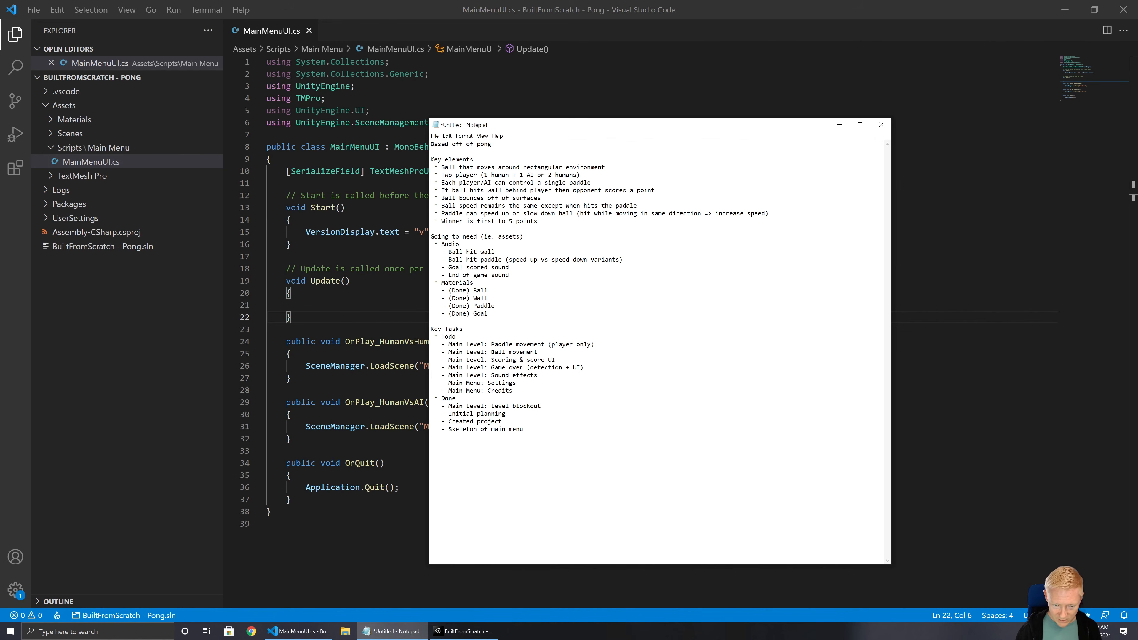
pyautogui.hotkey('ctrl', 'v')
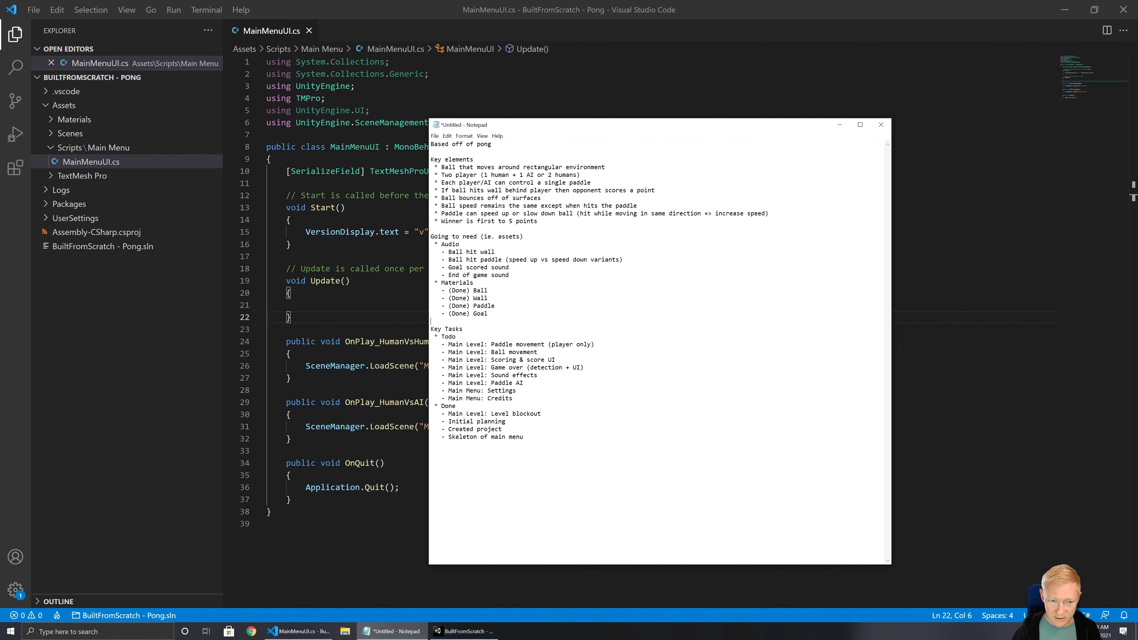
pyautogui.hotkey('alt', 'Tab')
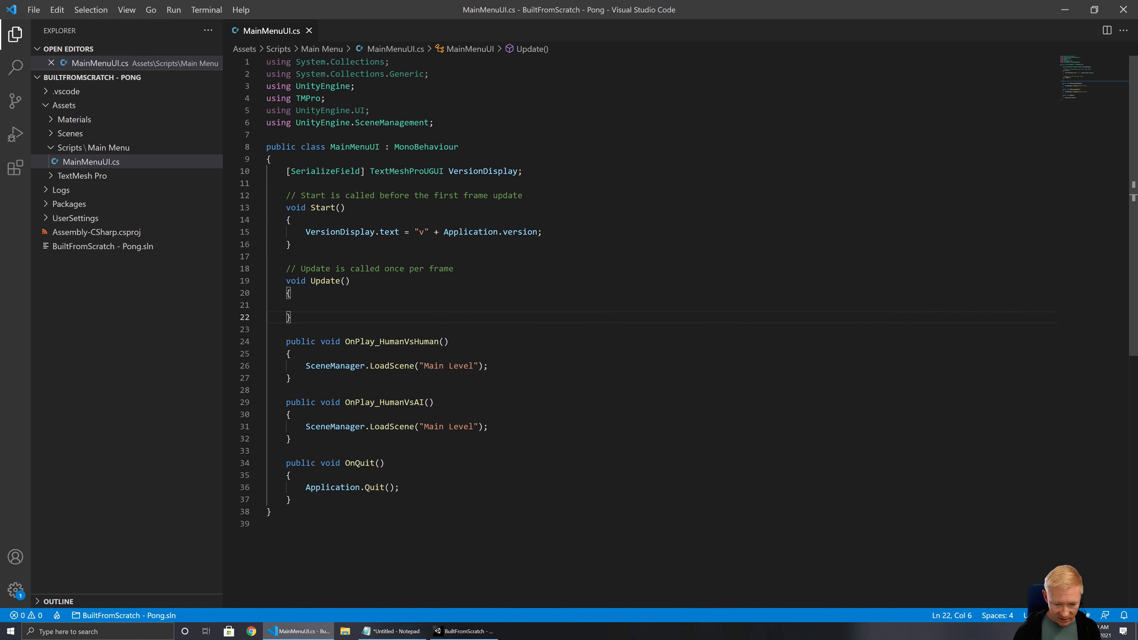
pyautogui.hotkey('alt', 'Tab')
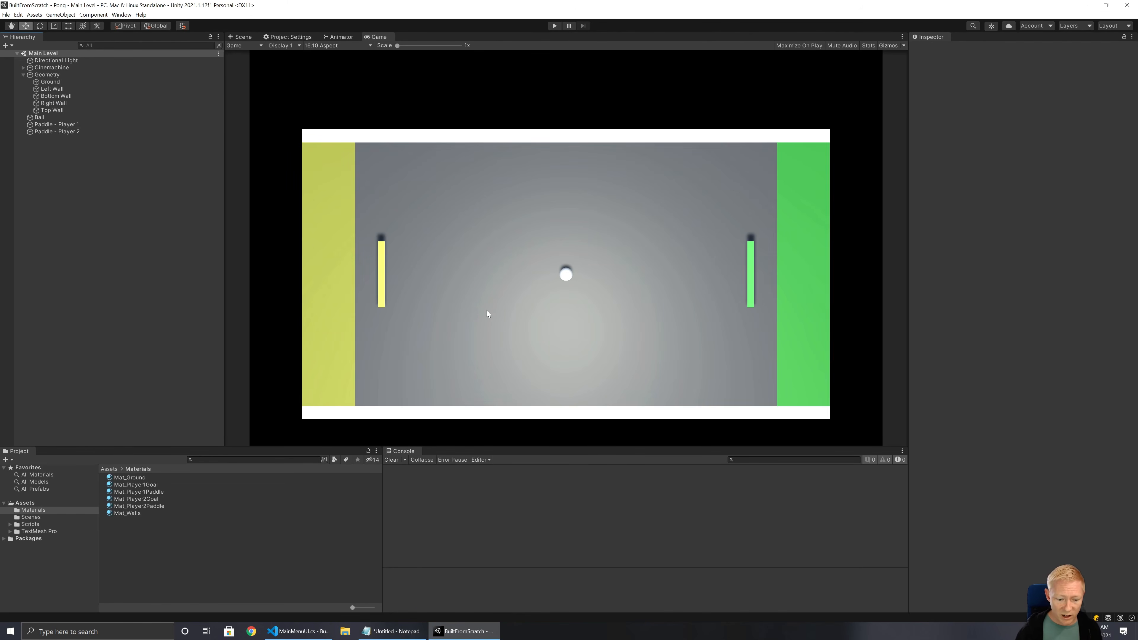
# In the Notepad Todo list, insert blank lines after "Main Level: Scoring & score UI" and after "Main Level: Paddle AI"
pyautogui.click(394, 630)
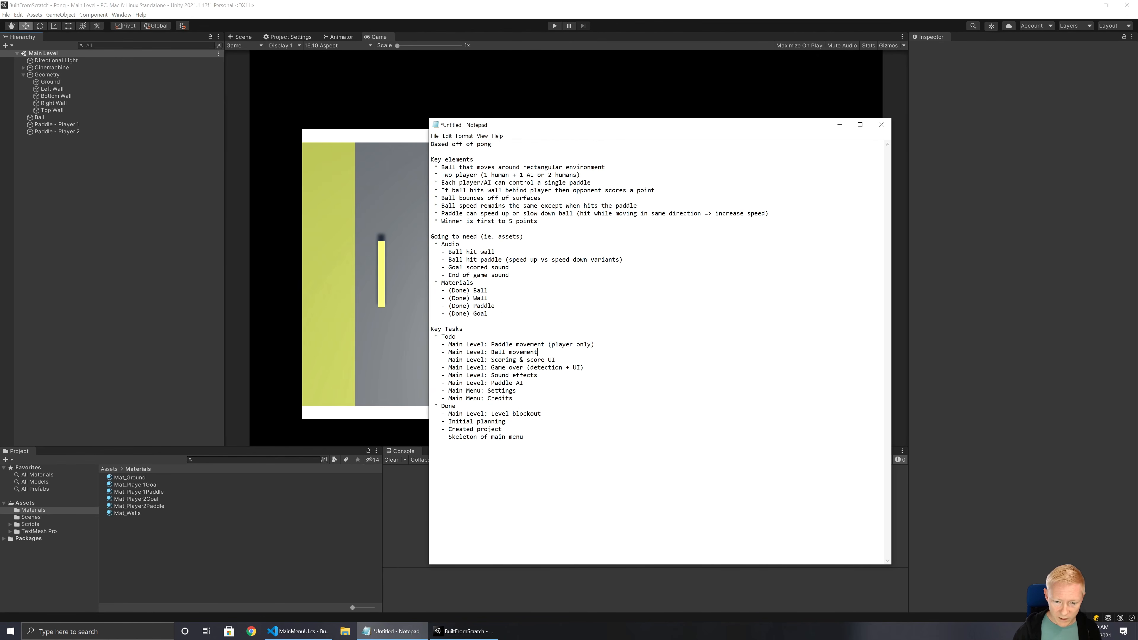
pyautogui.press('Return')
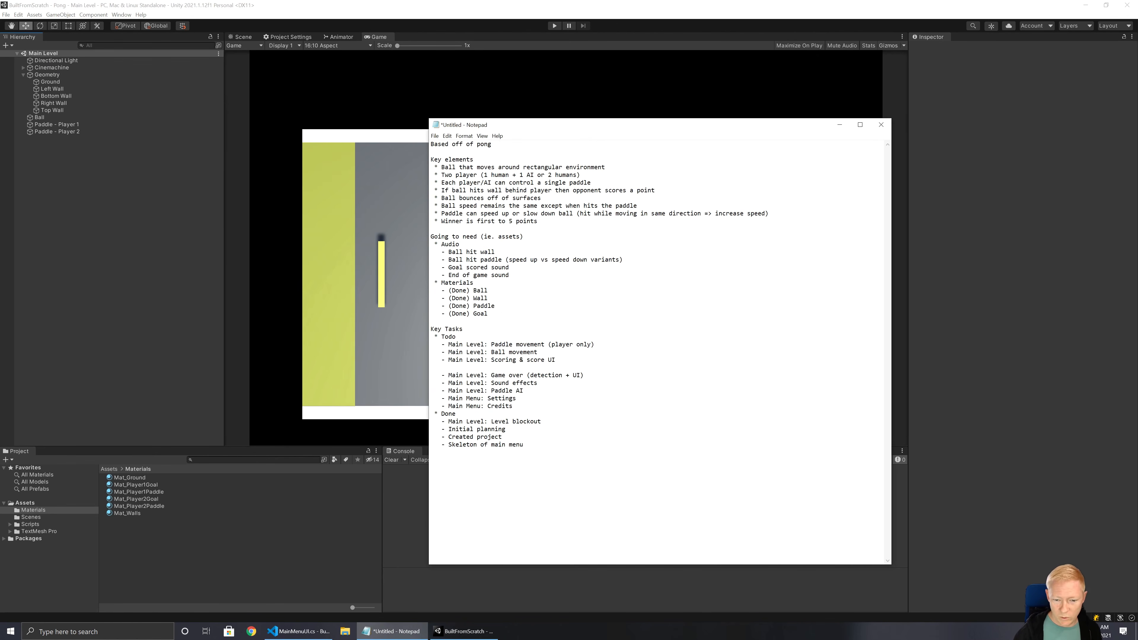
pyautogui.hotkey('shift', 'Up')
pyautogui.hotkey('shift', 'Up')
pyautogui.hotkey('shift', 'Up')
pyautogui.click(464, 330)
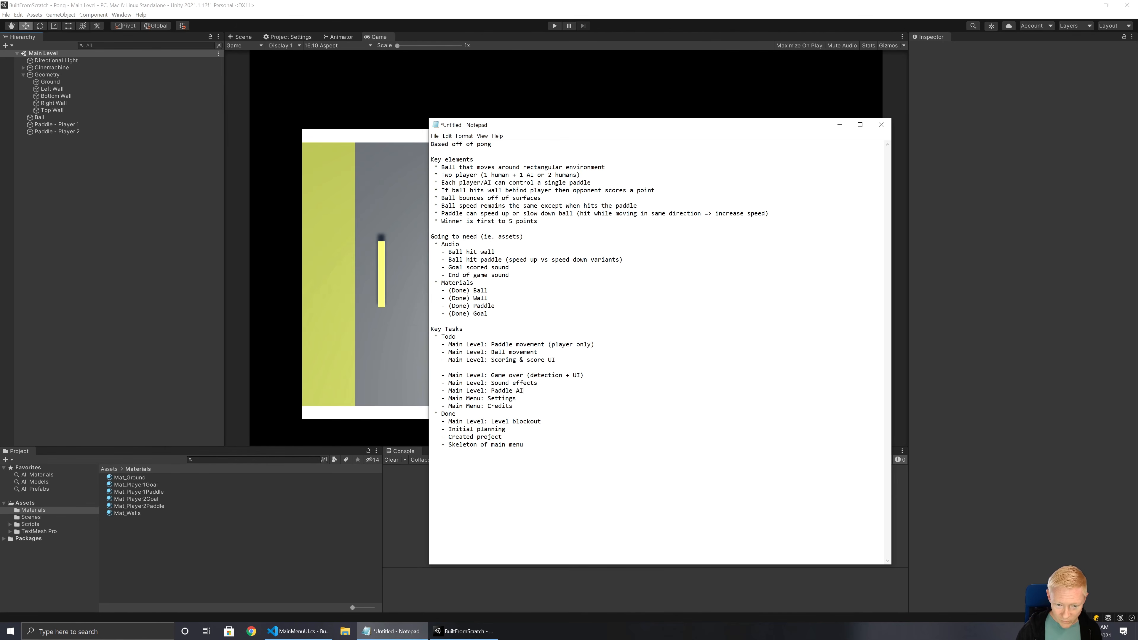
pyautogui.press('Return')
# Add the entry "- Main Level: Enhancing" below "Main Menu: Credits" in the Todo list
pyautogui.press('End')
pyautogui.press('Return')
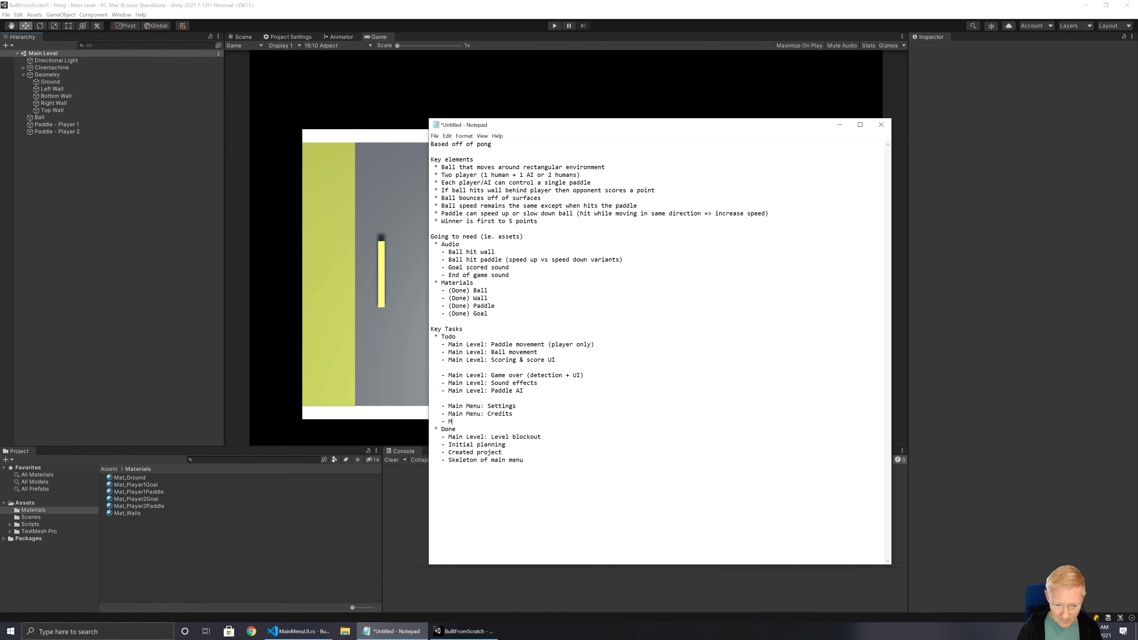
pyautogui.write('- Main Level: Enah')
pyautogui.press('BackSpace')
pyautogui.press('BackSpace')
pyautogui.write('hancing')
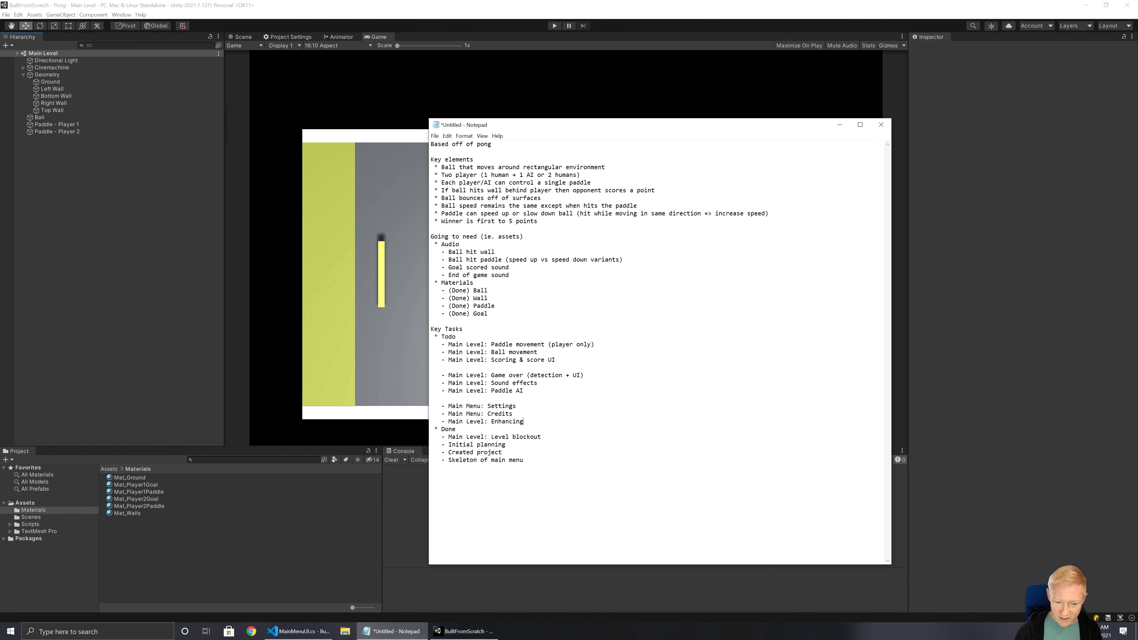
# Insert the heading "* Stretch goals" above the "Main Level: Enhancing" entry and return to Unity
pyautogui.press('Up')
pyautogui.press('Return')
pyautogui.write('(*')
pyautogui.write('Stretch goals')
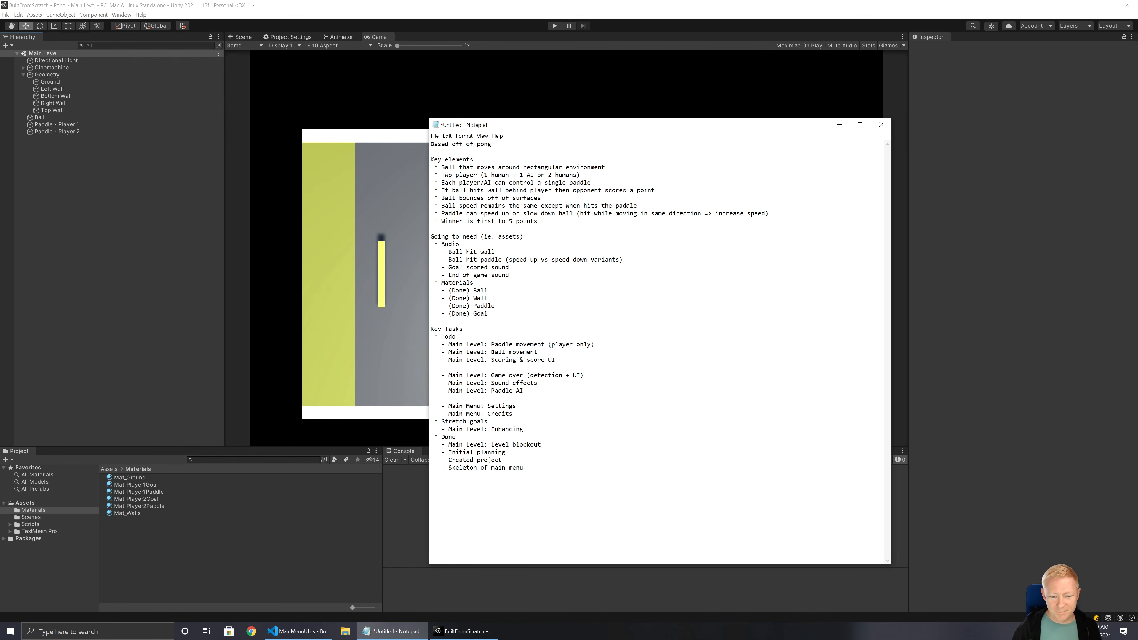
pyautogui.click(473, 96)
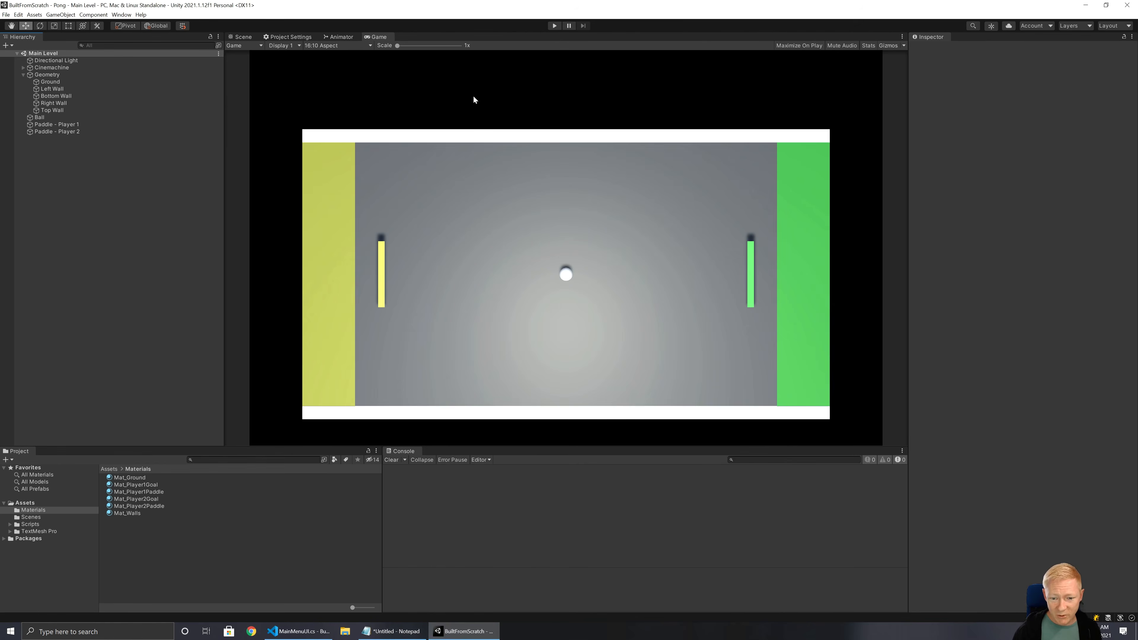